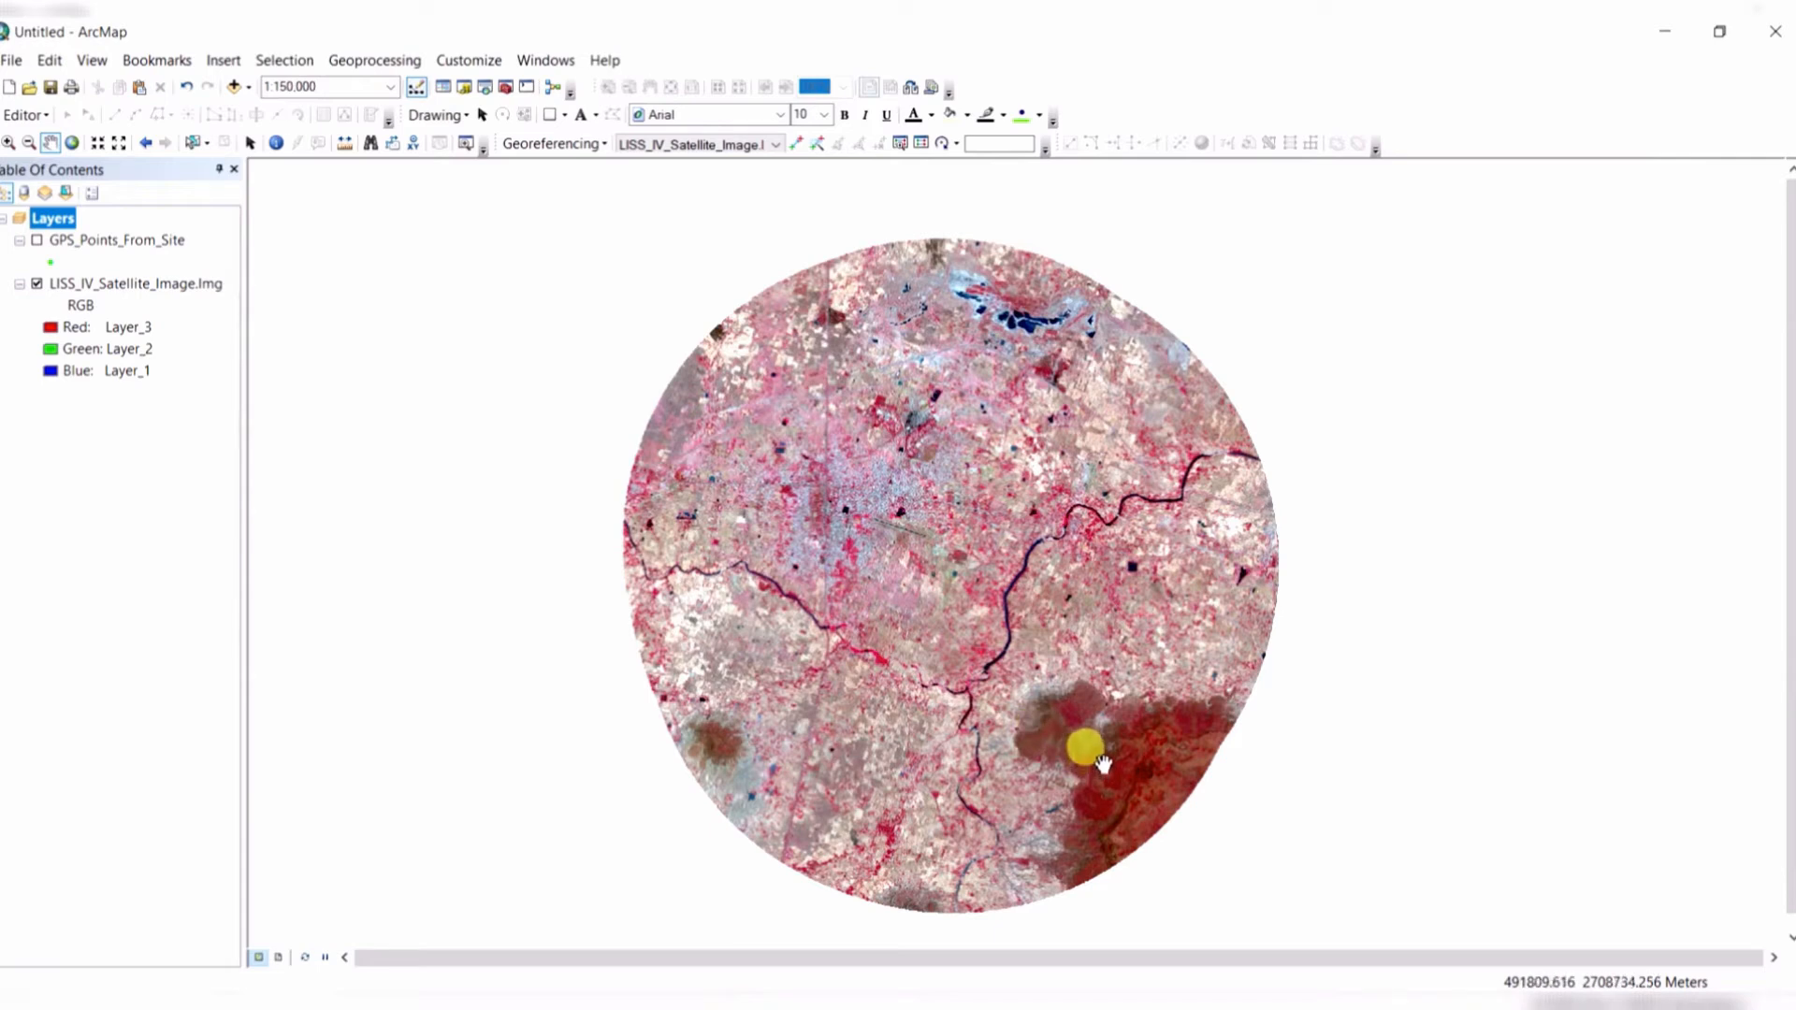
Show the GPS_Points_From_Site layer over the satellite image and inspect the labelled points around the city and river.
left_click(37, 242)
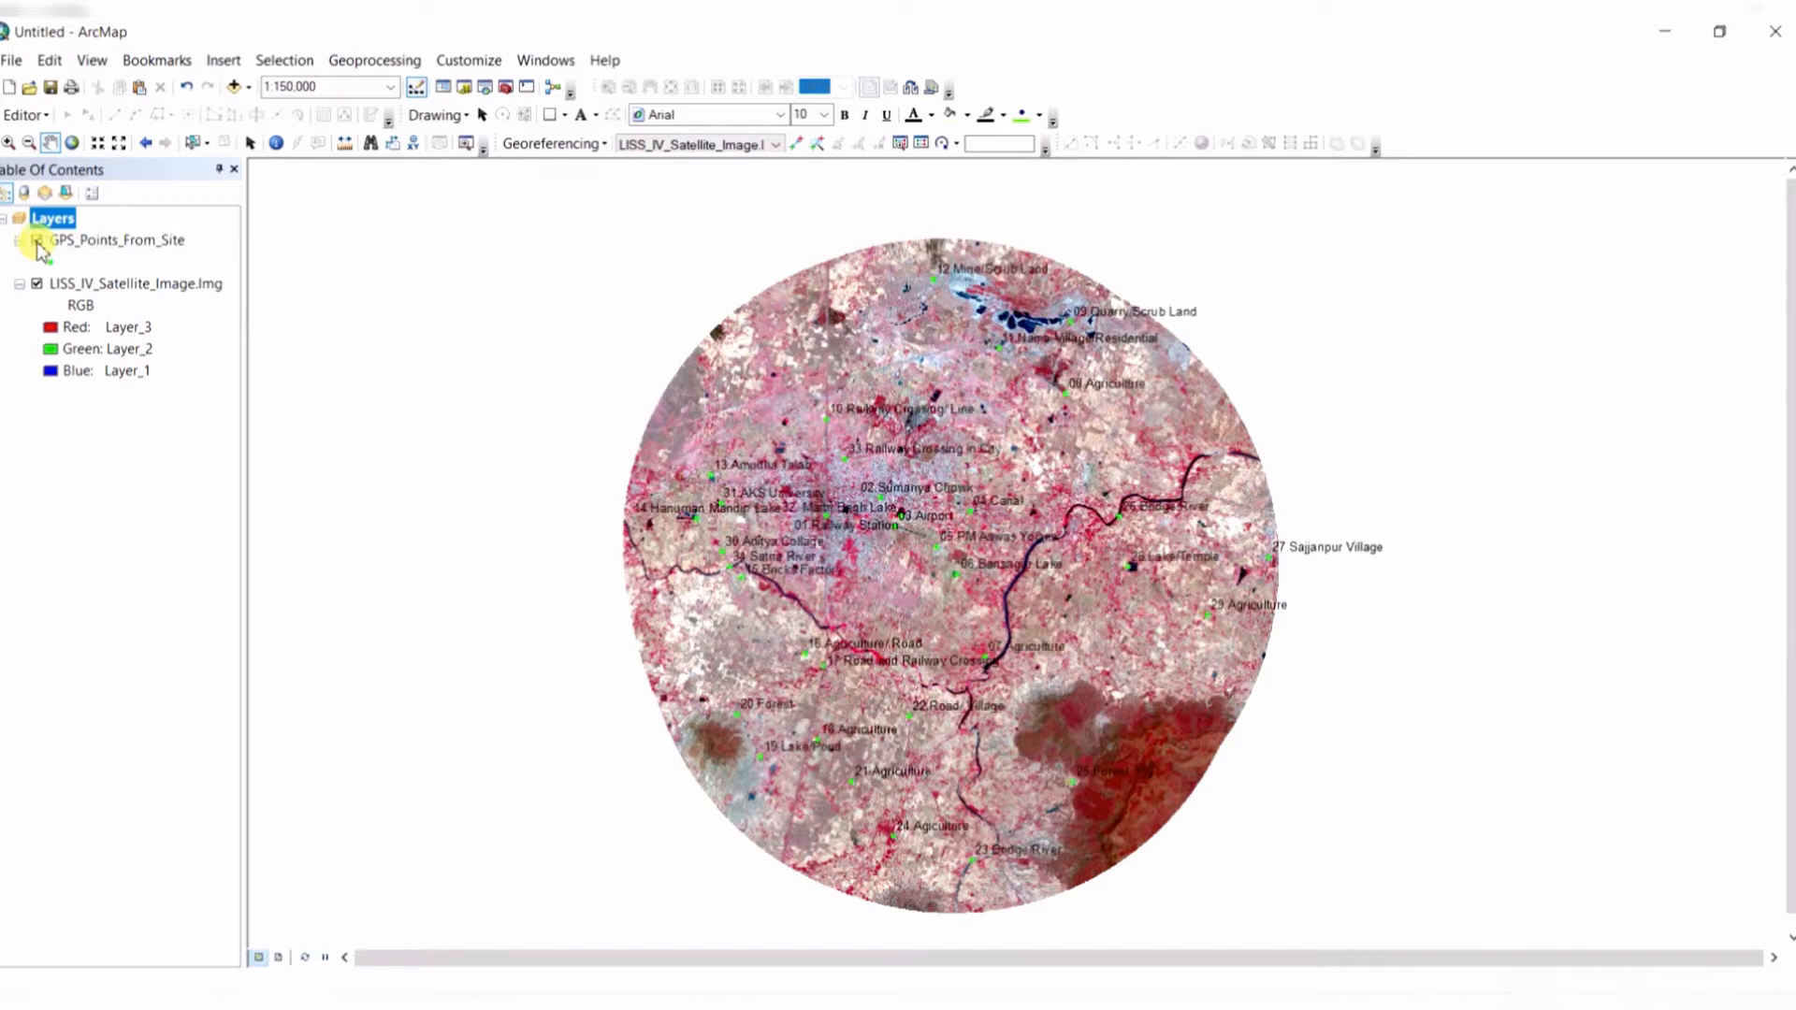
scroll(989, 698, "down", 2)
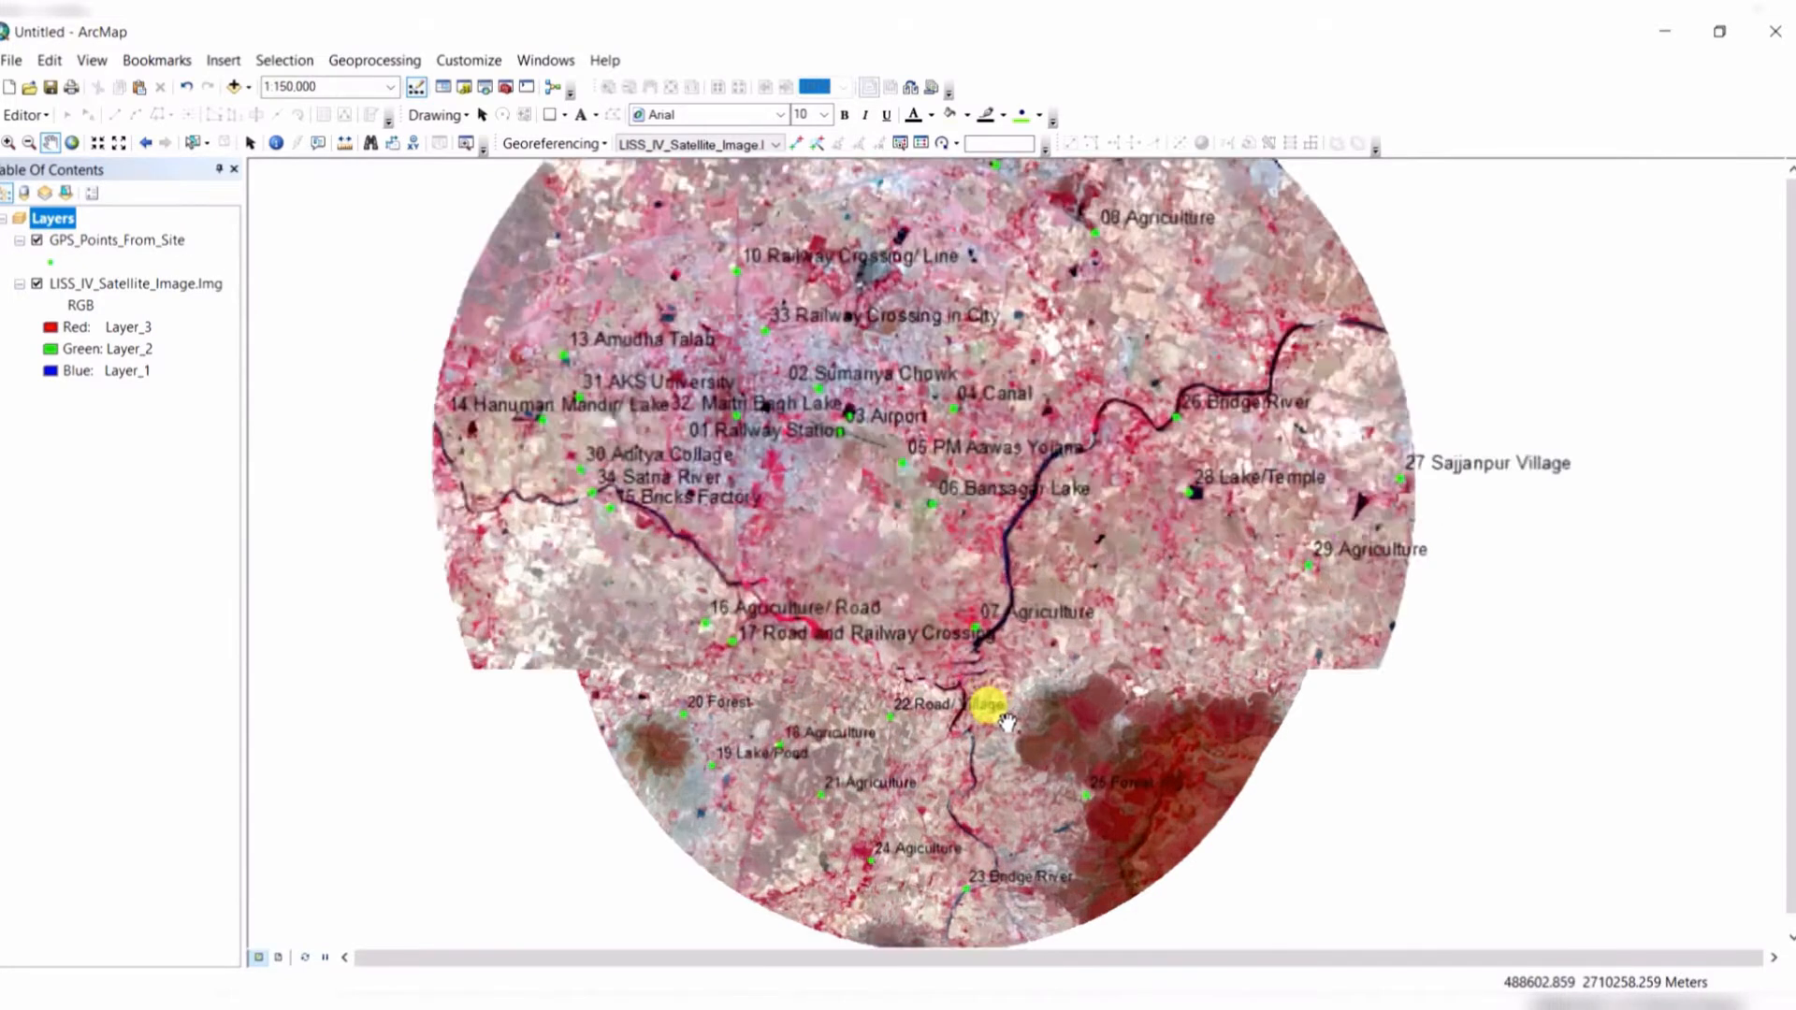
left_click_drag(862, 474, 917, 612)
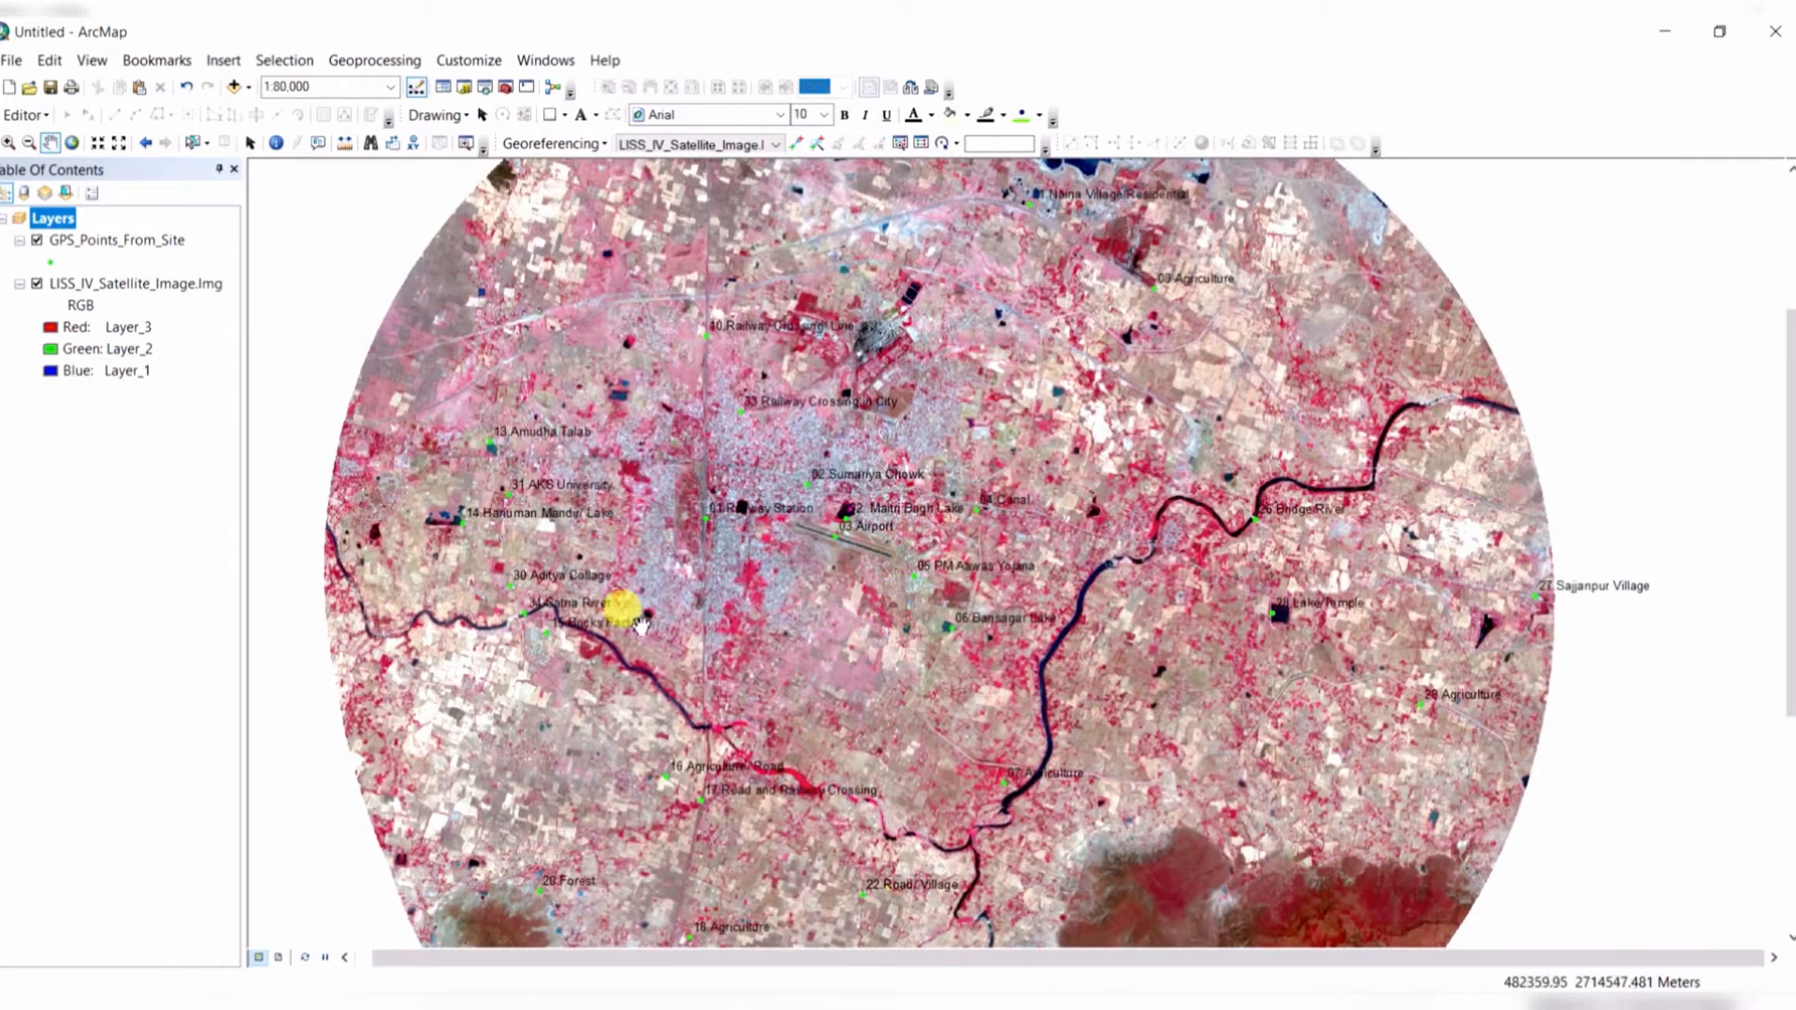
left_click_drag(969, 771, 912, 663)
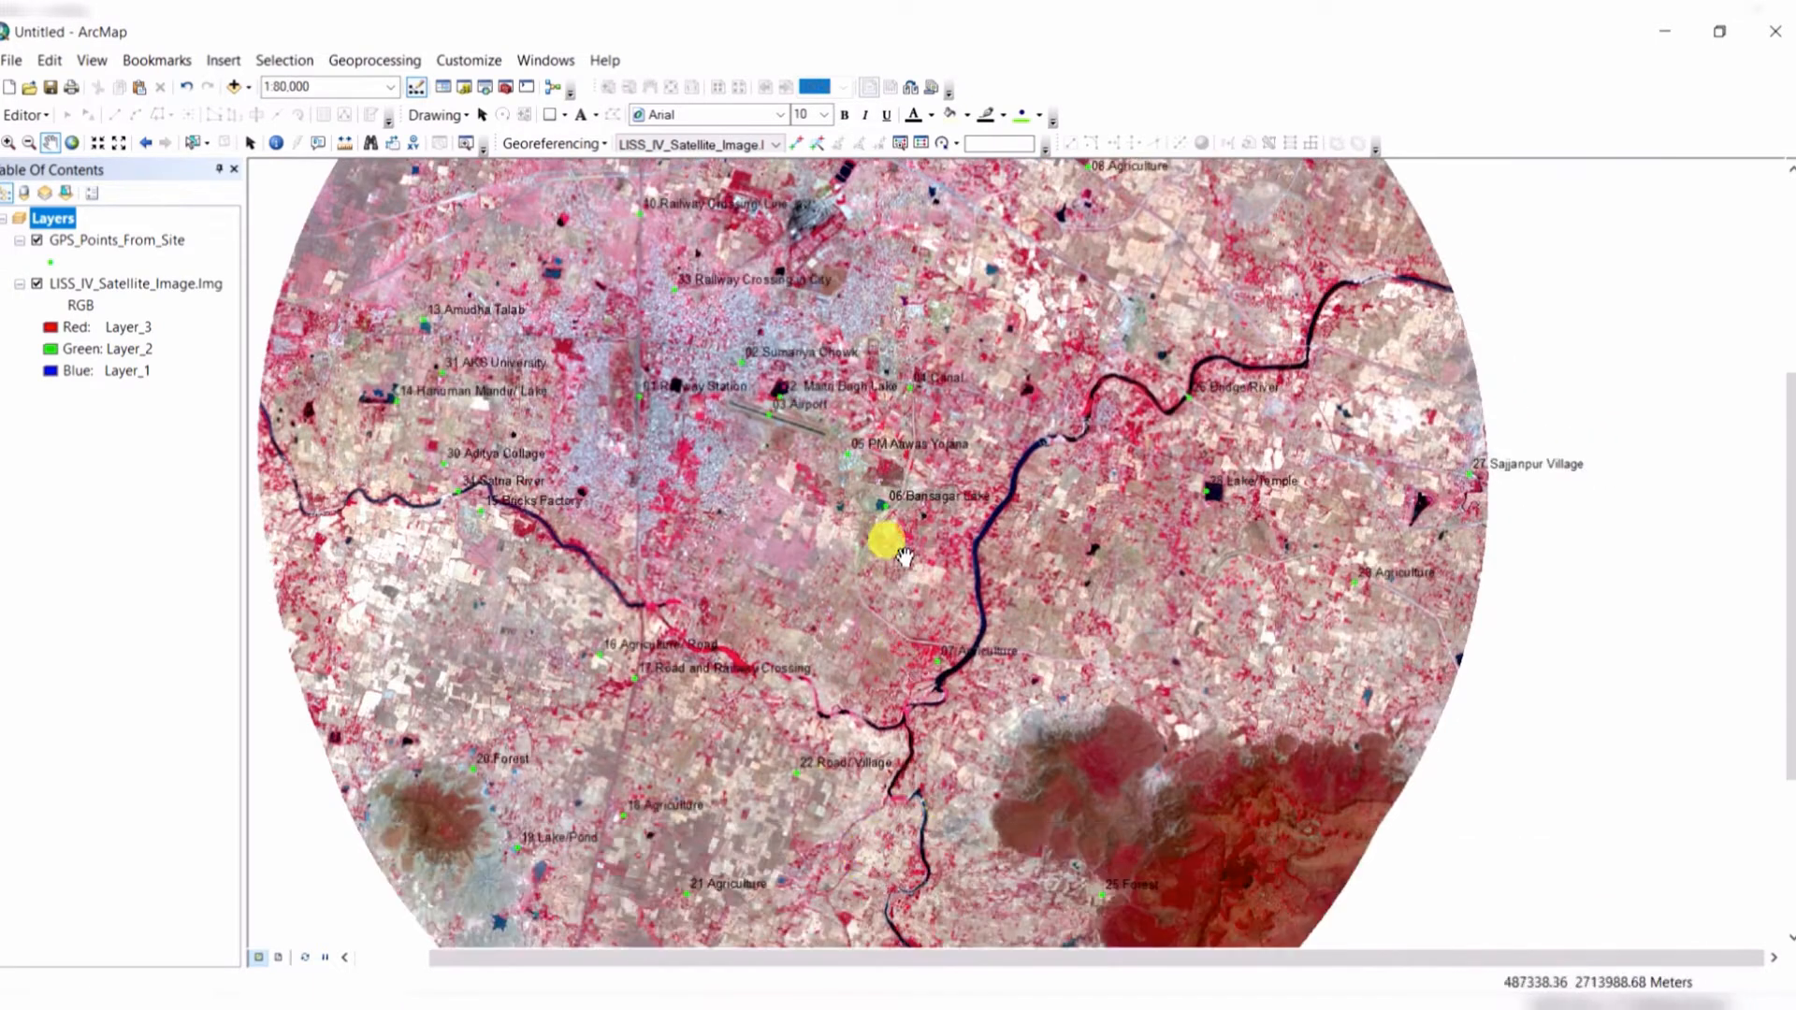
scroll(875, 515, "down", 2)
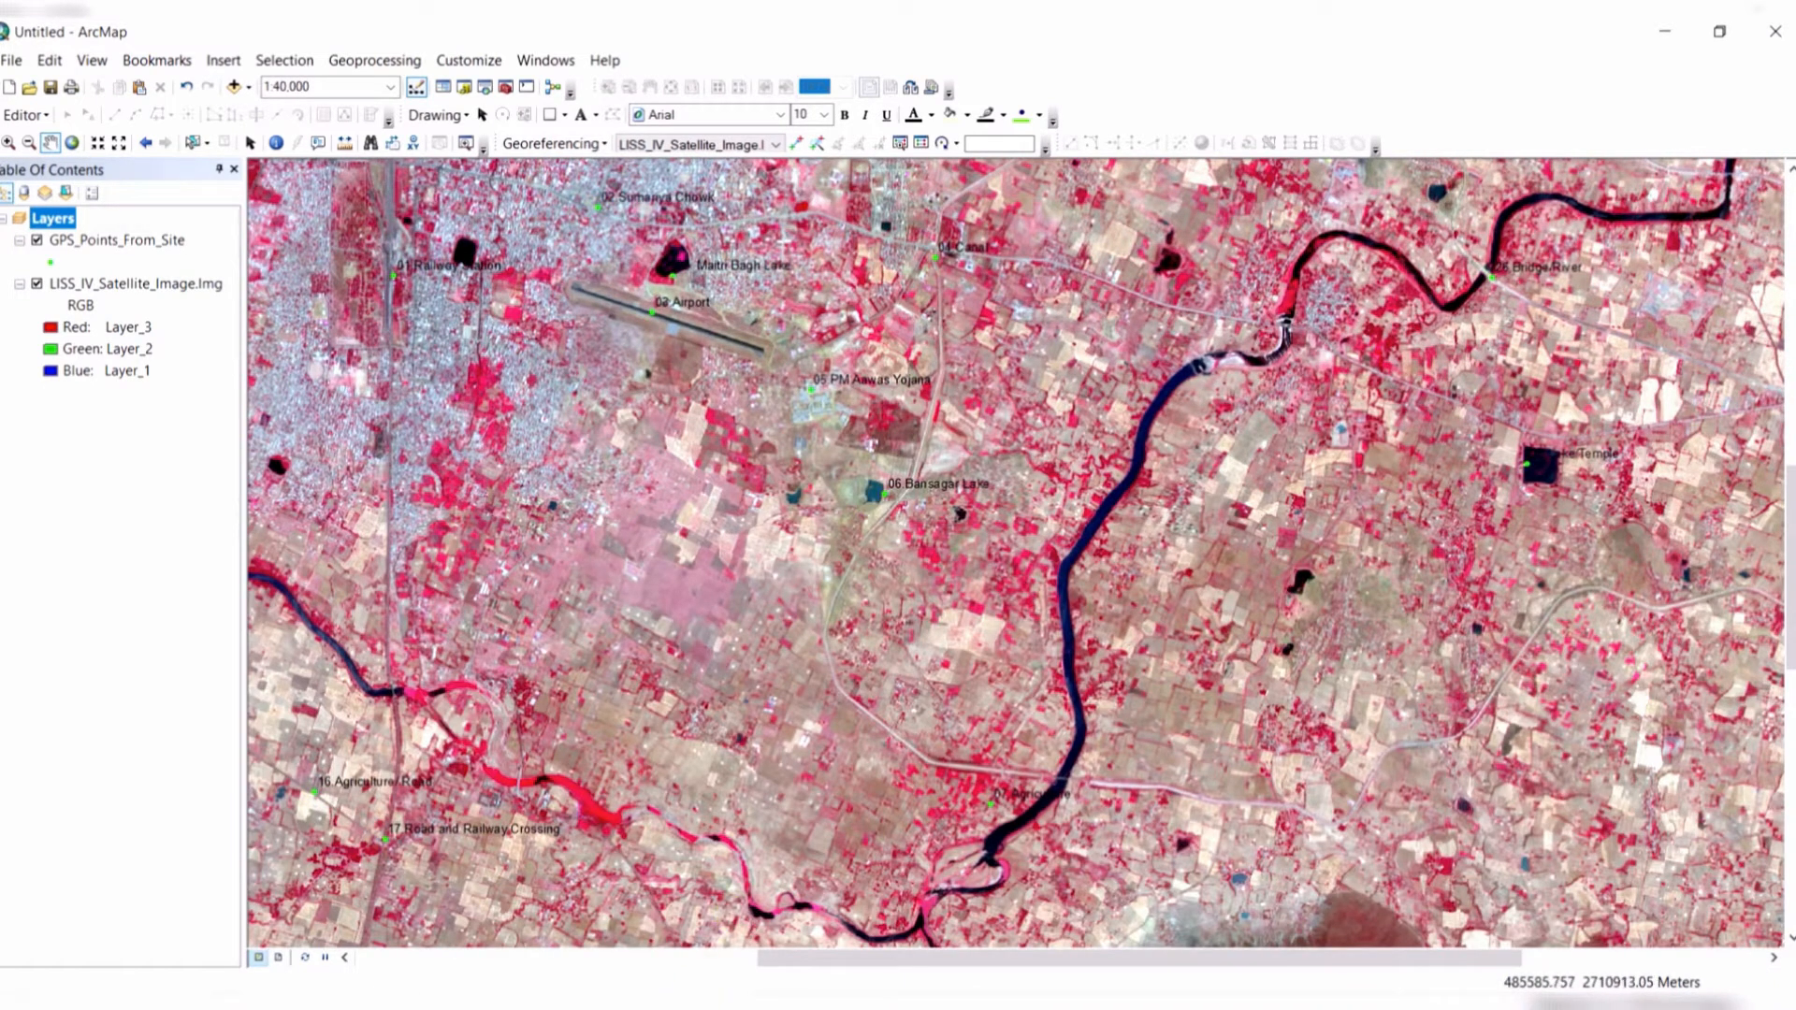
Switch to the Ground truthing Report workbook in Excel and review the surveyed points' coordinates, details and site photos.
left_click(633, 1002)
scroll(1338, 645, "down", 3)
scroll(1342, 652, "up", 15)
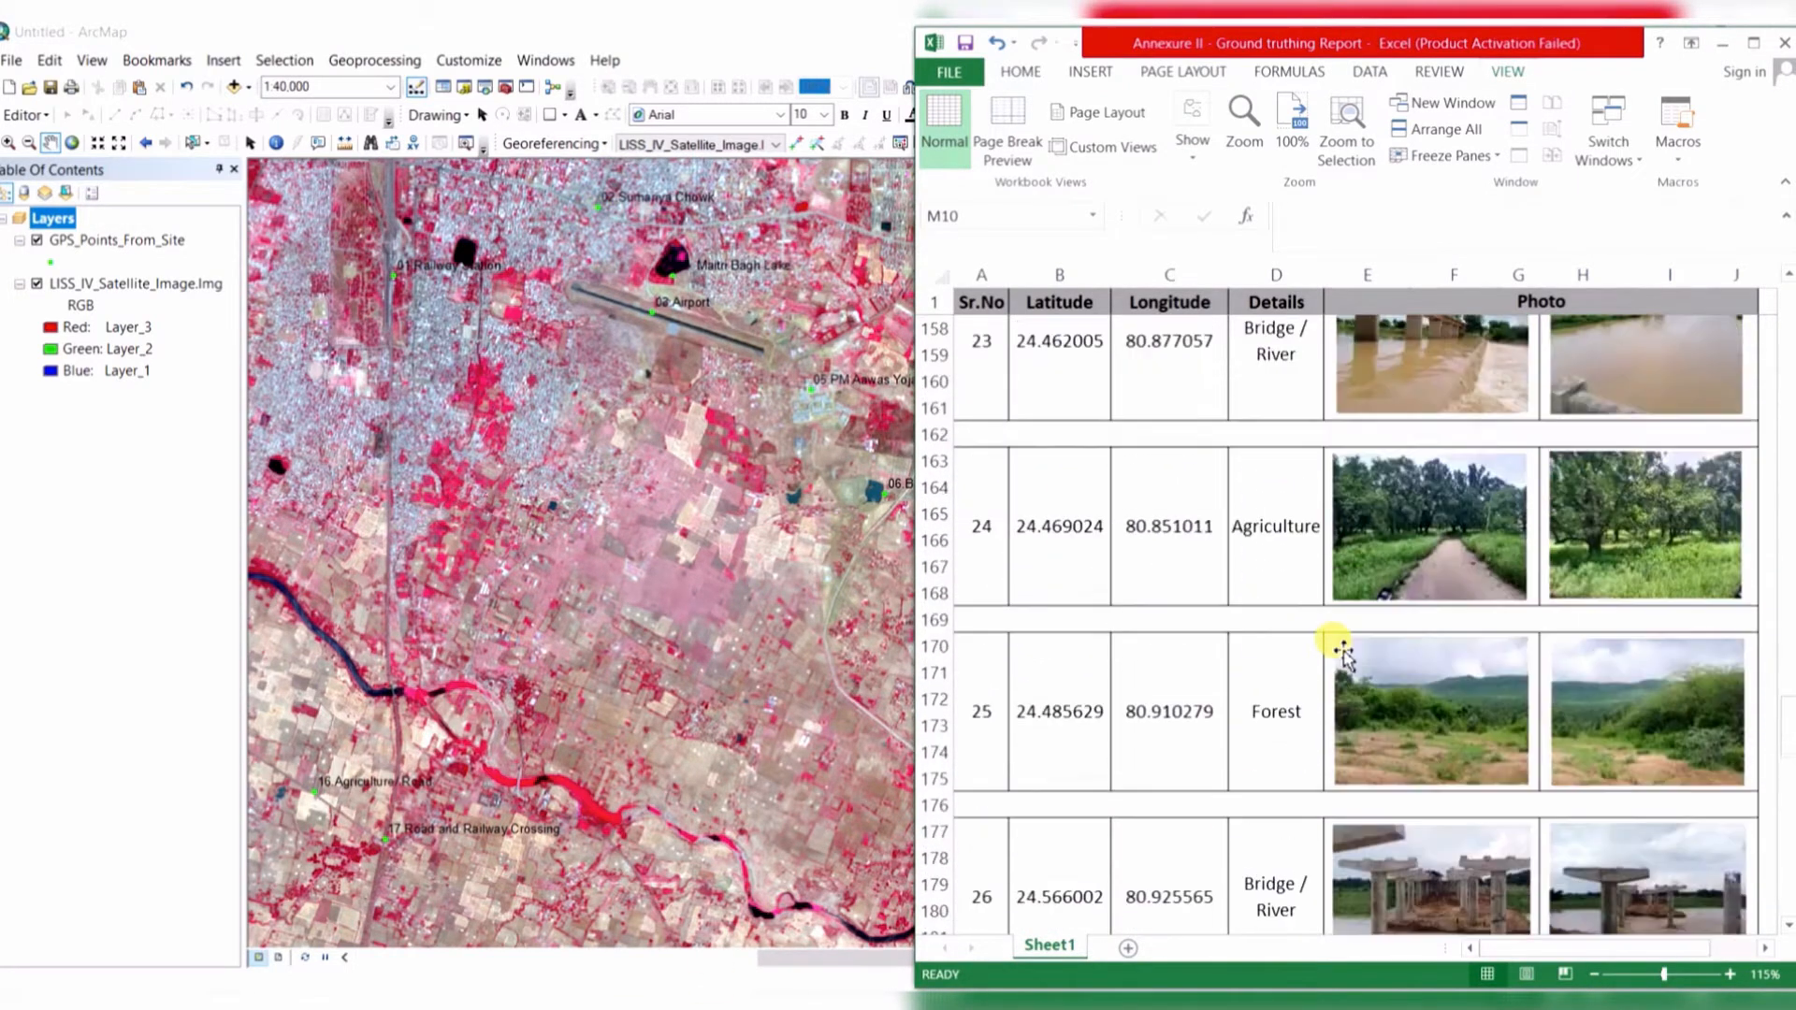
scroll(1342, 652, "up", 10)
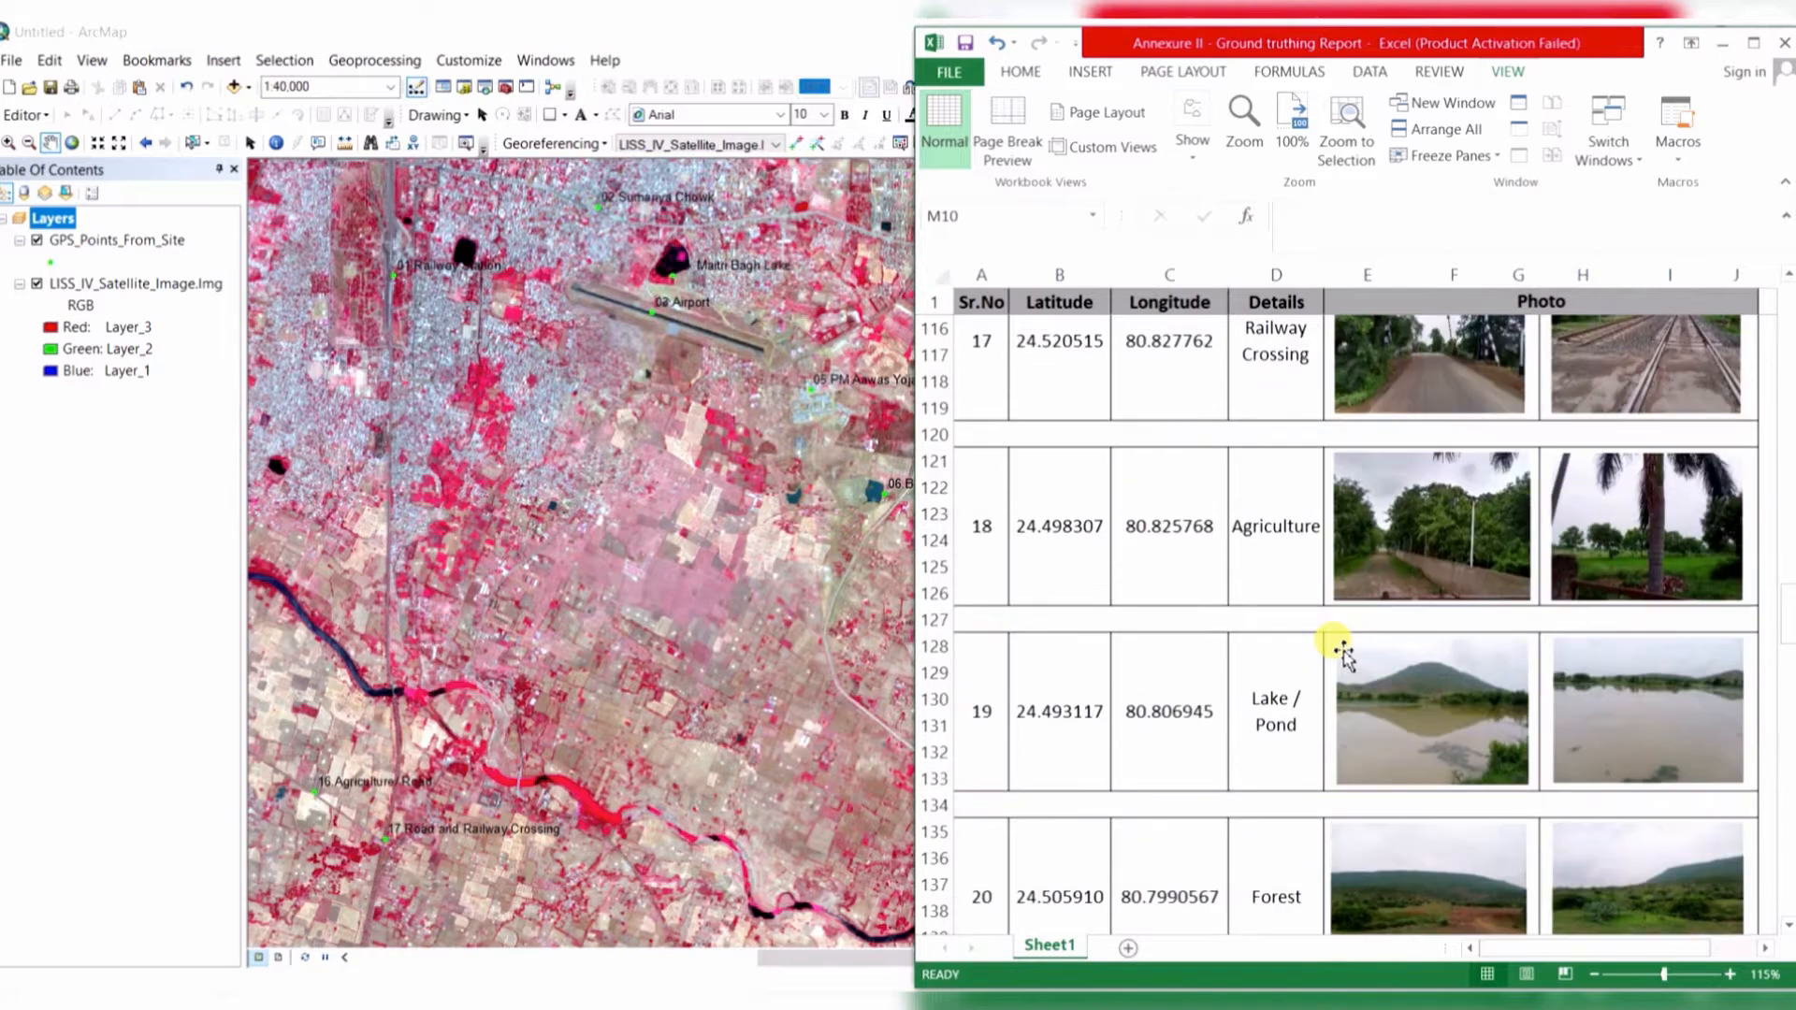
scroll(1342, 652, "up", 11)
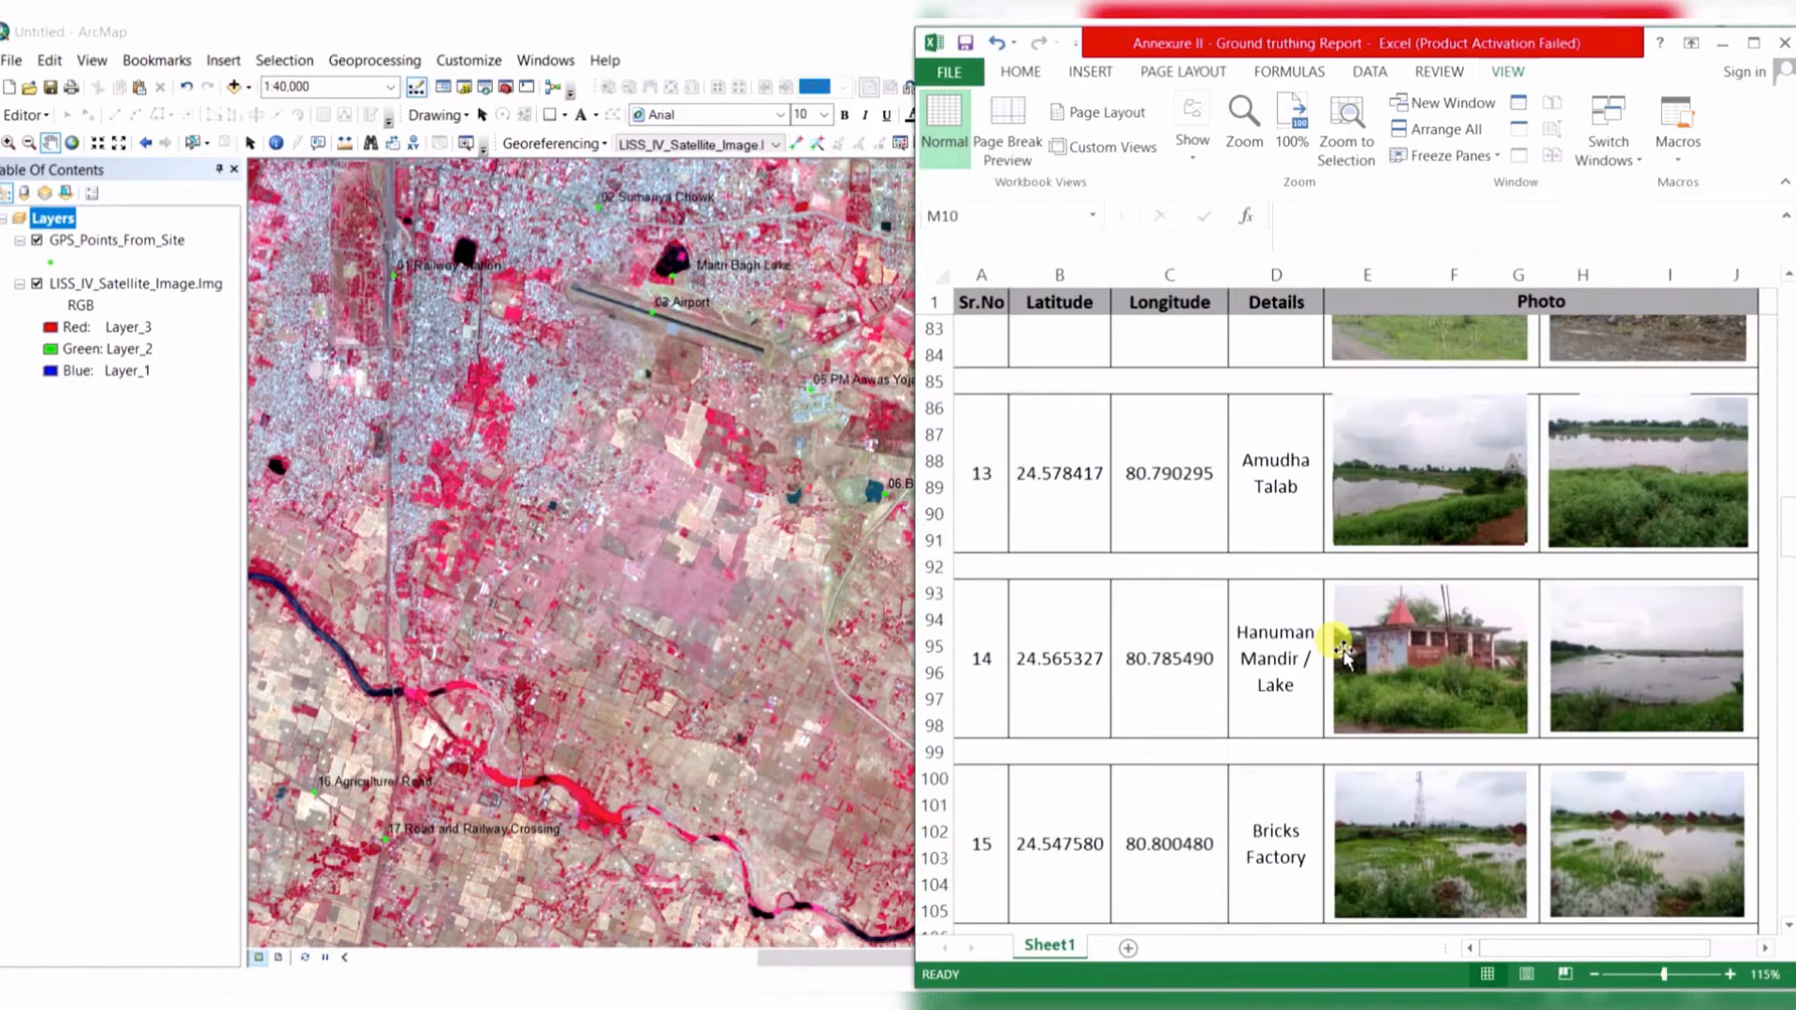
scroll(1337, 645, "up", 7)
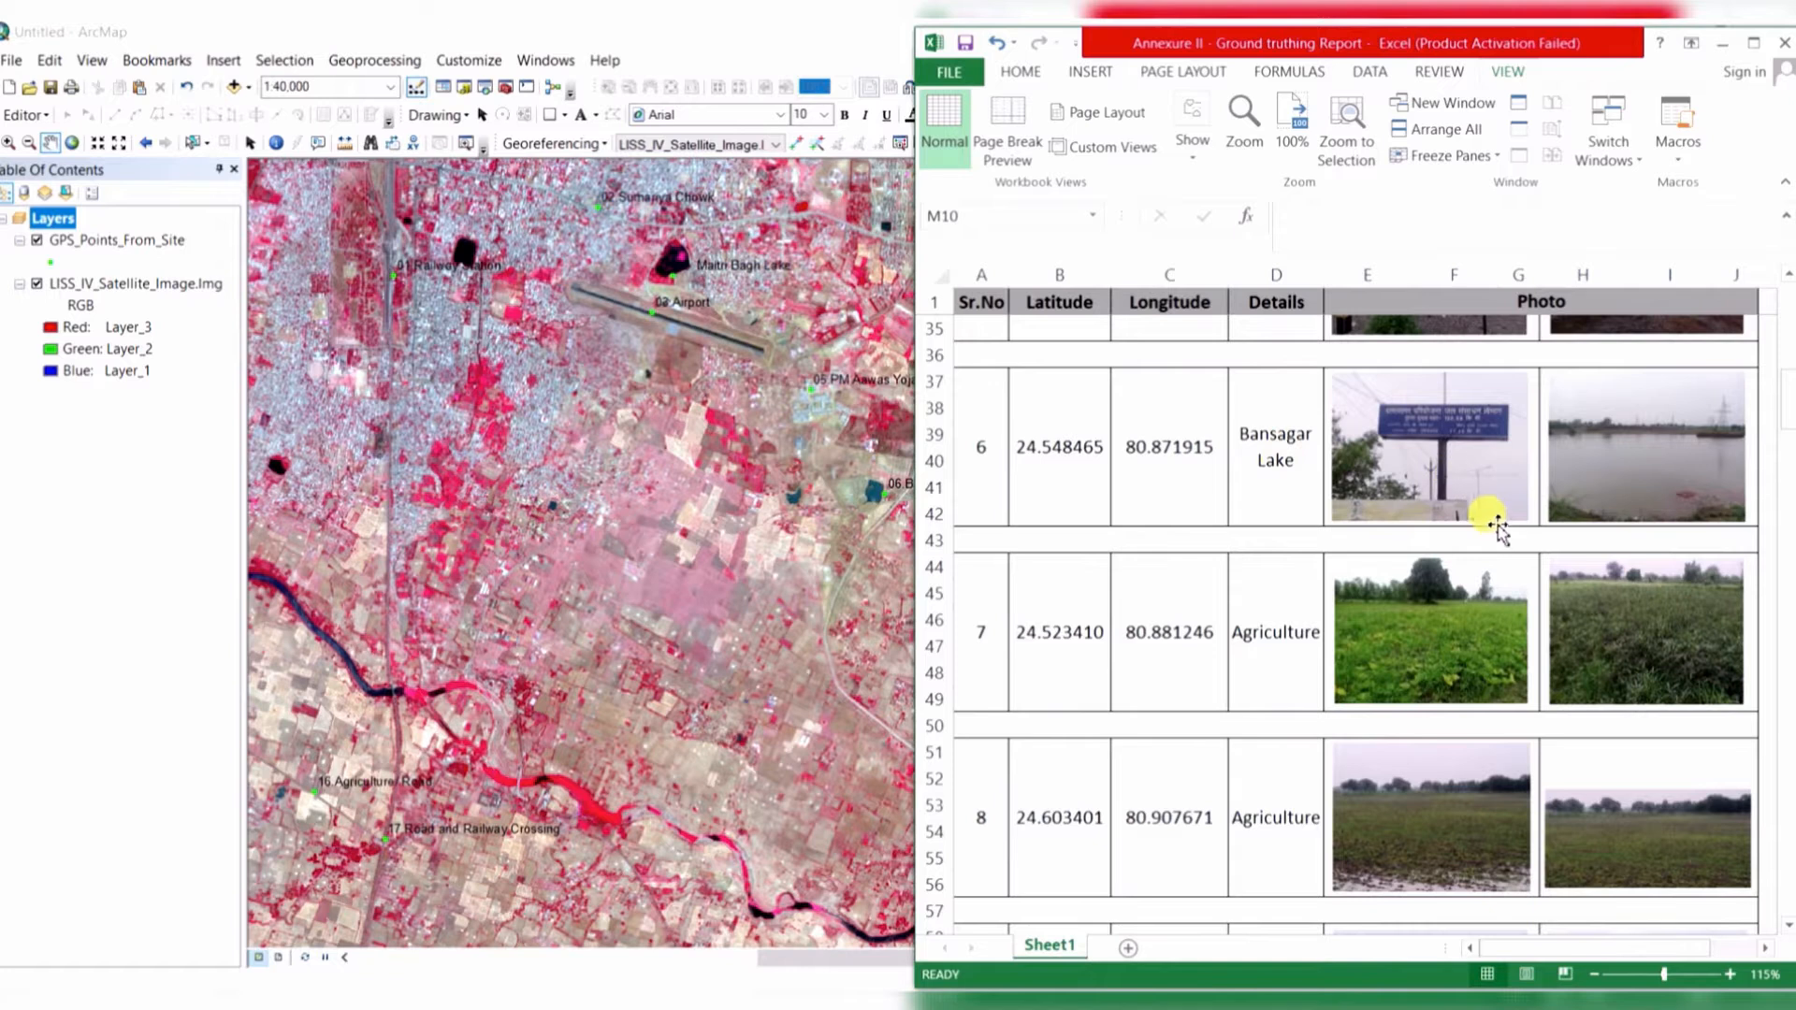
scroll(1497, 519, "up", 8)
scroll(1501, 529, "up", 3)
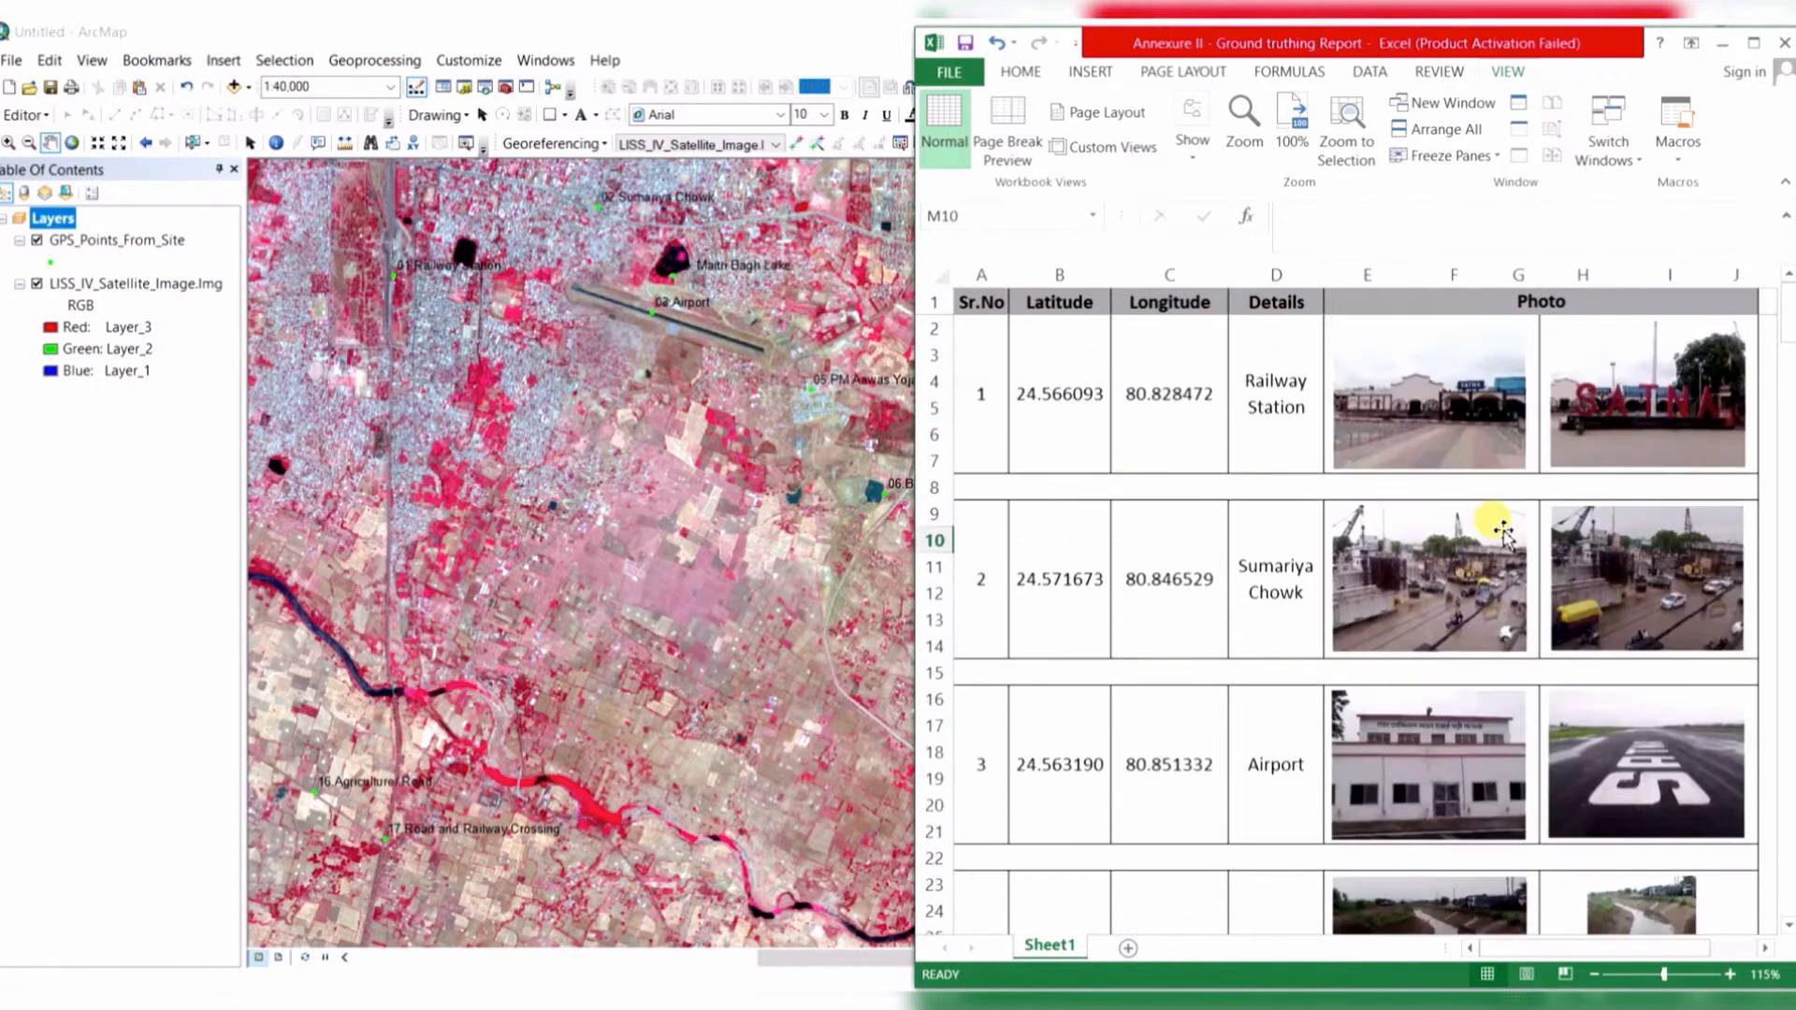
scroll(1497, 524, "down", 20)
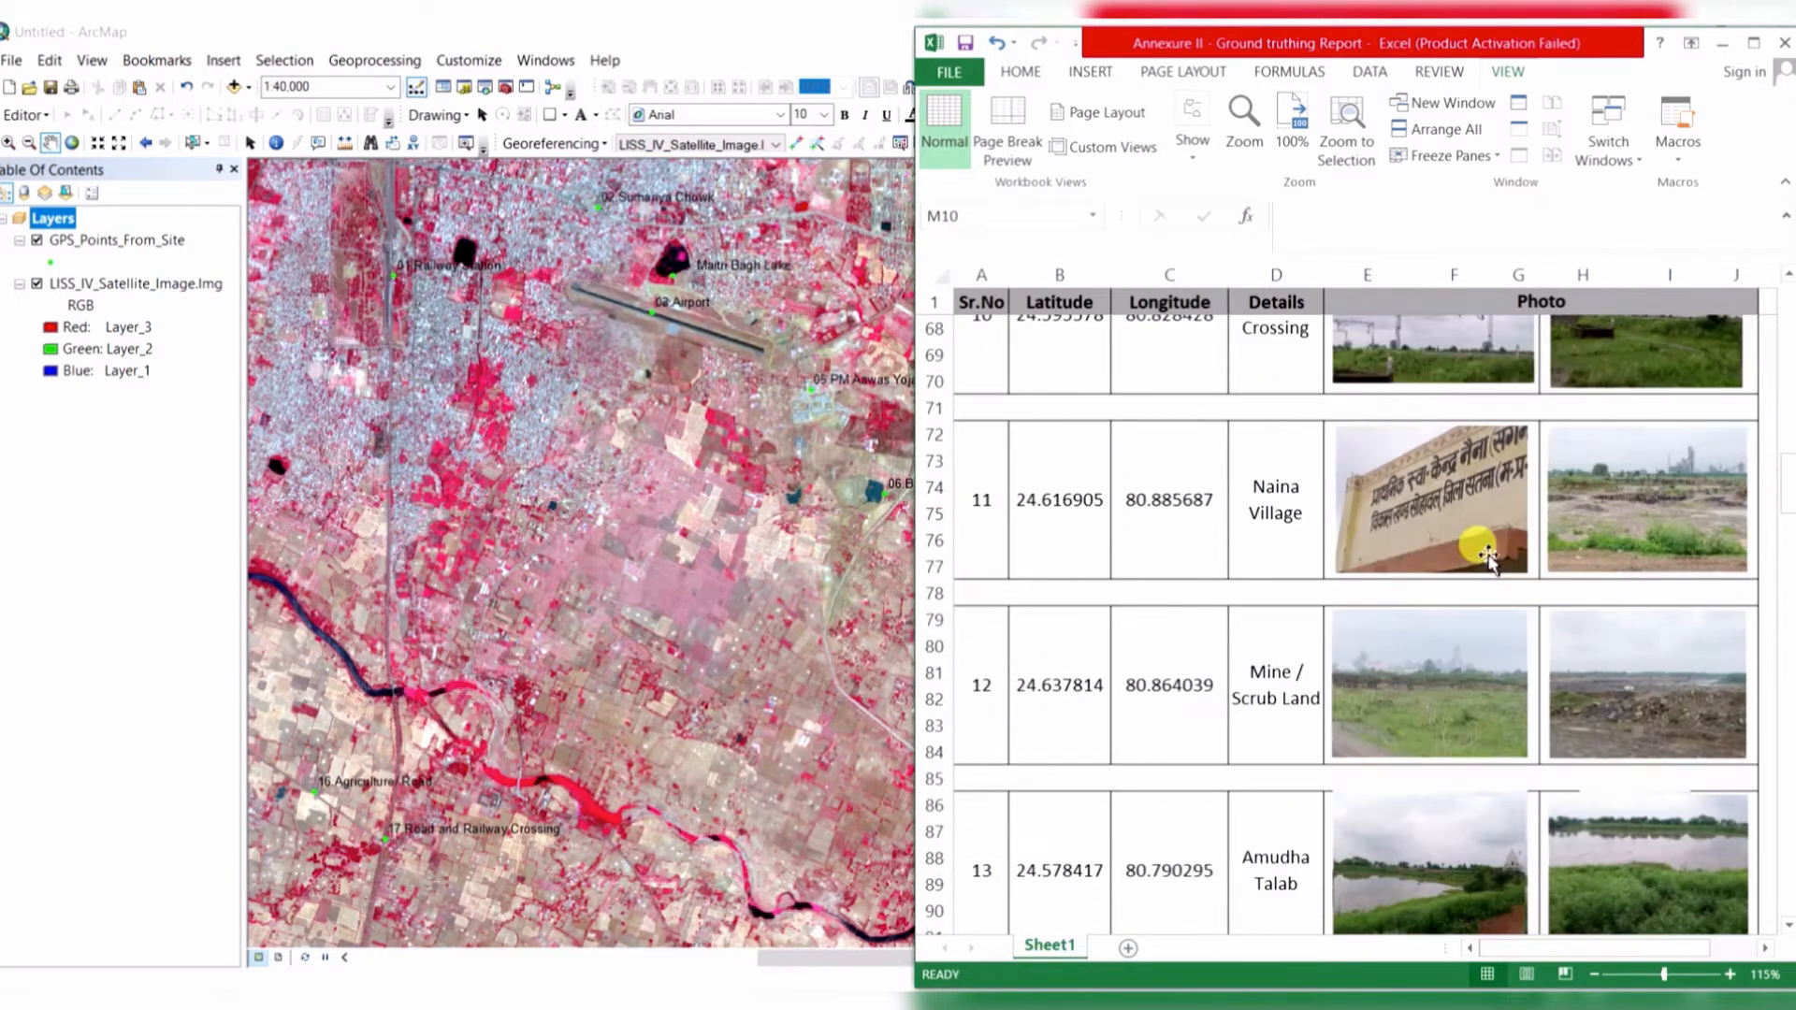
Return to ArcMap, display the Image Classification toolbar, and open the Training Sample Manager, placing it clear of the map centre.
left_click_drag(564, 493, 630, 492)
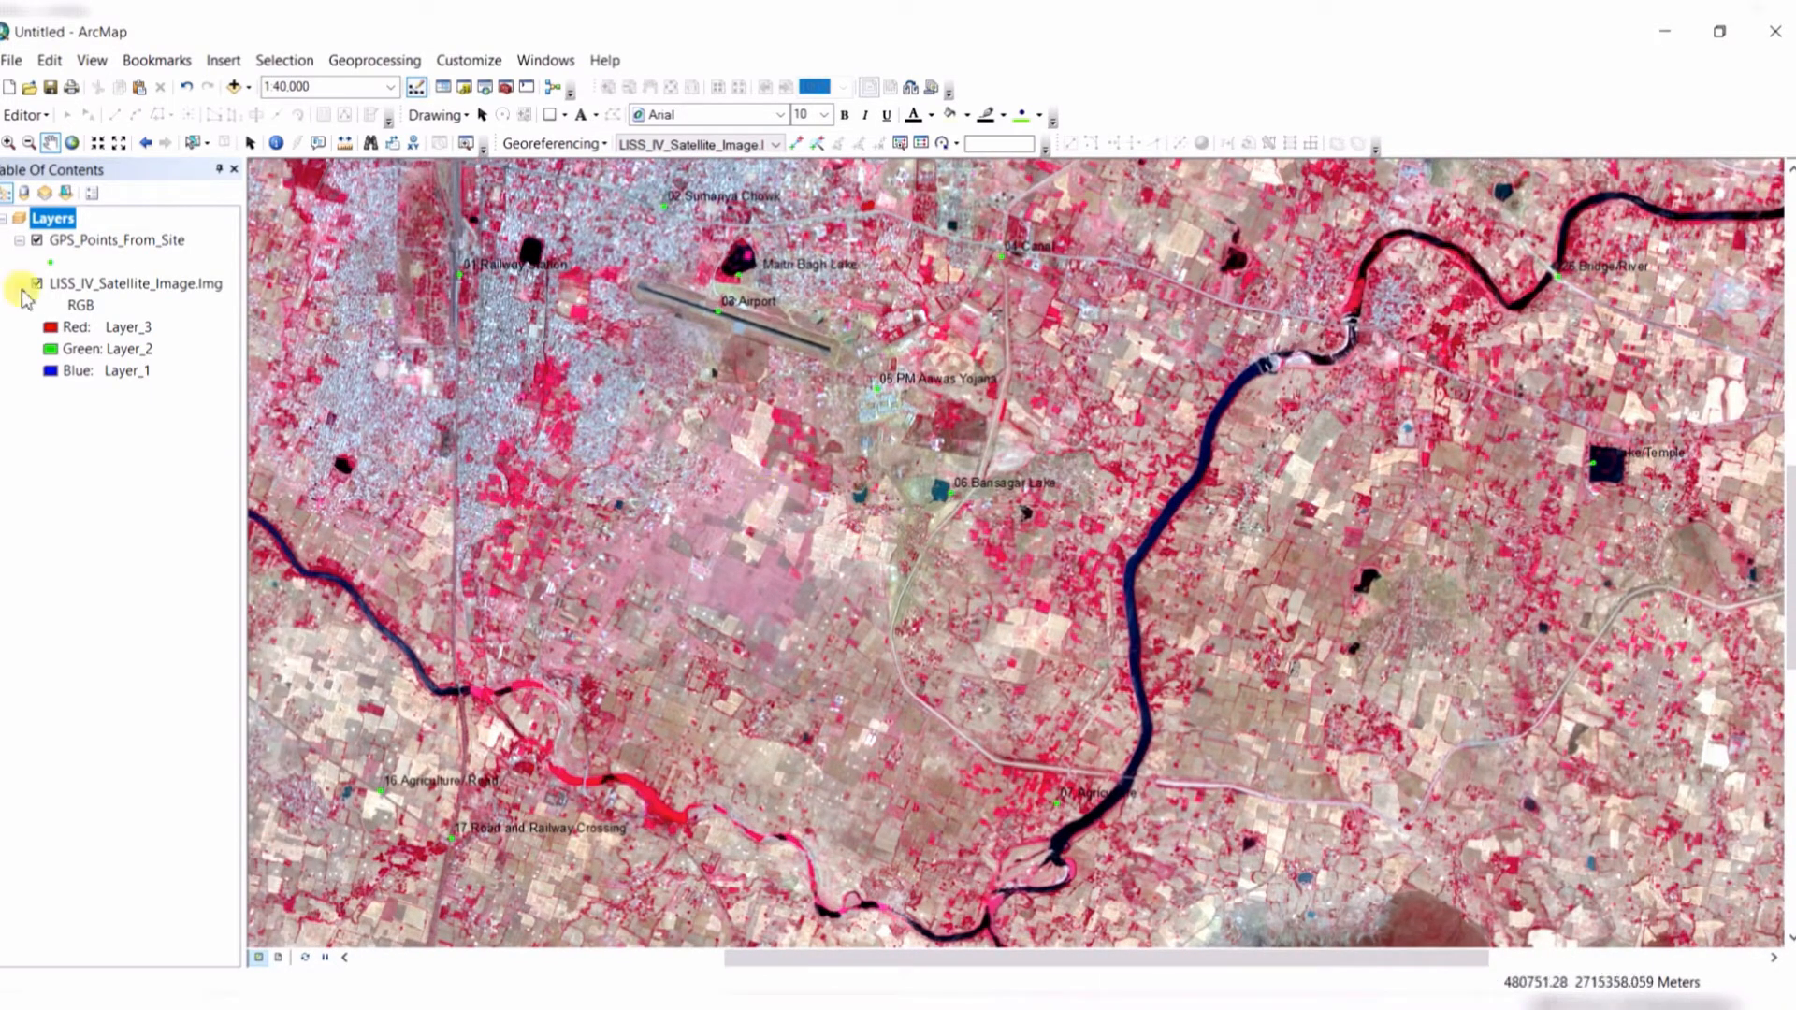
left_click_drag(748, 366, 1222, 682)
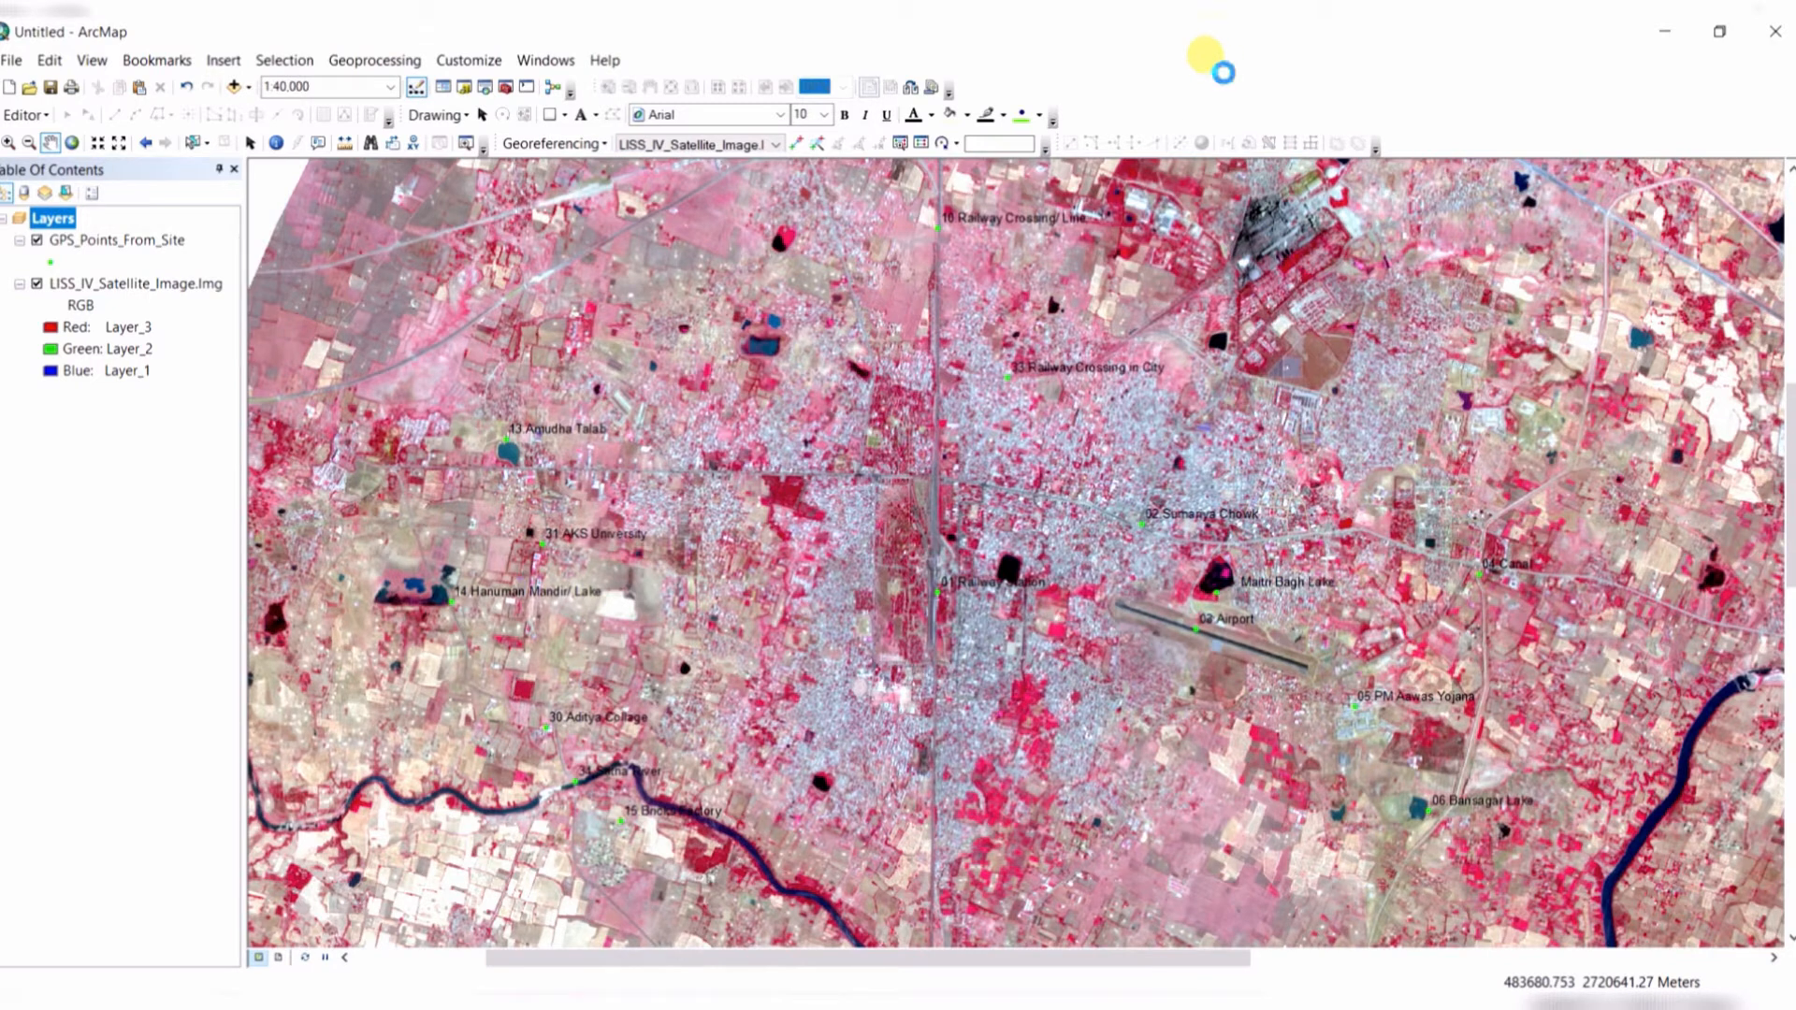
right_click(1218, 69)
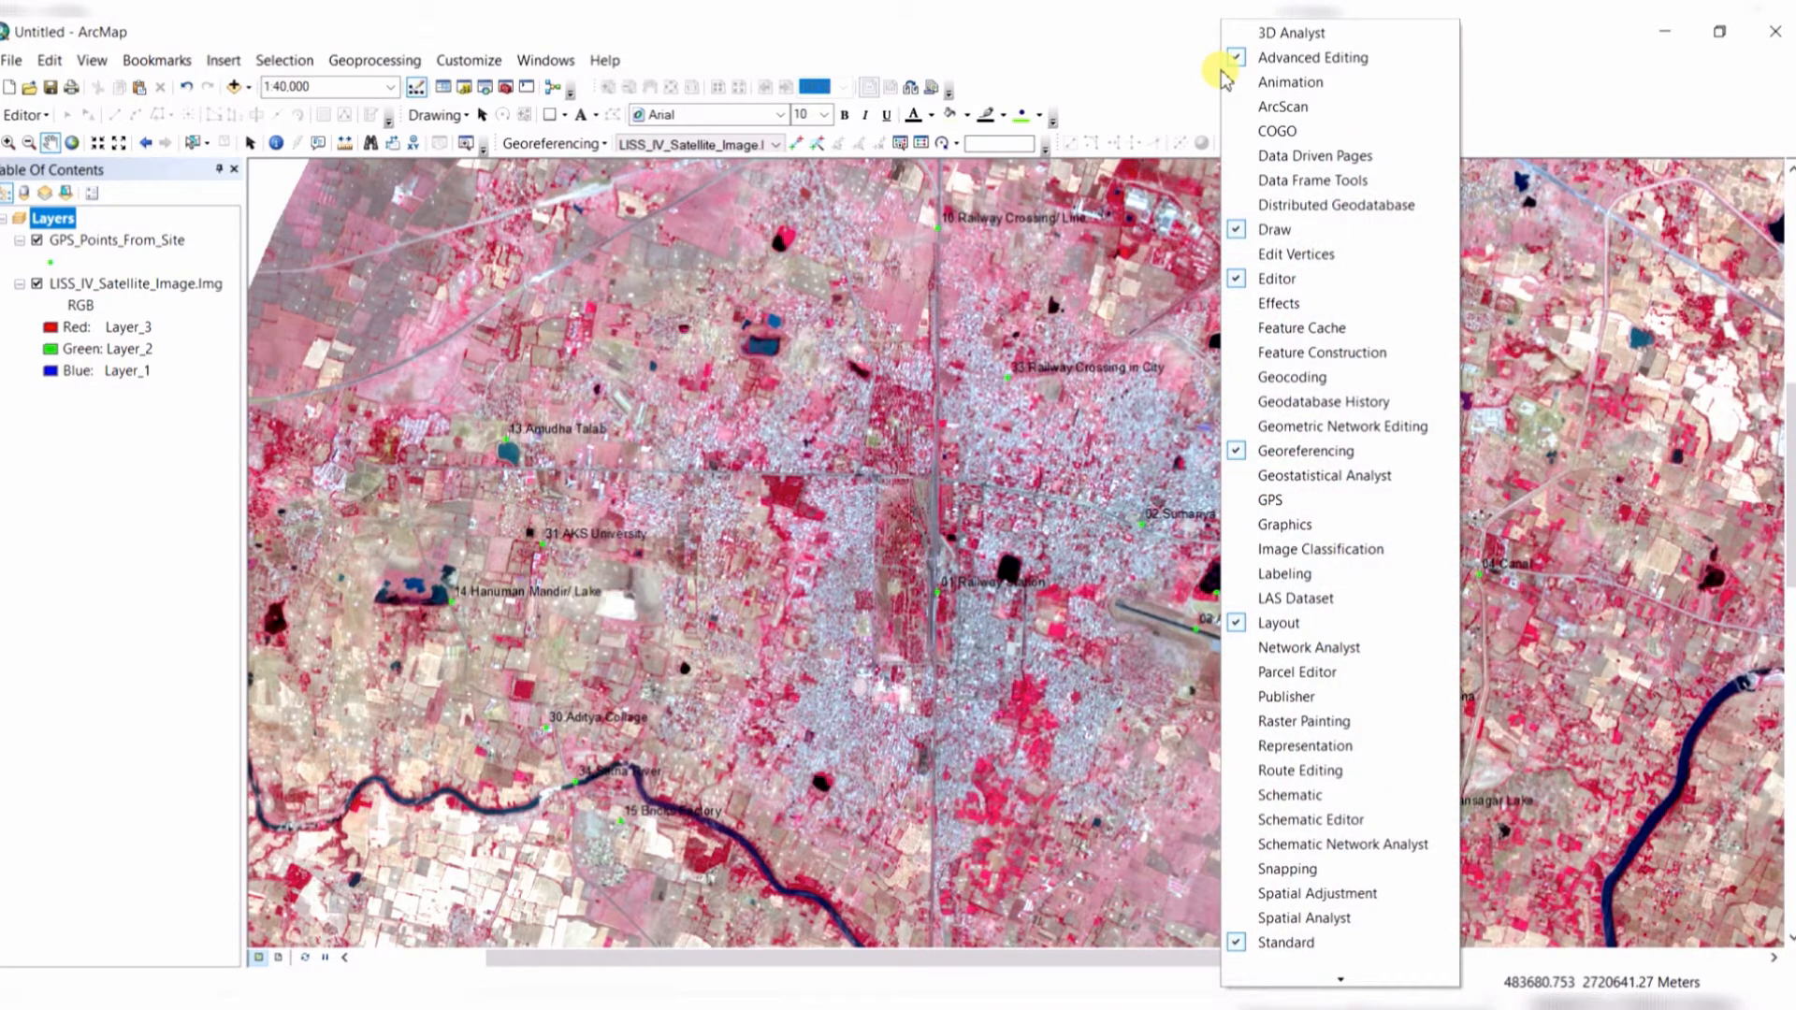
left_click(1313, 555)
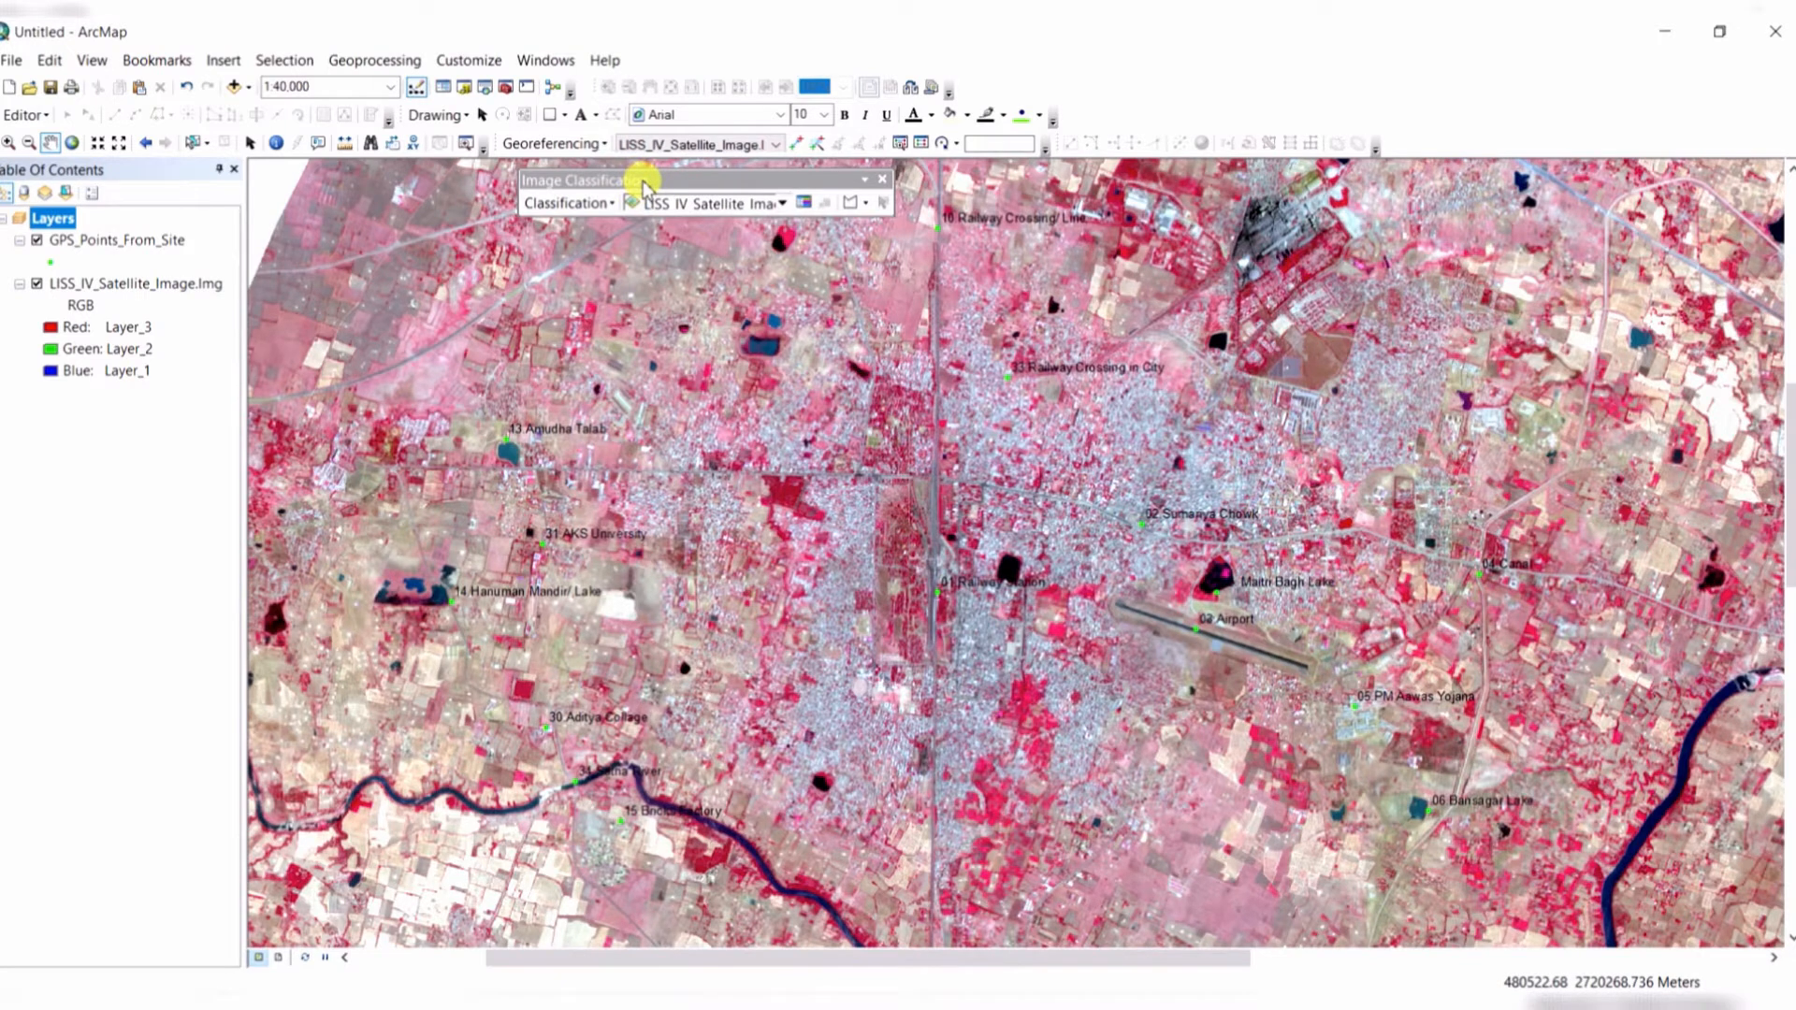
left_click(804, 204)
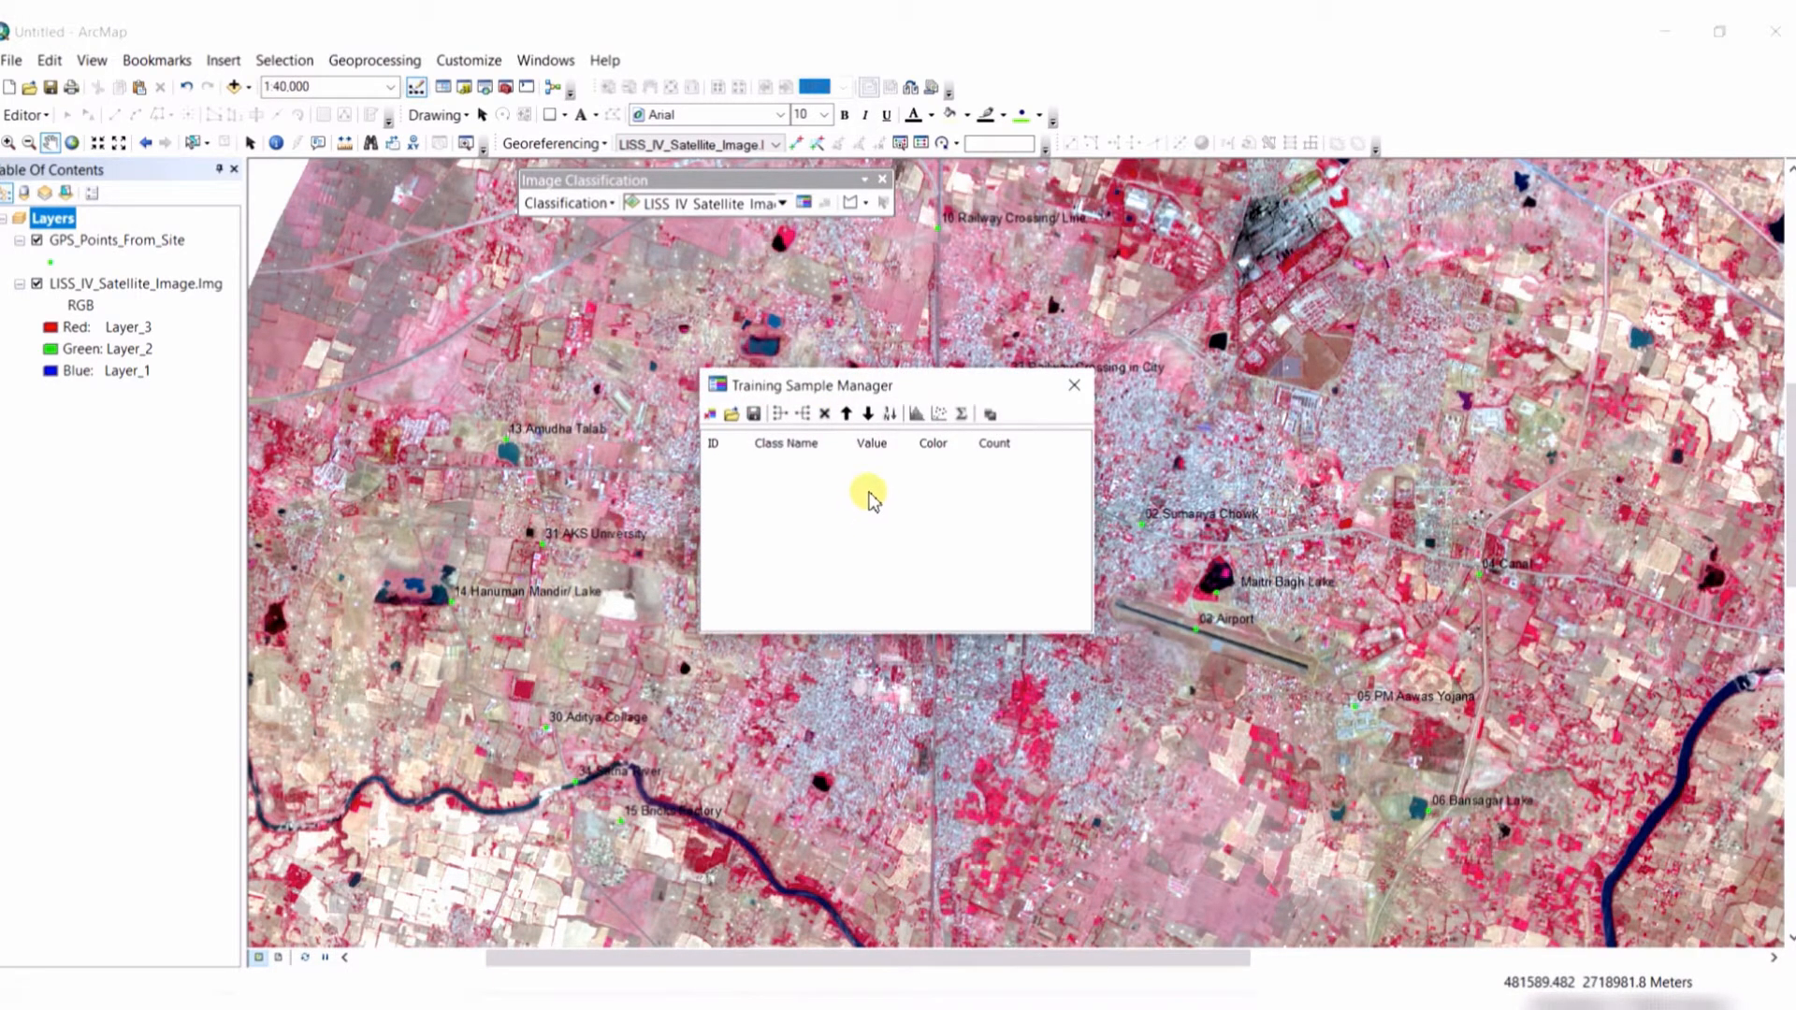
mouse_move(954, 386)
left_mouse_down()
mouse_move(692, 433)
mouse_move(421, 533)
mouse_move(362, 582)
left_mouse_up()
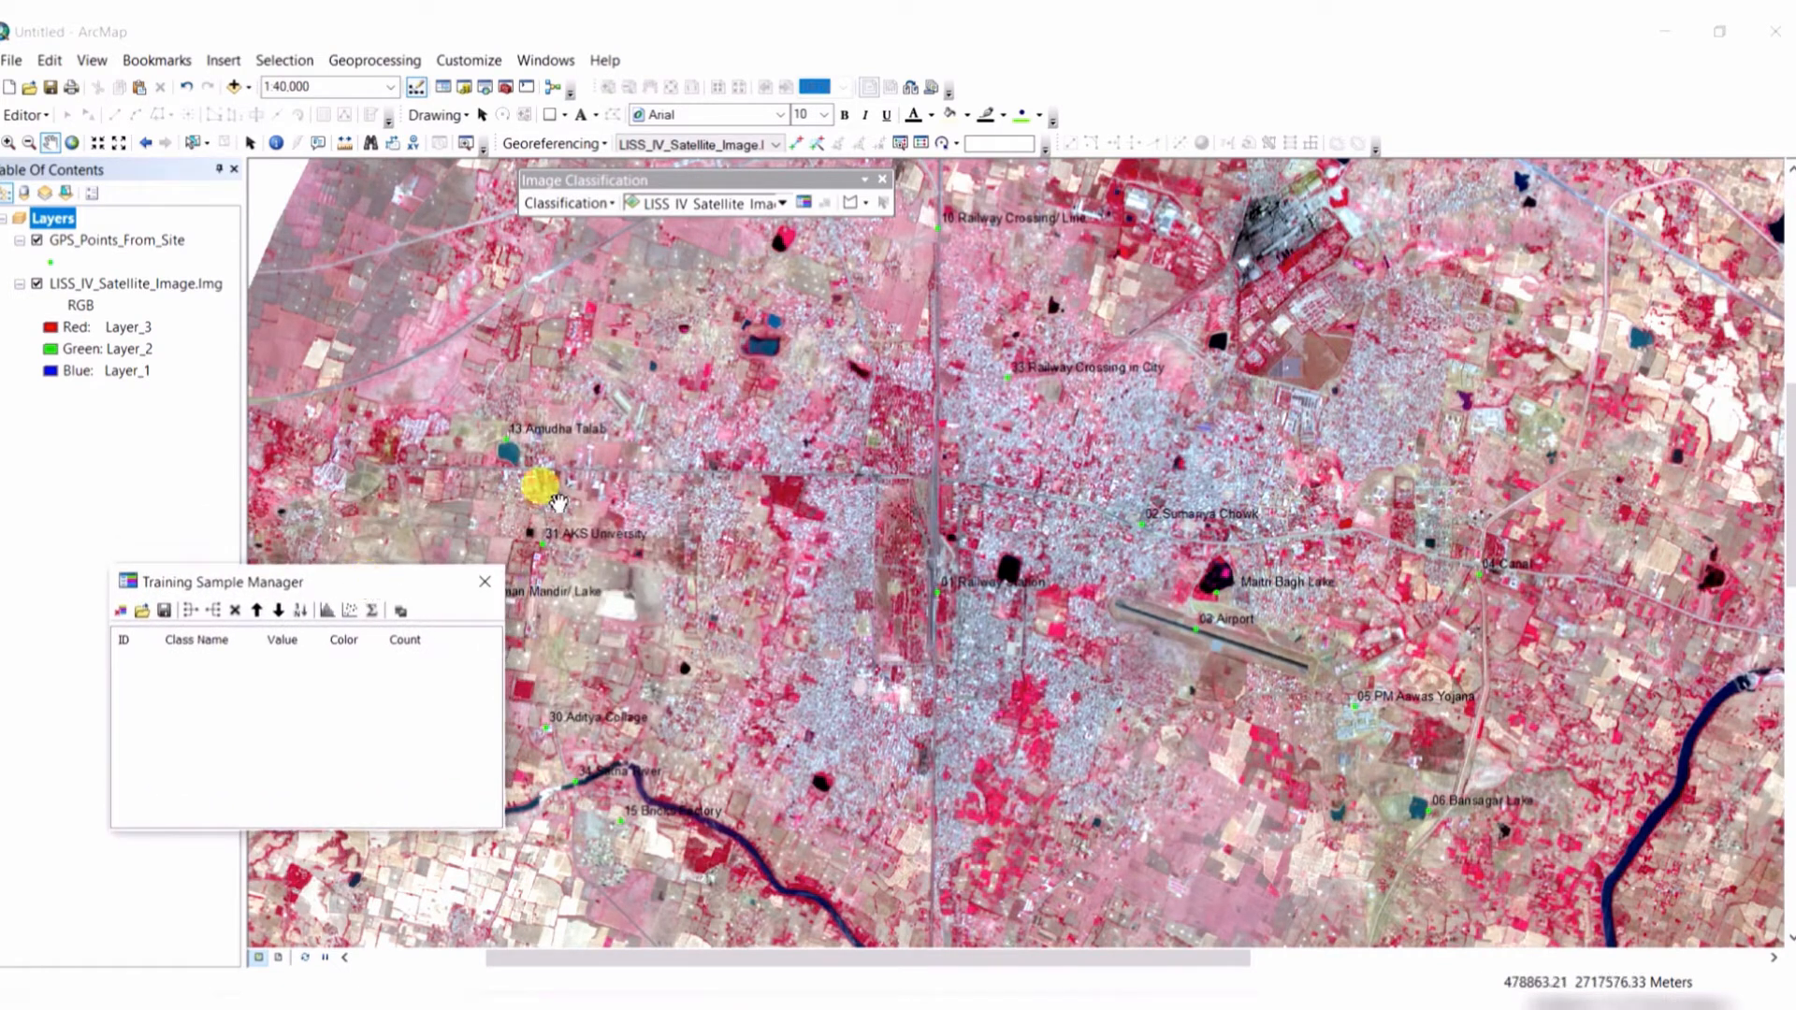
Draw a four-sided polygon training sample inside the small red crop field just north of the 18 Agriculture point.
left_click(854, 204)
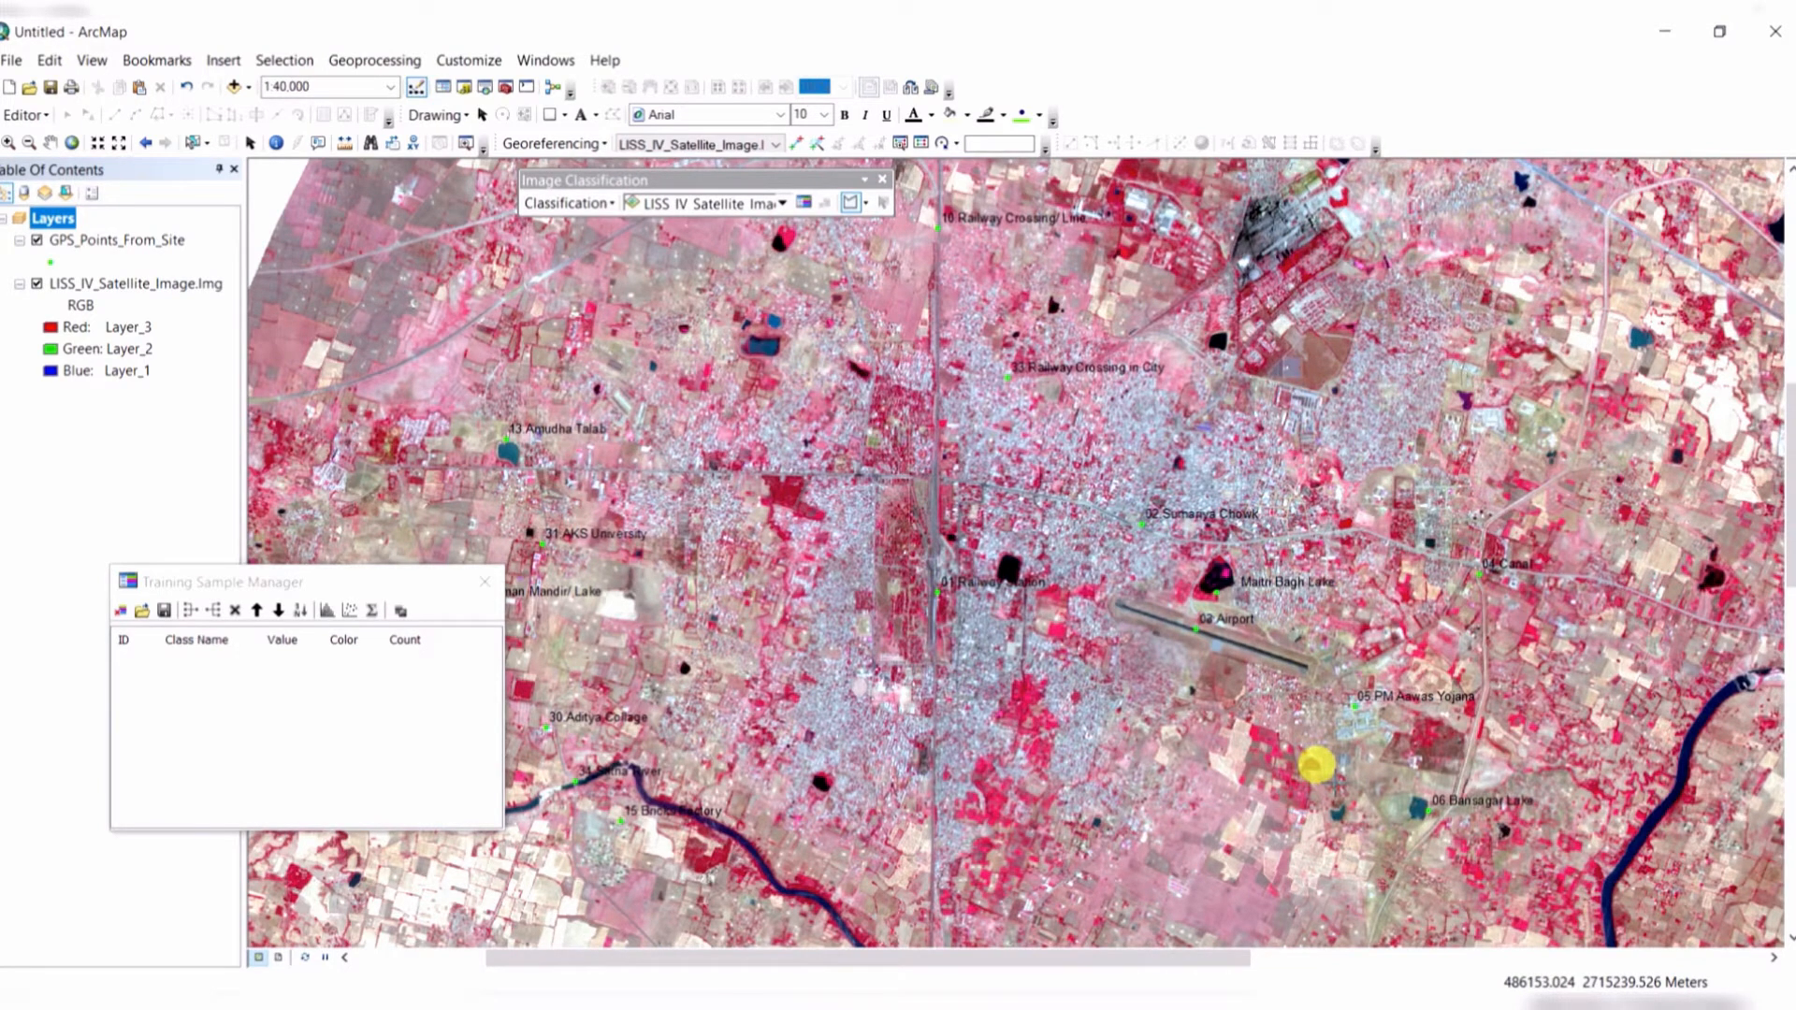
left_click_drag(1250, 862, 1154, 447)
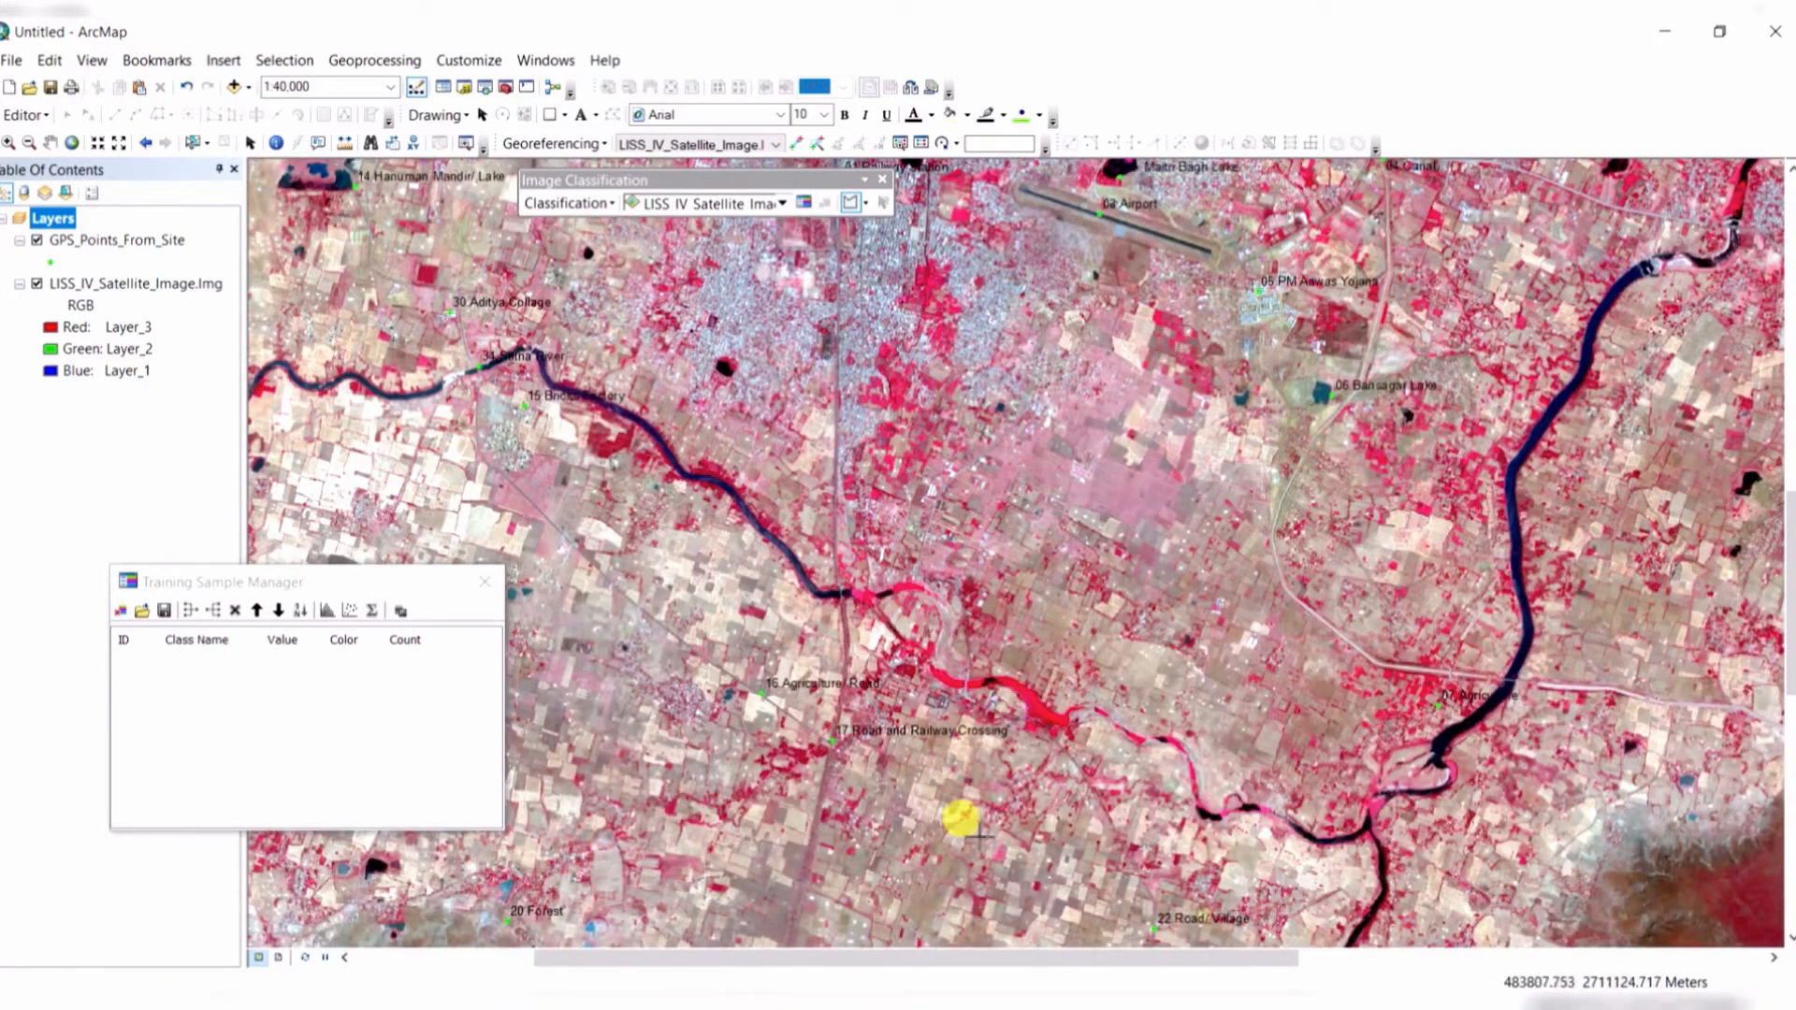
scroll(964, 868, "up", 2)
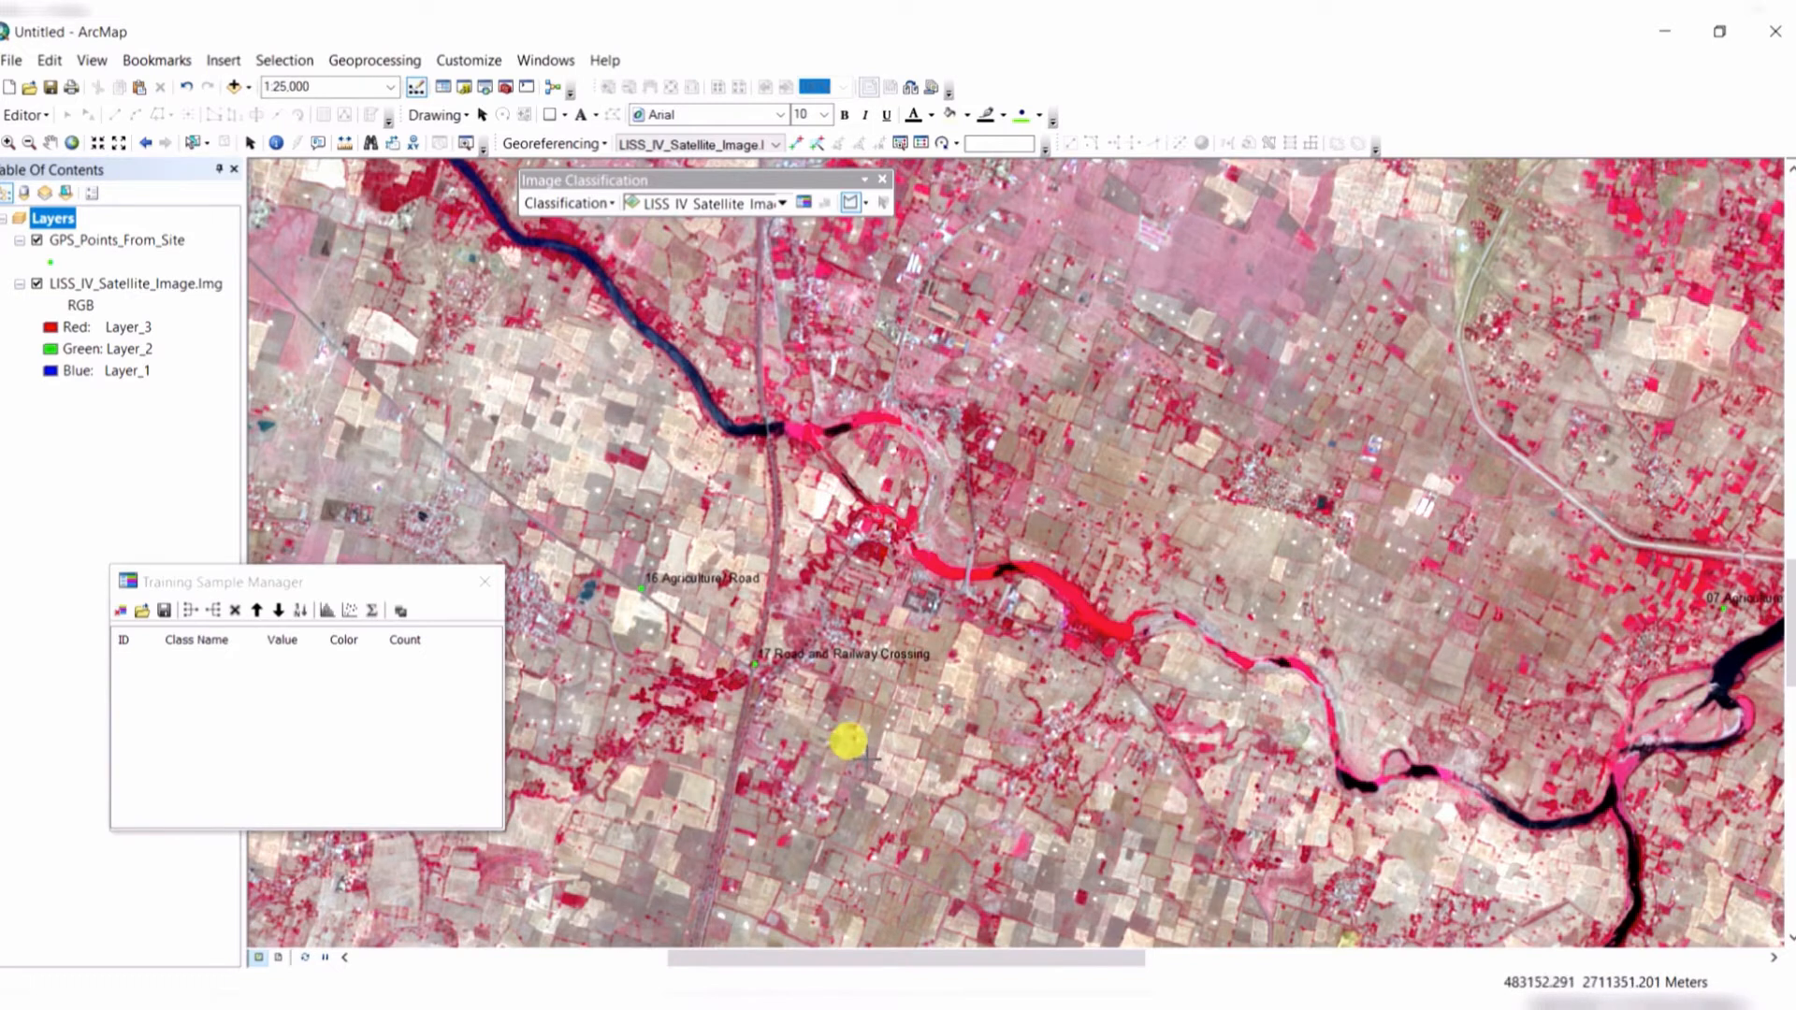
left_click_drag(851, 761, 1092, 616)
left_click_drag(1078, 683, 1111, 561)
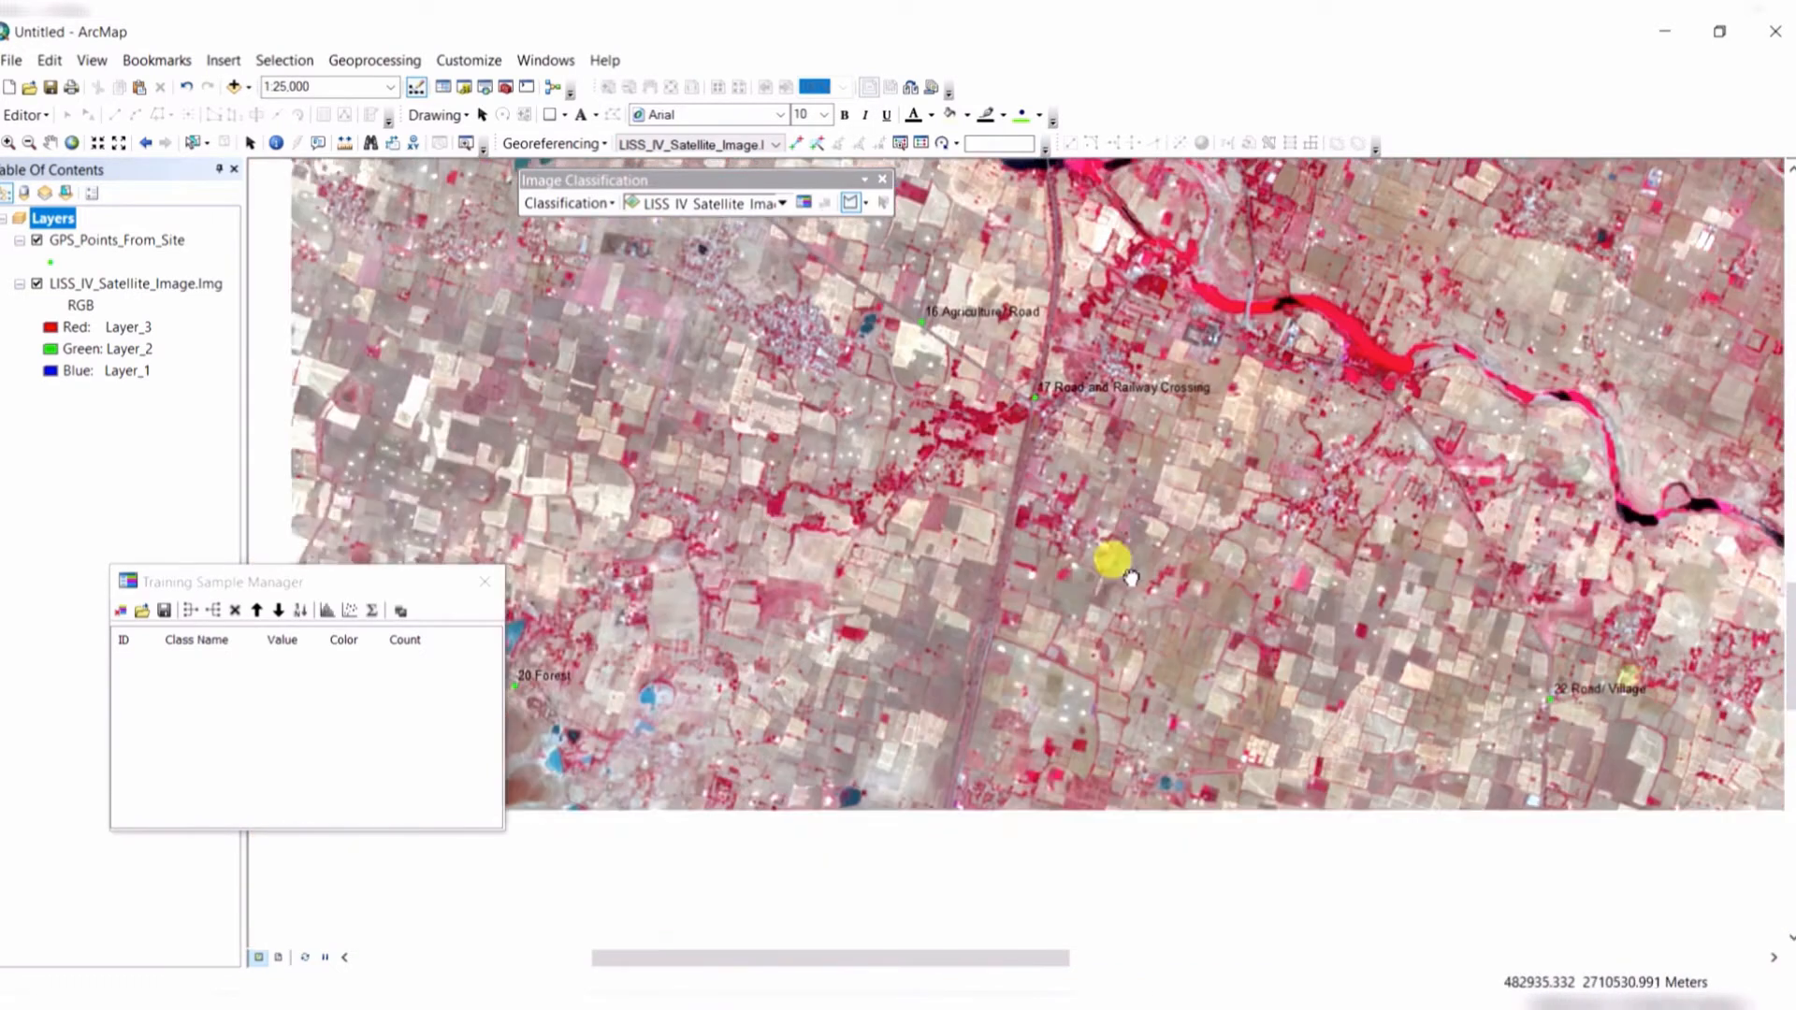
left_click_drag(1252, 745, 1121, 663)
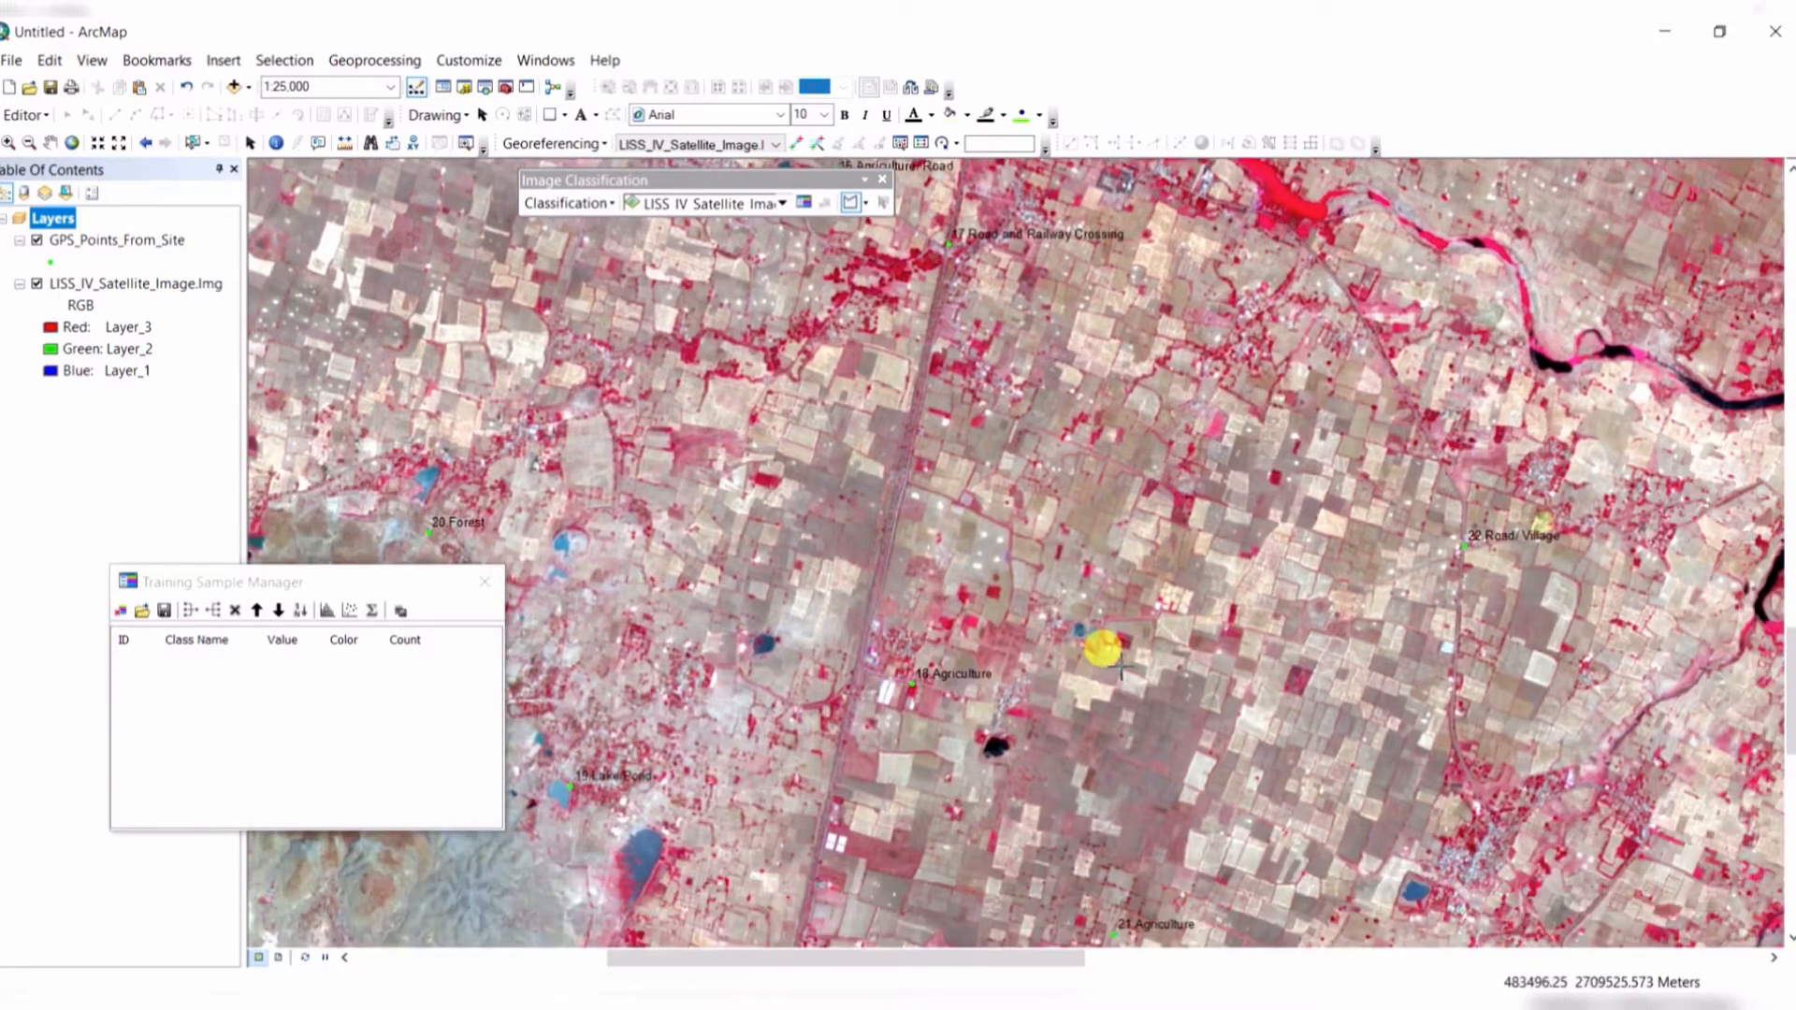
scroll(1132, 683, "up", 2)
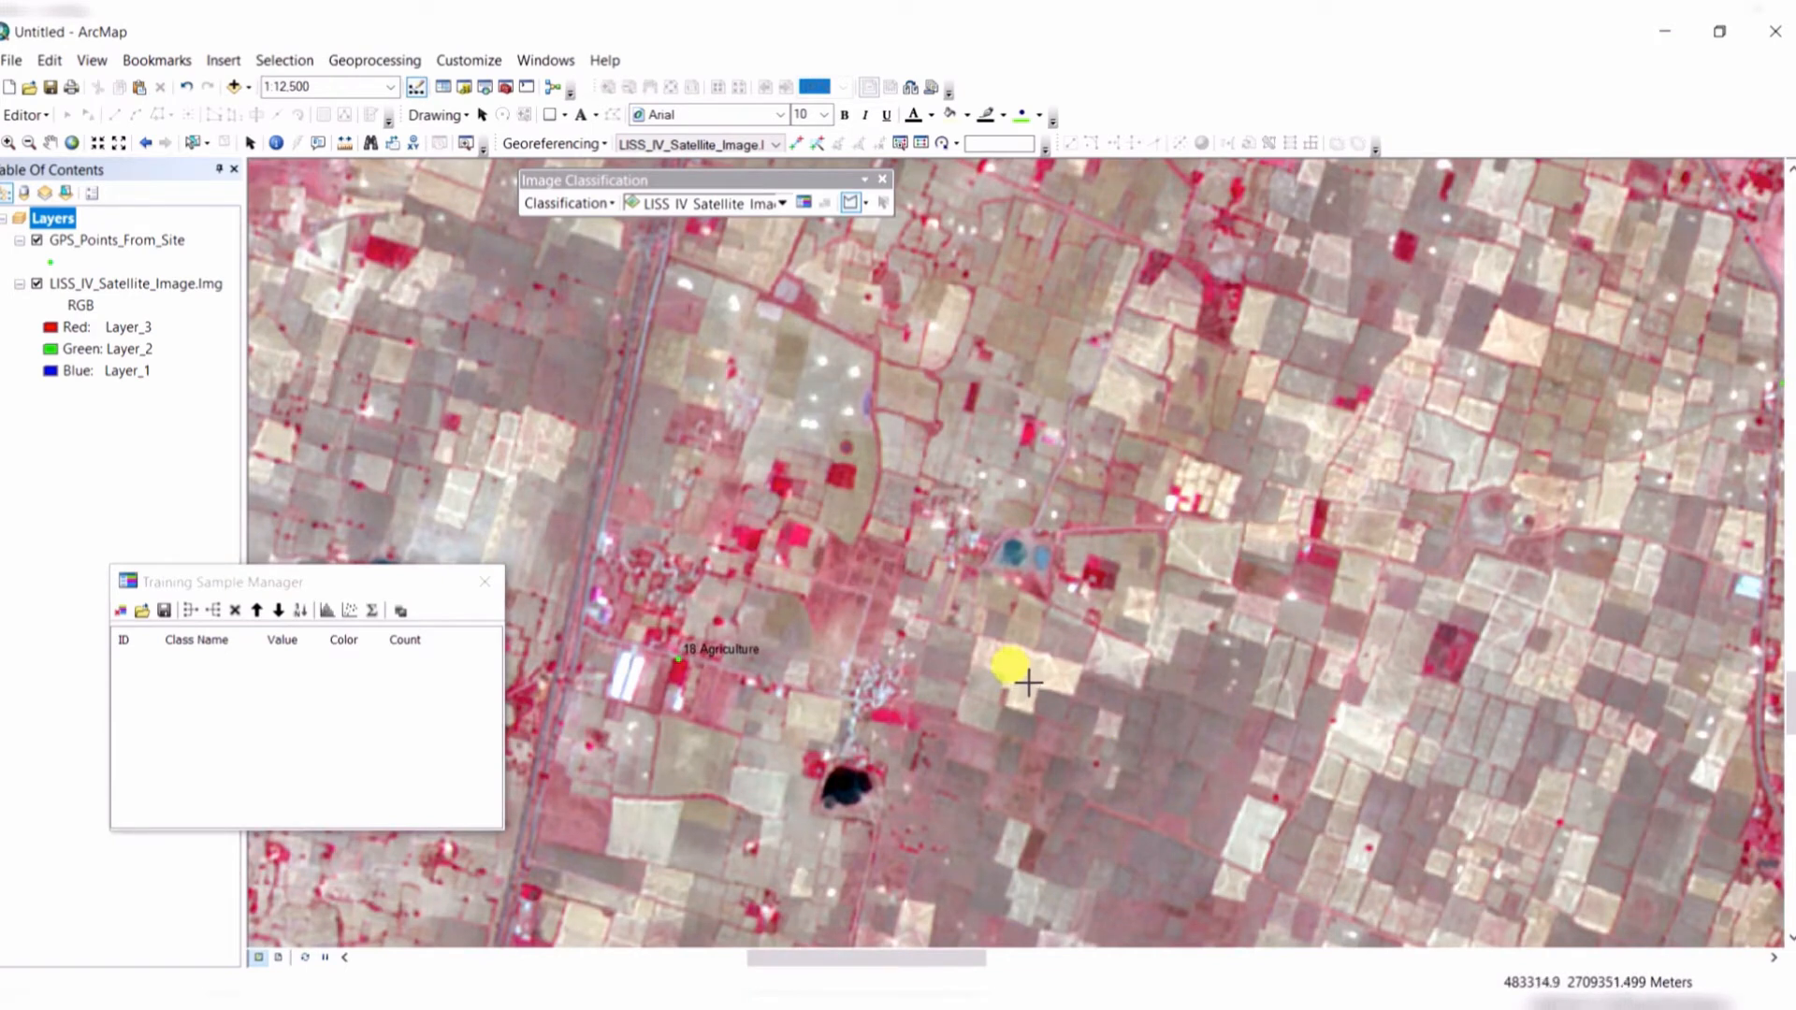
left_click_drag(1018, 641, 1215, 726)
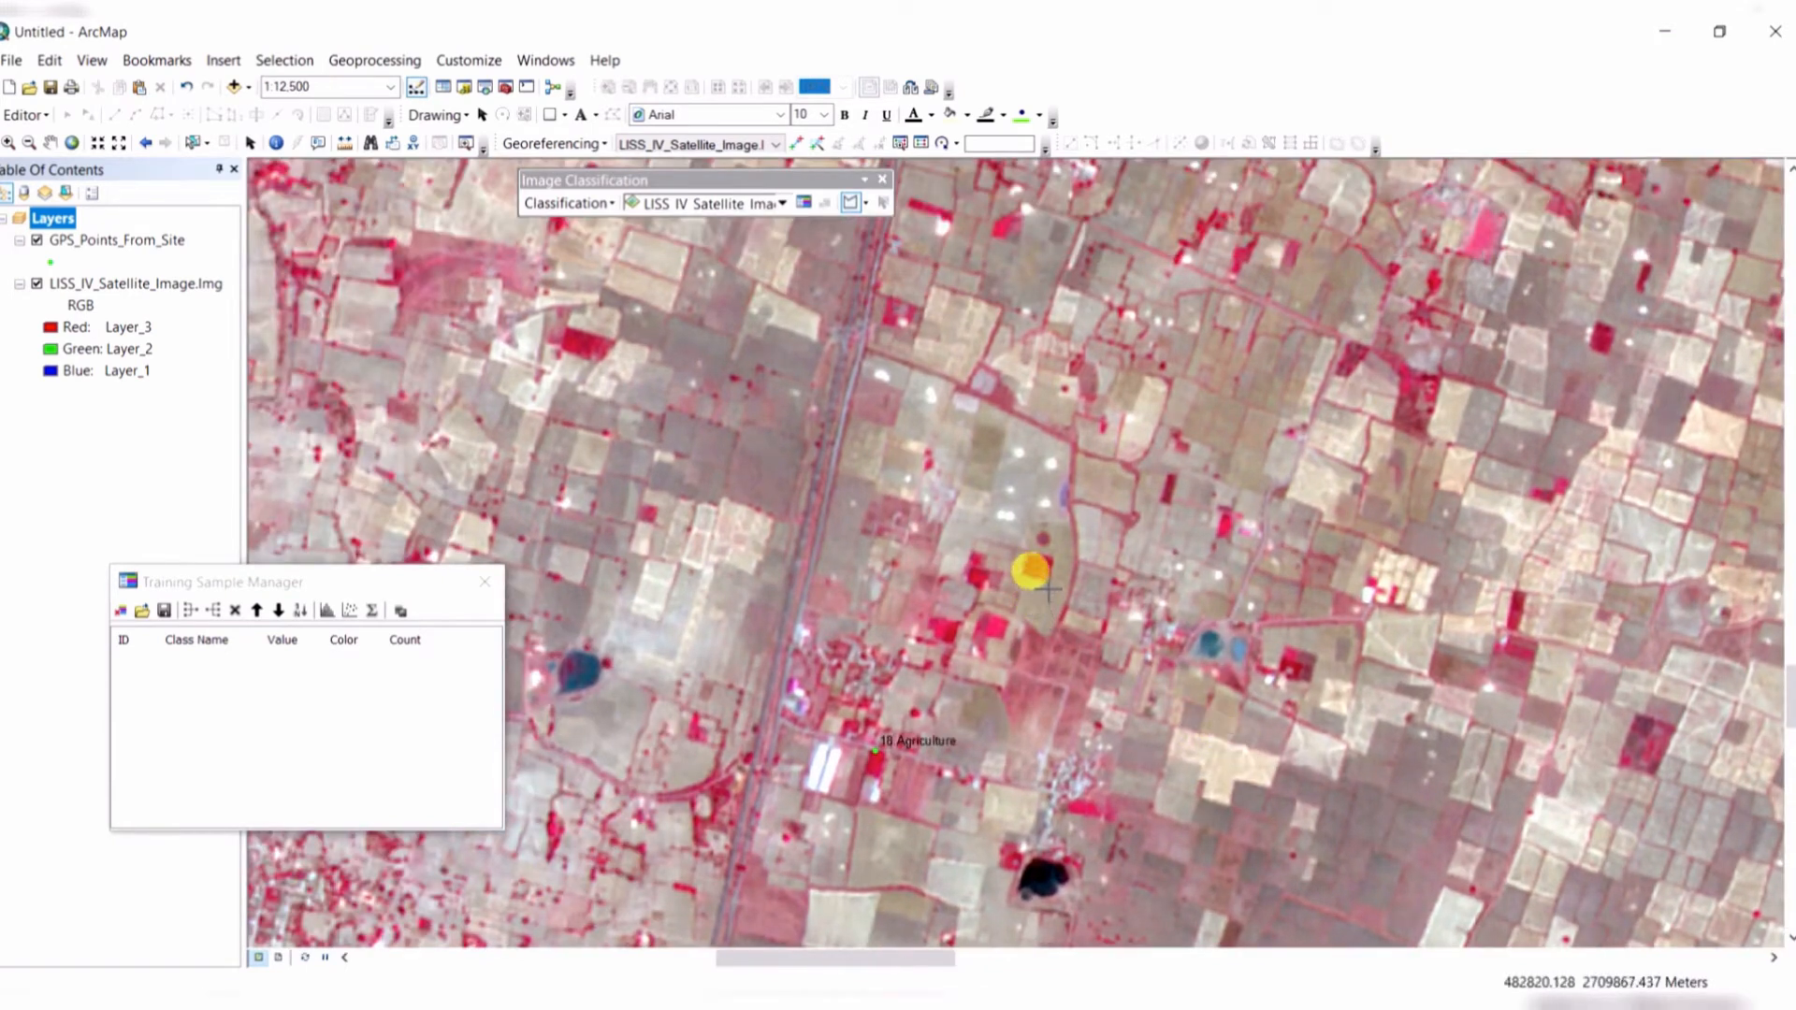
scroll(1048, 591, "up", 1)
scroll(1041, 578, "up", 1)
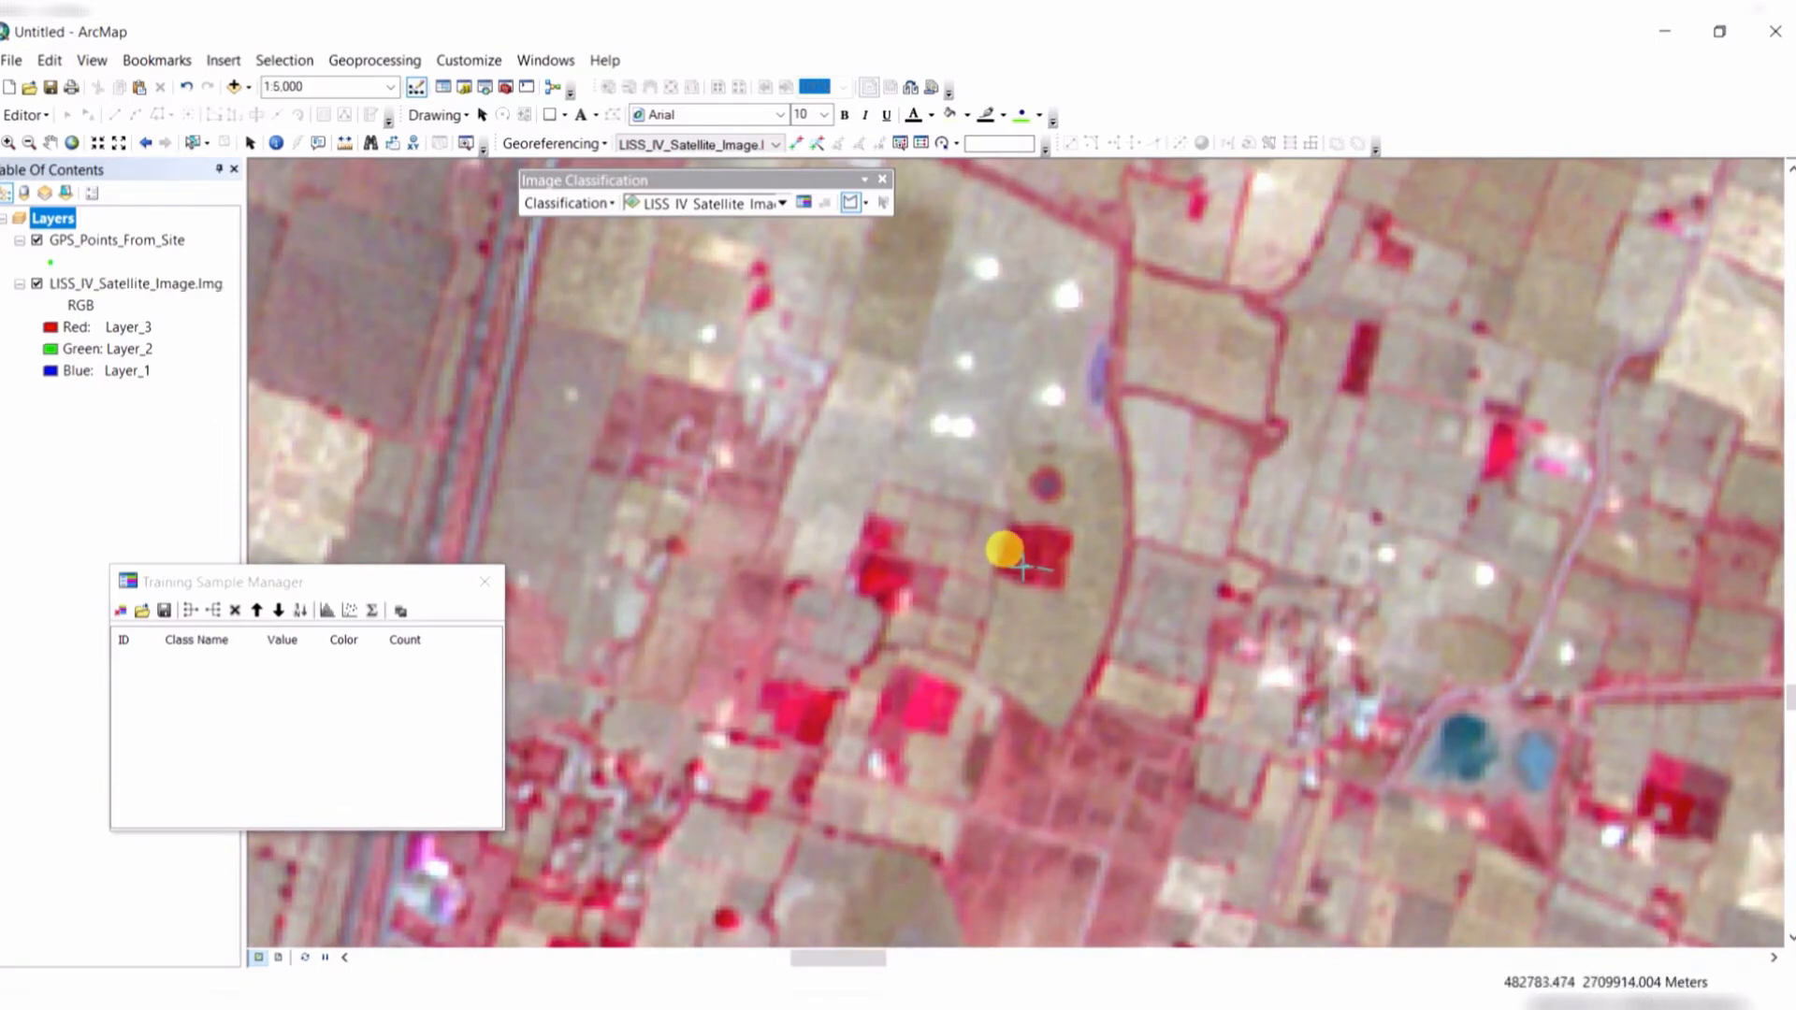
left_click(1019, 536)
left_click(1057, 536)
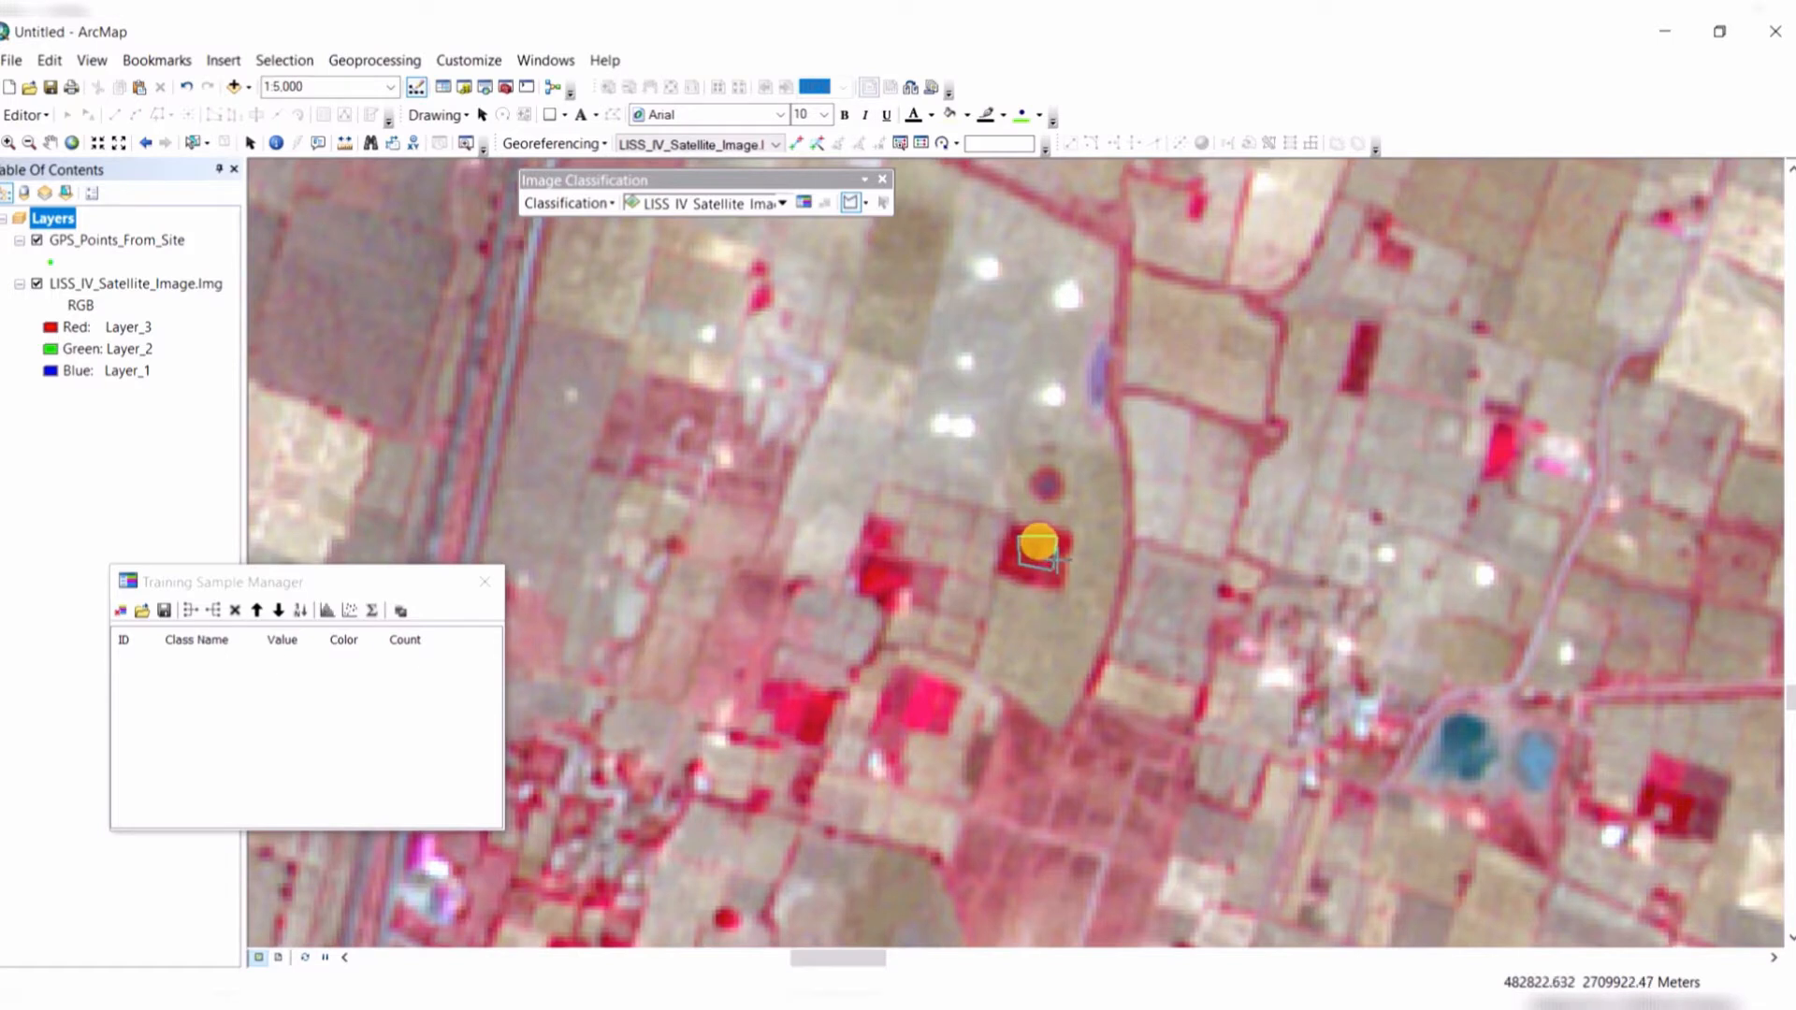
left_click(1058, 575)
double_click(1020, 574)
Draw a second four-sided training sample on the pink field west of the 16 Agriculture/ Road point.
scroll(1017, 641, "down", 2)
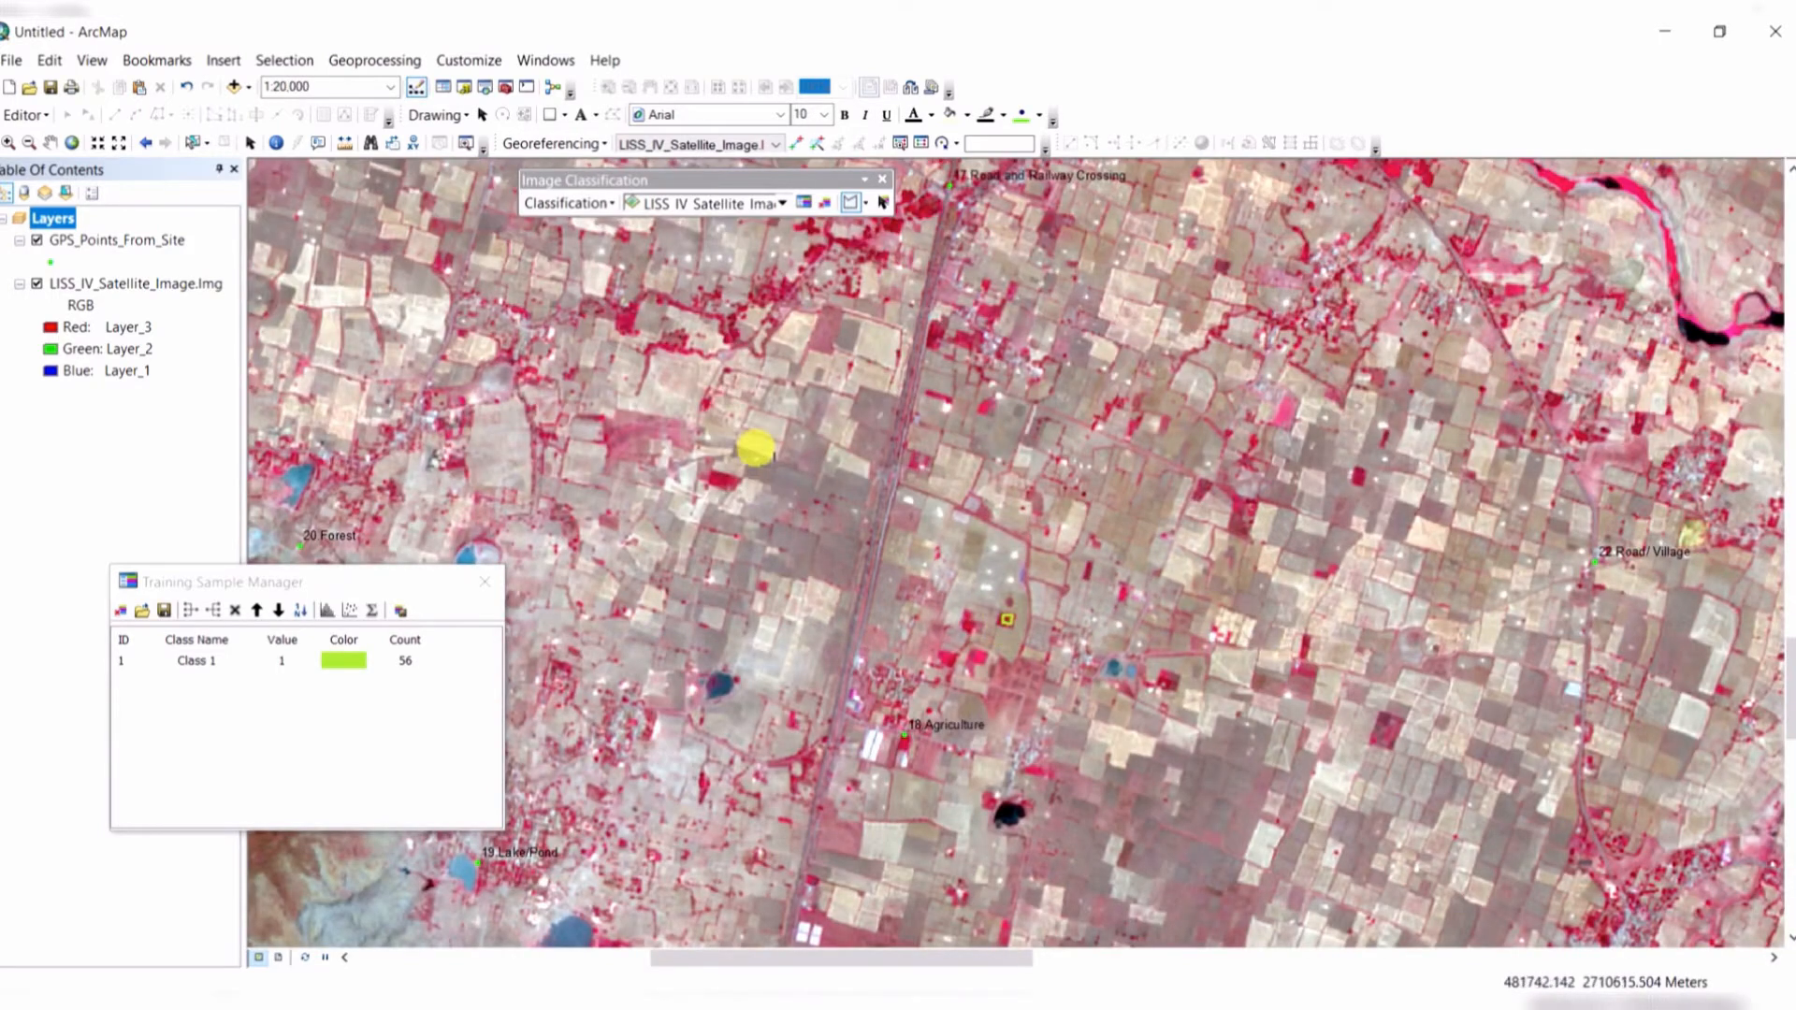
left_click_drag(758, 457, 1167, 598)
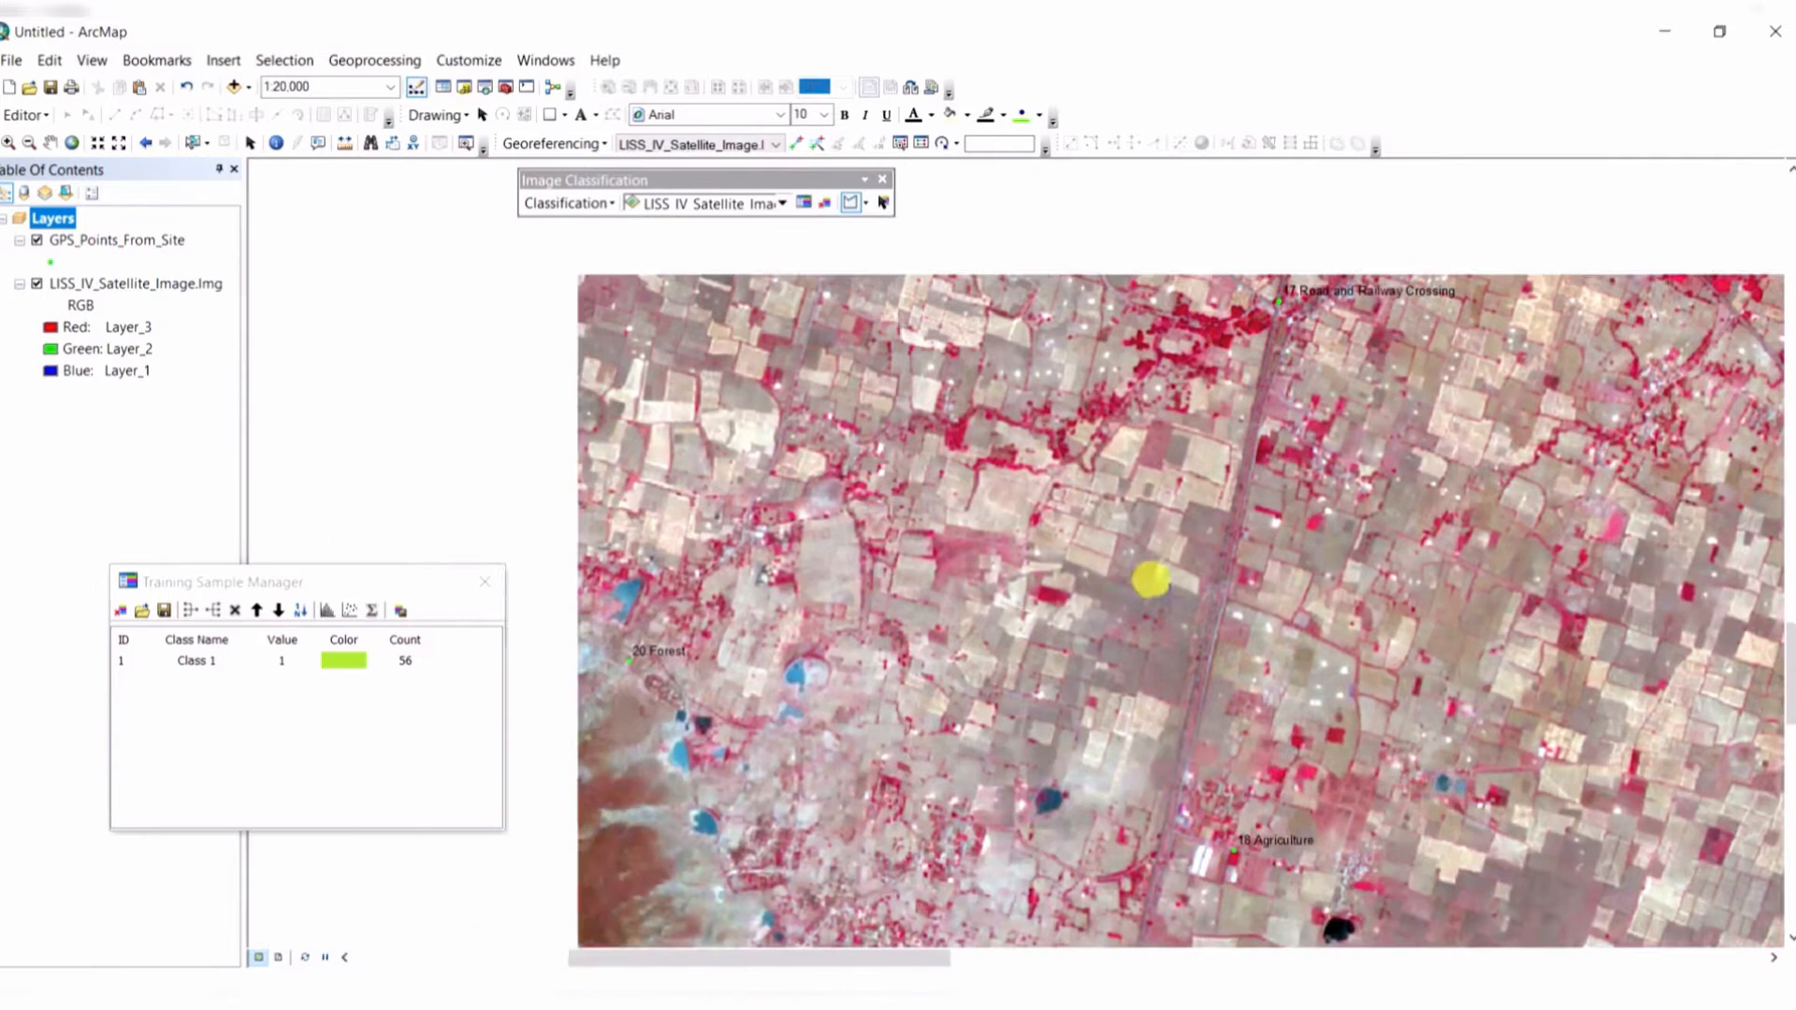
left_click_drag(884, 403, 1160, 543)
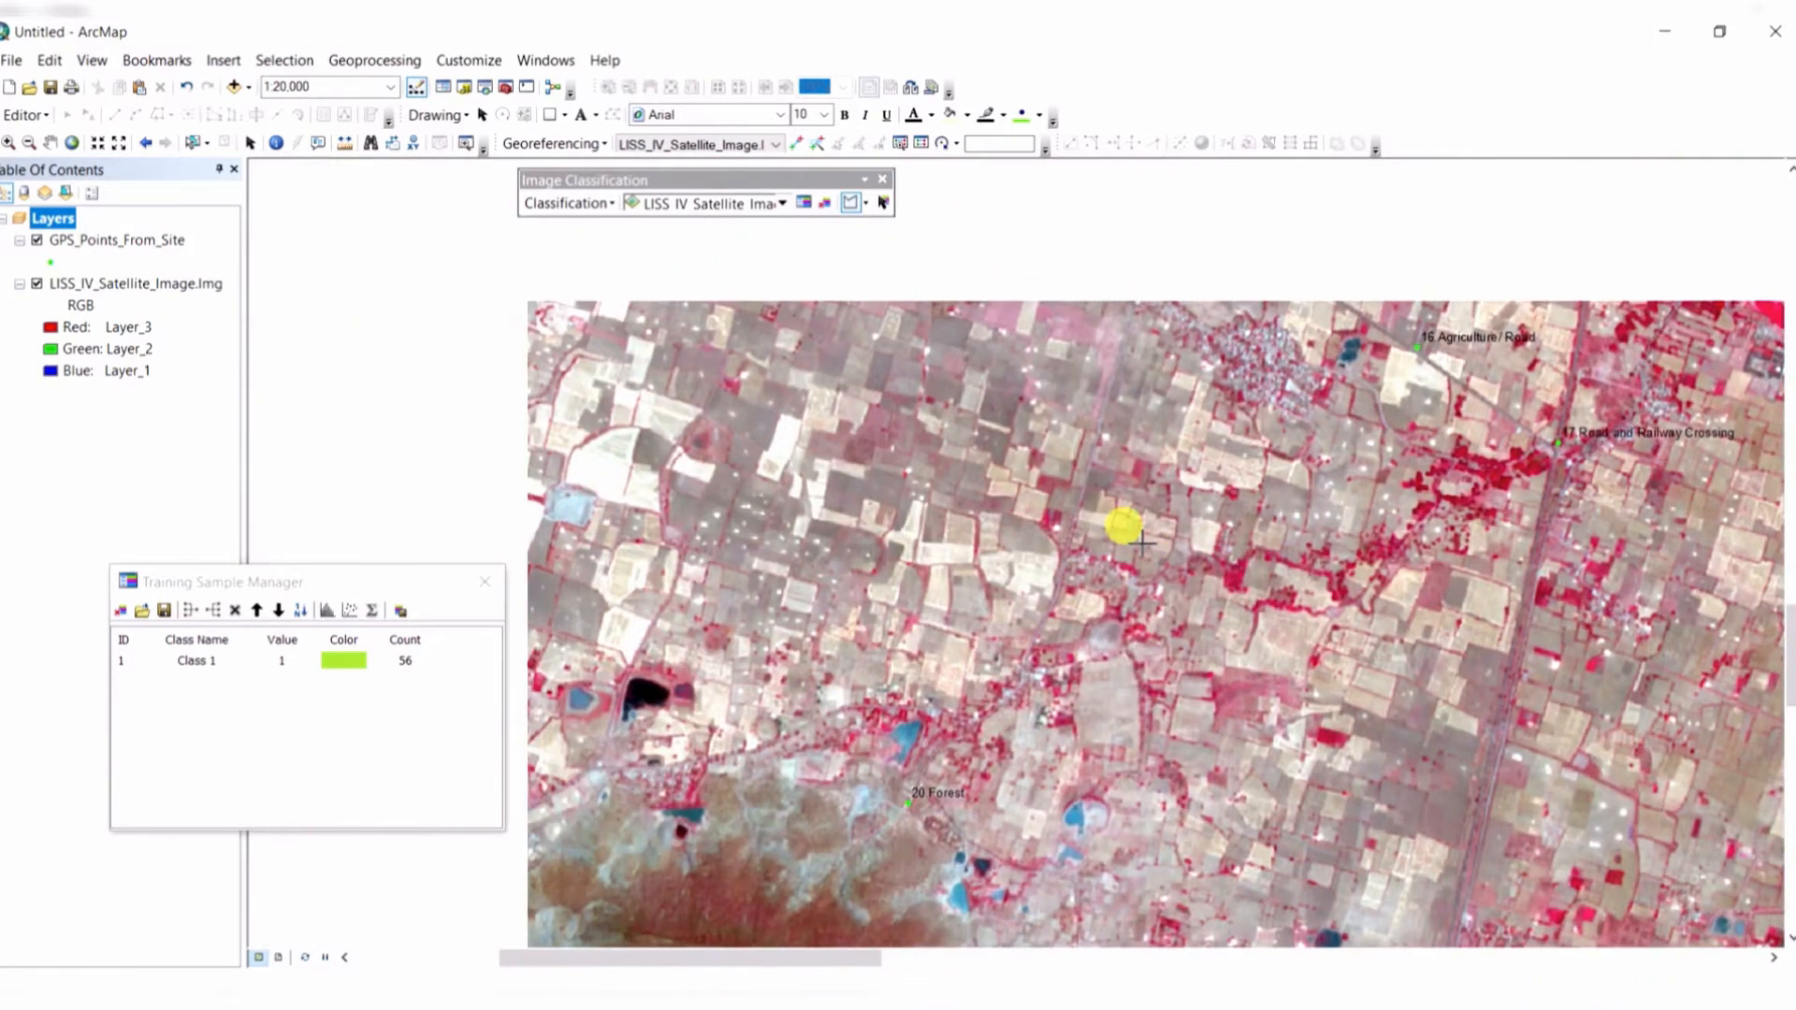
scroll(973, 292, "up", 3)
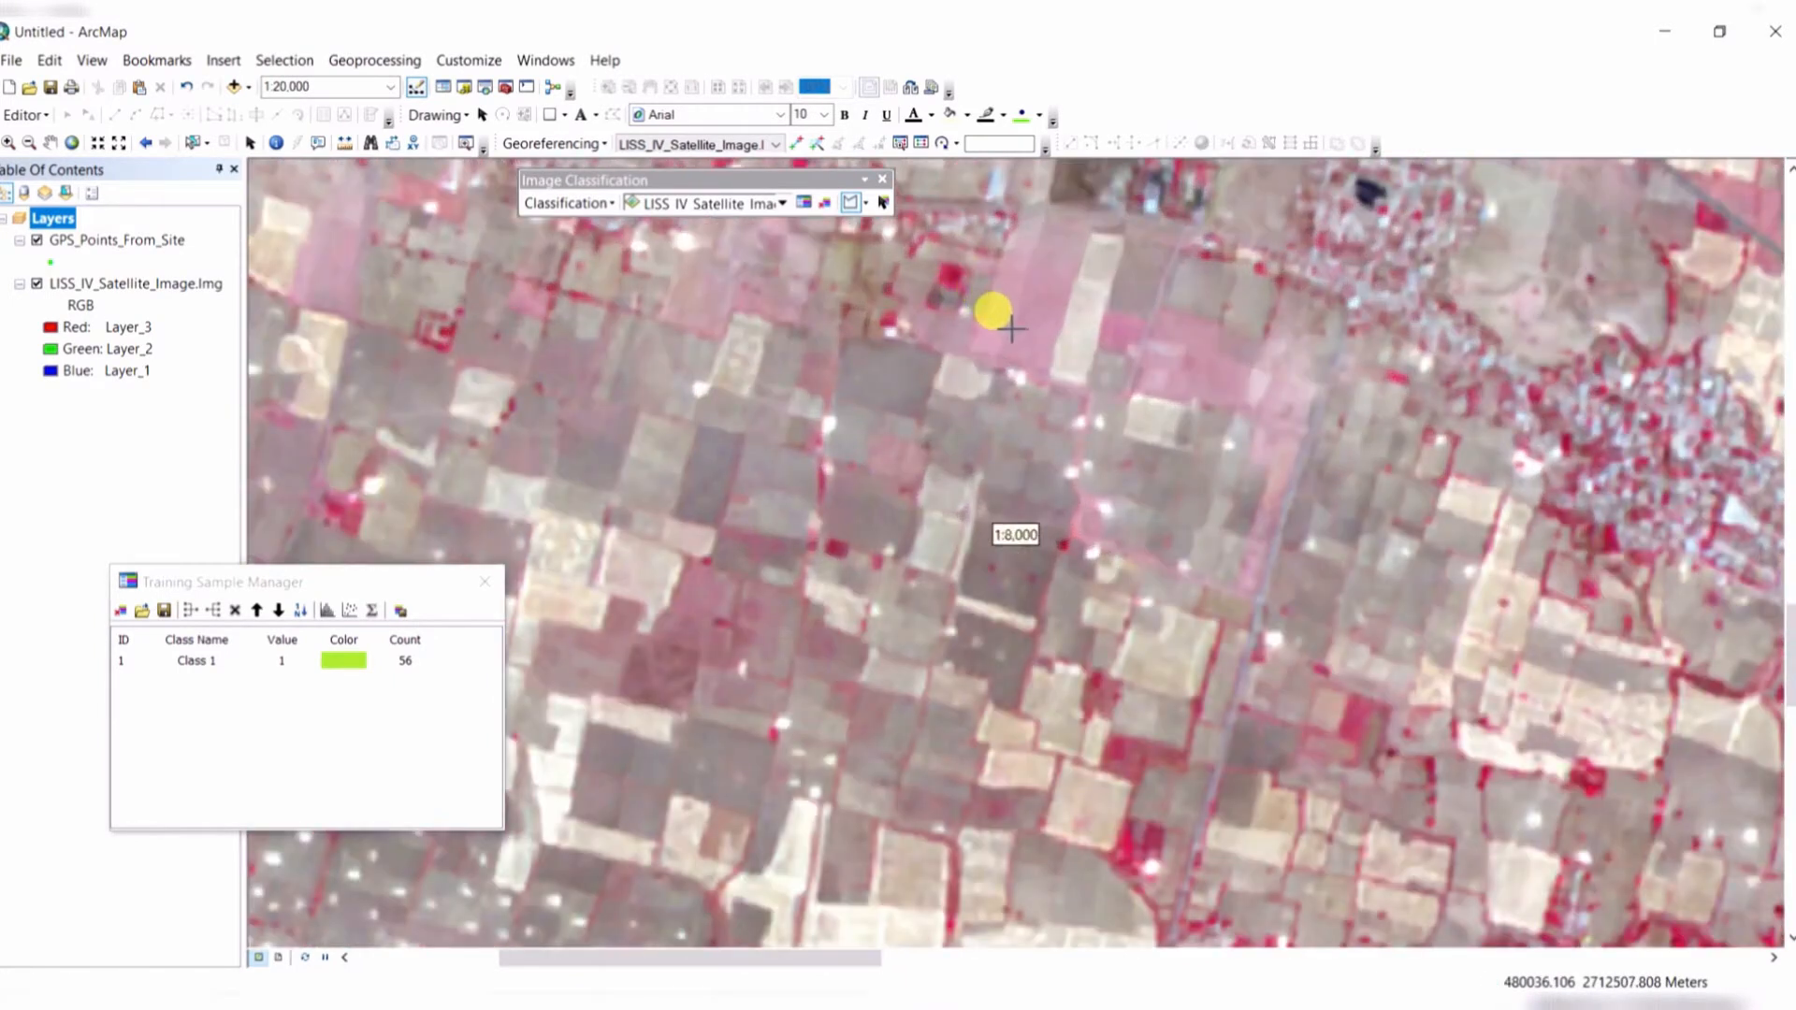
left_click(1036, 342)
left_click(999, 336)
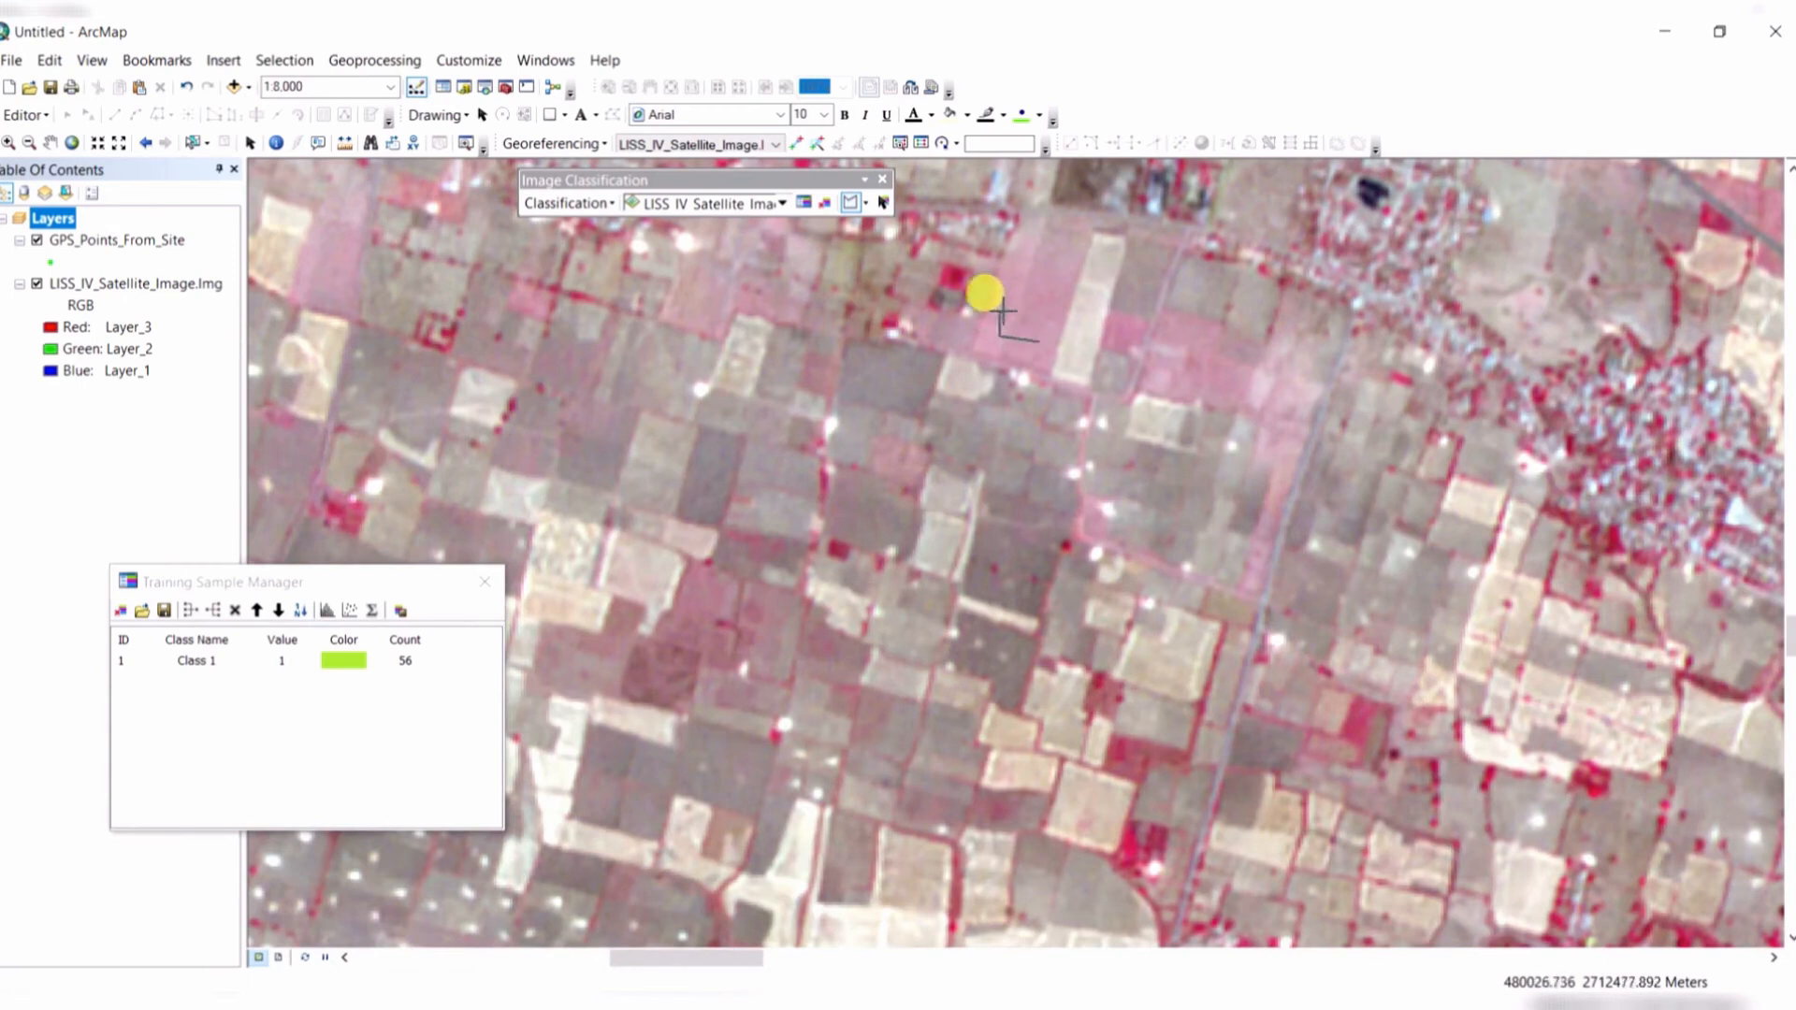
left_click(1018, 260)
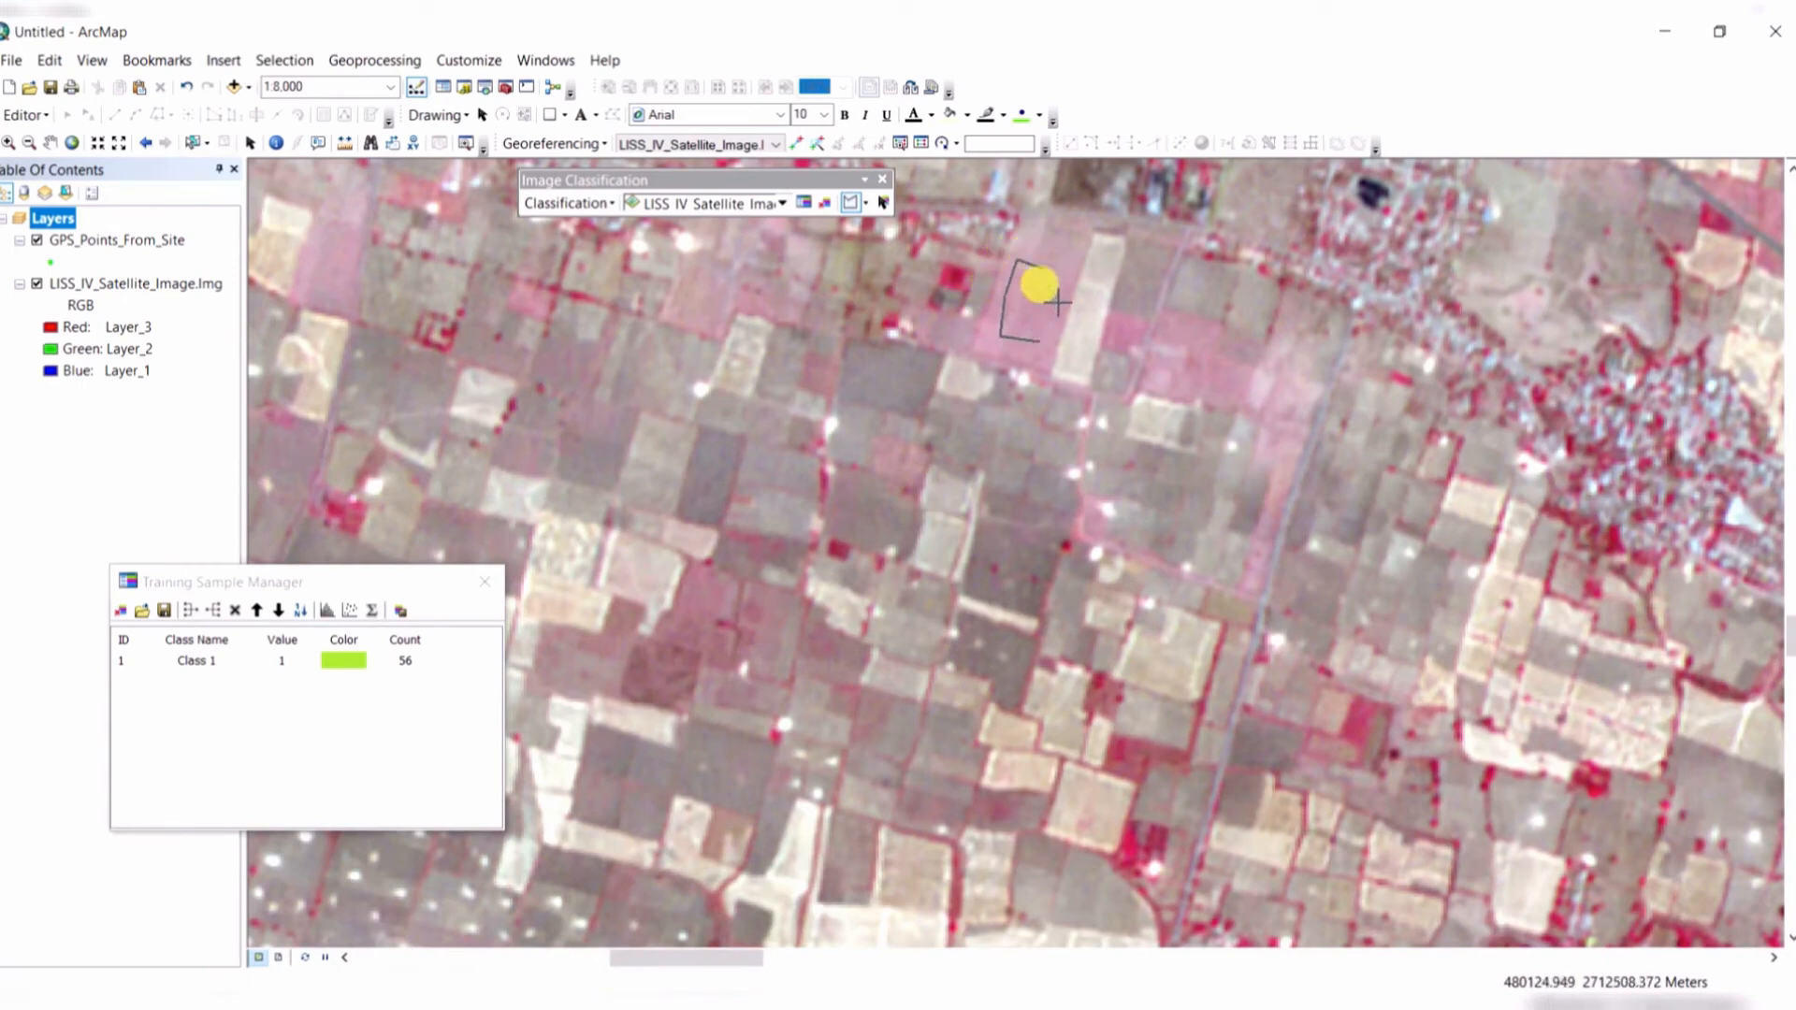
double_click(1054, 303)
Draw a small polygon training sample on the pale cream field west of the dark river and north of the road crossing.
scroll(1048, 622, "down", 3)
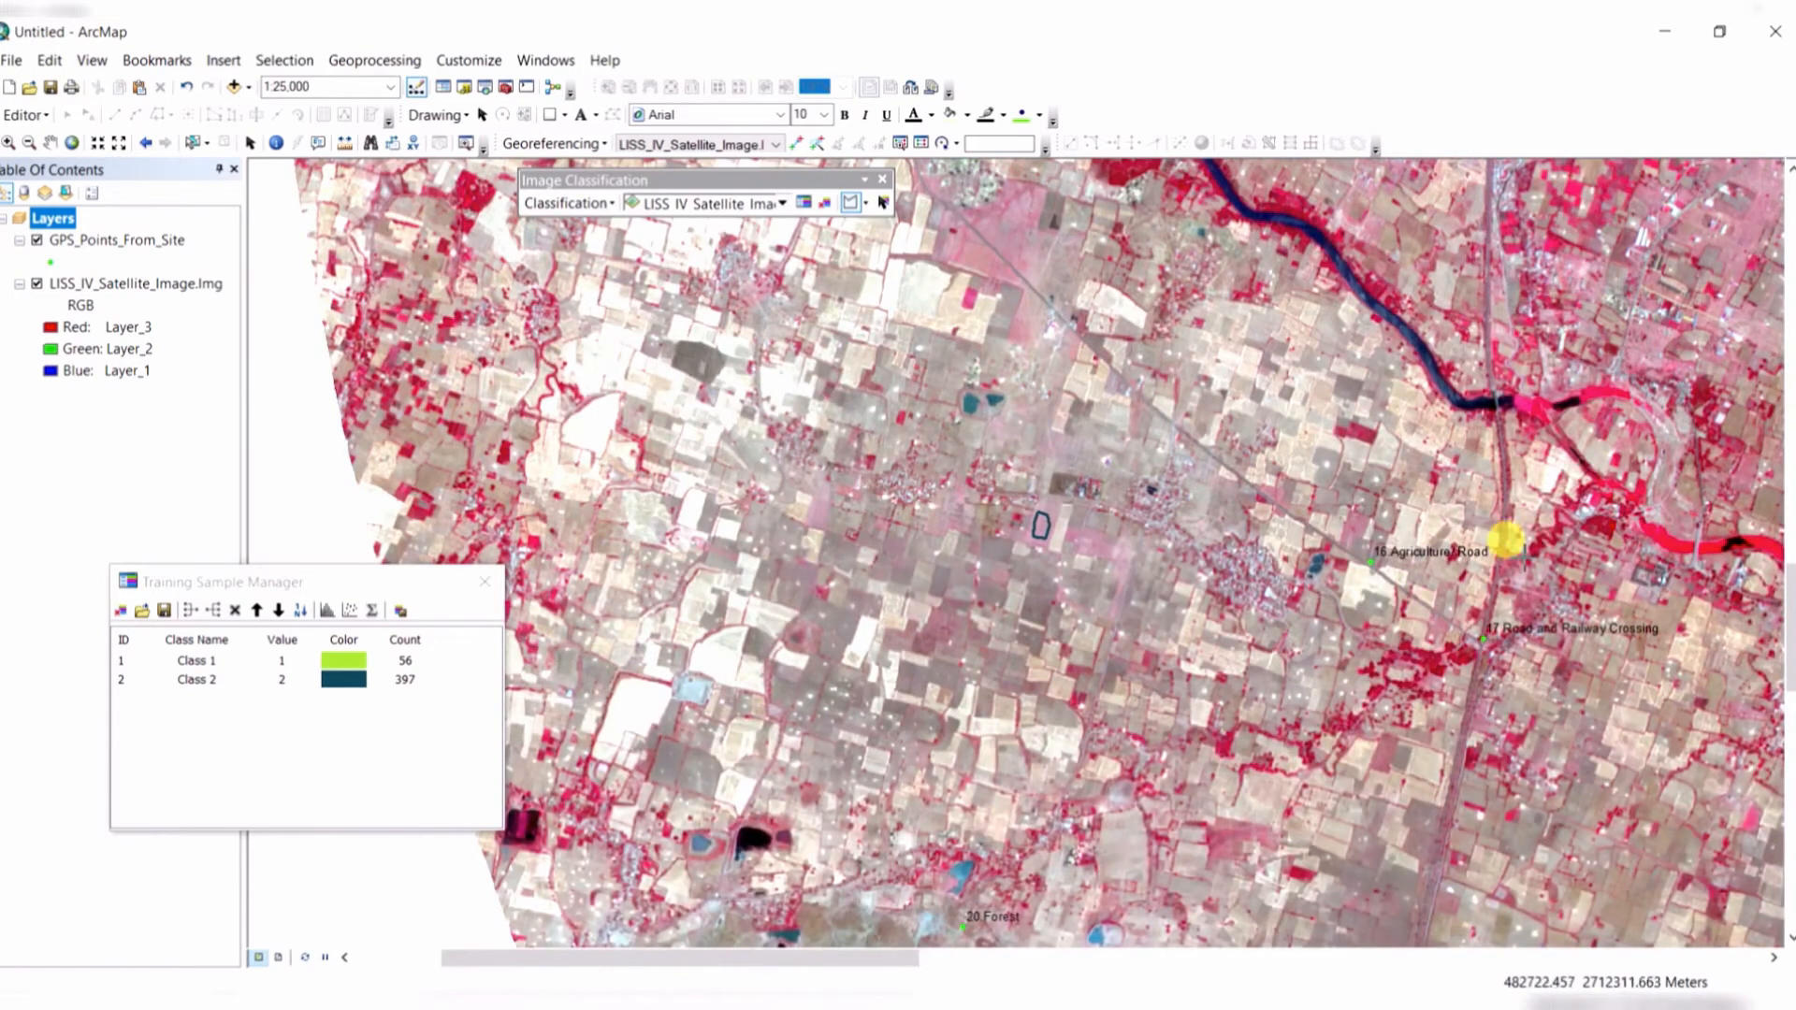
left_click_drag(1544, 540, 857, 429)
left_click_drag(1435, 429, 914, 569)
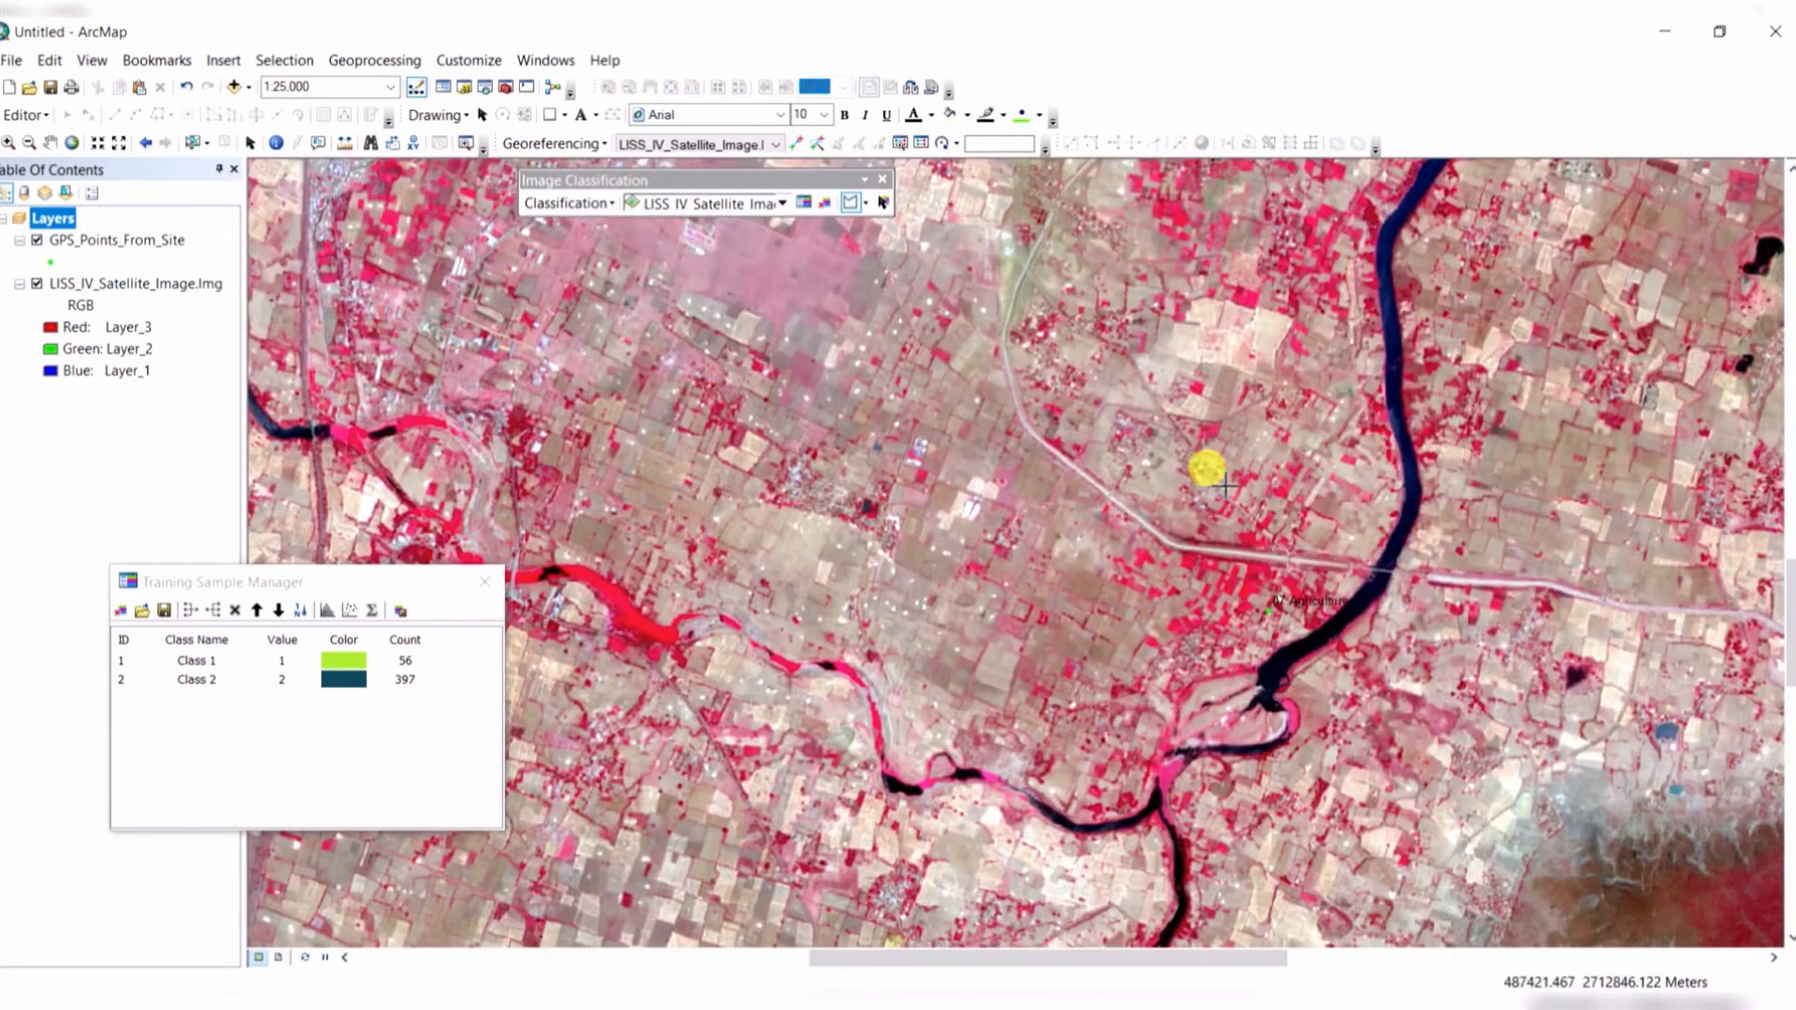
left_click_drag(1489, 472, 967, 461)
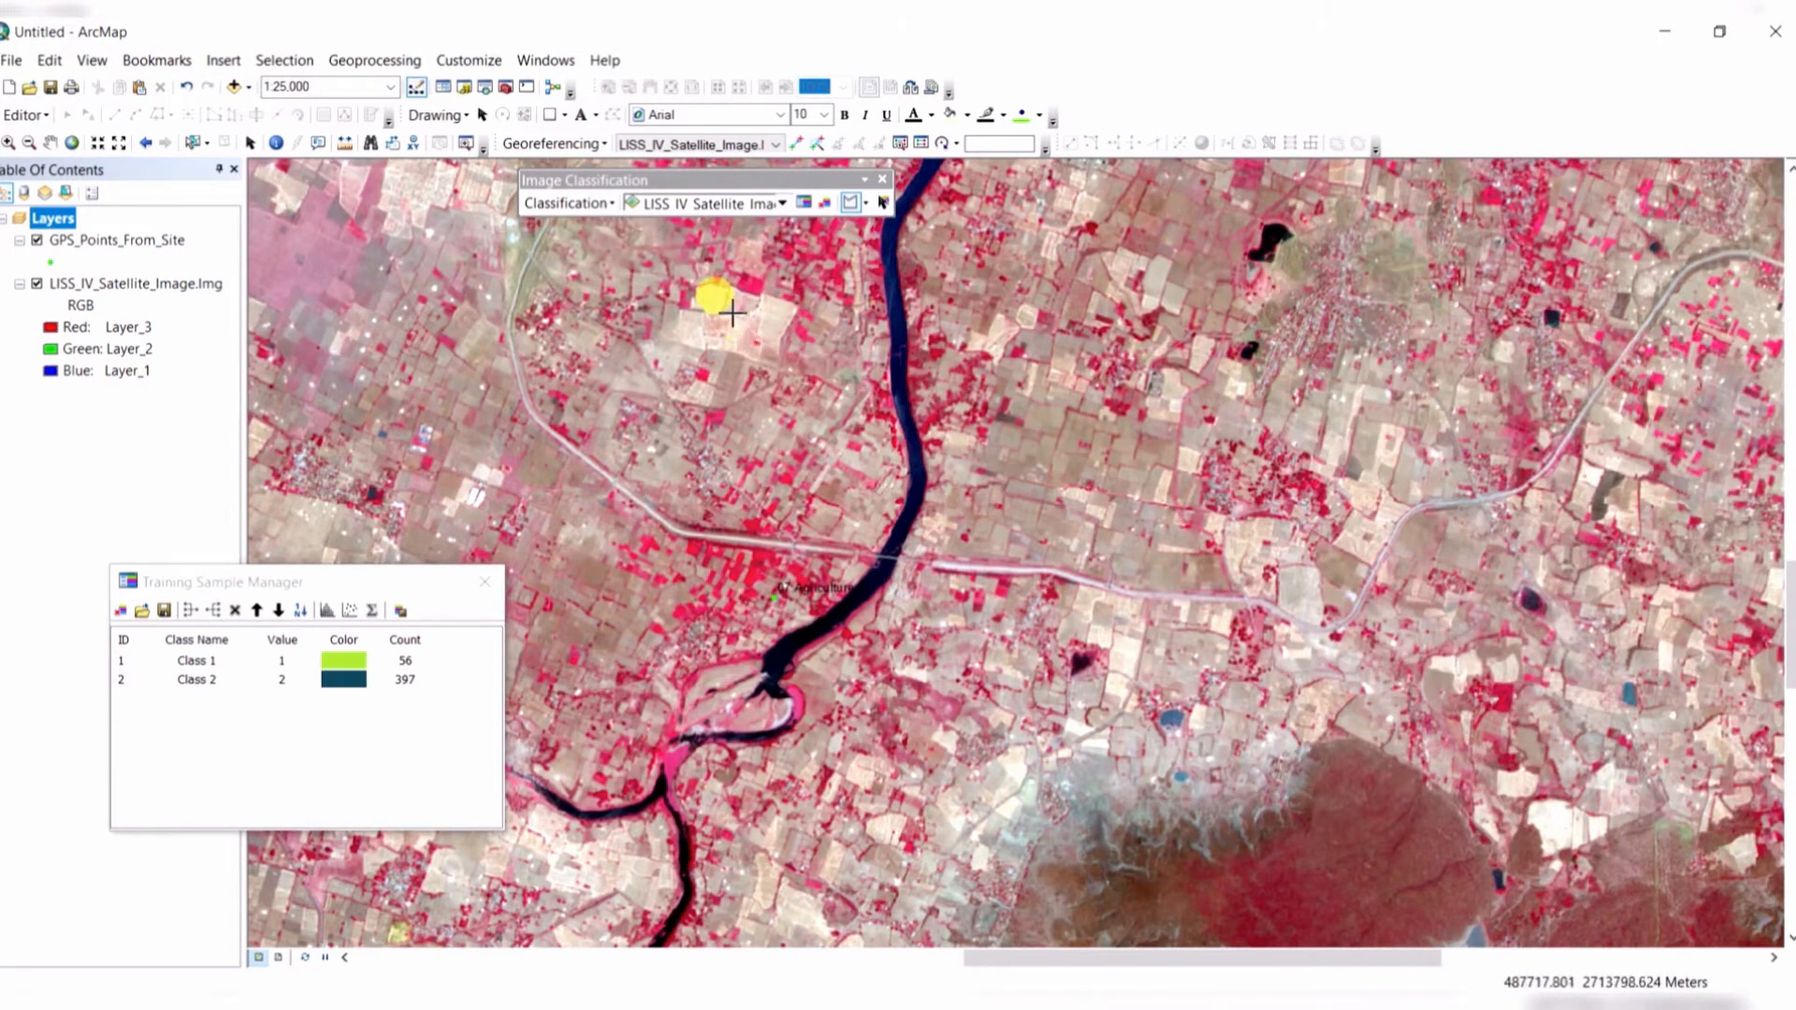
scroll(718, 318, "up", 2)
scroll(711, 329, "up", 1)
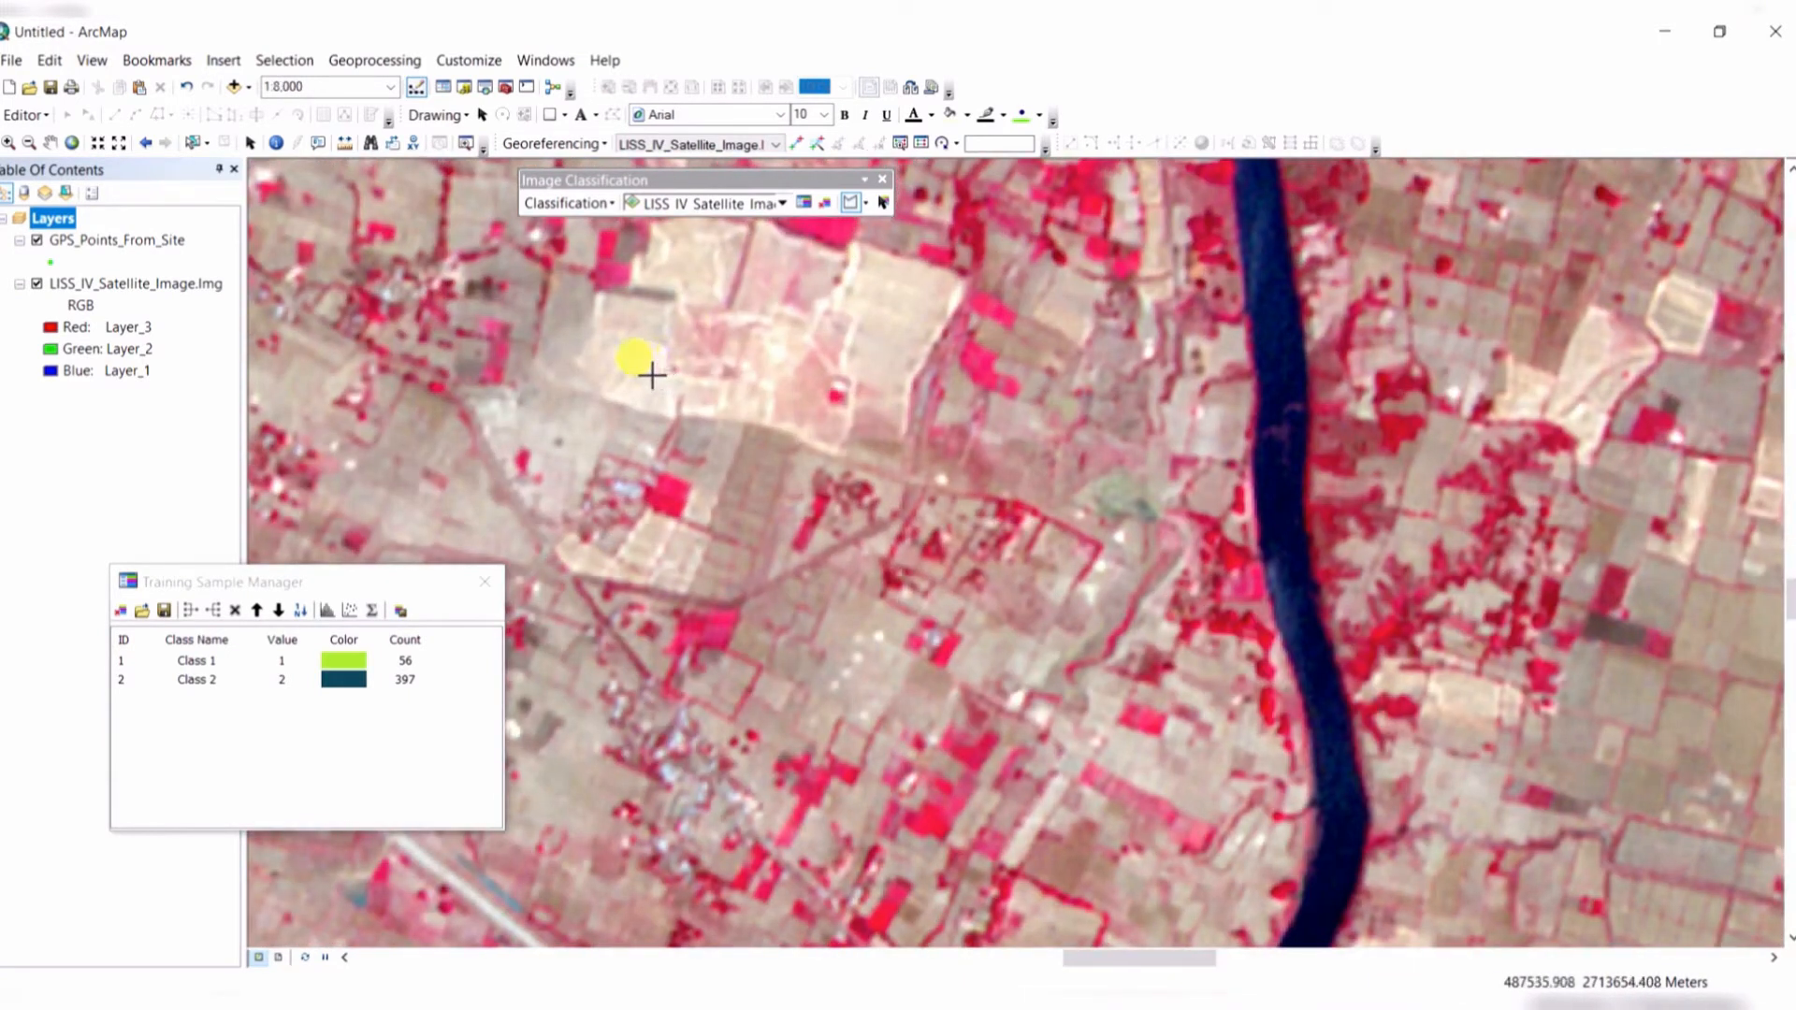
left_click(625, 369)
left_click(625, 351)
left_click(642, 344)
double_click(676, 369)
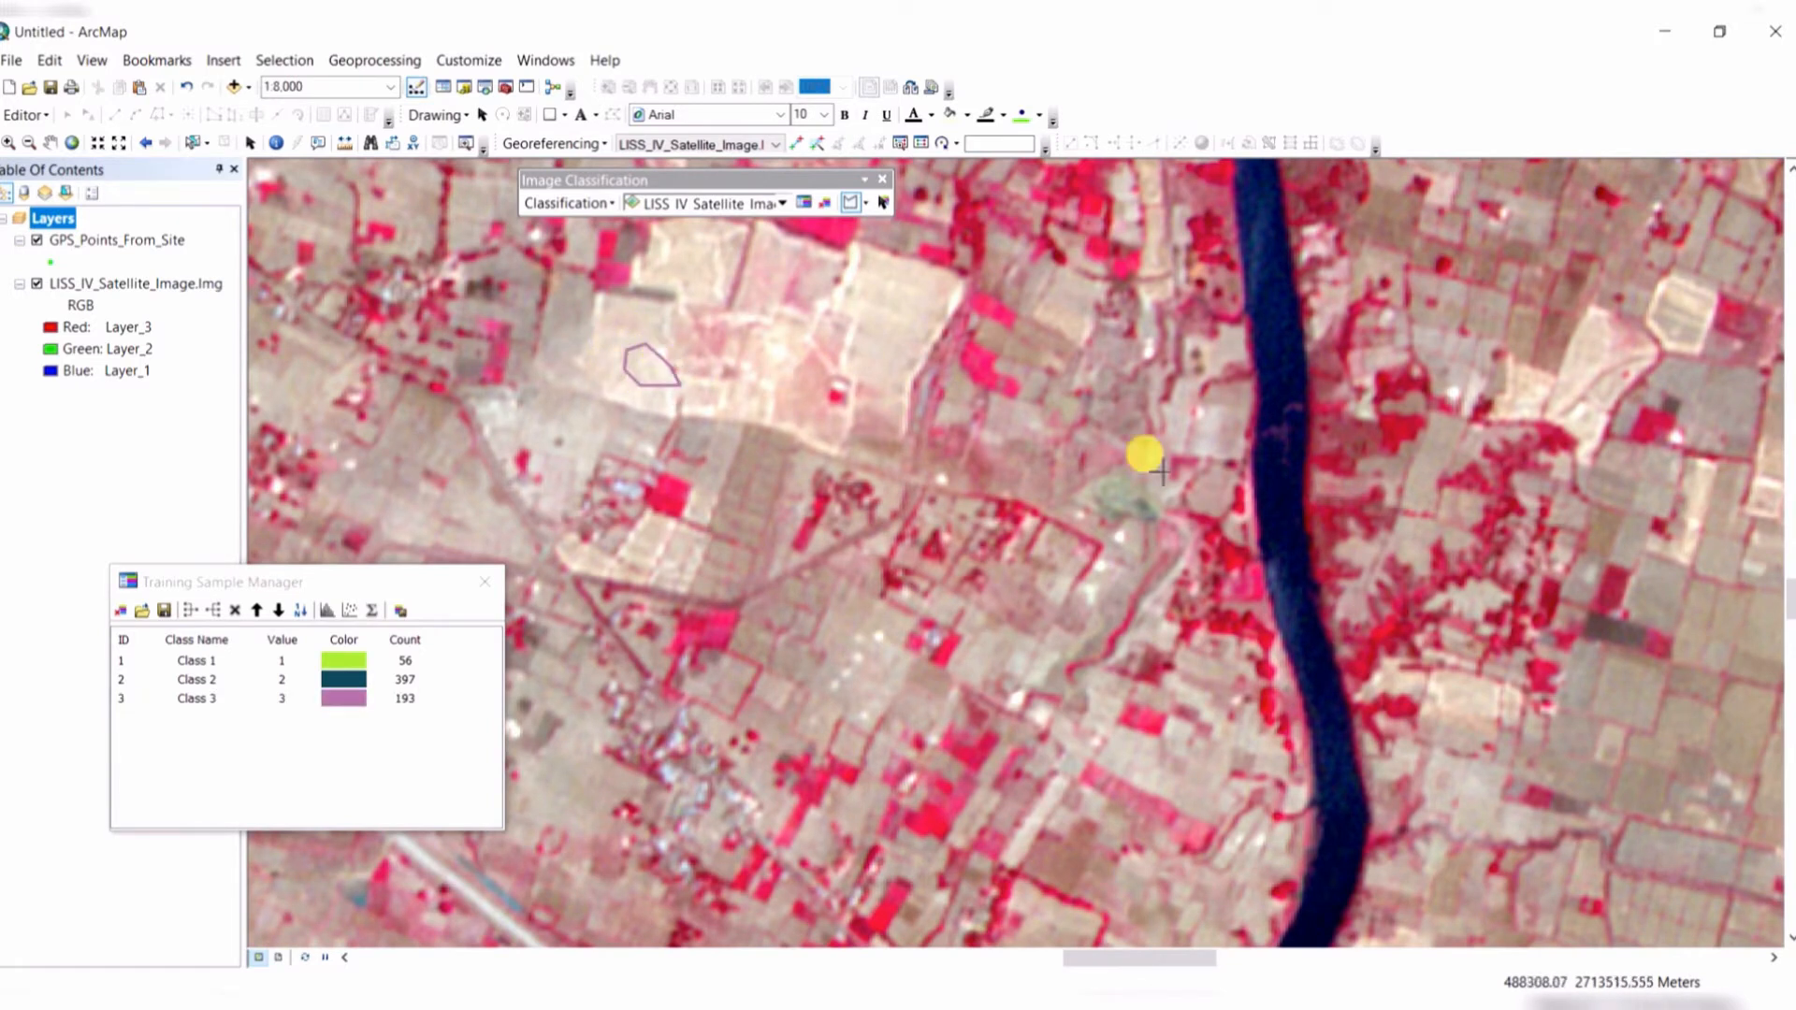
Draw a polygon training sample on the brownish field just south-east of the road bend, east of the river.
scroll(1291, 502, "down", 3)
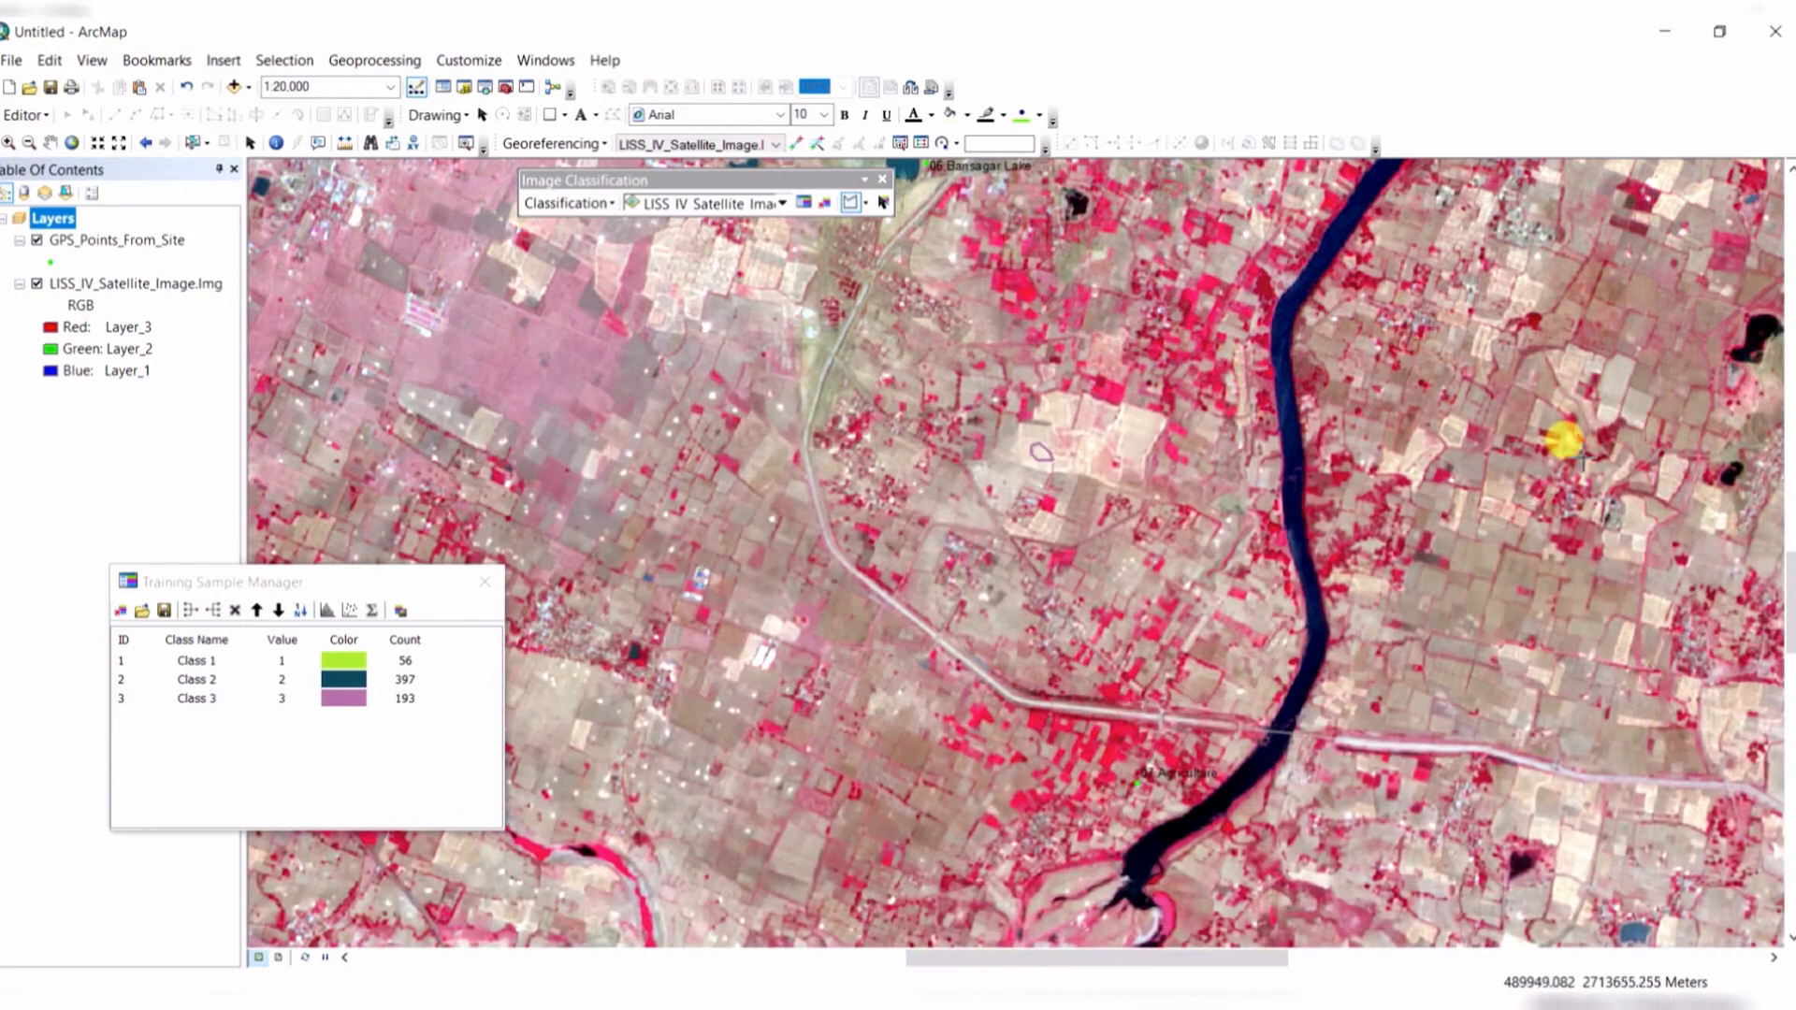
left_click_drag(1563, 433, 1082, 549)
left_click_drag(1529, 638, 930, 281)
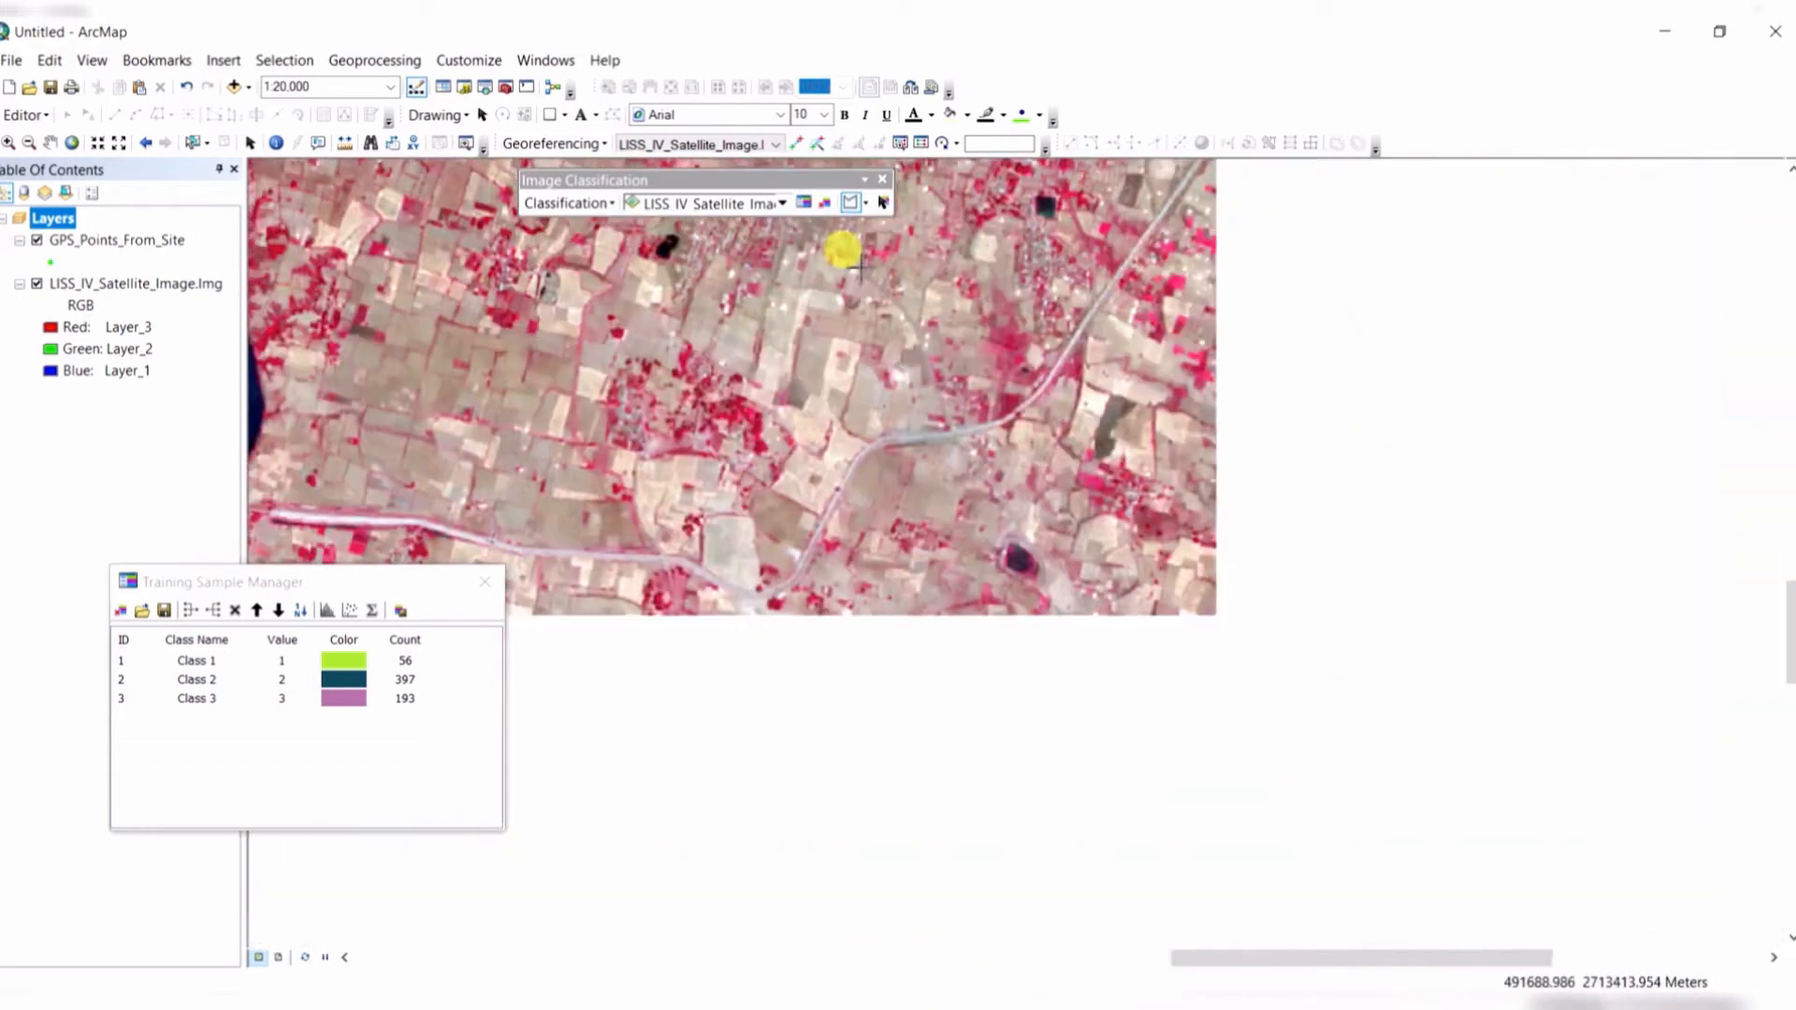
scroll(884, 491, "up", 3)
left_click(894, 509)
left_click(839, 504)
left_click(831, 477)
left_click(856, 449)
left_click(895, 443)
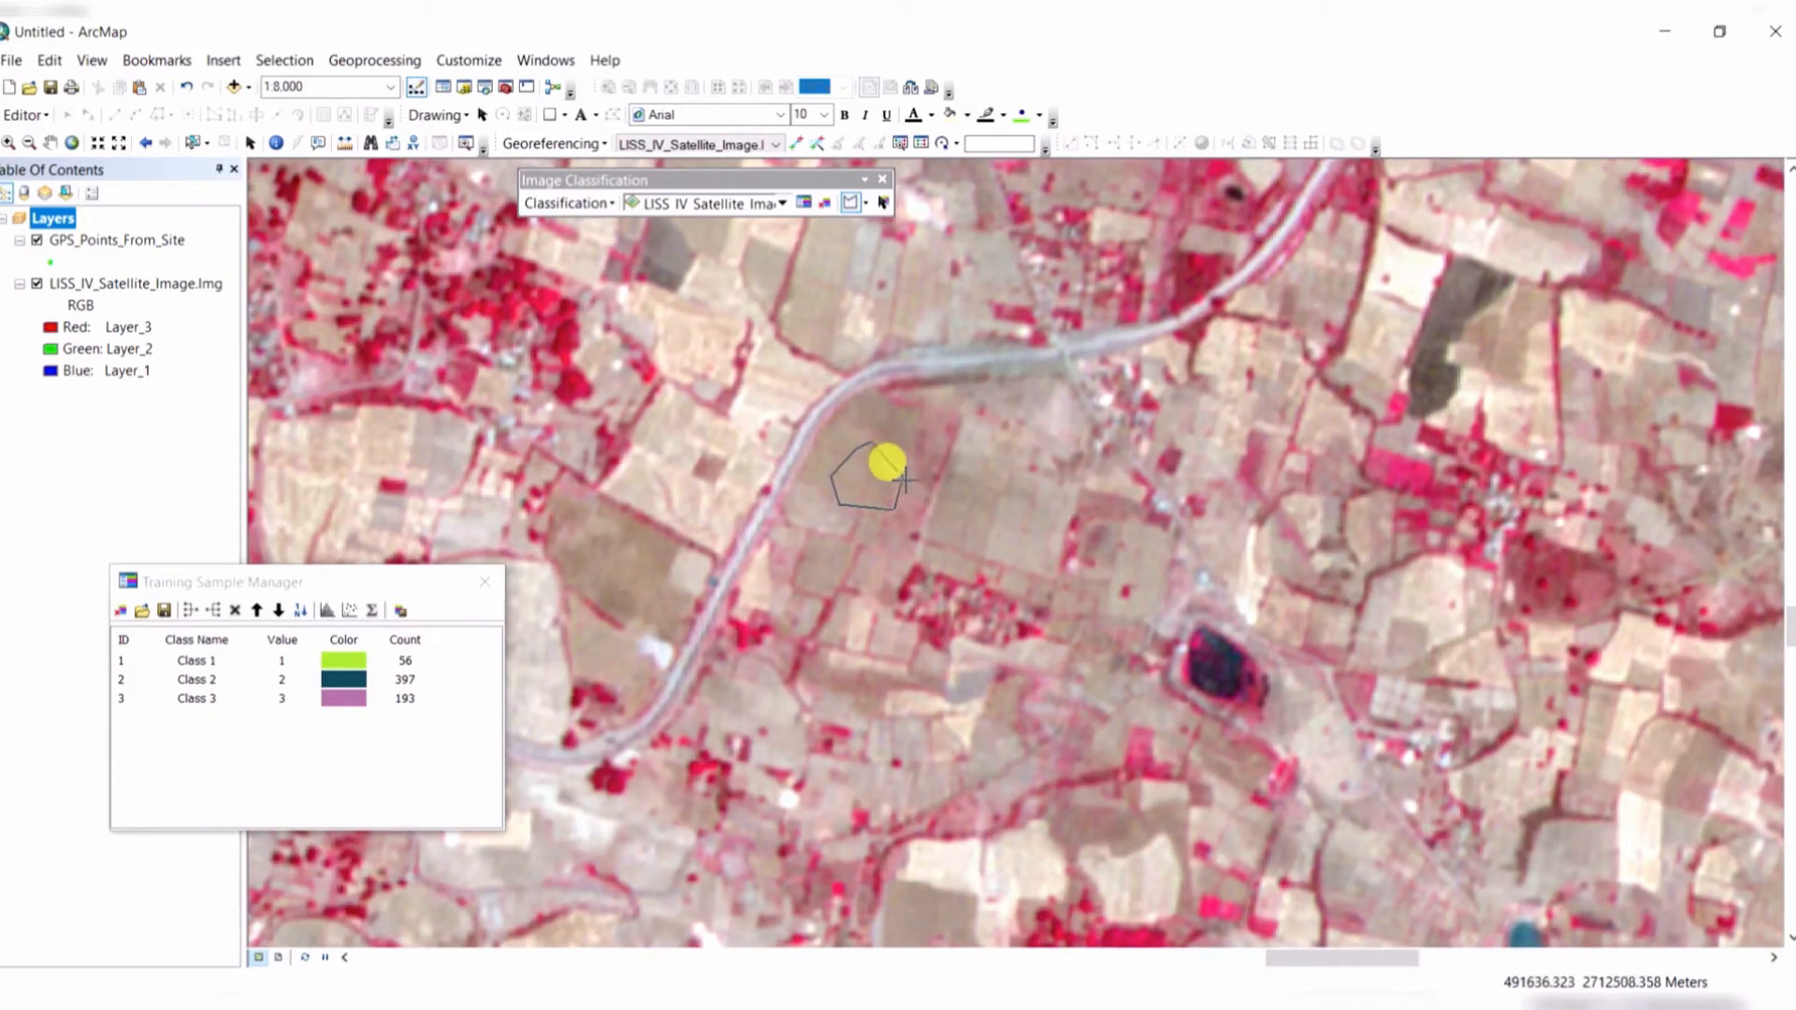
double_click(901, 483)
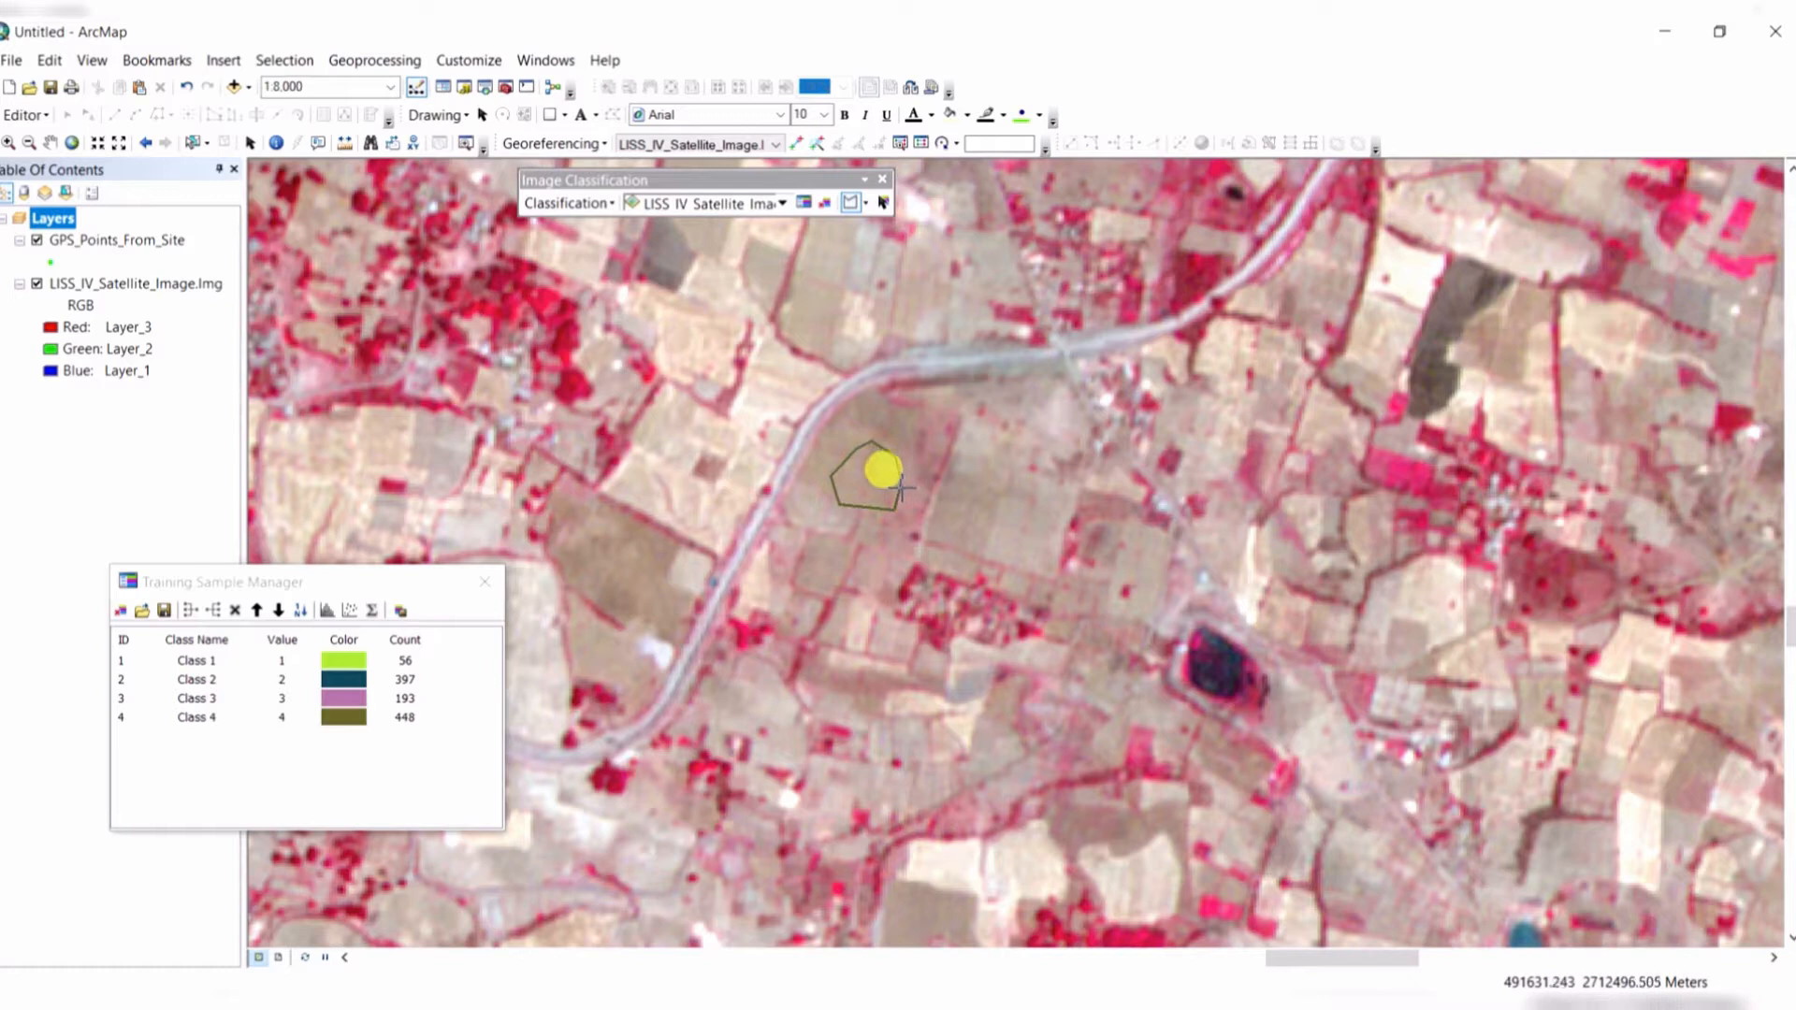
Draw a small polygon training sample on the bright red field south of the Temple point's square pond.
scroll(970, 602, "down", 4)
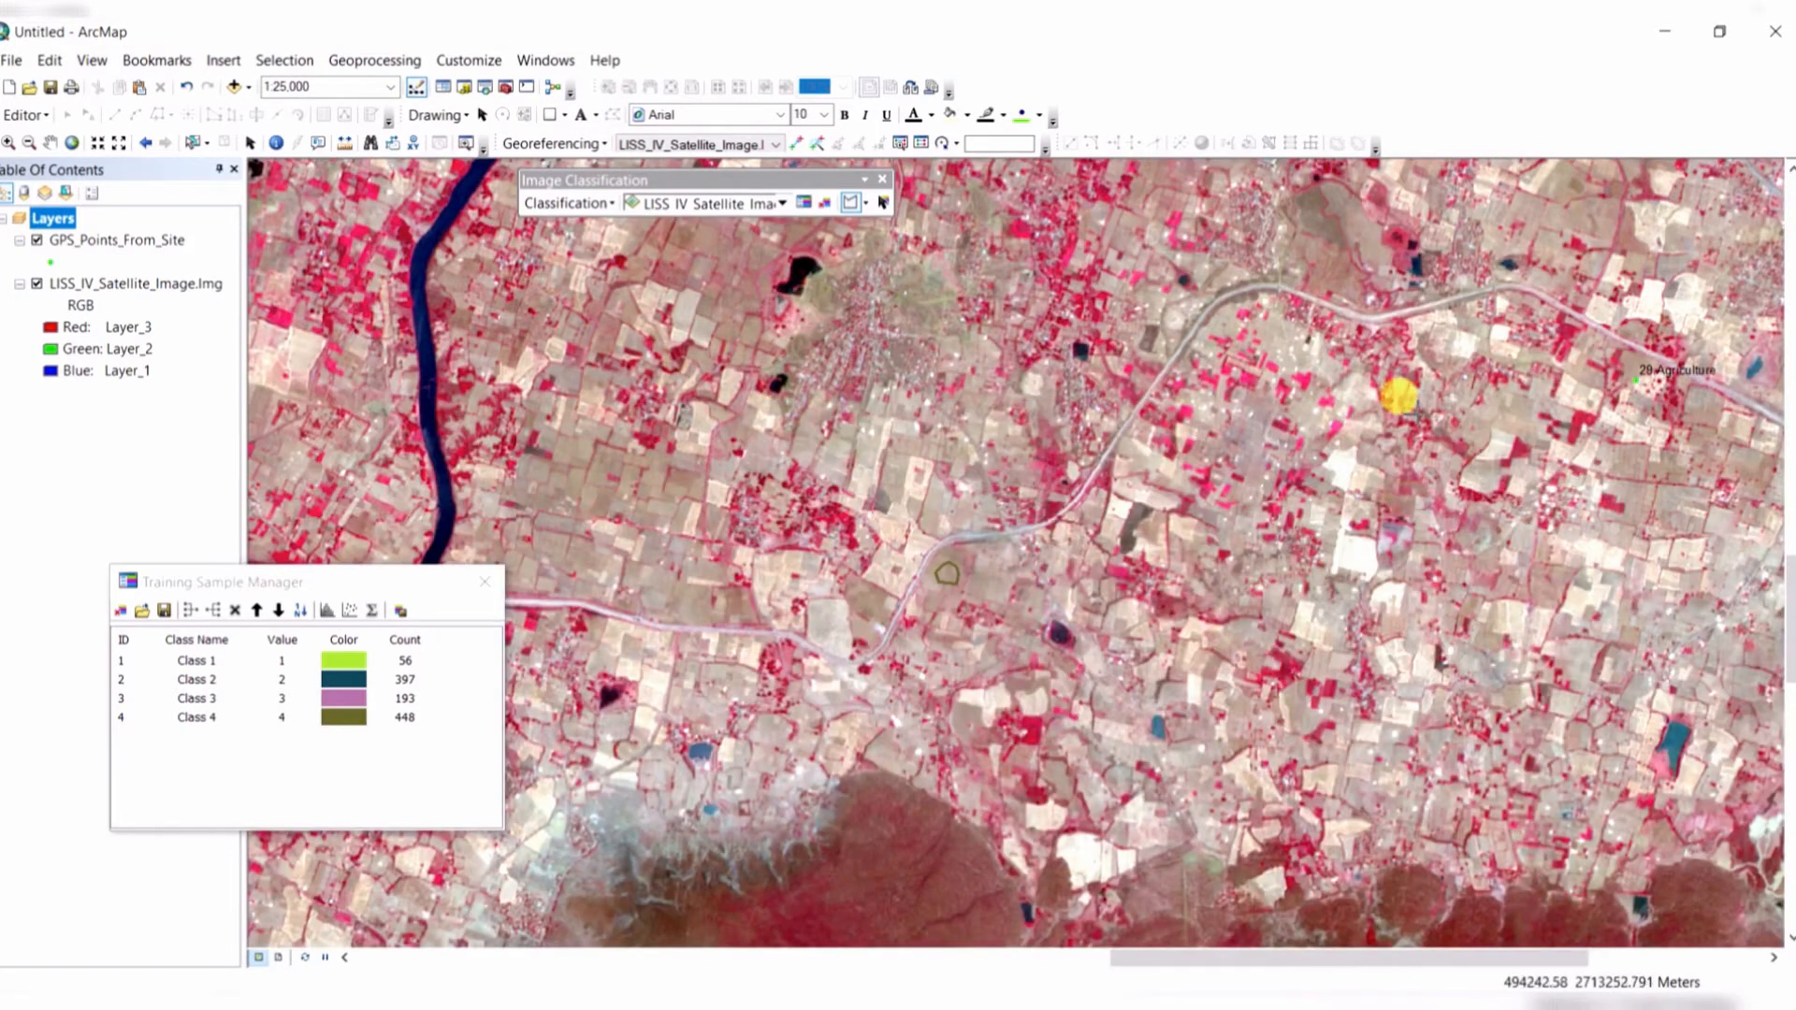
left_click_drag(1390, 417, 1312, 642)
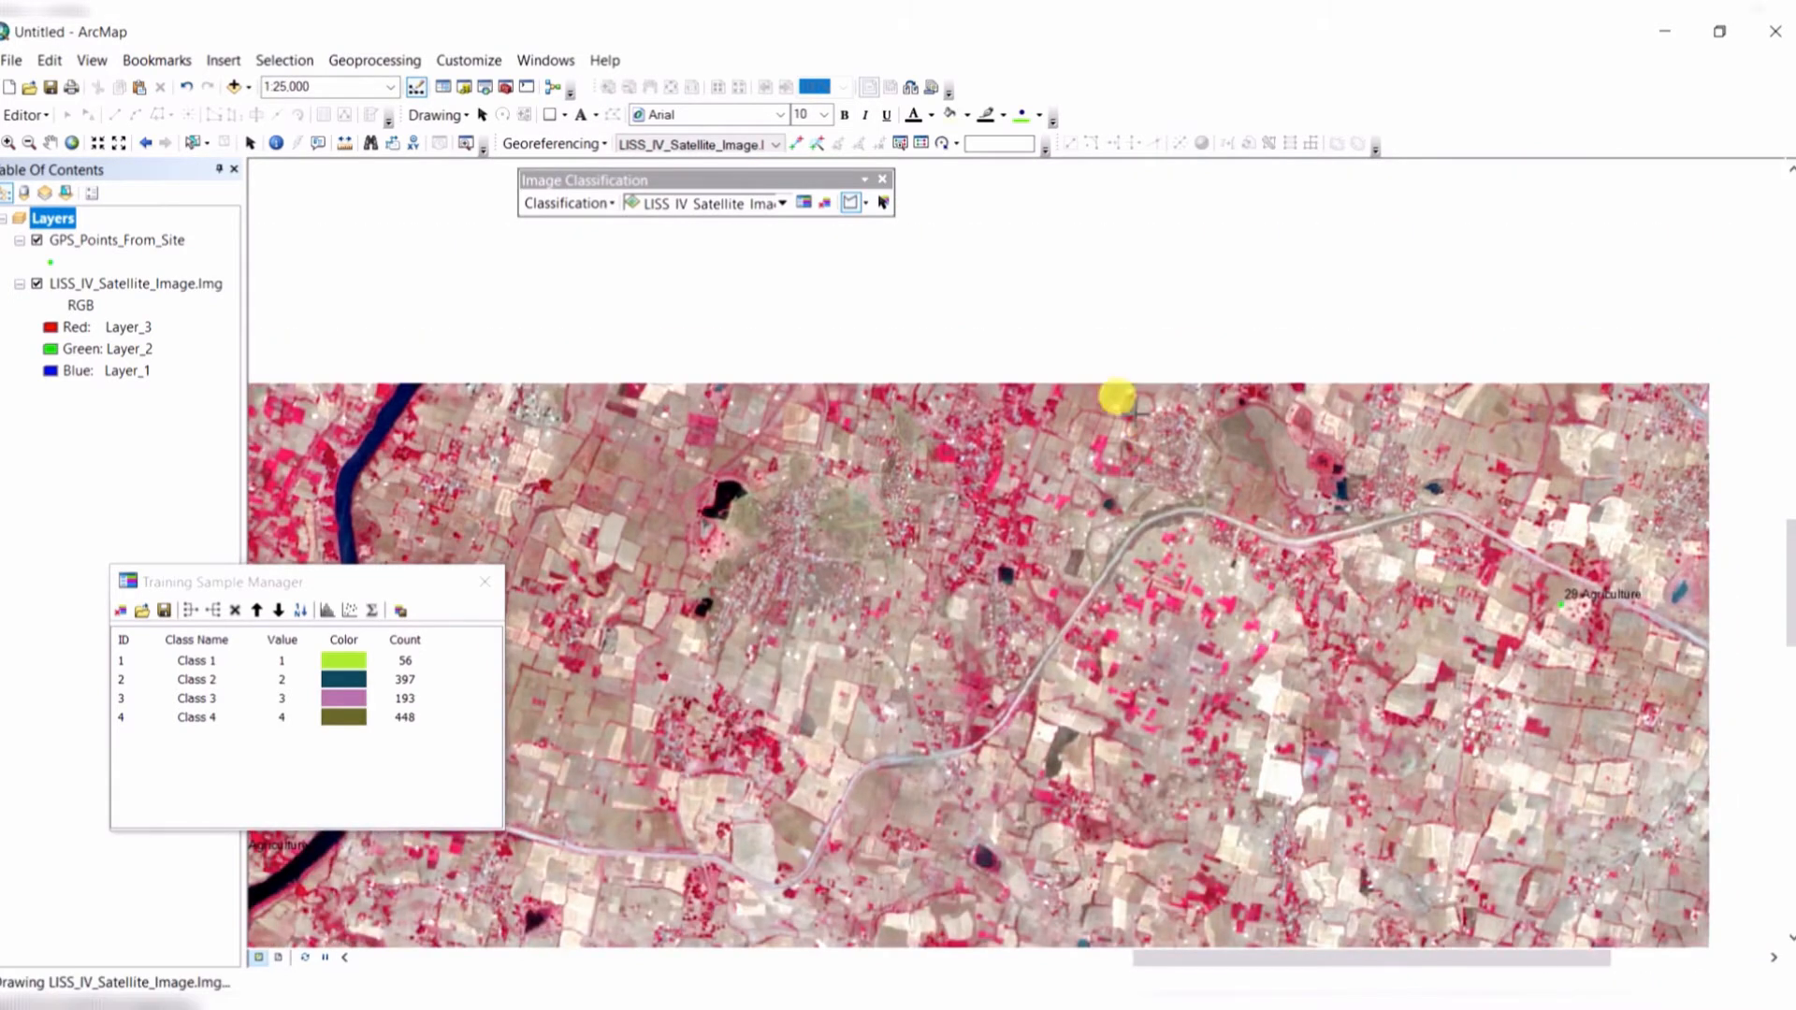
left_click_drag(1083, 293, 1119, 565)
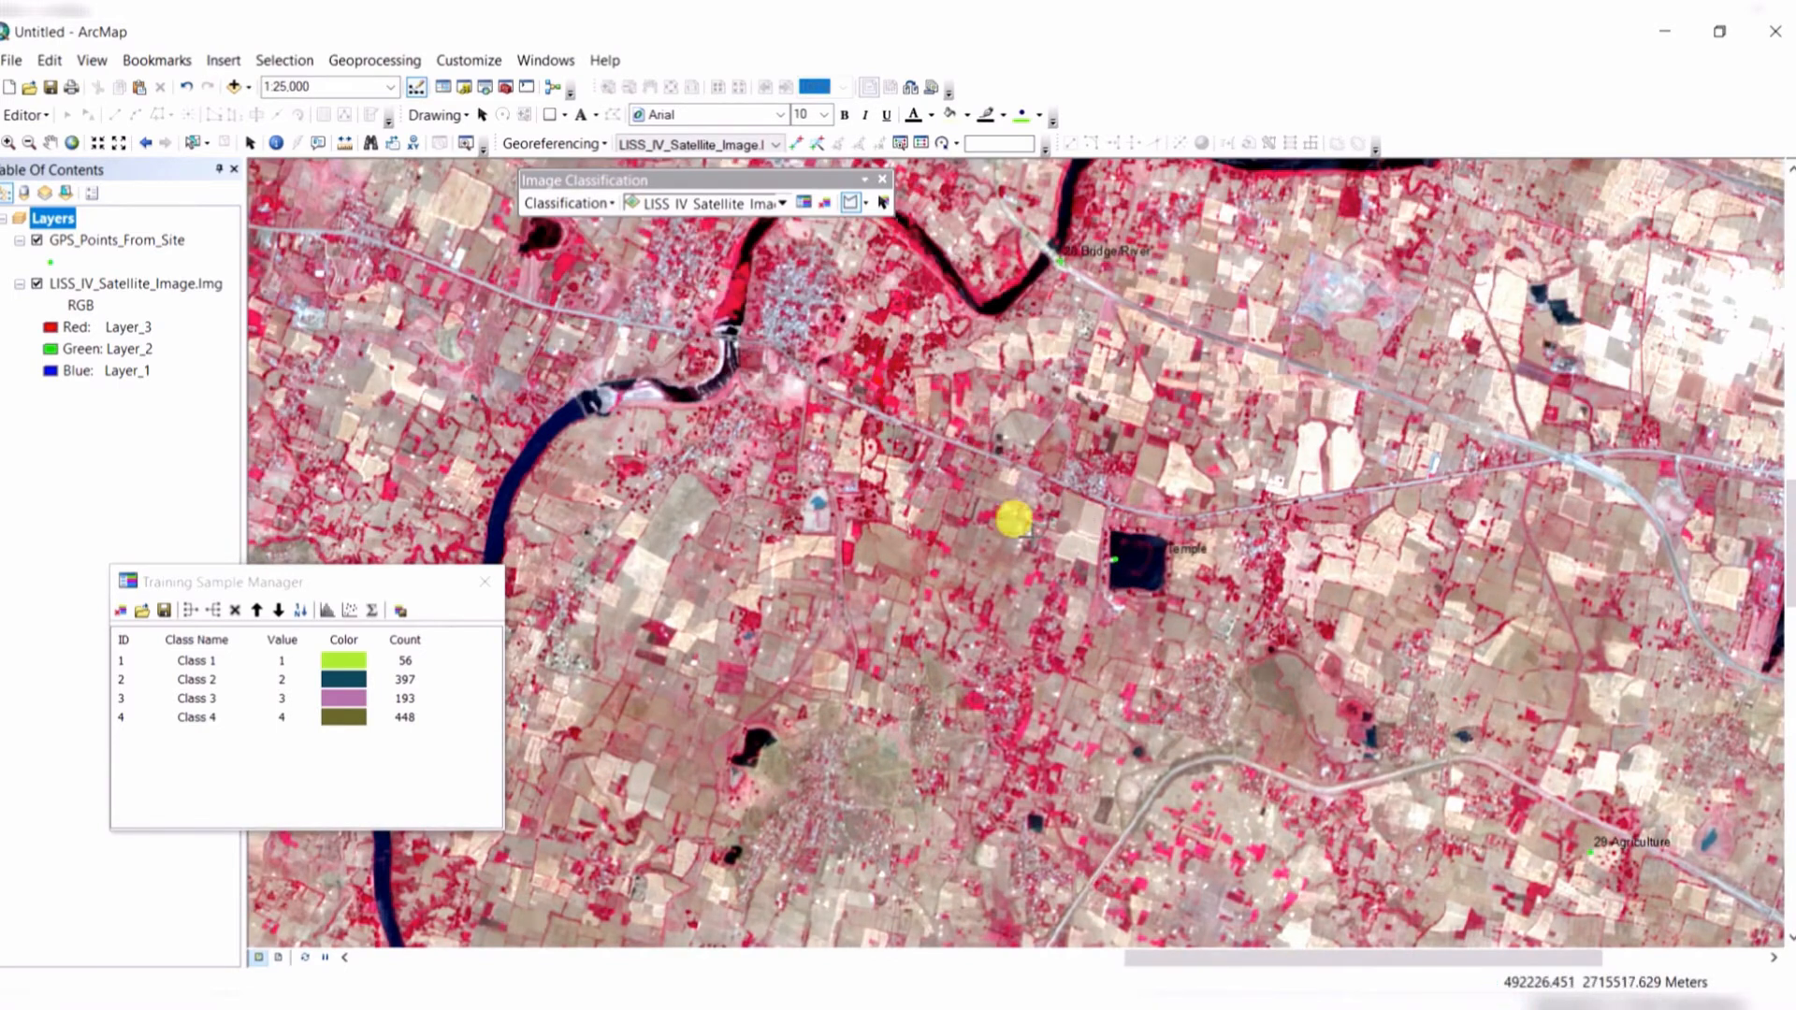
scroll(1127, 697, "up", 4)
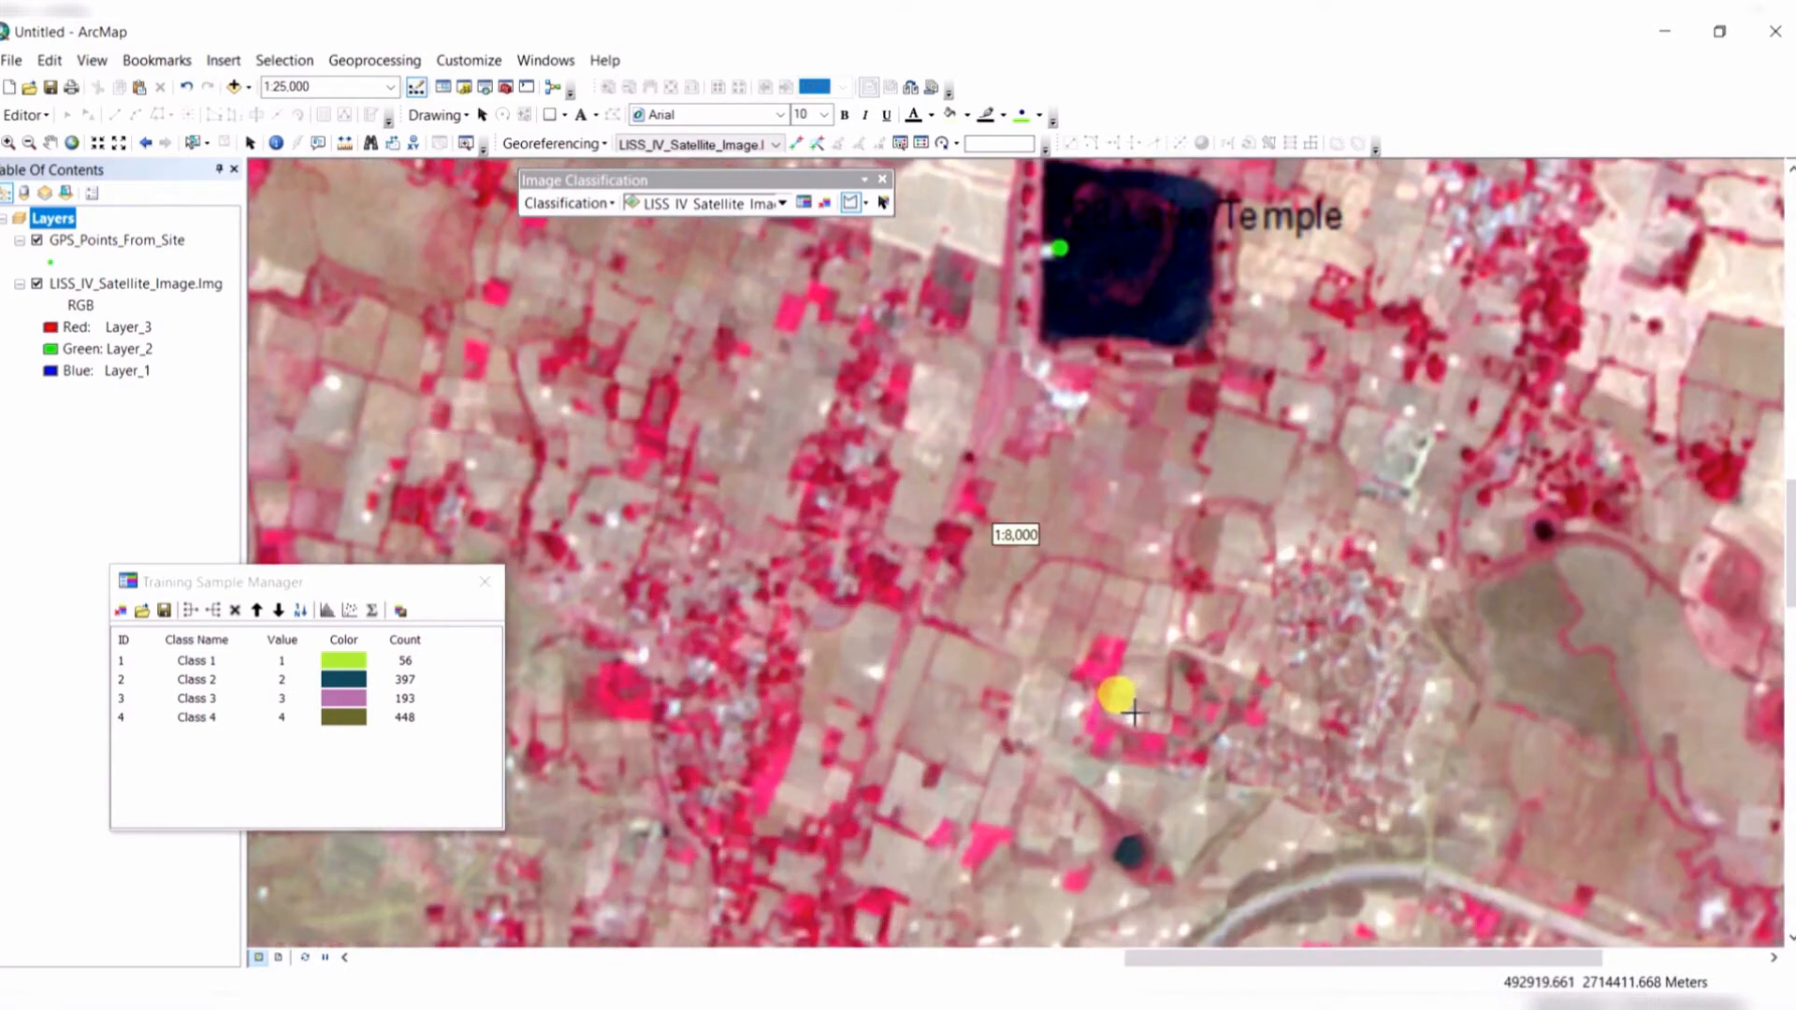
scroll(1075, 645, "up", 2)
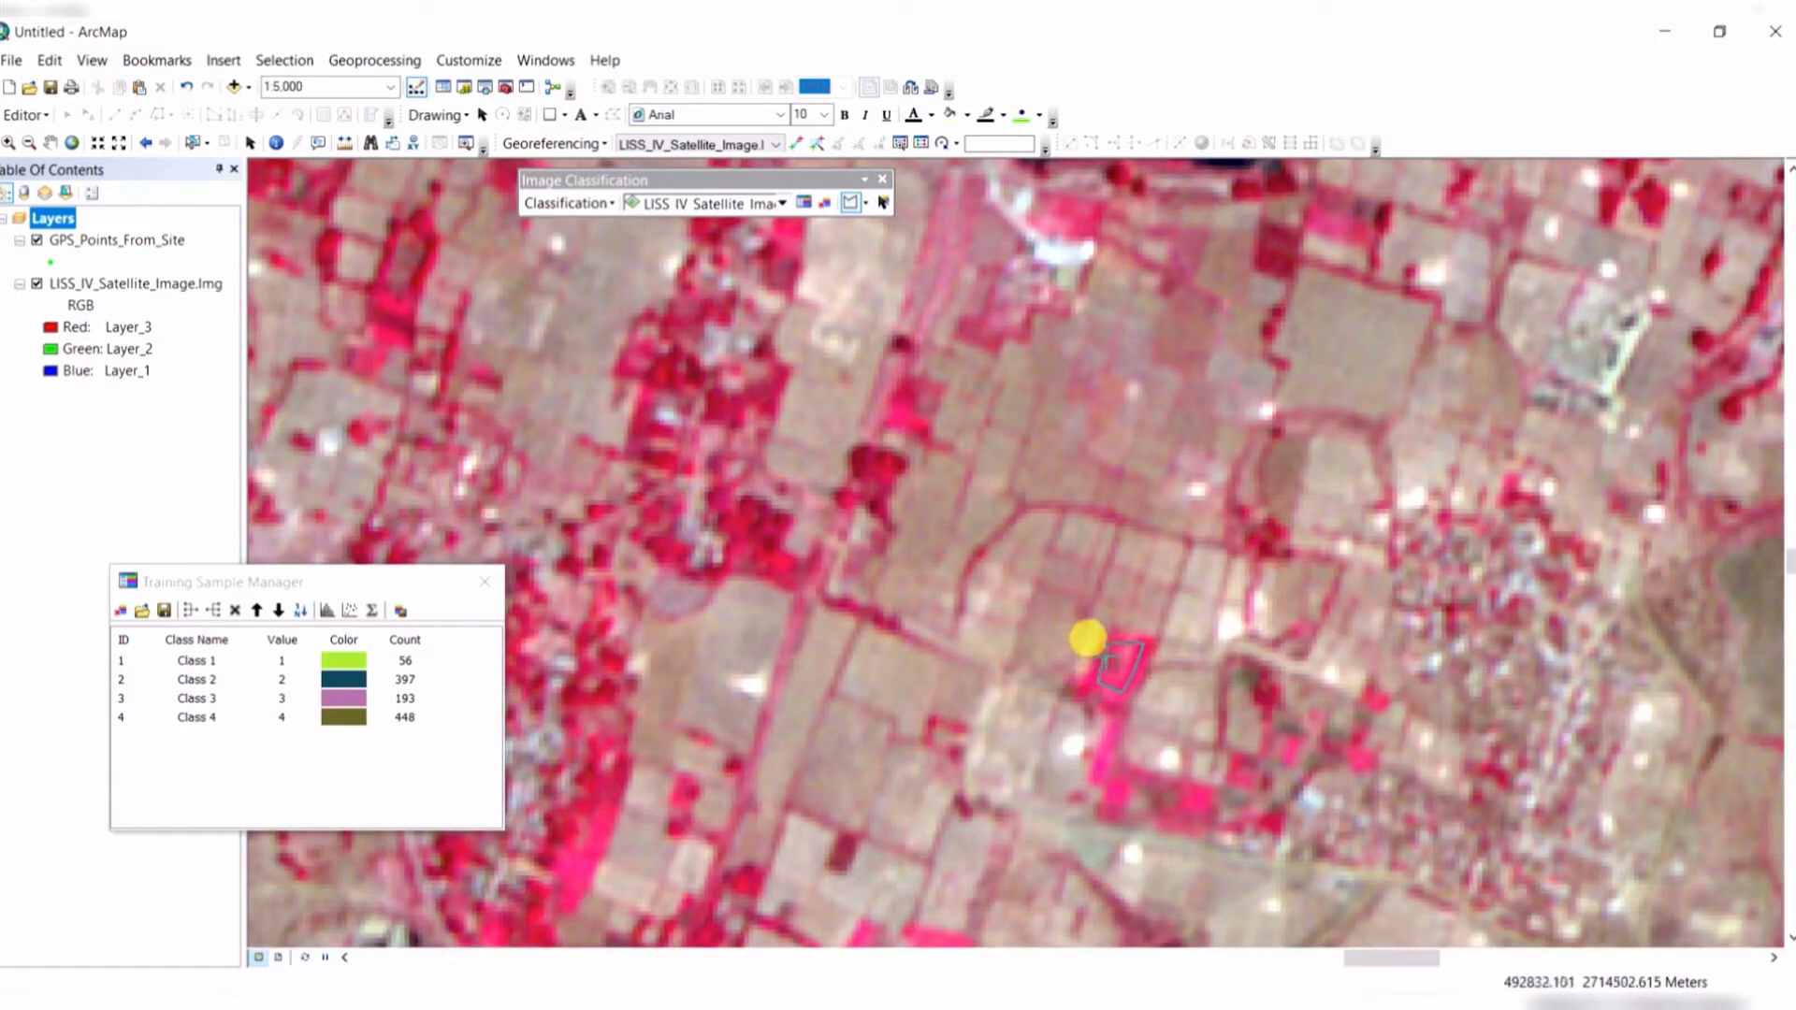
double_click(1113, 654)
Draw a polygon training sample on the bright red field inside the river bend, east of the town and west of 26 Bridge River.
scroll(1139, 577, "down", 3)
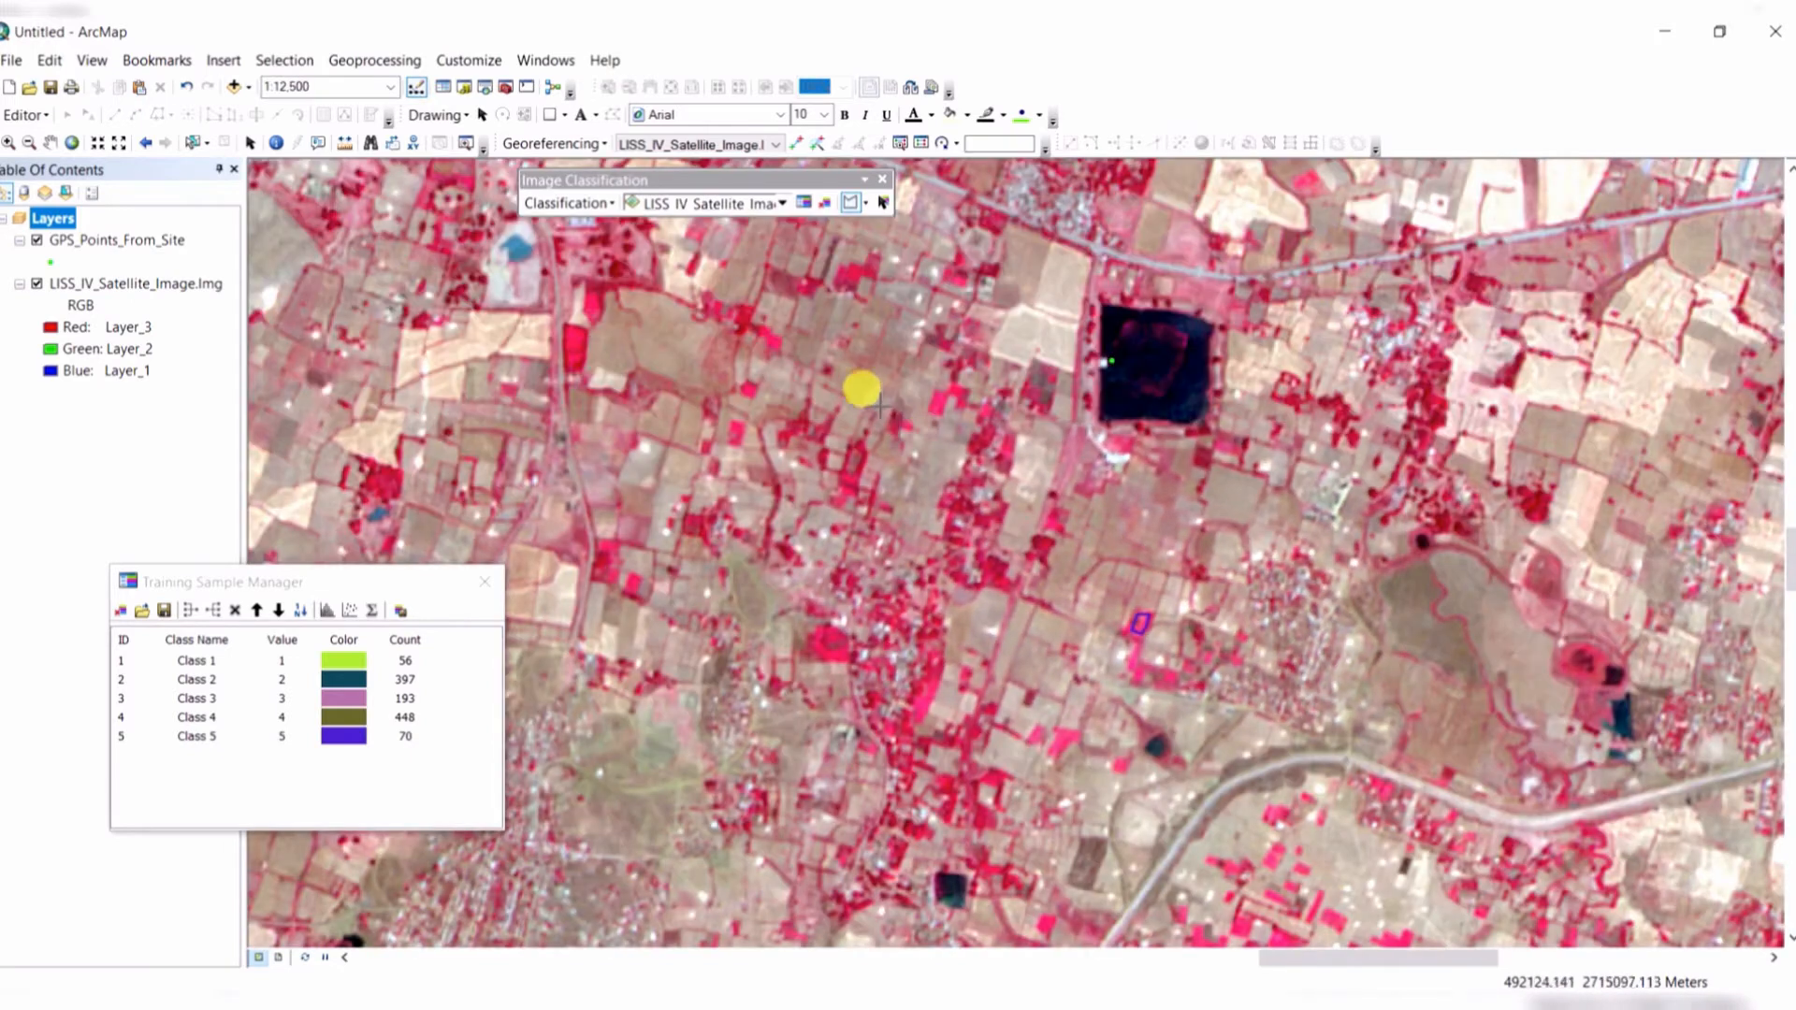
left_click_drag(880, 404, 1254, 730)
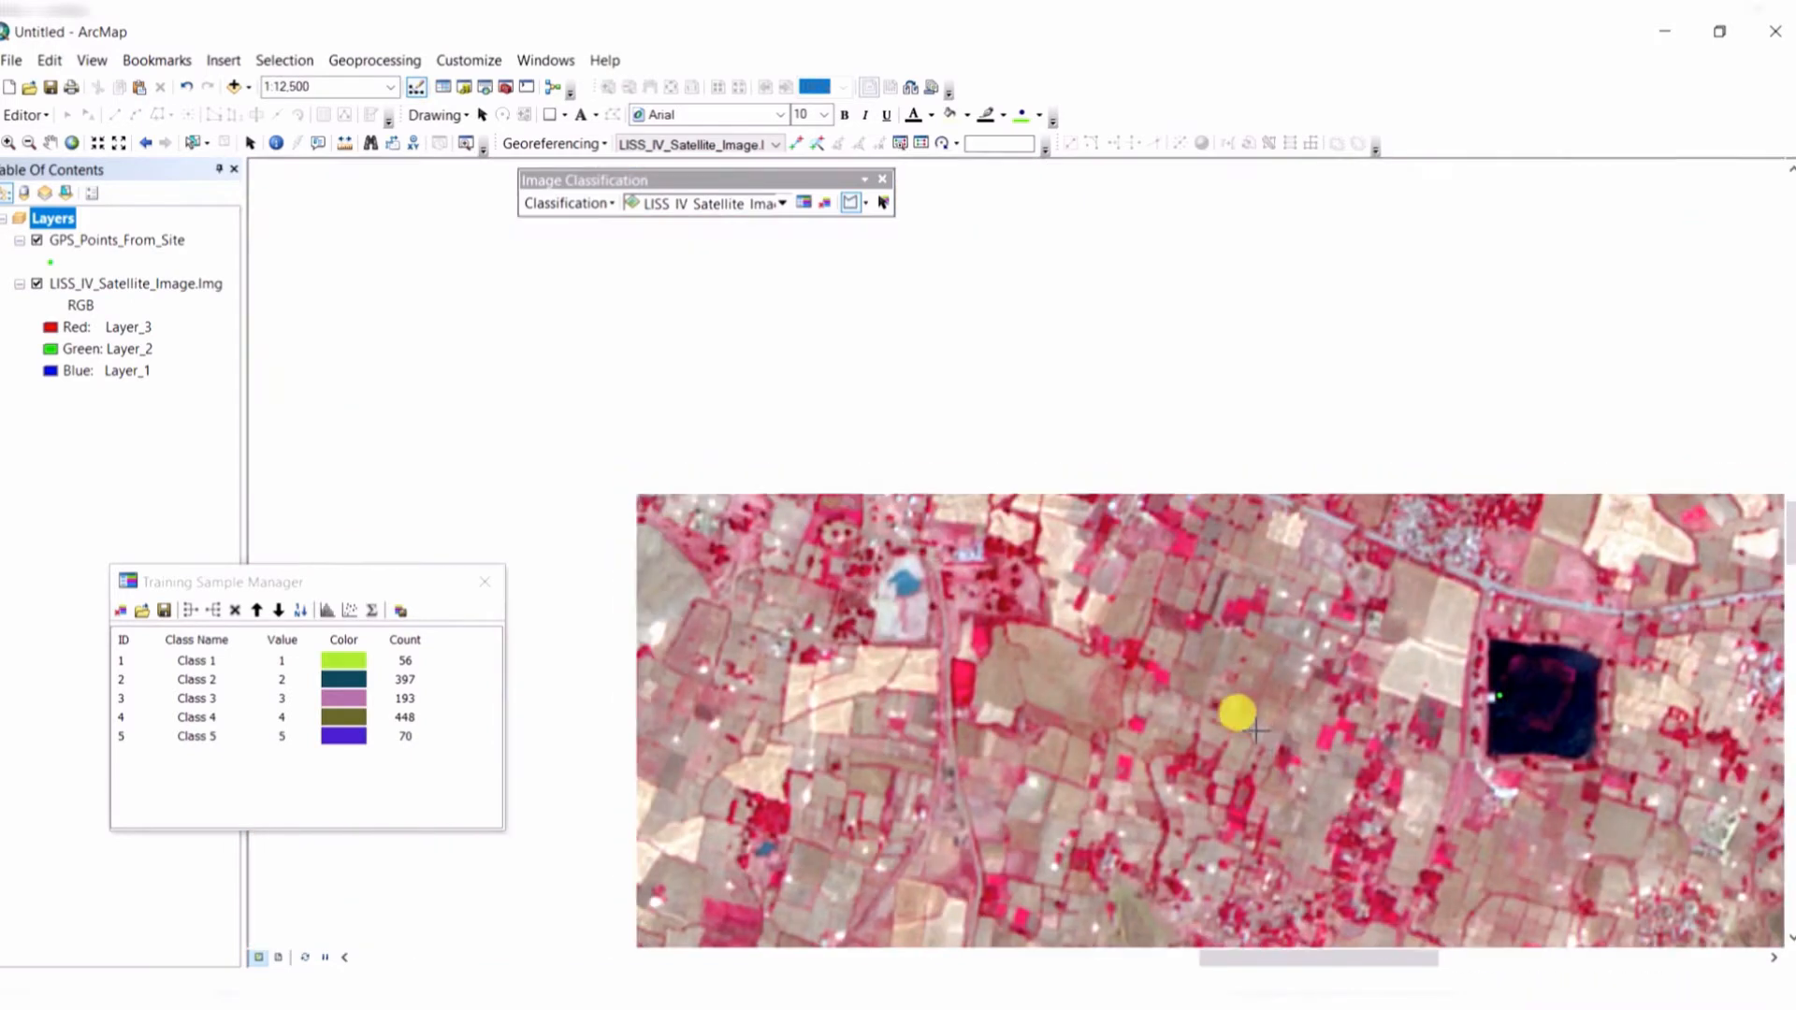
left_click_drag(1057, 398, 1066, 566)
scroll(1066, 566, "down", 2)
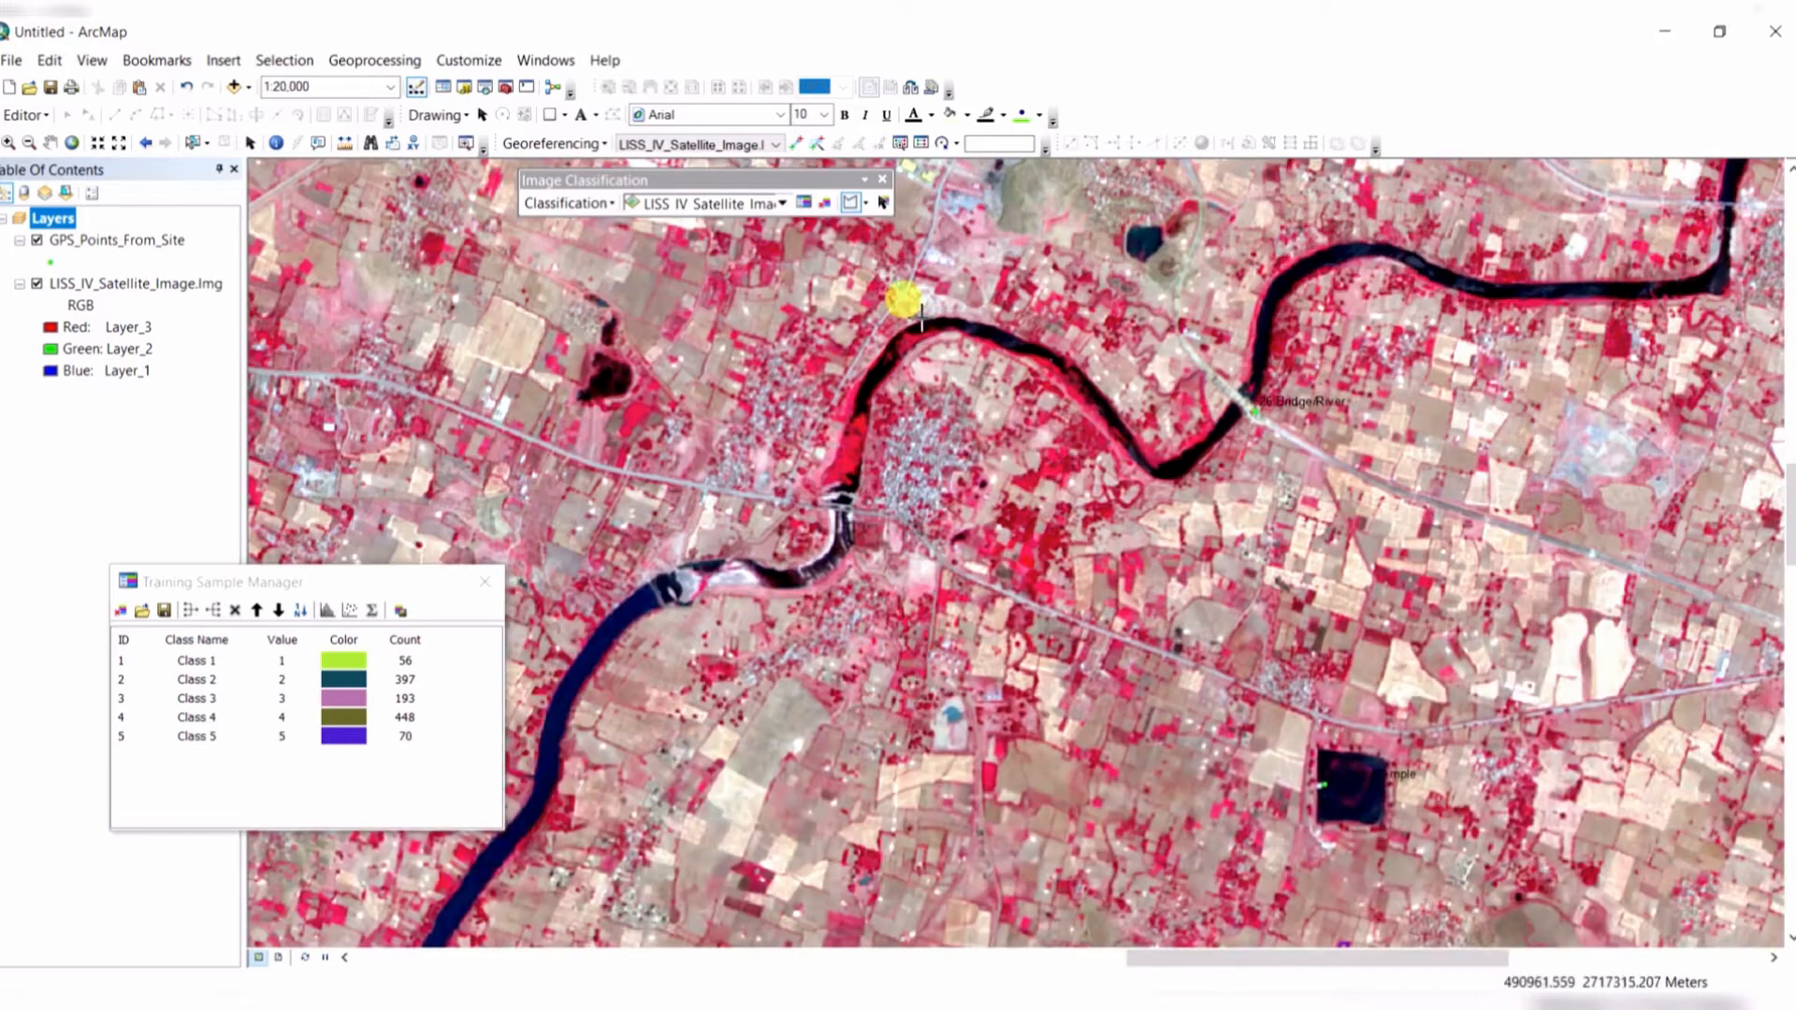
left_click_drag(903, 292, 1183, 697)
left_click_drag(893, 500, 832, 415)
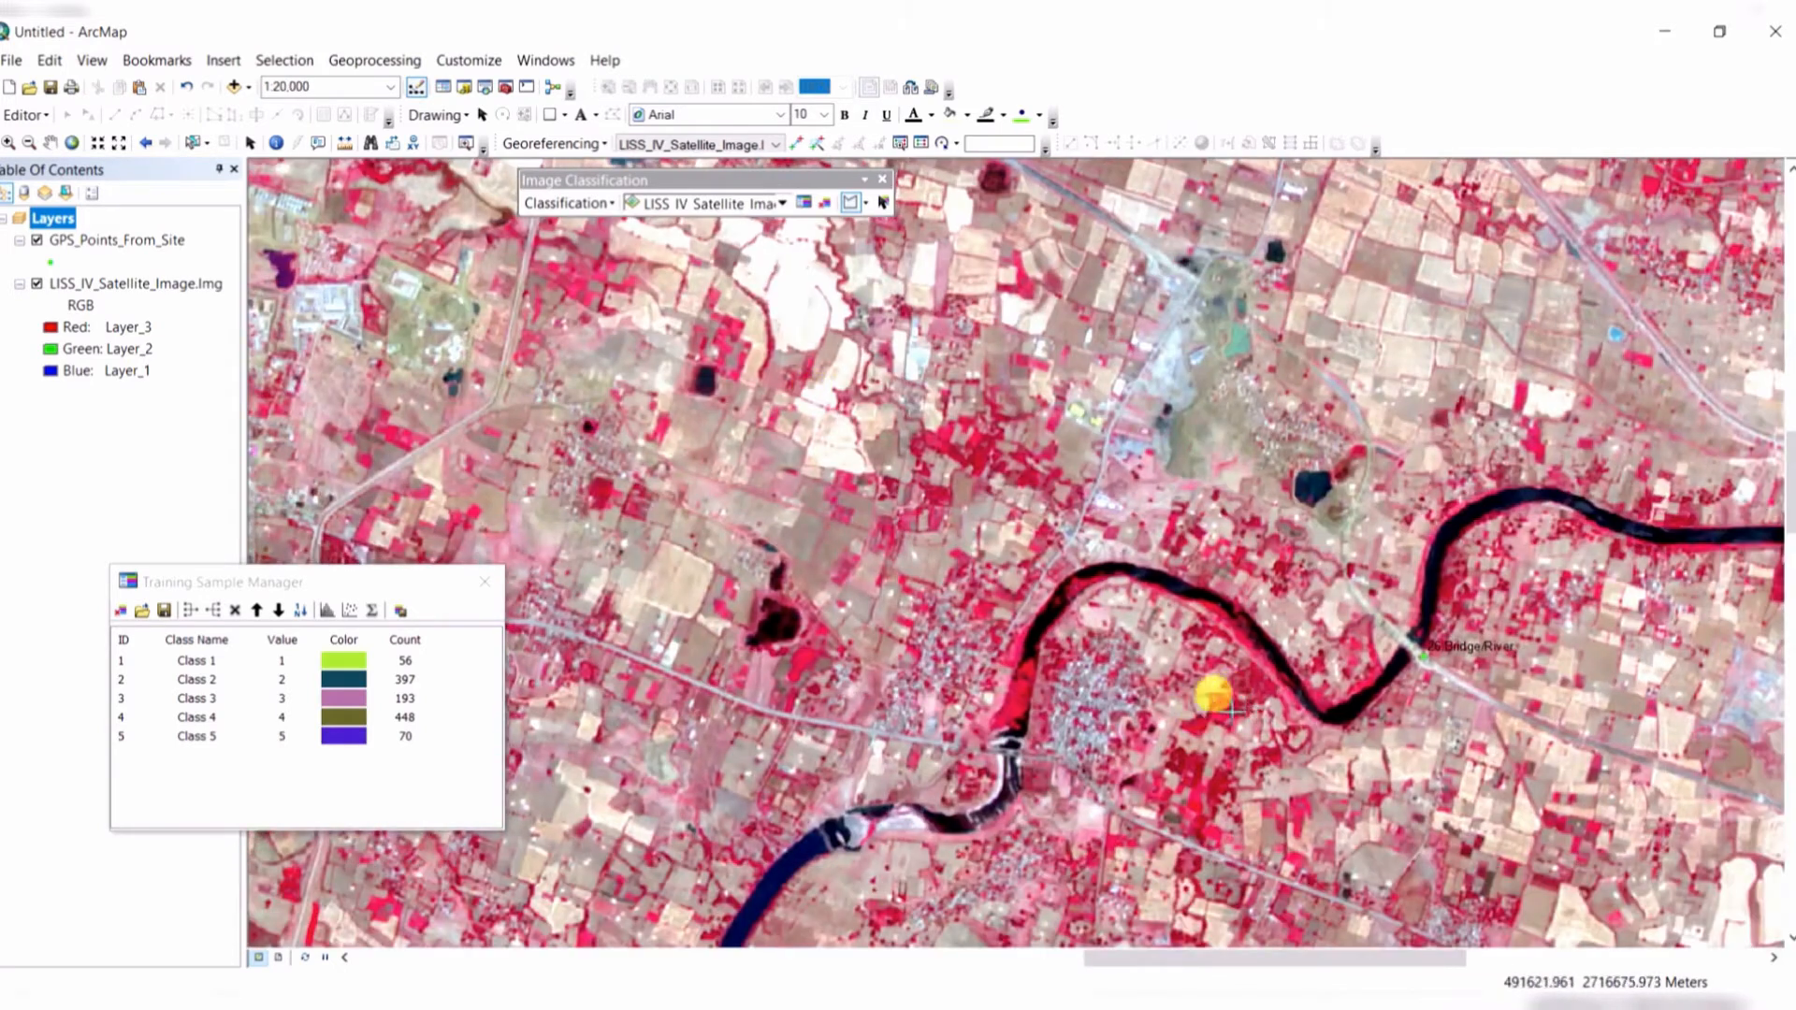
scroll(1227, 709, "up", 6)
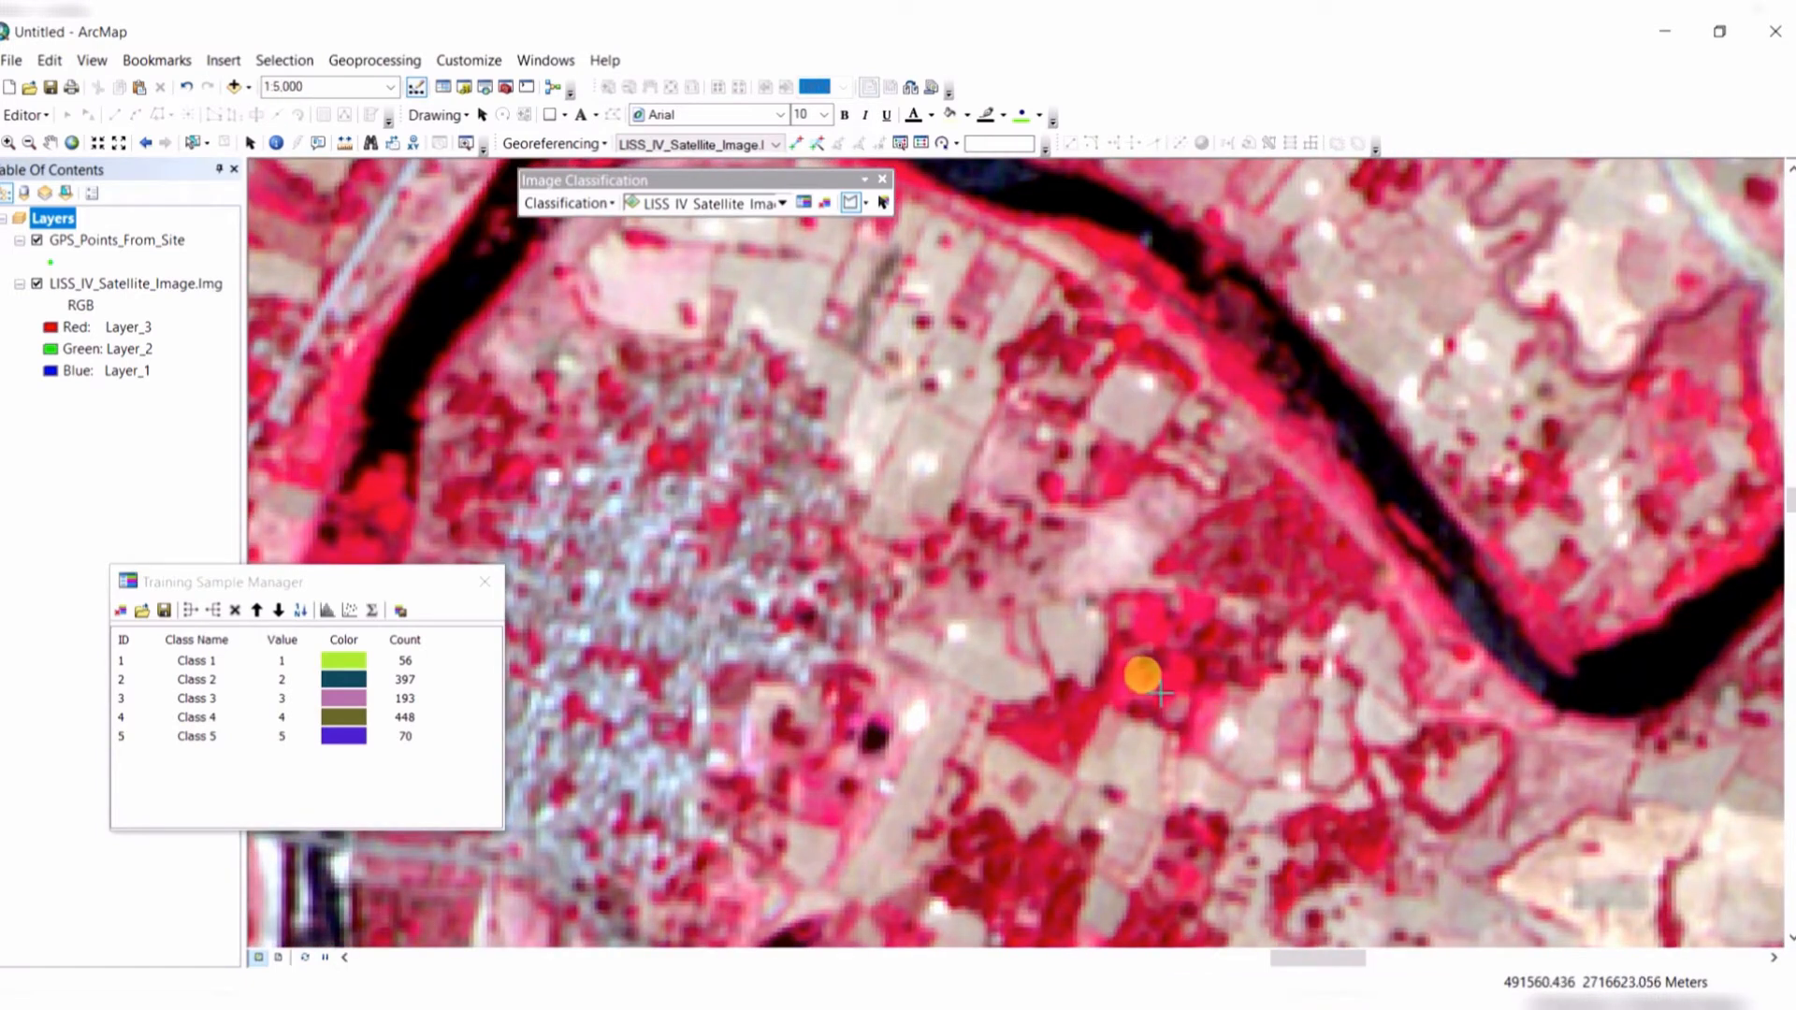
scroll(1139, 677, "up", 2)
left_click(1186, 665)
left_click(1174, 693)
left_click(1137, 702)
left_click(1087, 682)
left_click(1087, 655)
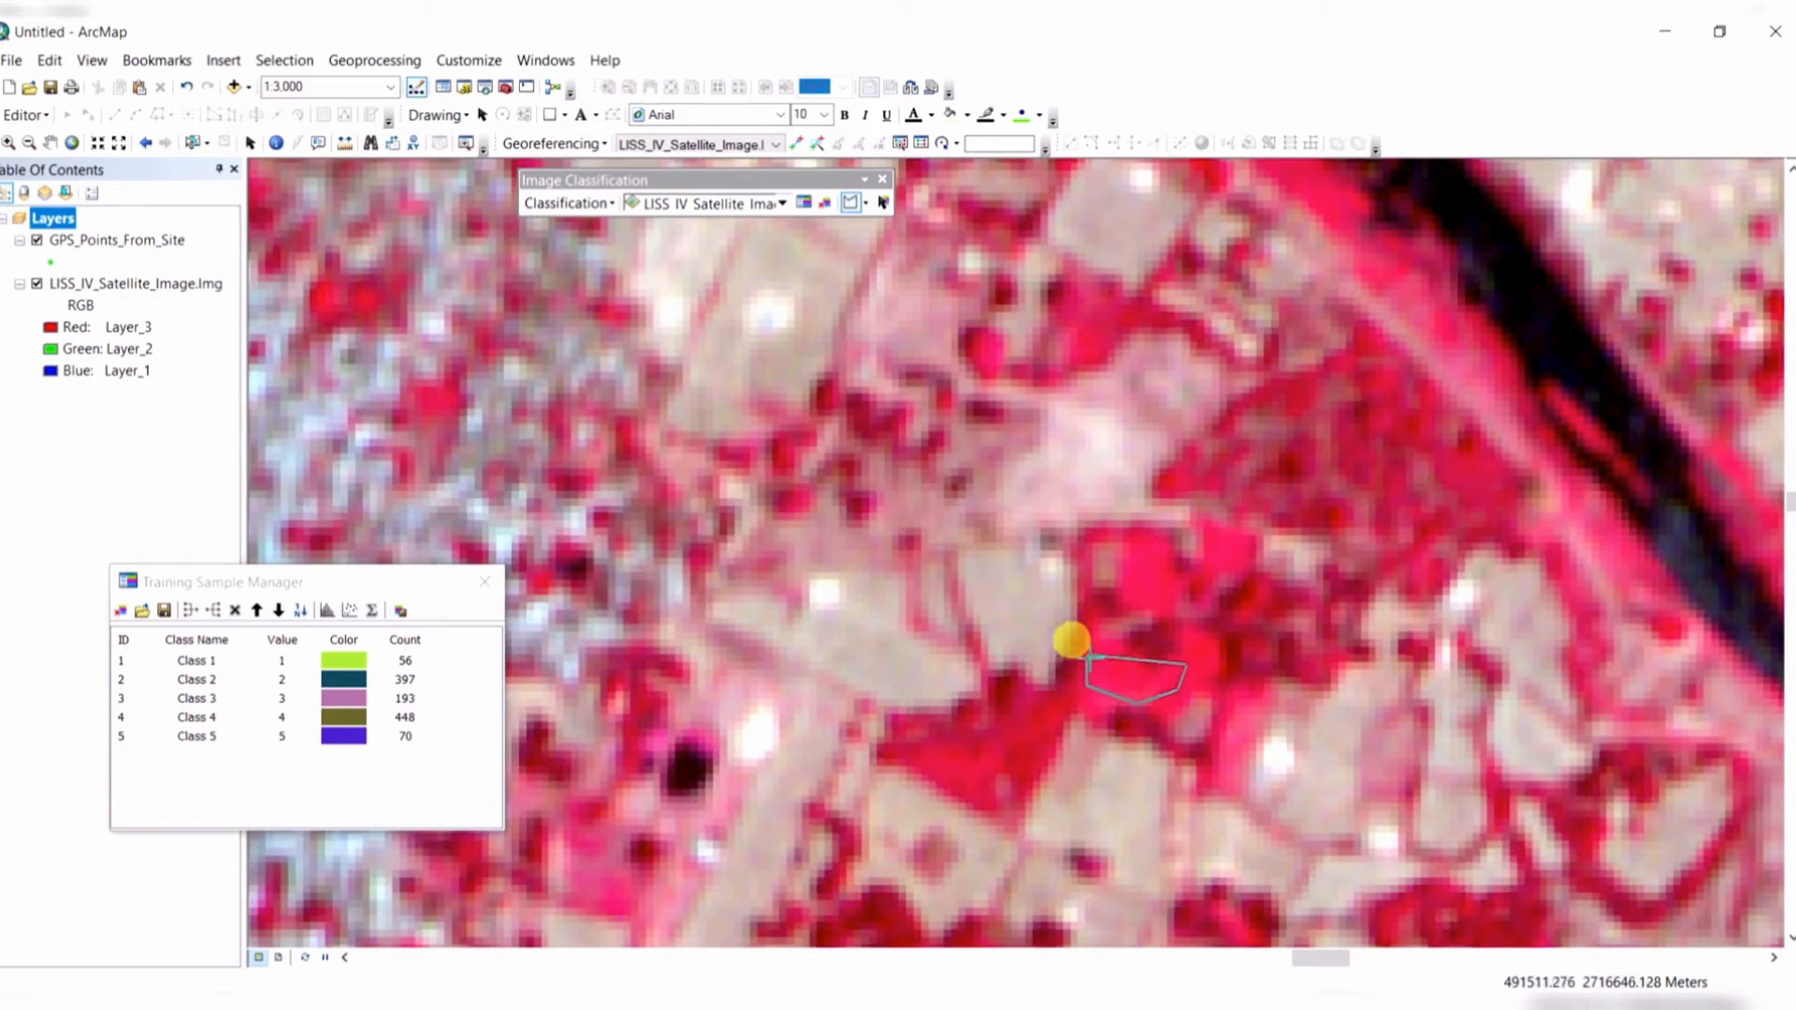
double_click(1166, 644)
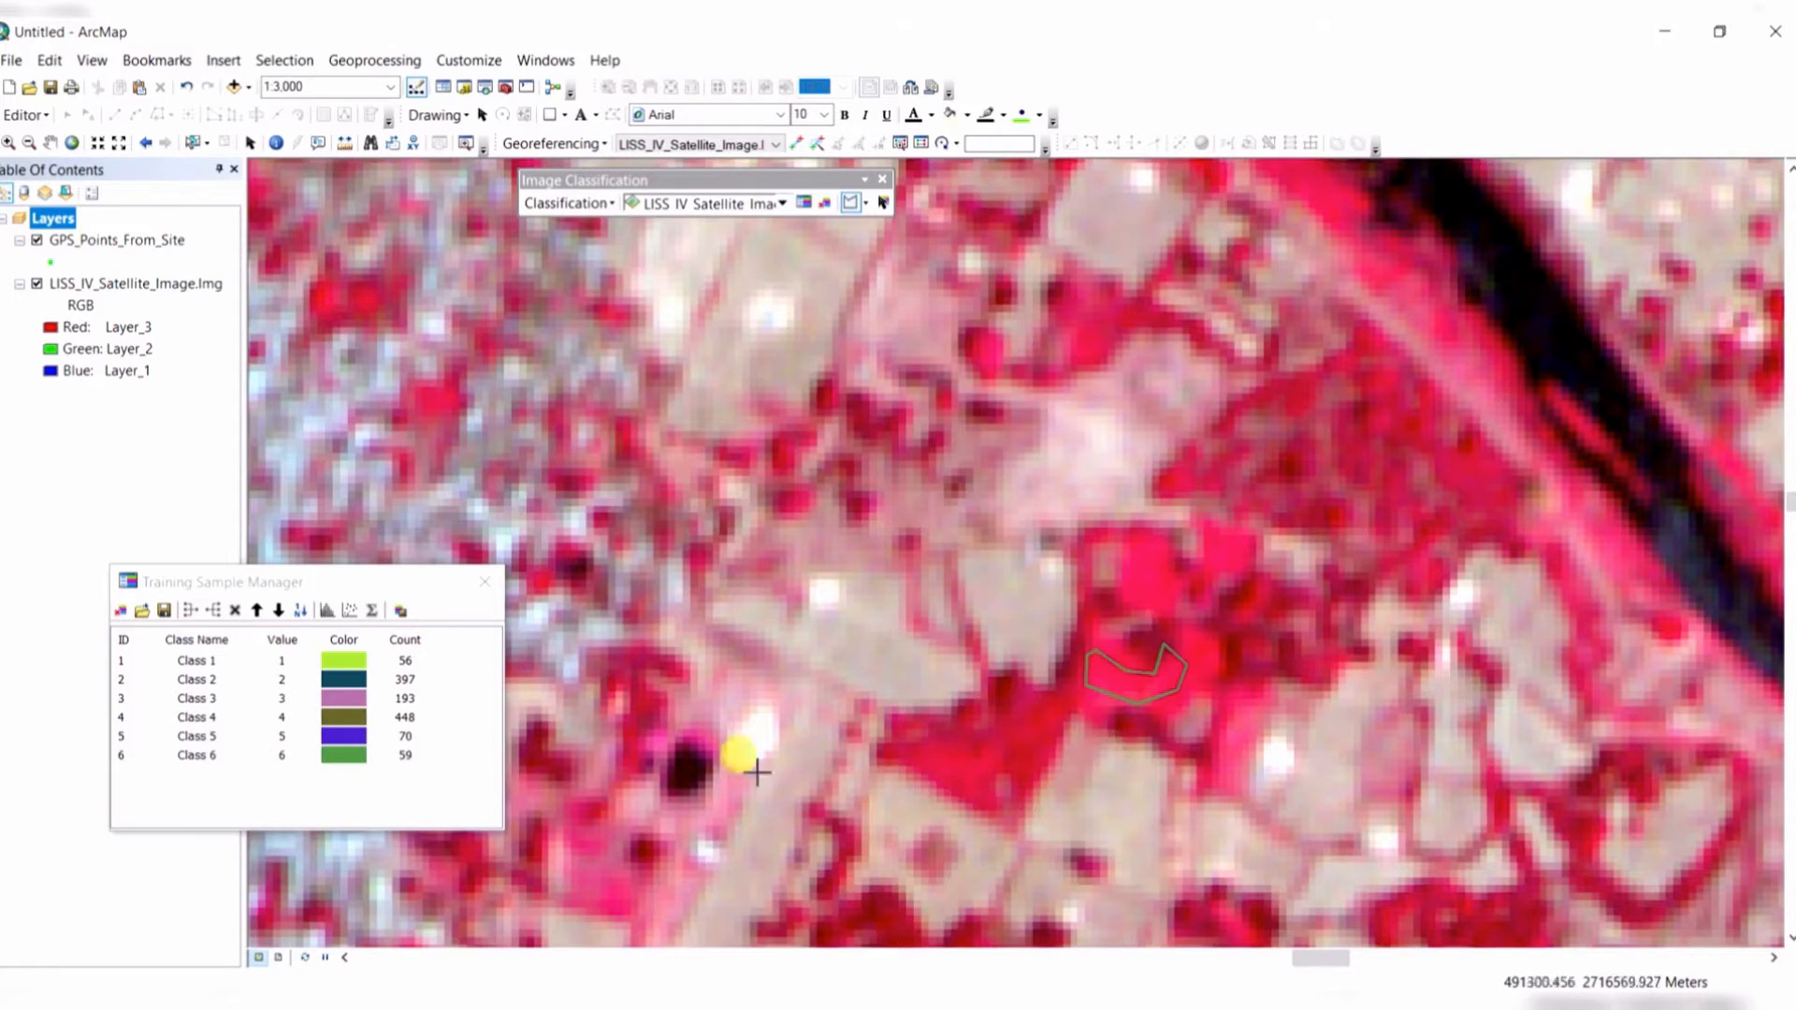
Merge training classes 1 to 6 into a single class and name it Agriculture.
left_click(124, 662)
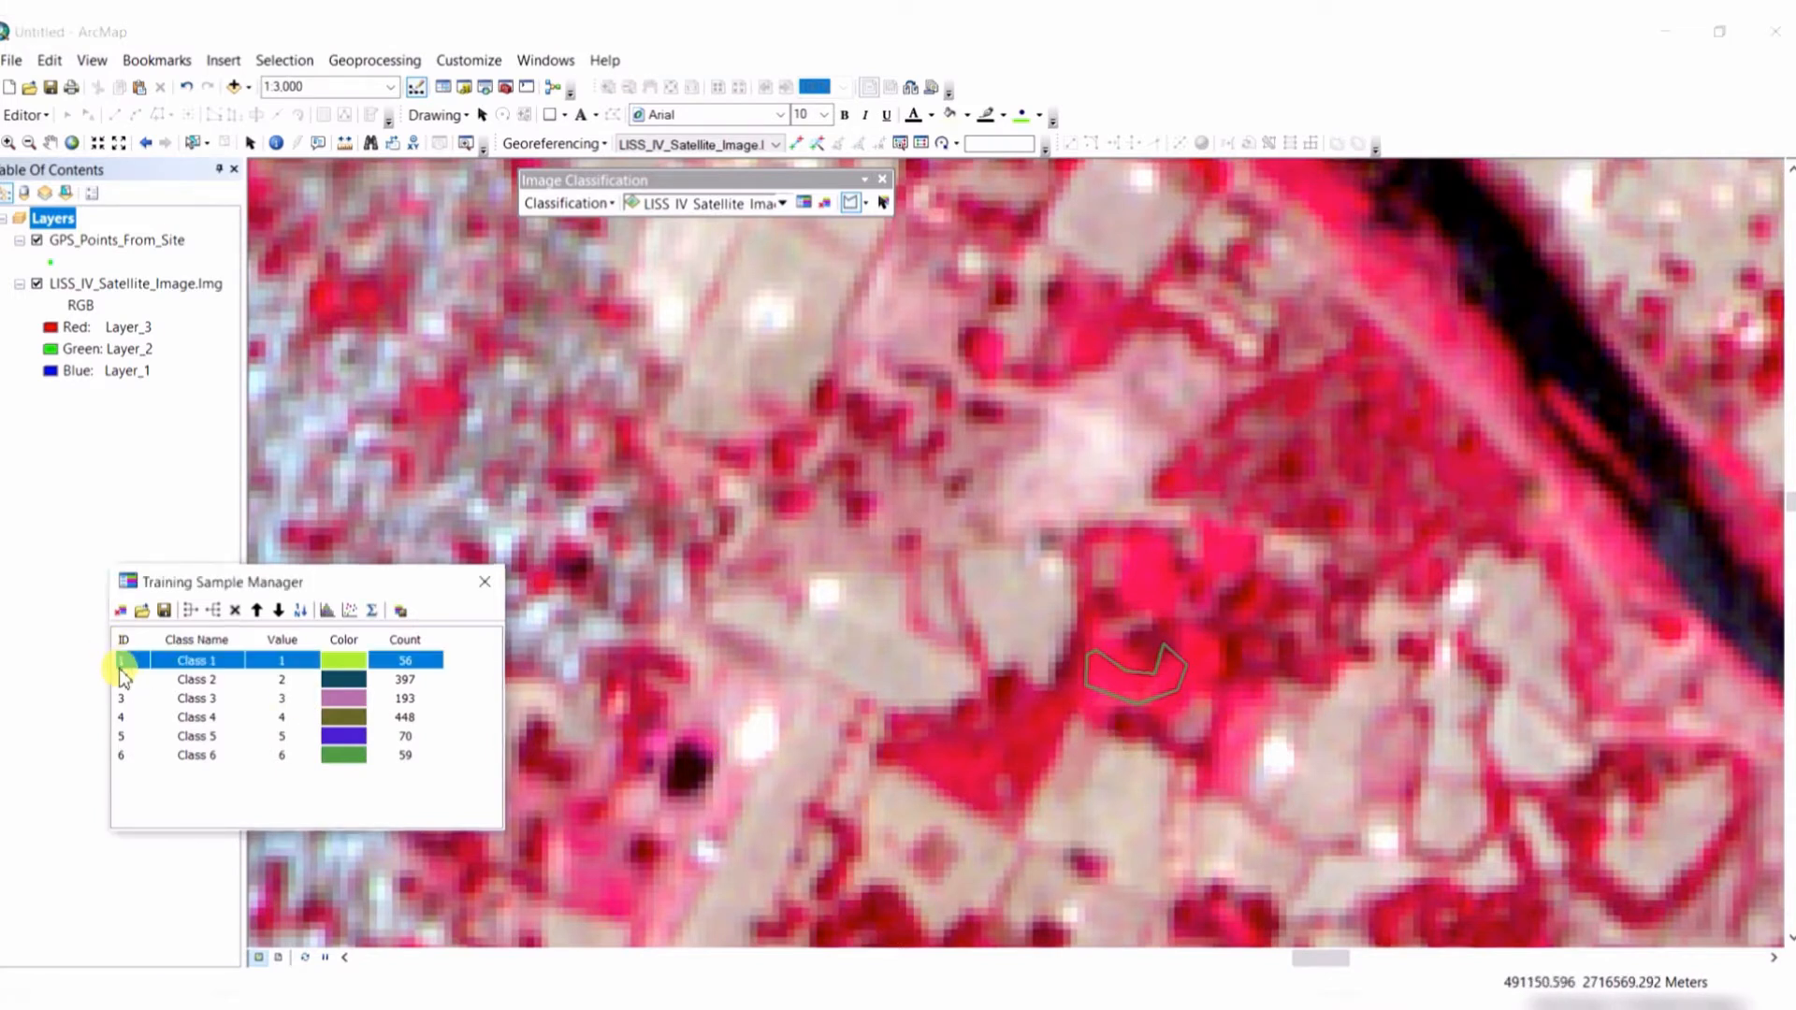
left_click(125, 756, "shift")
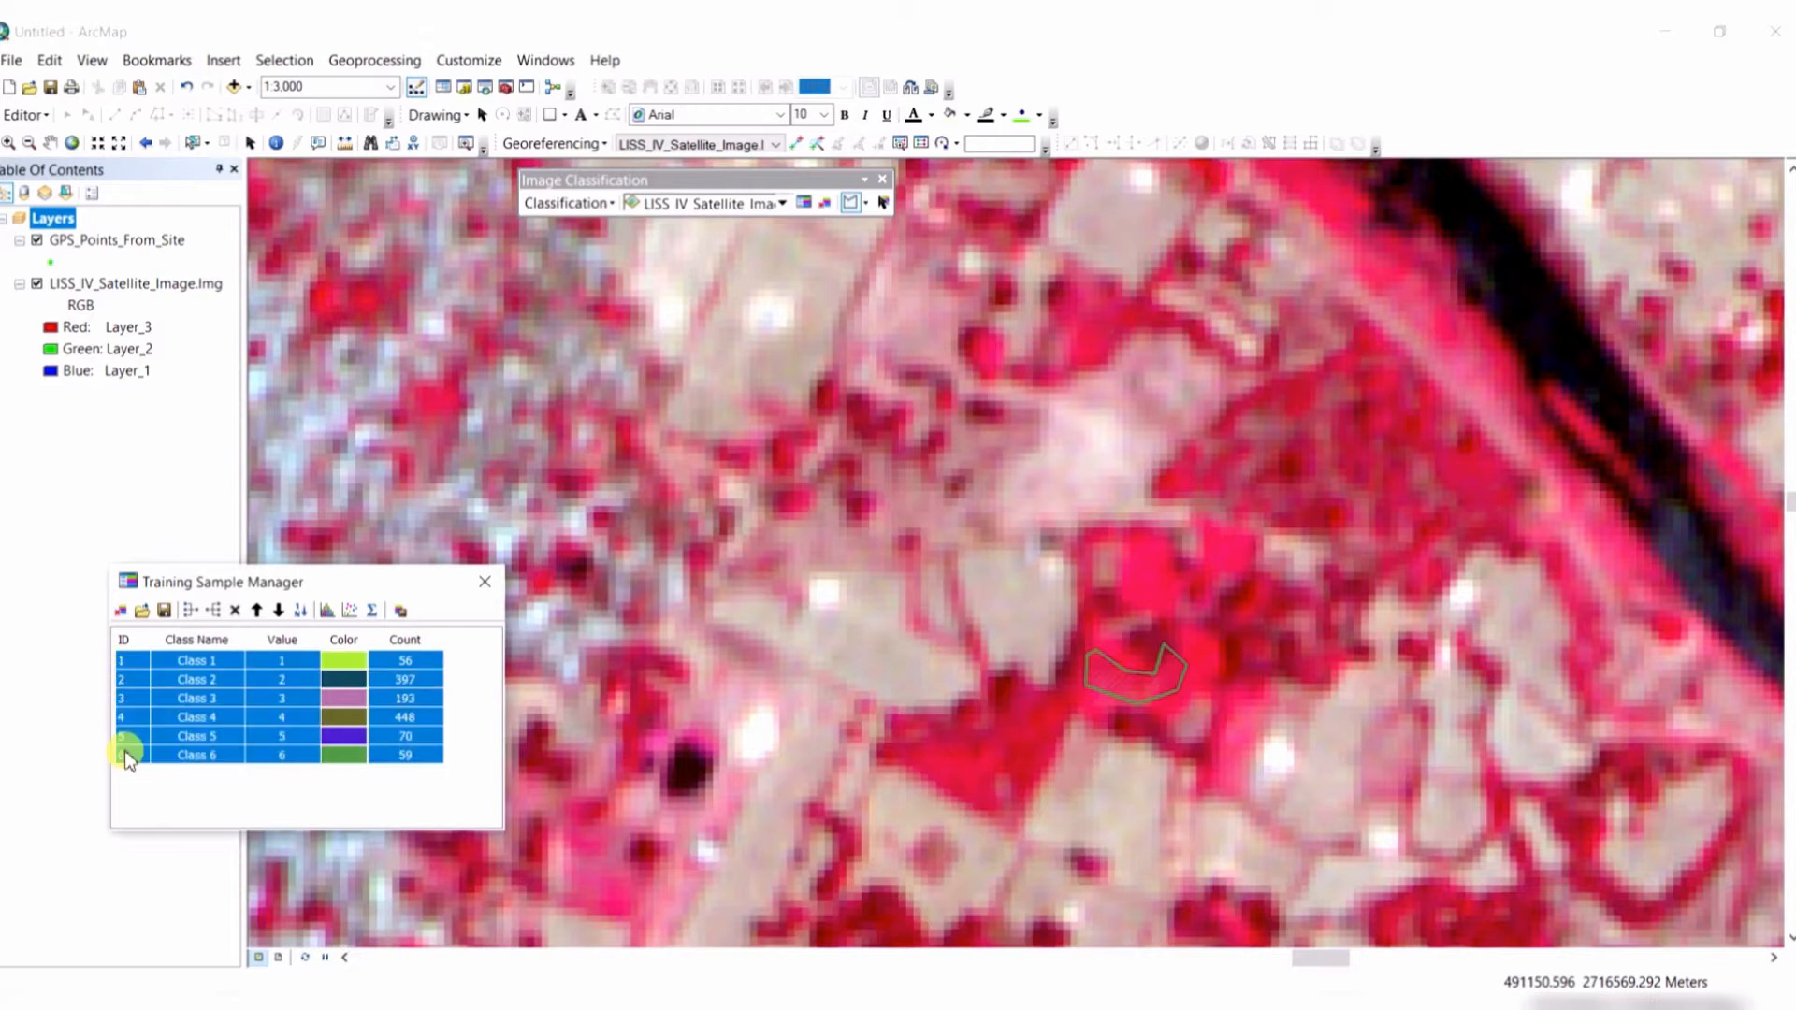
left_click(190, 609)
double_click(219, 663)
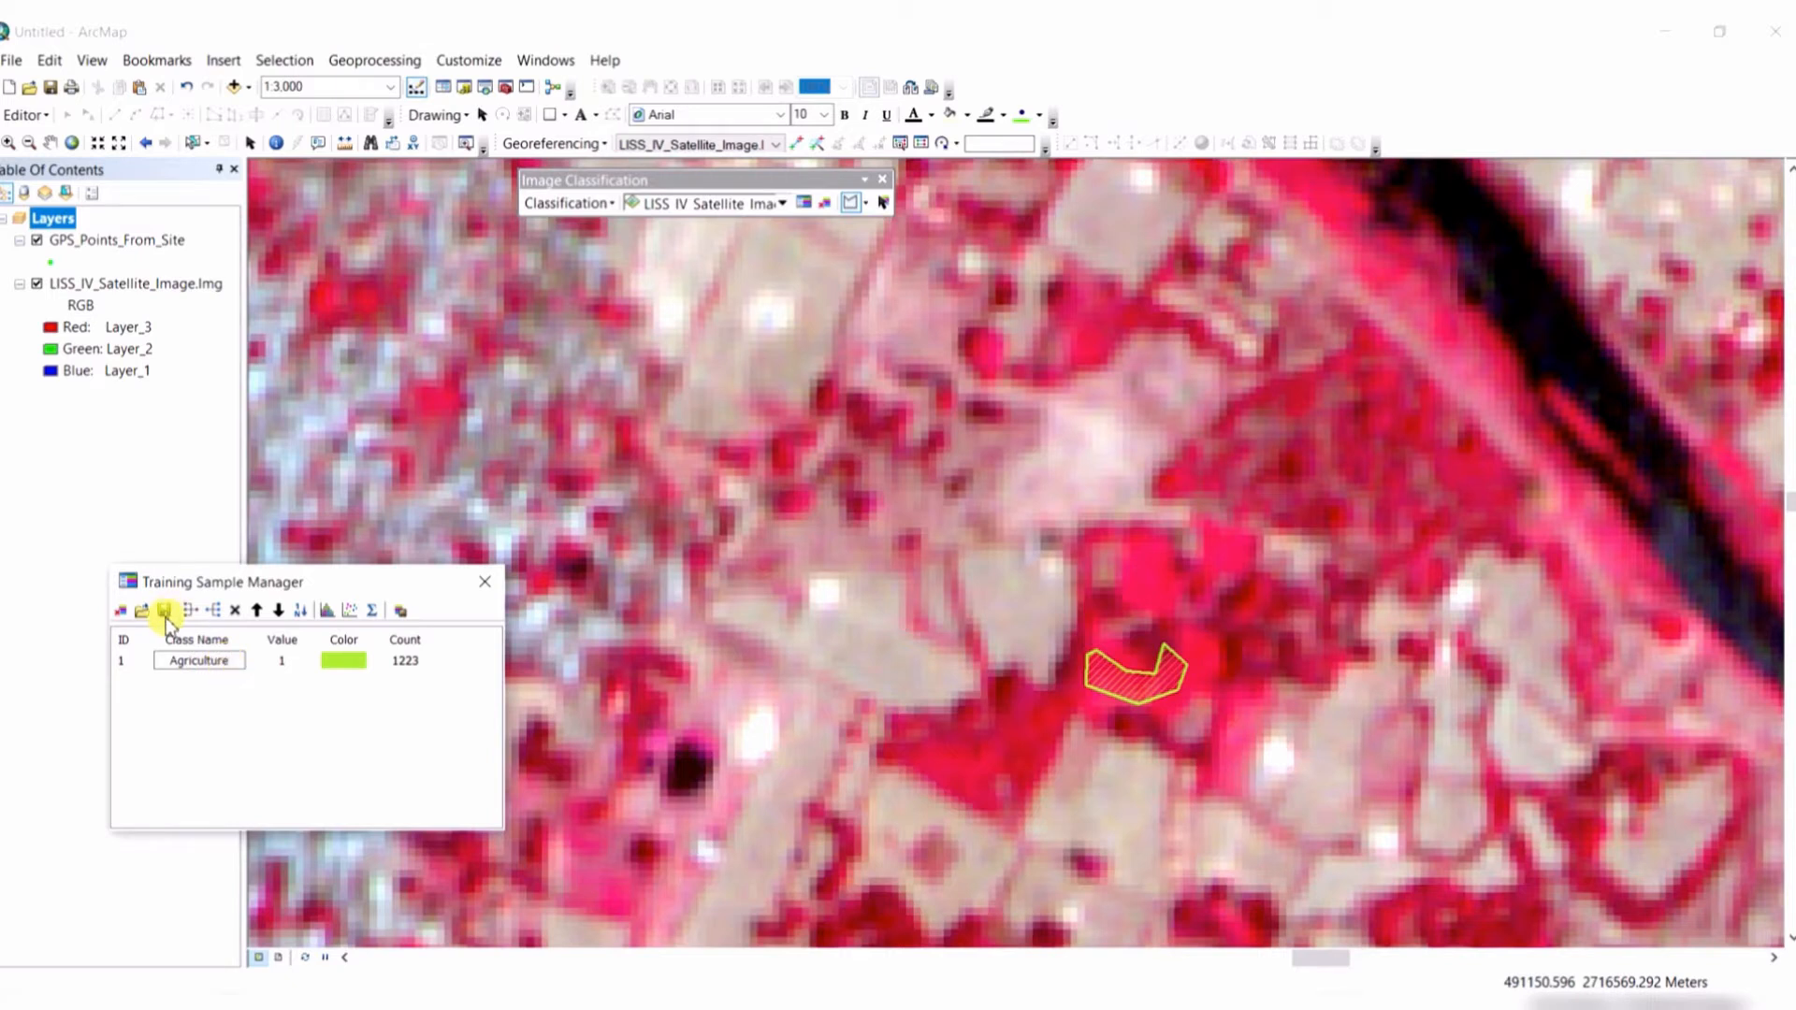
Set the Agriculture class colour to bright green.
left_click(348, 663)
left_click(348, 663)
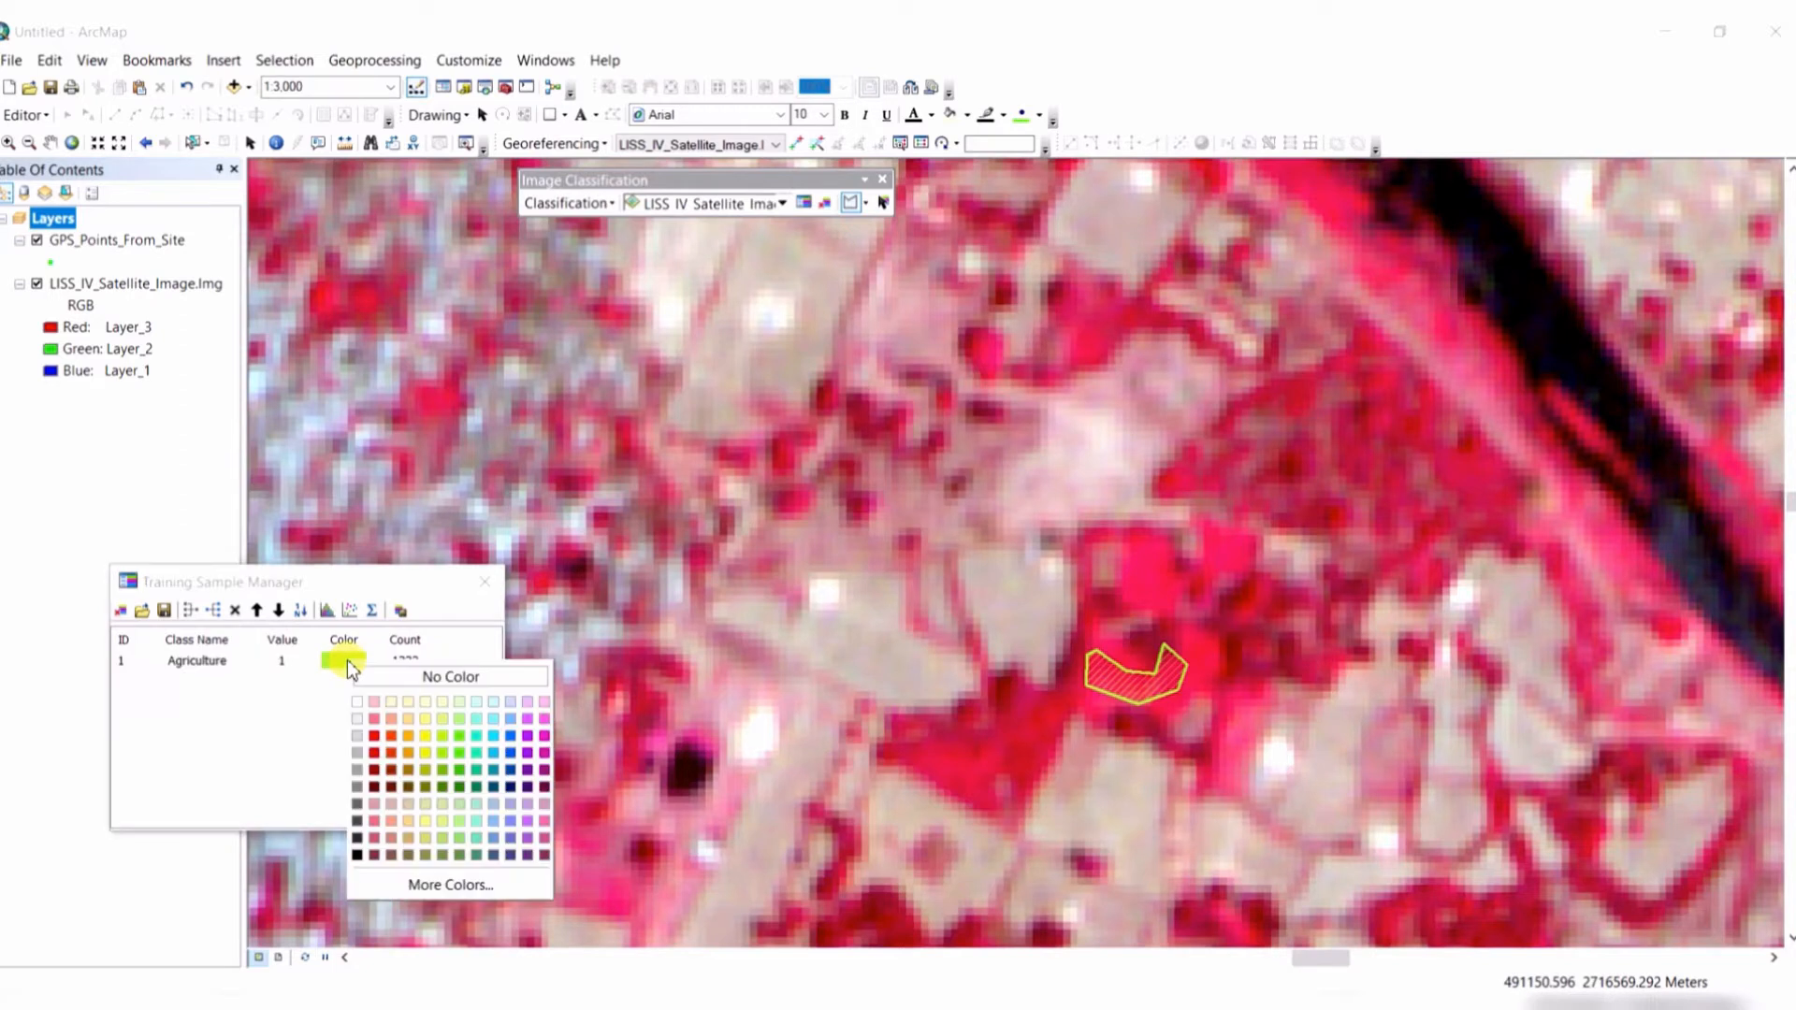
left_click(459, 754)
Draw a small polygon training sample within the dark river water, north-east of the 26 Bridge River point.
left_click_drag(977, 667, 1076, 659)
scroll(1074, 659, "up", 2)
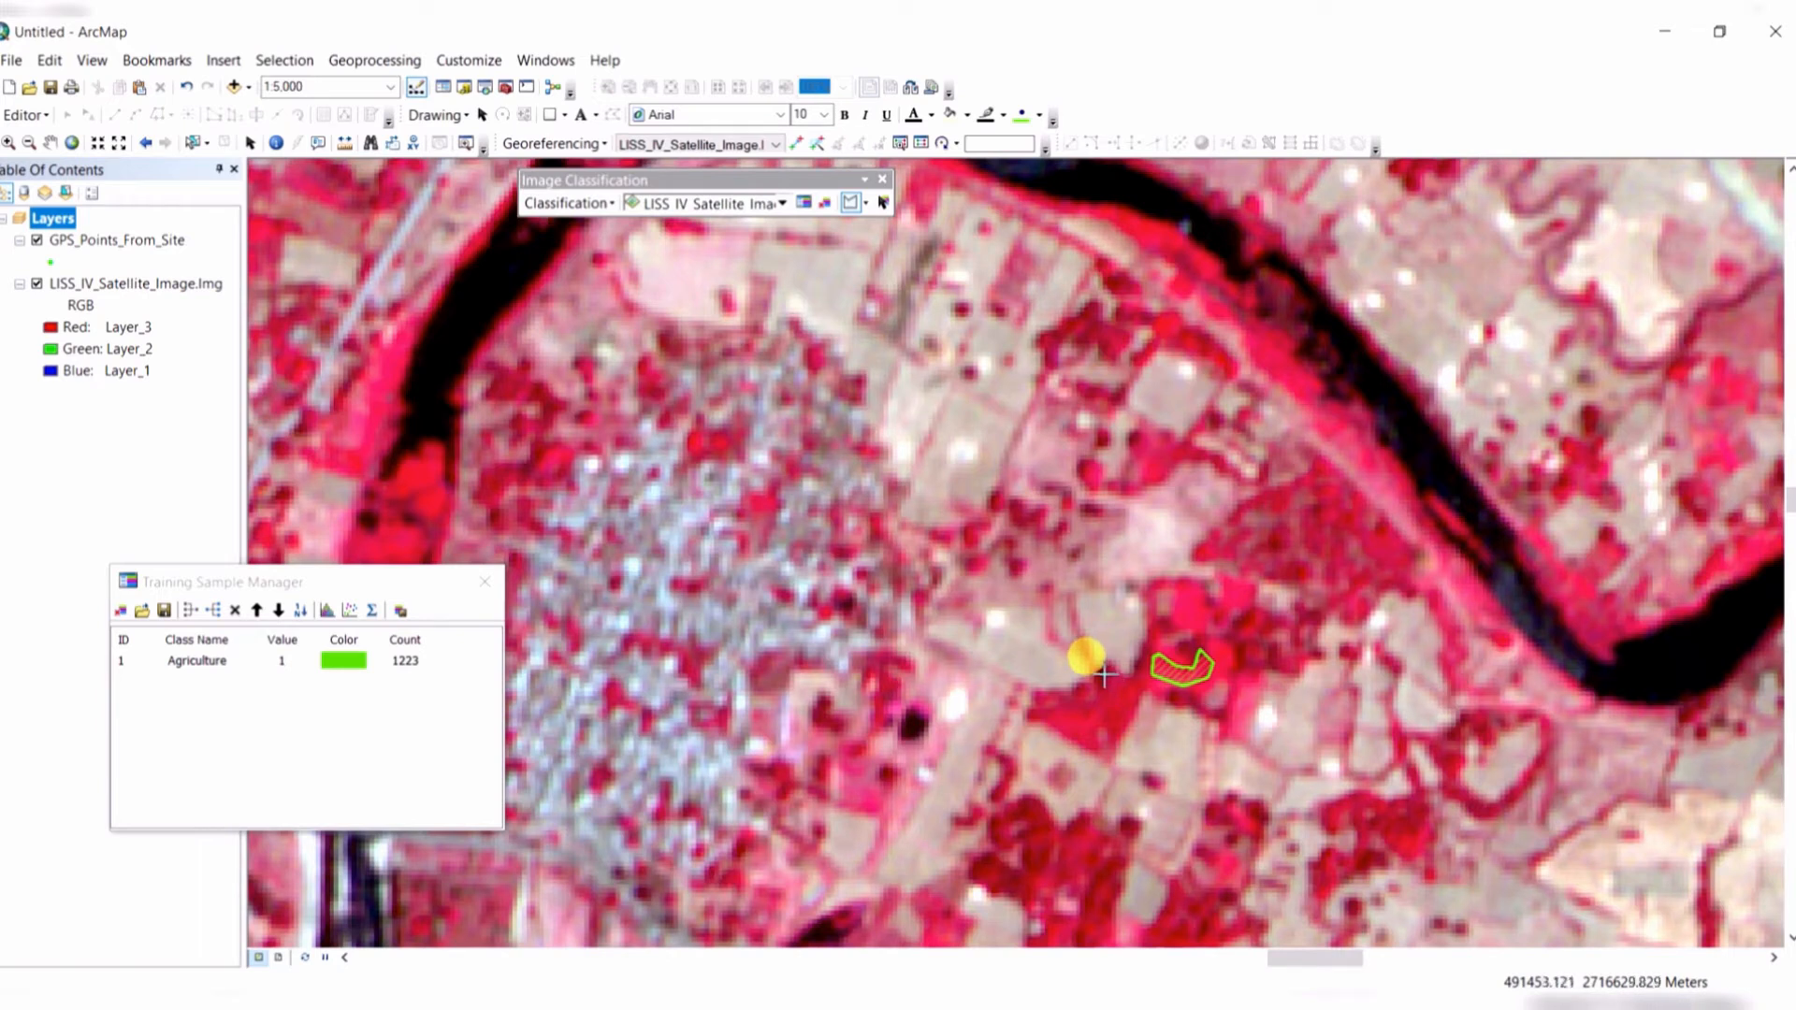
scroll(1103, 671, "up", 2)
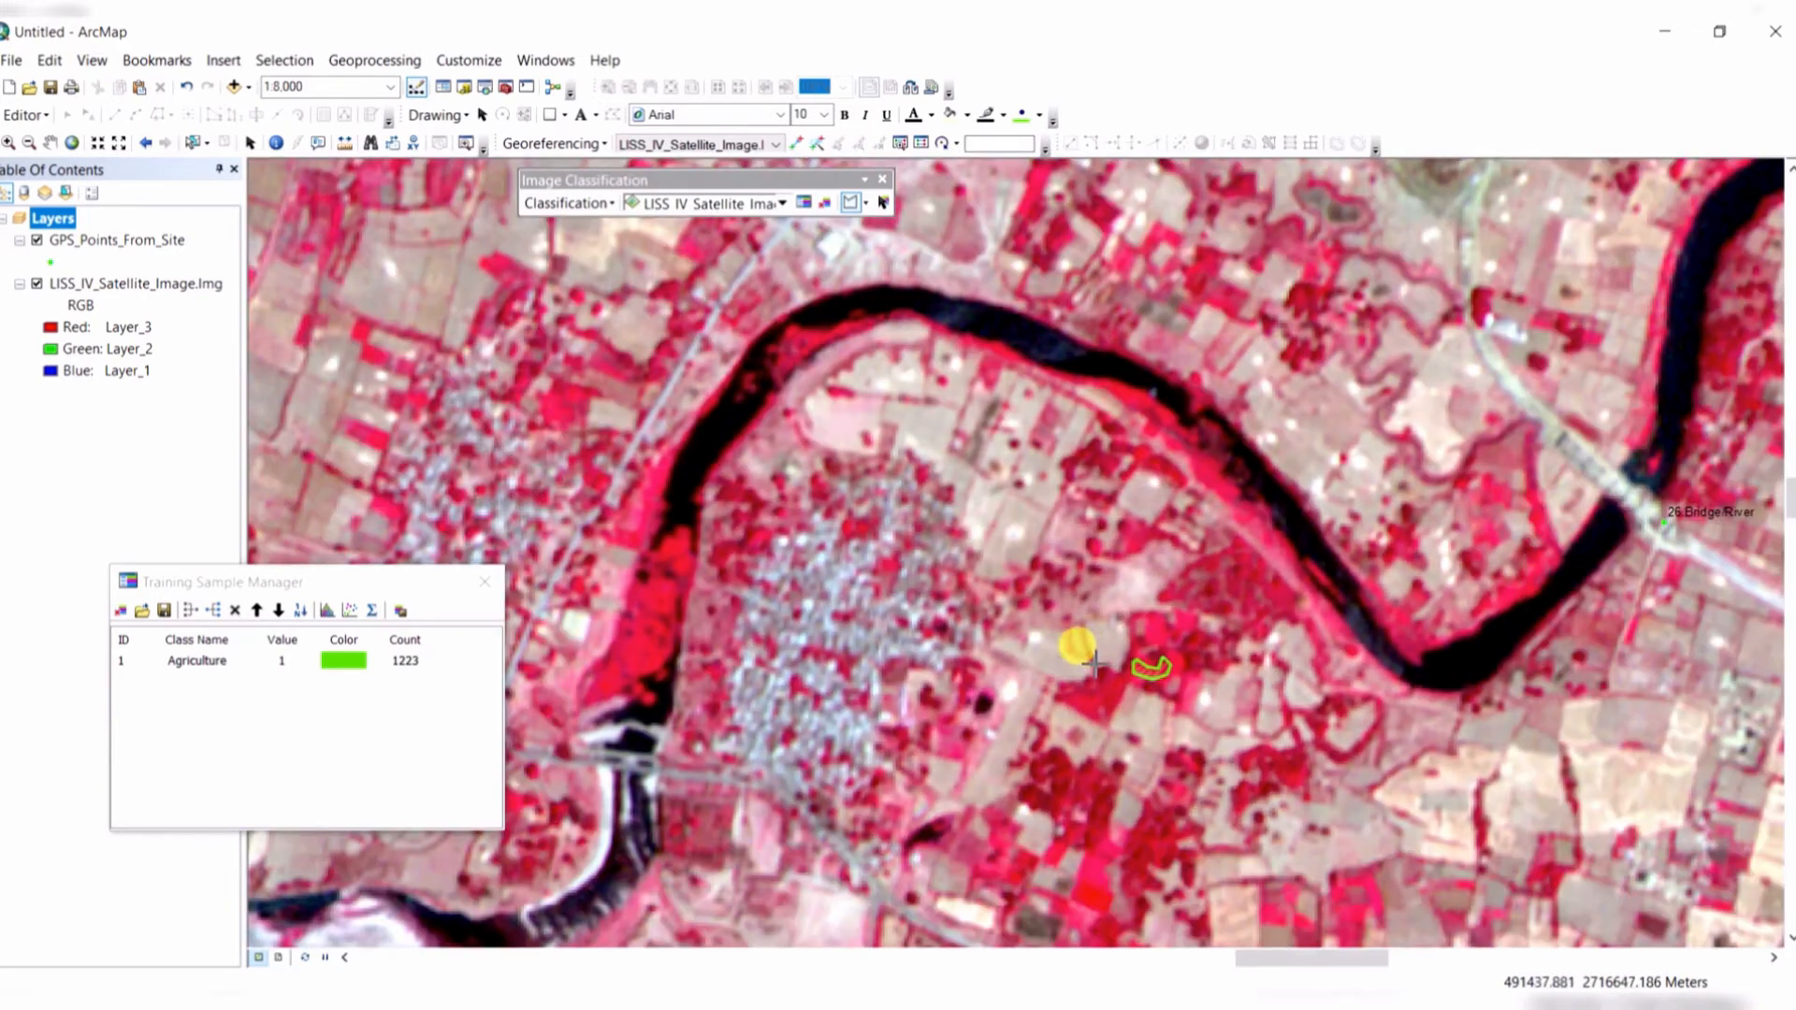
left_click_drag(1322, 643, 984, 707)
left_click_drag(1341, 463, 912, 538)
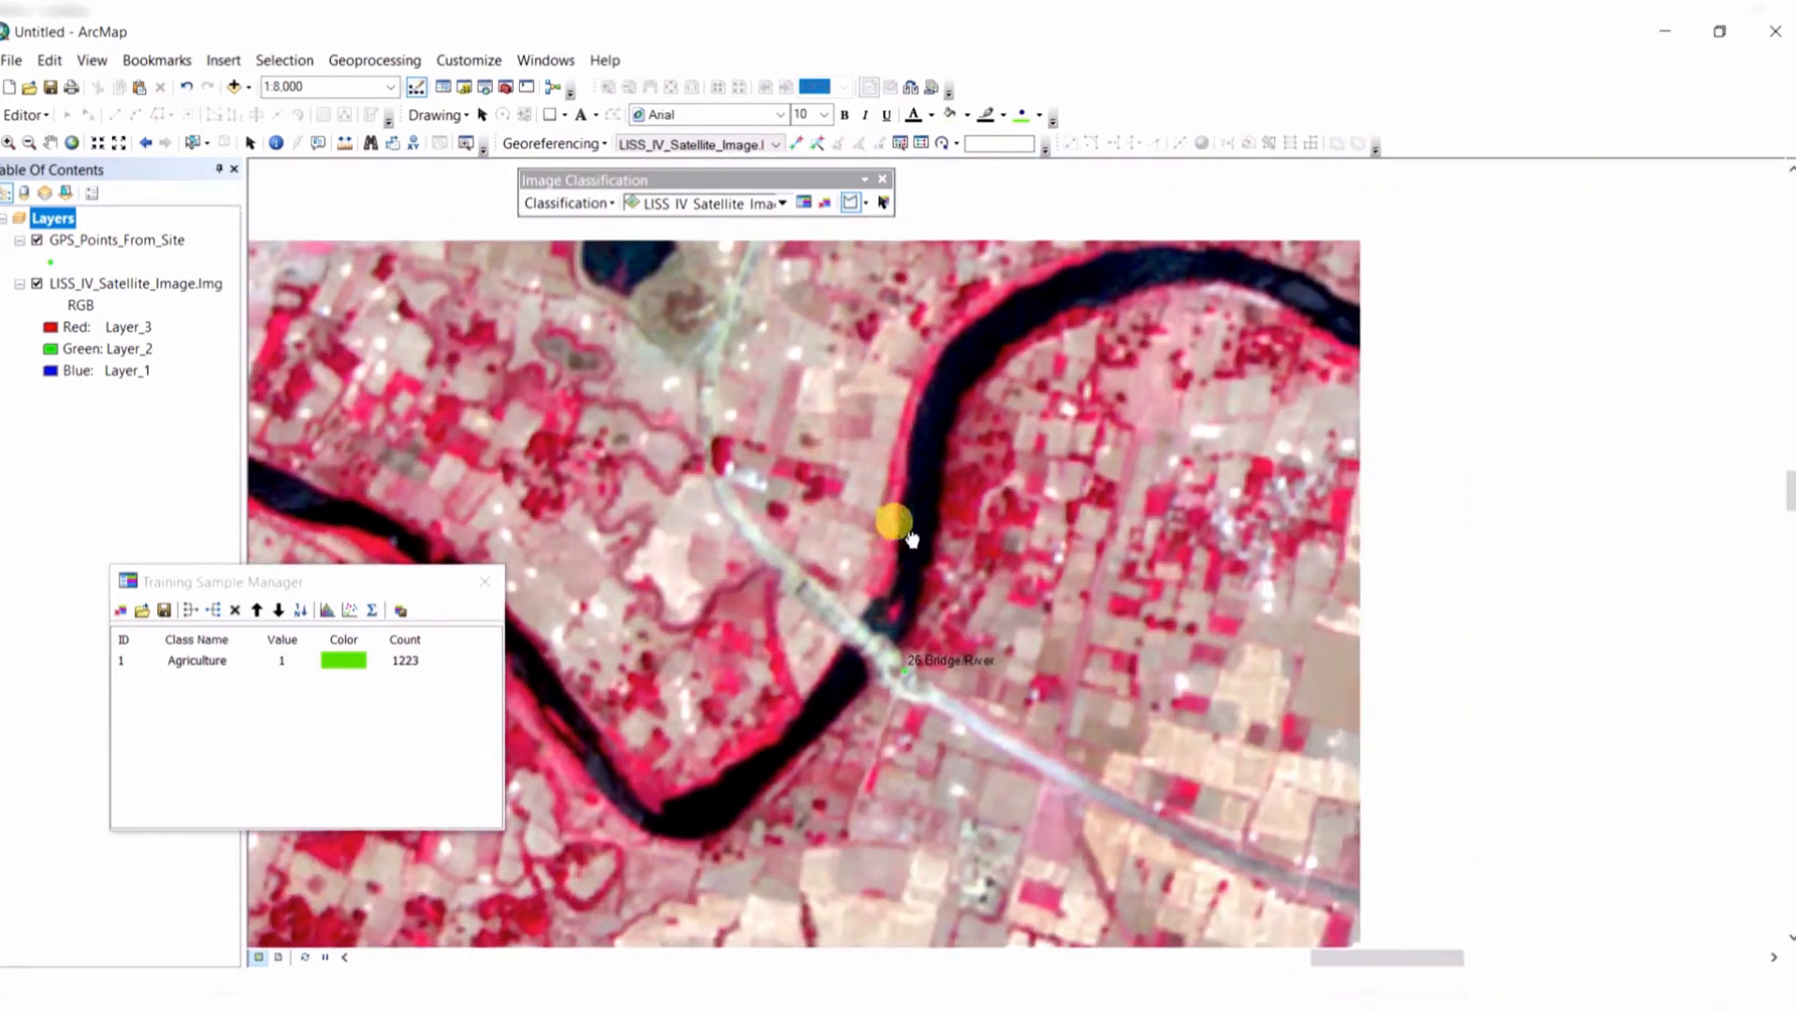
scroll(746, 485, "down", 2)
scroll(889, 597, "down", 2)
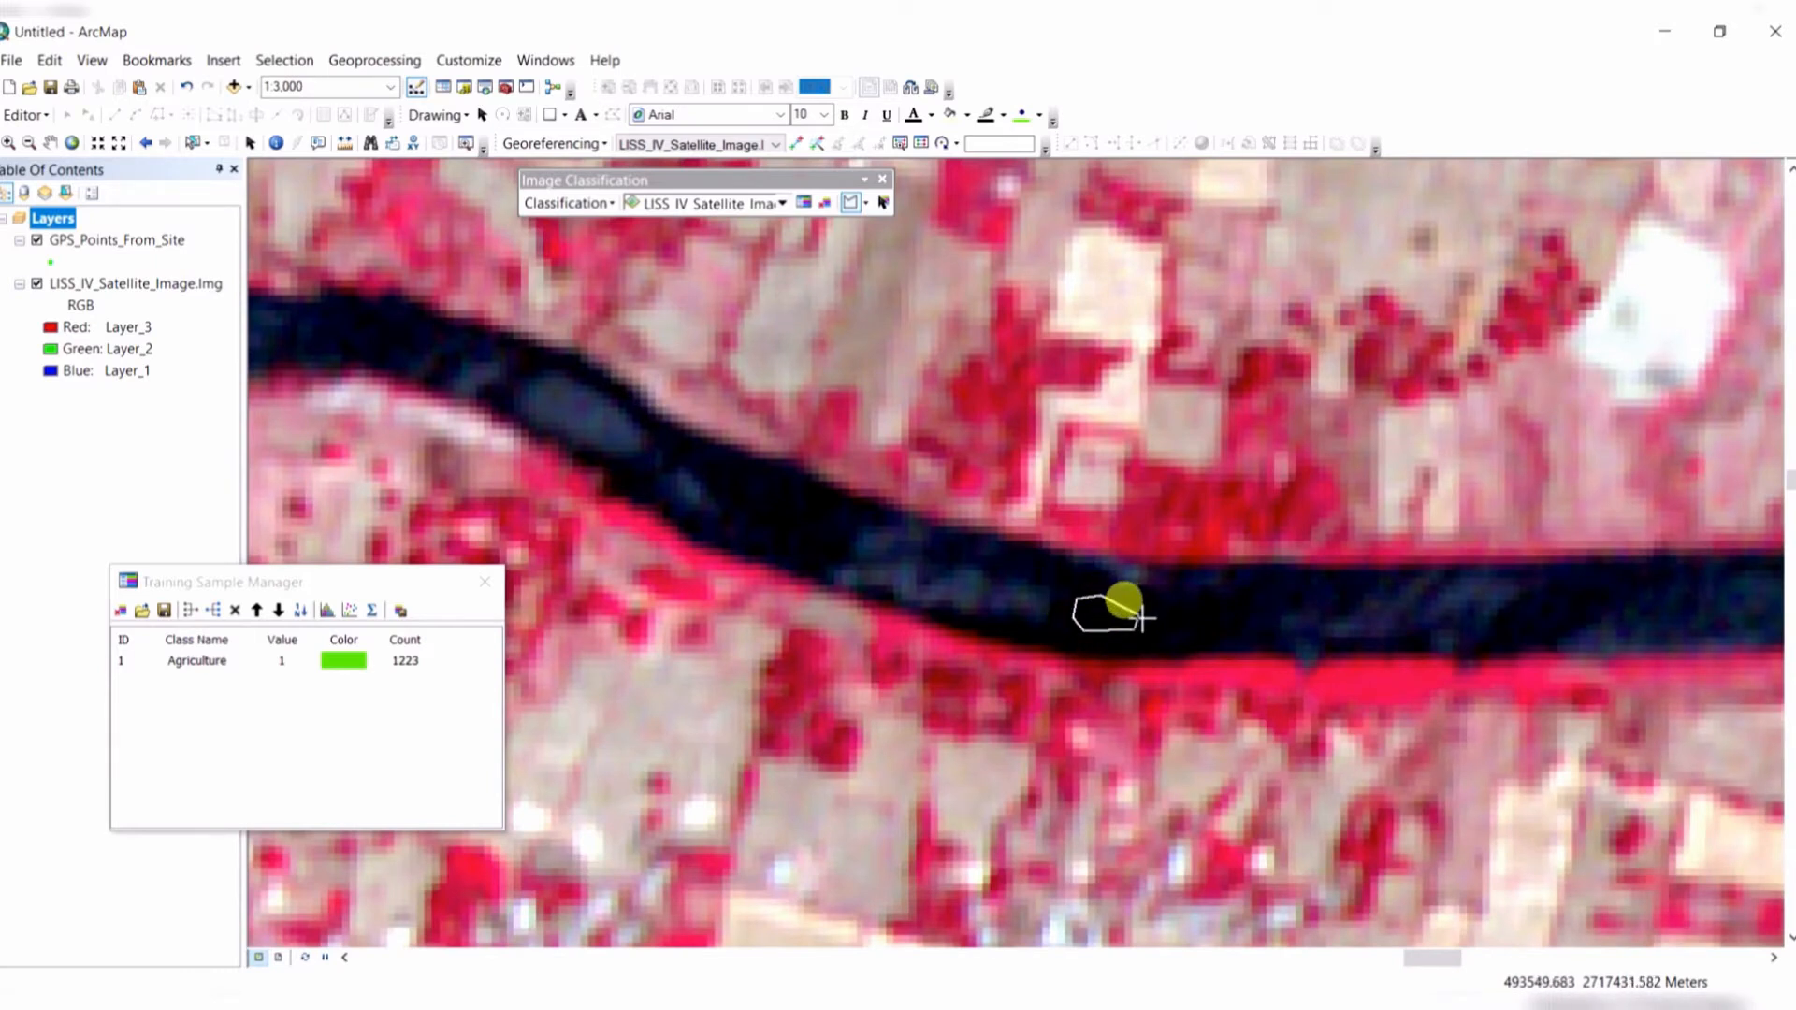
double_click(1142, 617)
Draw a small polygon training sample inside the light blue pond north of the river, just west of the diagonal road.
scroll(1137, 642, "up", 5)
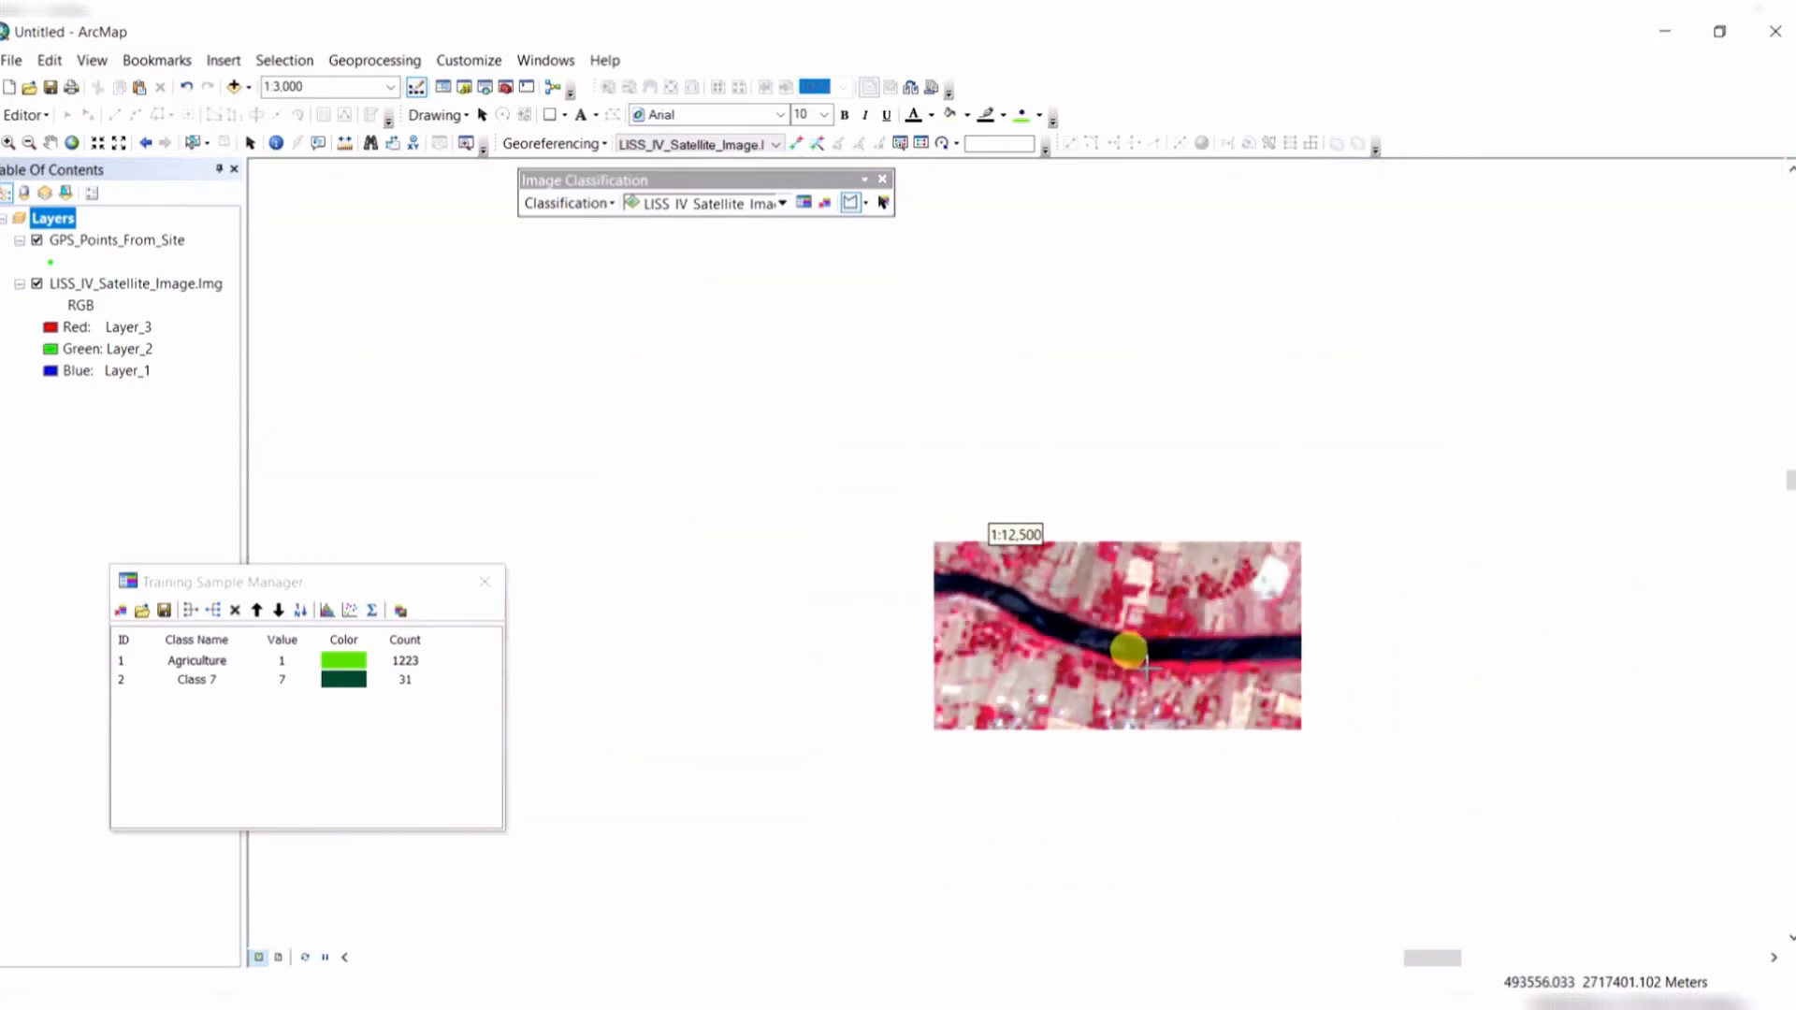
scroll(1197, 659, "up", 2)
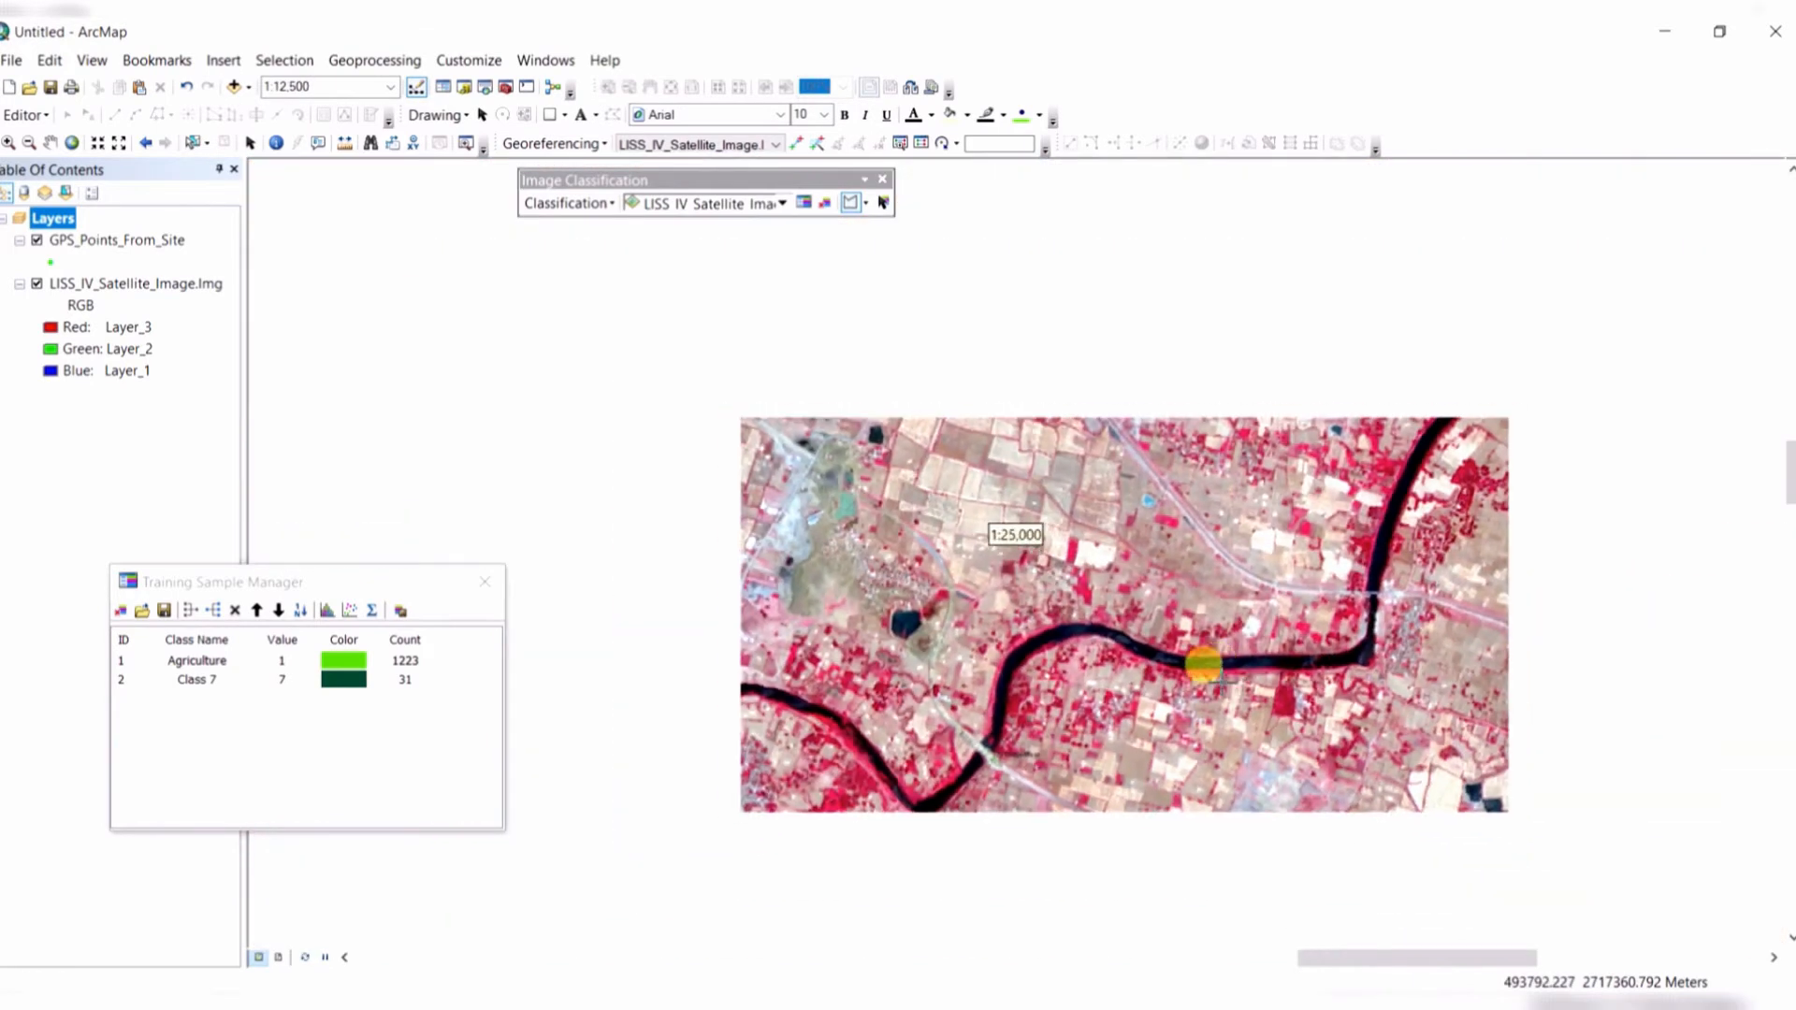
scroll(1136, 512, "down", 2)
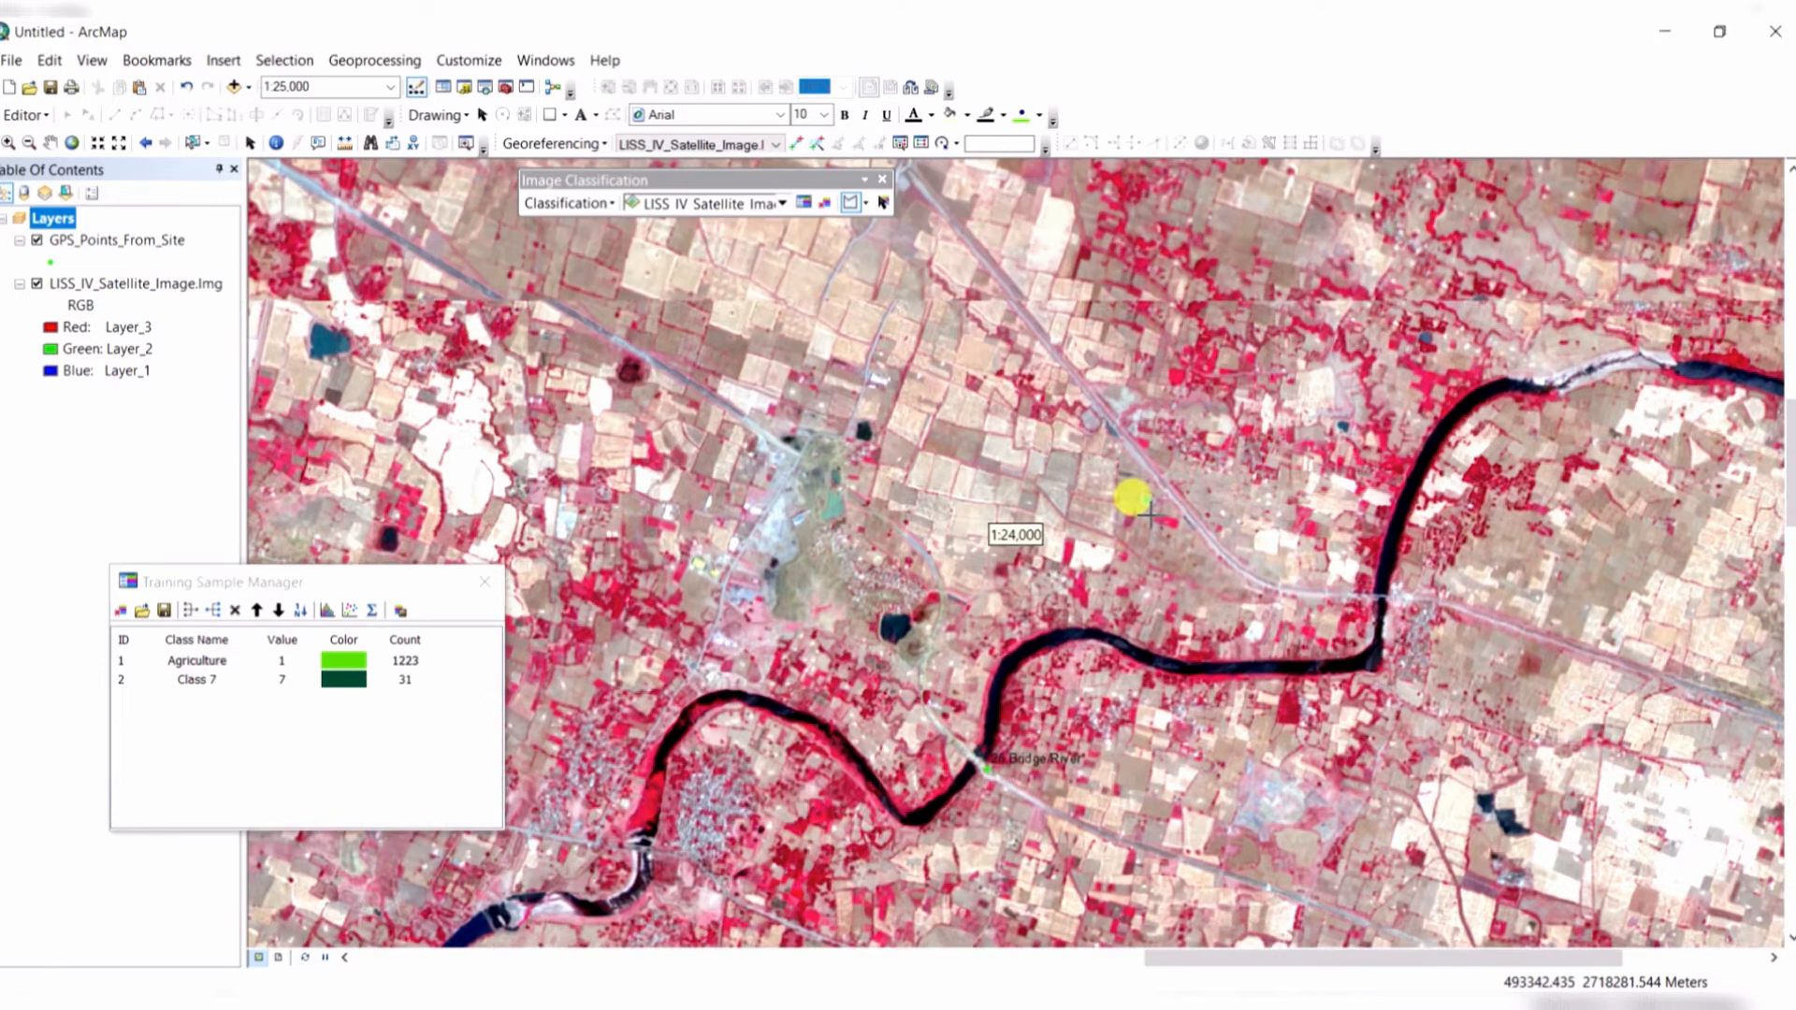
scroll(1150, 510, "down", 4)
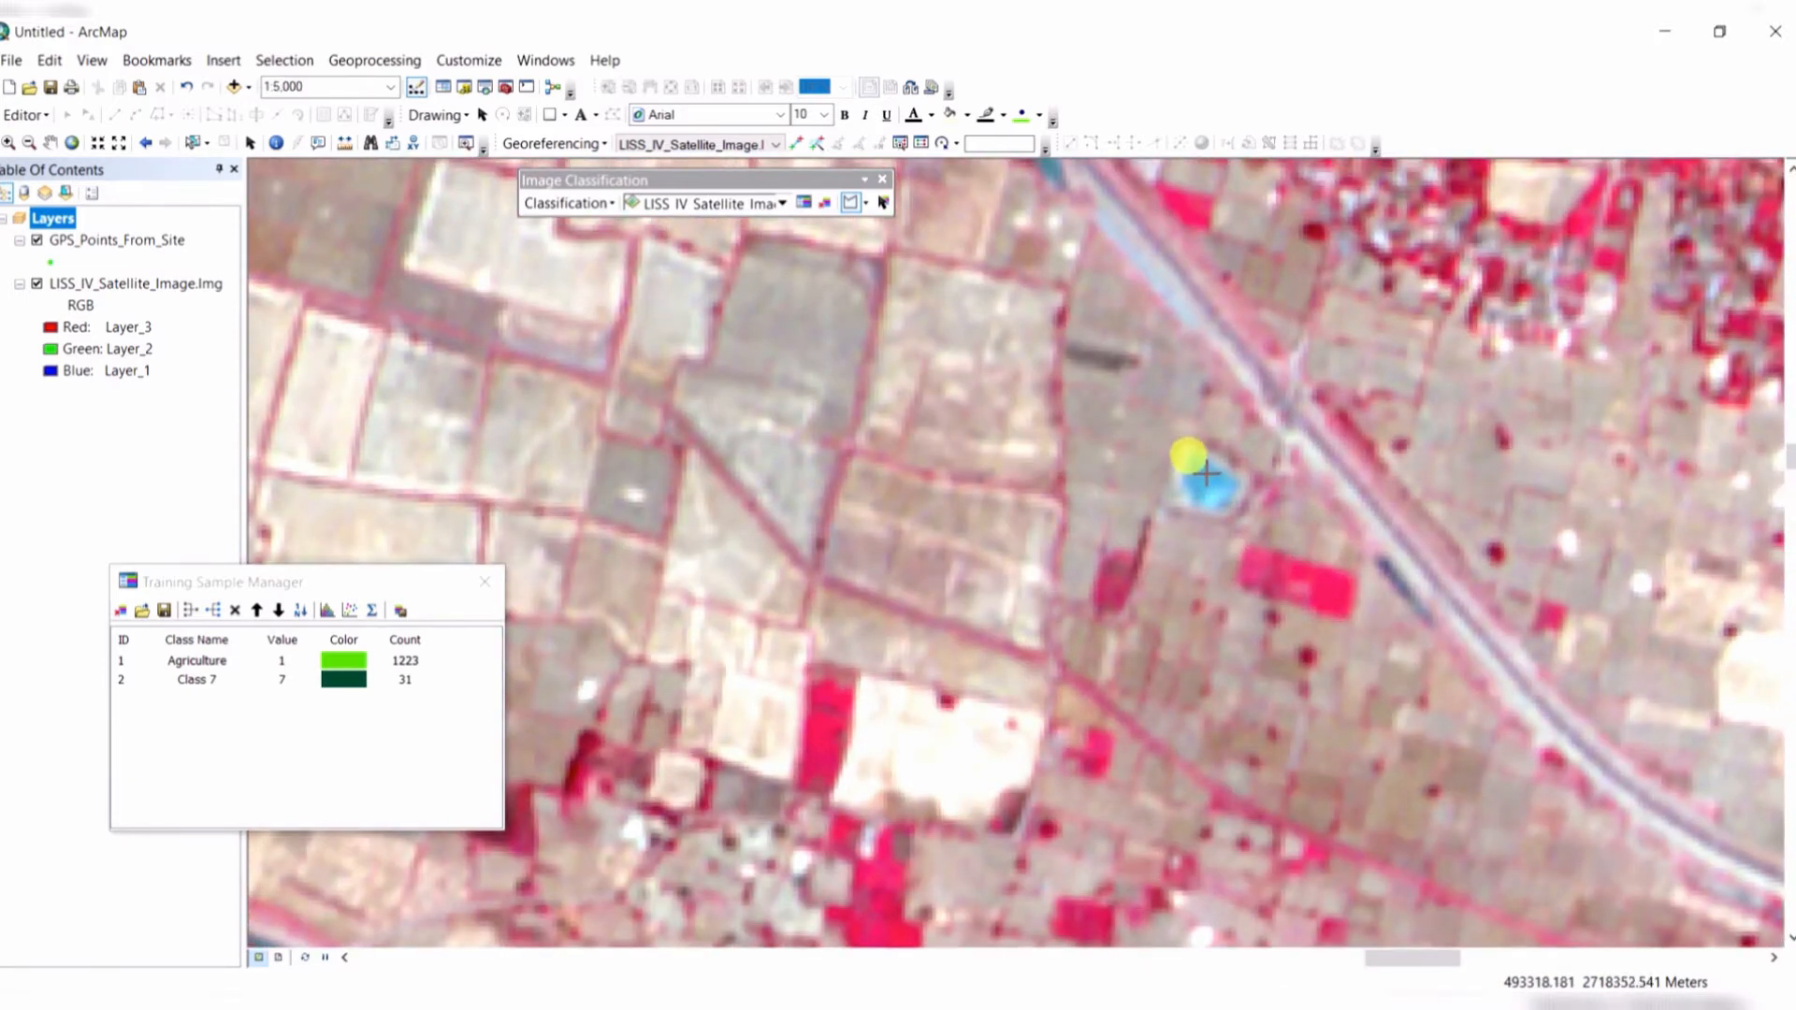
scroll(1216, 494, "down", 2)
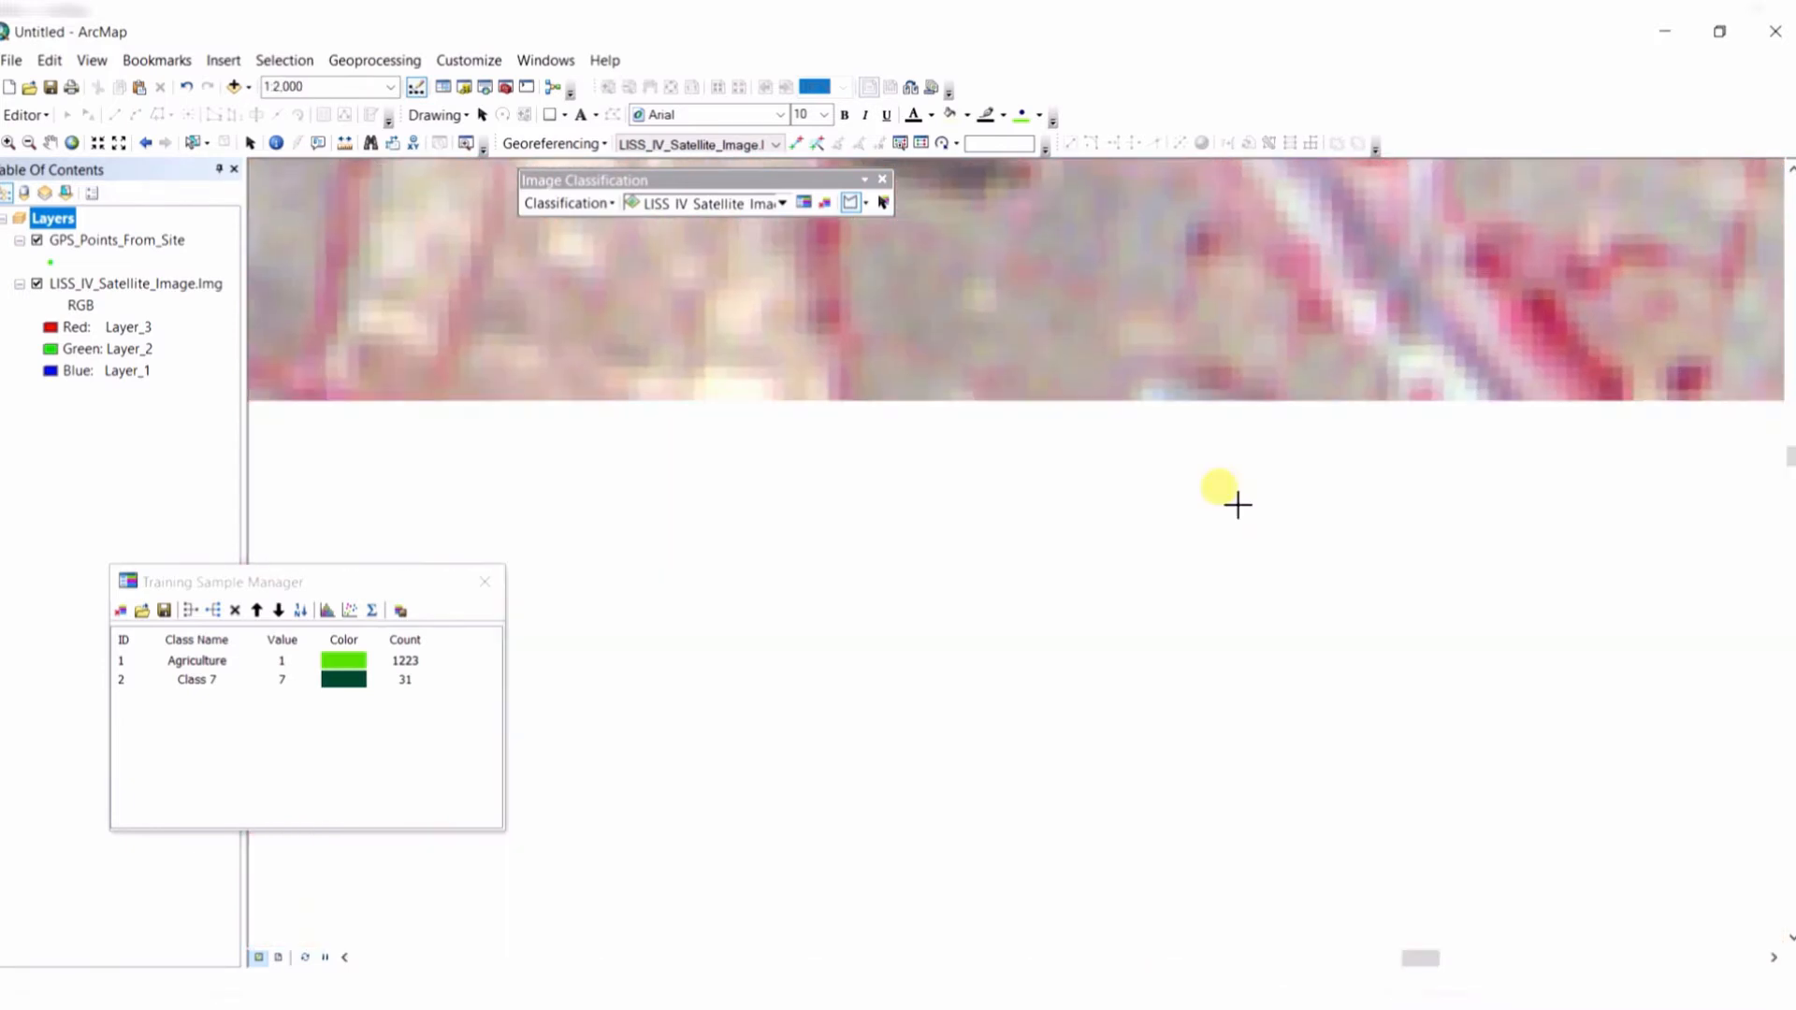
left_click(1254, 480)
left_click(1244, 502)
left_click(1223, 512)
left_click(1187, 508)
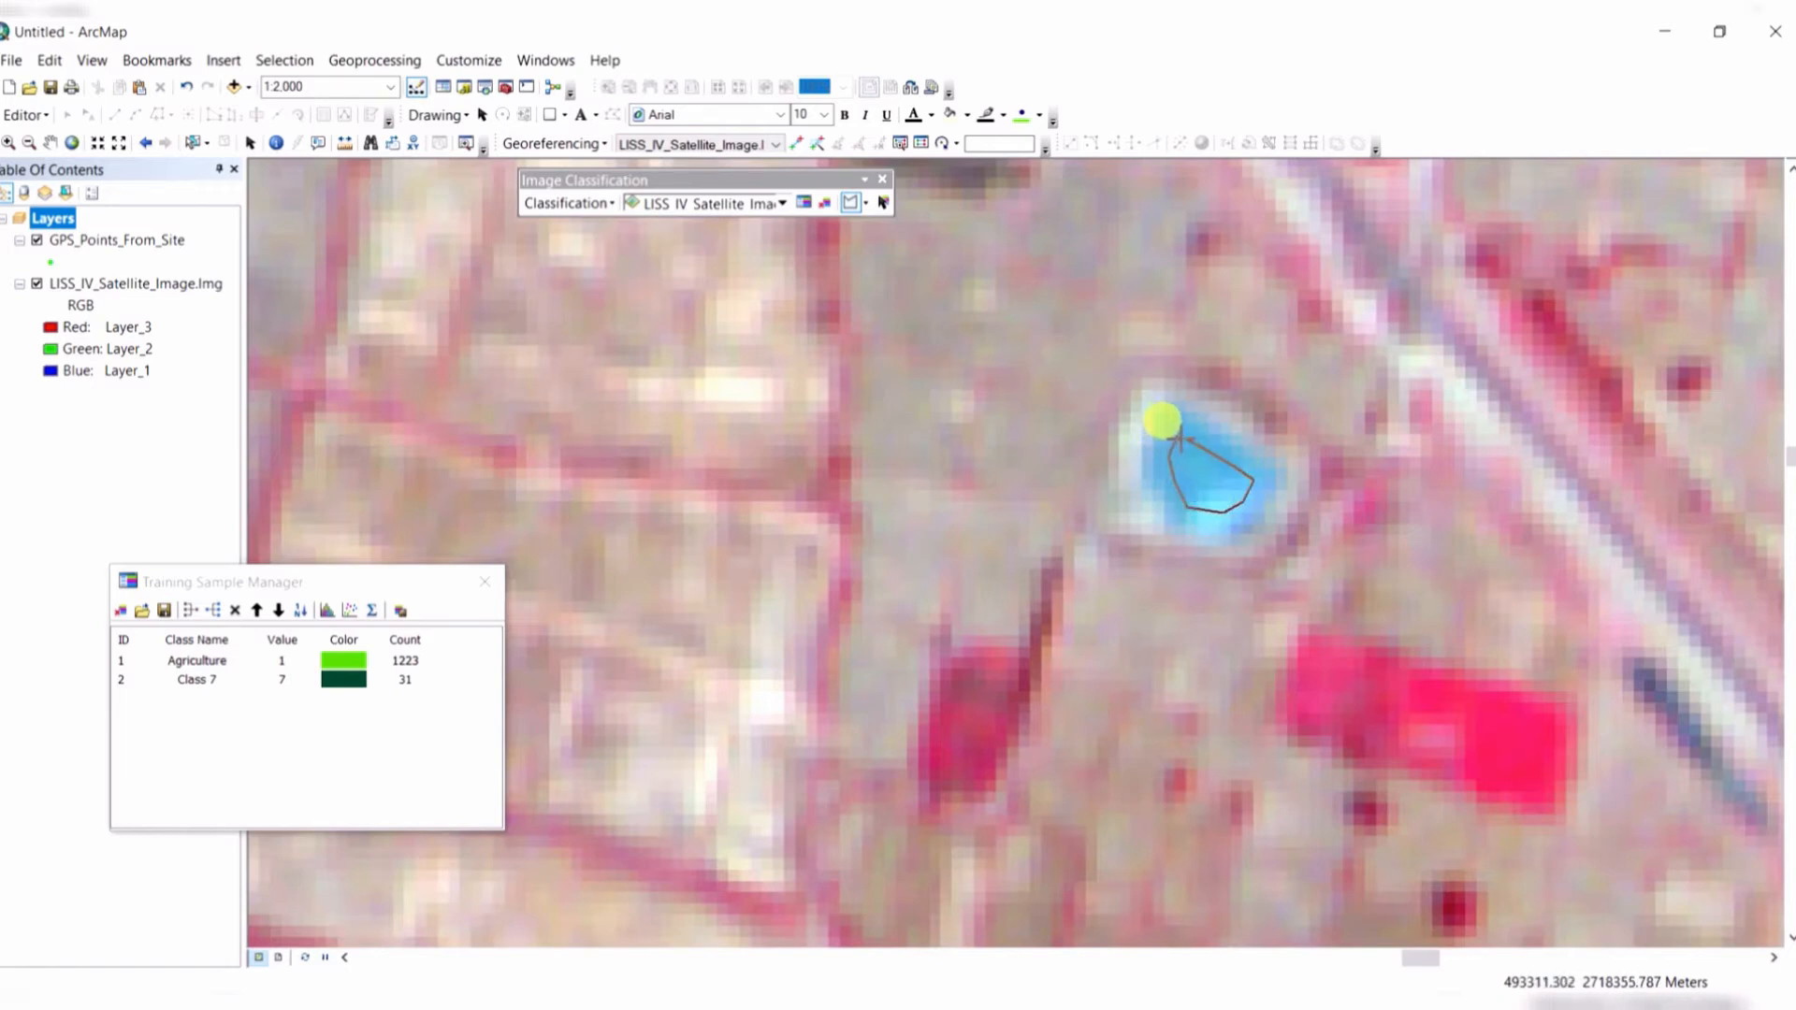
double_click(1165, 426)
Draw a polygon training sample inside the black pond north-east of the Railway Crossing in City point, west of the brown triangular field.
scroll(1223, 562, "up", 4)
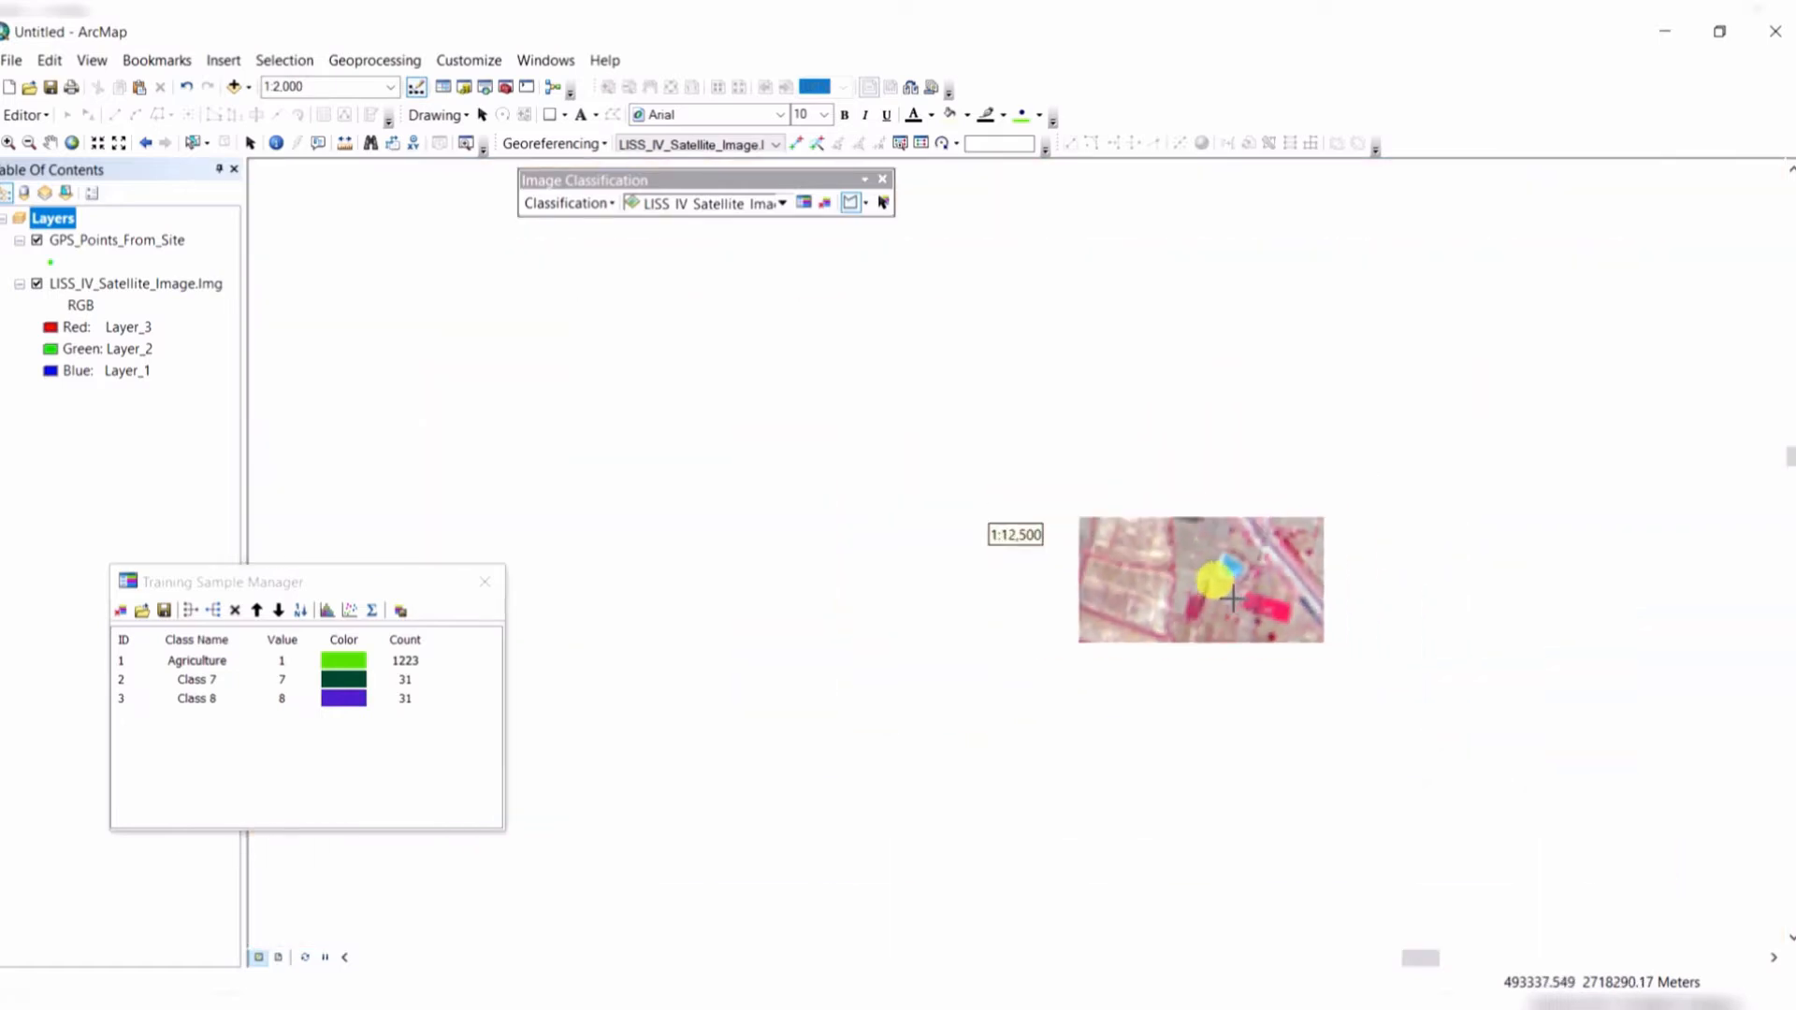
scroll(776, 711, "up", 1)
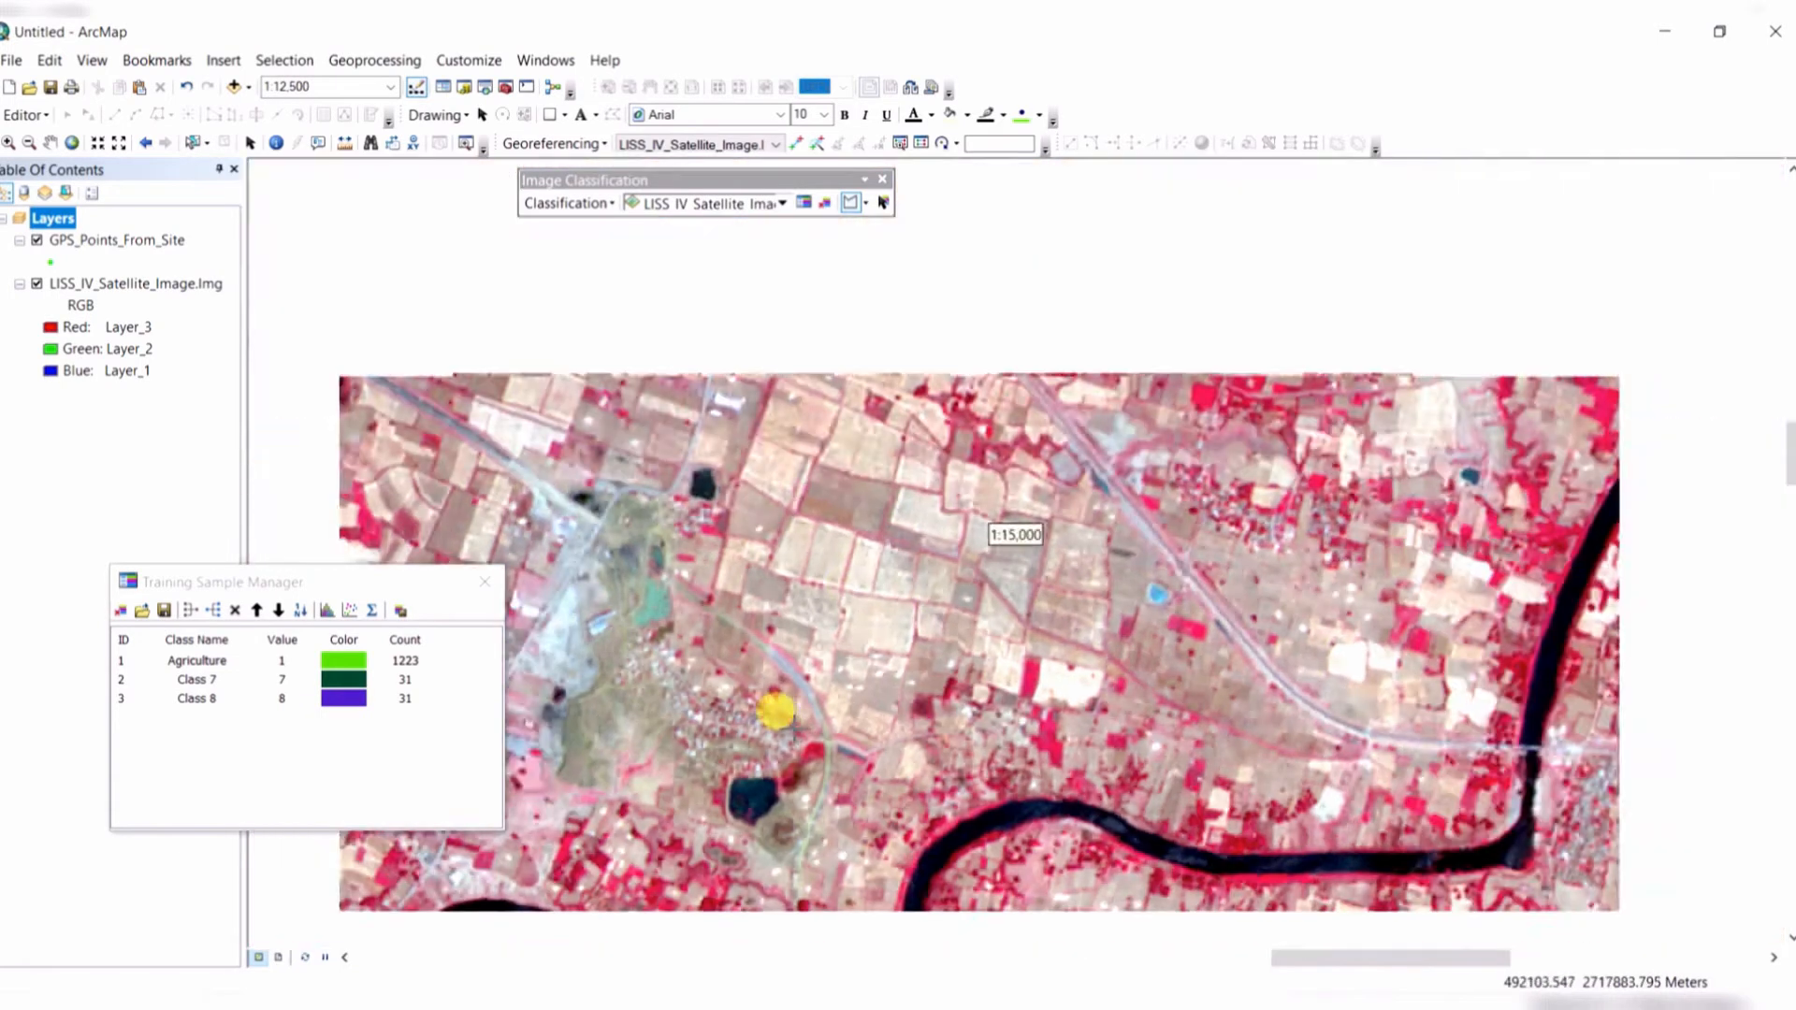
scroll(775, 711, "up", 5)
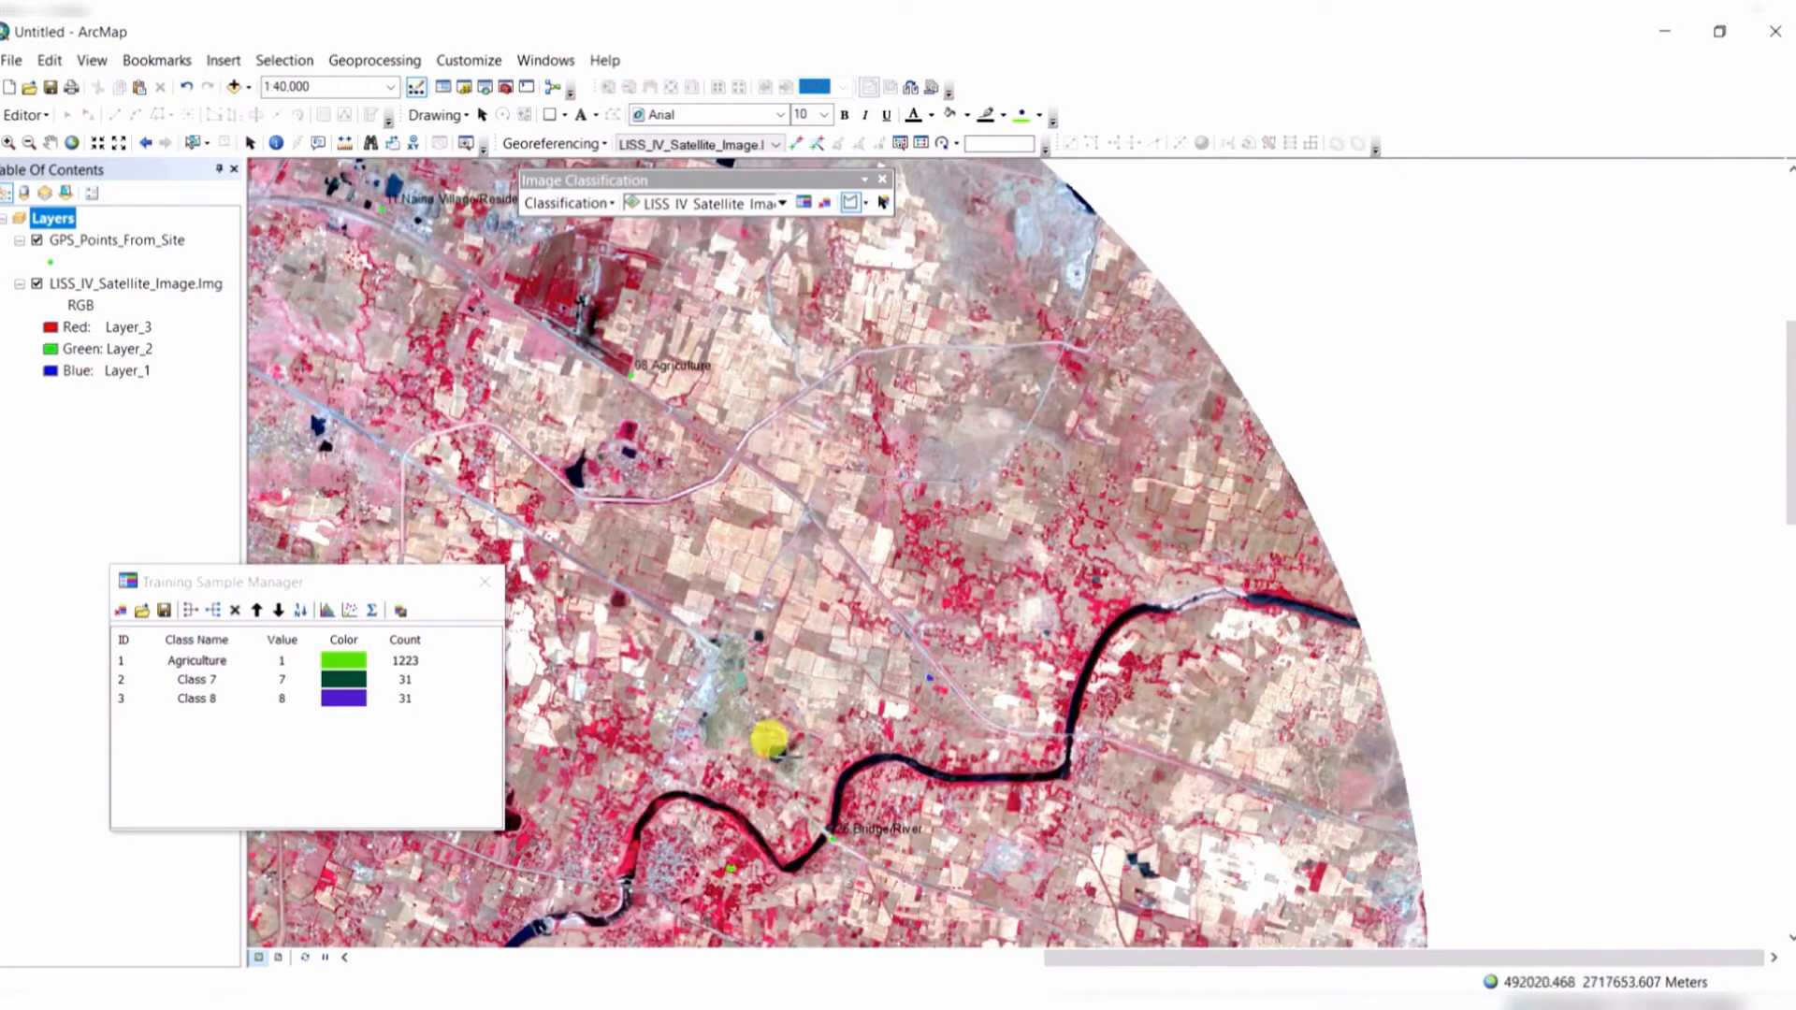
left_click_drag(601, 421, 1103, 550)
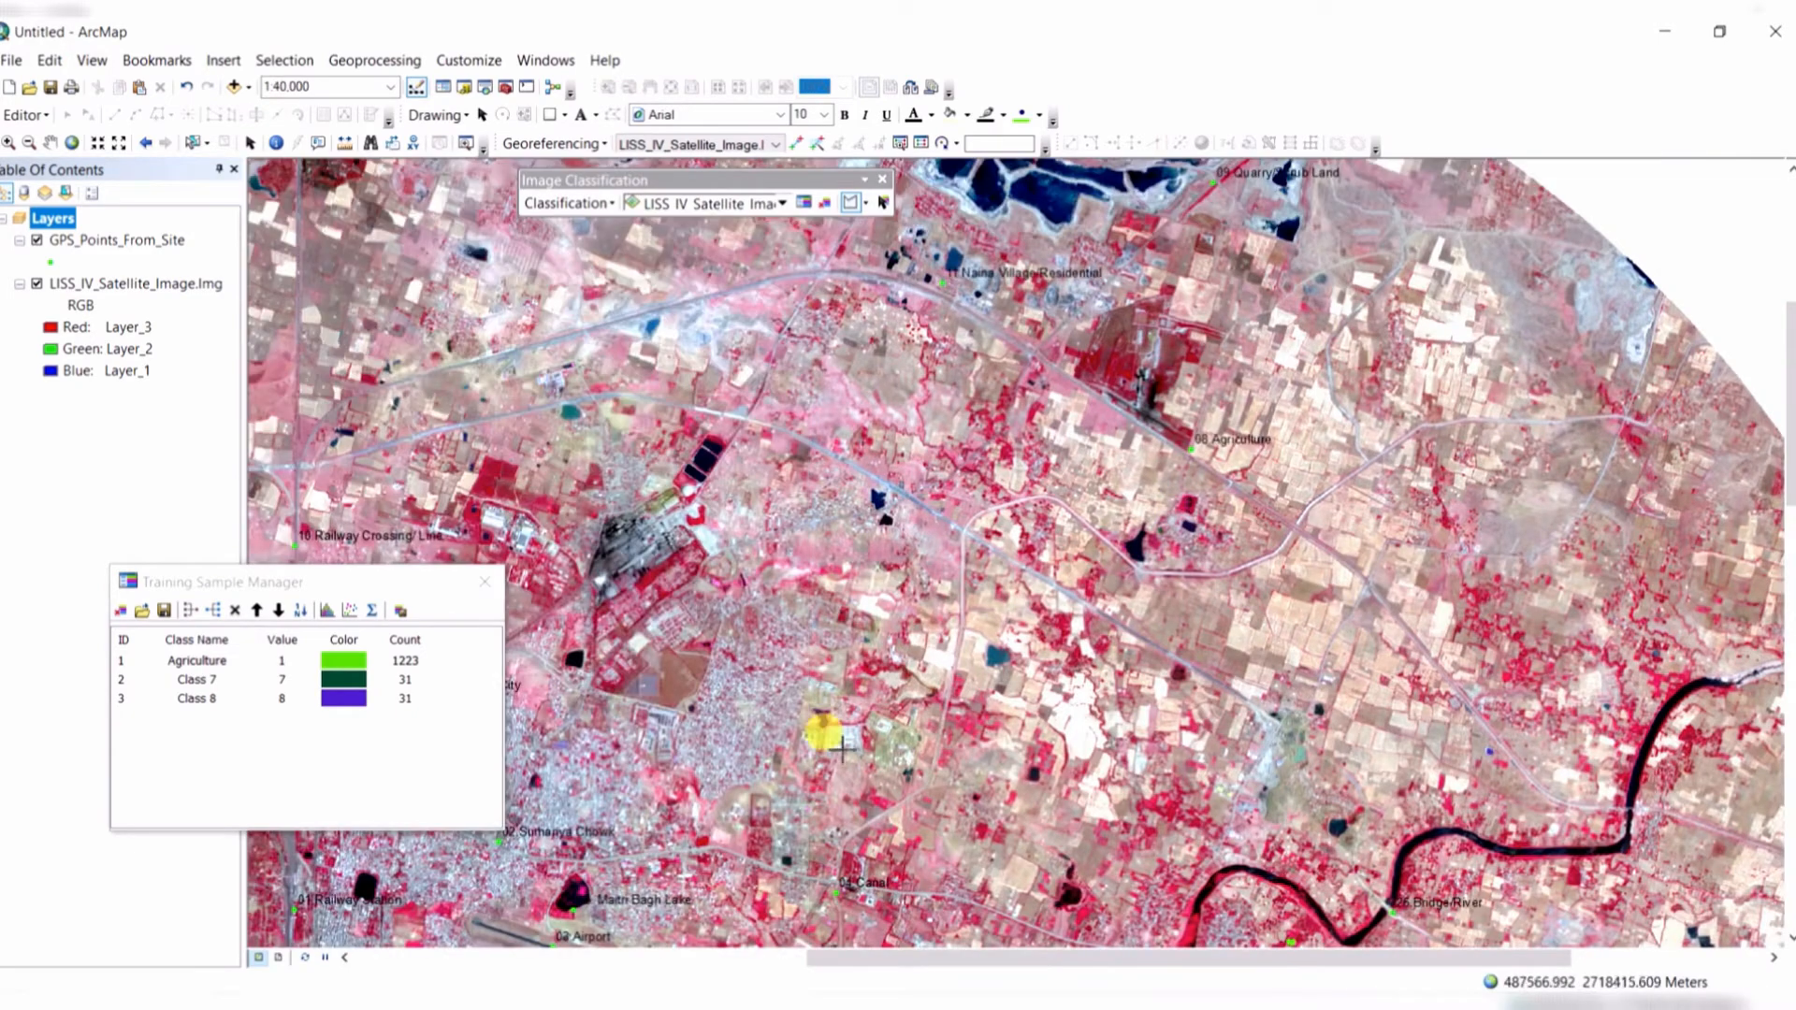
left_click_drag(719, 706, 1091, 530)
scroll(933, 510, "down", 1)
scroll(934, 511, "down", 5)
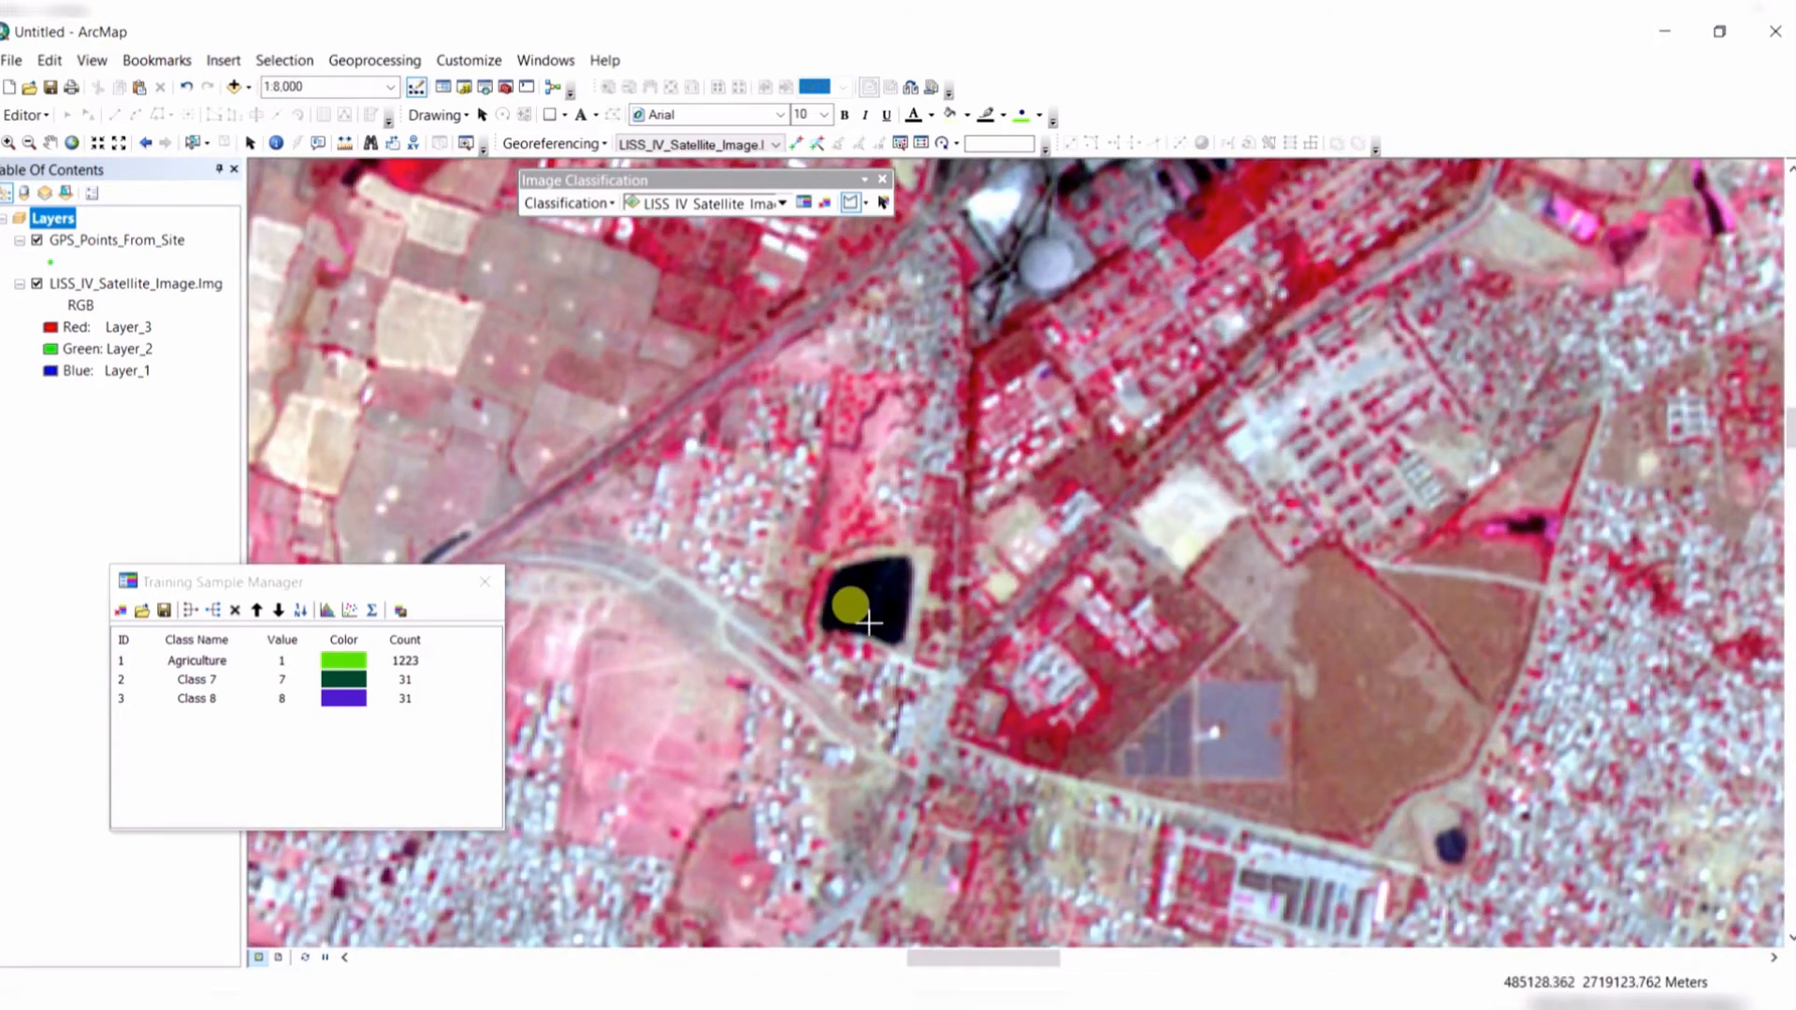
scroll(867, 622, "down", 3)
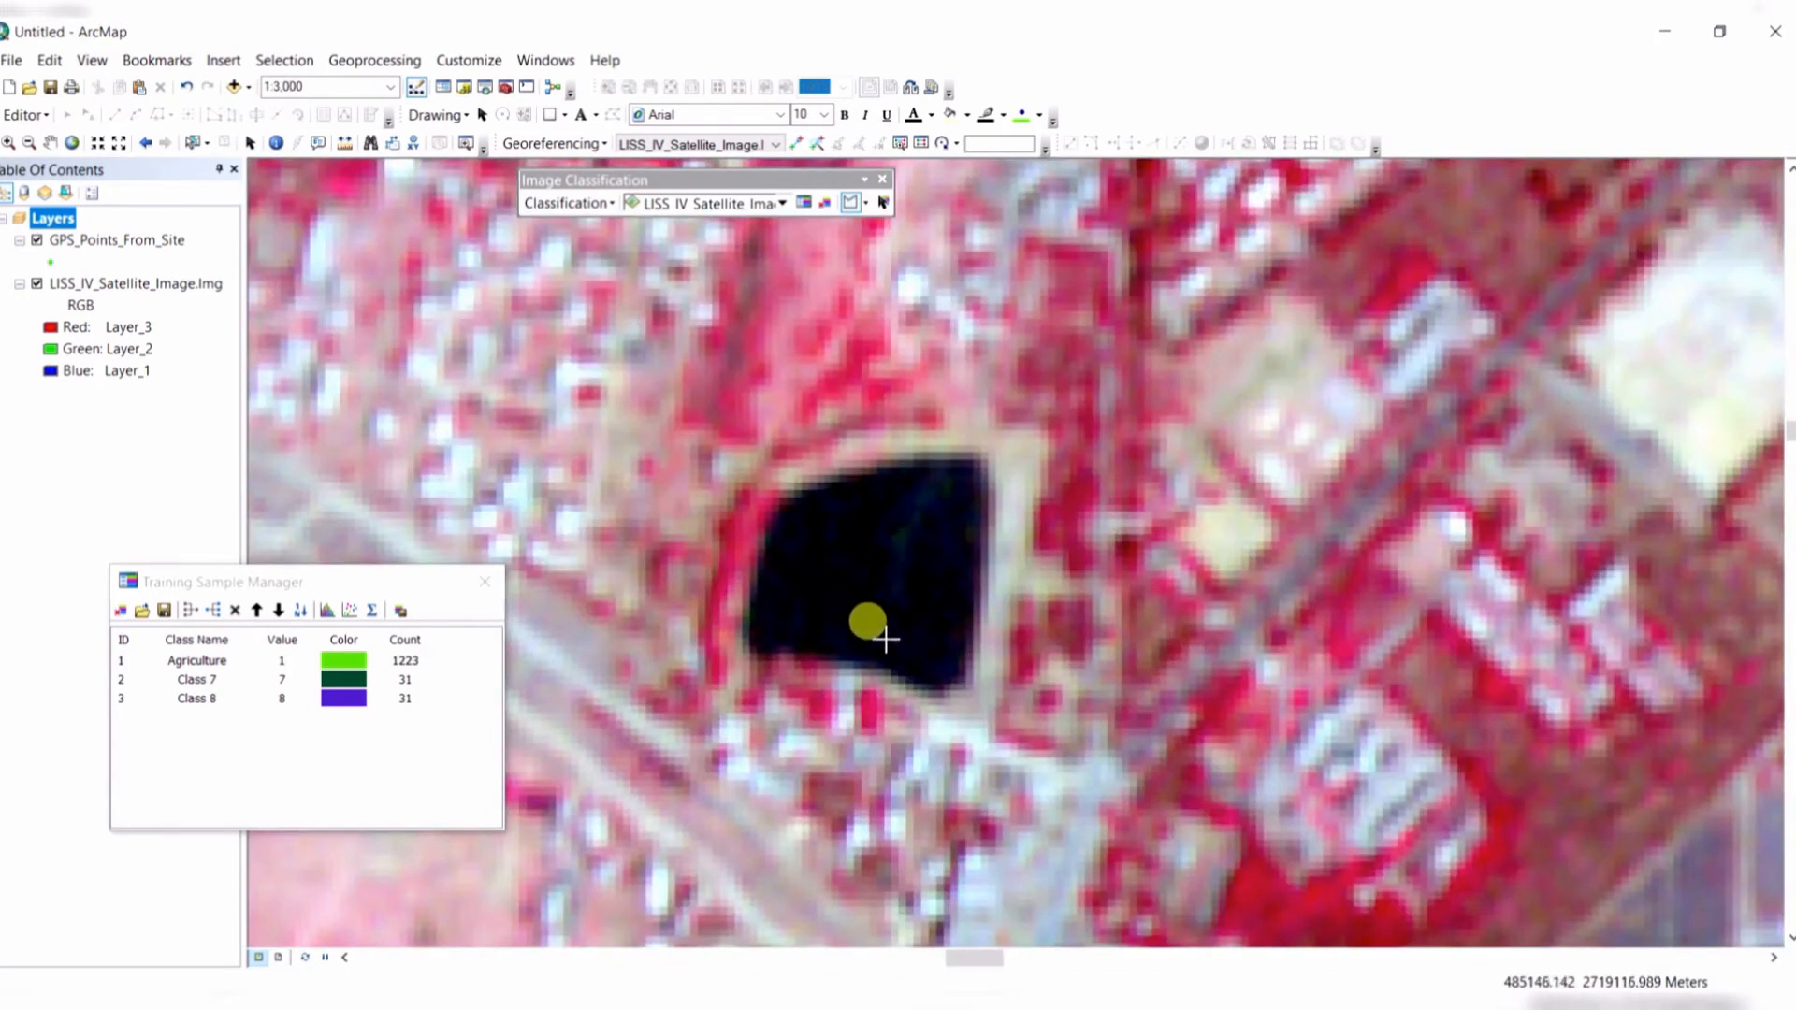
mouse_move(853, 640)
left_mouse_down()
mouse_move(793, 619)
mouse_move(808, 546)
mouse_move(900, 619)
left_mouse_up()
Draw a polygon training sample inside the teal pond just south of the highway, north-east of the 10 Railway Crossing Line point.
scroll(963, 666, "up", 5)
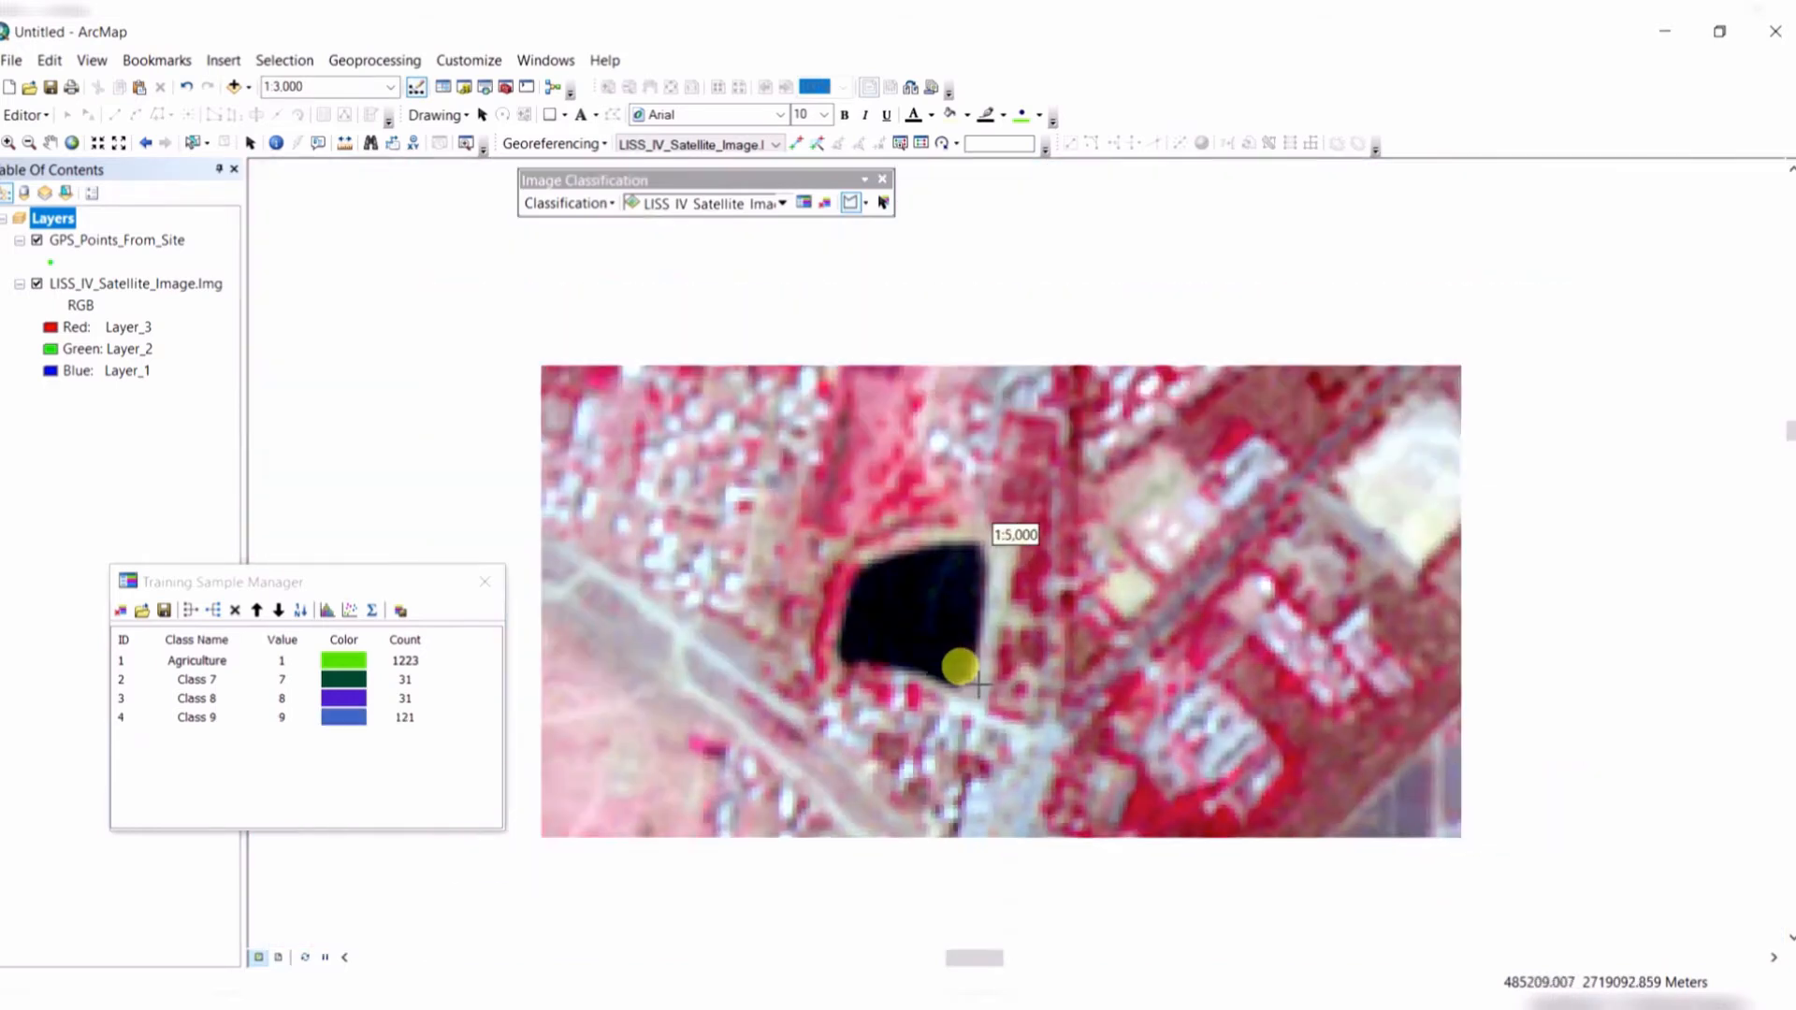
scroll(973, 692, "up", 2)
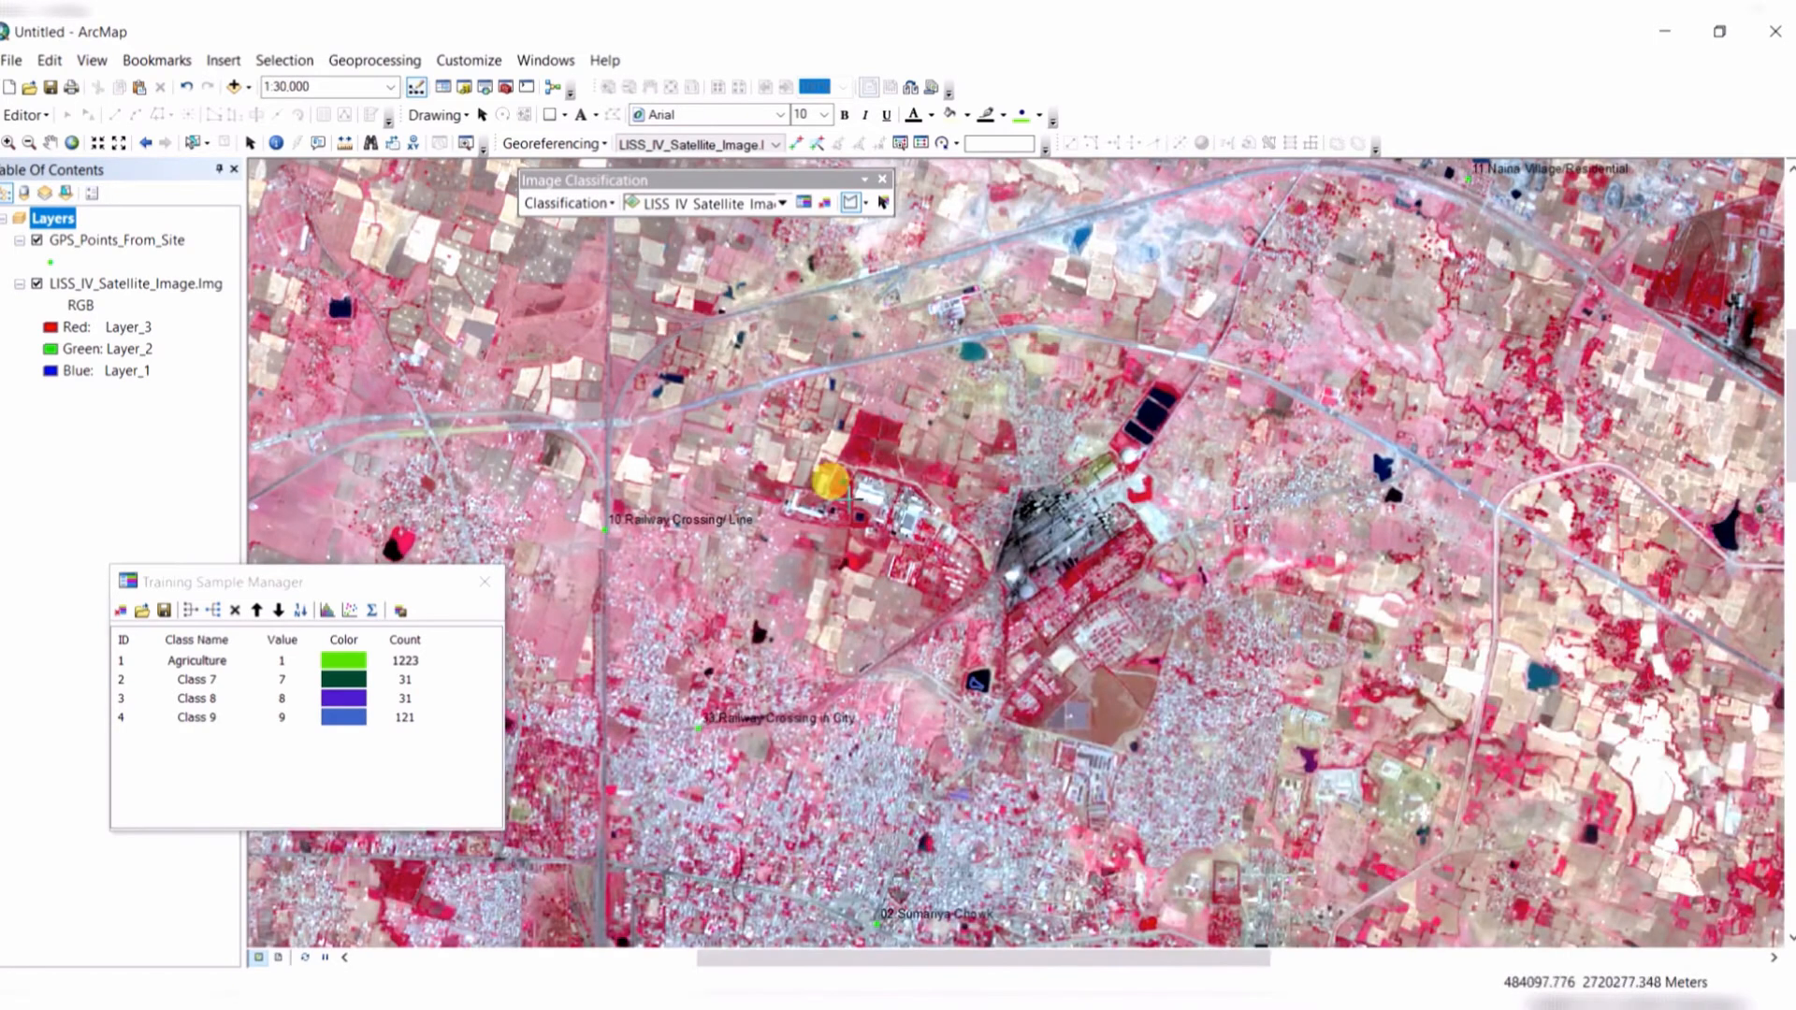
left_click_drag(919, 449, 1086, 665)
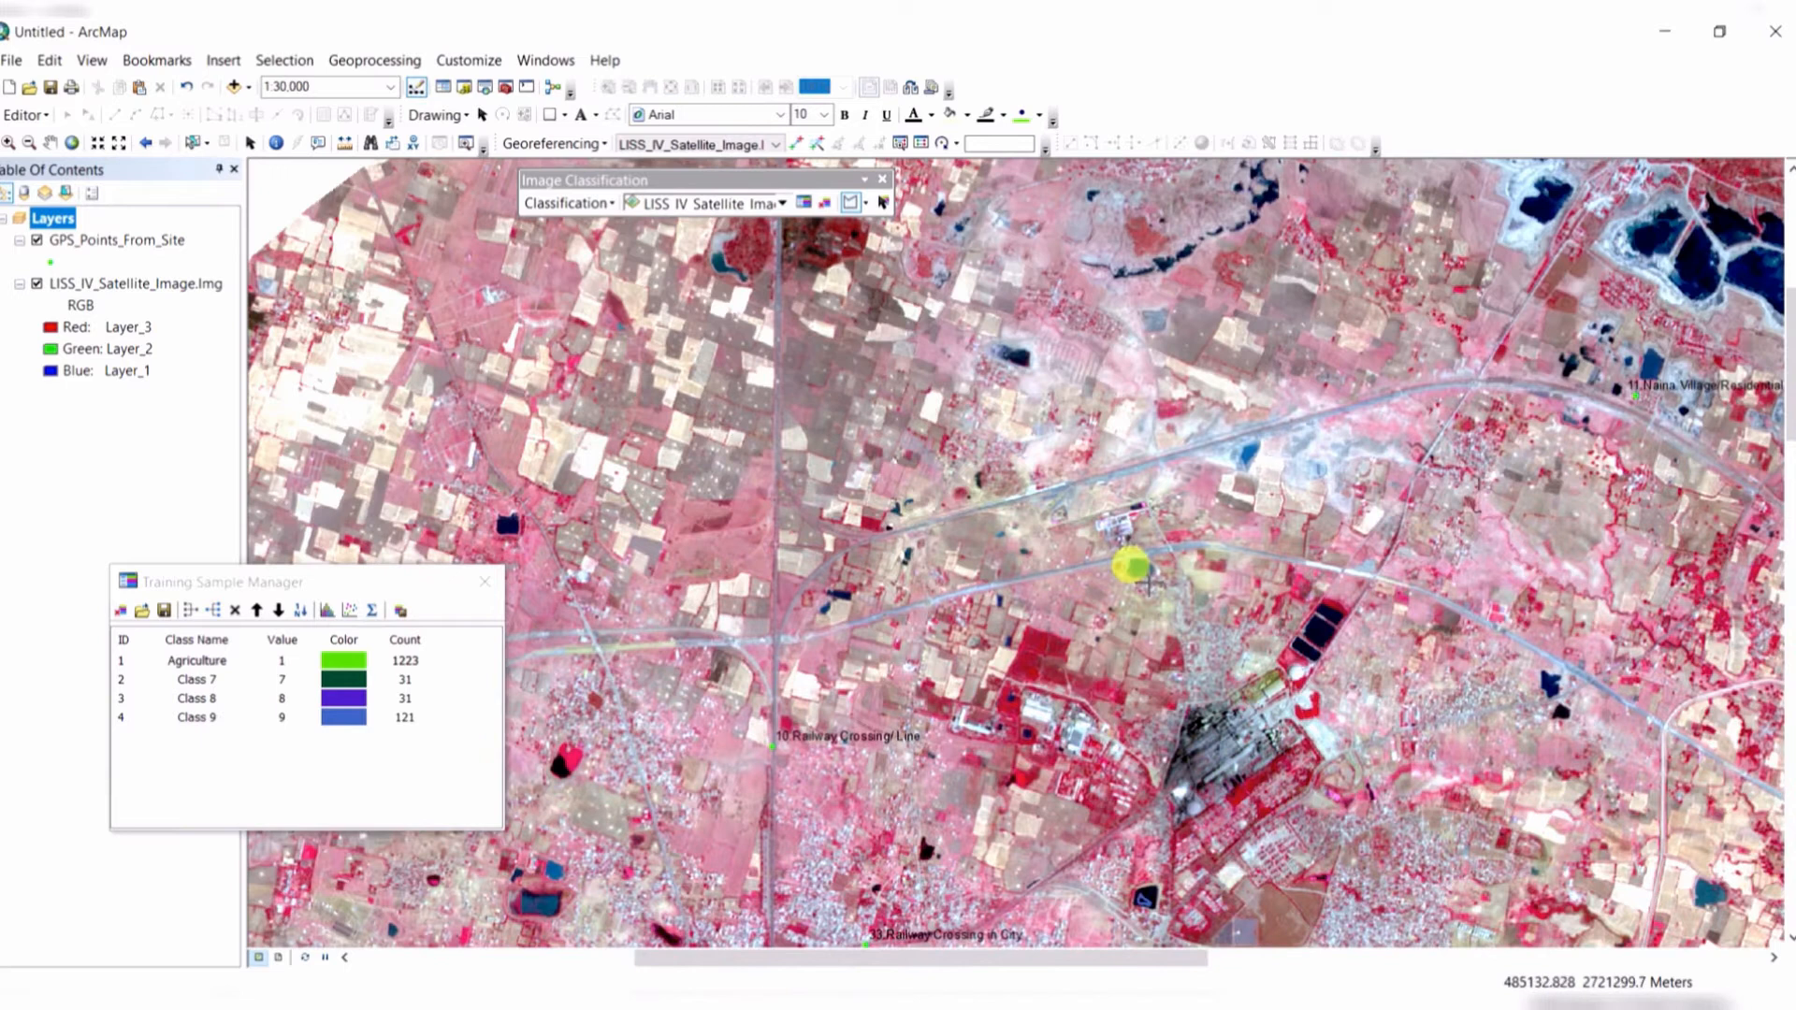
scroll(1152, 580, "down", 4)
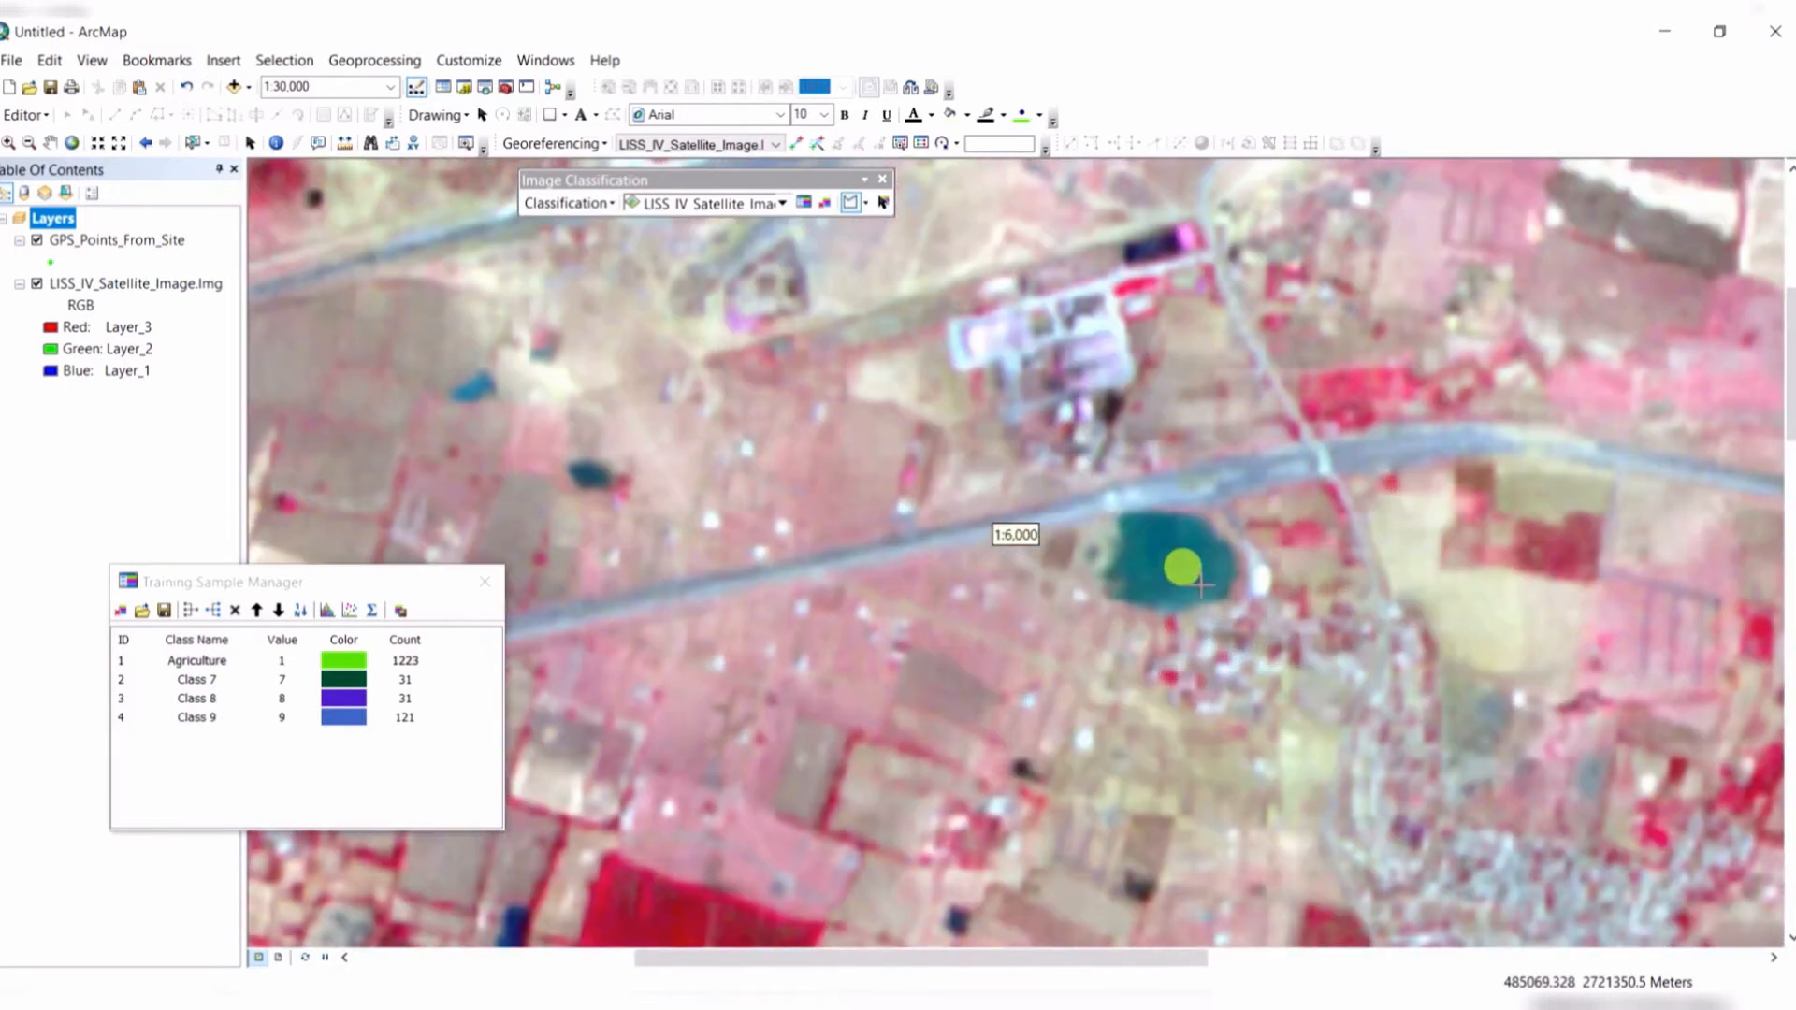
scroll(1146, 550, "down", 1)
mouse_move(1170, 527)
left_mouse_down()
mouse_move(1201, 537)
mouse_move(1195, 559)
mouse_move(1167, 561)
mouse_move(1128, 525)
left_mouse_up()
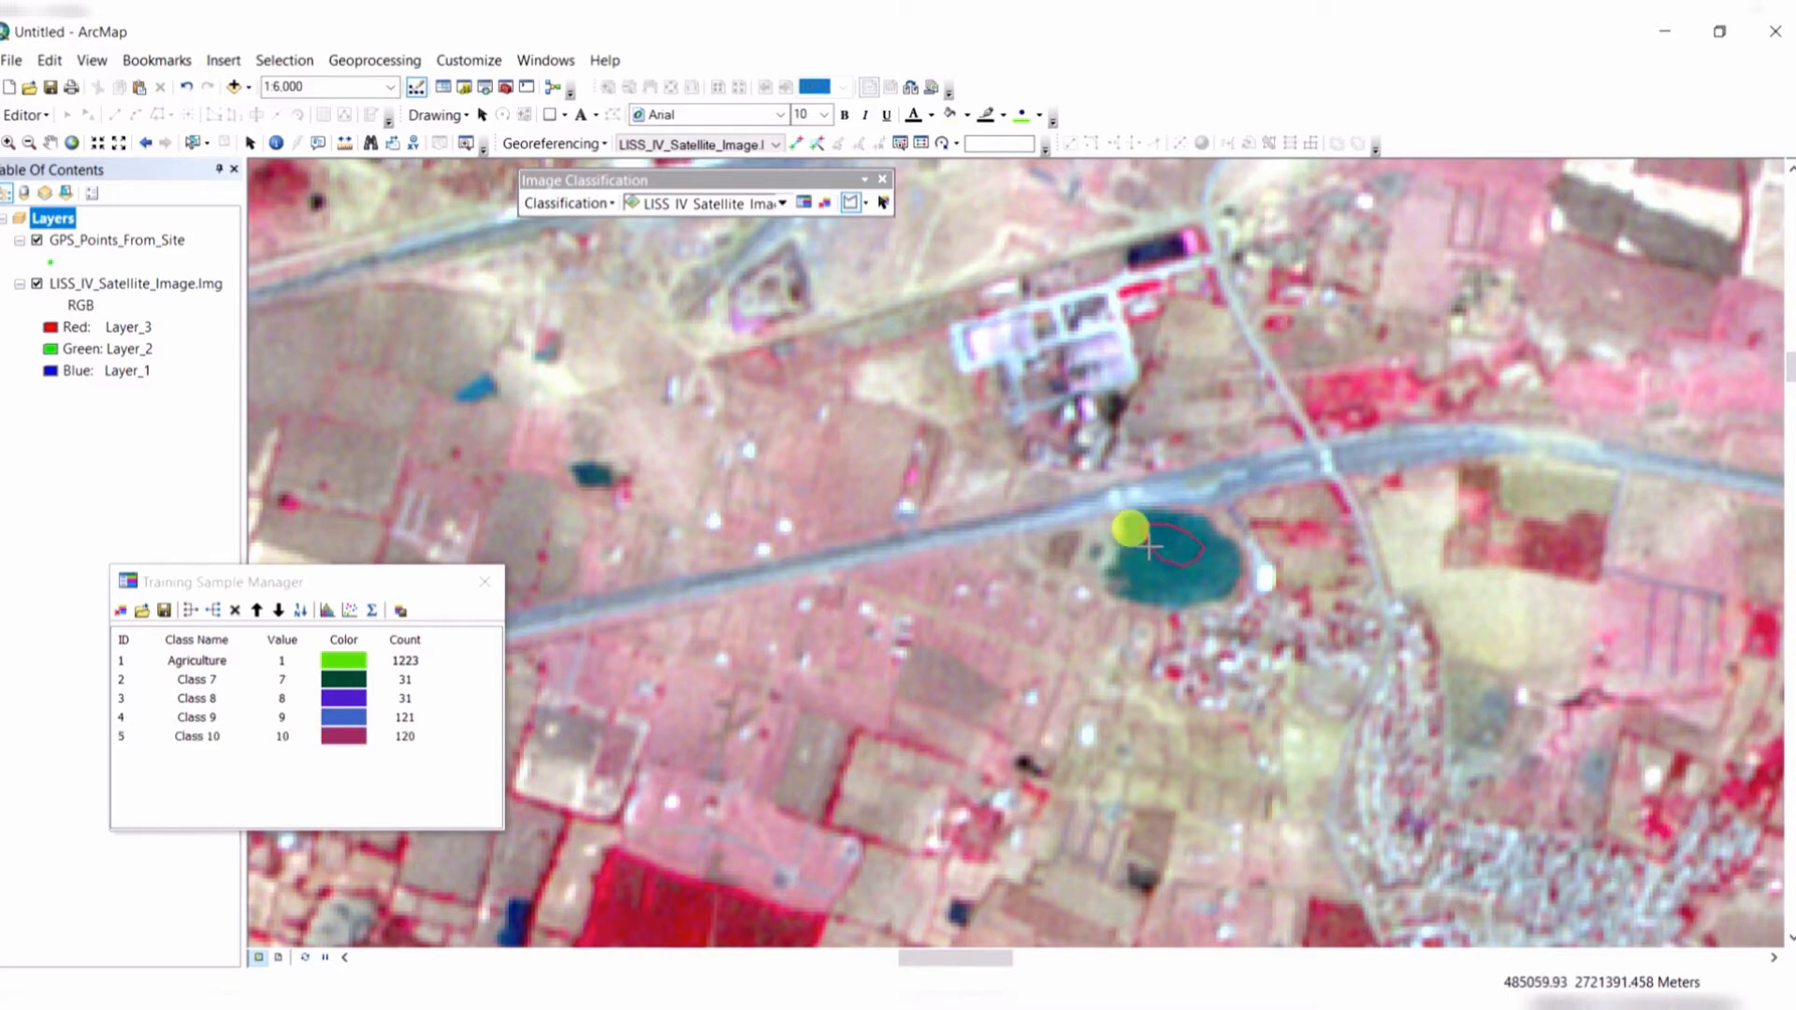
Draw a small polygon training sample in the large dark blue quarry lake north of the 11 Naina Village Residential point.
scroll(1167, 609, "up", 3)
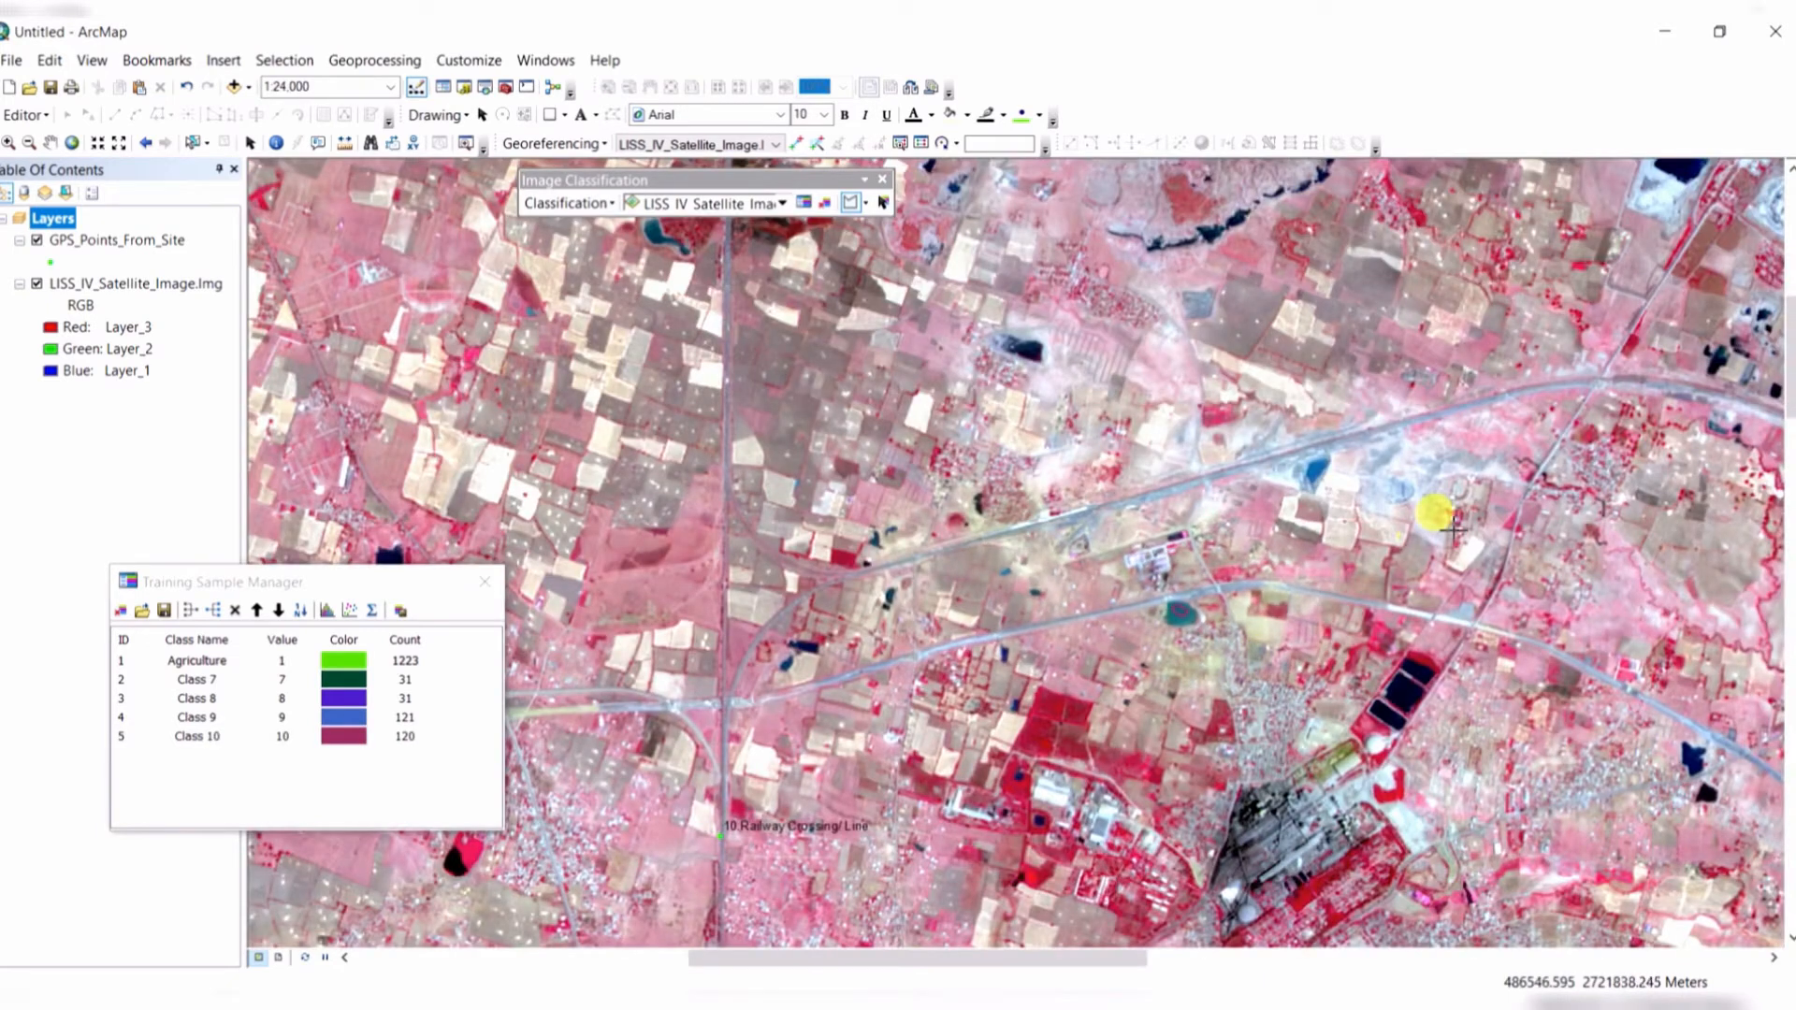
left_click_drag(1521, 517, 802, 529)
left_click_drag(1445, 433, 1035, 682)
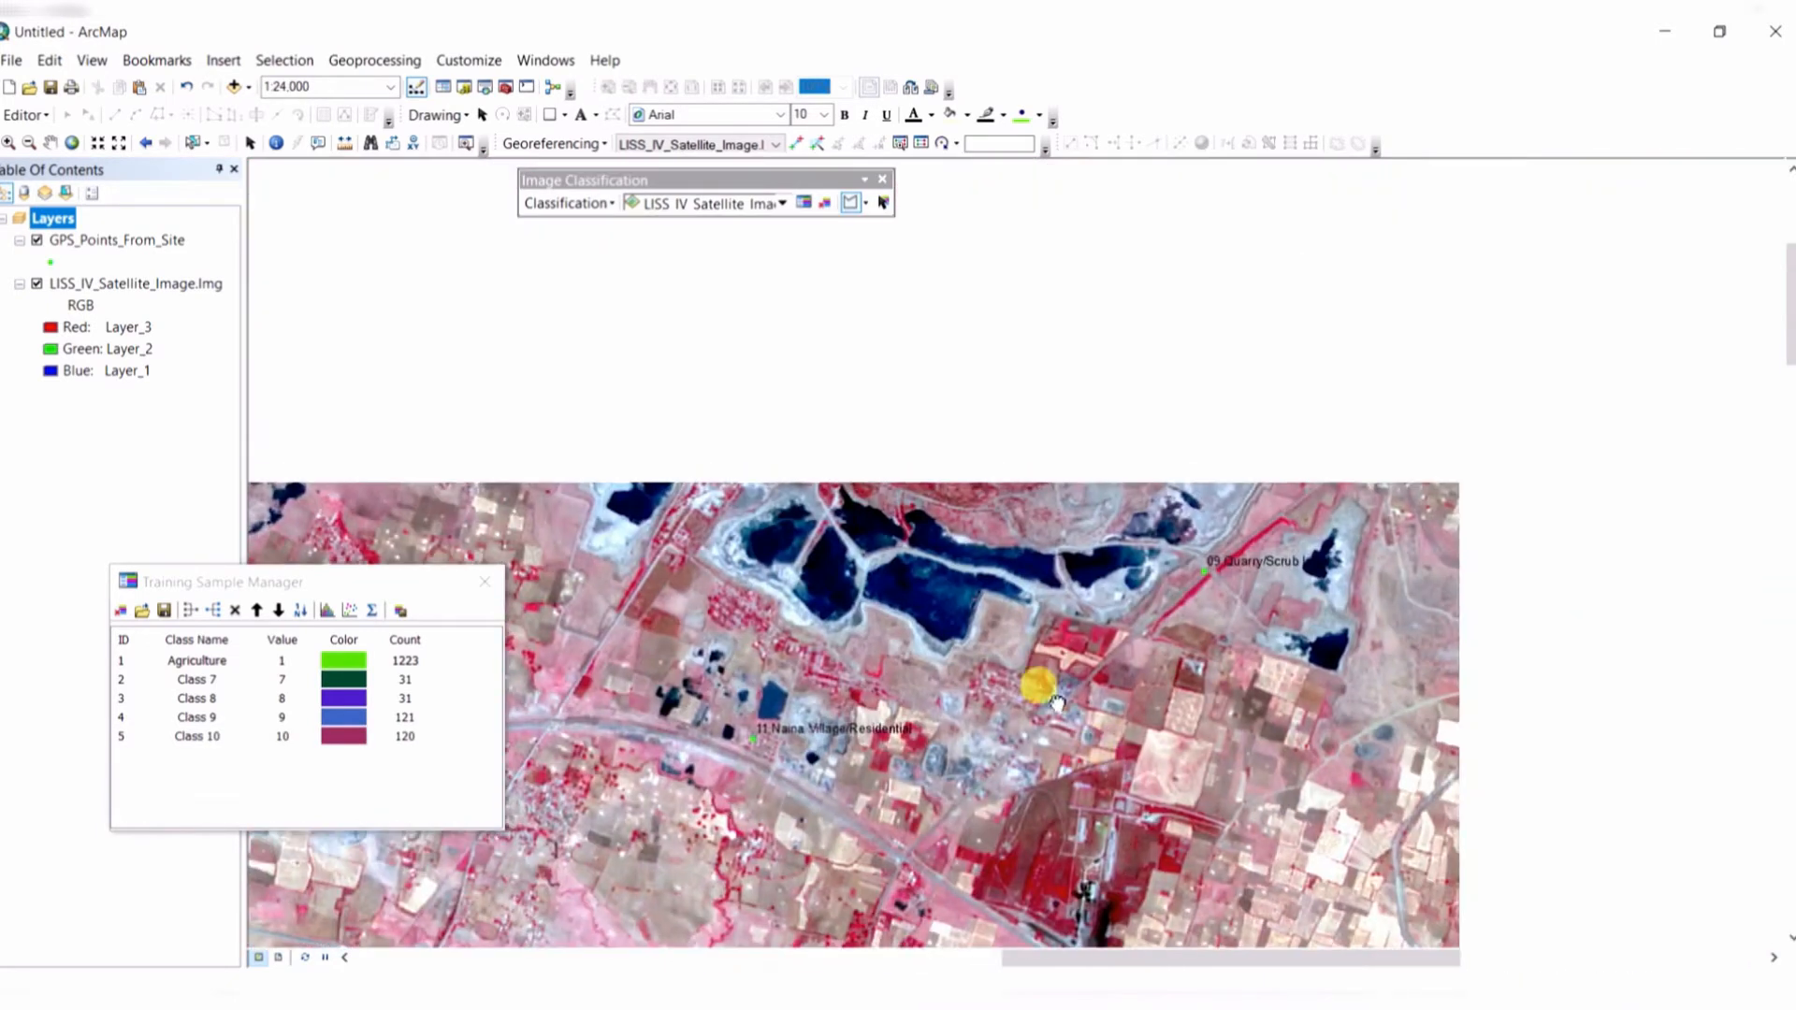
scroll(893, 632, "down", 3)
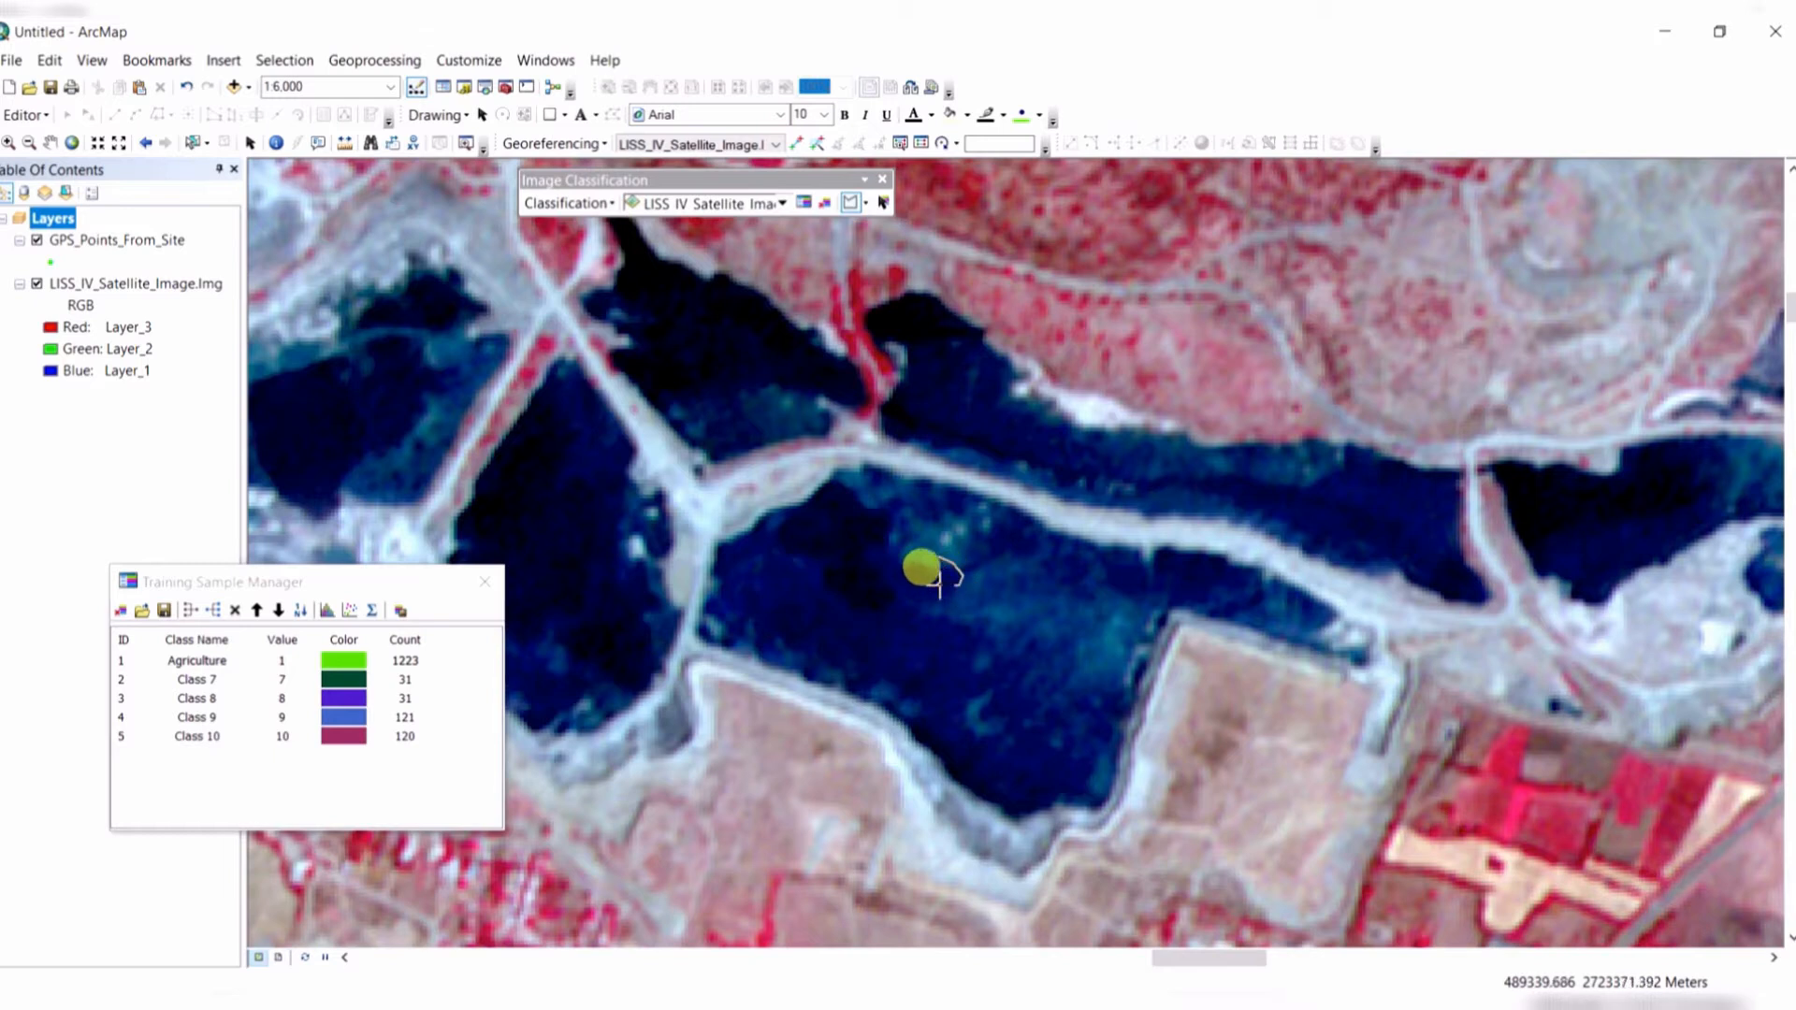
Draw a polygon training sample in the lower part of the square blue pond beside the village near the image's western edge.
scroll(962, 631, "up", 2)
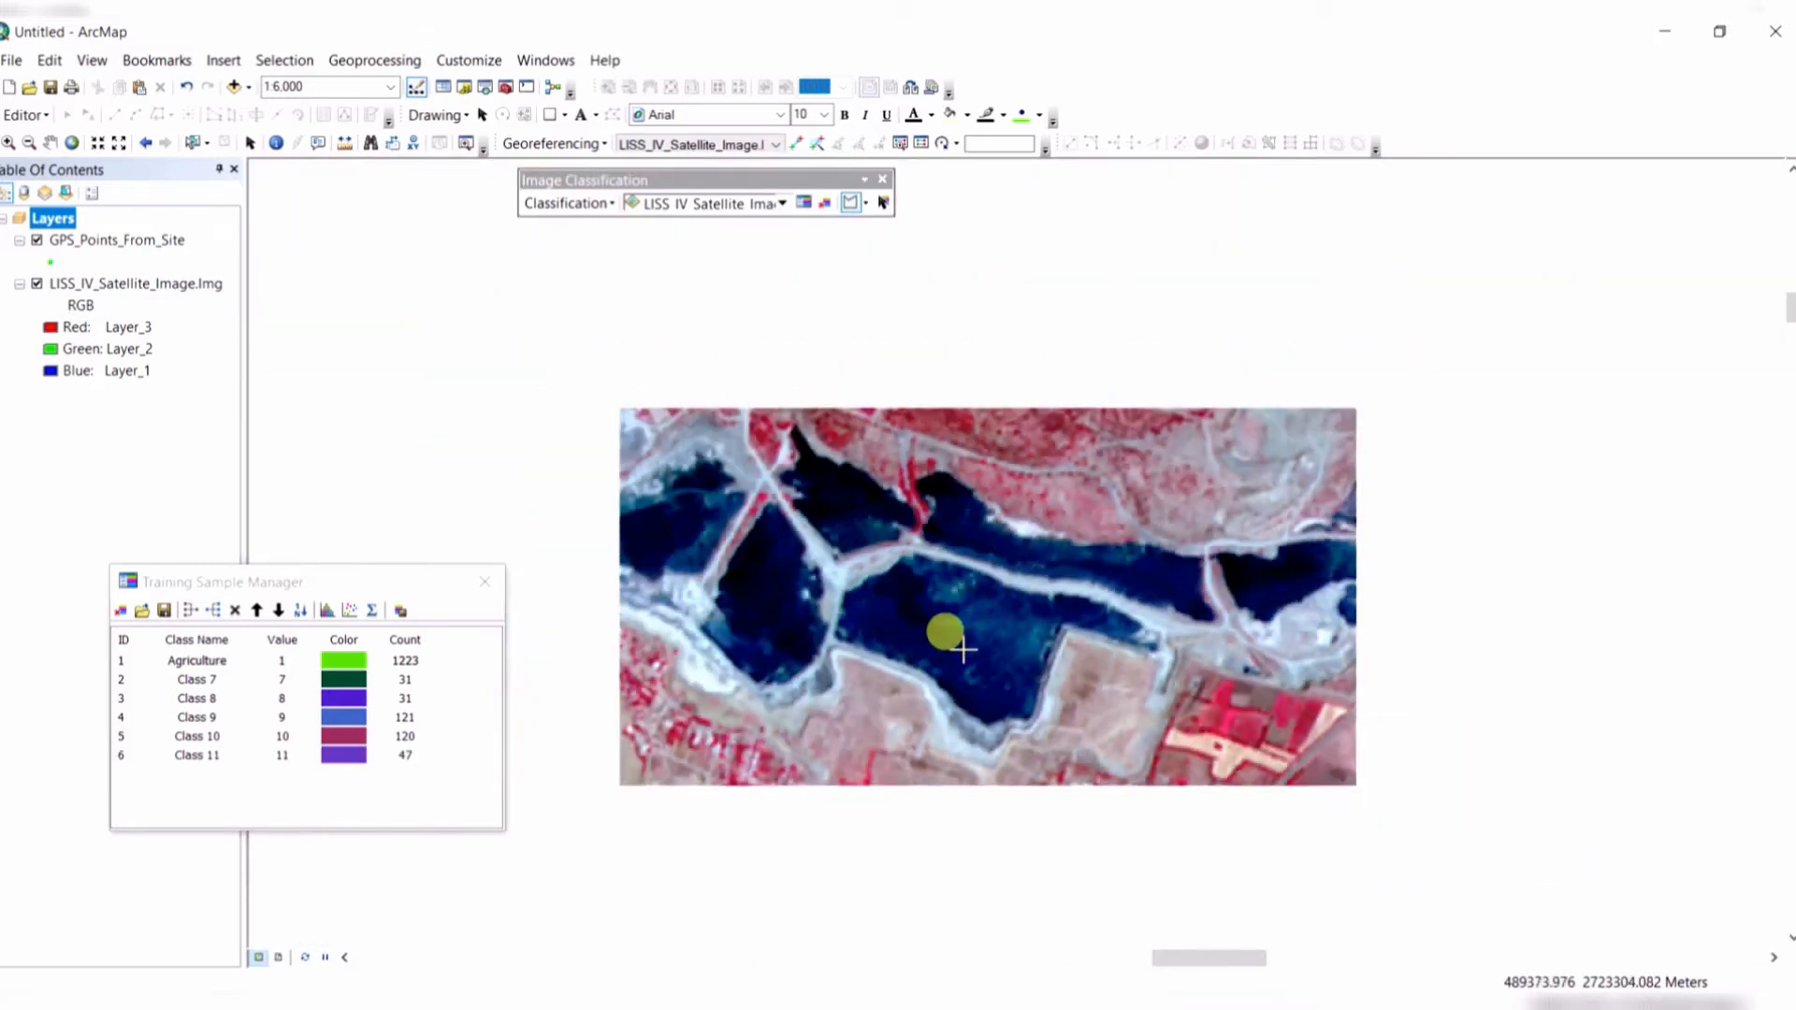
scroll(962, 648, "up", 3)
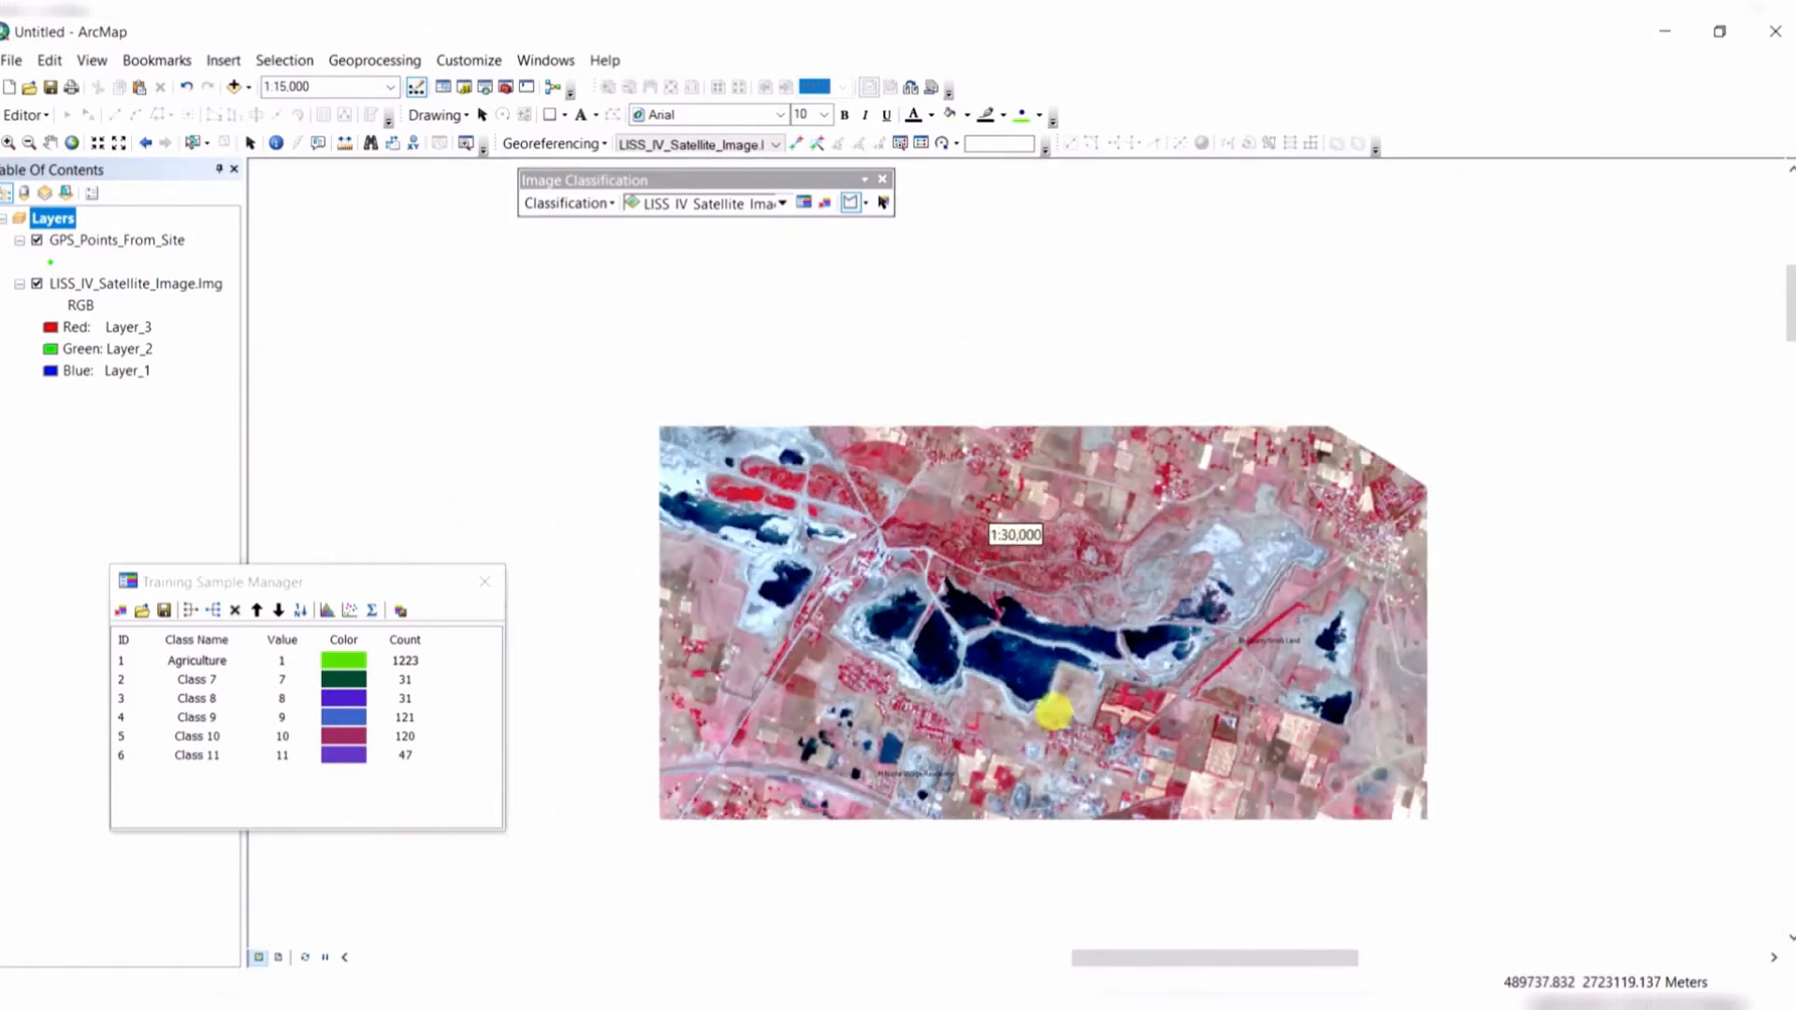
scroll(1206, 834, "down", 1)
left_click_drag(848, 734, 1459, 627)
left_click_drag(794, 606, 1295, 553)
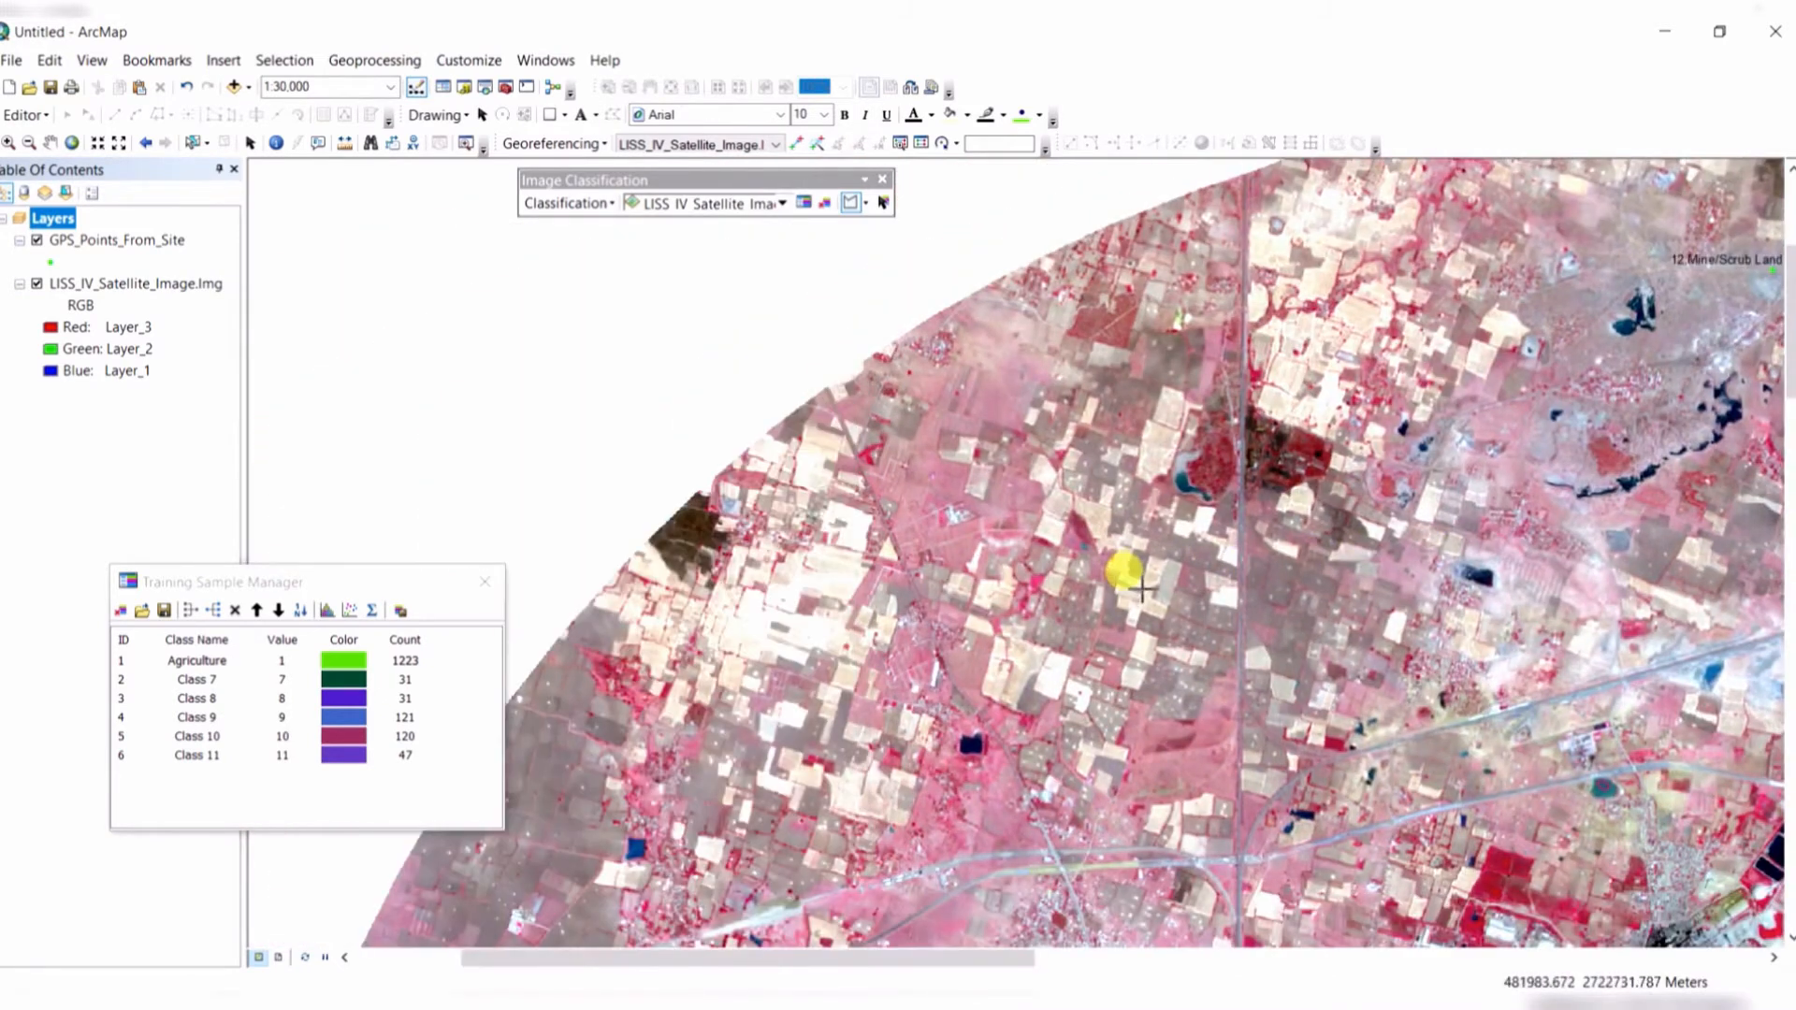
left_click_drag(770, 814, 1003, 578)
scroll(870, 626, "up", 10)
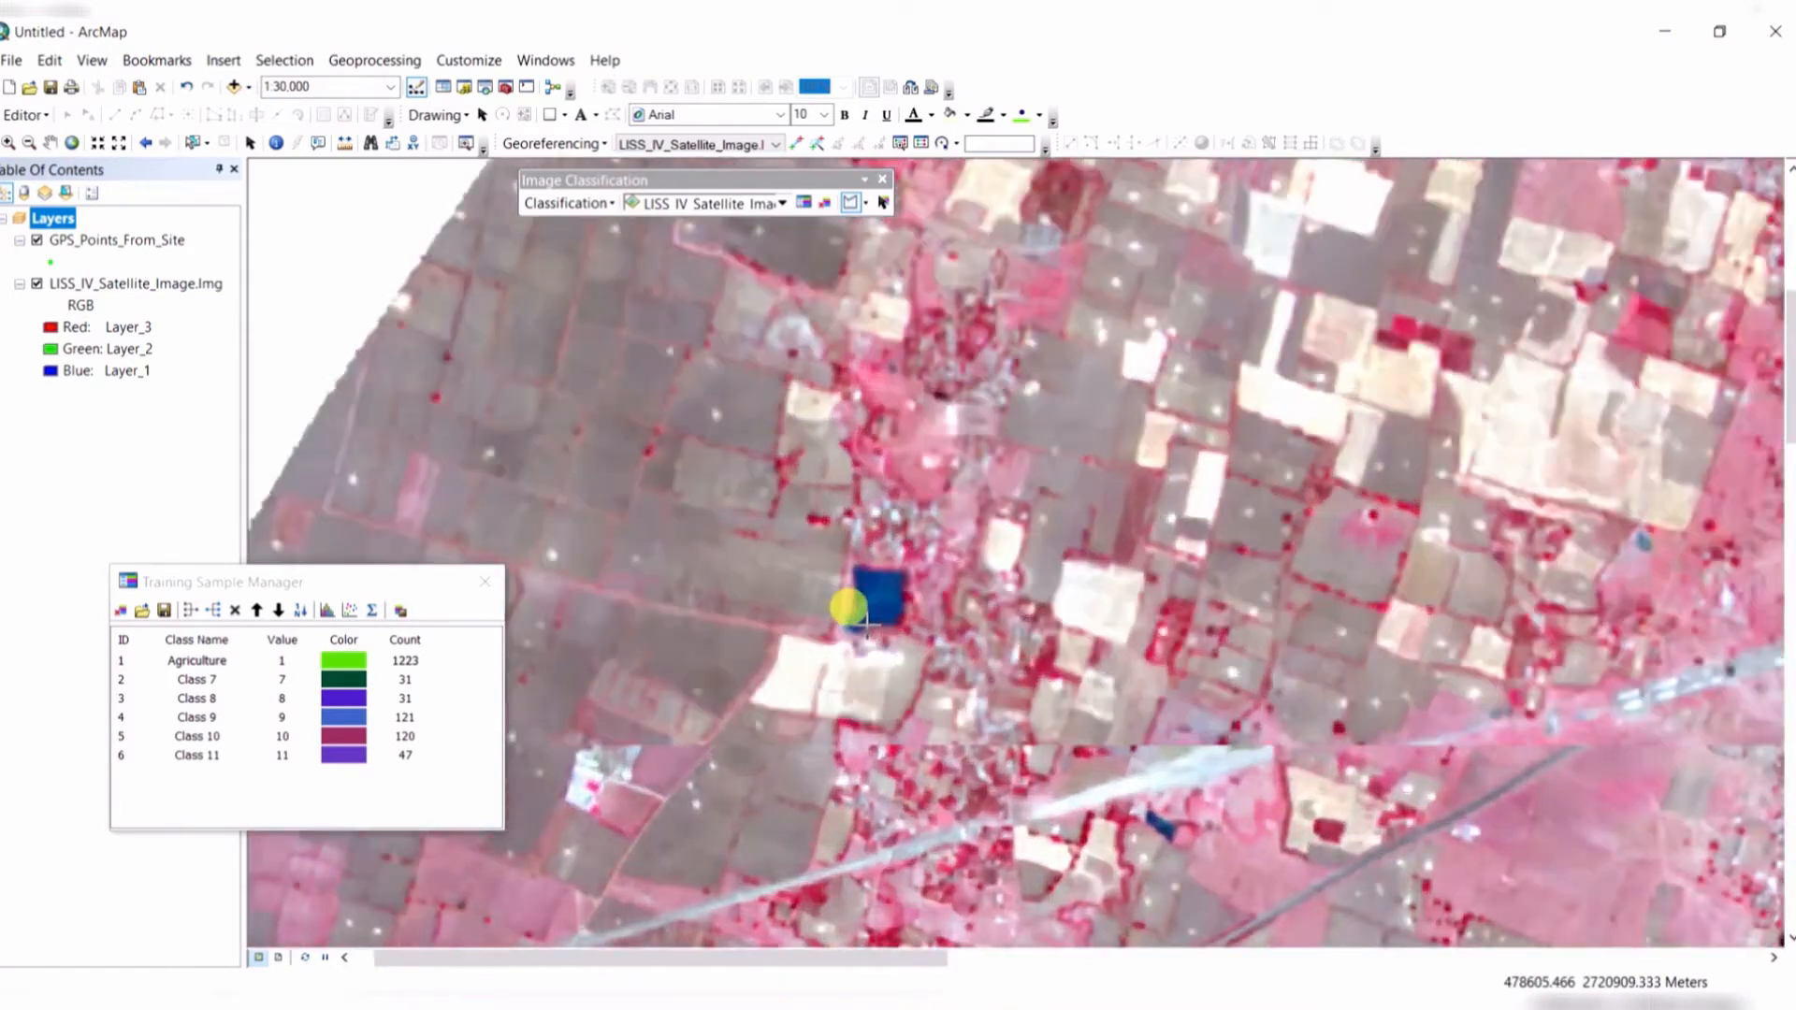
left_click(915, 530)
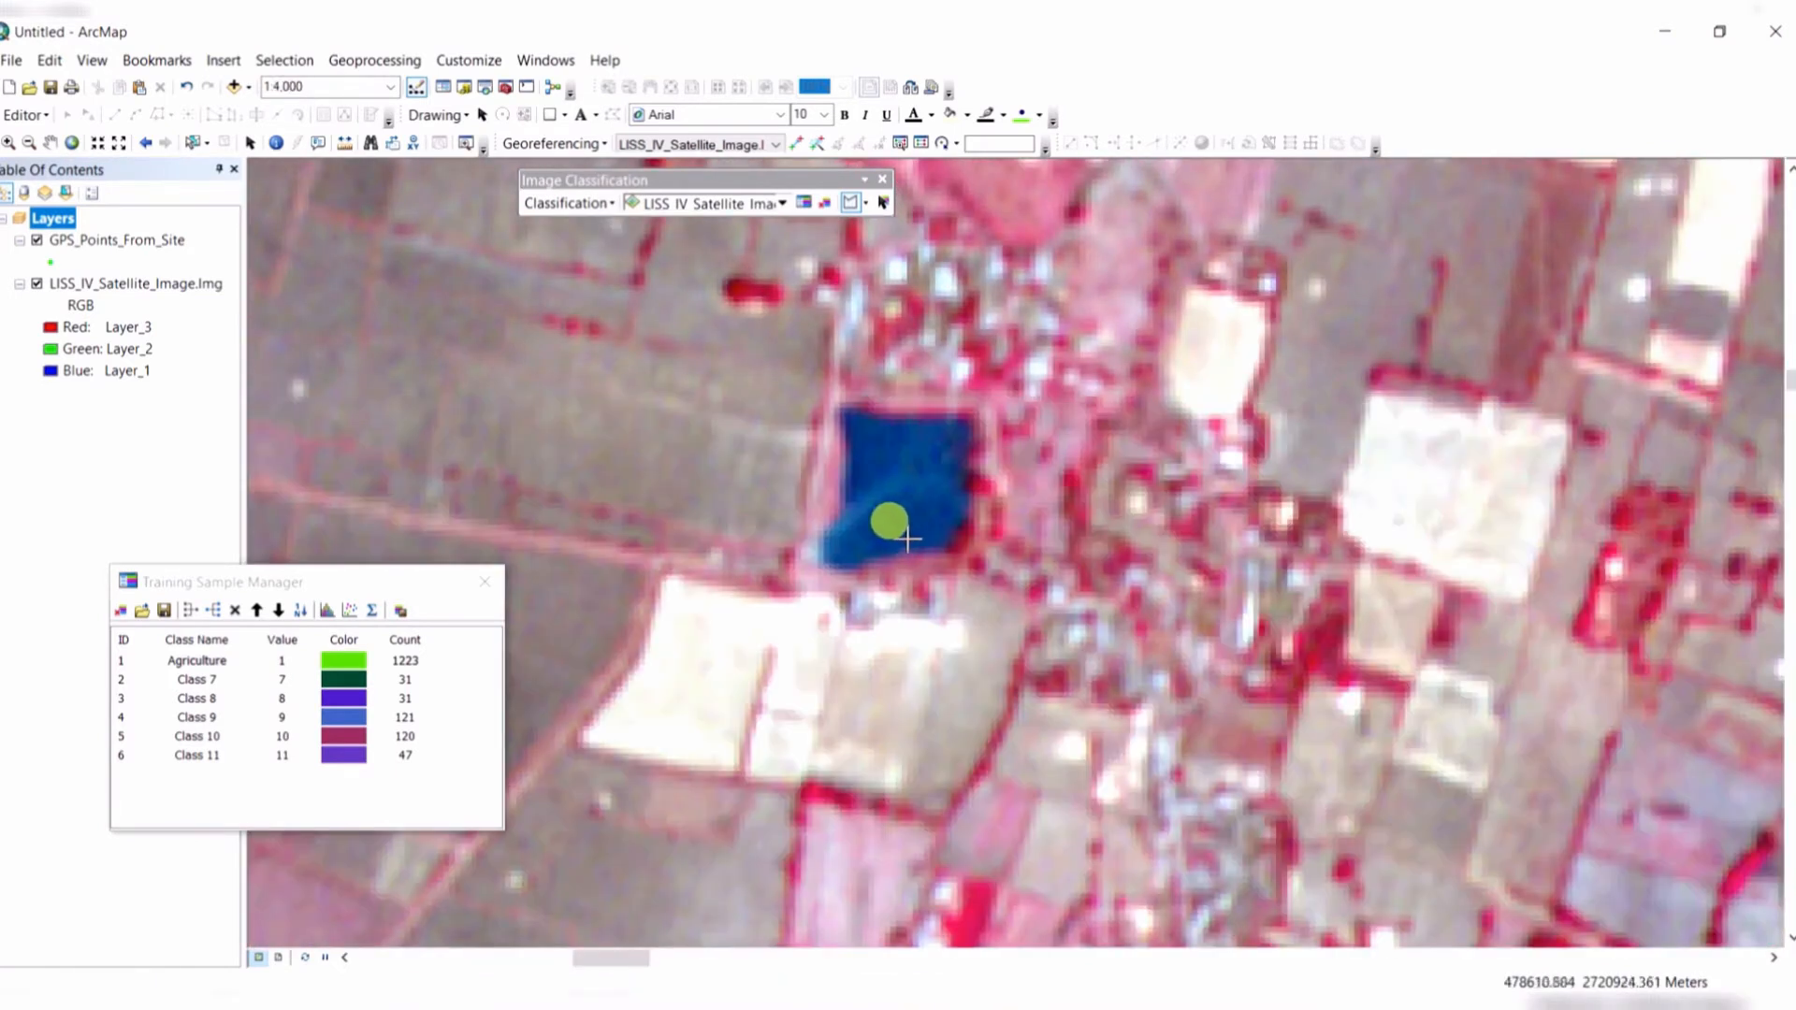
scroll(845, 544, "up", 2)
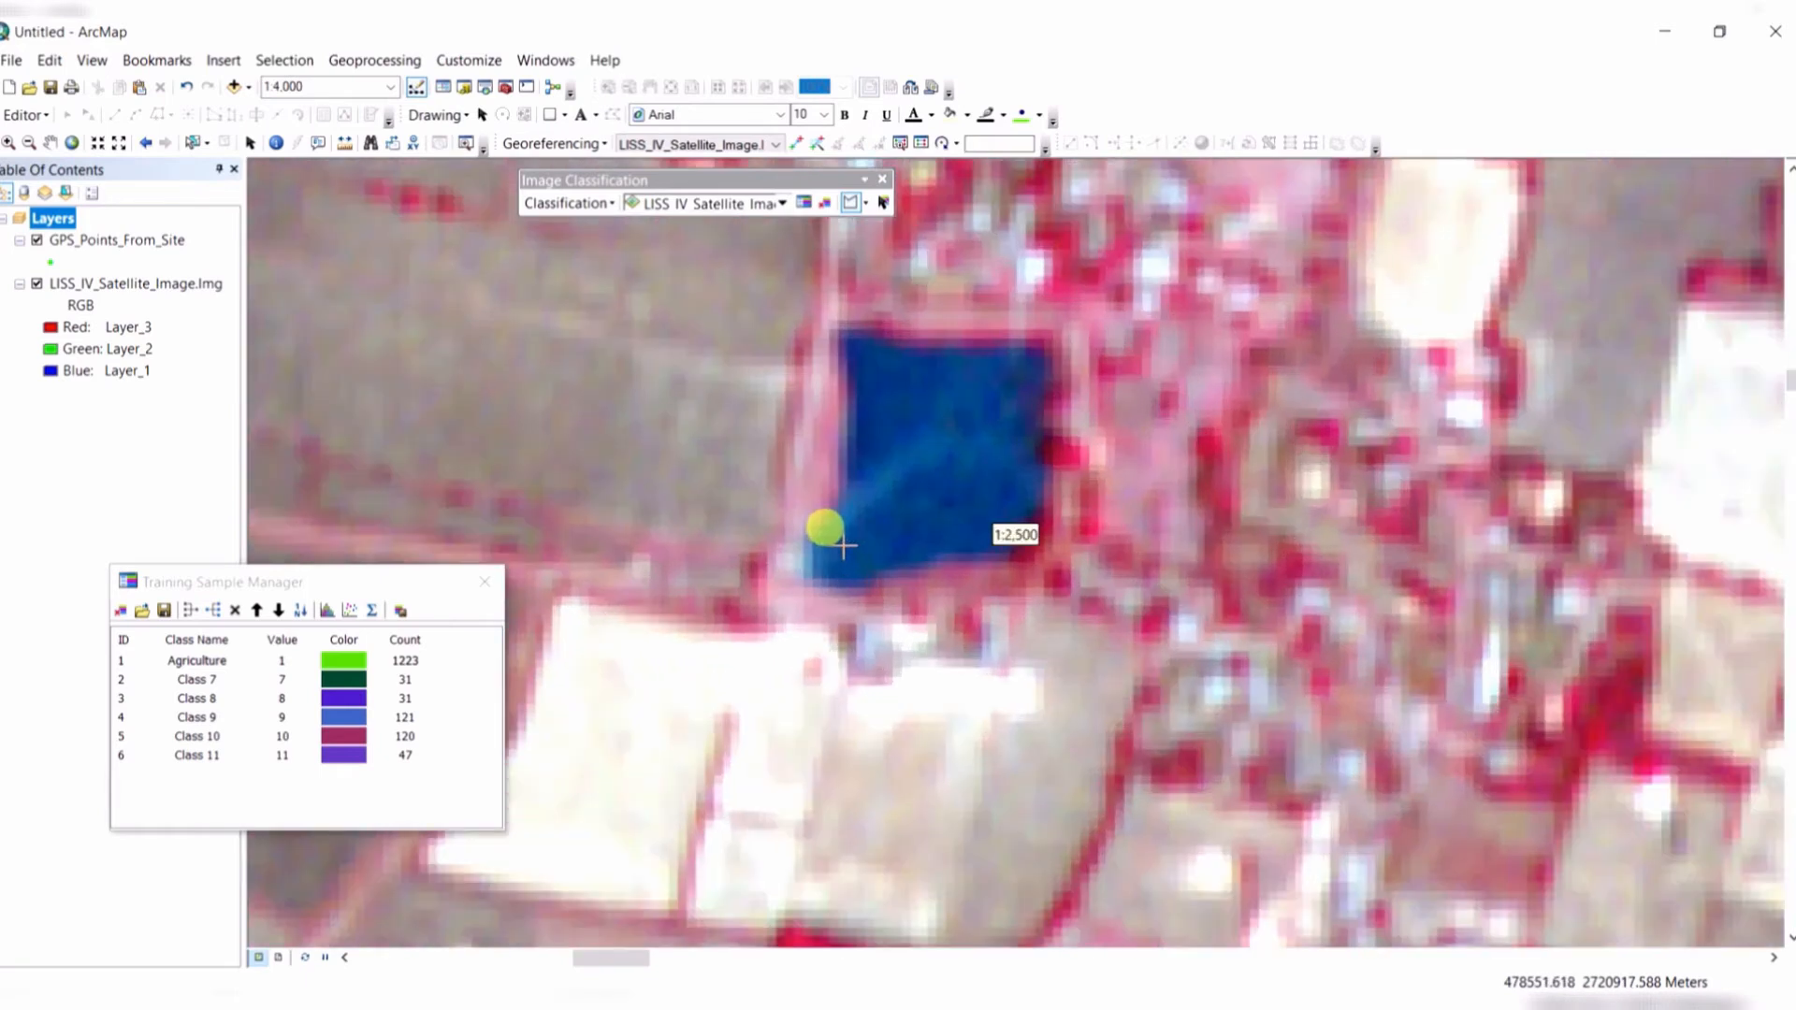
left_click(845, 538)
left_click(873, 480)
left_click(889, 466)
left_click(905, 464)
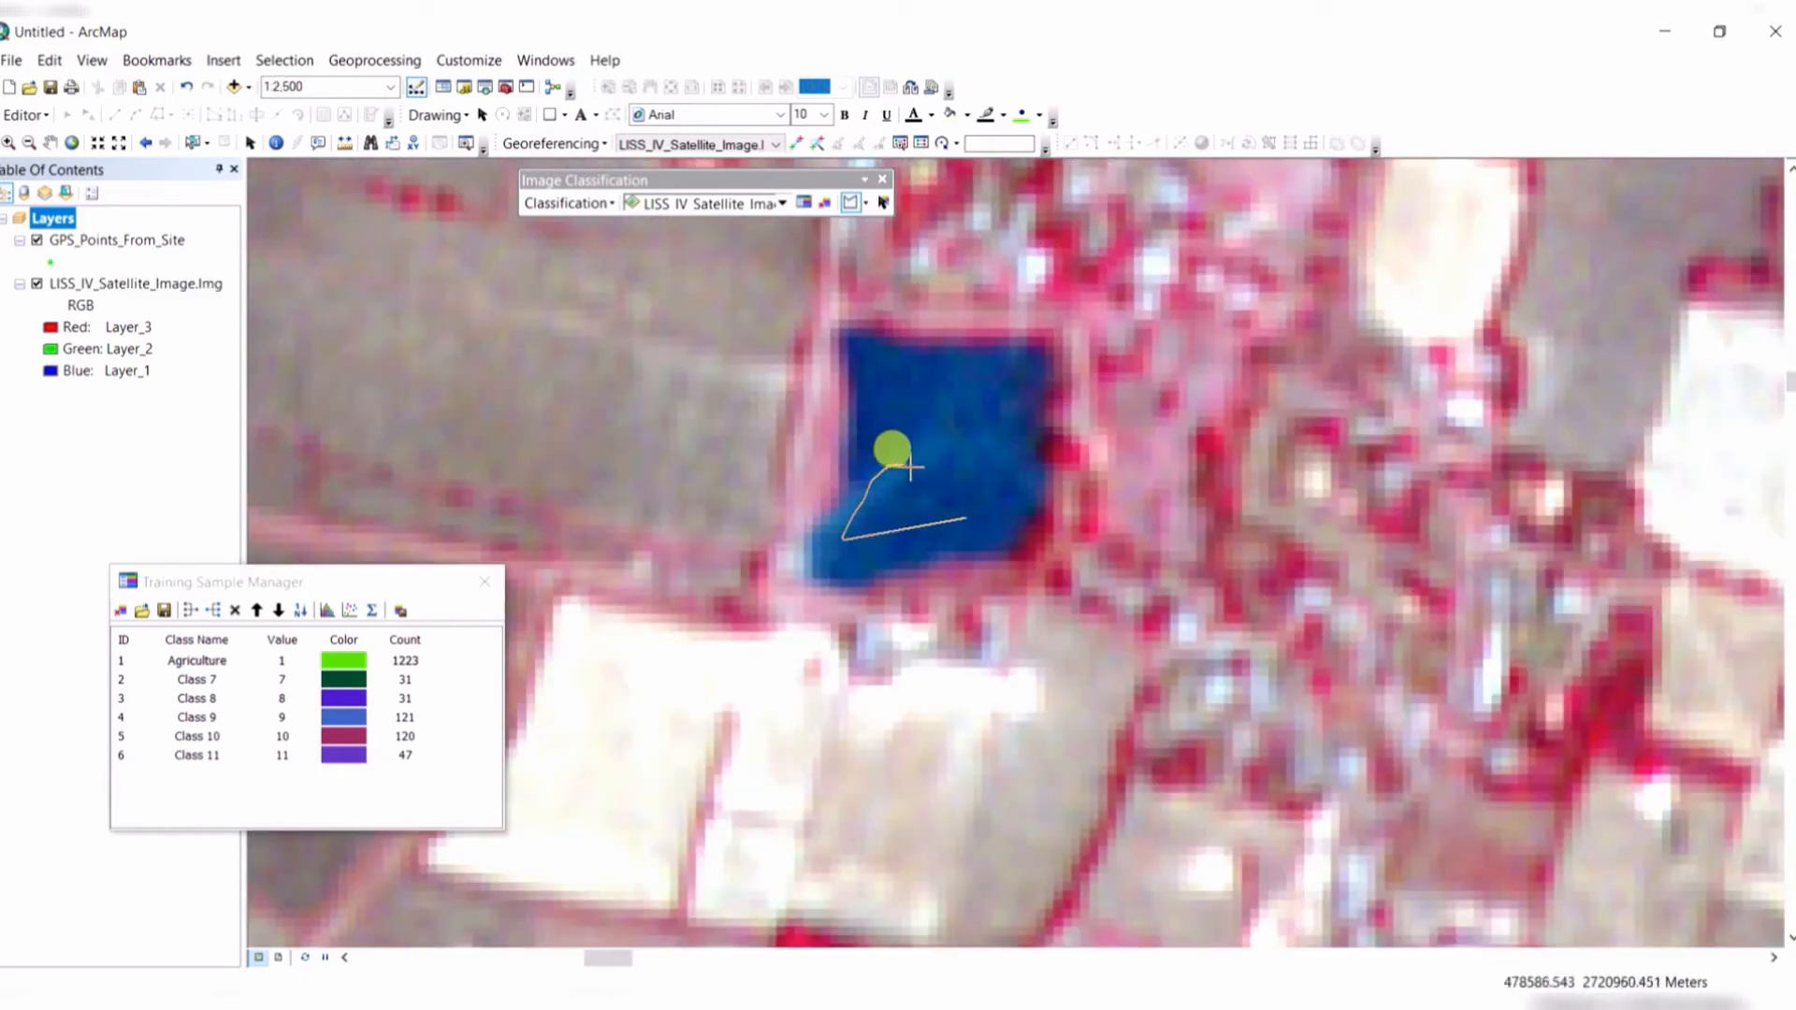
double_click(971, 519)
Merge training classes 7 to 12 into a single class and name it Waterbodies.
scroll(945, 654, "down", 4)
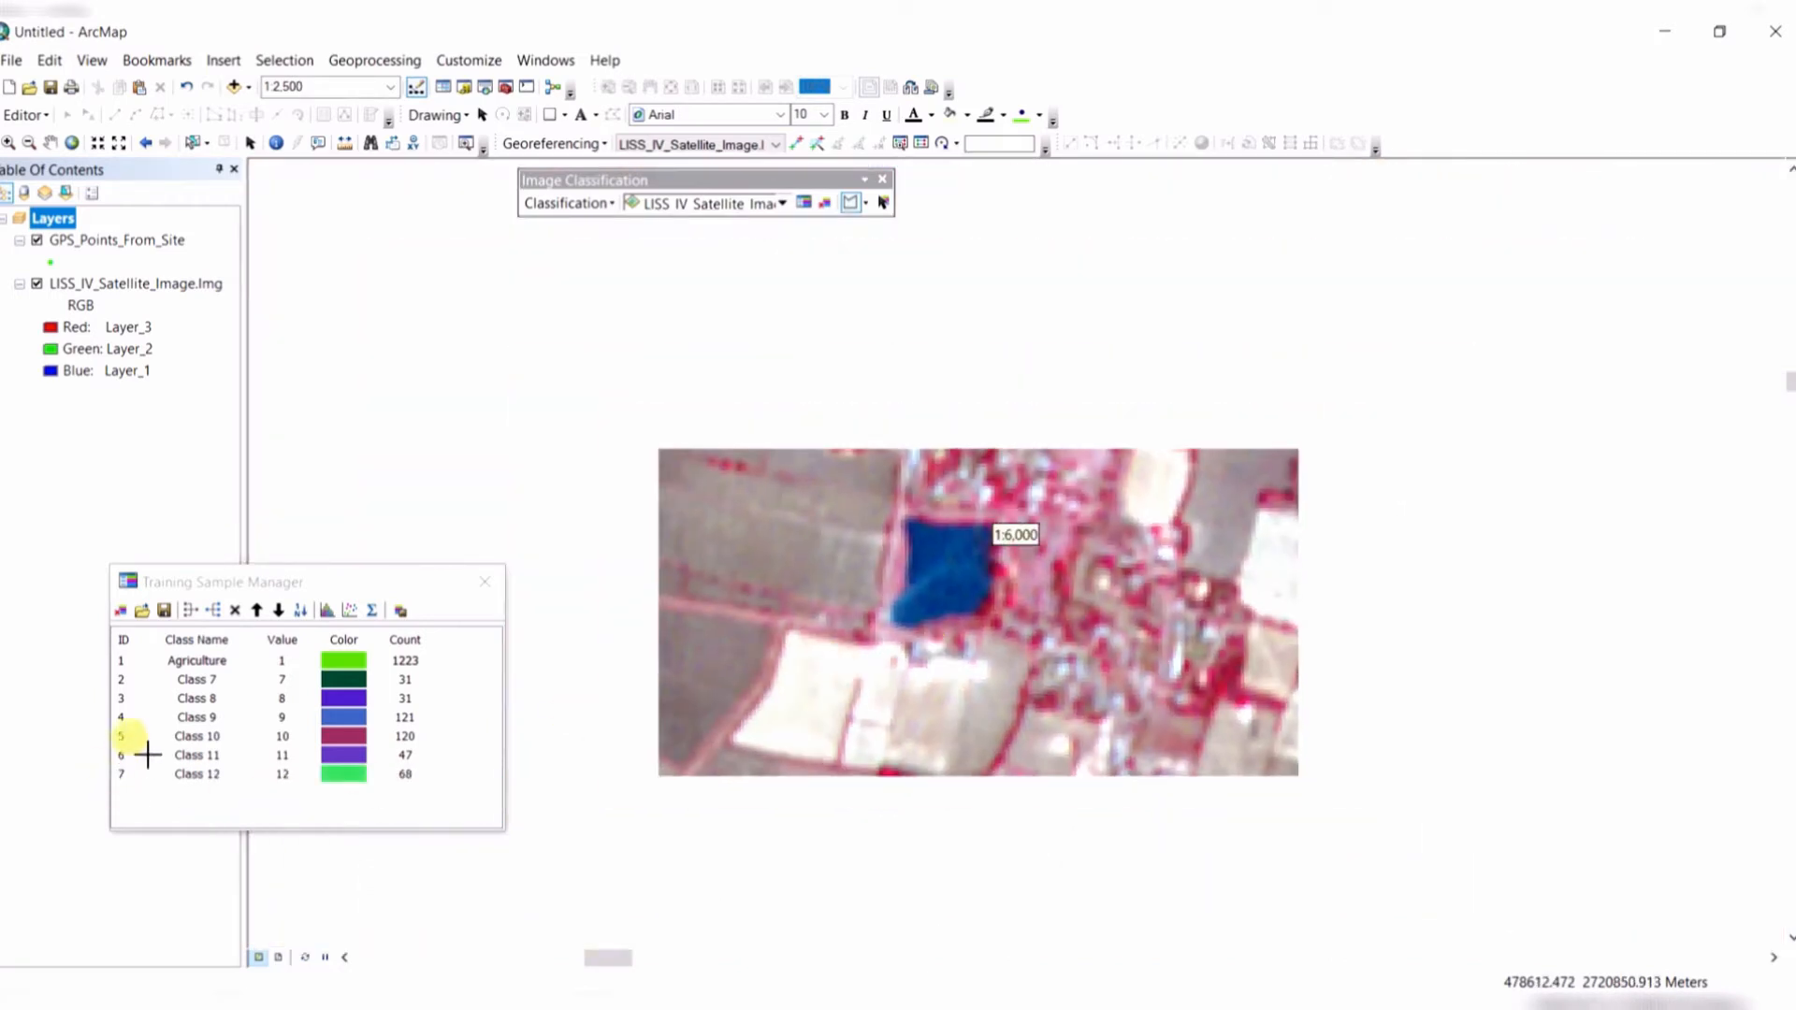
left_click(123, 683)
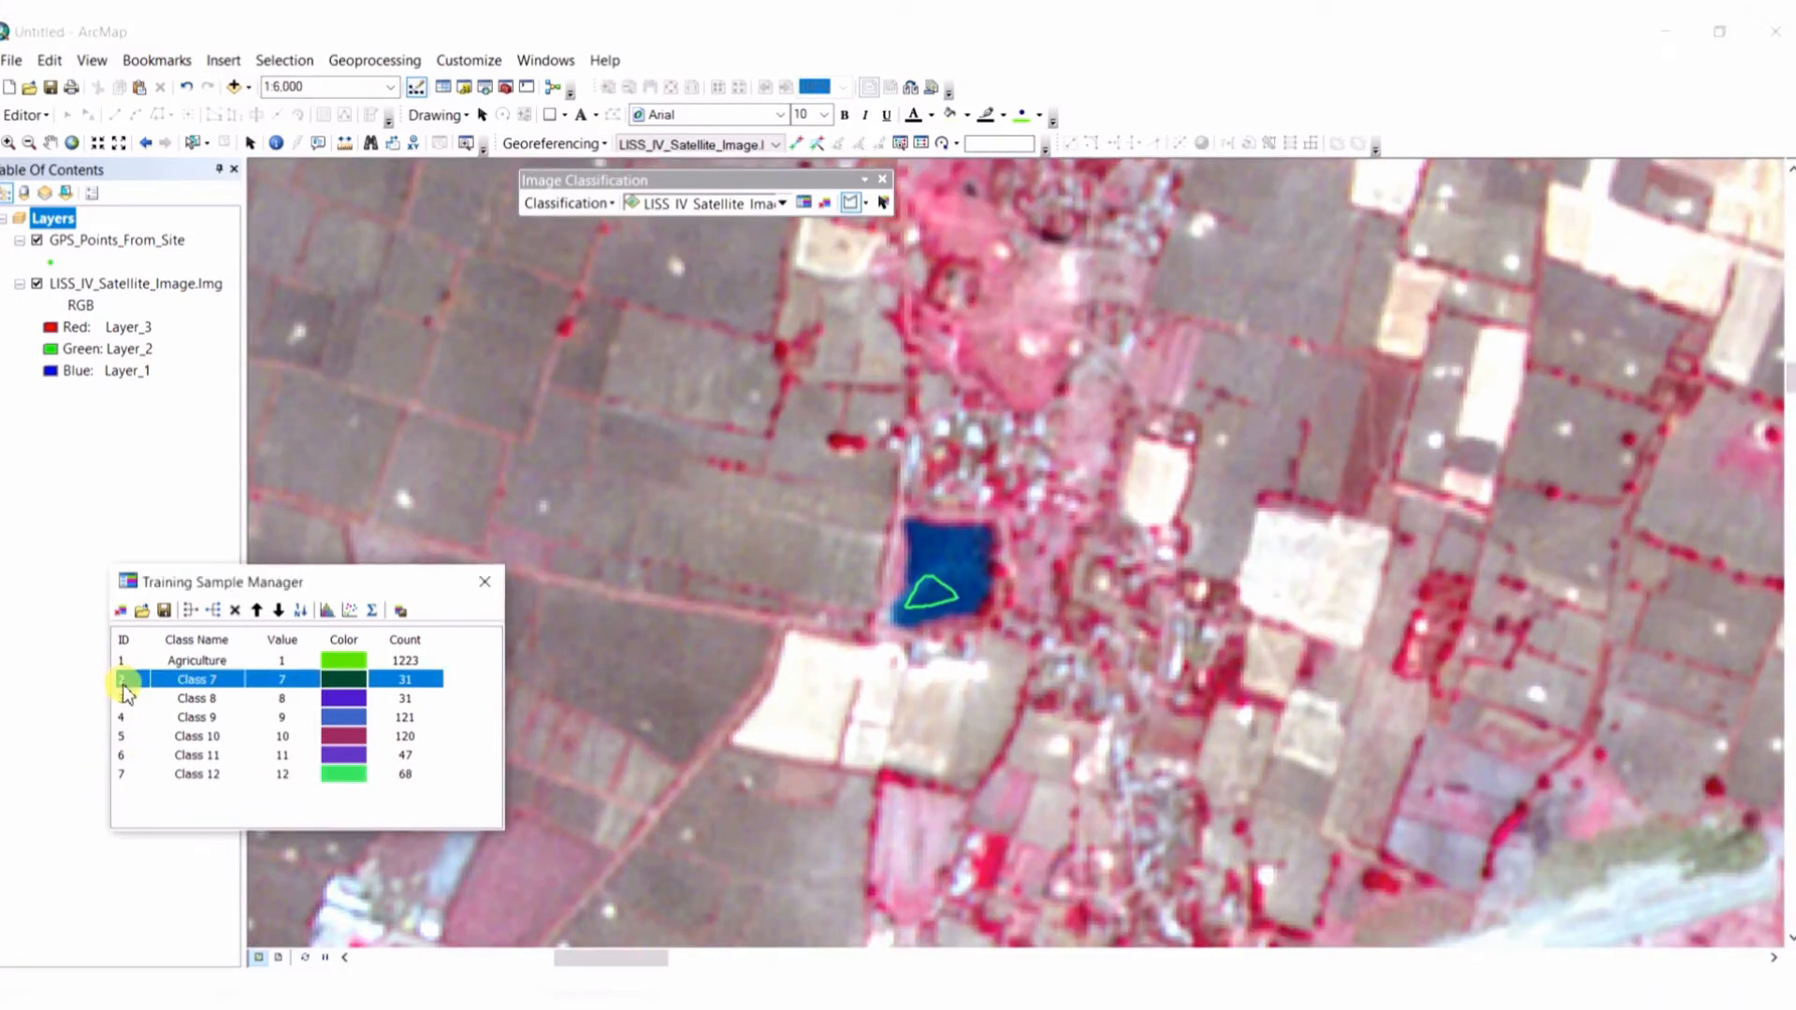
left_click(125, 774, "shift")
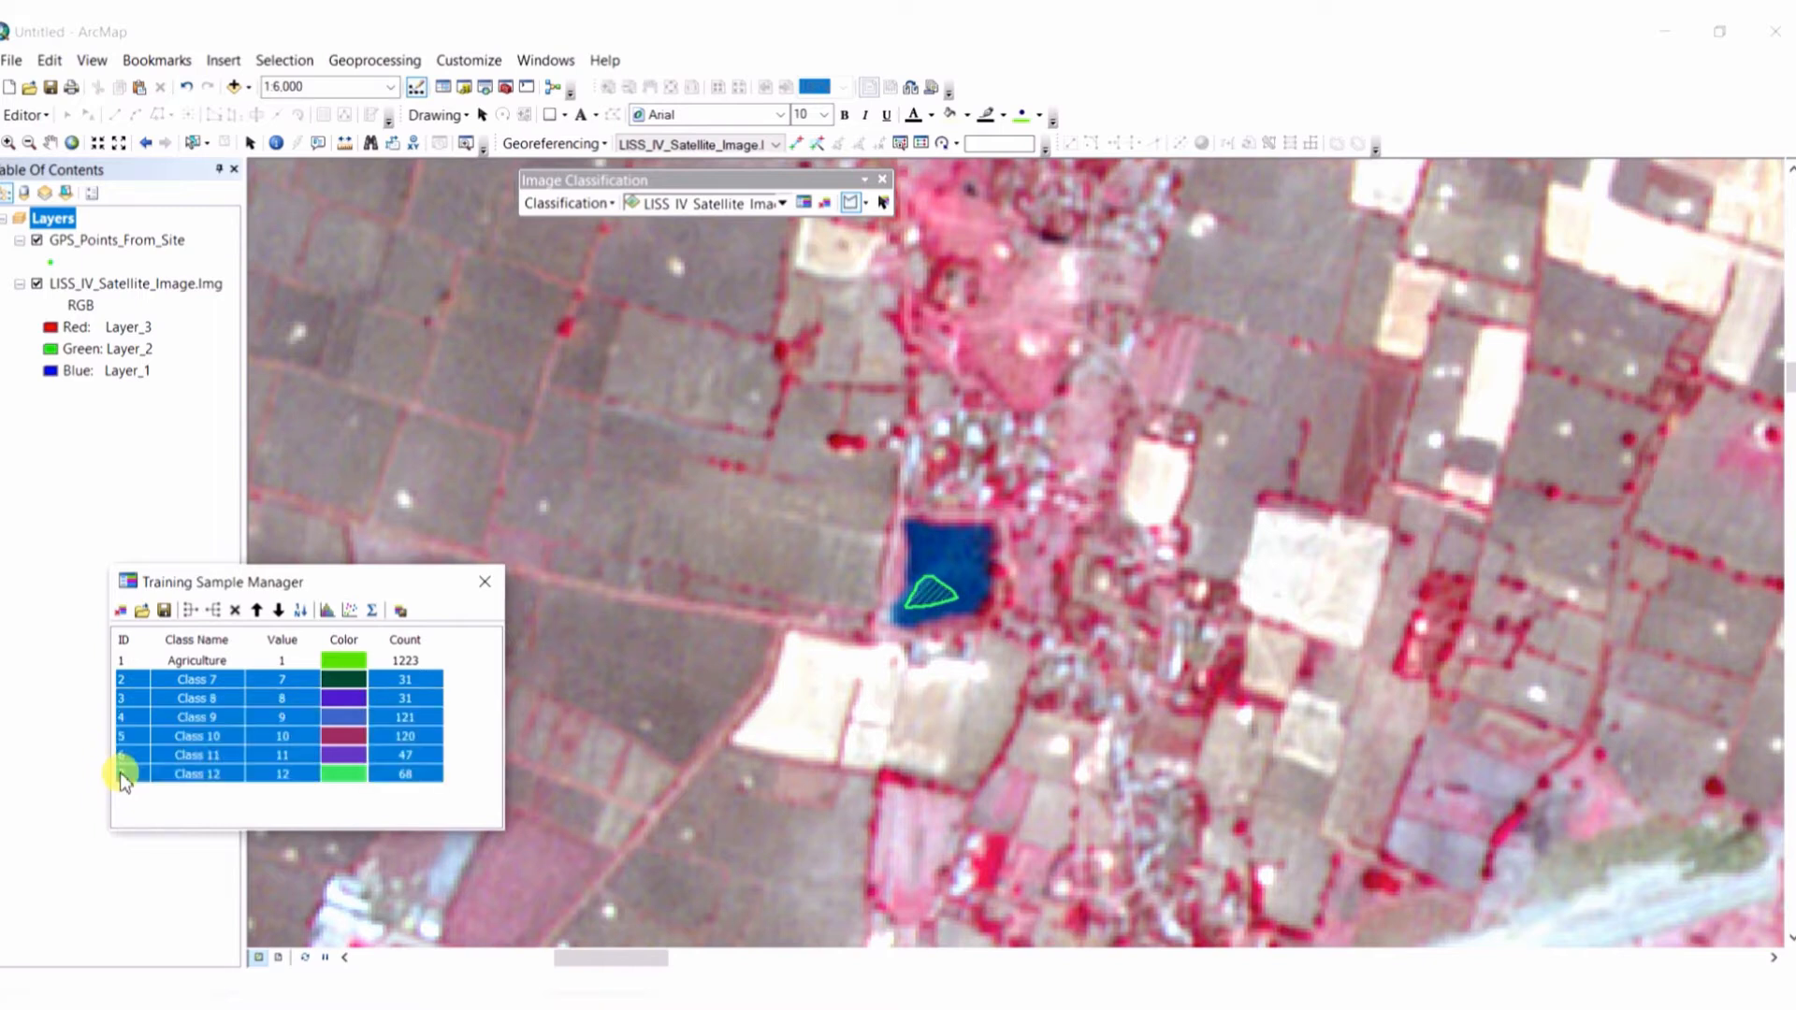
left_click(191, 614)
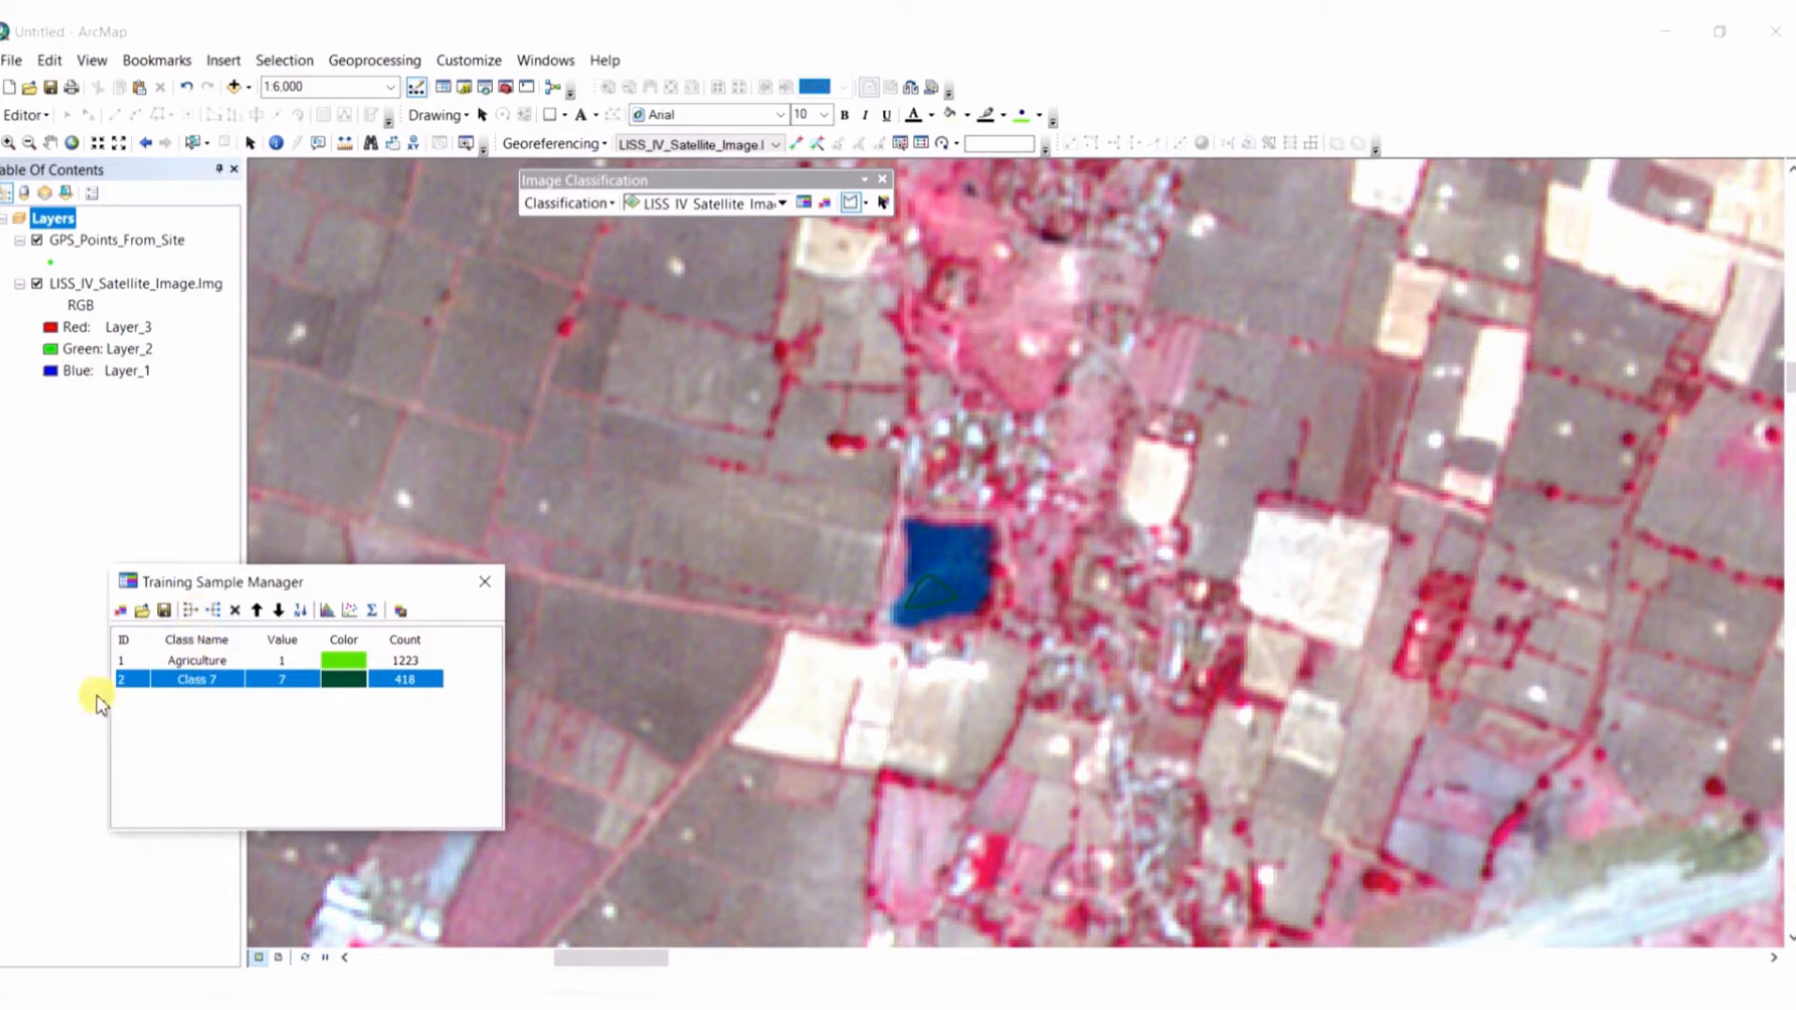
double_click(218, 680)
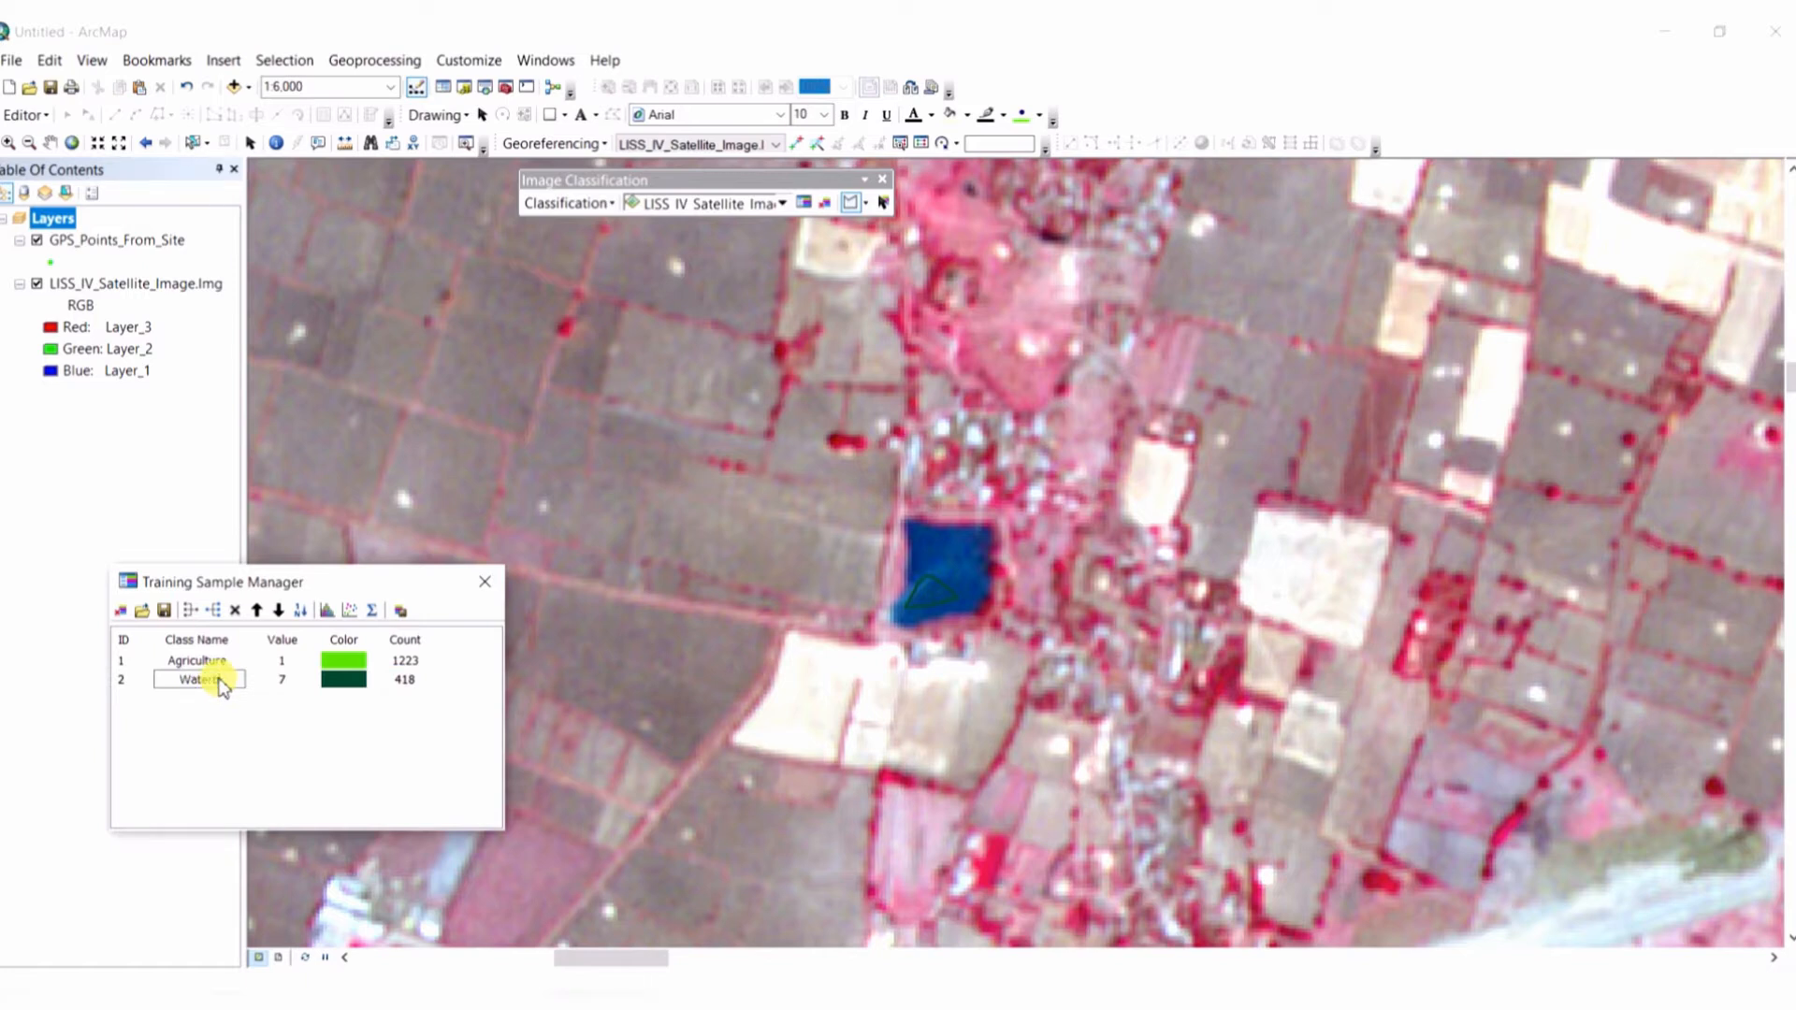
type("Waterbodies")
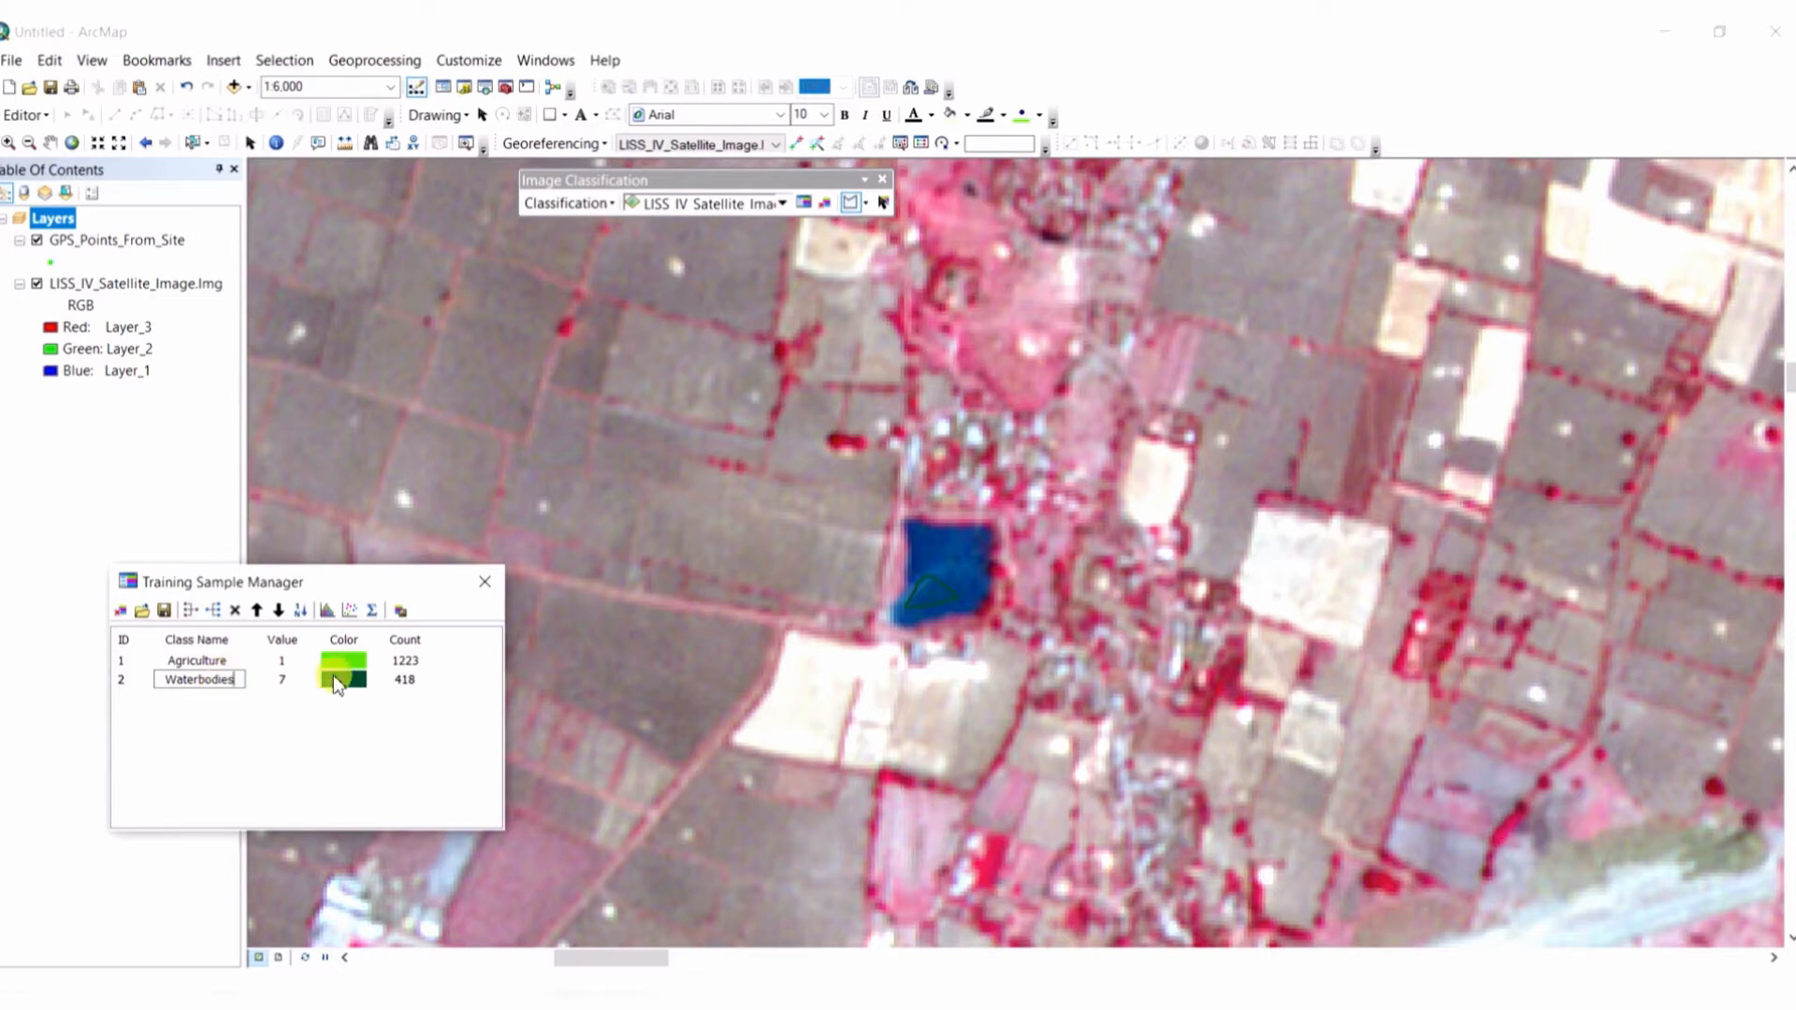
Set the colour of the Waterbodies class to blue.
left_click(344, 676)
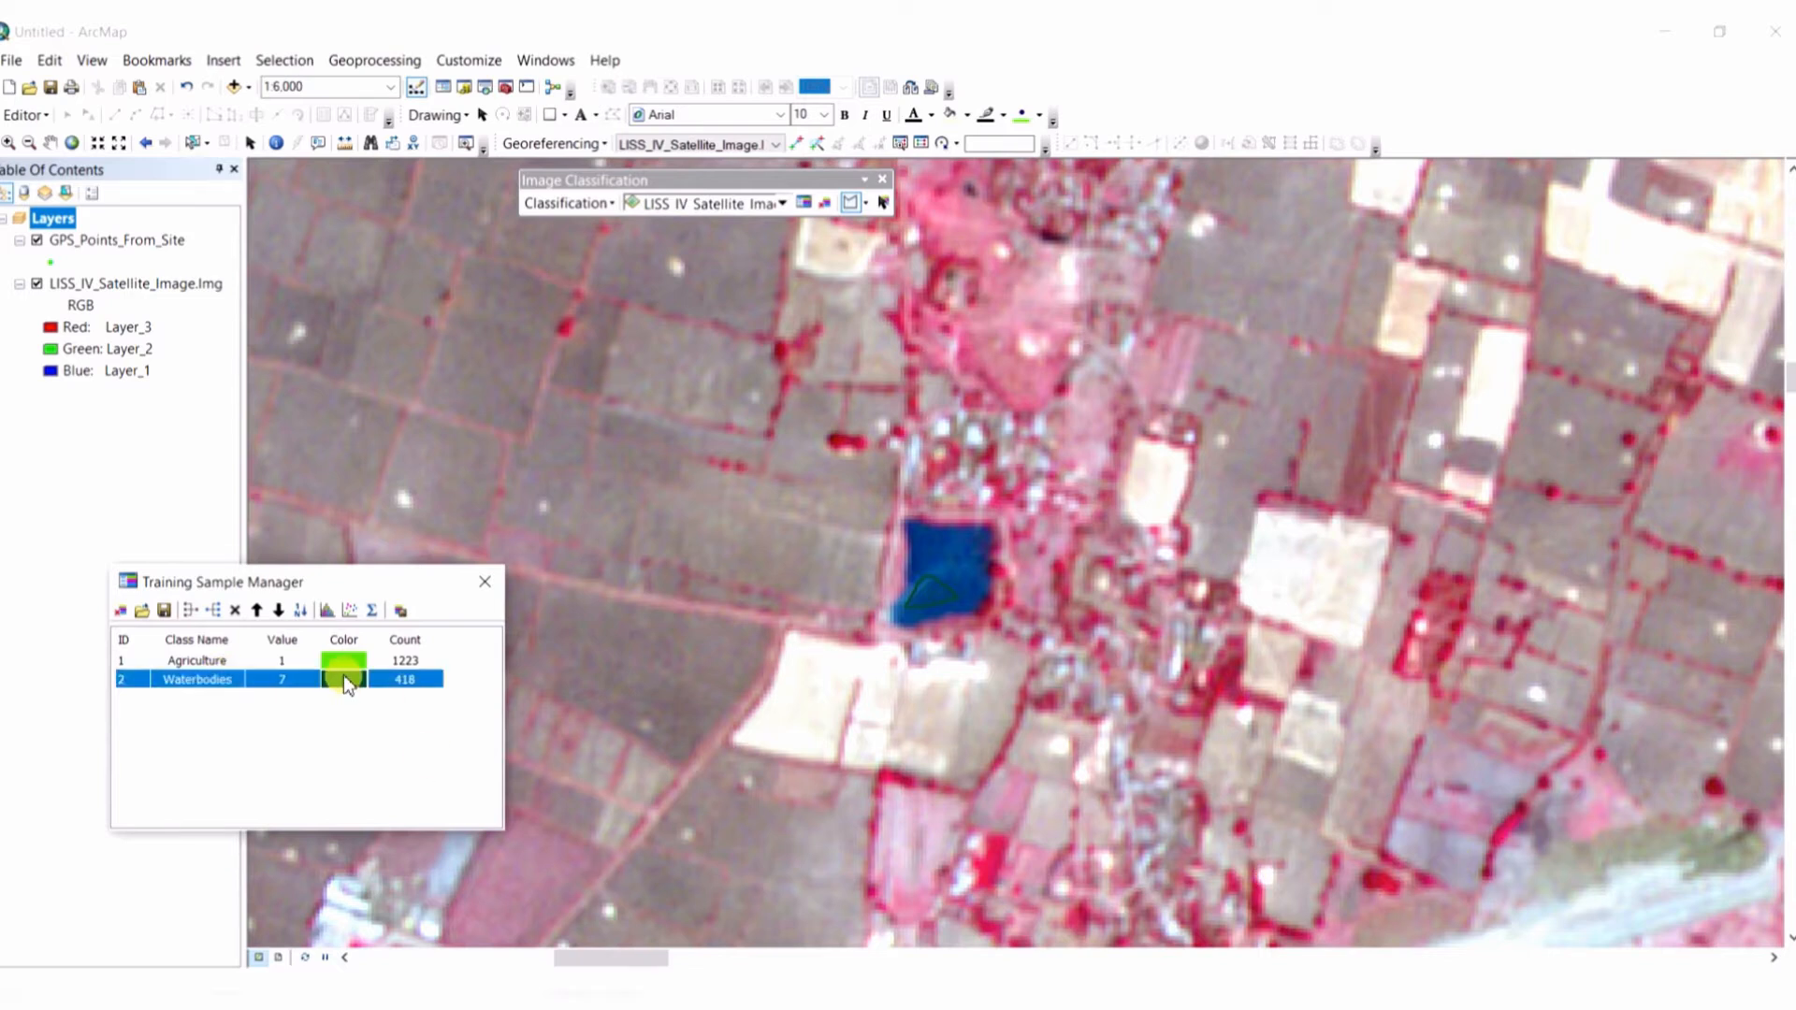
double_click(345, 680)
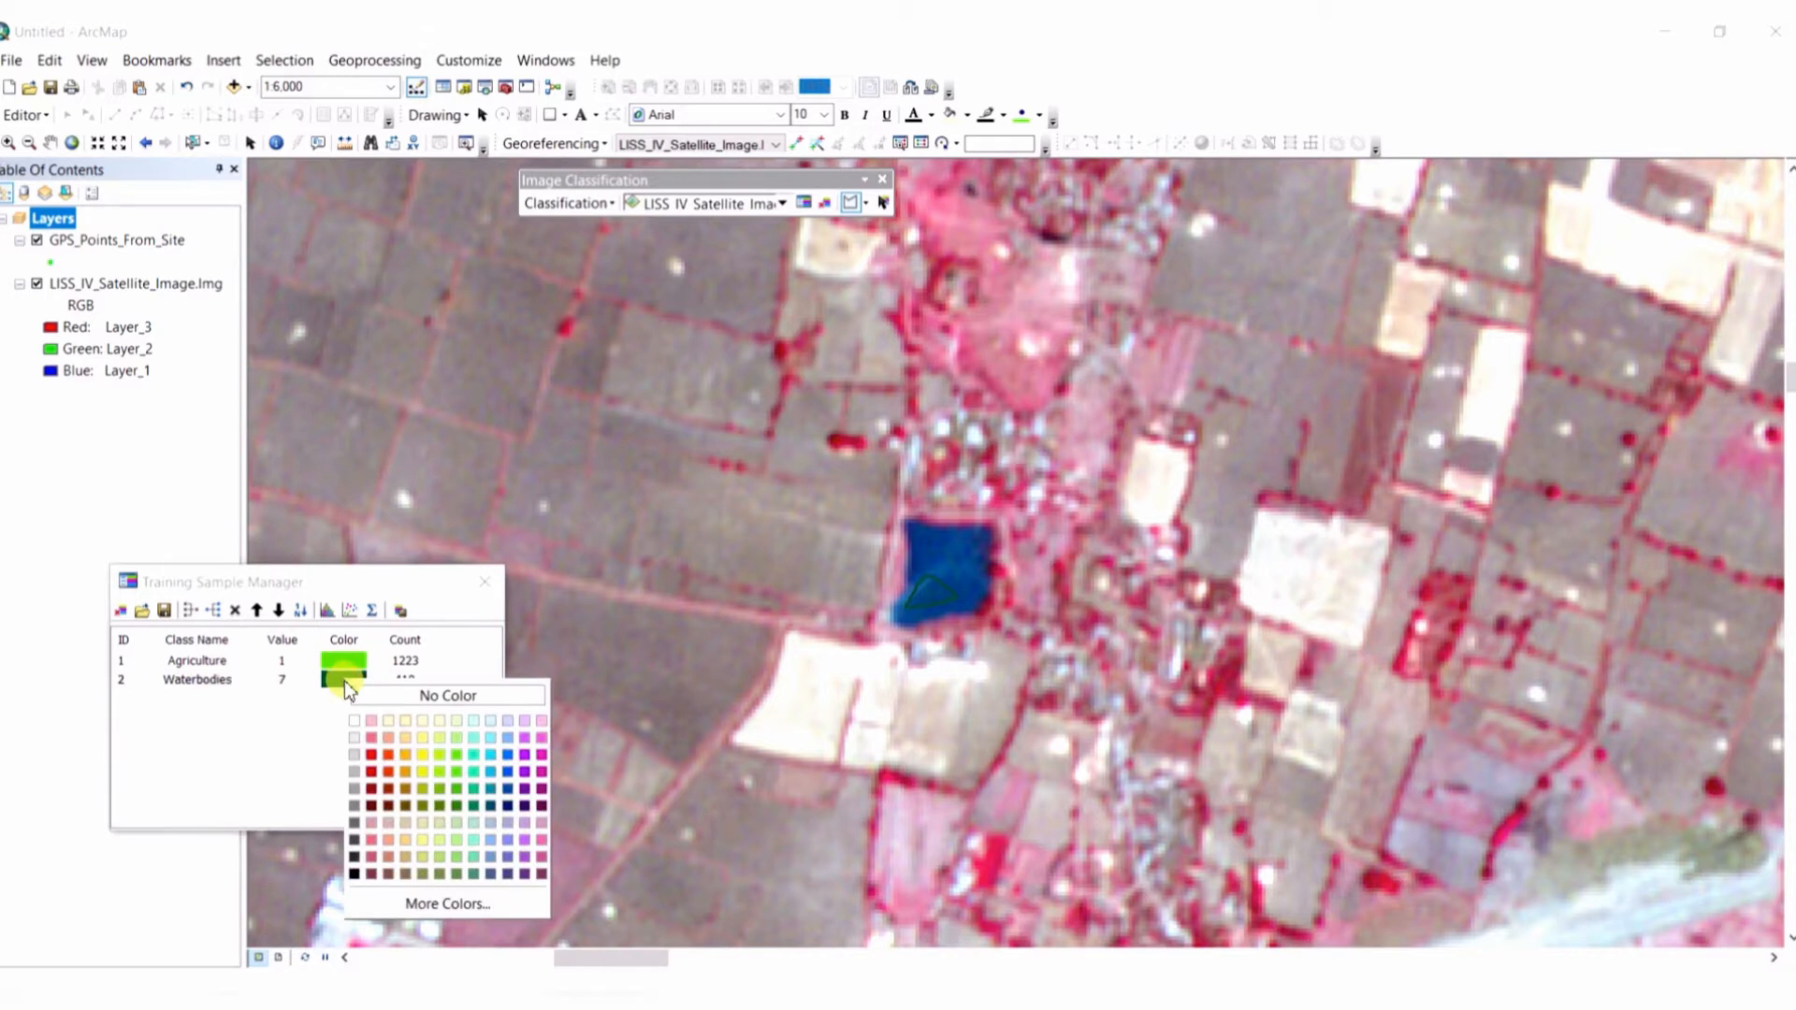
left_click(505, 754)
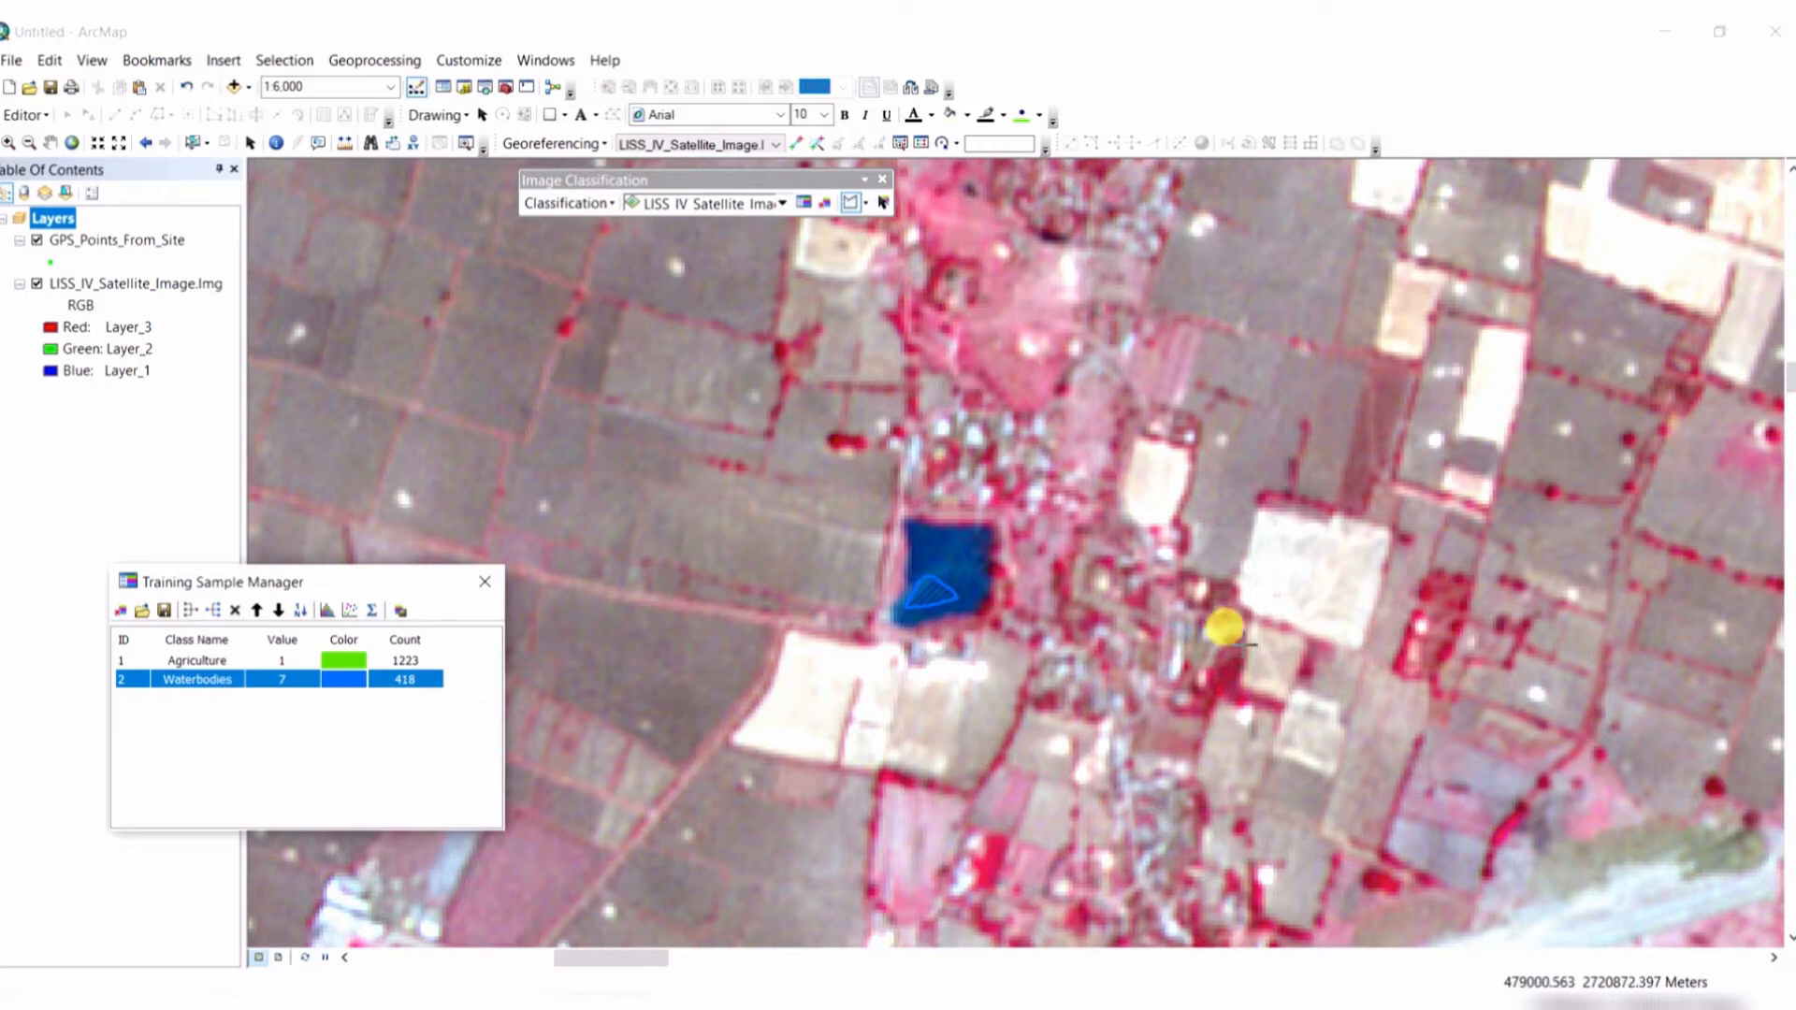
Draw a polygon training sample in the red forest patch on the hill north of the 25 Forest point.
scroll(1291, 646, "down", 3)
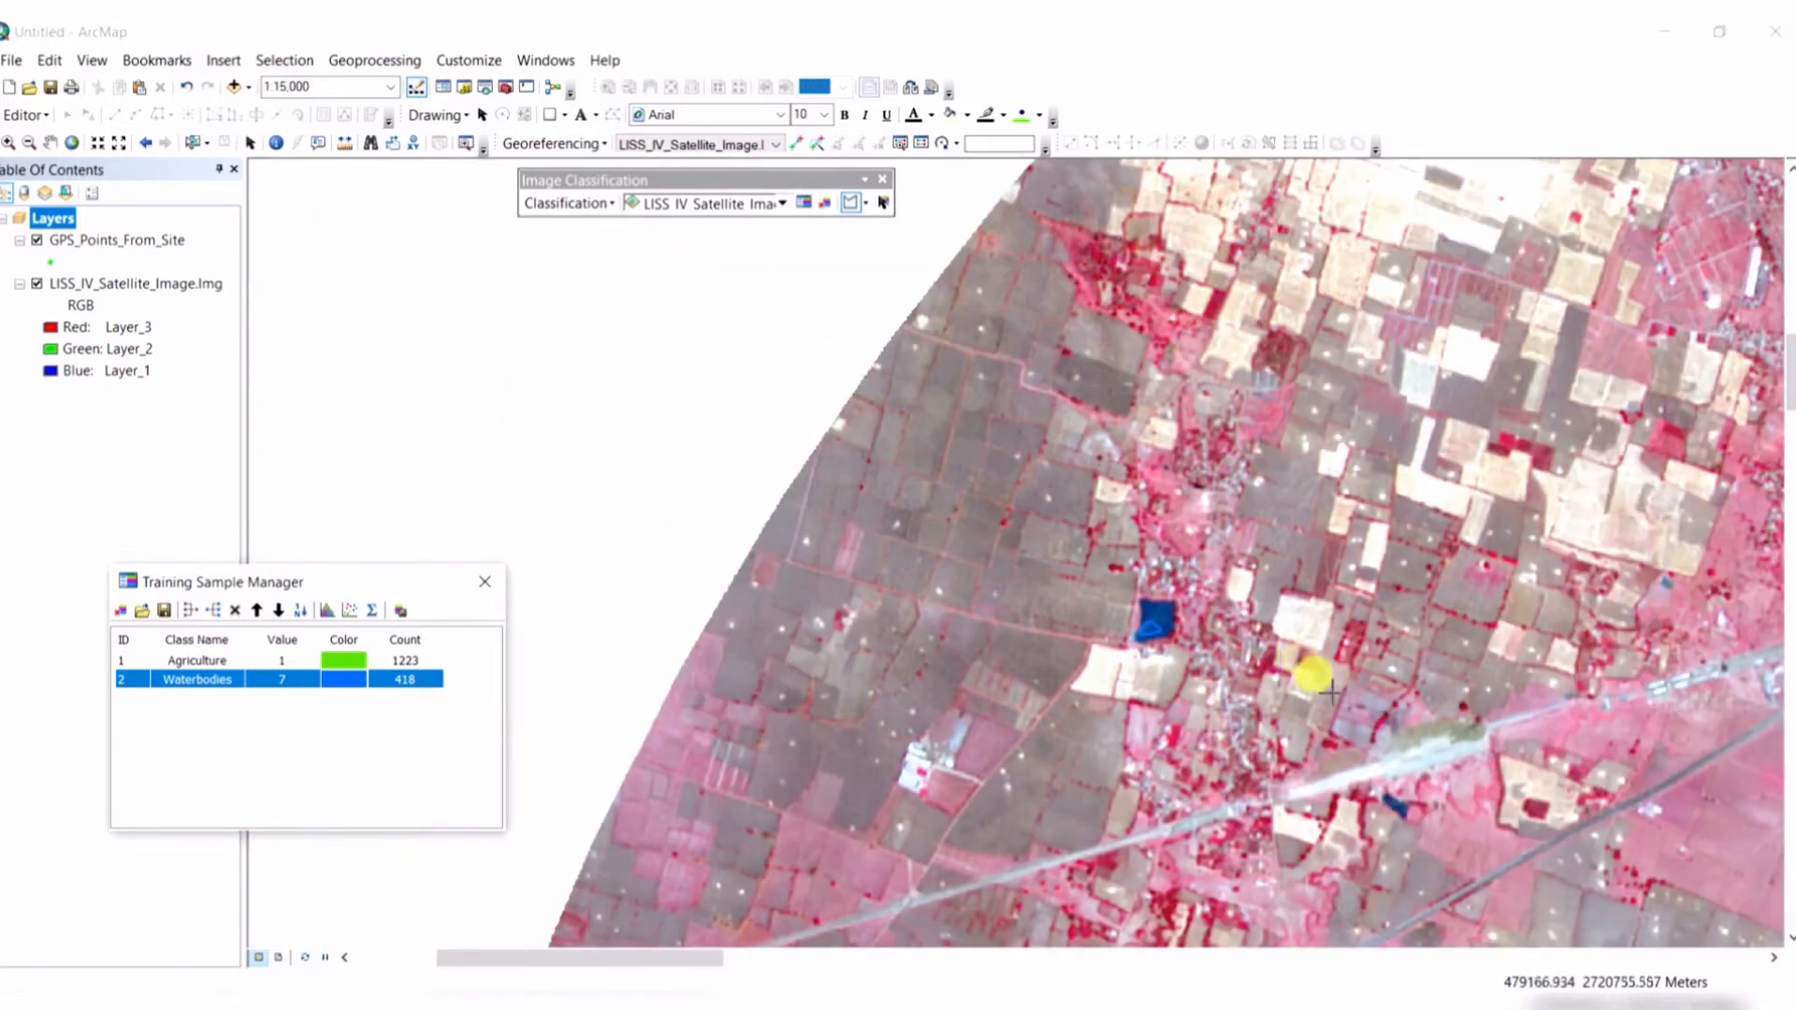
left_click_drag(1330, 687, 1175, 441)
scroll(1211, 599, "down", 1)
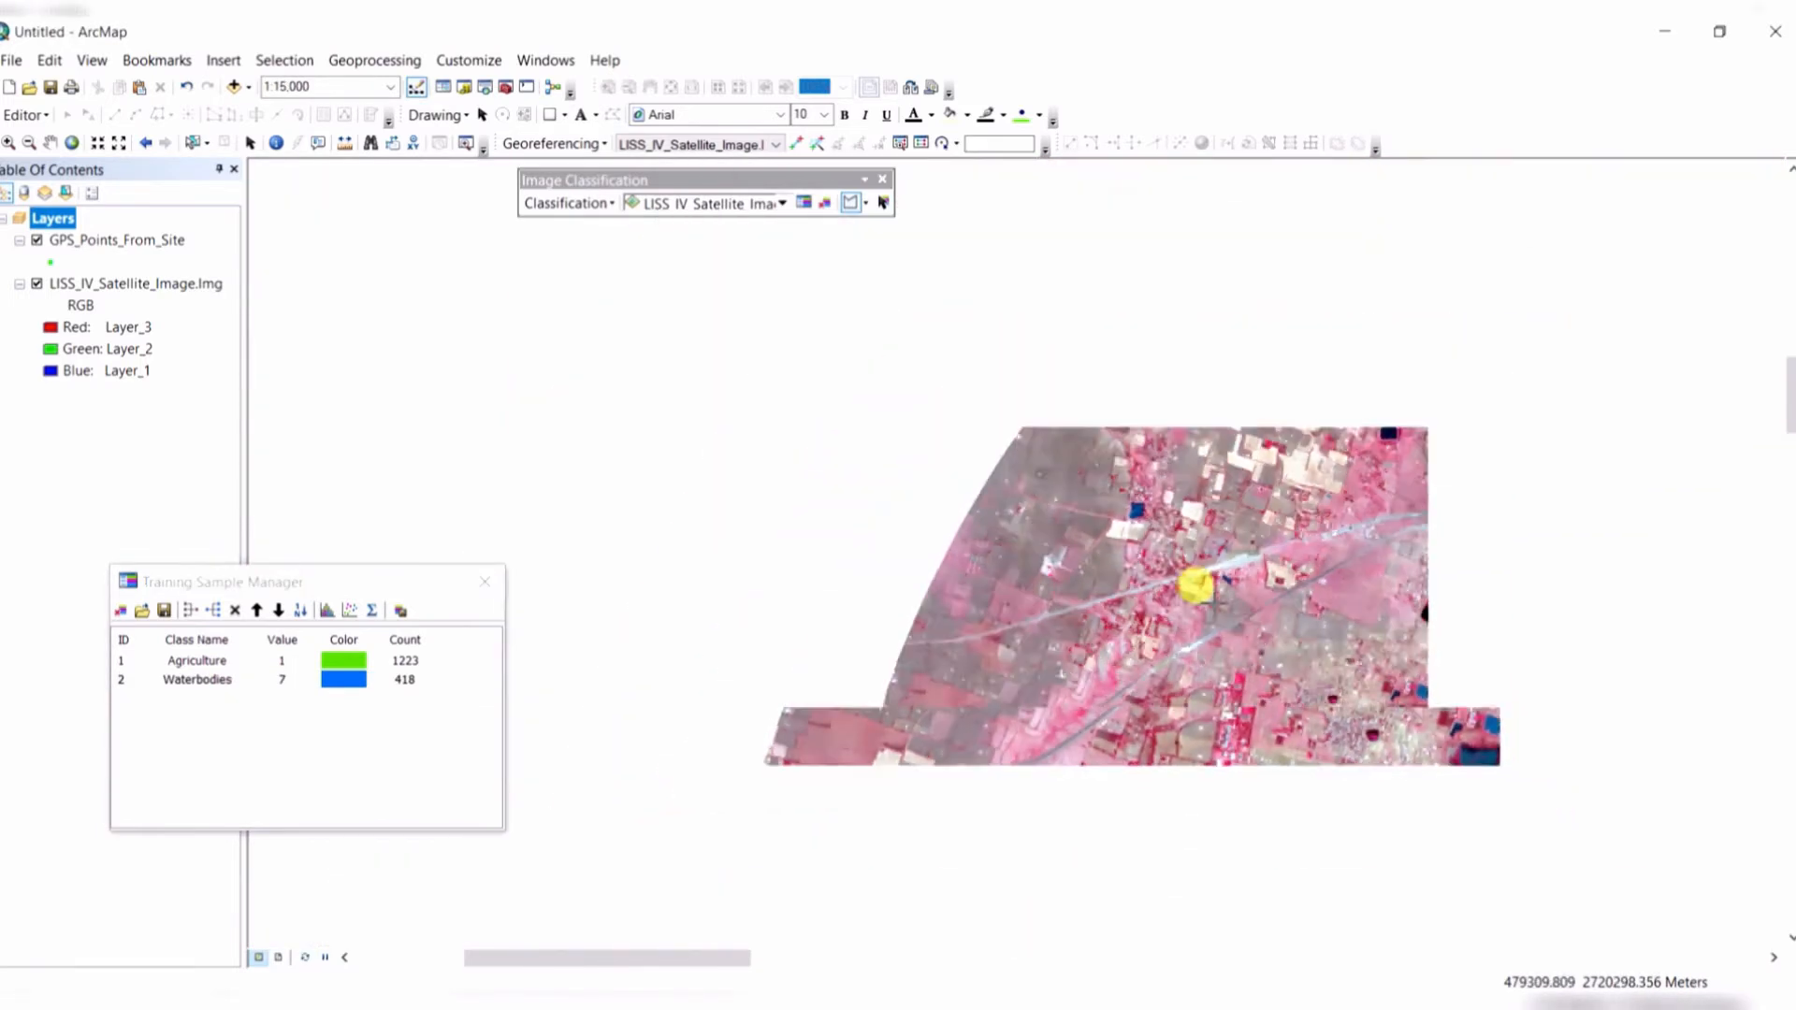
scroll(1295, 699, "down", 2)
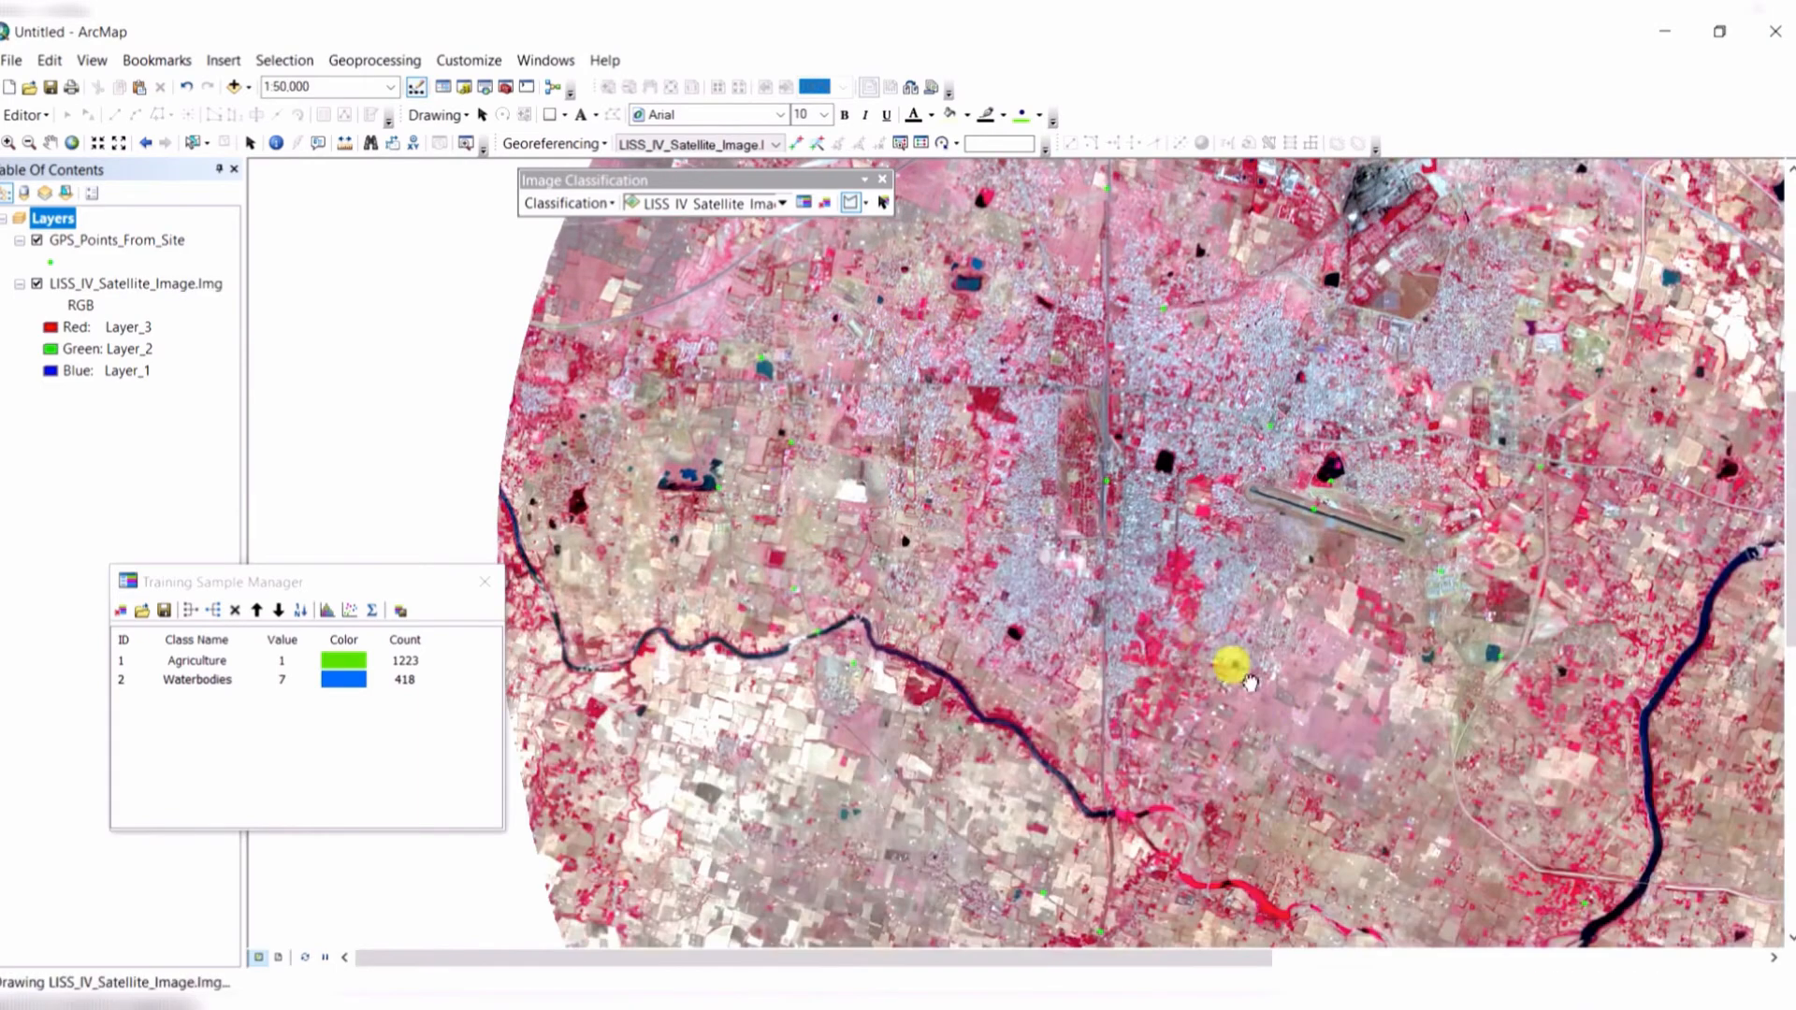
left_click_drag(1282, 719, 1040, 493)
left_click_drag(1279, 823, 1188, 573)
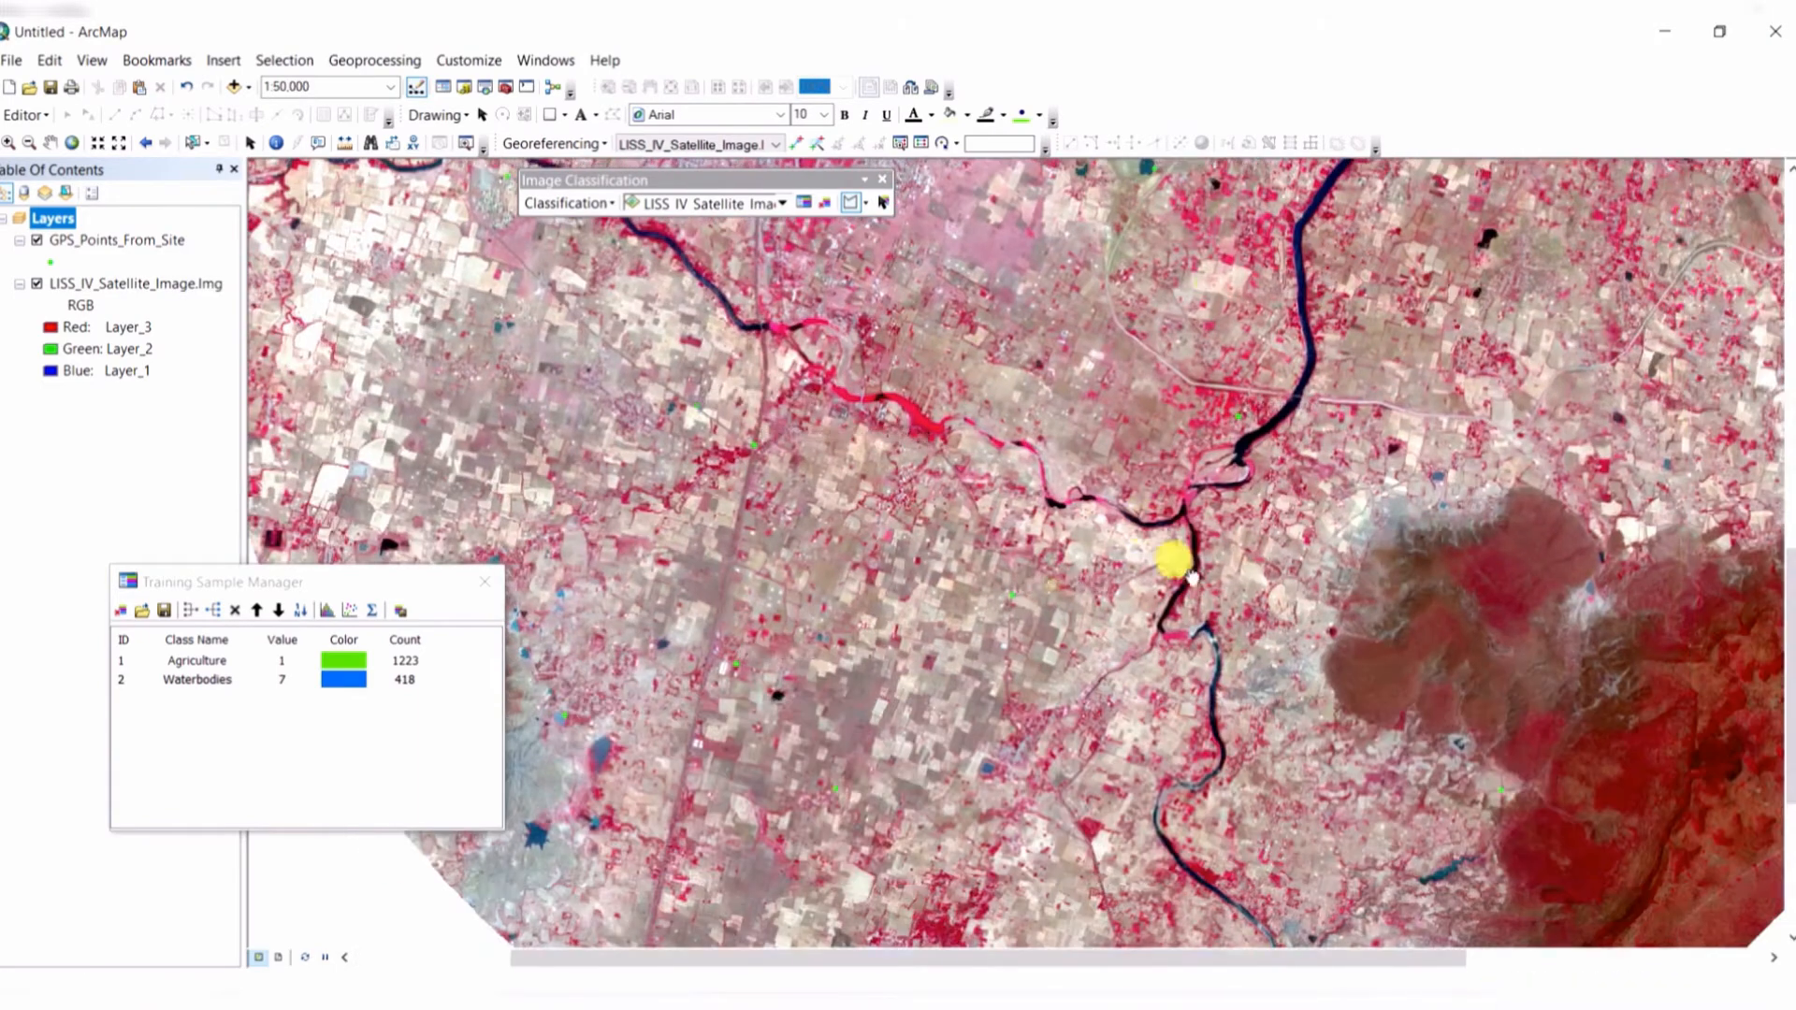
left_click_drag(1260, 628, 983, 532)
left_click_drag(1208, 700, 1244, 567)
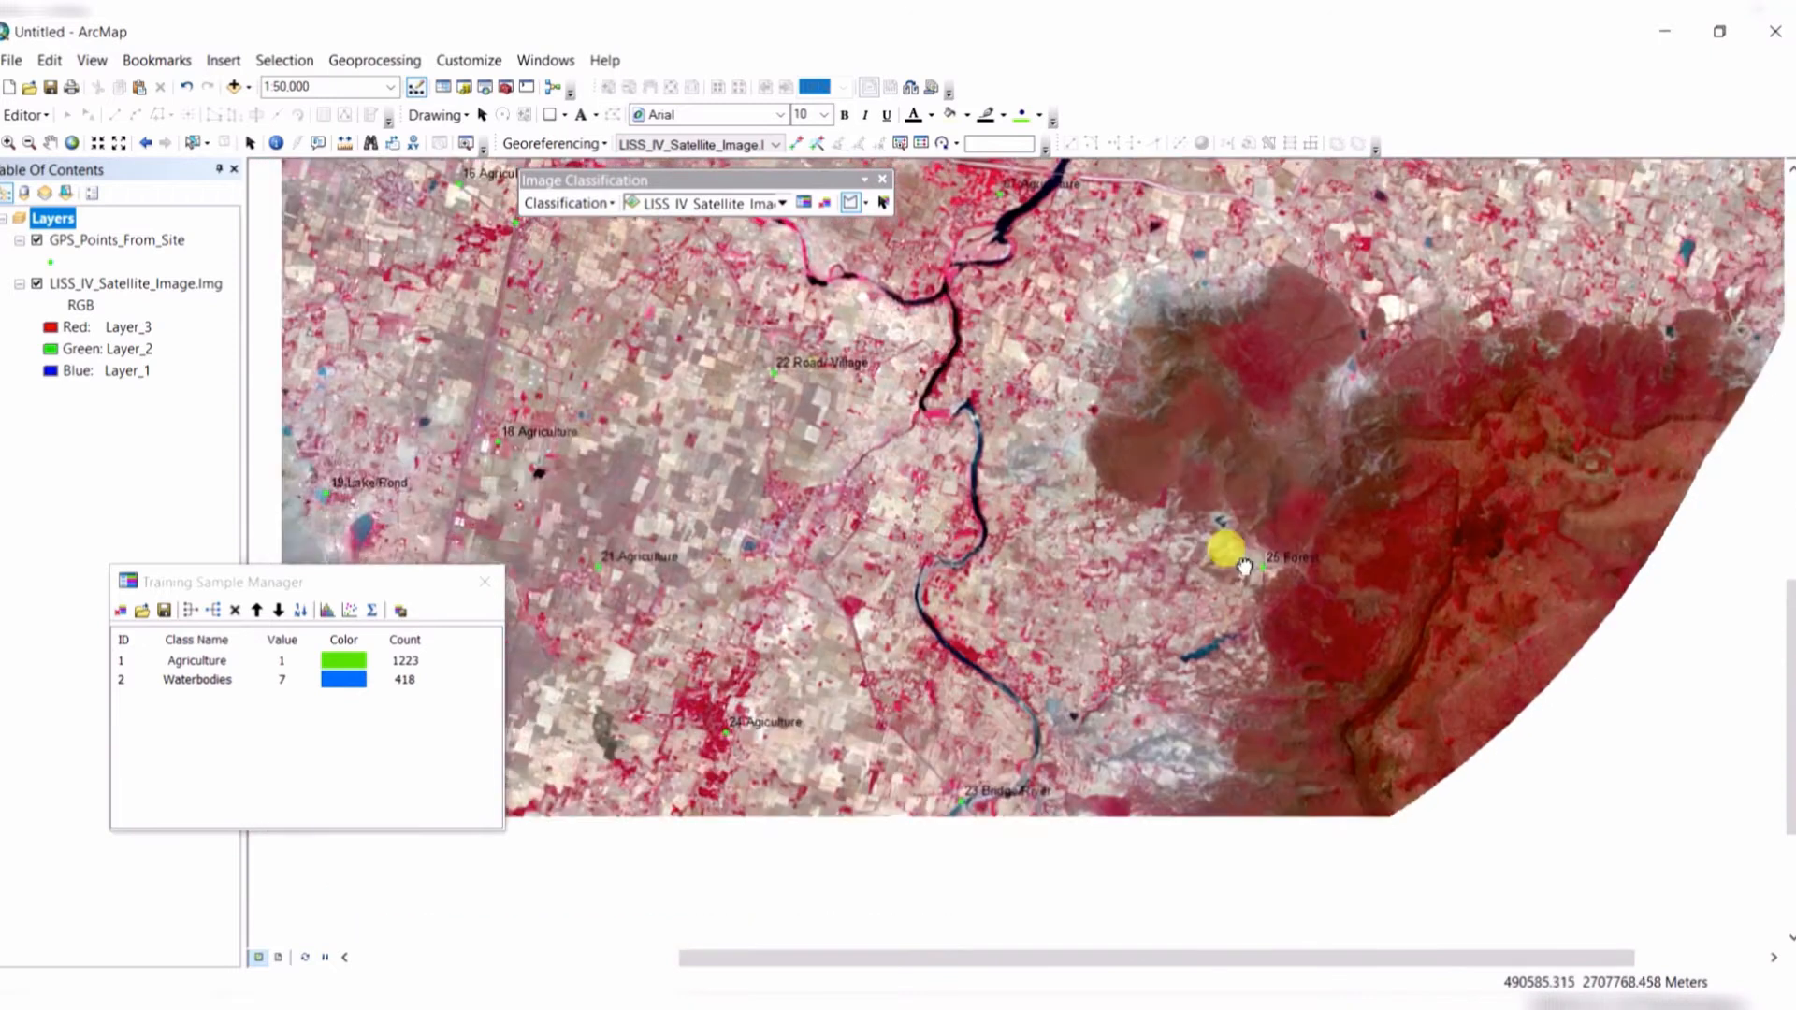
scroll(1393, 610, "up", 1)
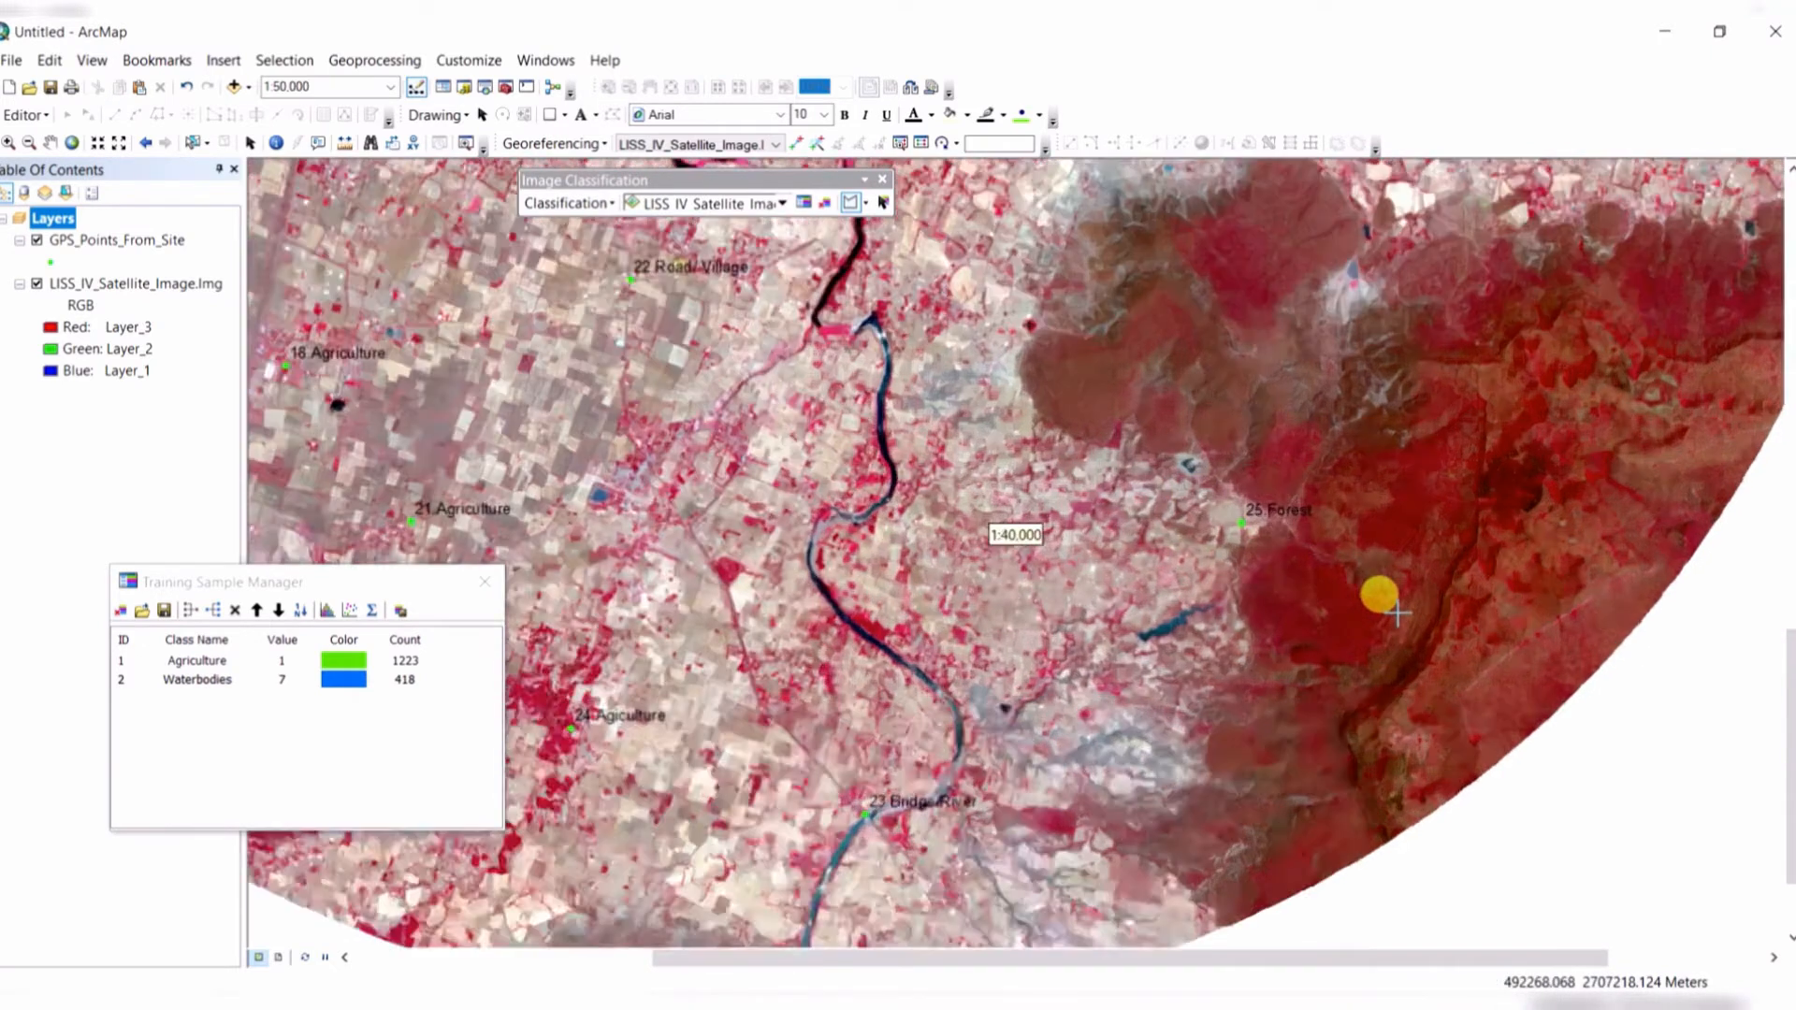
scroll(1403, 454, "up", 1)
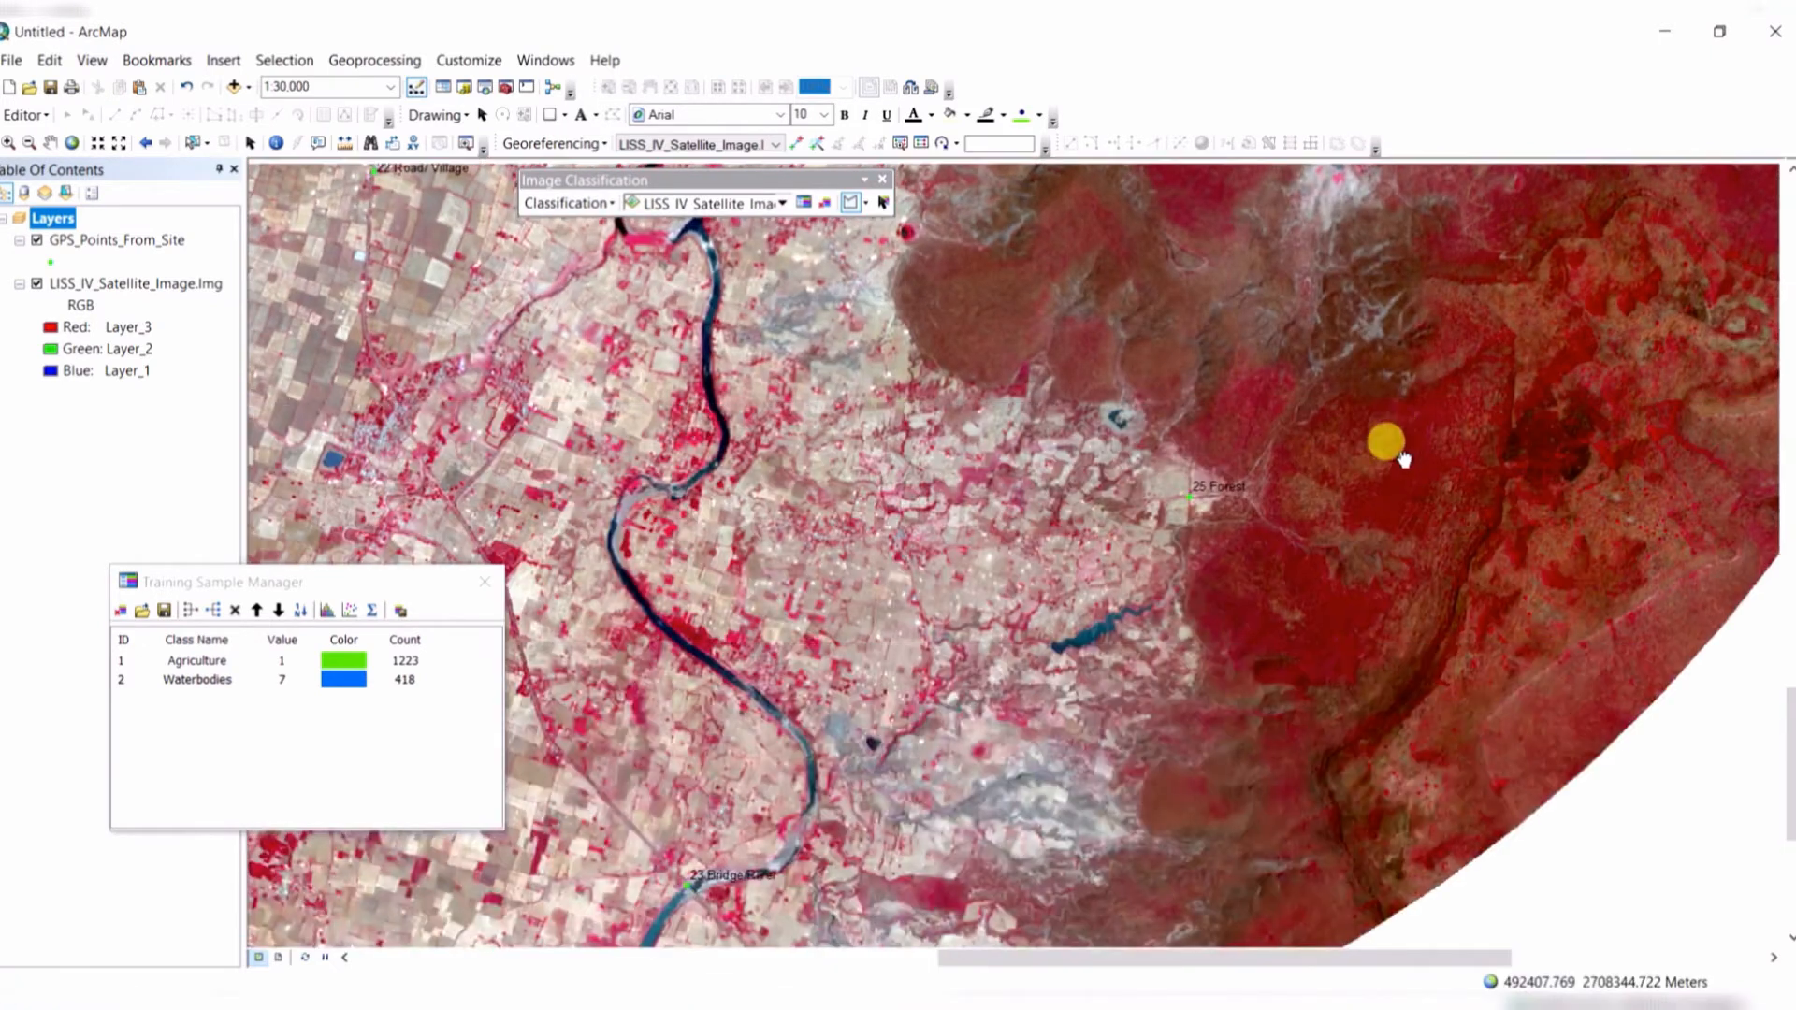
left_click_drag(1403, 458, 1214, 630)
left_click_drag(1004, 365, 1007, 546)
scroll(958, 516, "up", 1)
scroll(958, 517, "up", 6)
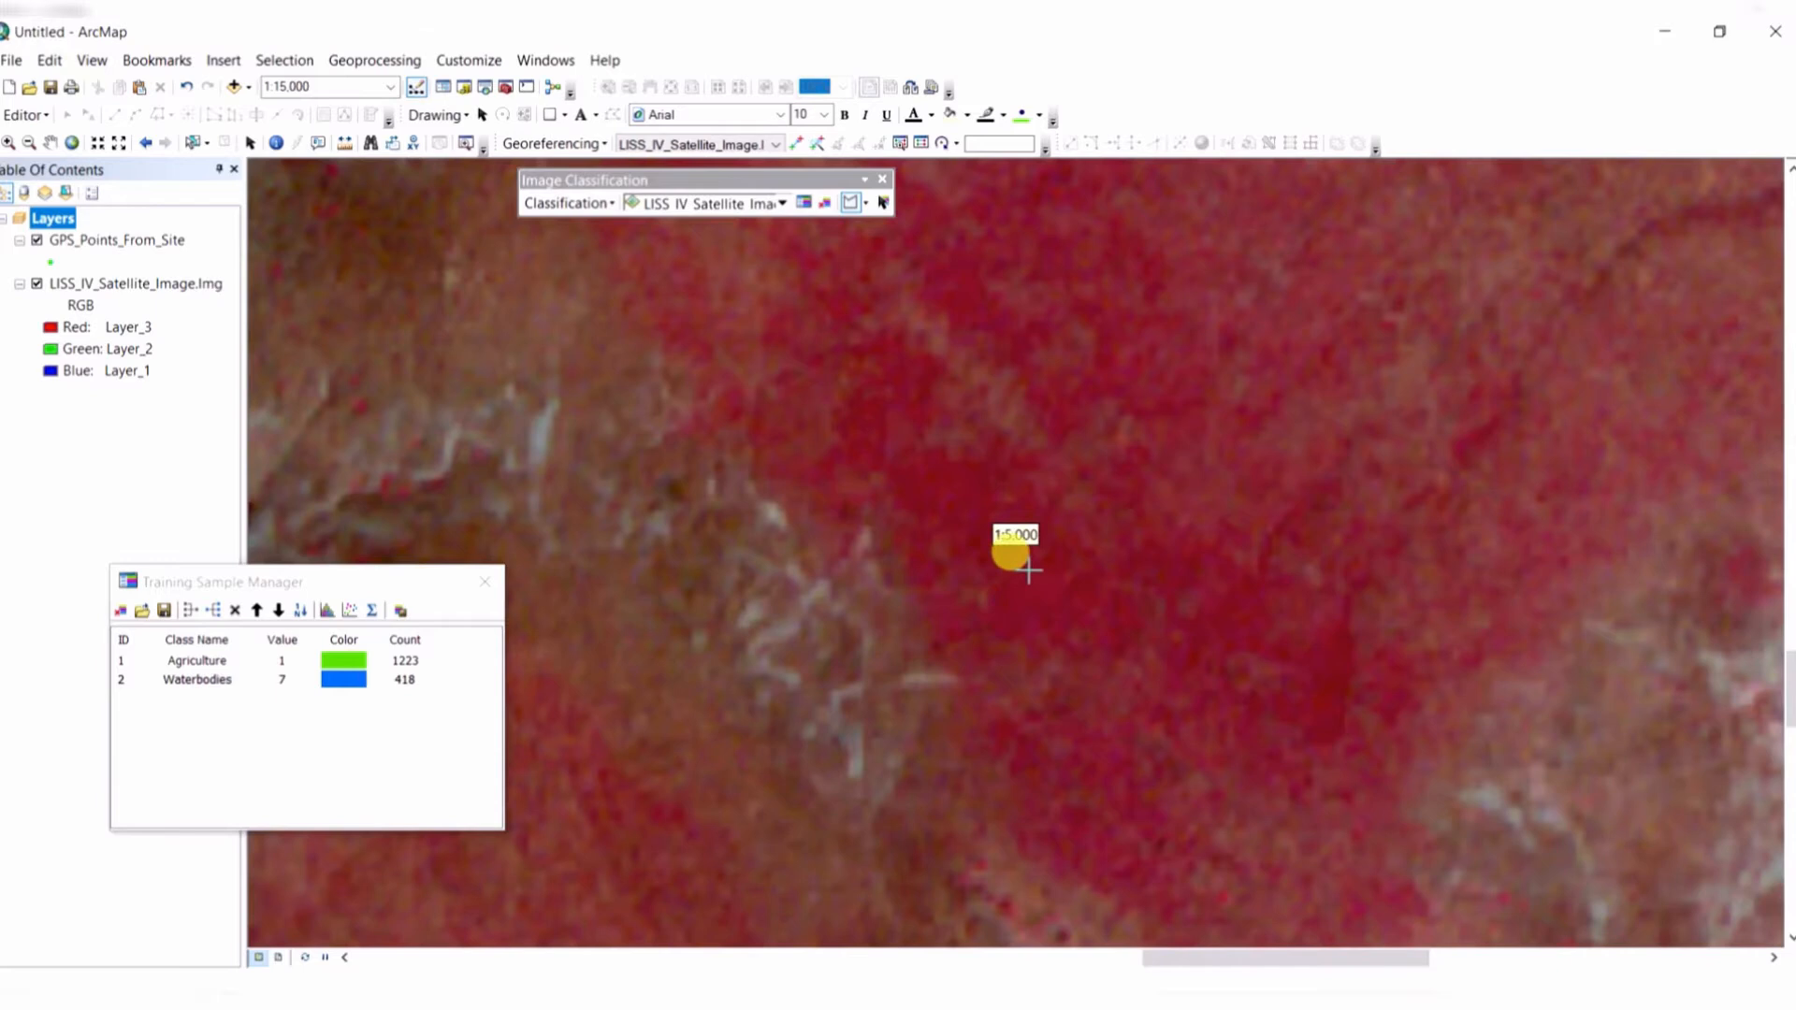
scroll(1028, 587, "up", 4)
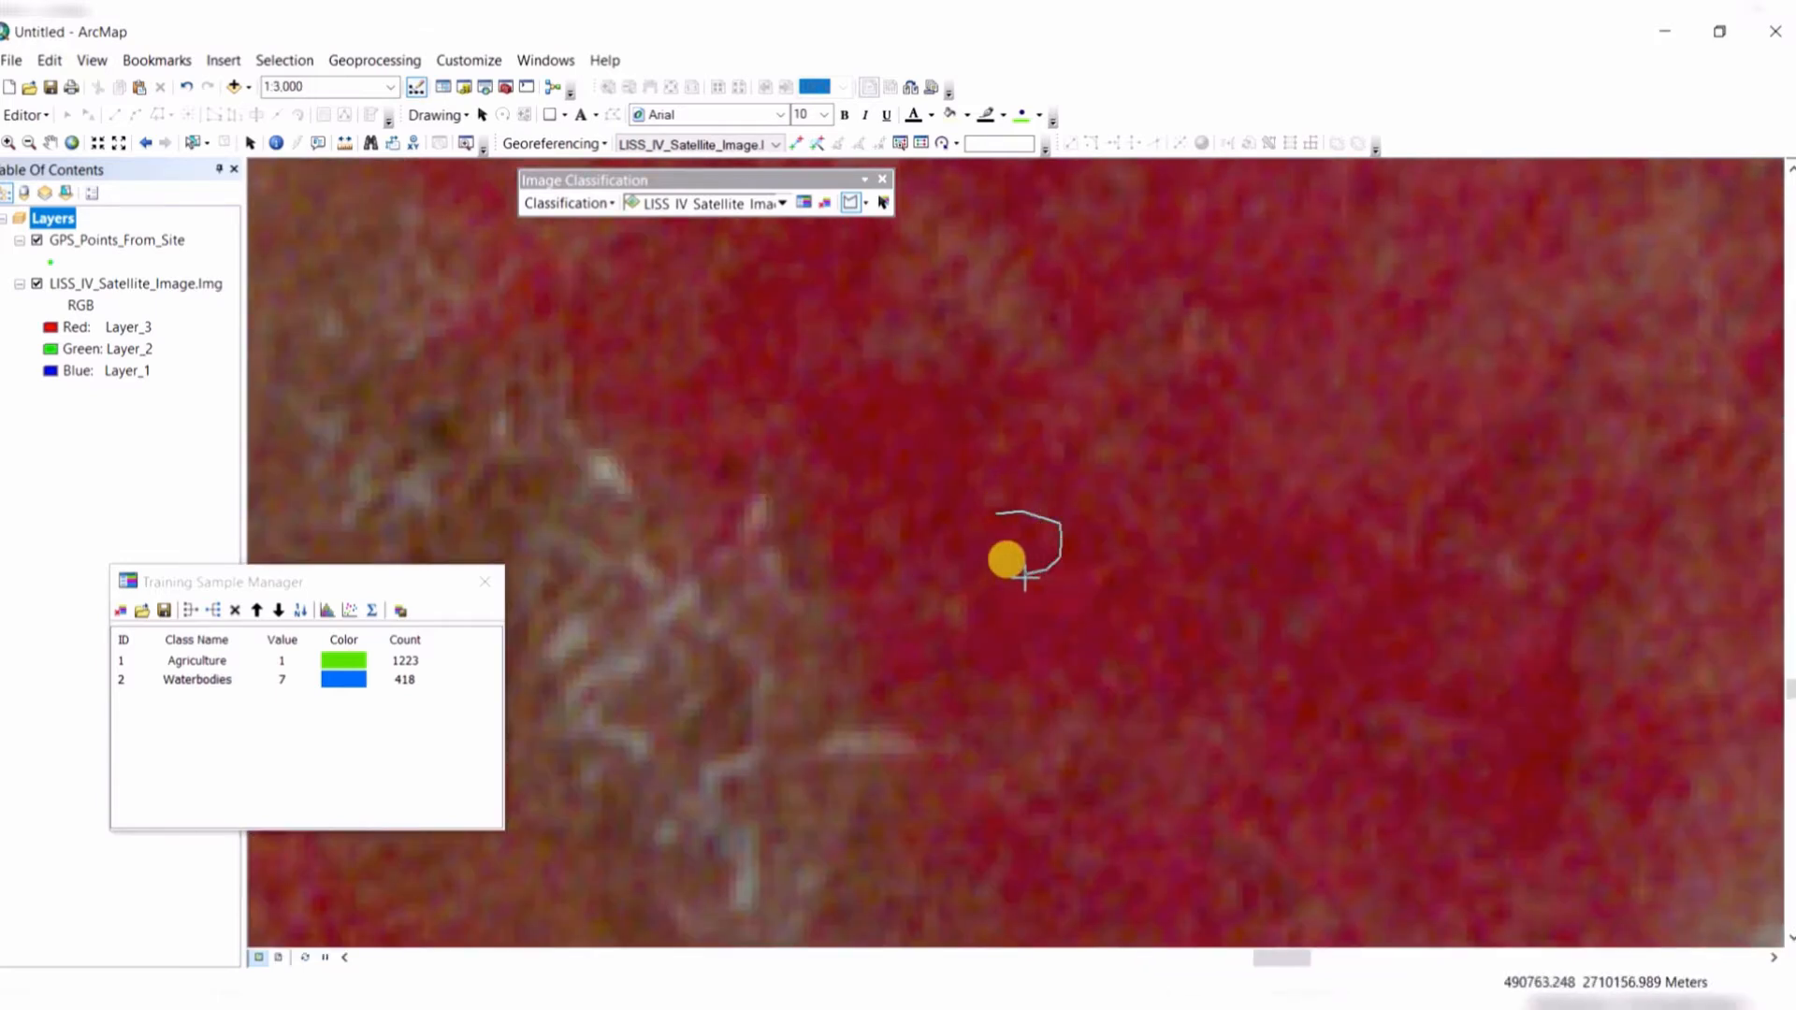
Draw a small polygon training sample on the brown south-western lobe of the hill north-west of the 25 Forest point.
scroll(1100, 610, "down", 5)
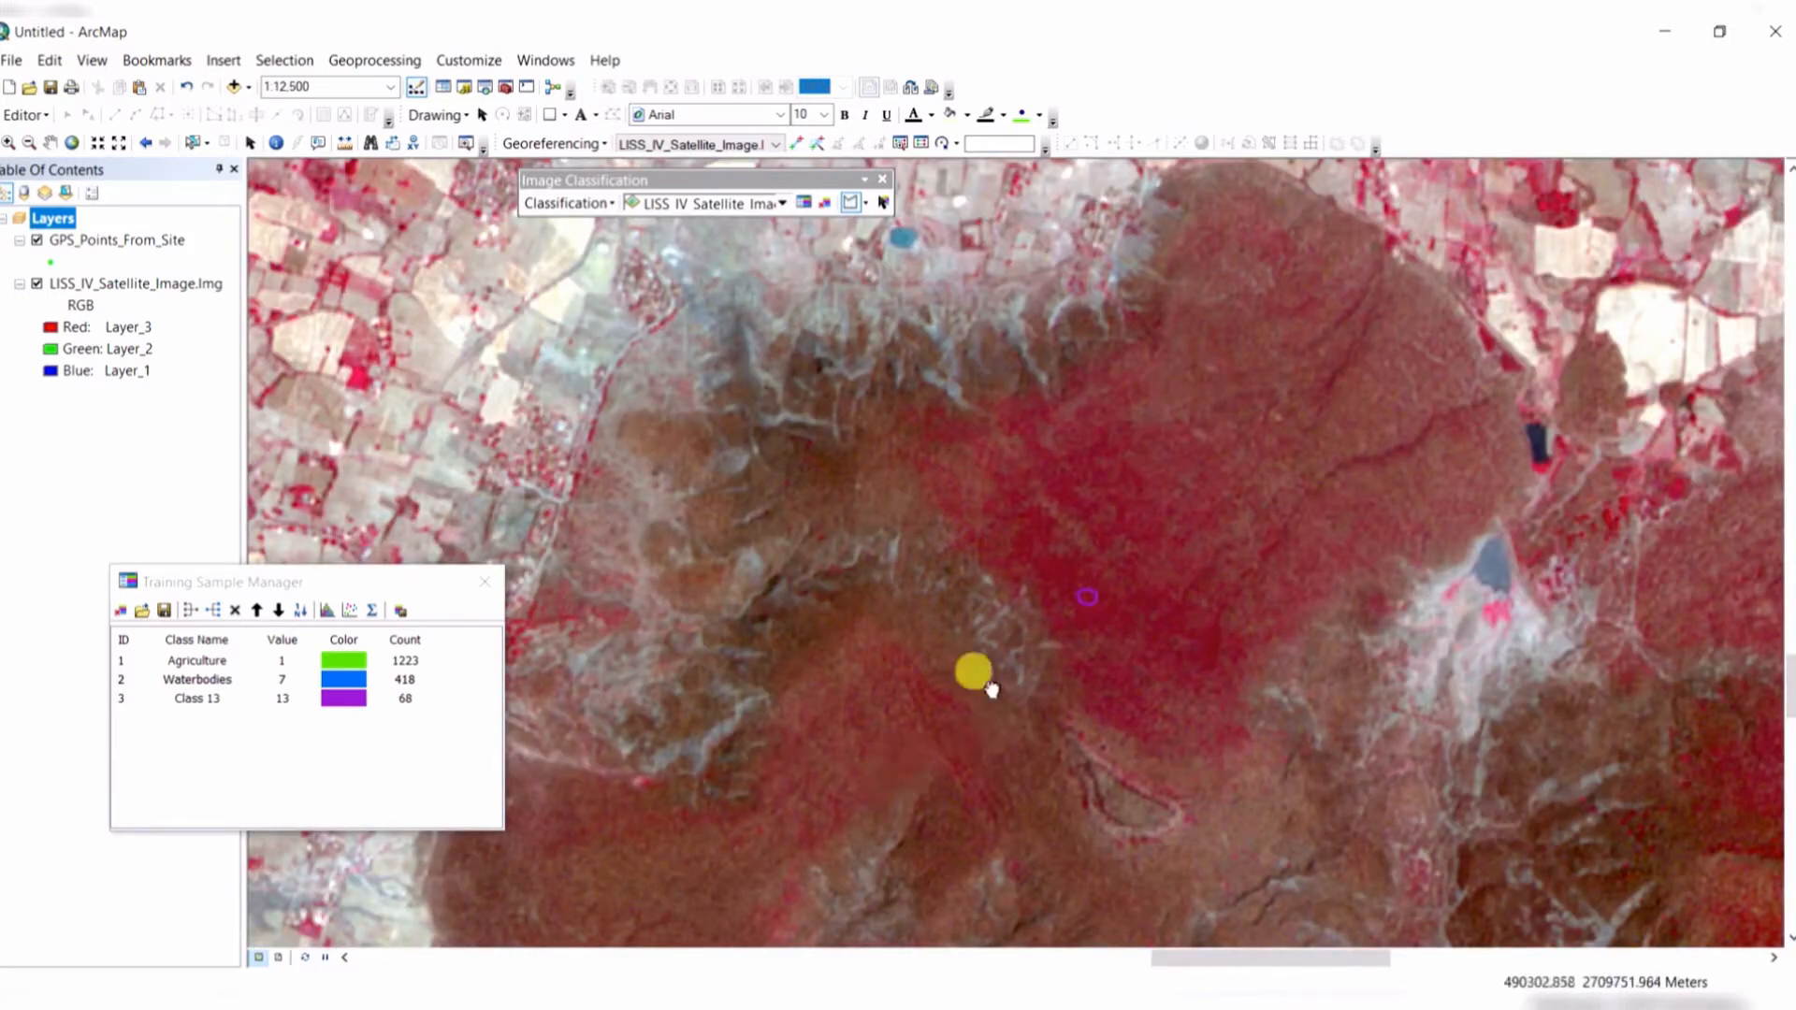
left_click_drag(986, 688, 1255, 457)
left_click_drag(882, 661, 1038, 527)
scroll(964, 624, "up", 1)
scroll(965, 624, "up", 5)
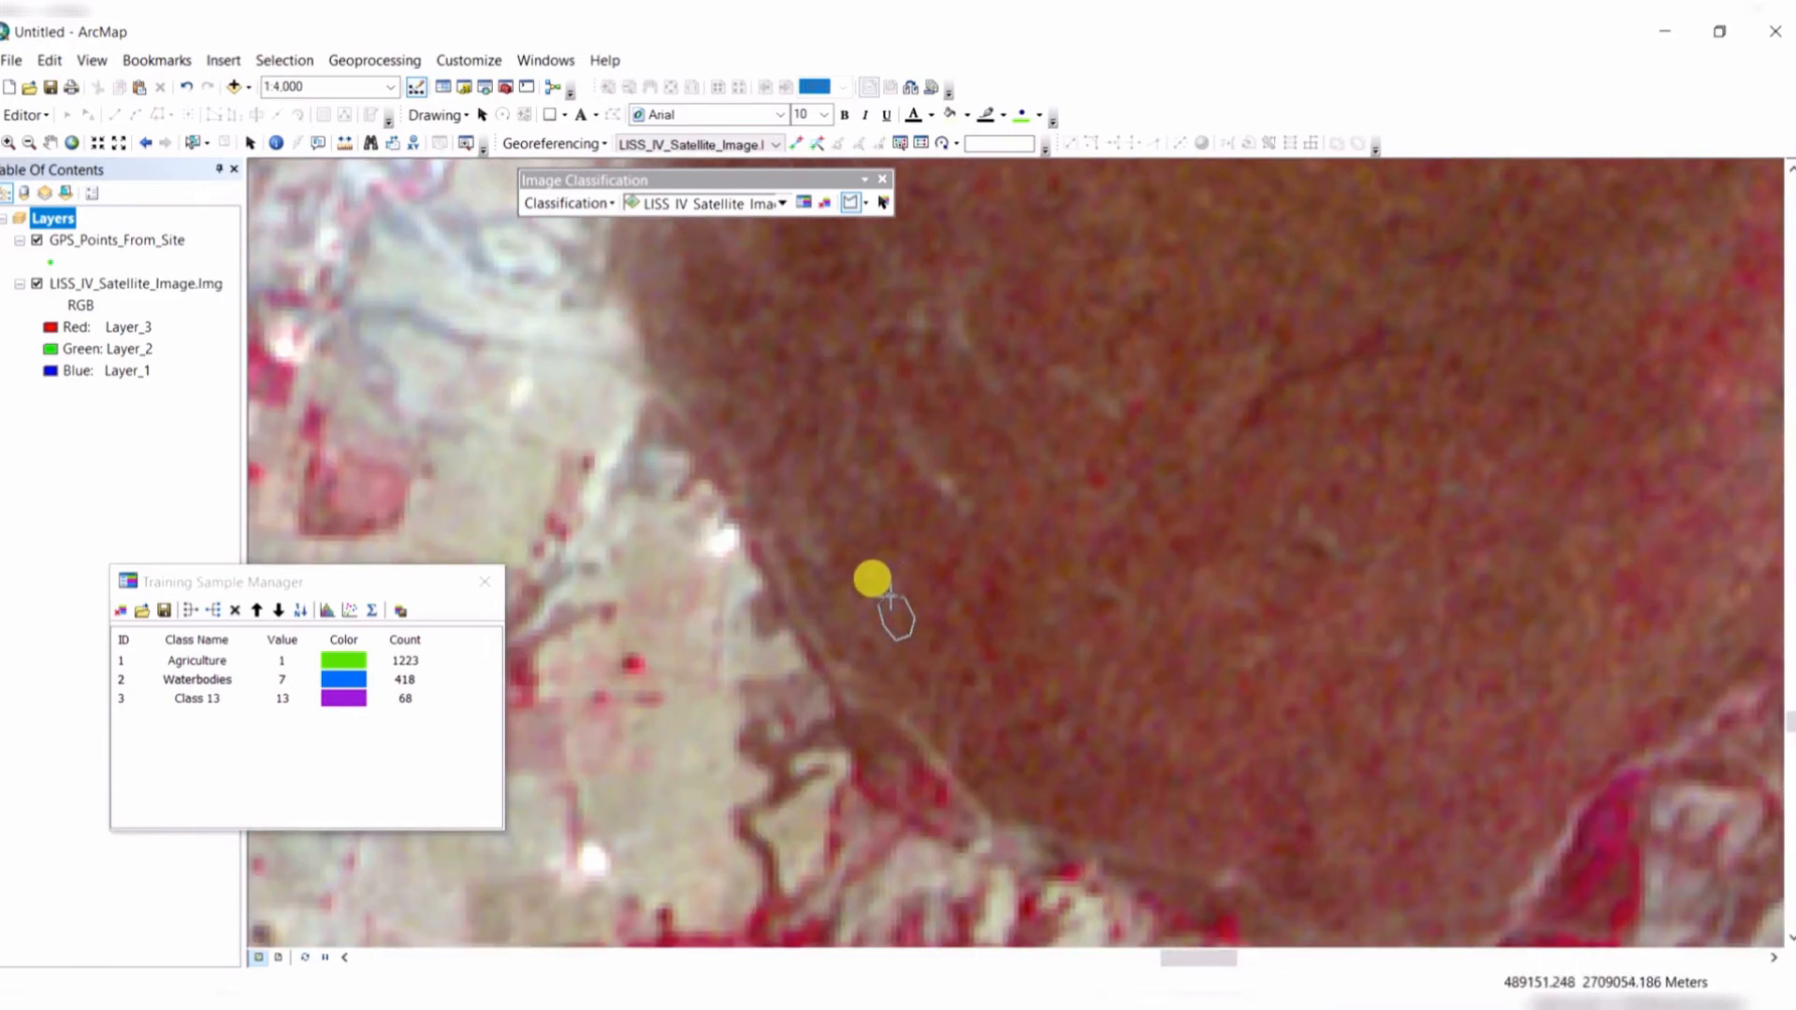
Draw a small polygon training sample in the bright red vegetation within the large forest east of the 25 Forest point.
scroll(949, 690, "down", 8)
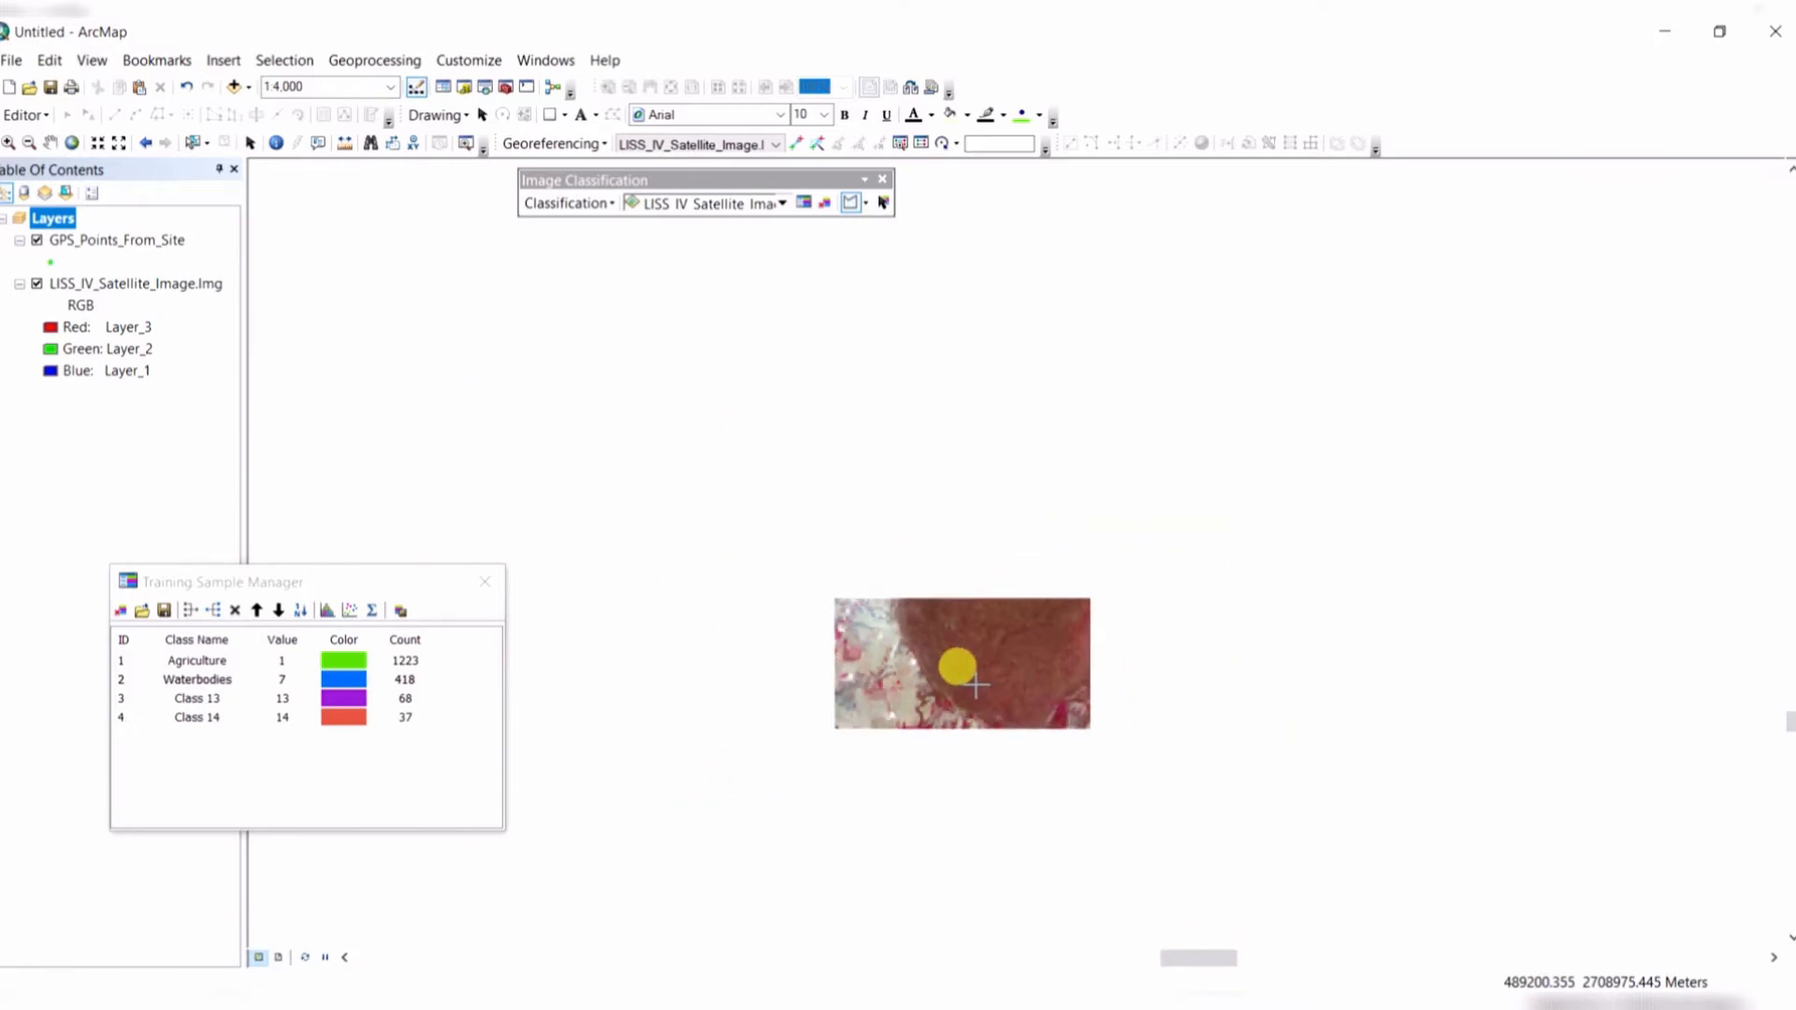
scroll(1010, 725, "down", 3)
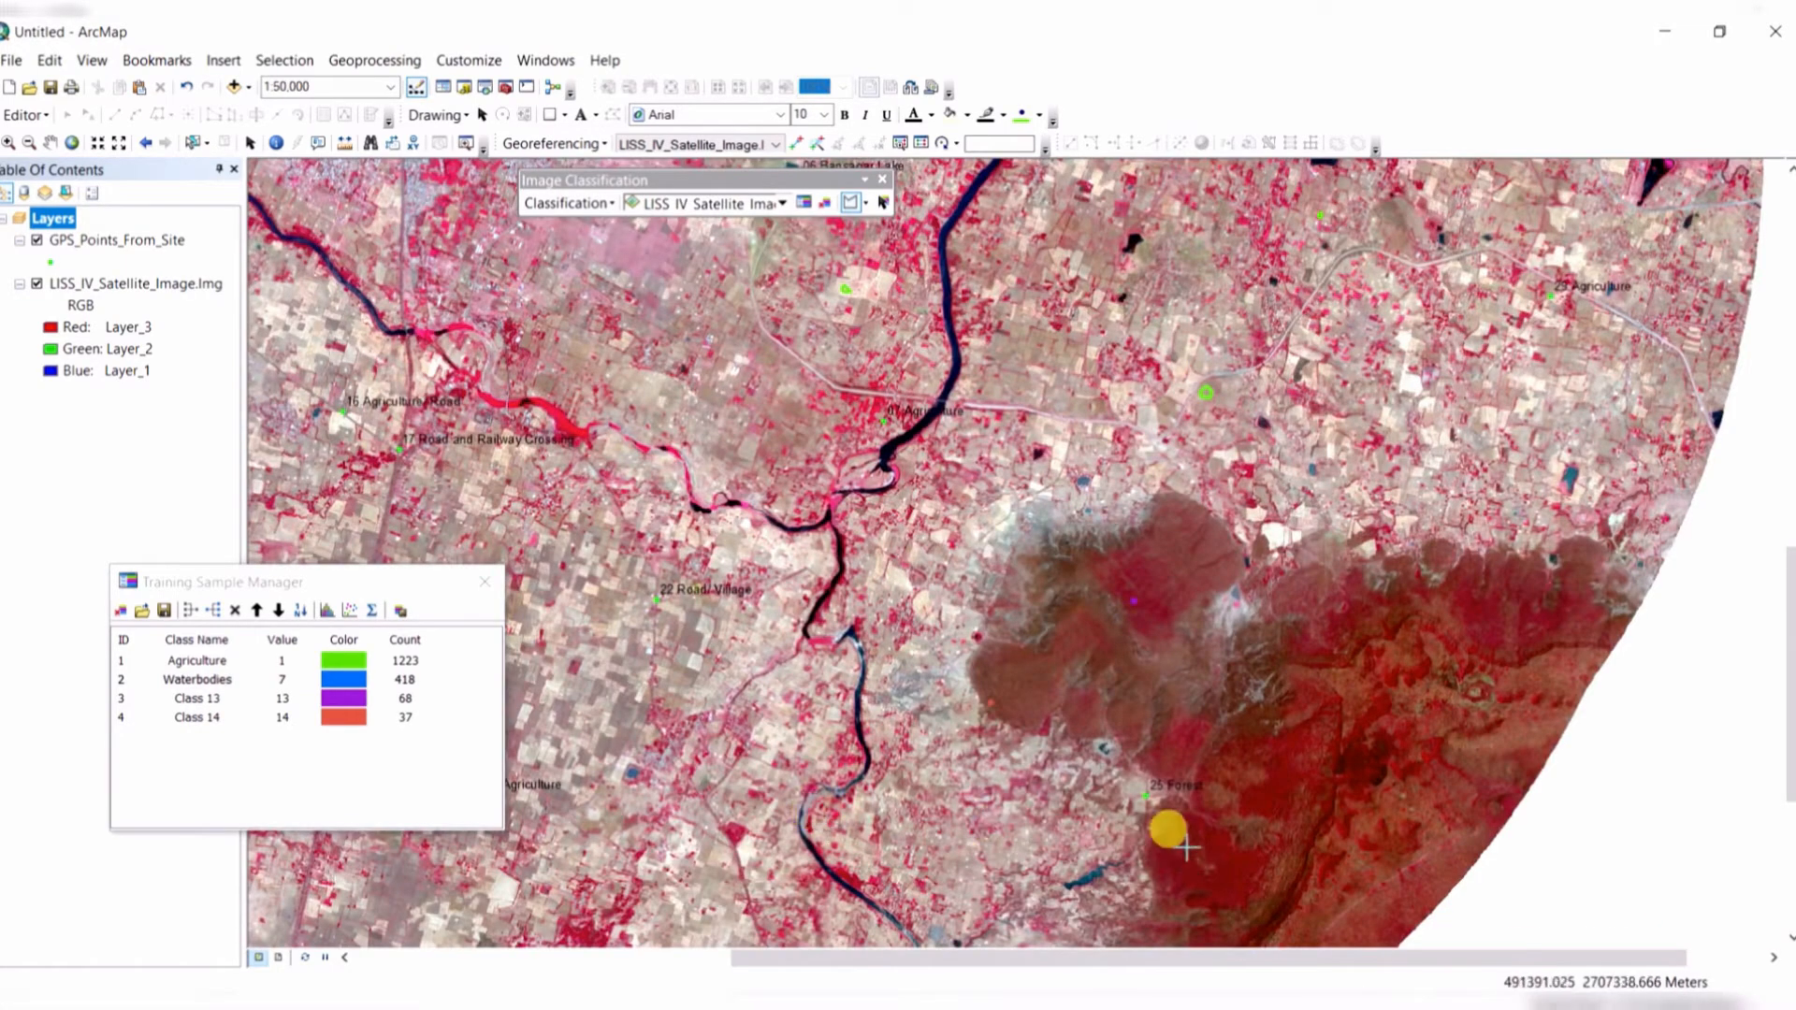
left_click_drag(1190, 849, 1053, 512)
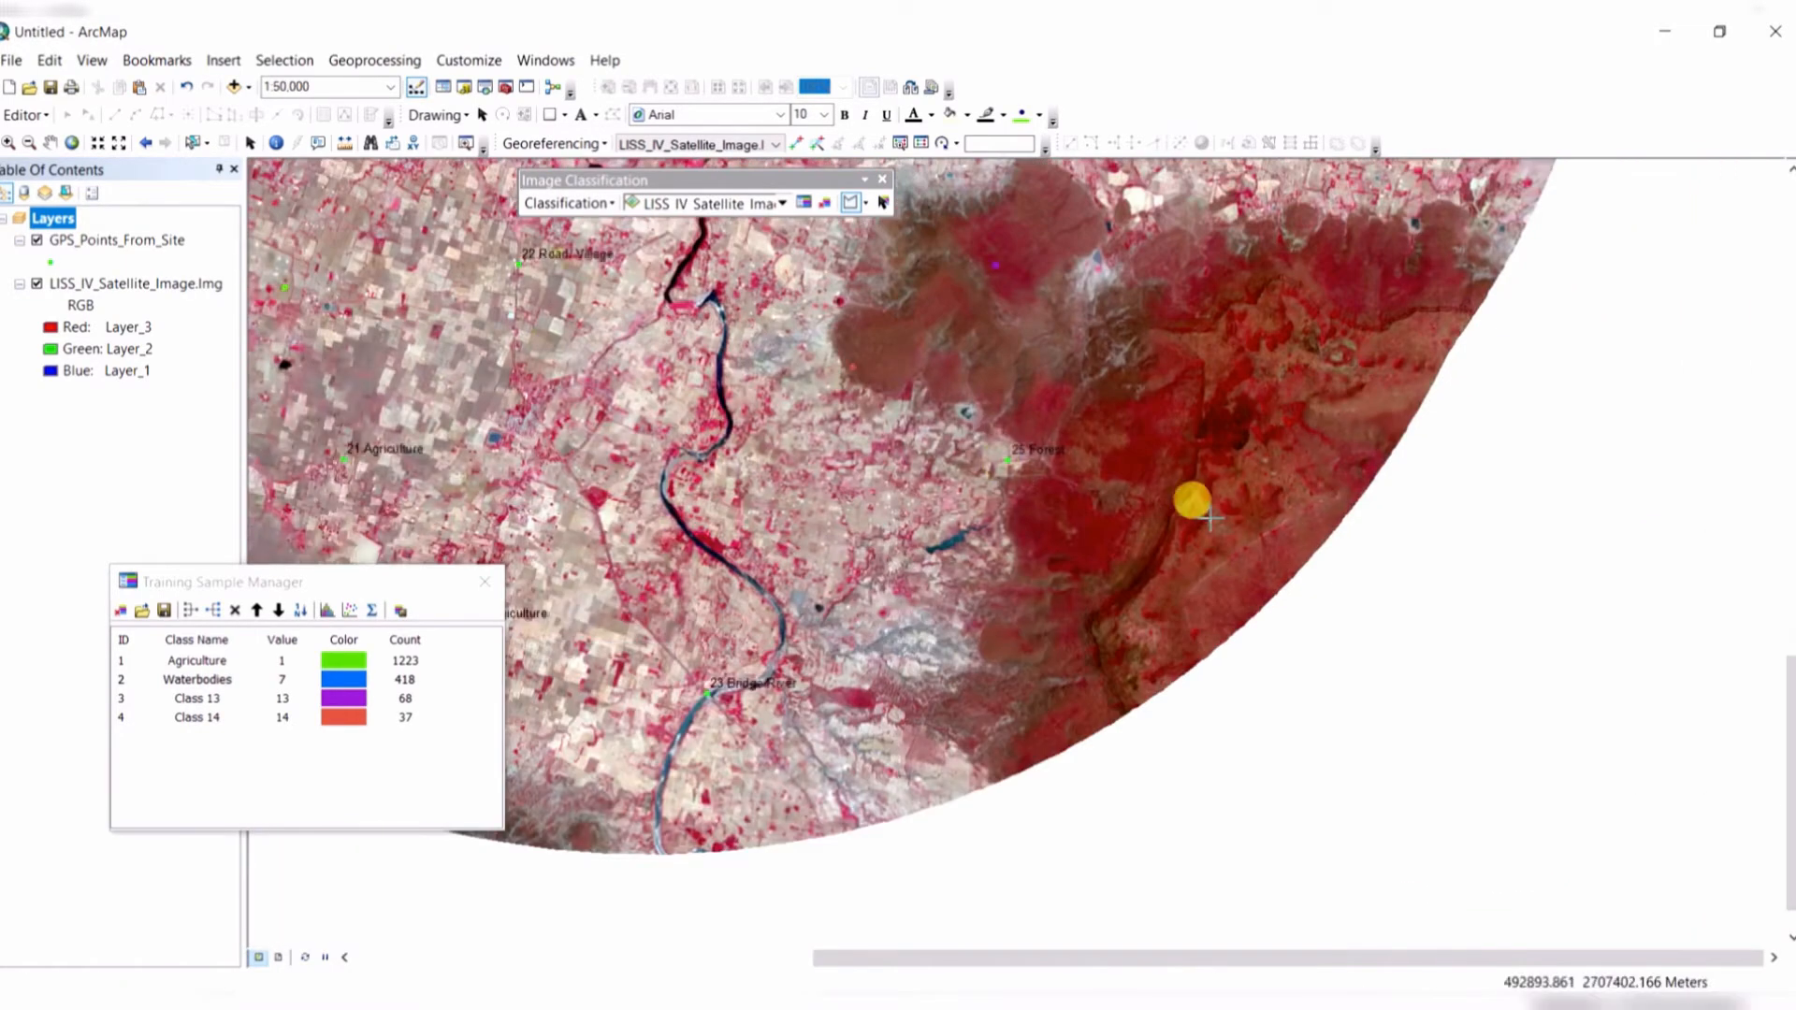
scroll(1289, 404, "up", 9)
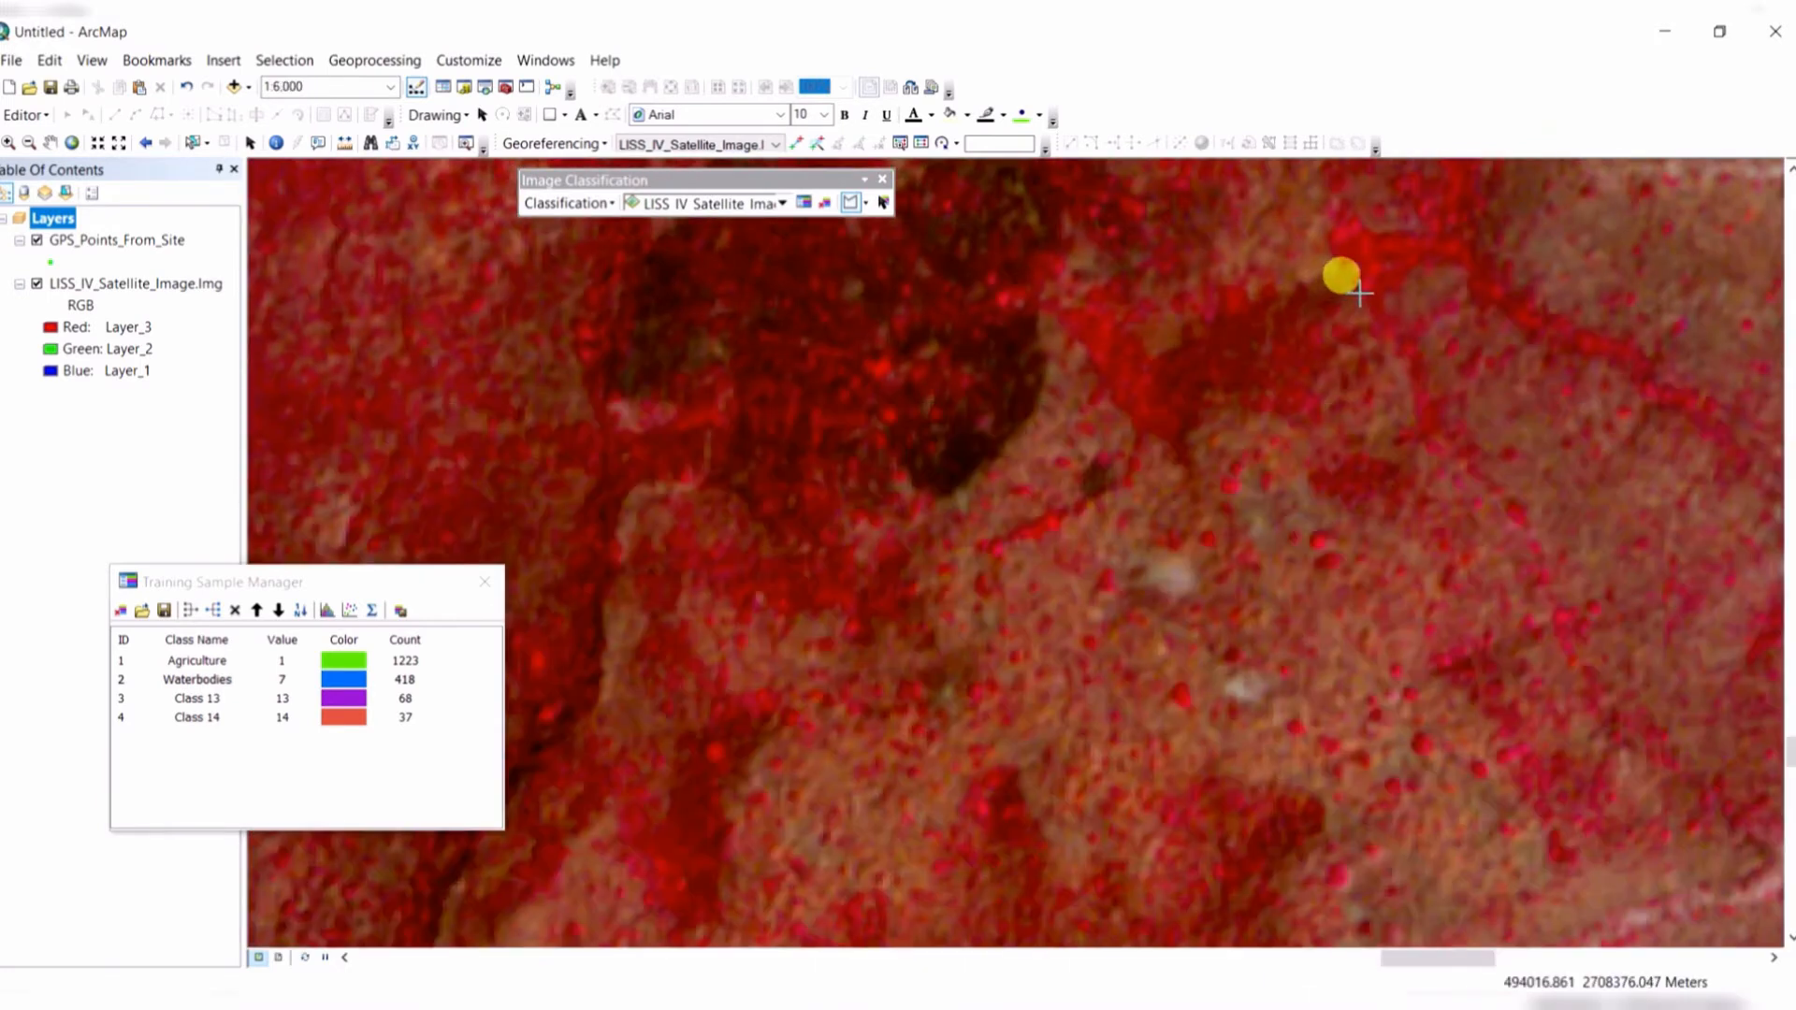
left_click_drag(1344, 273, 1183, 572)
scroll(1184, 572, "up", 2)
scroll(1143, 534, "up", 3)
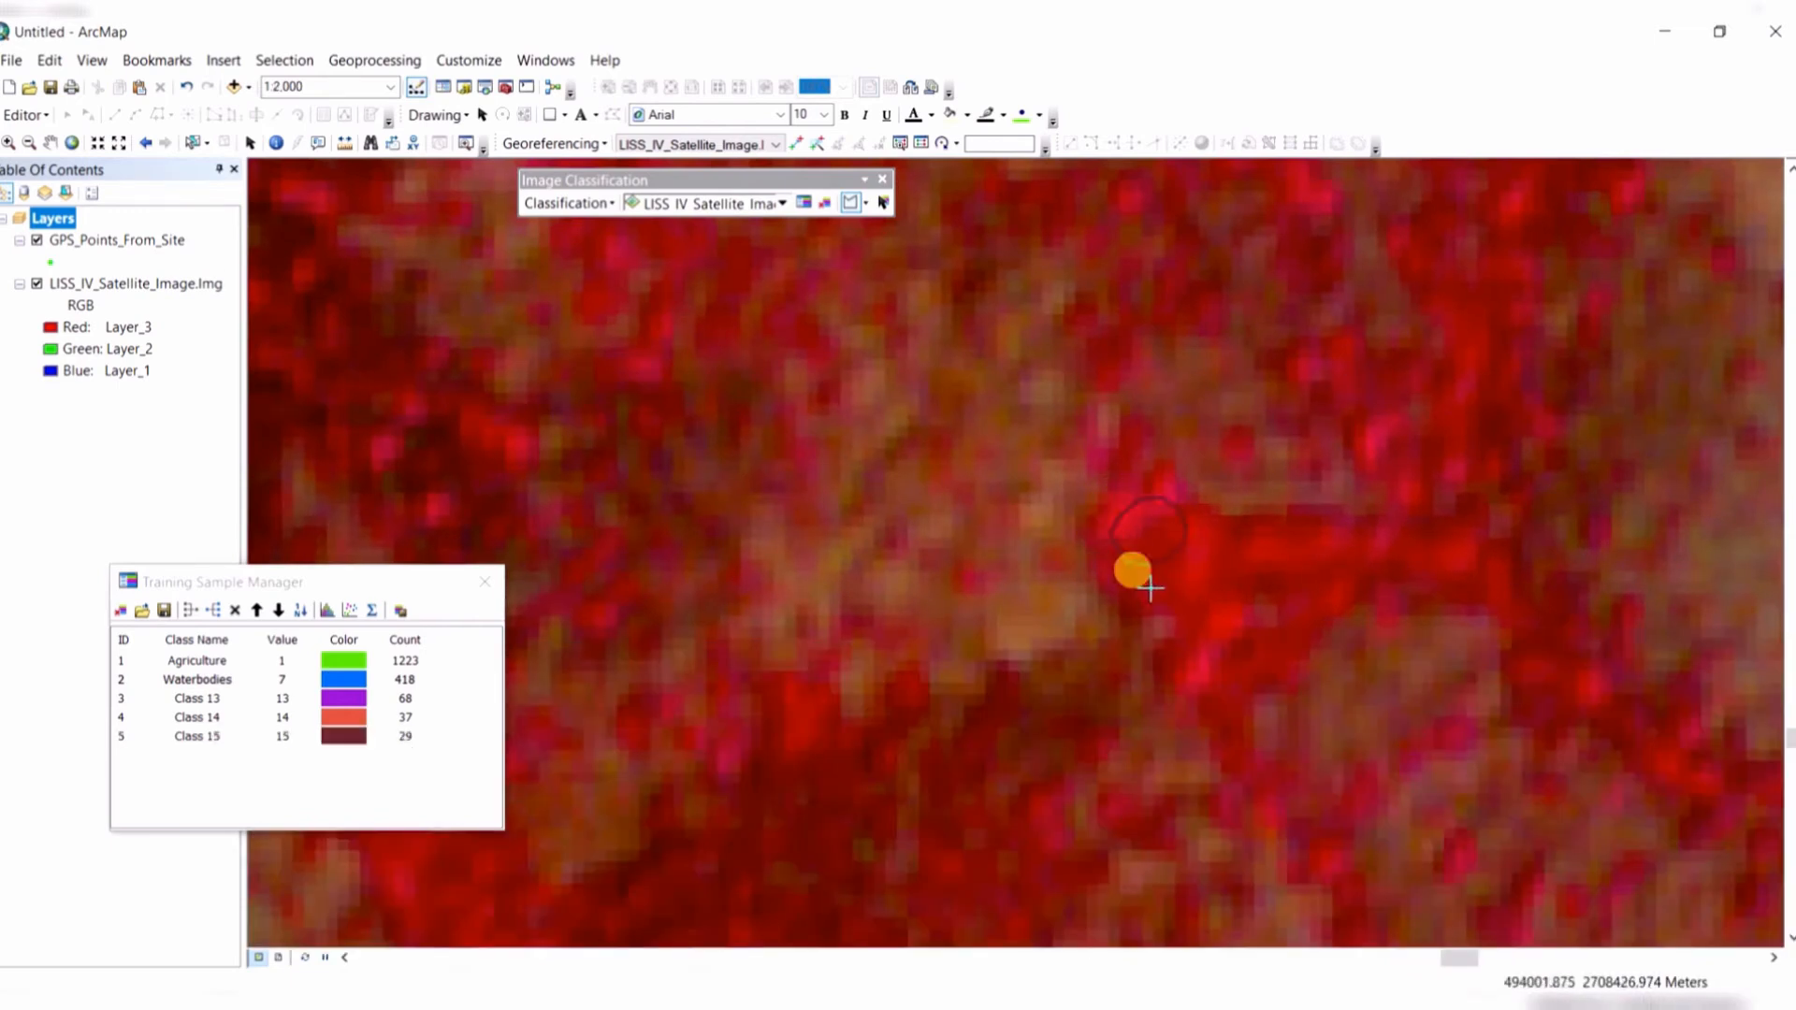
Draw a small polygon training sample in the reddish centre of the hill south-west of the 20 Forest point.
scroll(1151, 586, "down", 10)
scroll(1136, 692, "down", 4)
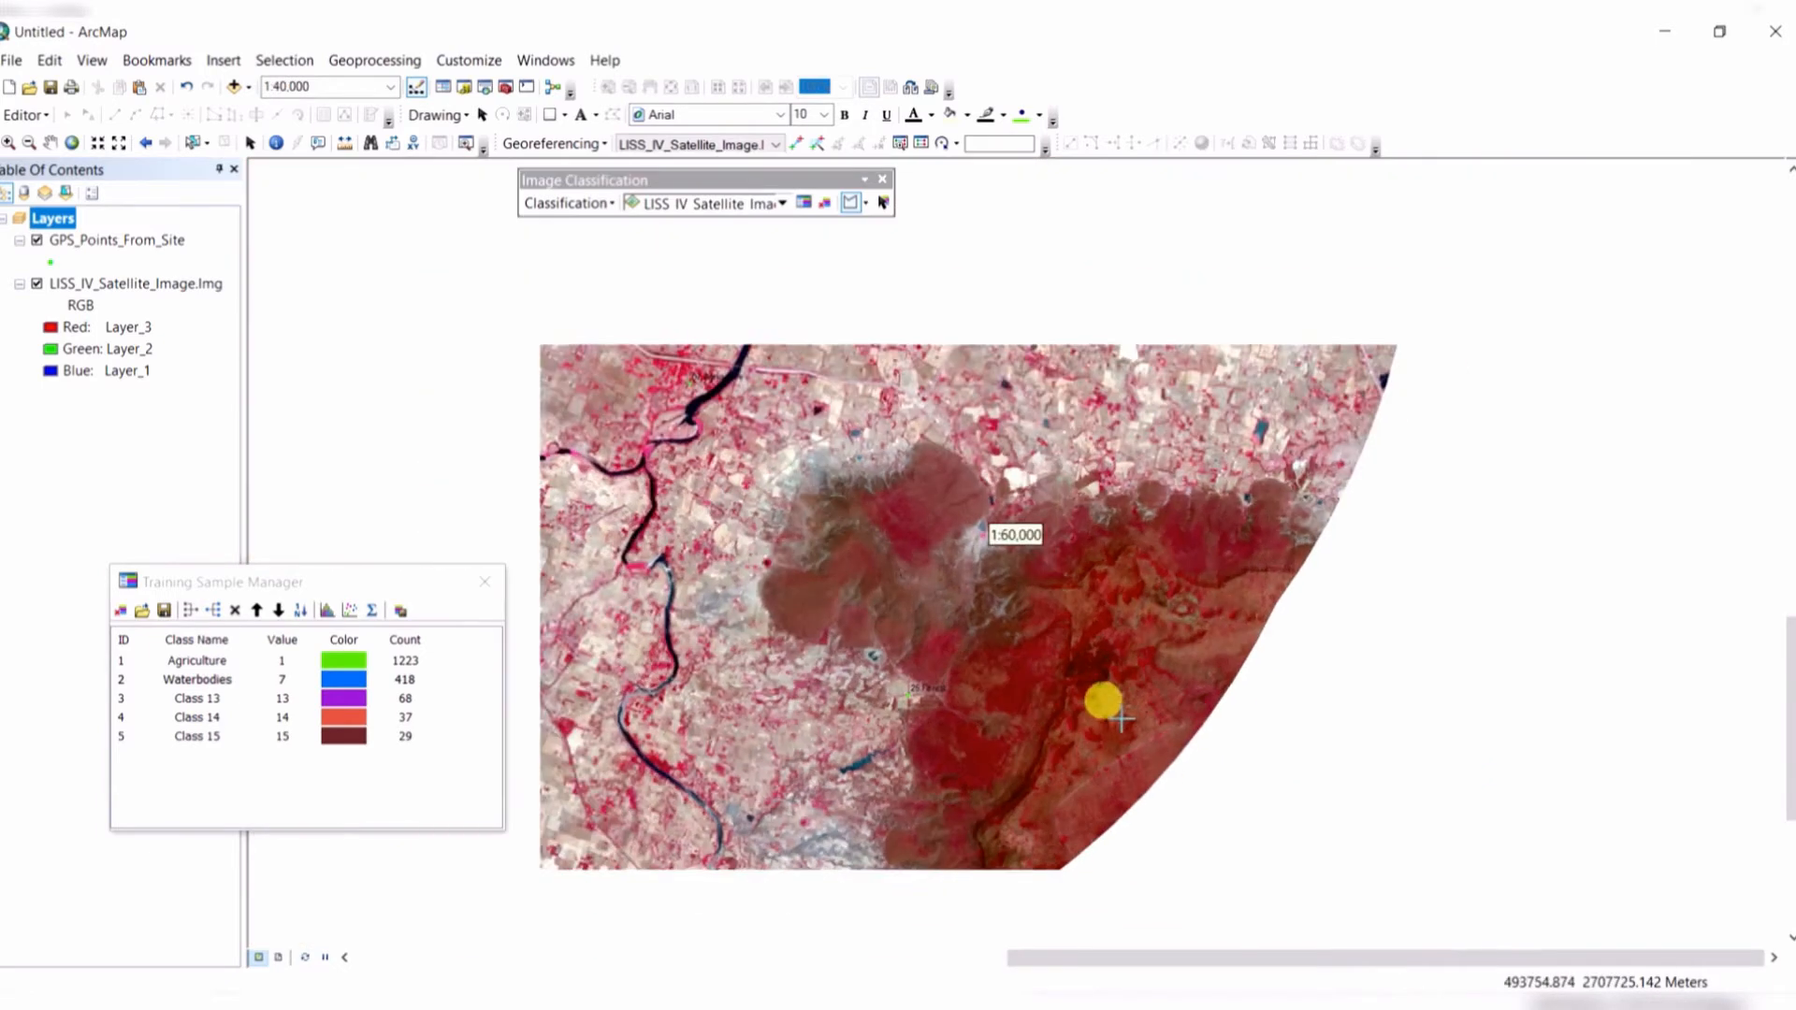
scroll(1122, 718, "down", 1)
left_click_drag(888, 824, 1258, 561)
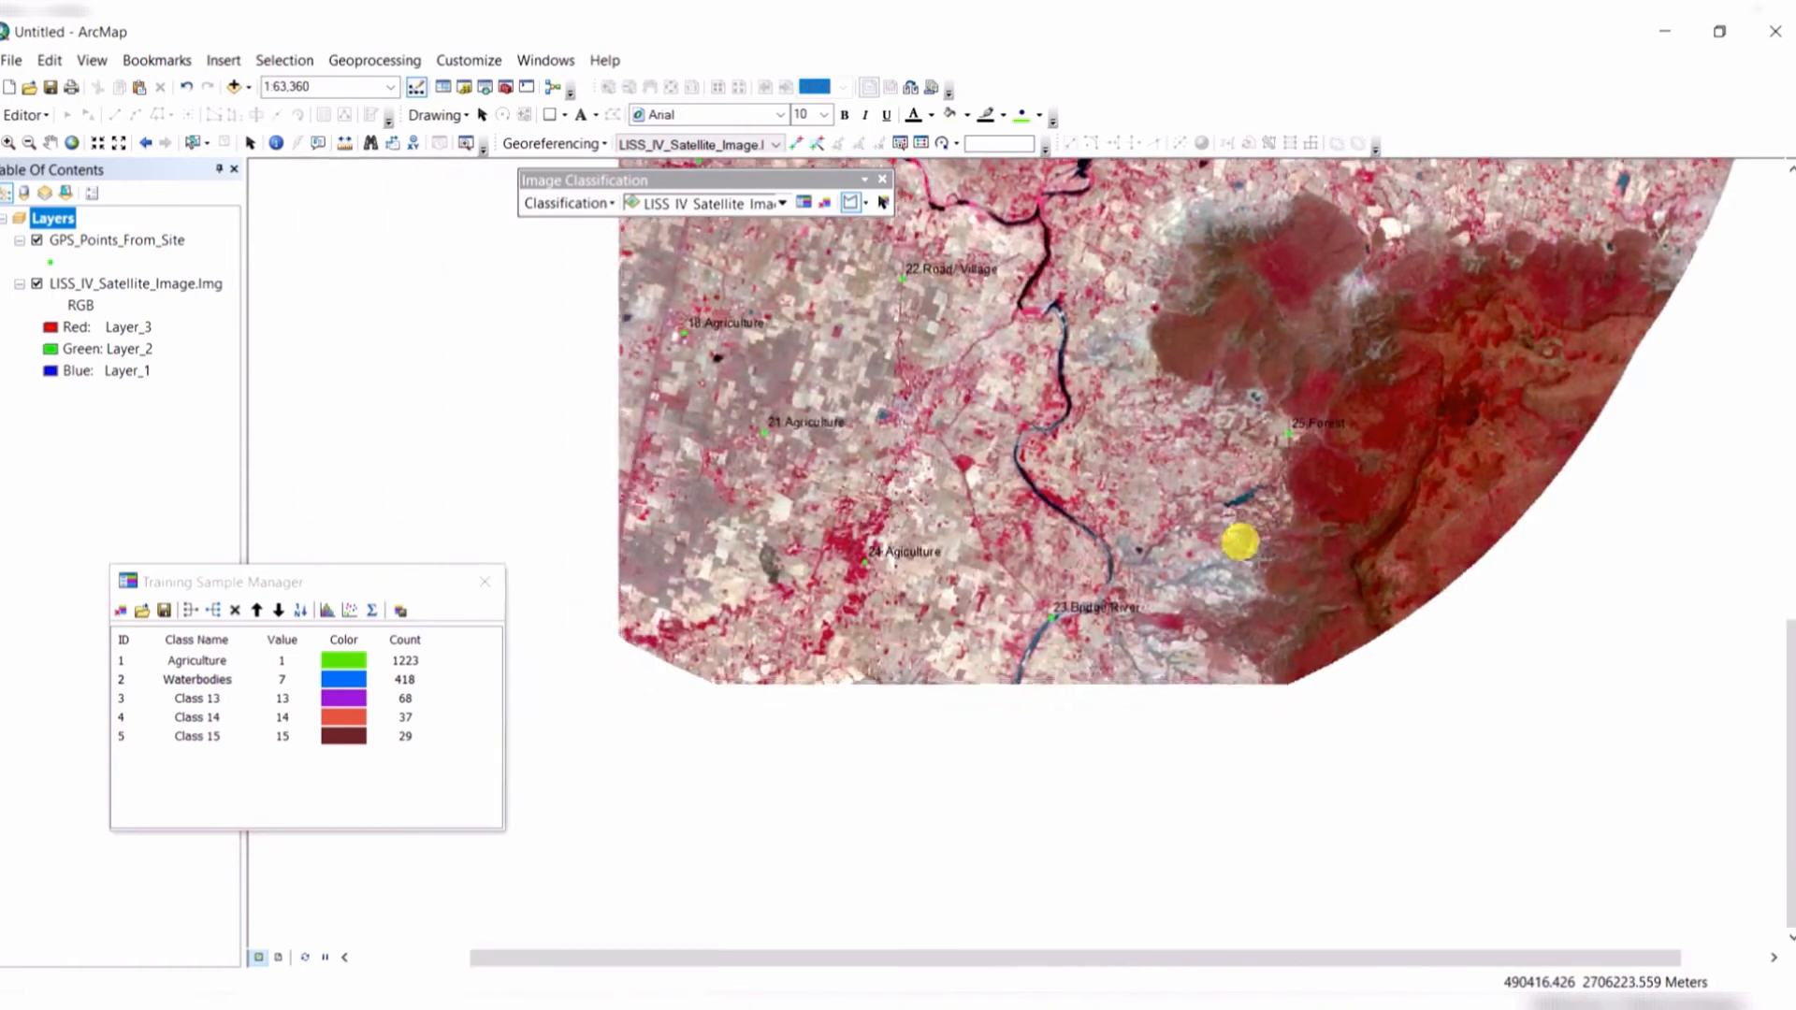
left_click_drag(593, 345, 951, 637)
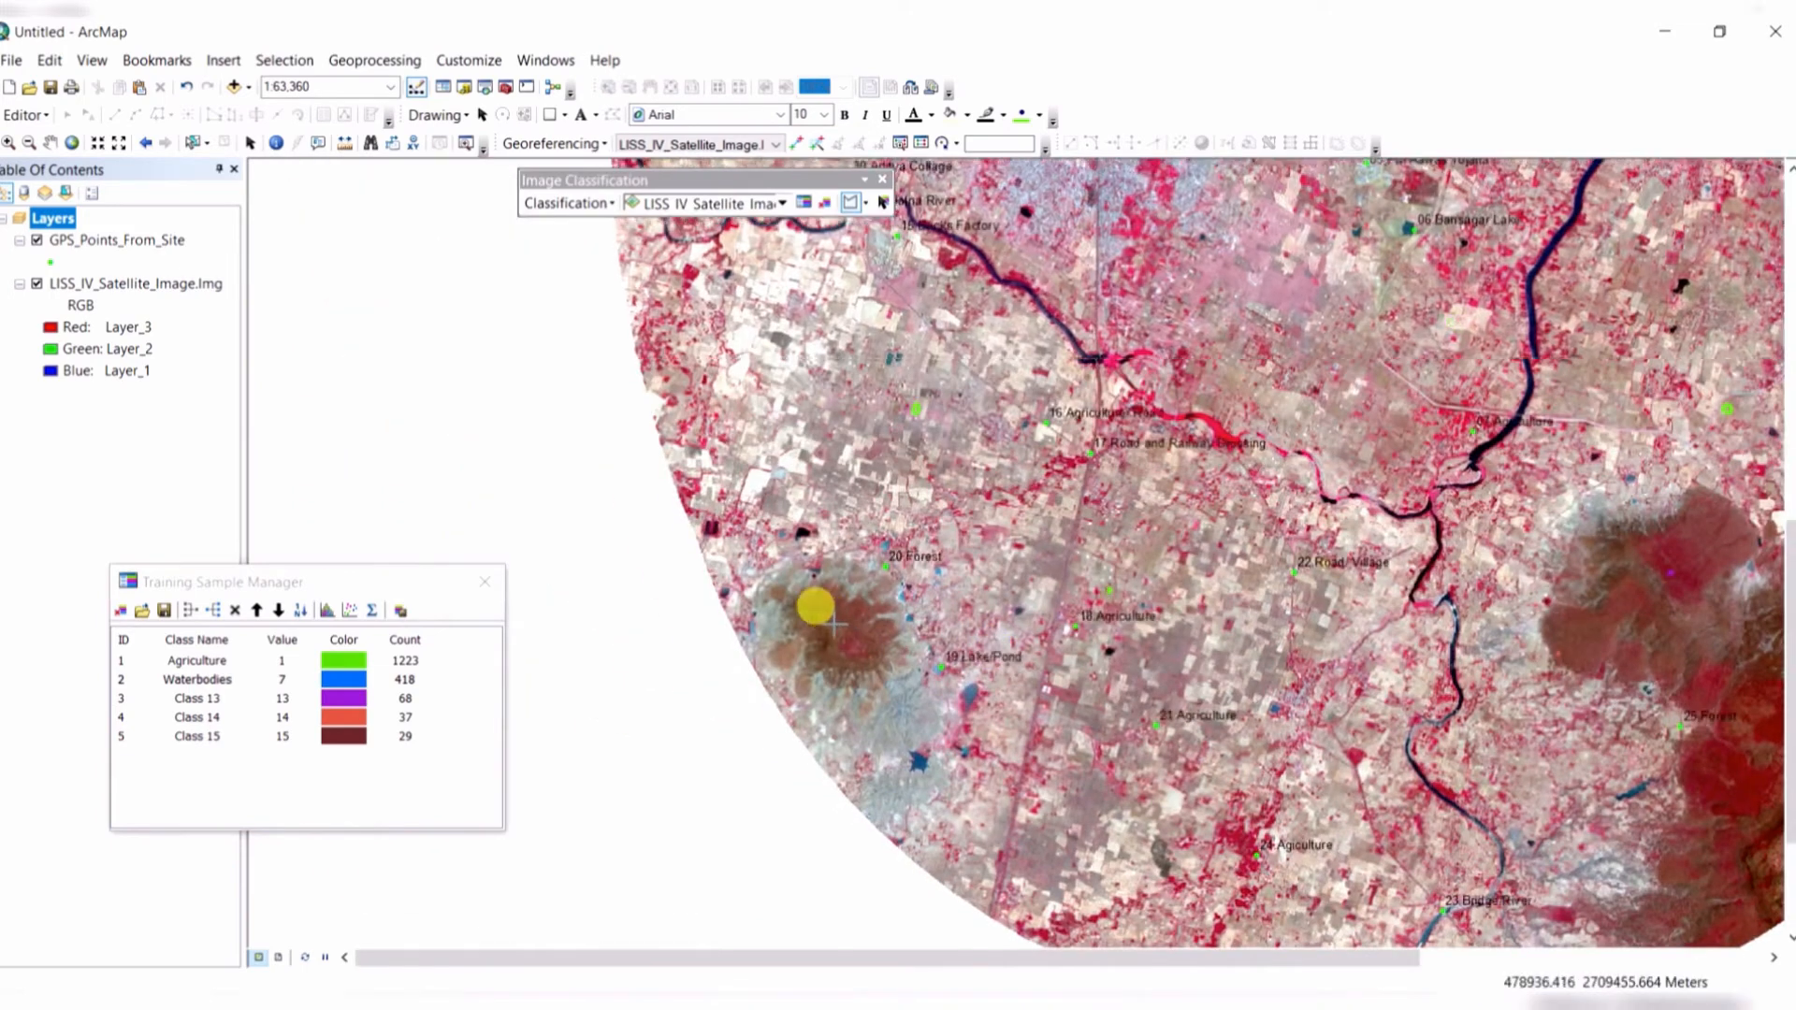
scroll(834, 624, "up", 3)
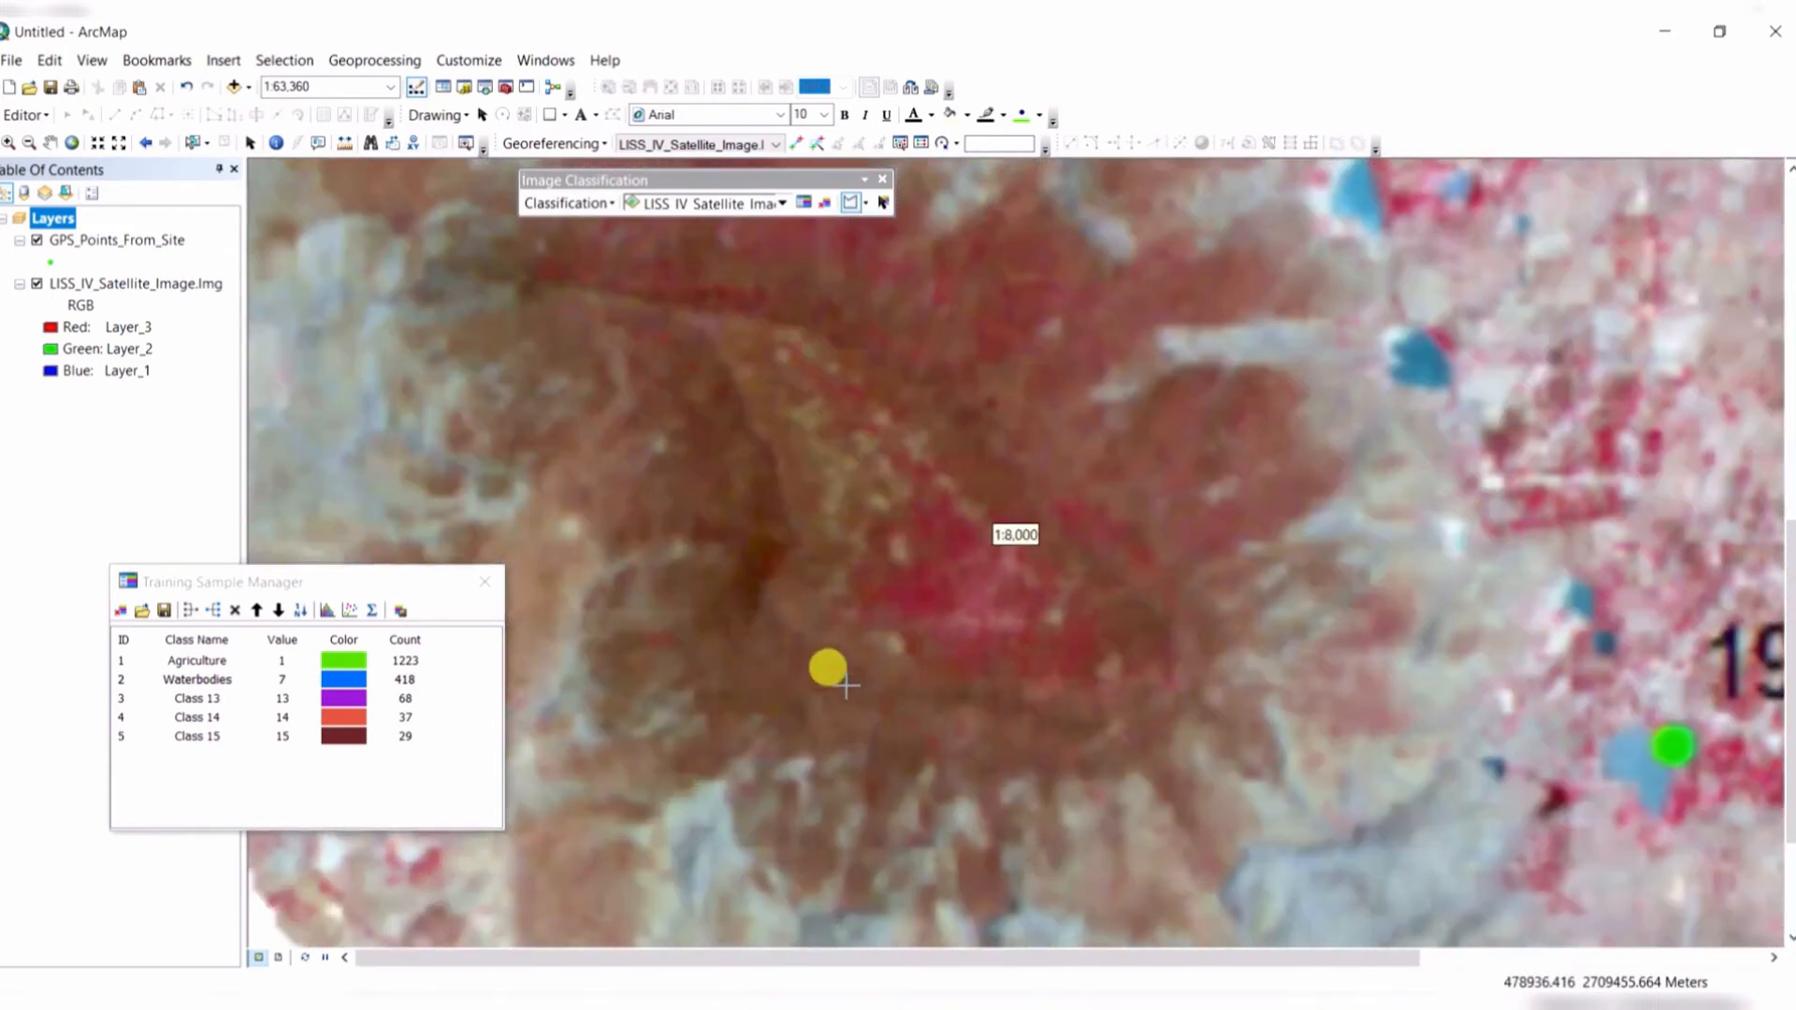
scroll(945, 589, "up", 2)
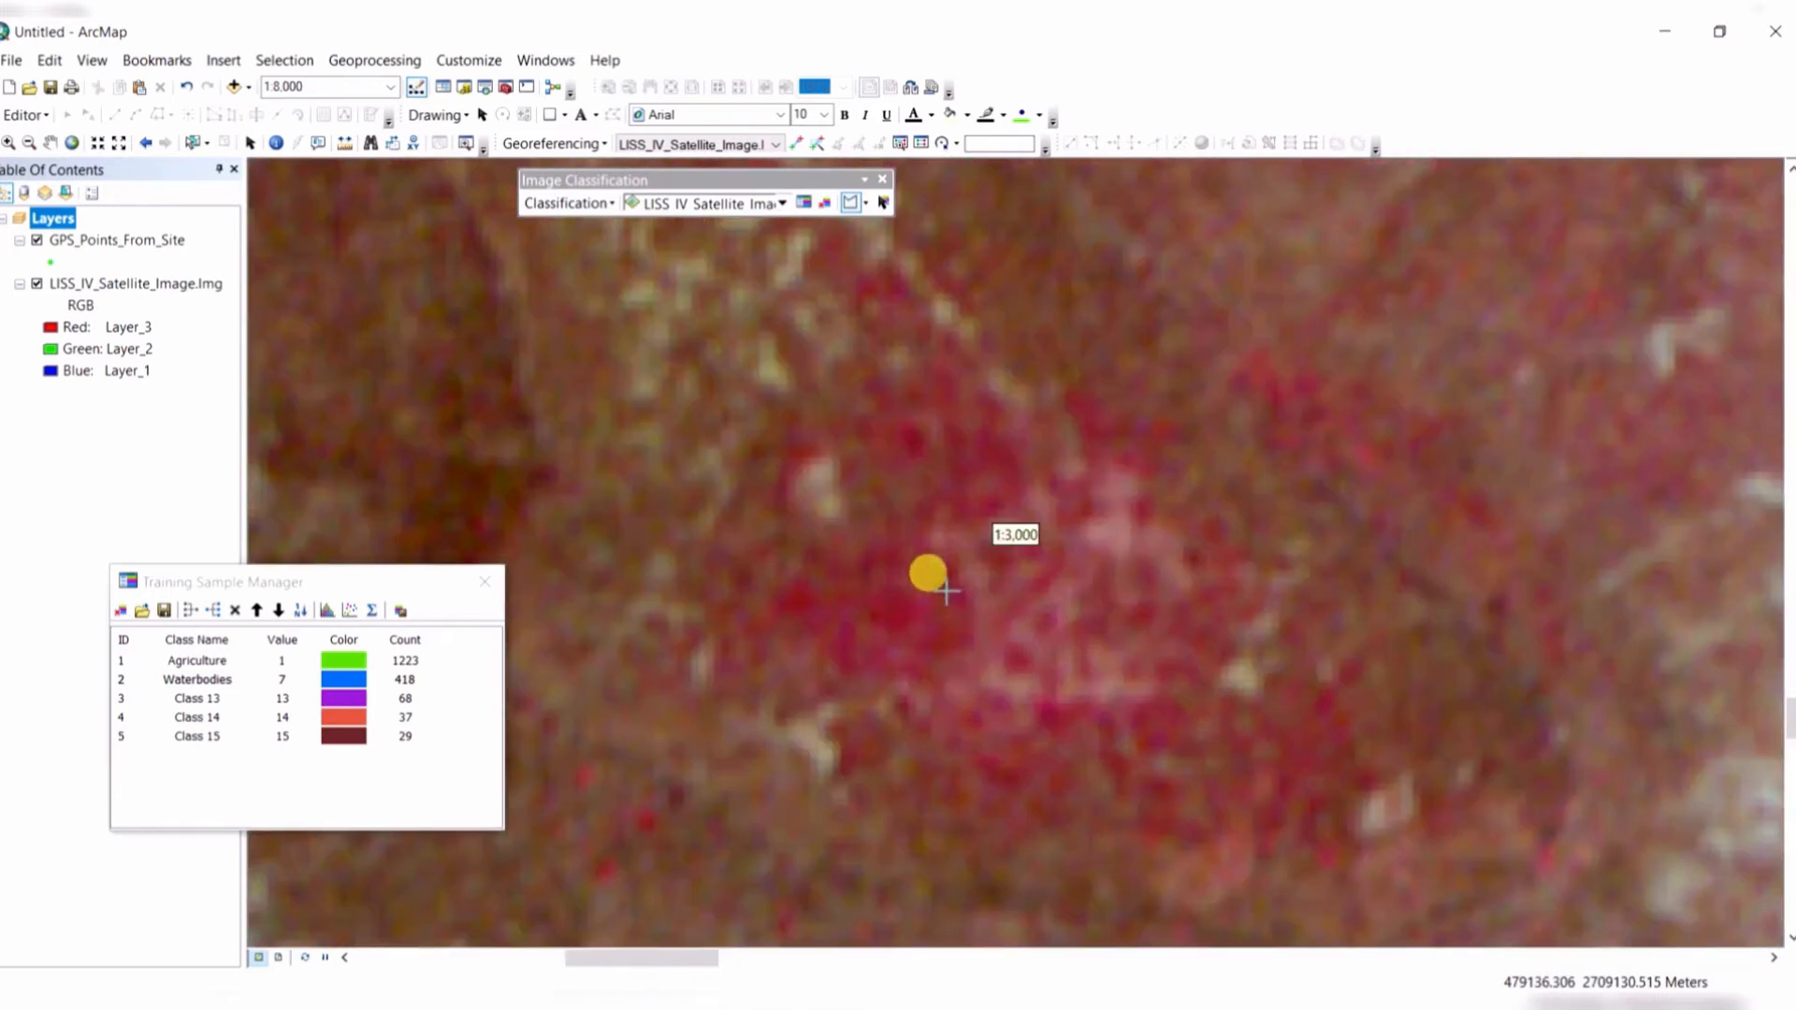
scroll(830, 621, "up", 1)
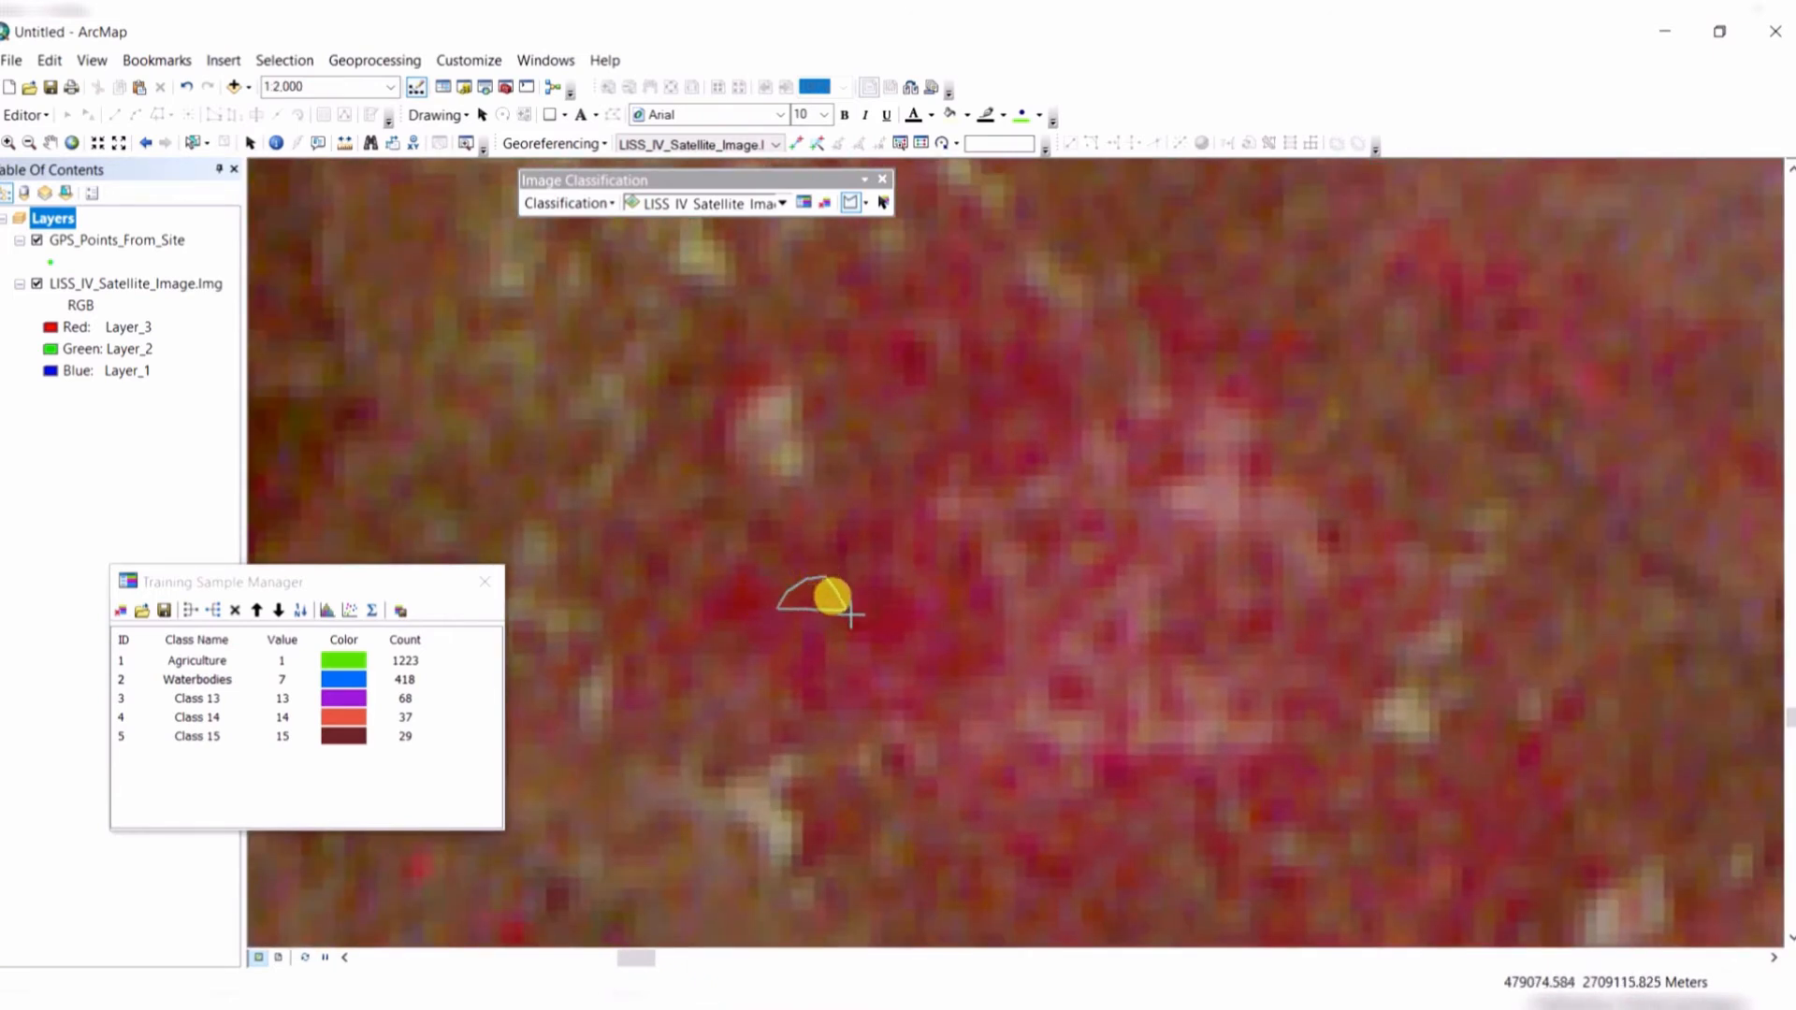
double_click(784, 637)
Draw a polygon training sample in the light brown patch on the western side of the hill near the 20 Forest point.
scroll(935, 636, "down", 3)
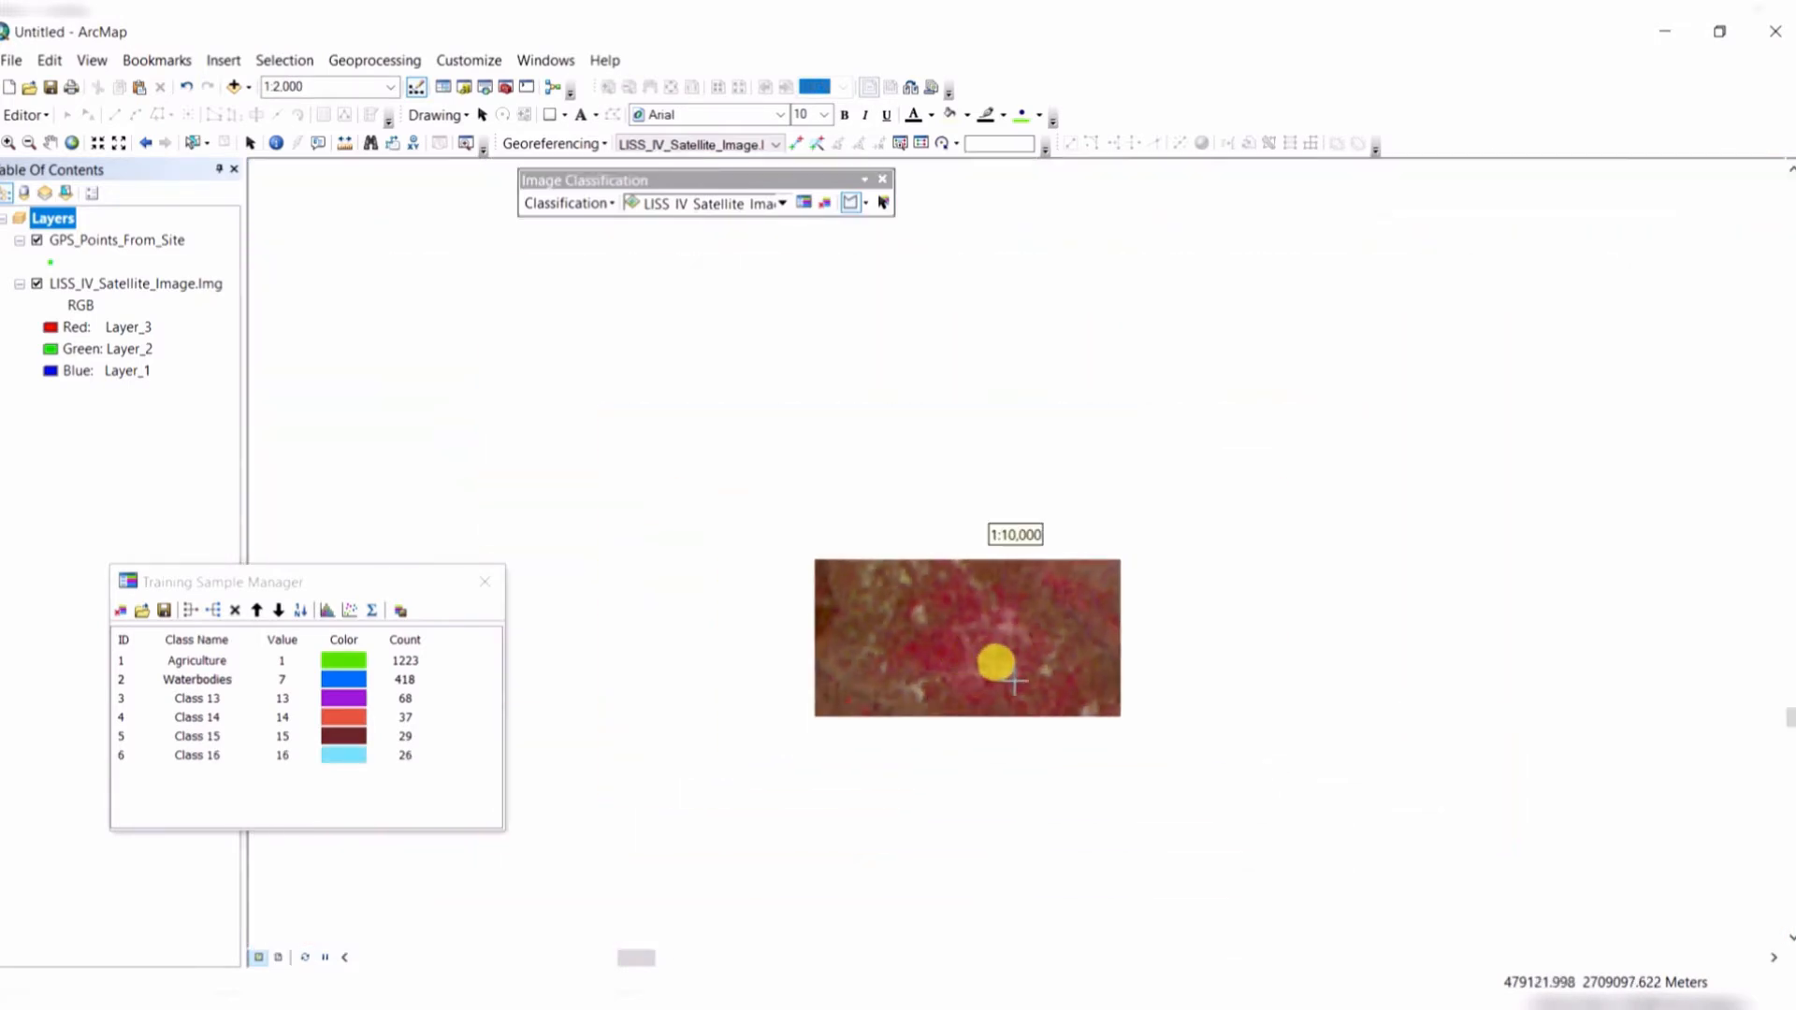
scroll(1017, 686, "down", 2)
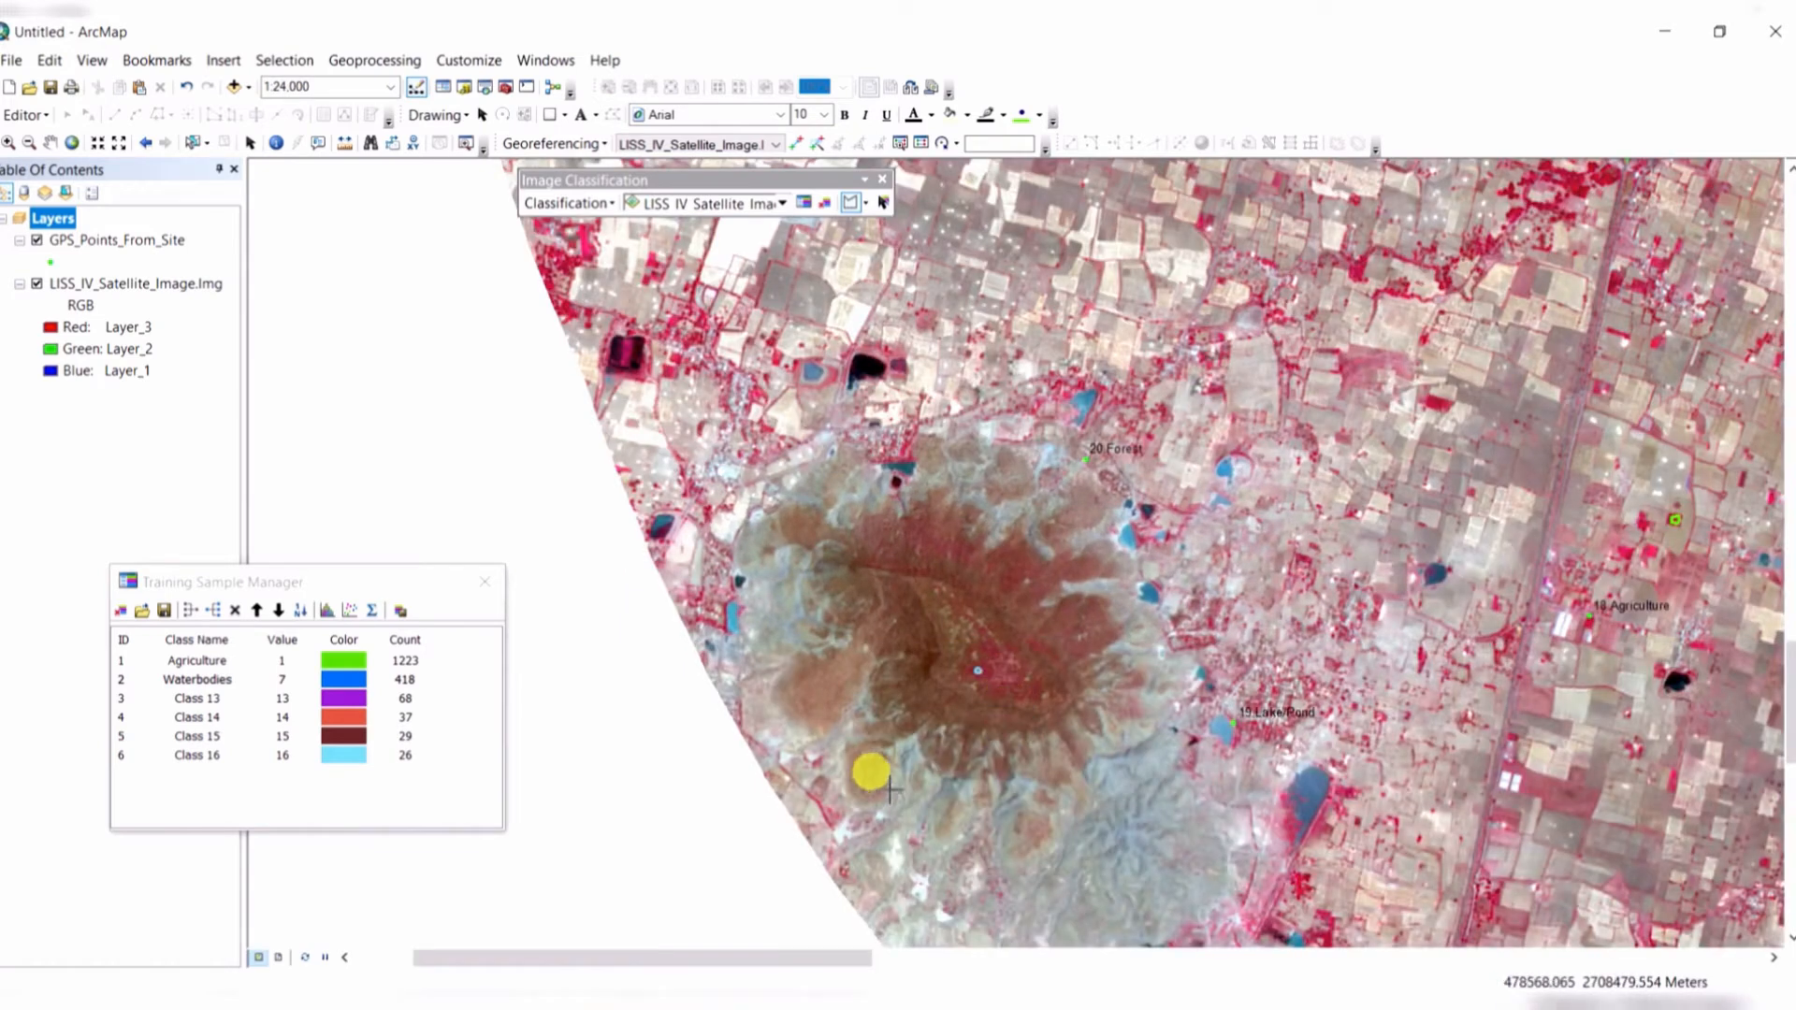
left_click_drag(870, 769, 966, 573)
scroll(916, 497, "up", 3)
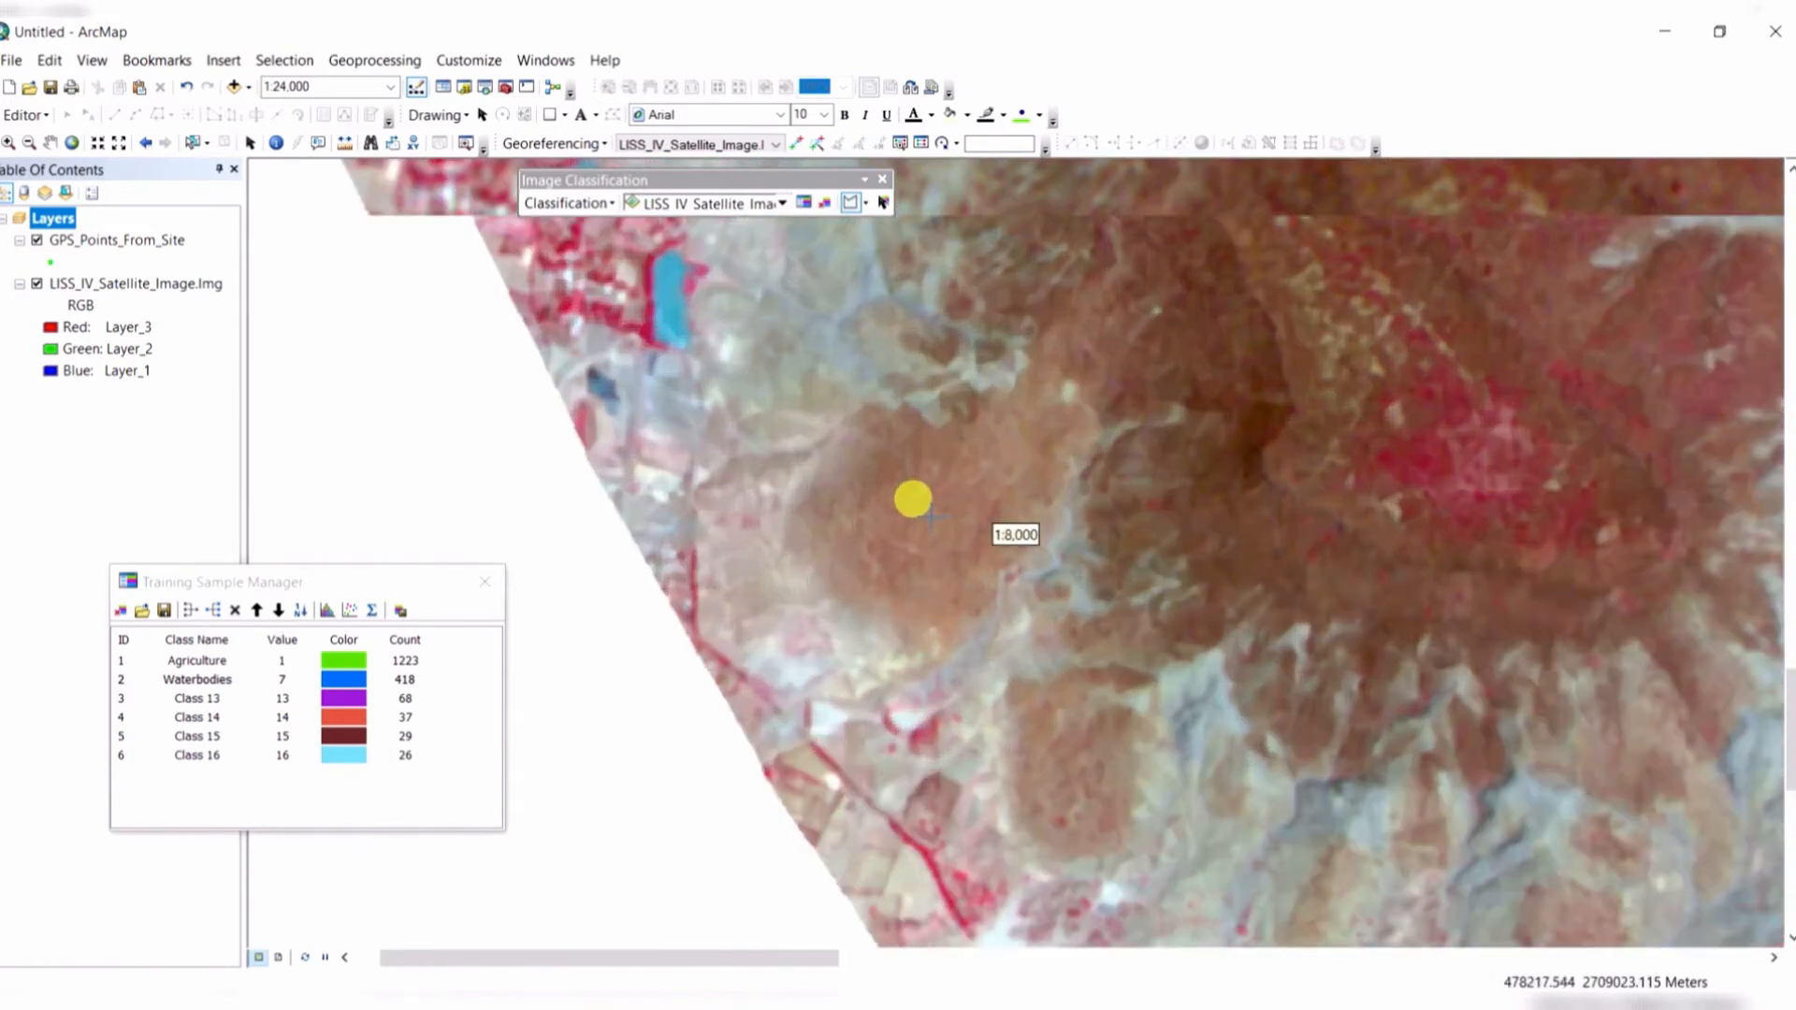
scroll(929, 517, "up", 1)
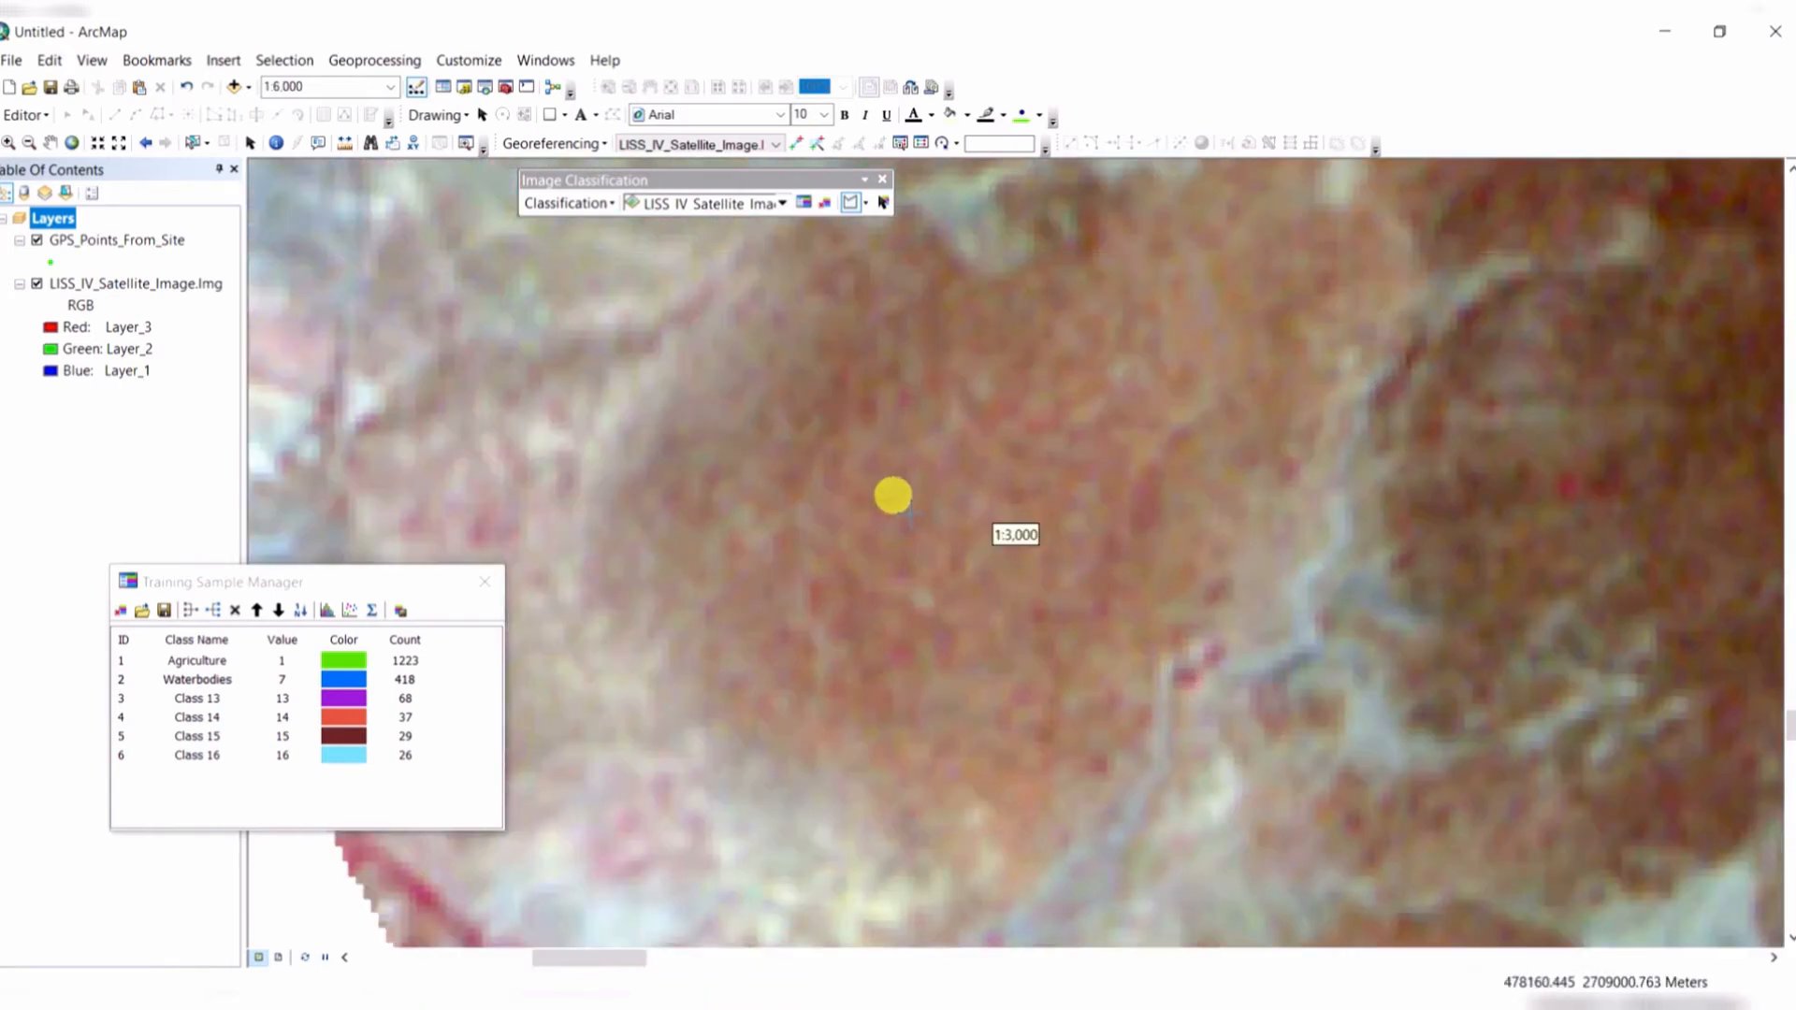
left_click_drag(913, 537, 874, 523)
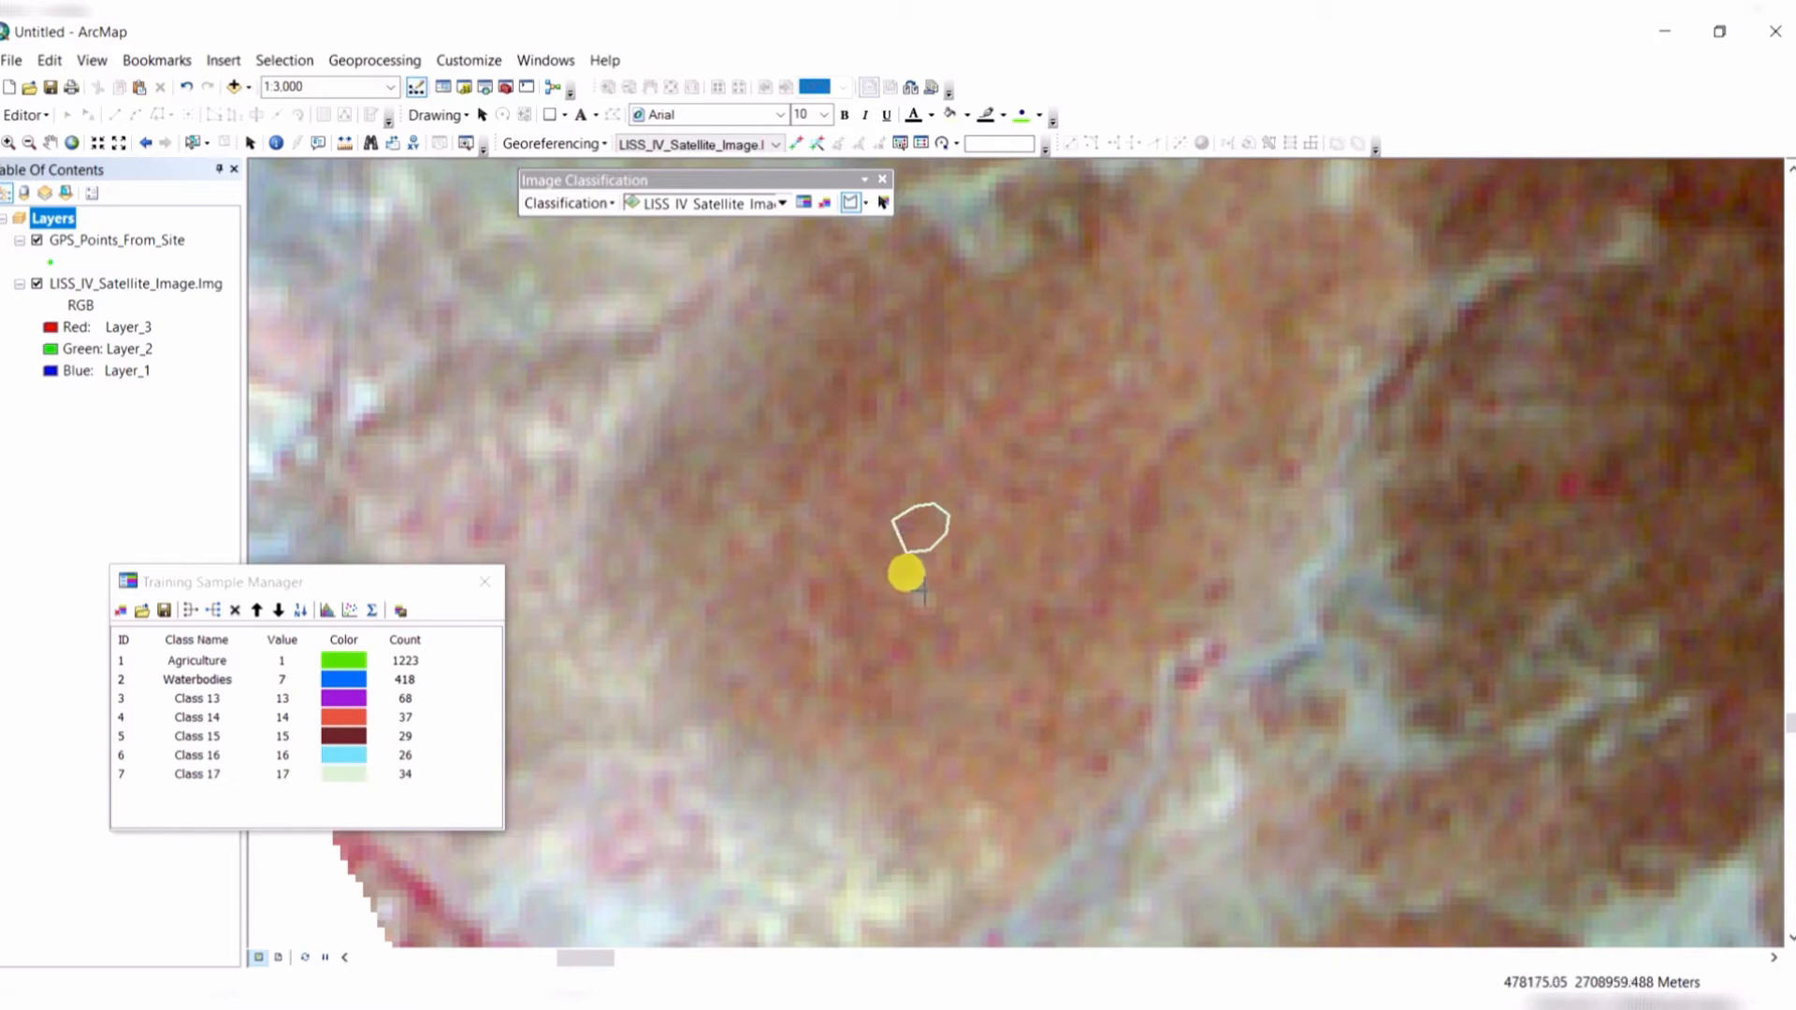
Draw a small polygon training sample in the reddish hill vegetation at the image's southern edge, south-west of the bridge and river point 23.
scroll(1034, 590, "down", 4)
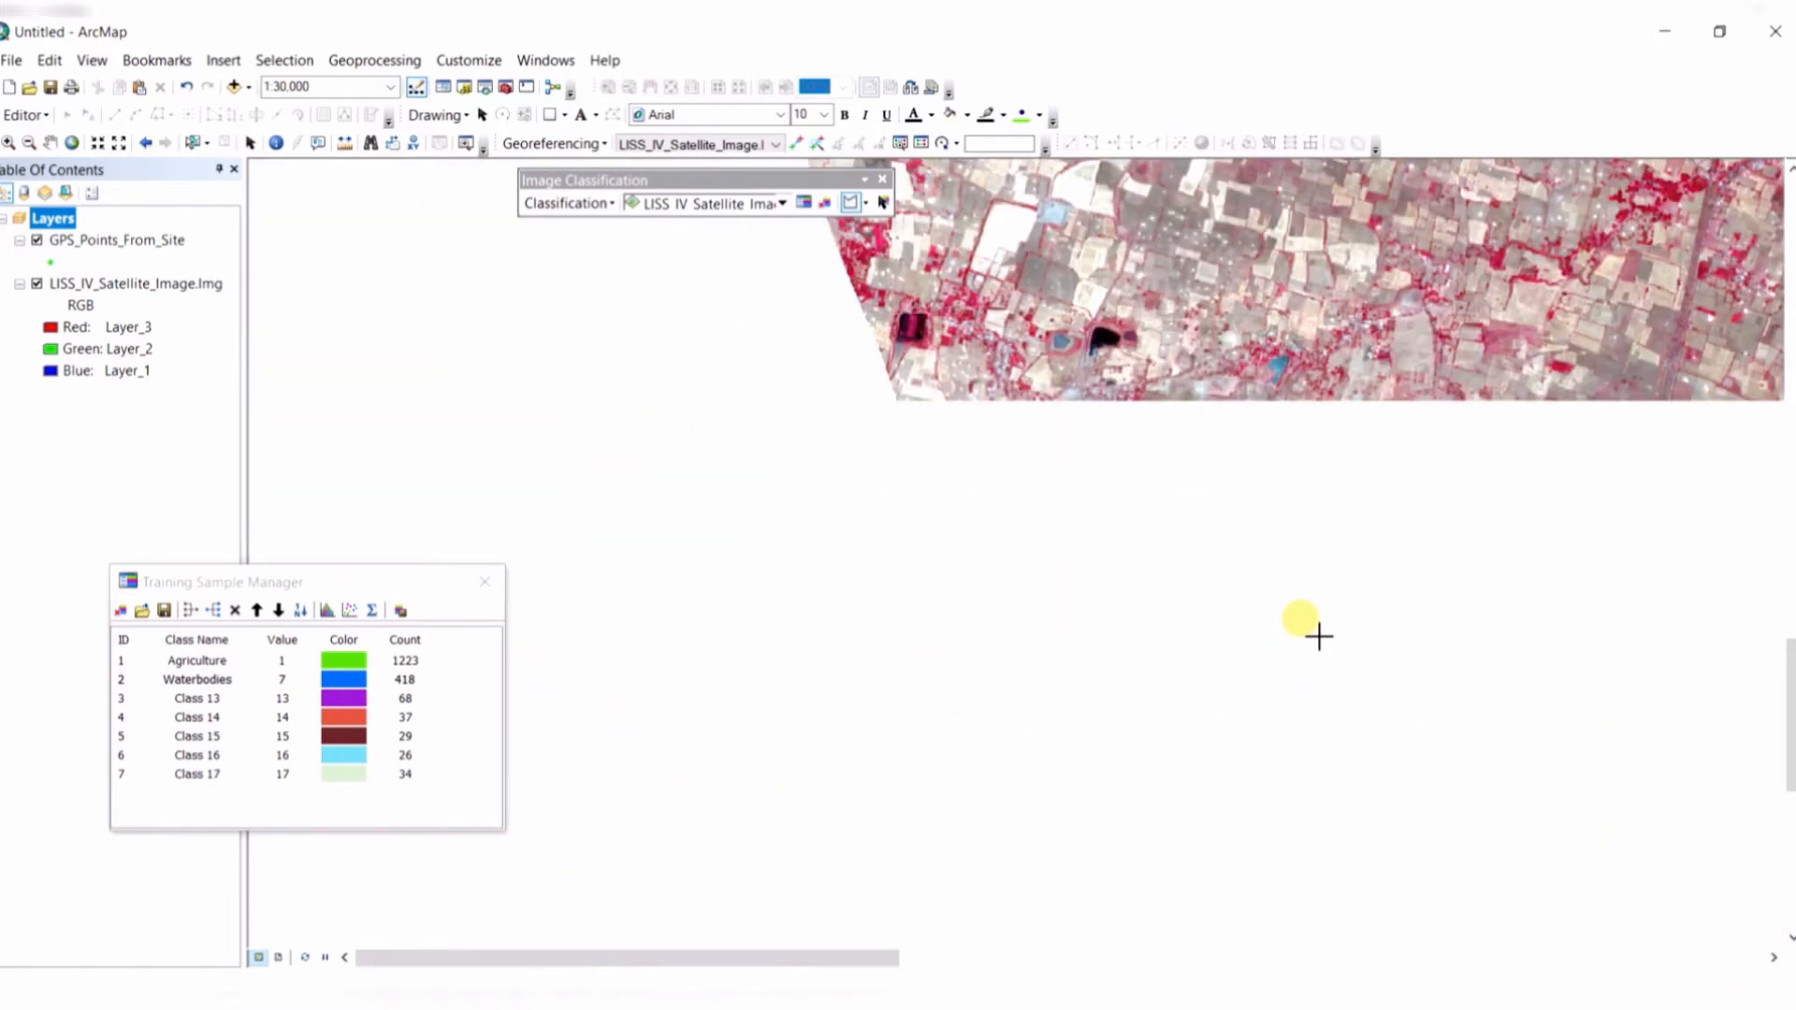
scroll(1302, 629, "down", 2)
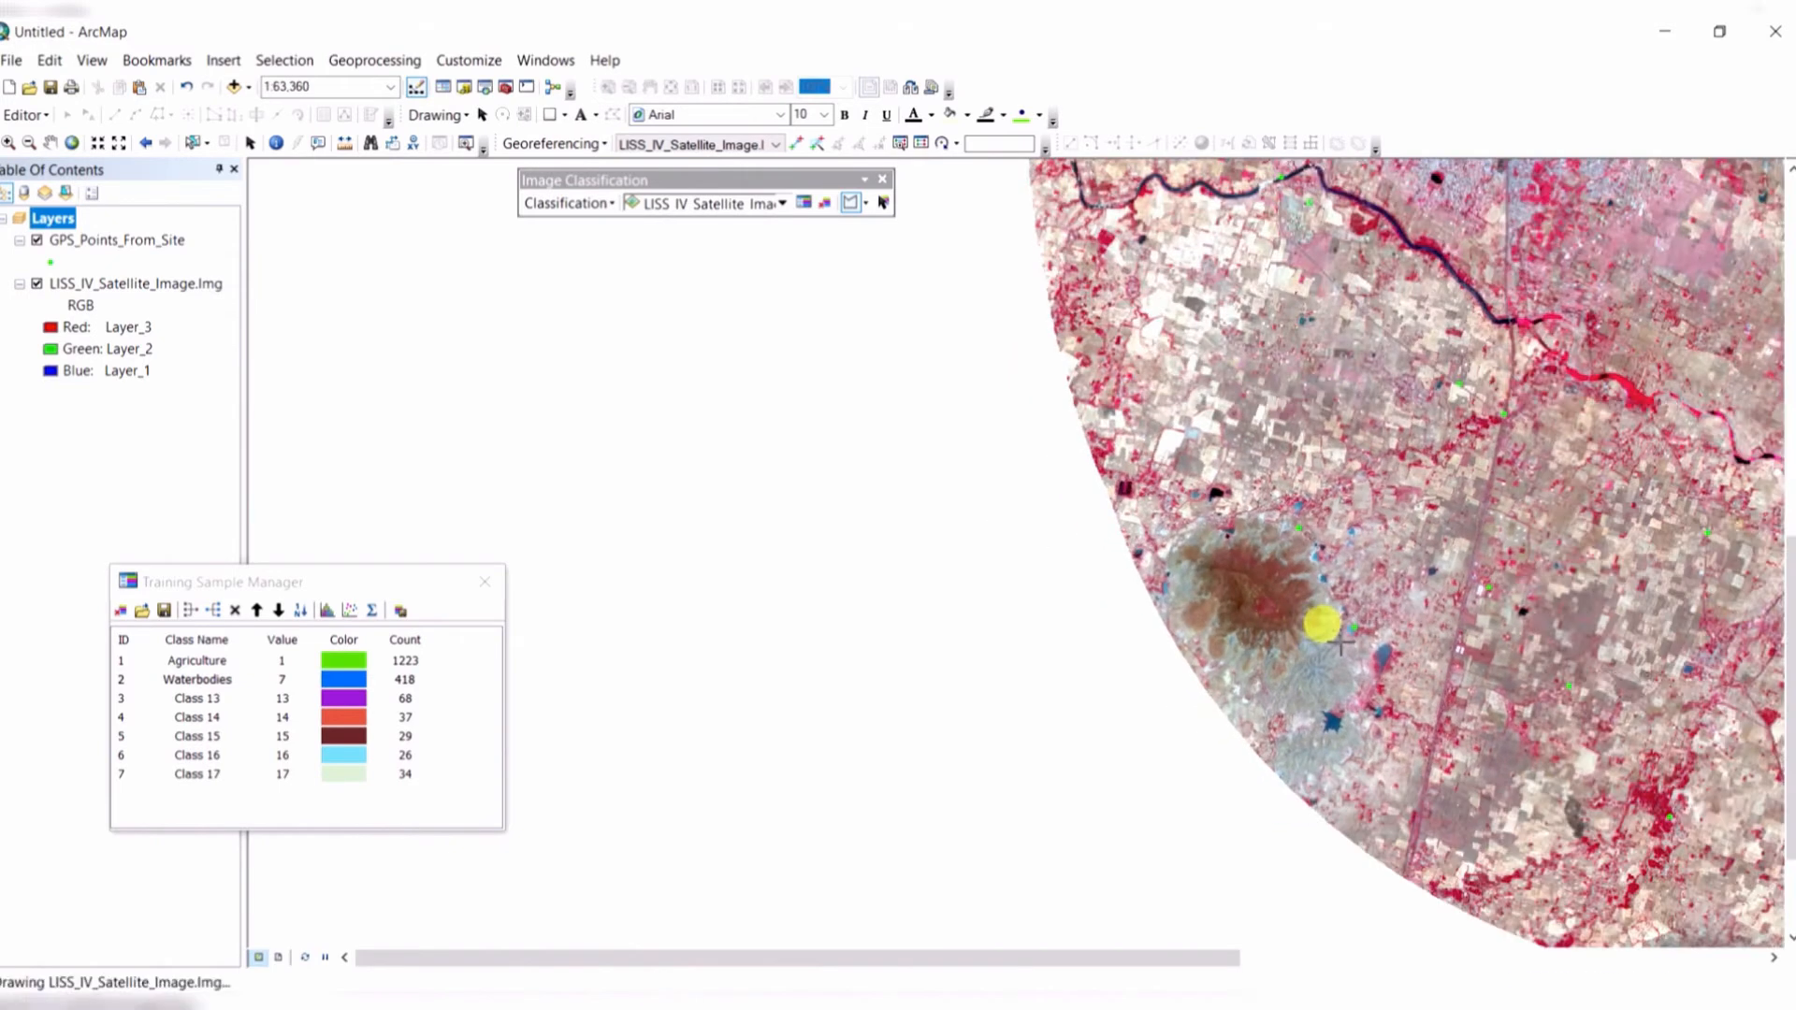
left_click_drag(1527, 521, 1134, 639)
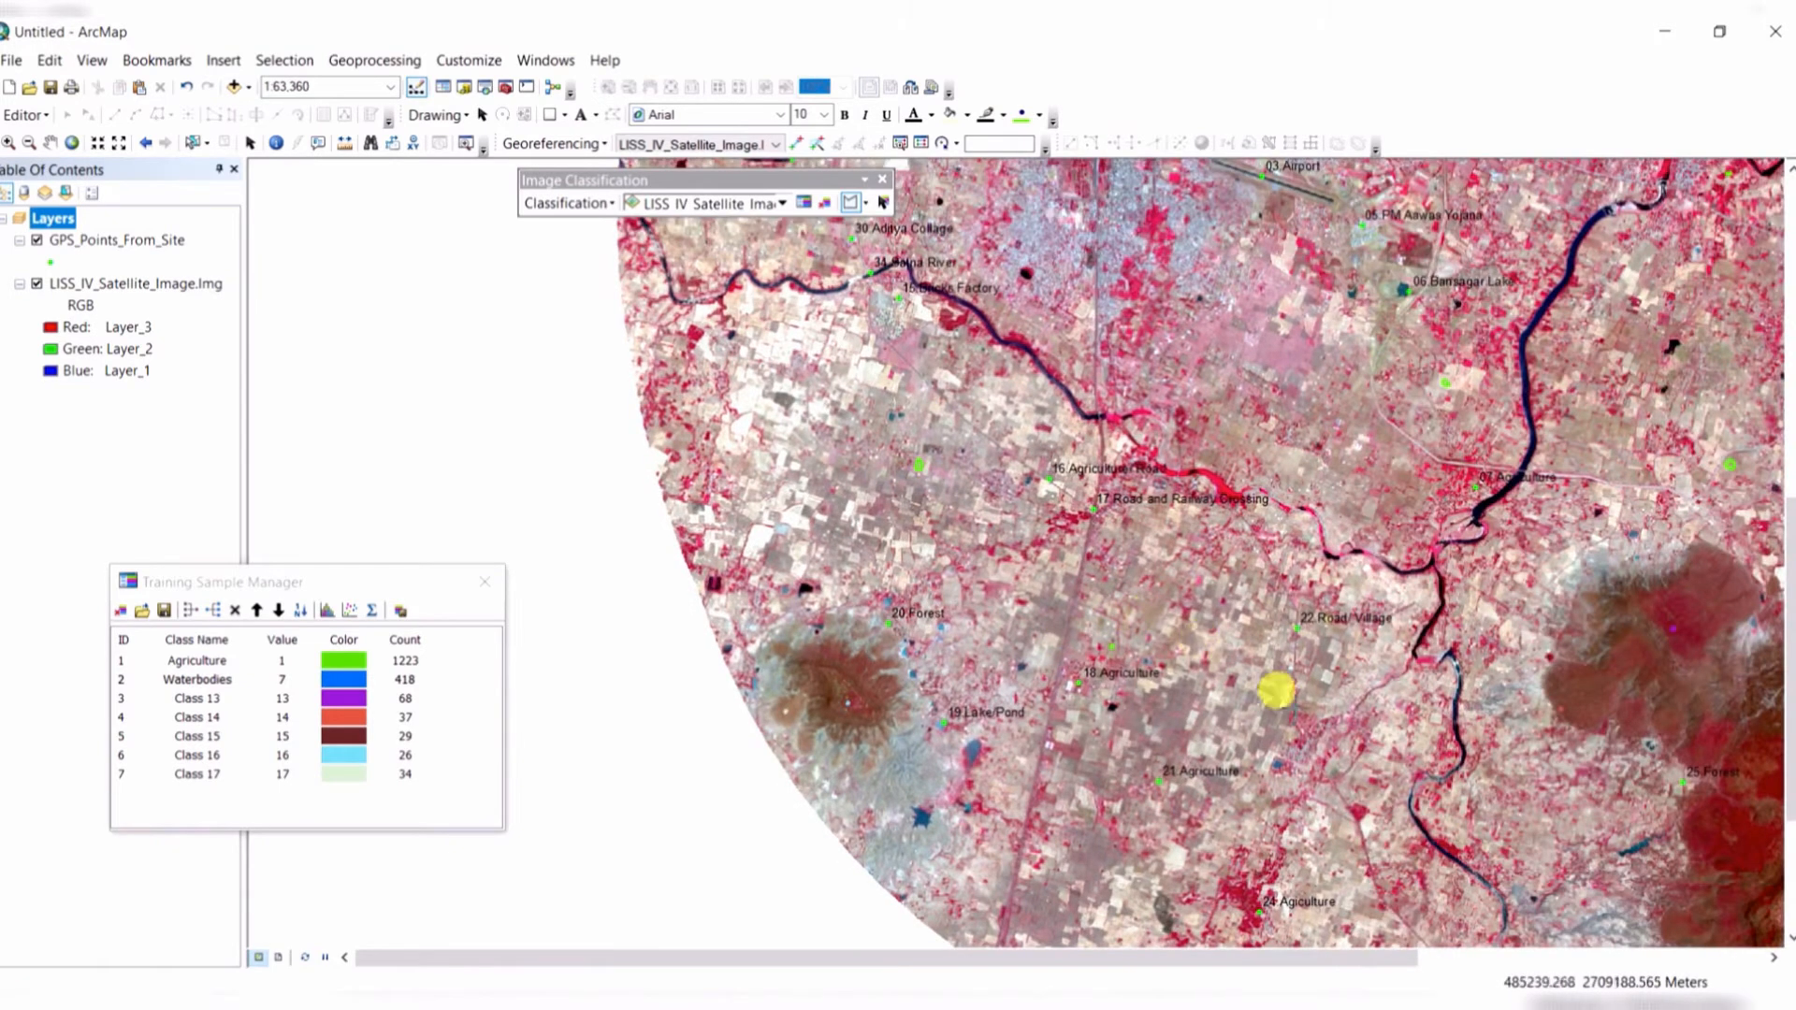
left_click_drag(1319, 758, 1037, 440)
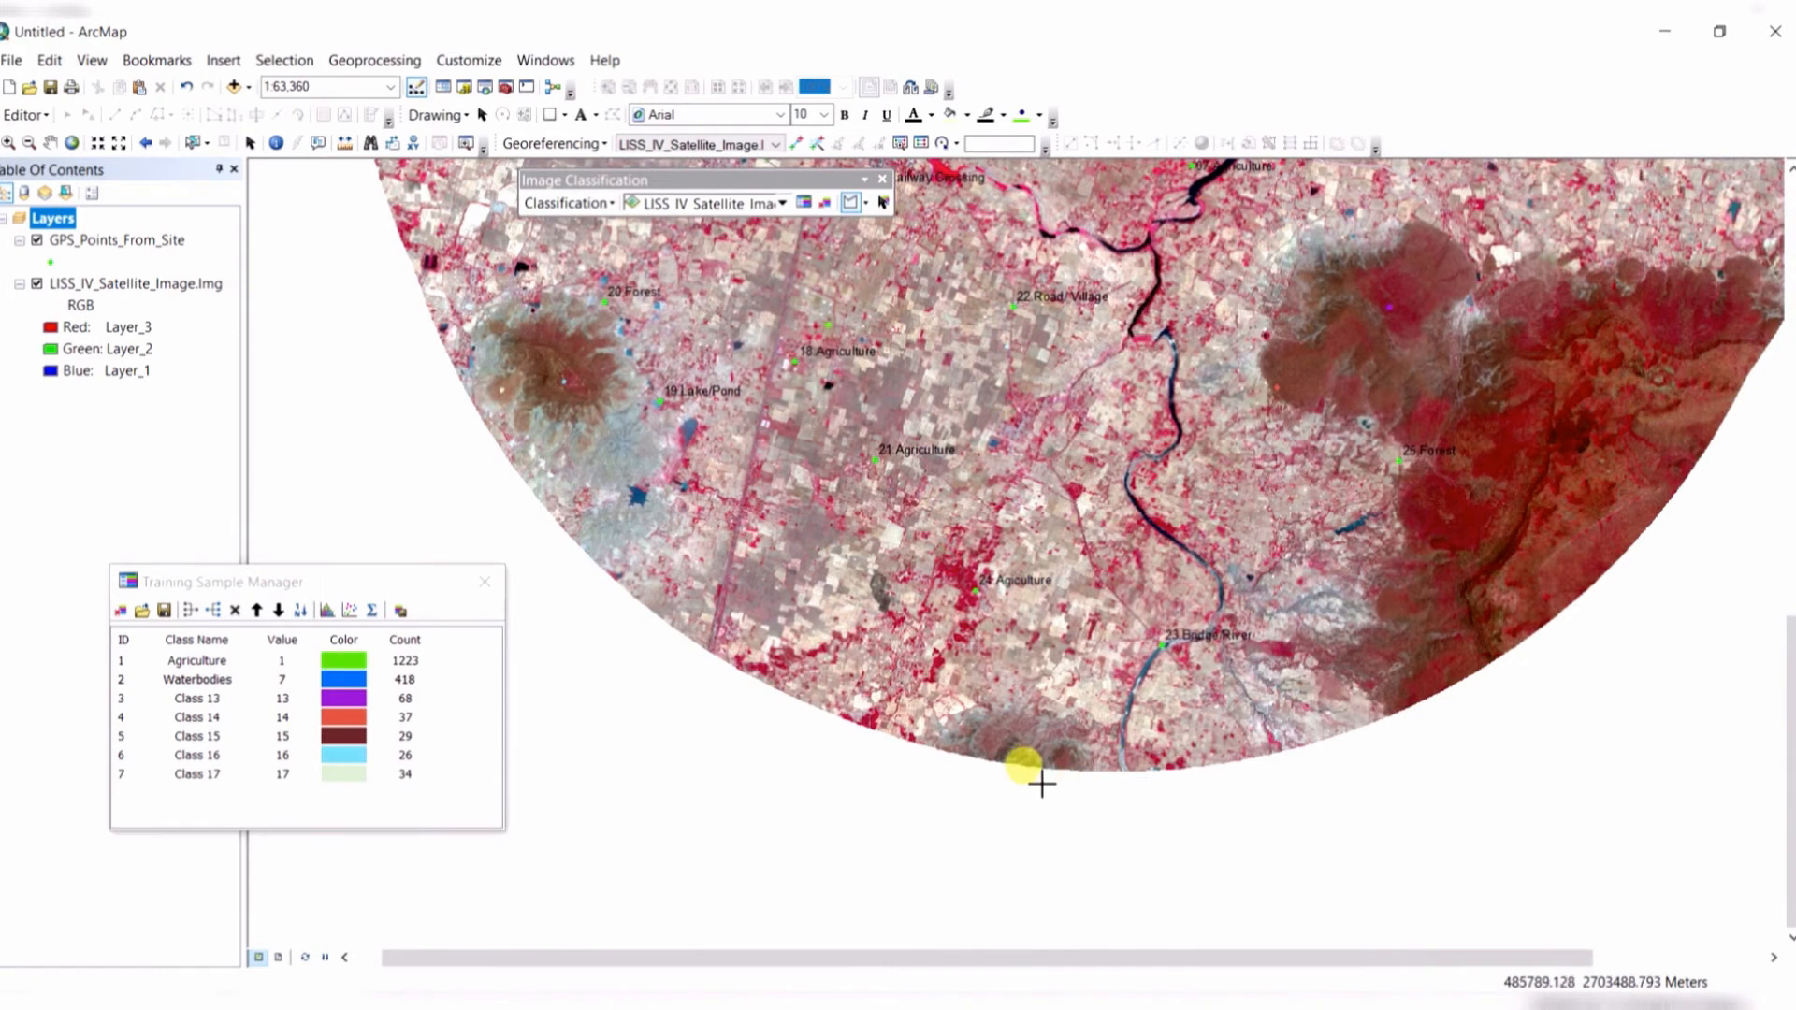
scroll(1041, 784, "up", 4)
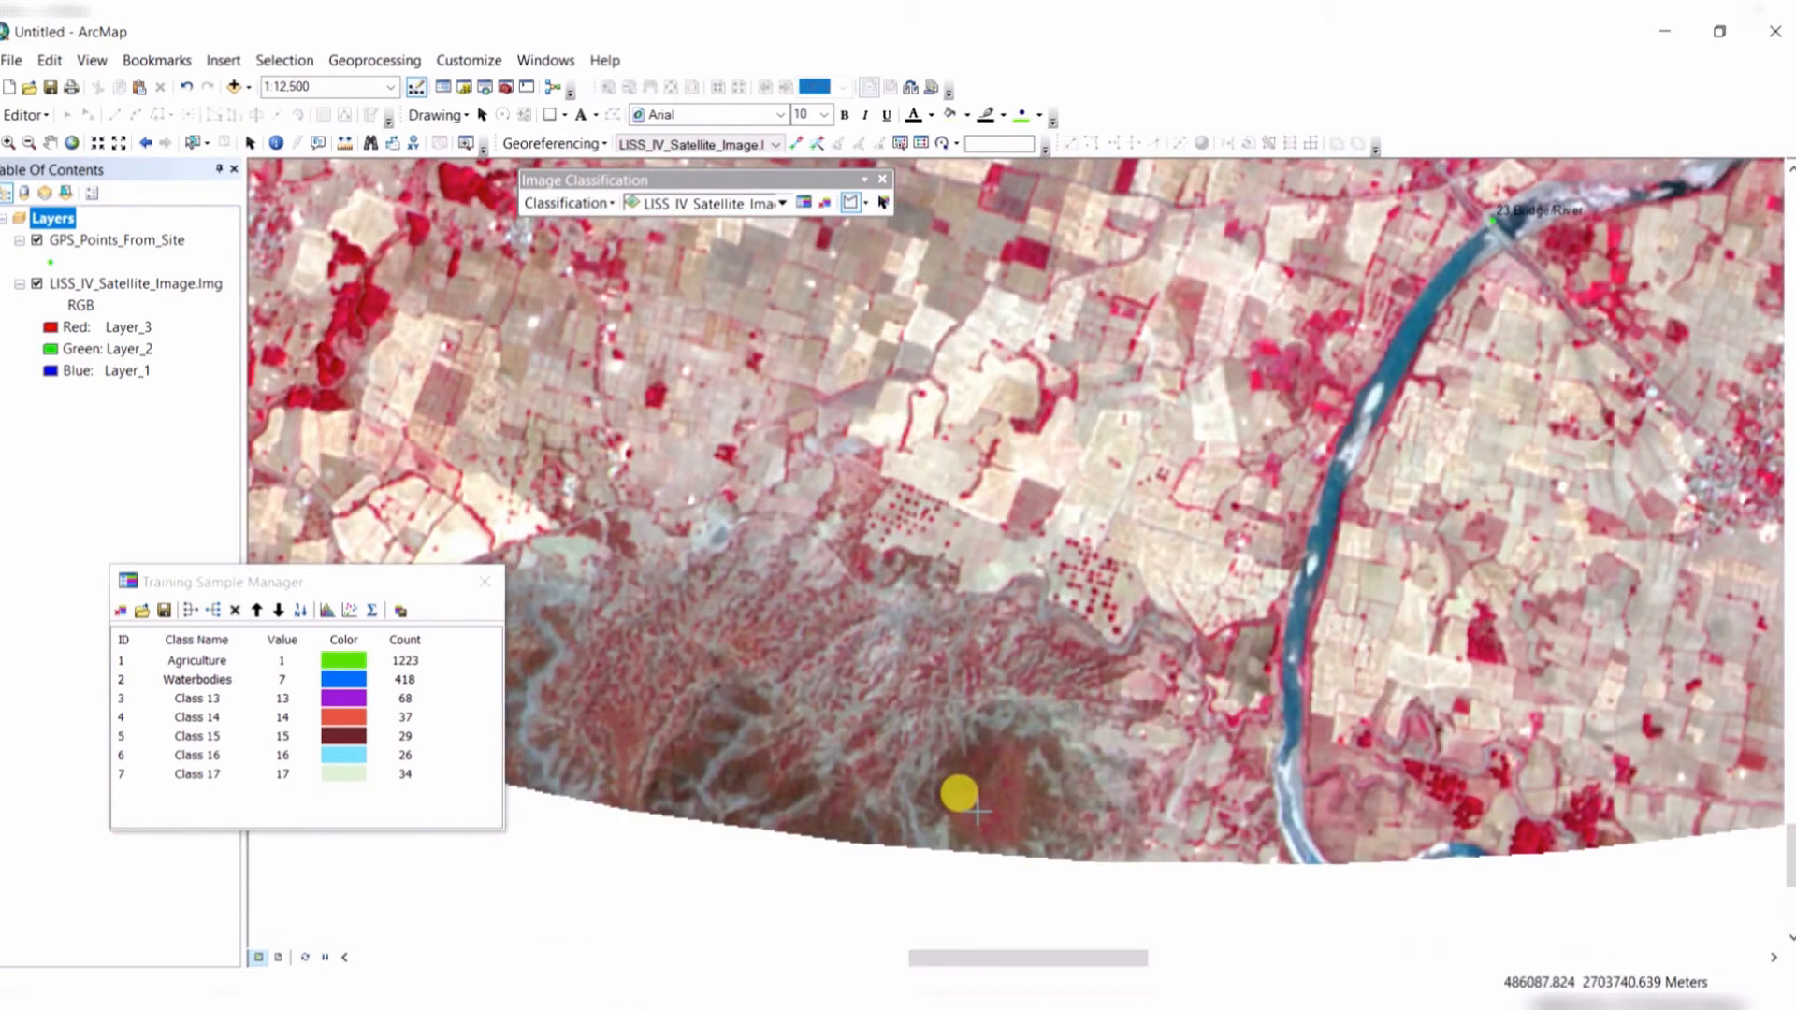
left_click_drag(958, 794, 1235, 650)
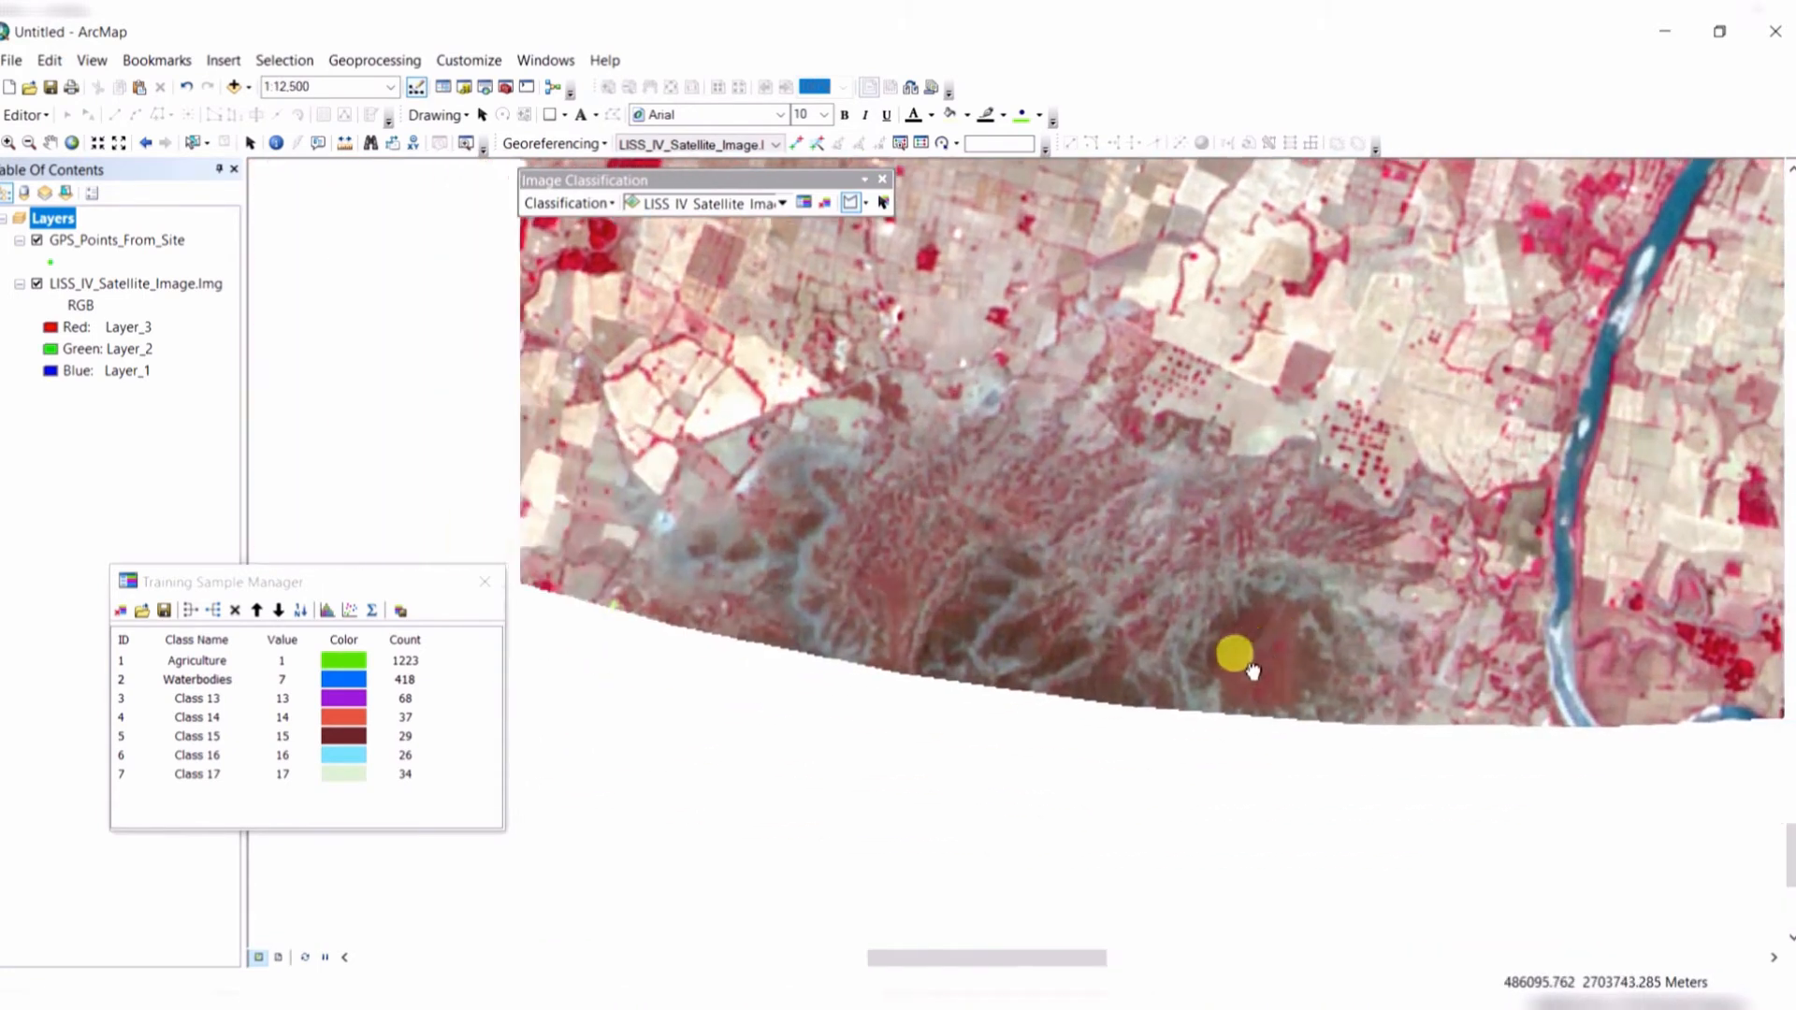
scroll(920, 618, "up", 5)
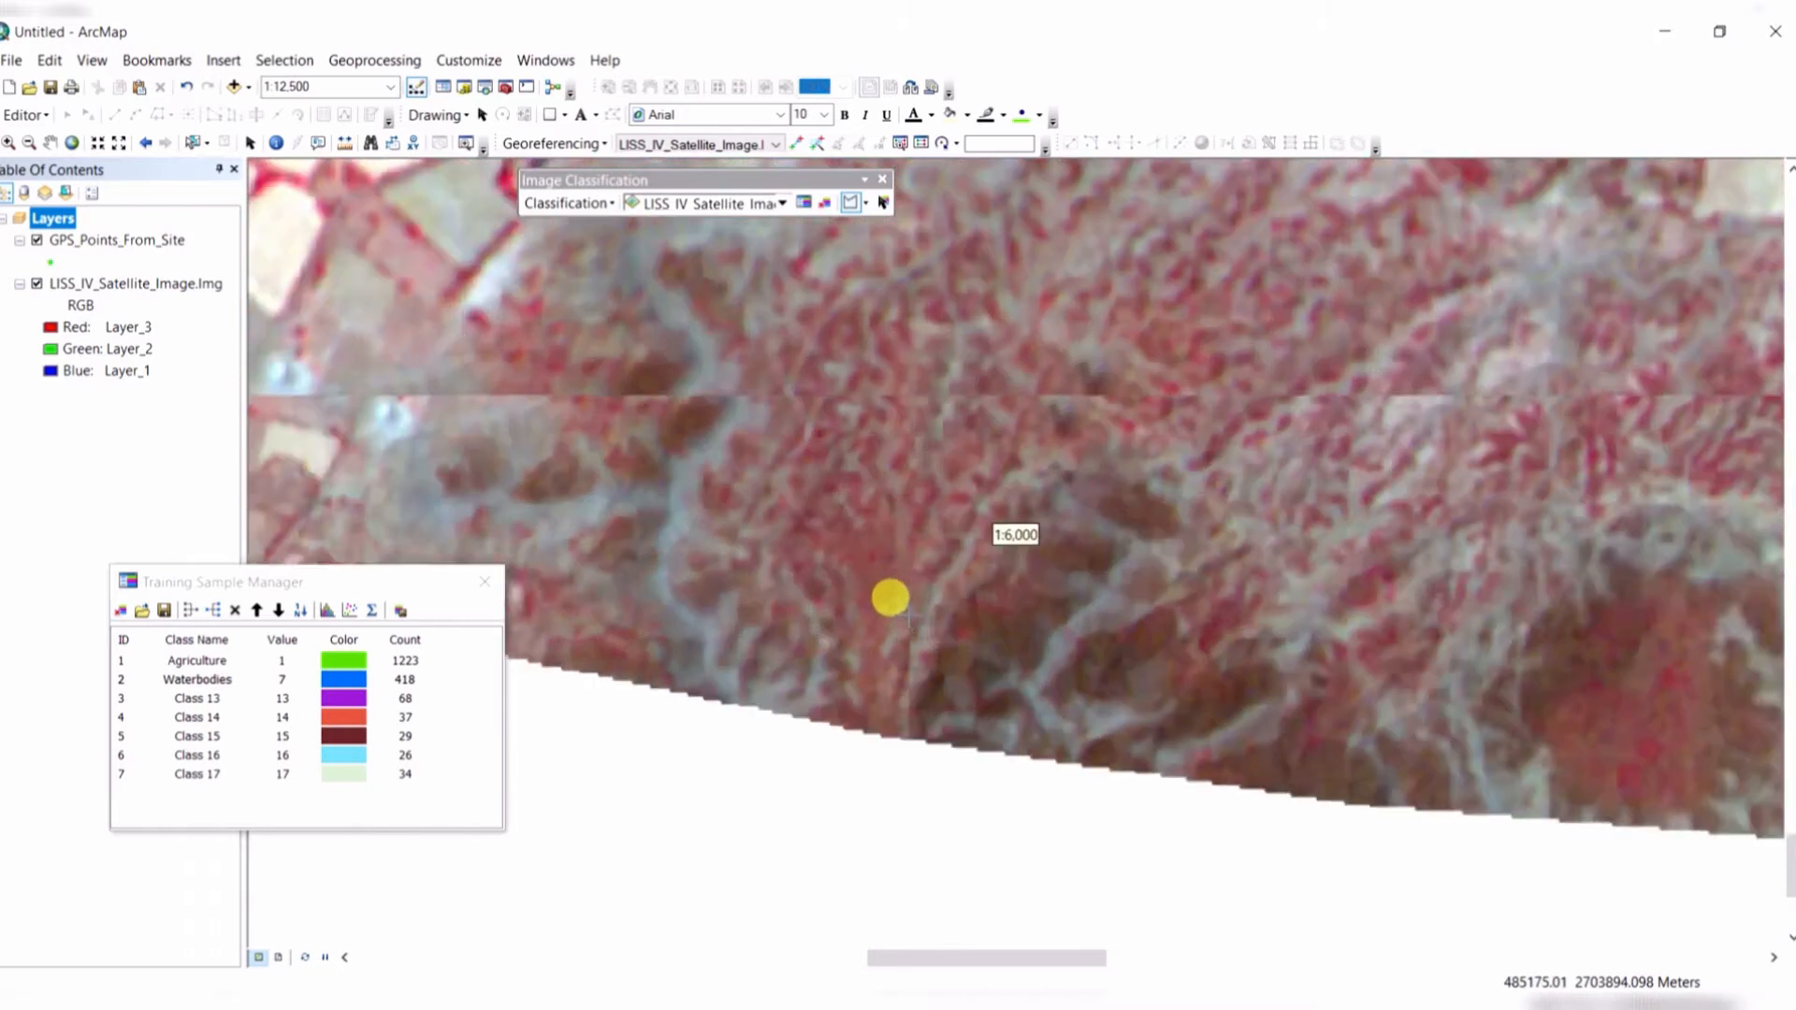
scroll(895, 587, "up", 2)
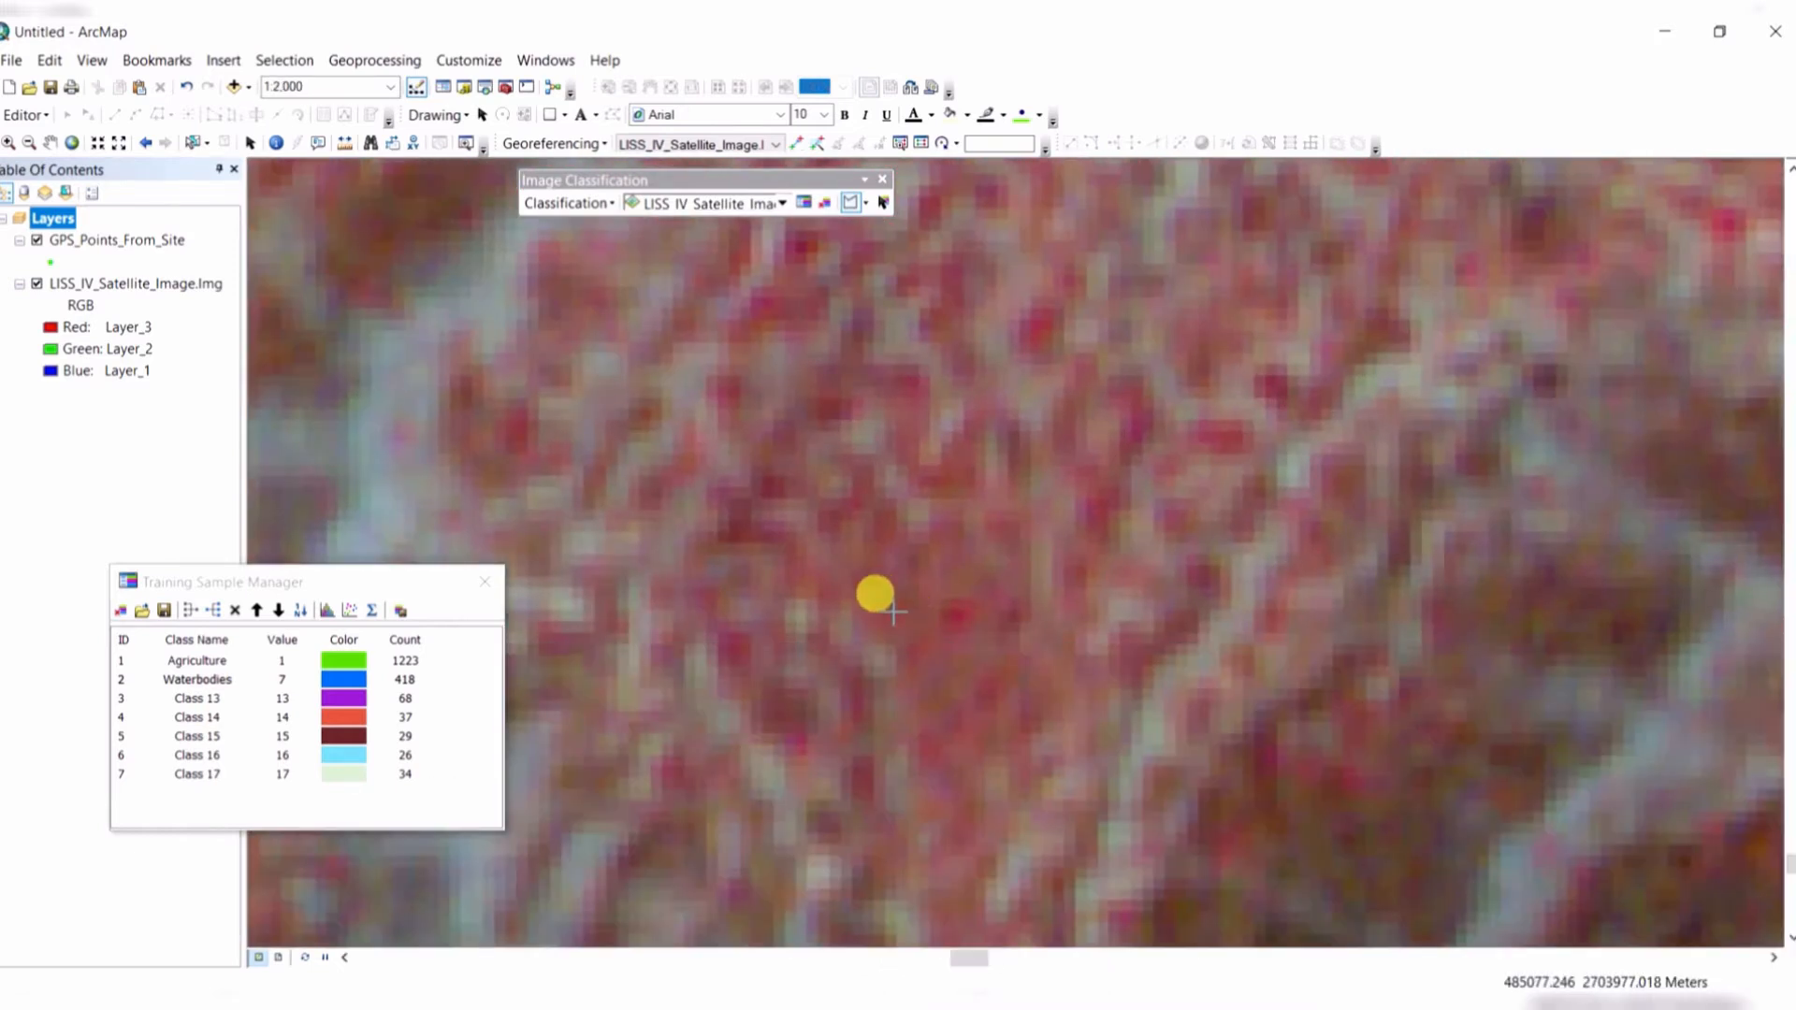
left_click(892, 608)
left_click(910, 580)
left_click(937, 573)
left_click(941, 622)
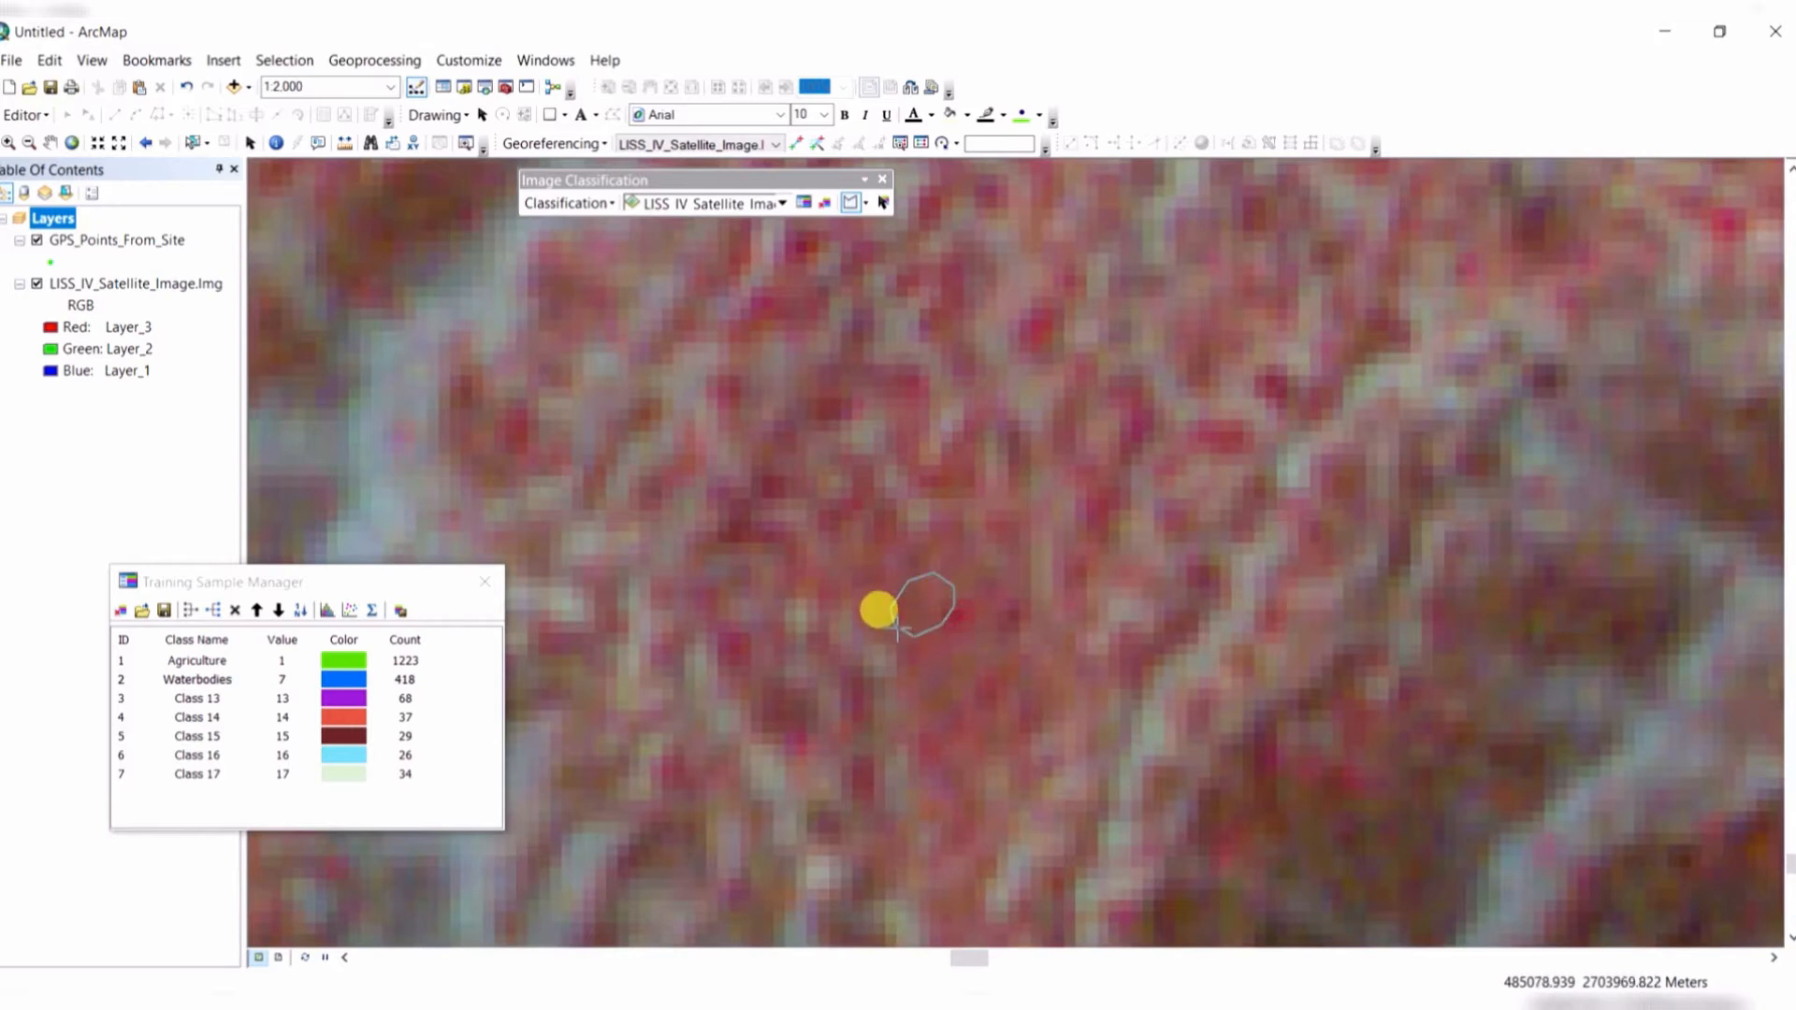
Merge the training samples Class 13 through Class 18 into a single class.
left_click(282, 714)
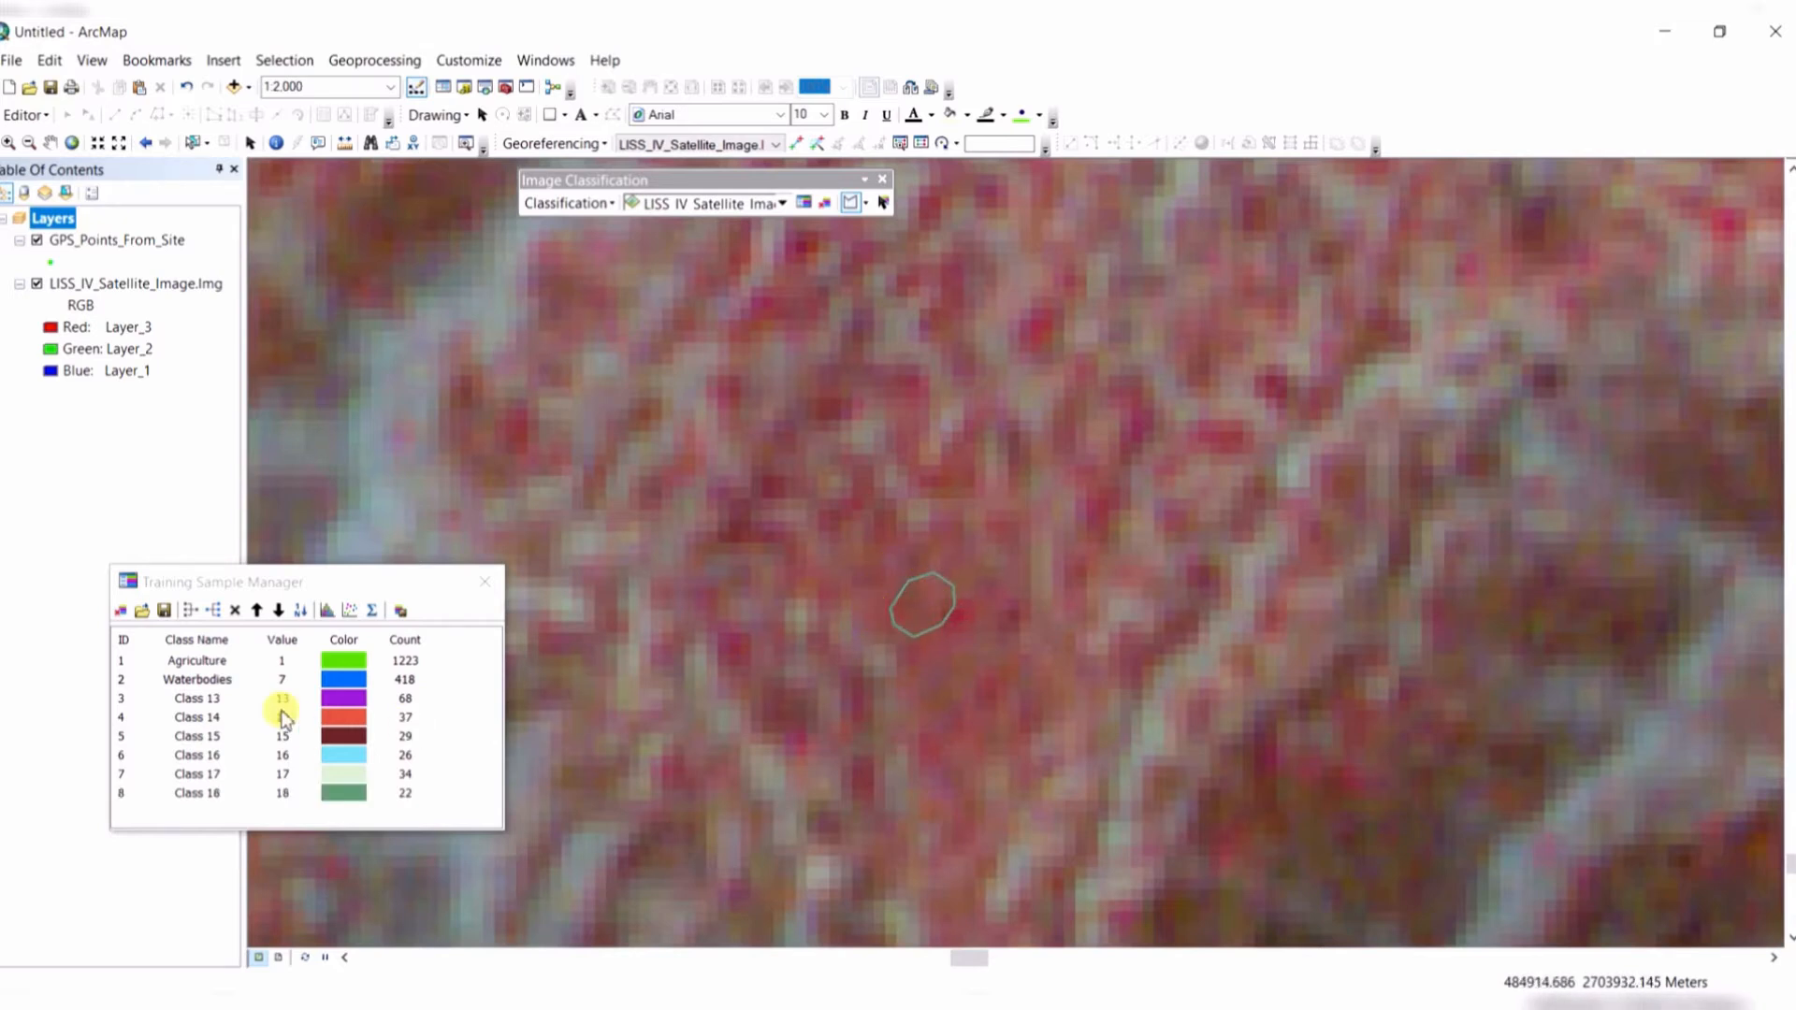
left_click(122, 701)
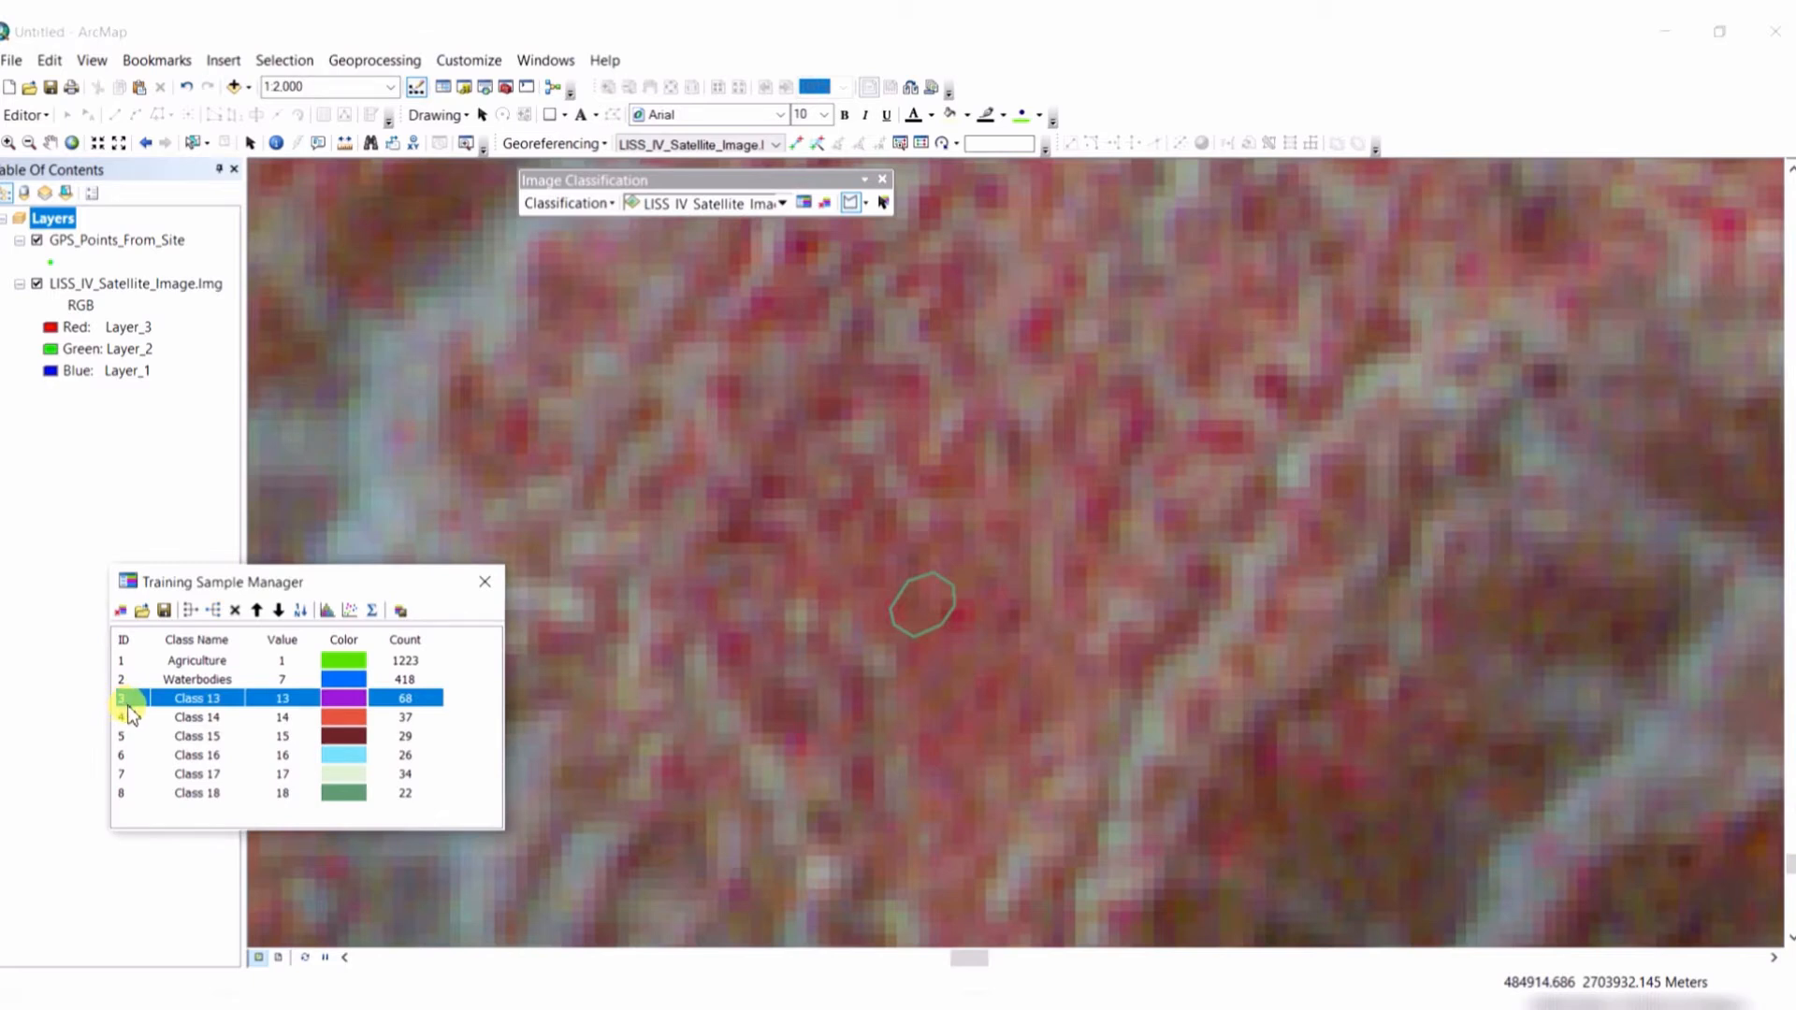
left_click(121, 794, "shift")
left_click(190, 613)
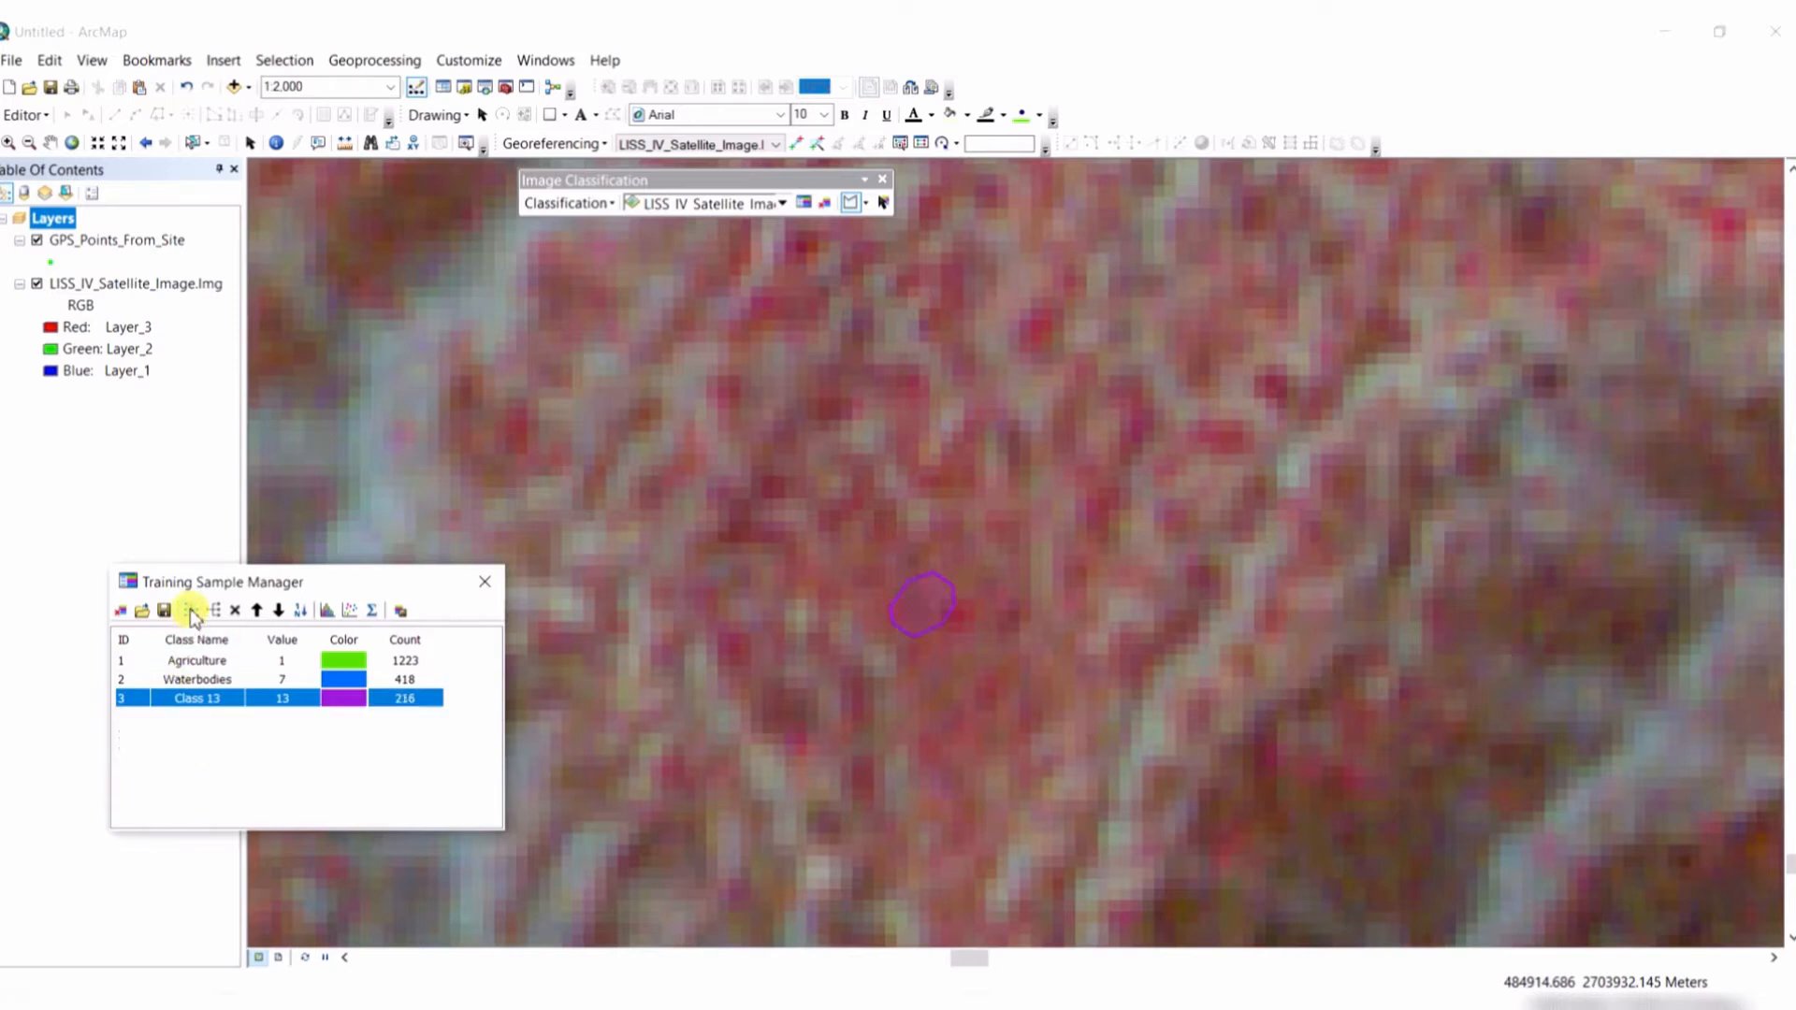
Rename the merged class Forest and set its colour to dark green.
double_click(220, 699)
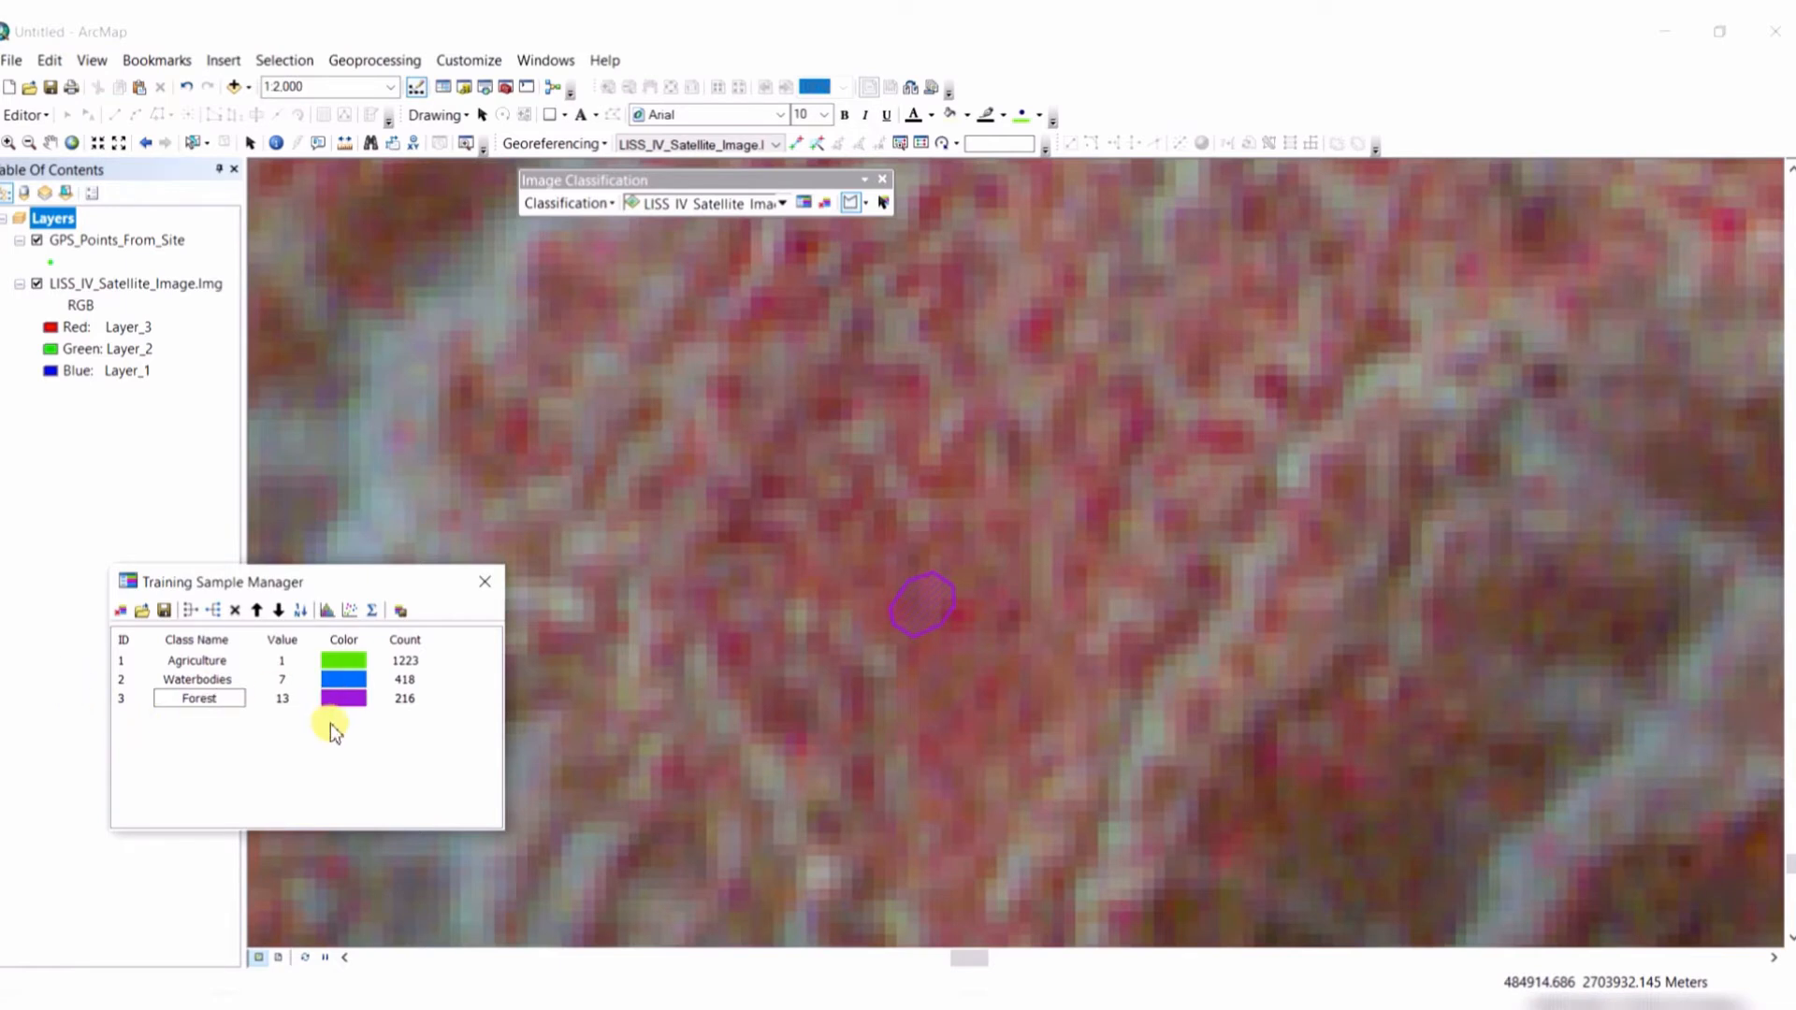
double_click(344, 698)
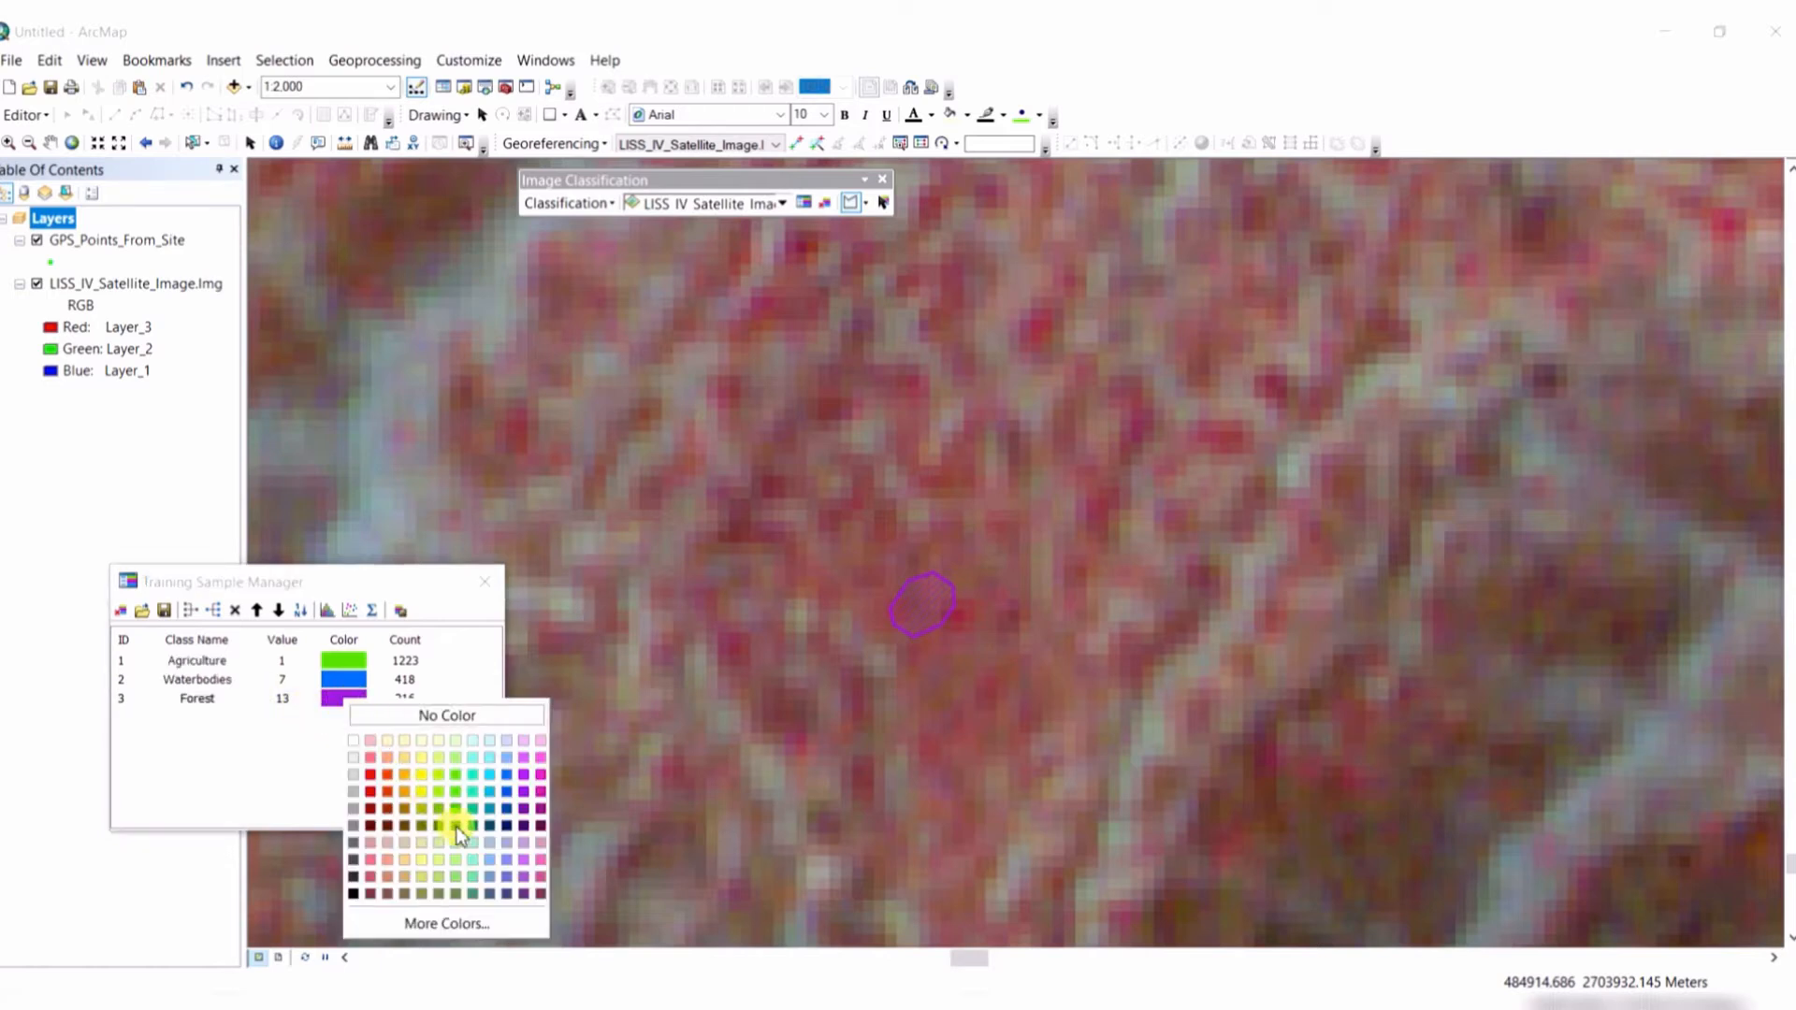
left_click(457, 827)
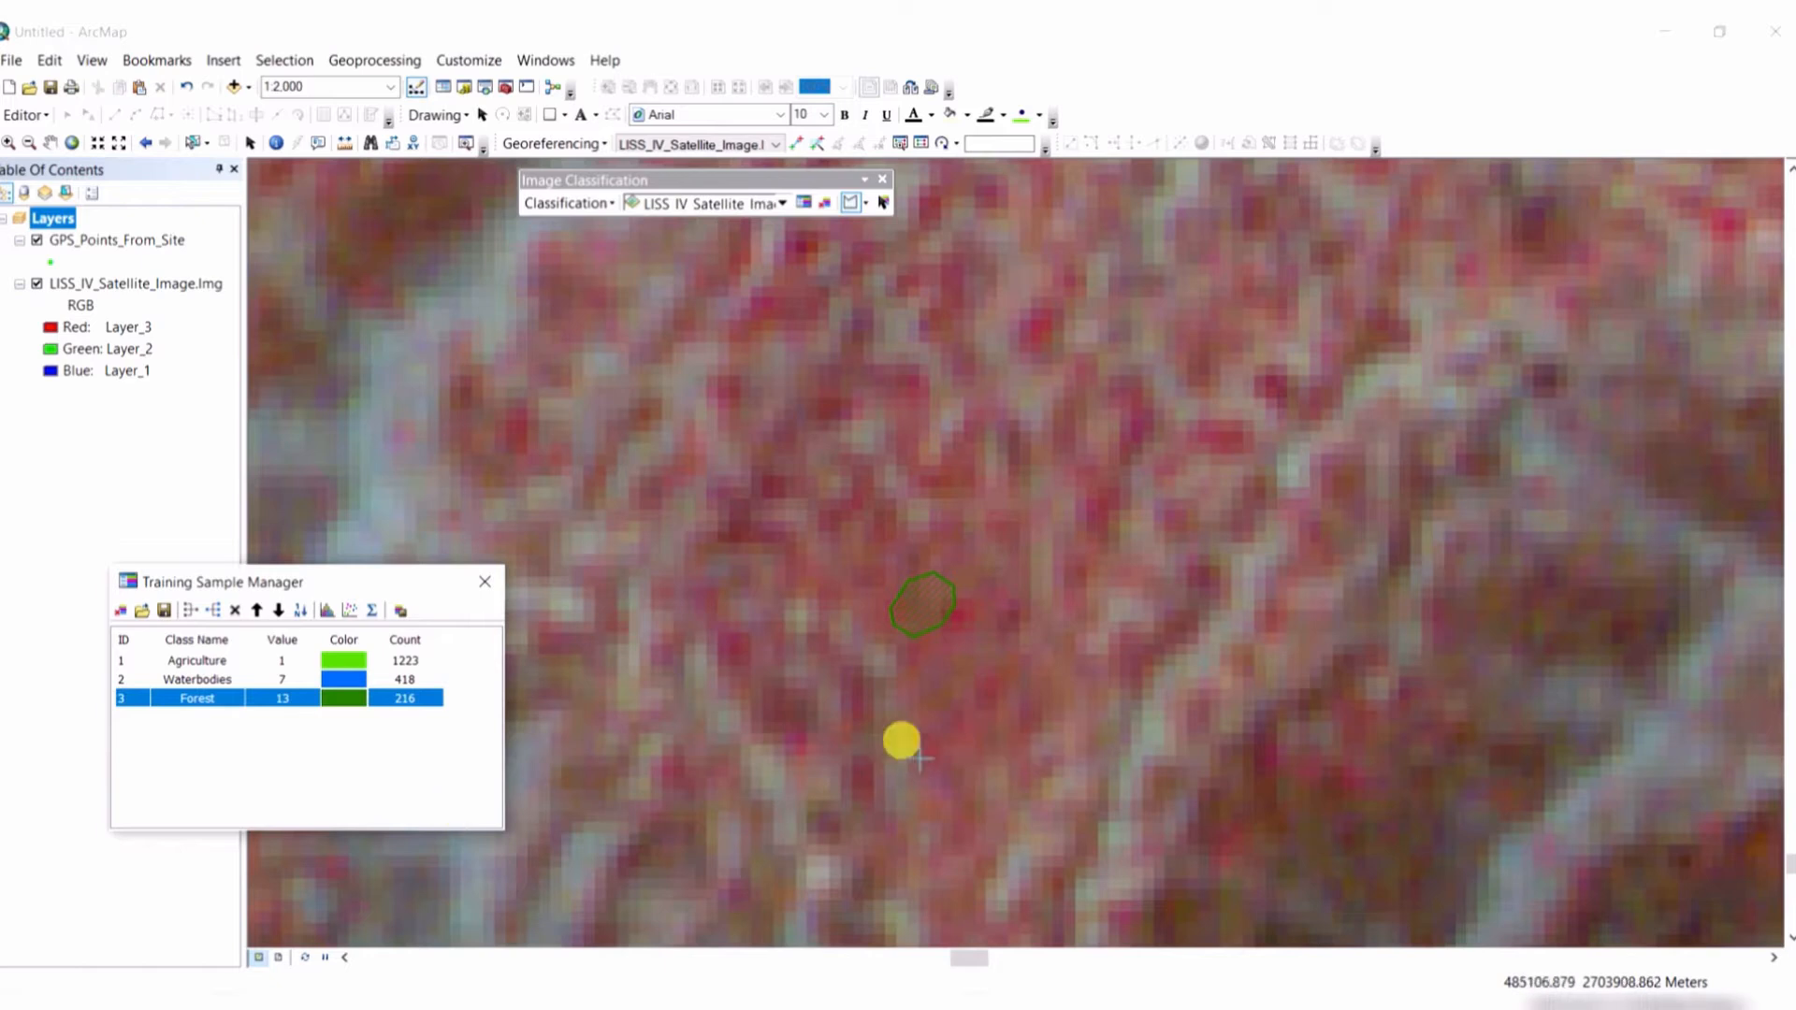
Draw a small polygon training sample in the grey-white village settlement beside the blue pond south of the 22 Road/Village point.
left_click_drag(854, 726, 1035, 754)
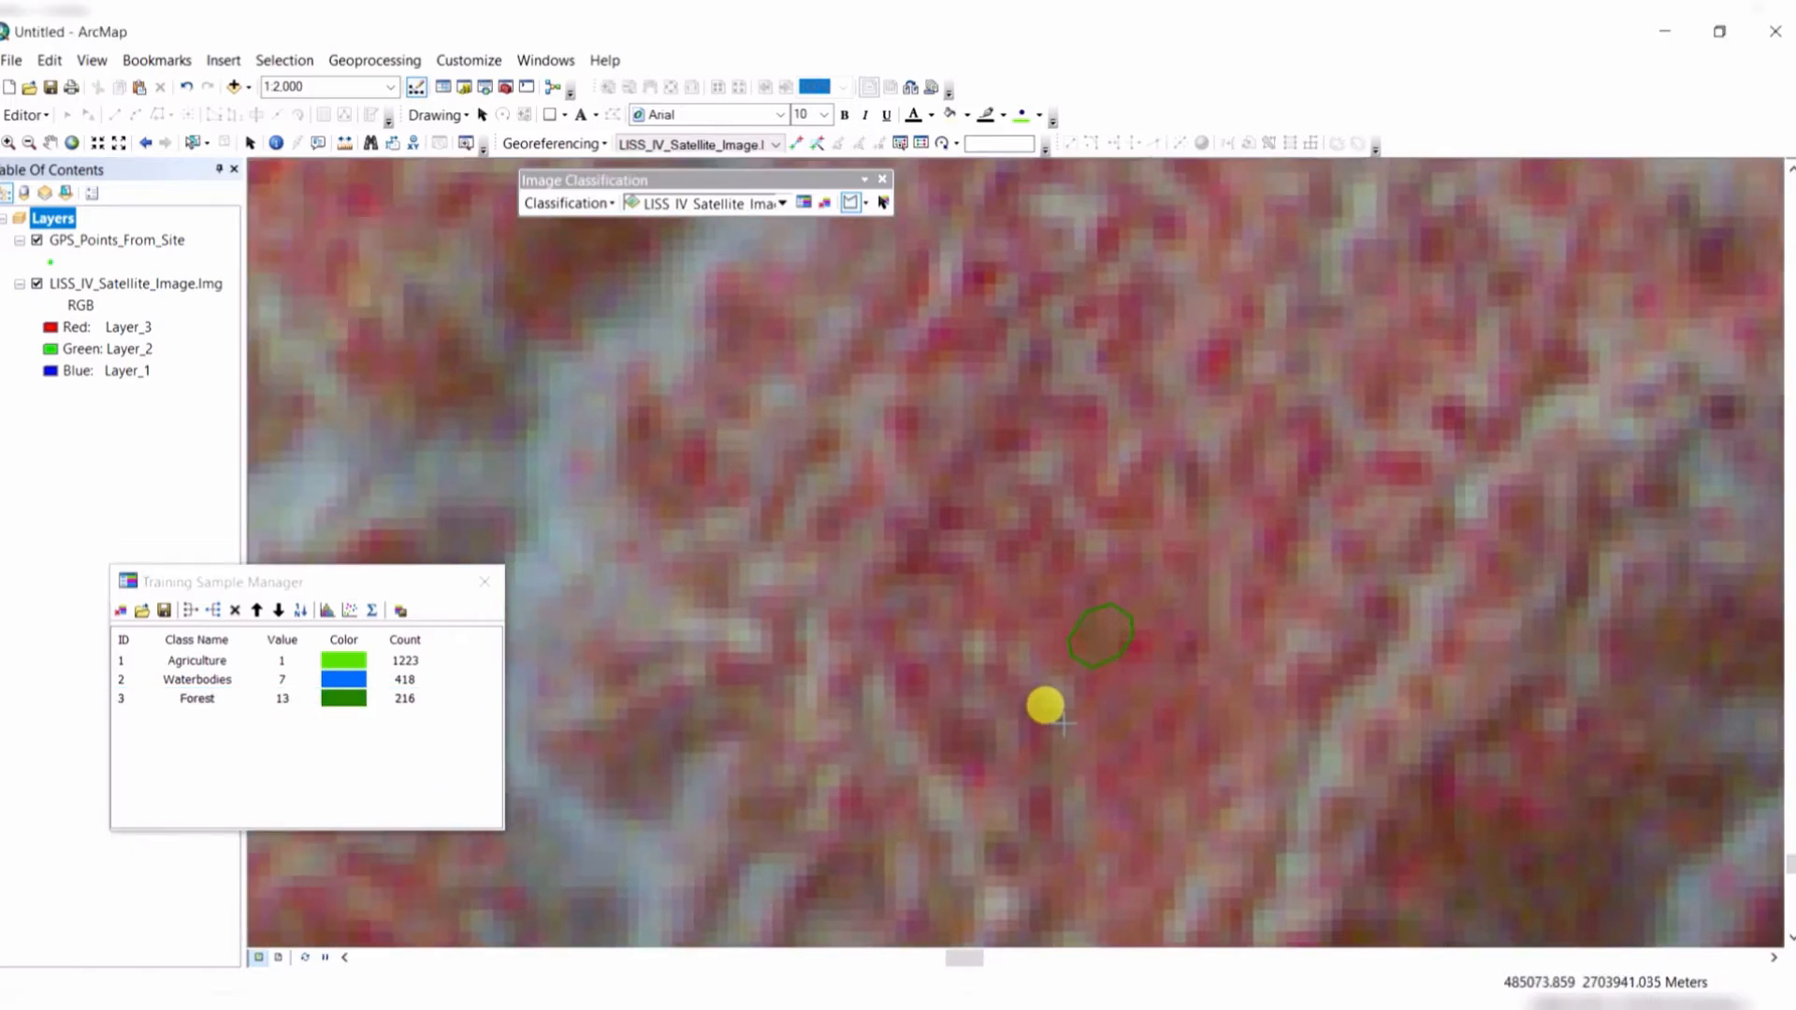
scroll(1045, 708, "up", 5)
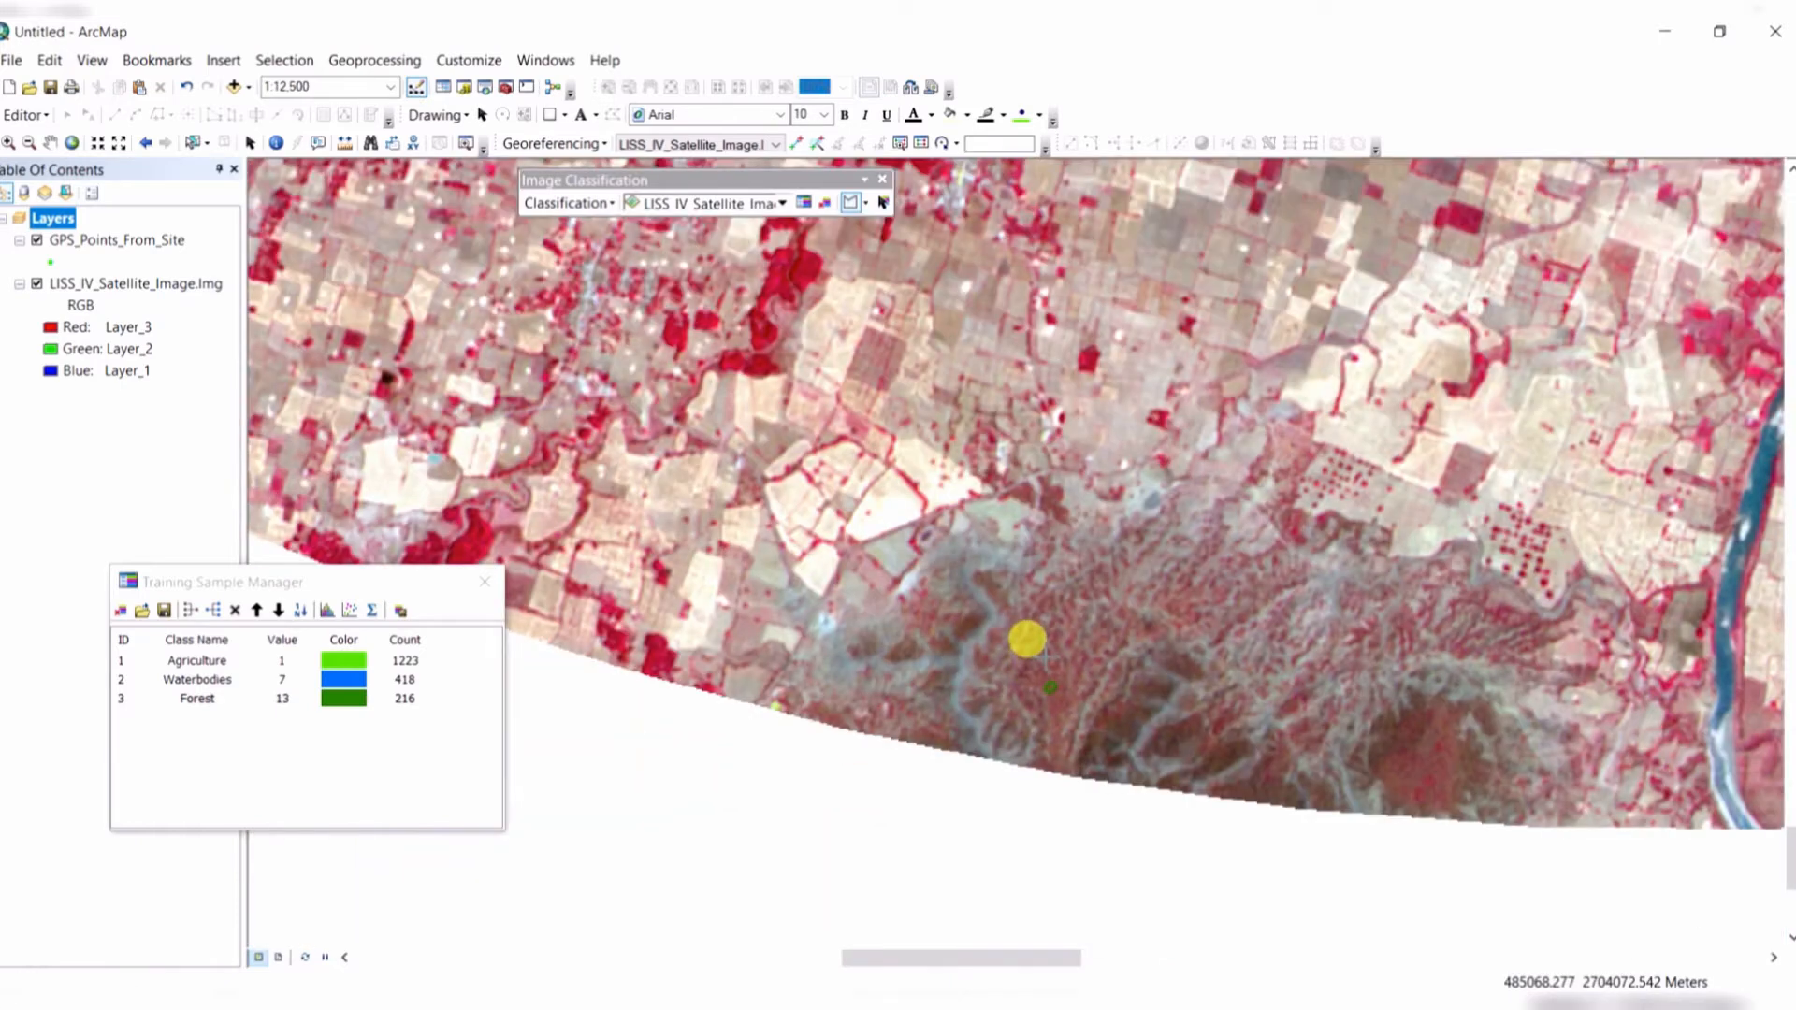
scroll(1054, 649, "up", 2)
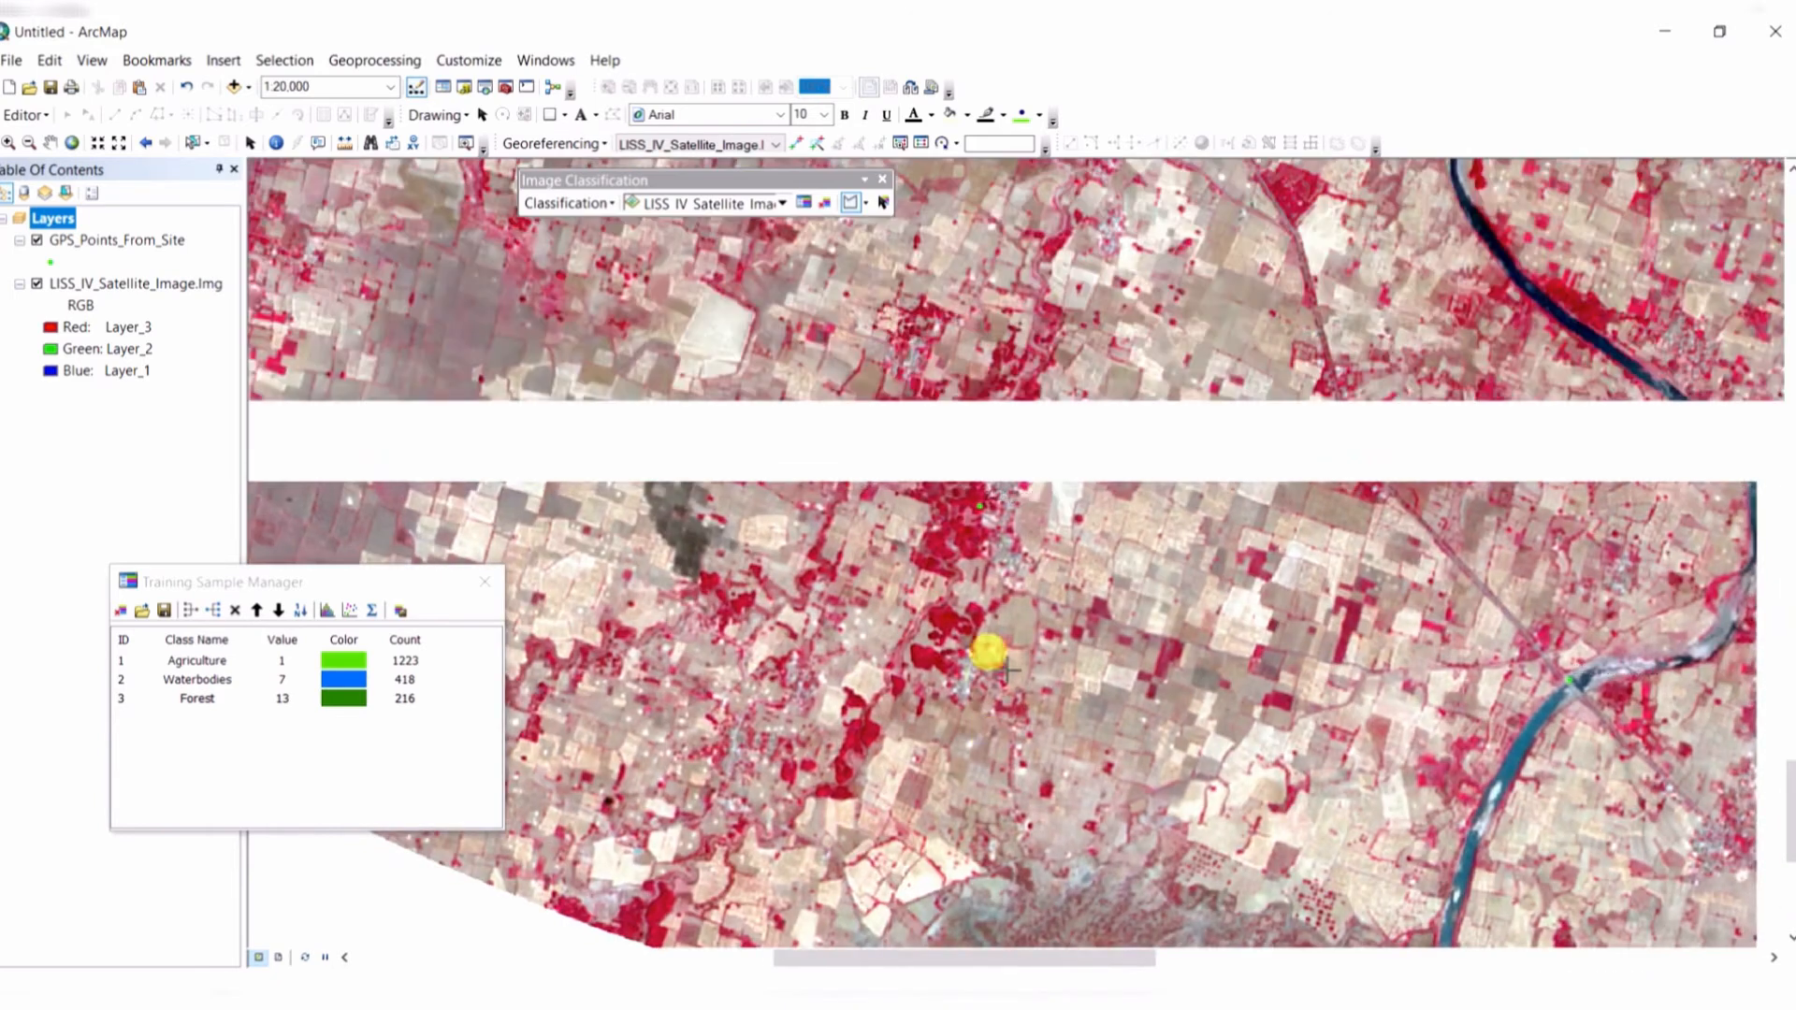
left_click_drag(1038, 519, 1079, 714)
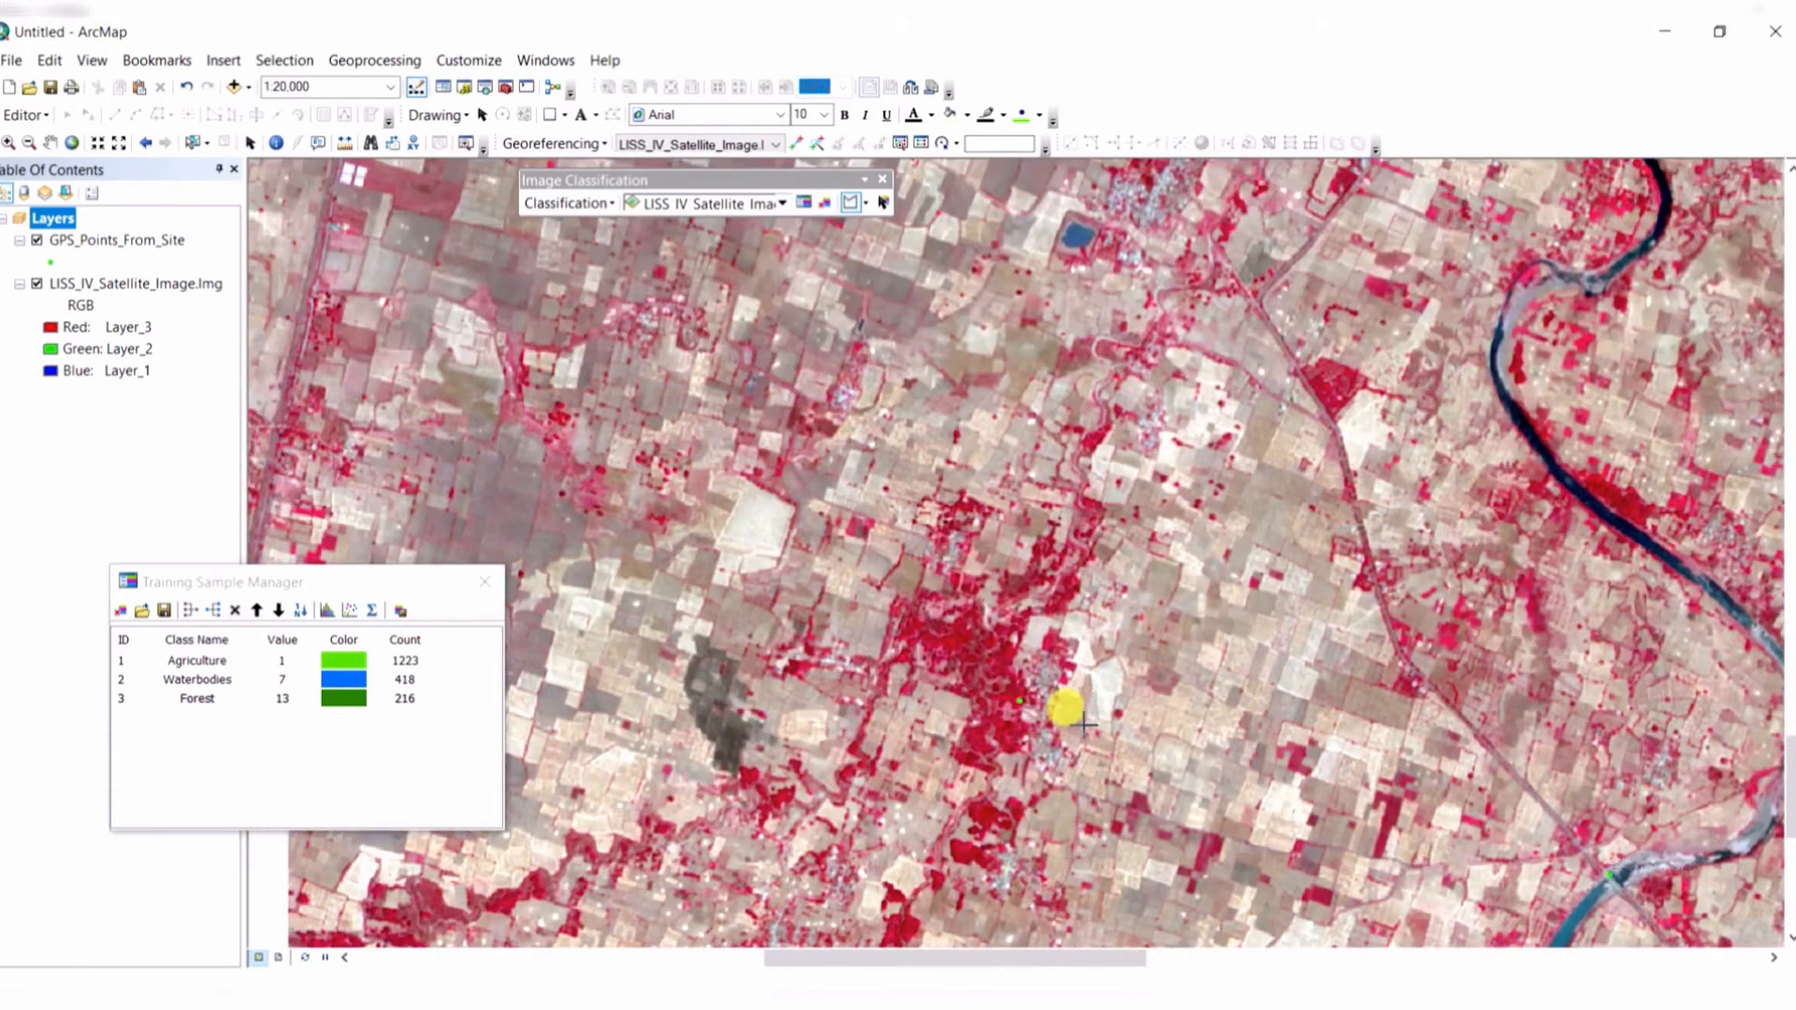
left_click_drag(1008, 875, 980, 975)
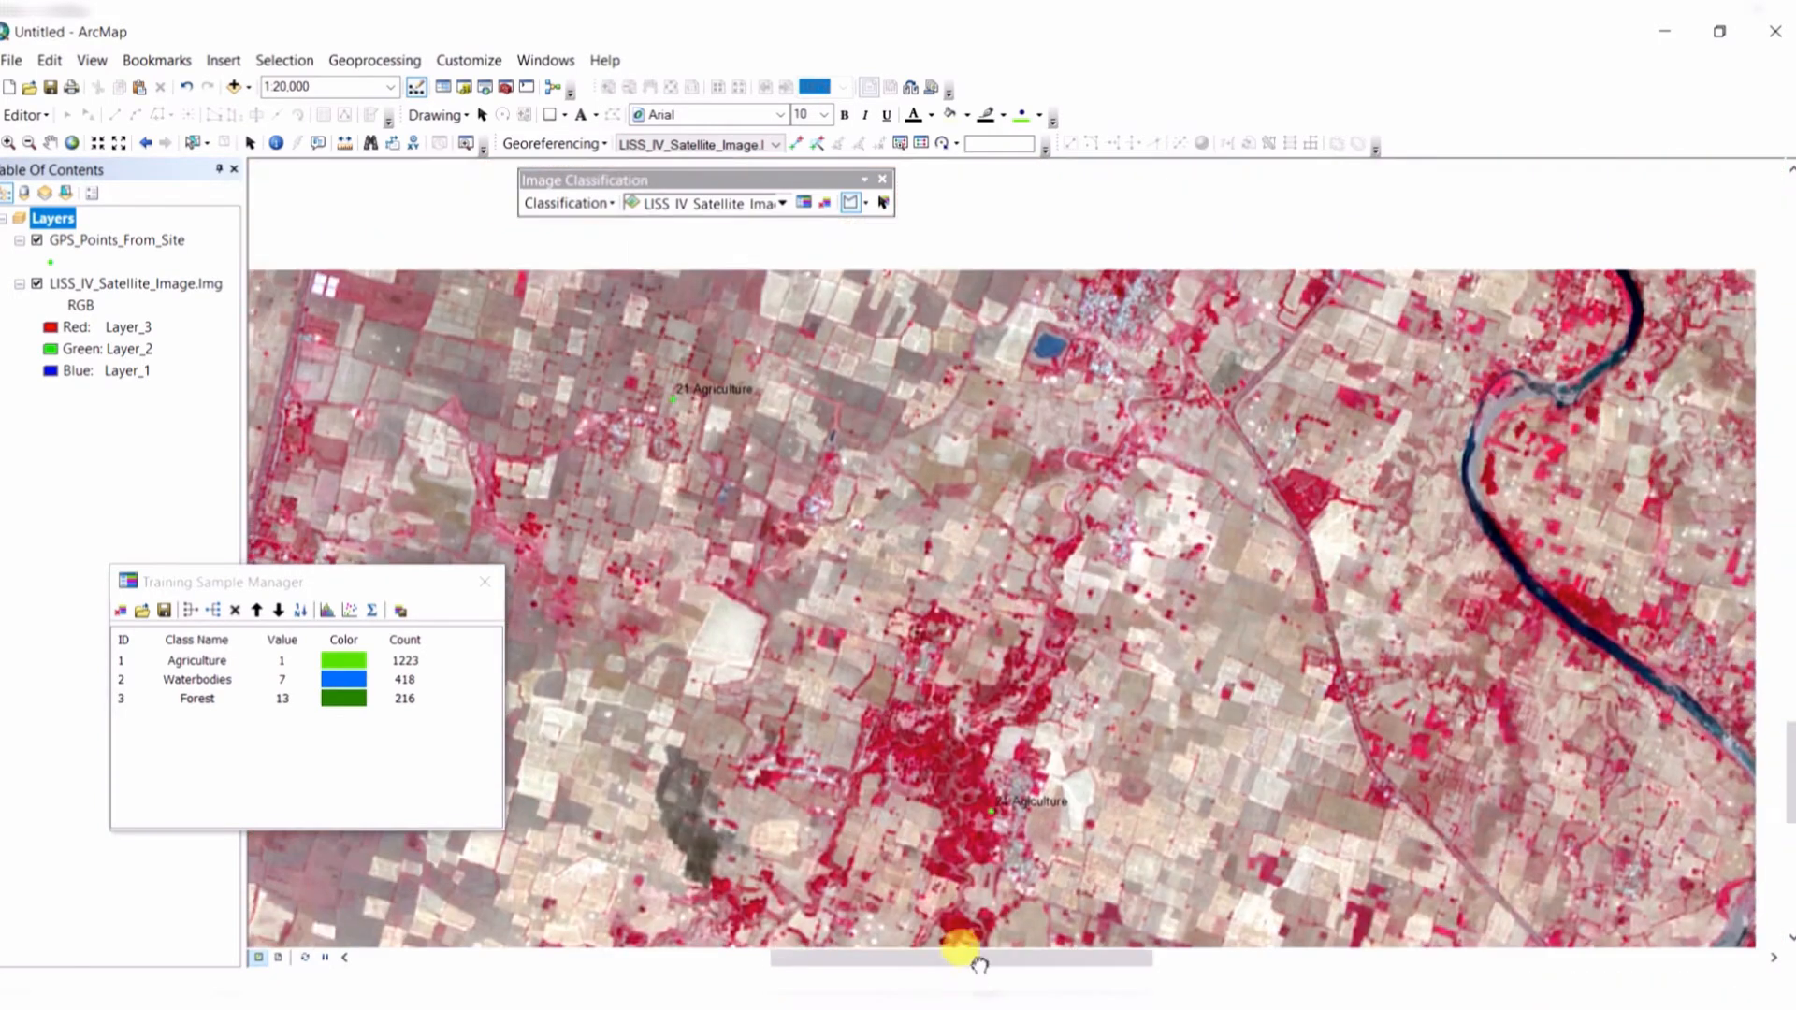
scroll(1051, 780, "up", 1)
scroll(1067, 530, "up", 2)
left_click_drag(1066, 529, 1080, 707)
scroll(1072, 714, "down", 3)
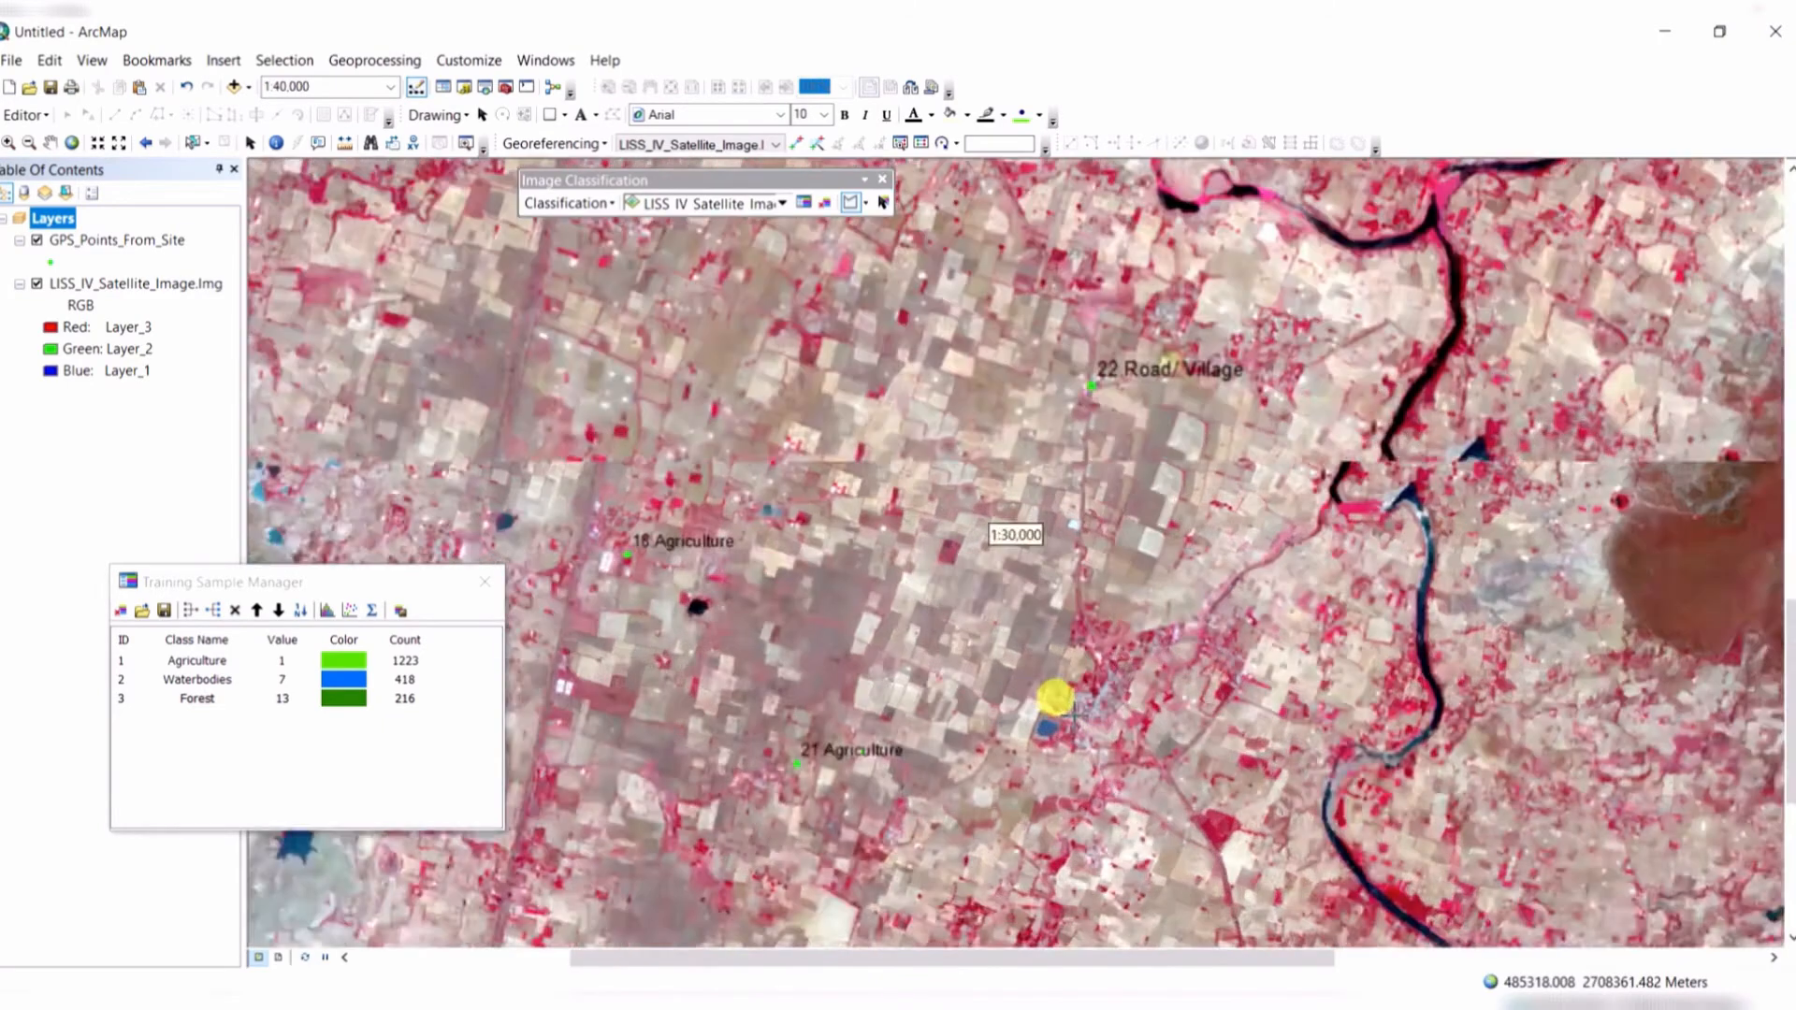
scroll(1123, 711, "down", 3)
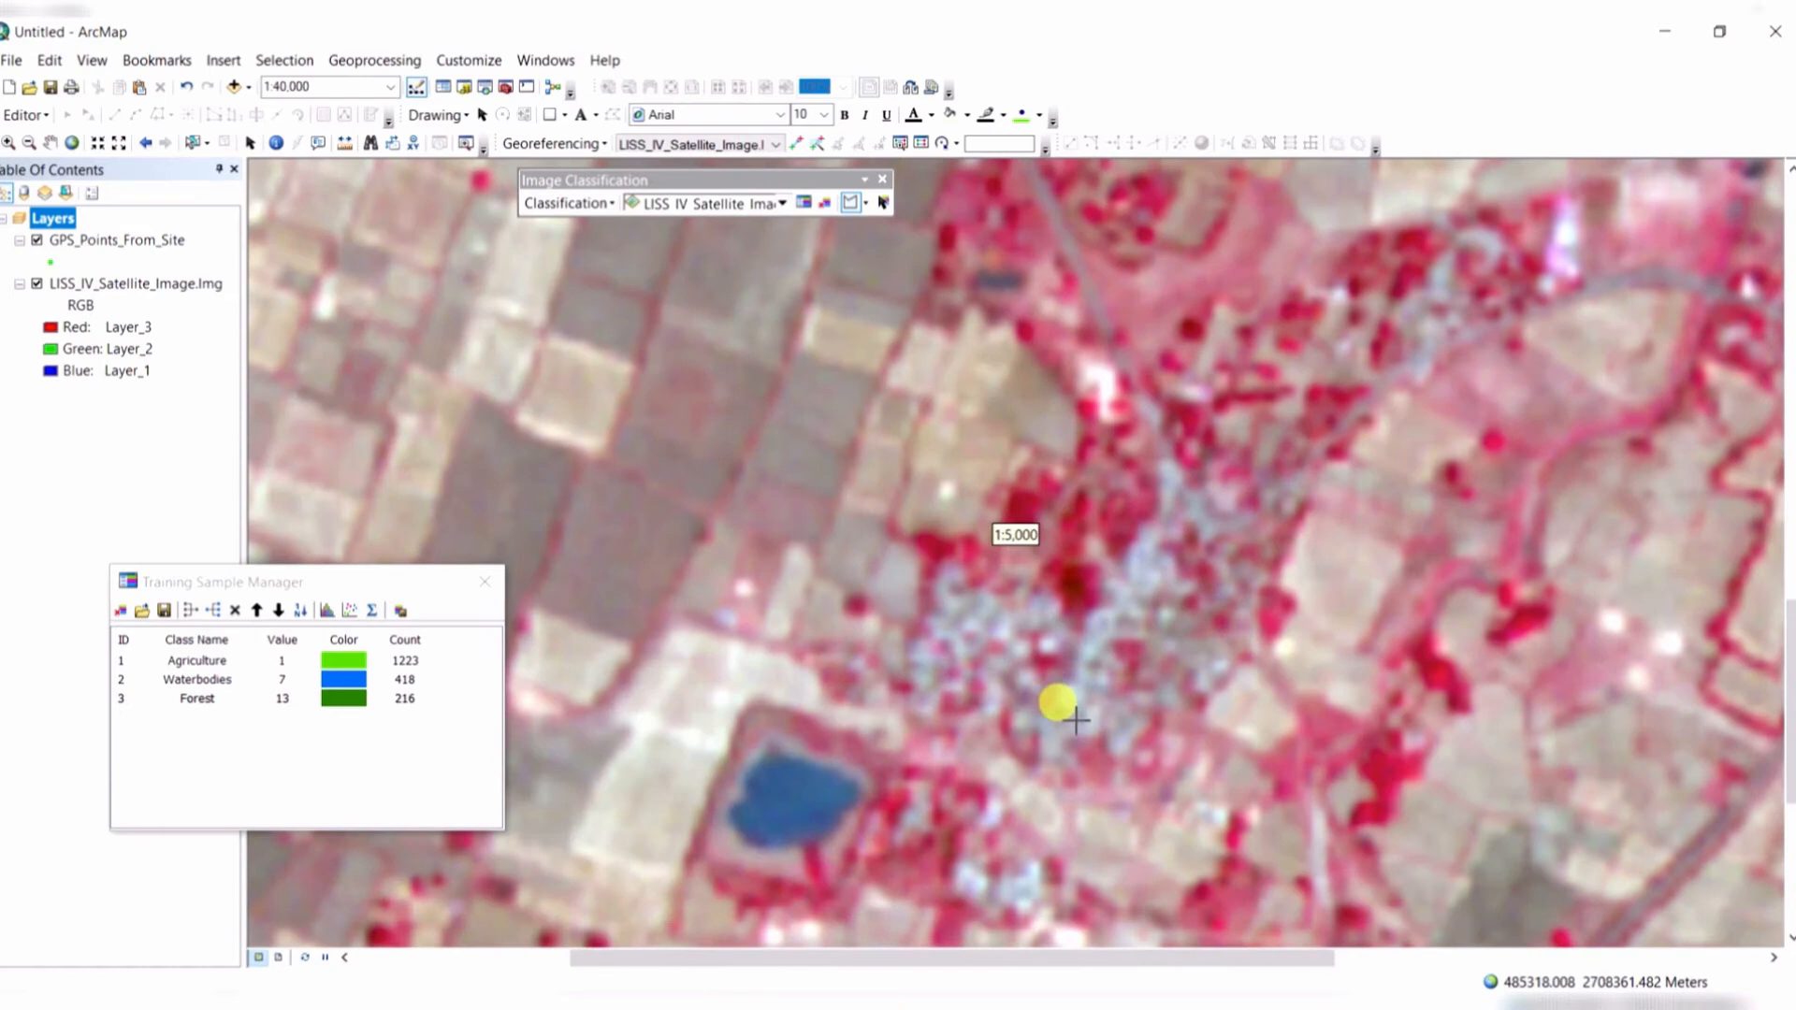
scroll(1072, 692, "down", 1)
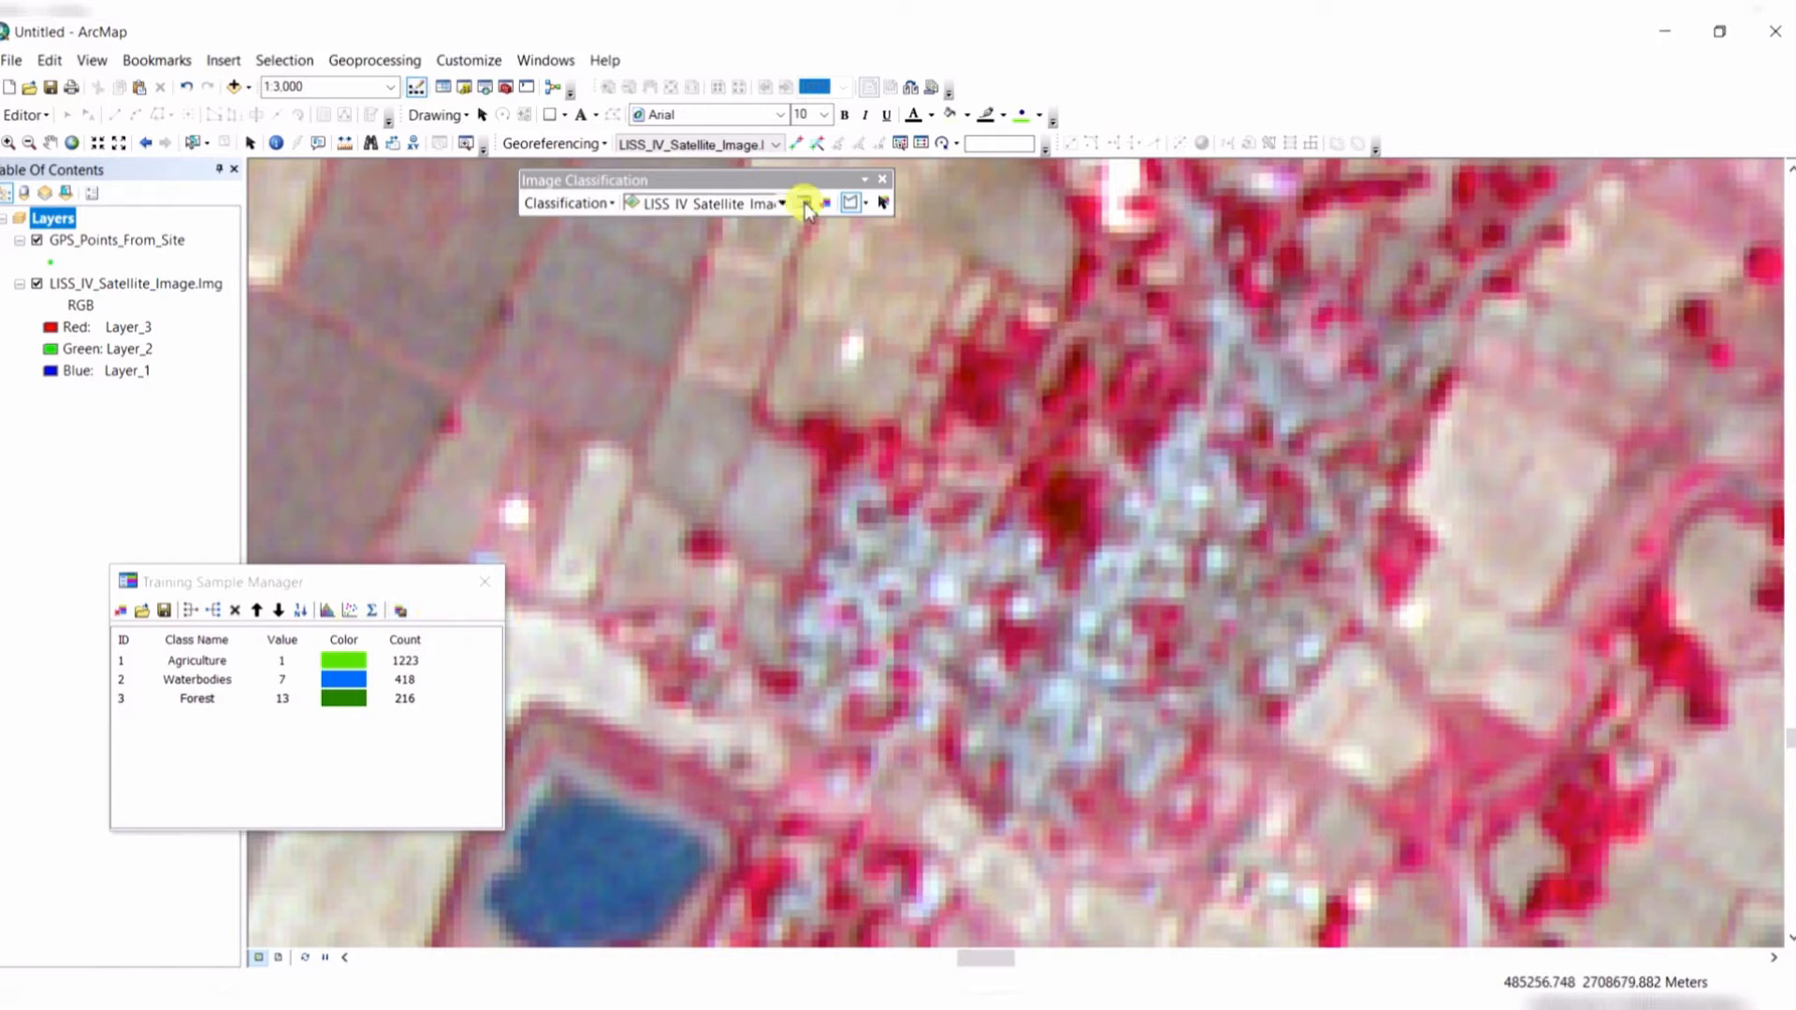
scroll(1071, 720, "down", 1)
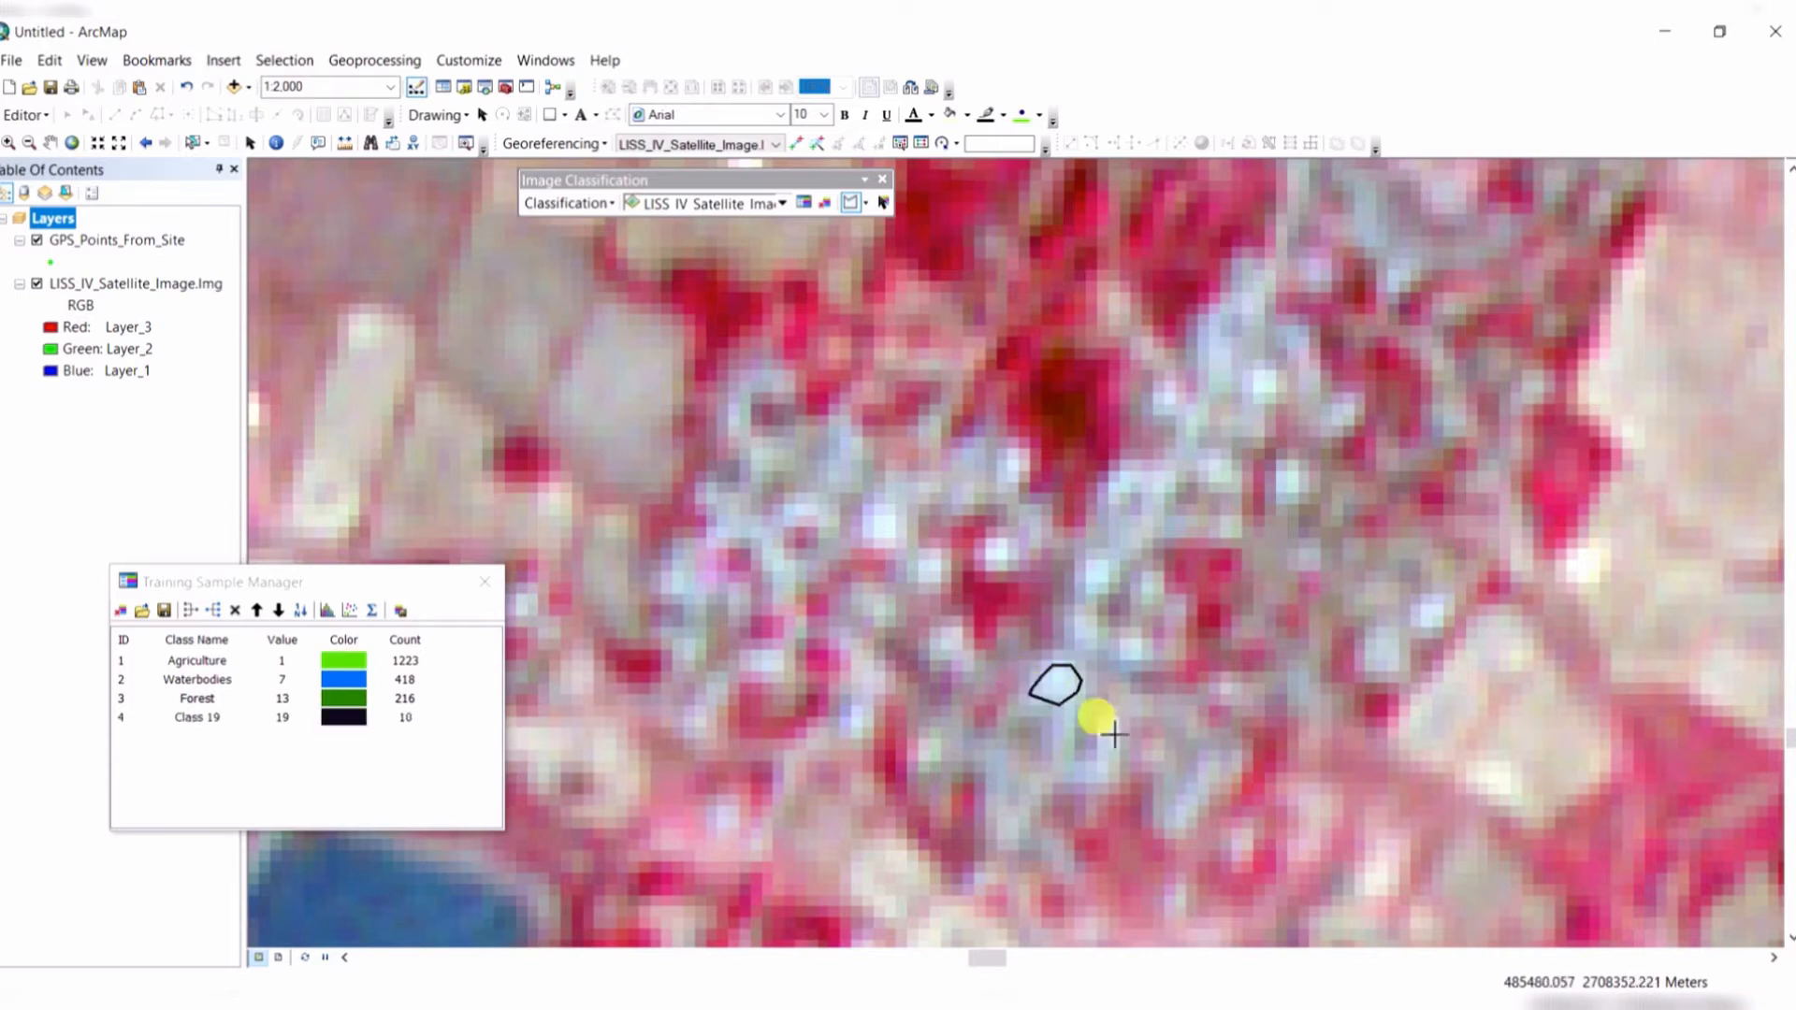
Draw a small polygon training sample in the dense built-up area south of the 33 Railway Crossing in City point, east of the railway line.
scroll(1113, 735, "up", 3)
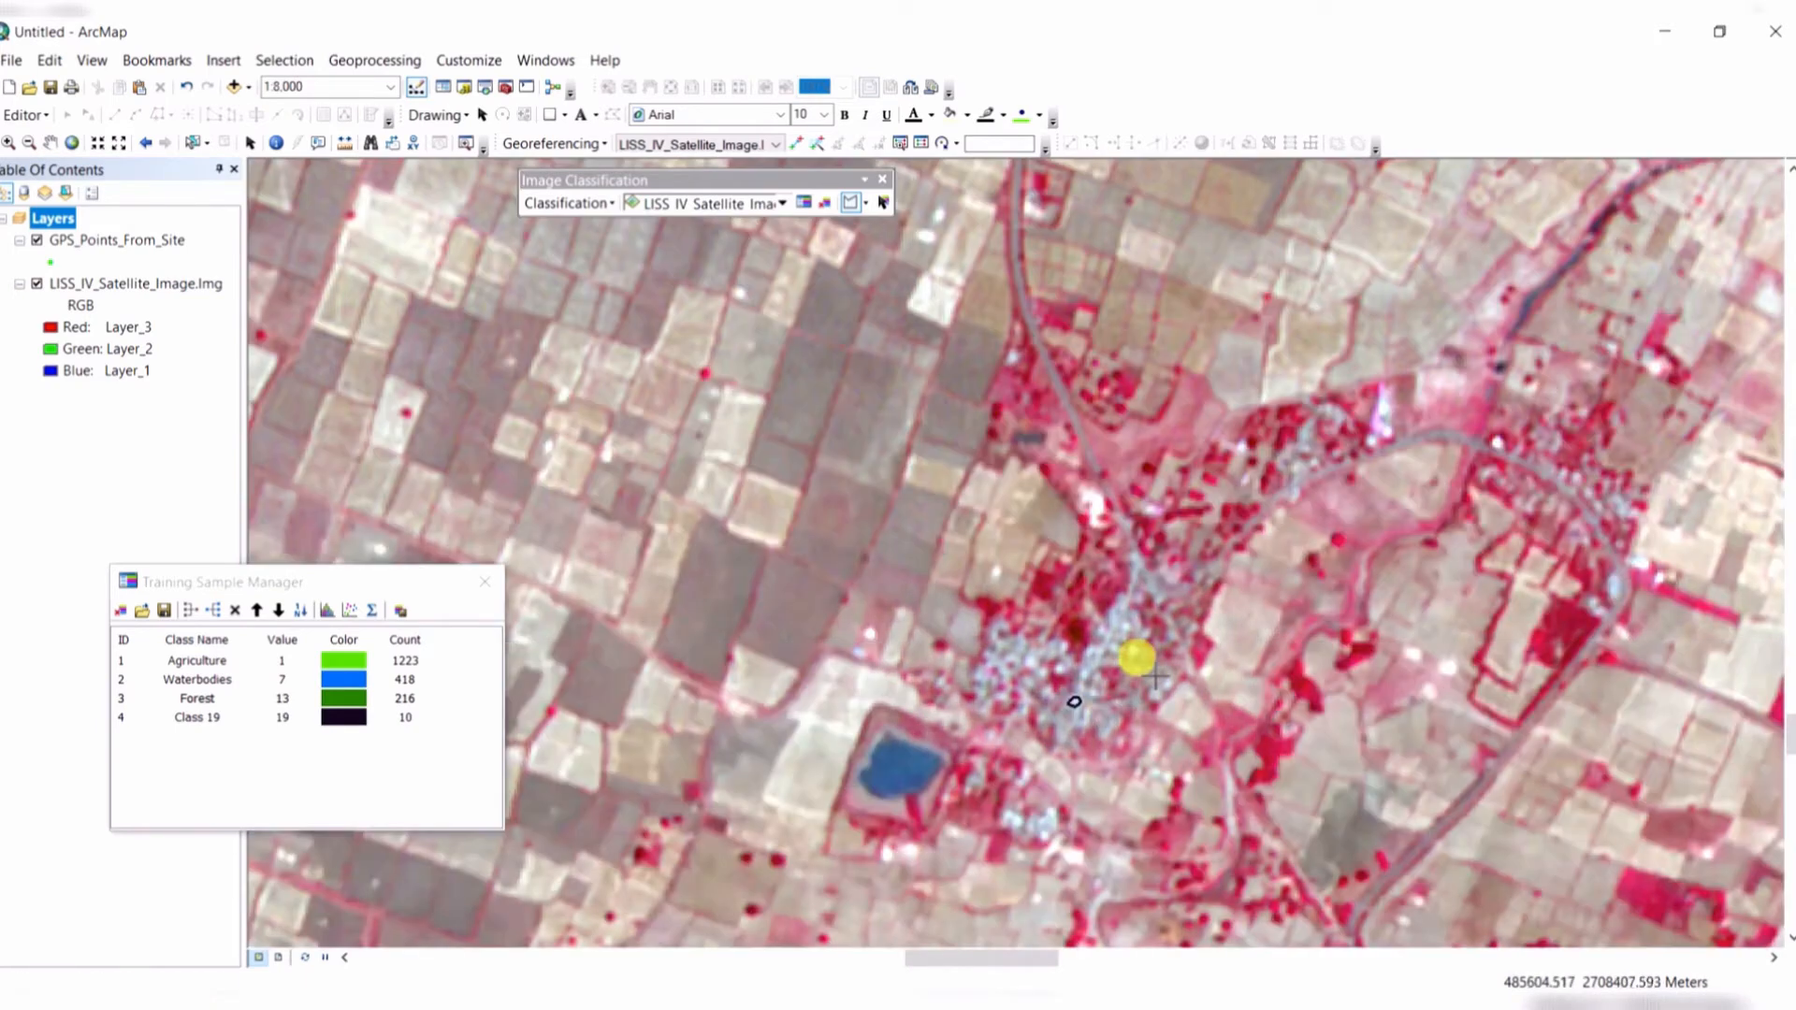
scroll(1094, 697, "up", 2)
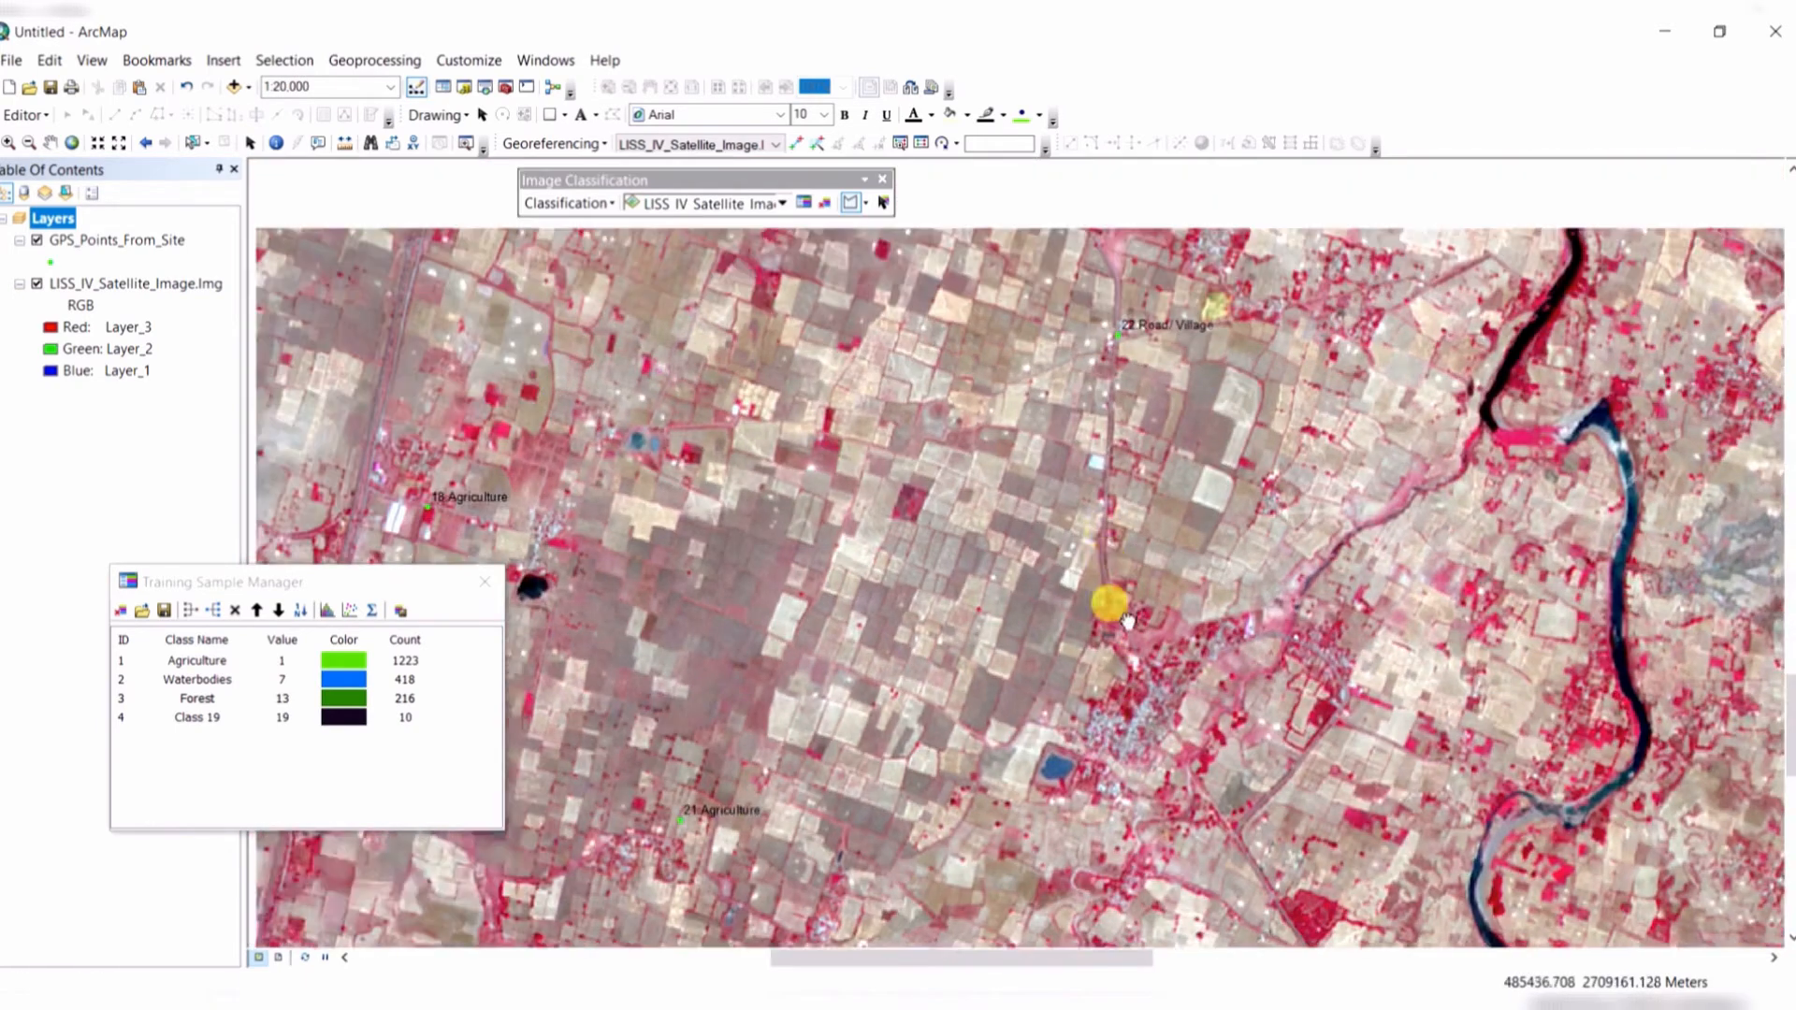
scroll(1084, 535, "up", 2)
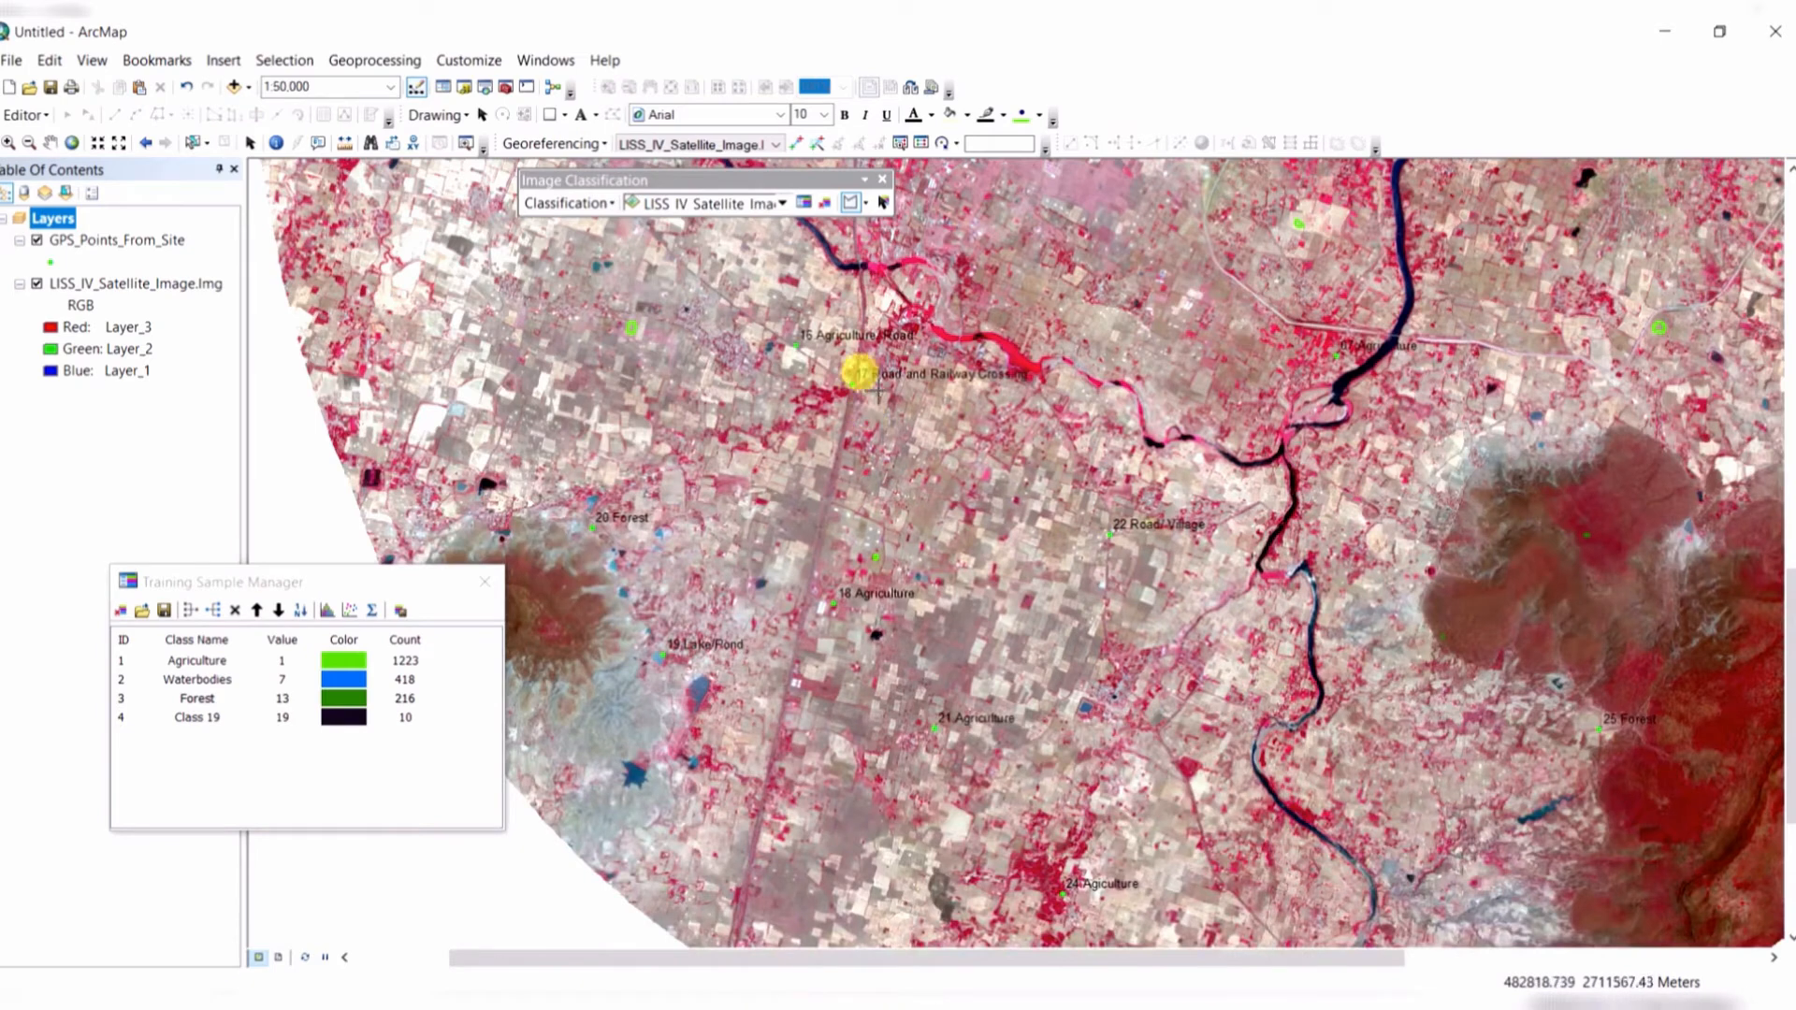
left_click_drag(854, 368, 1026, 733)
scroll(1075, 437, "down", 3)
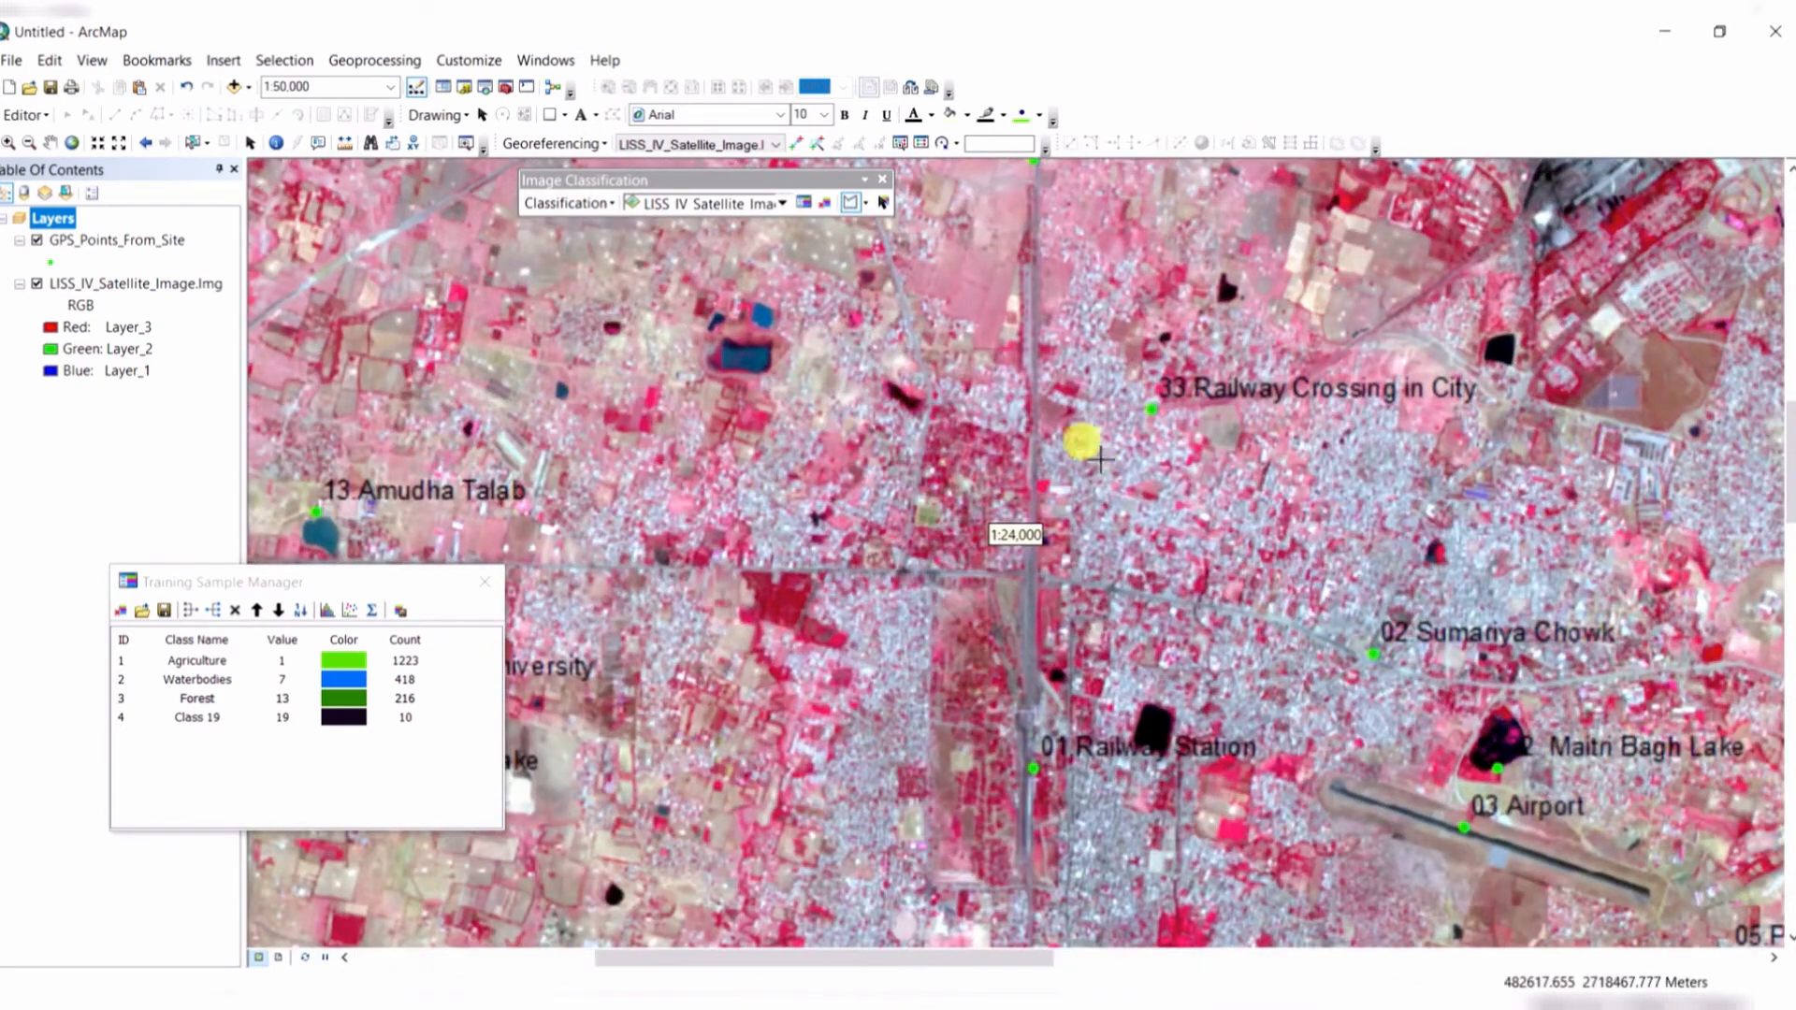
scroll(1122, 473, "down", 3)
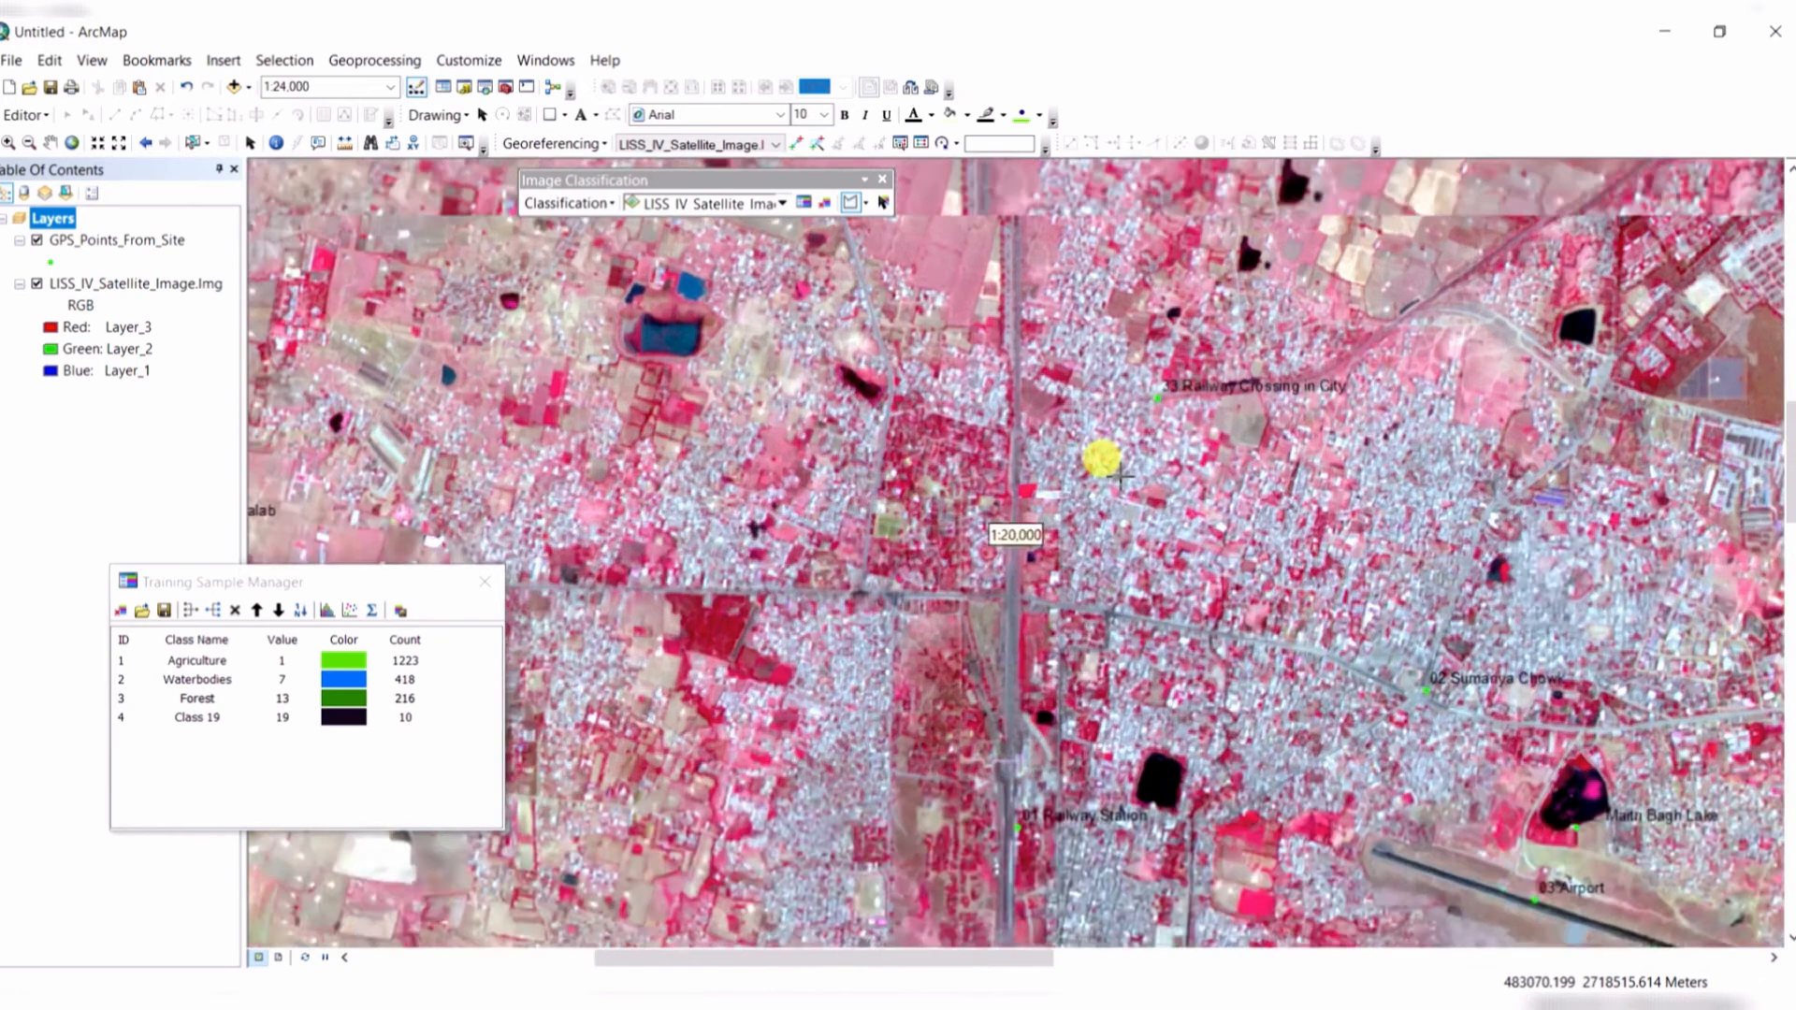
scroll(1107, 452, "down", 3)
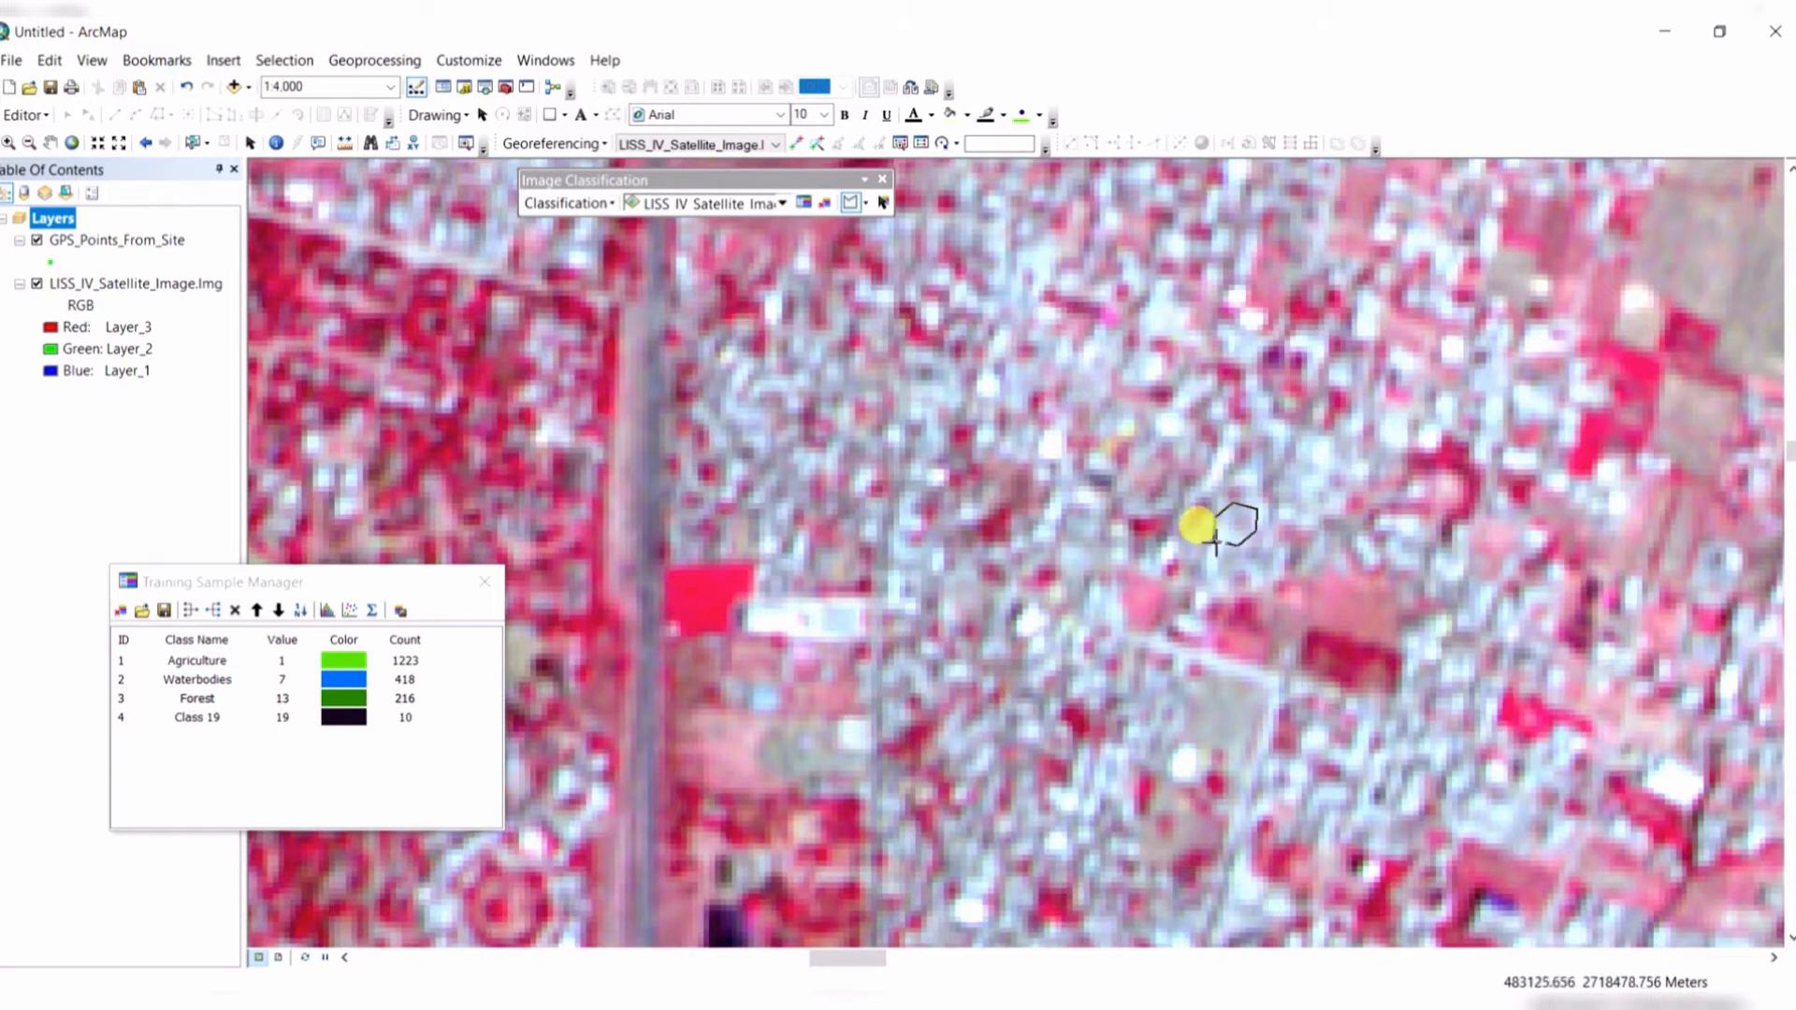
Draw a polygon training sample in the dense built-up area south-west of the 01 Railway Station point, west of the pale round ground.
scroll(1214, 587, "up", 5)
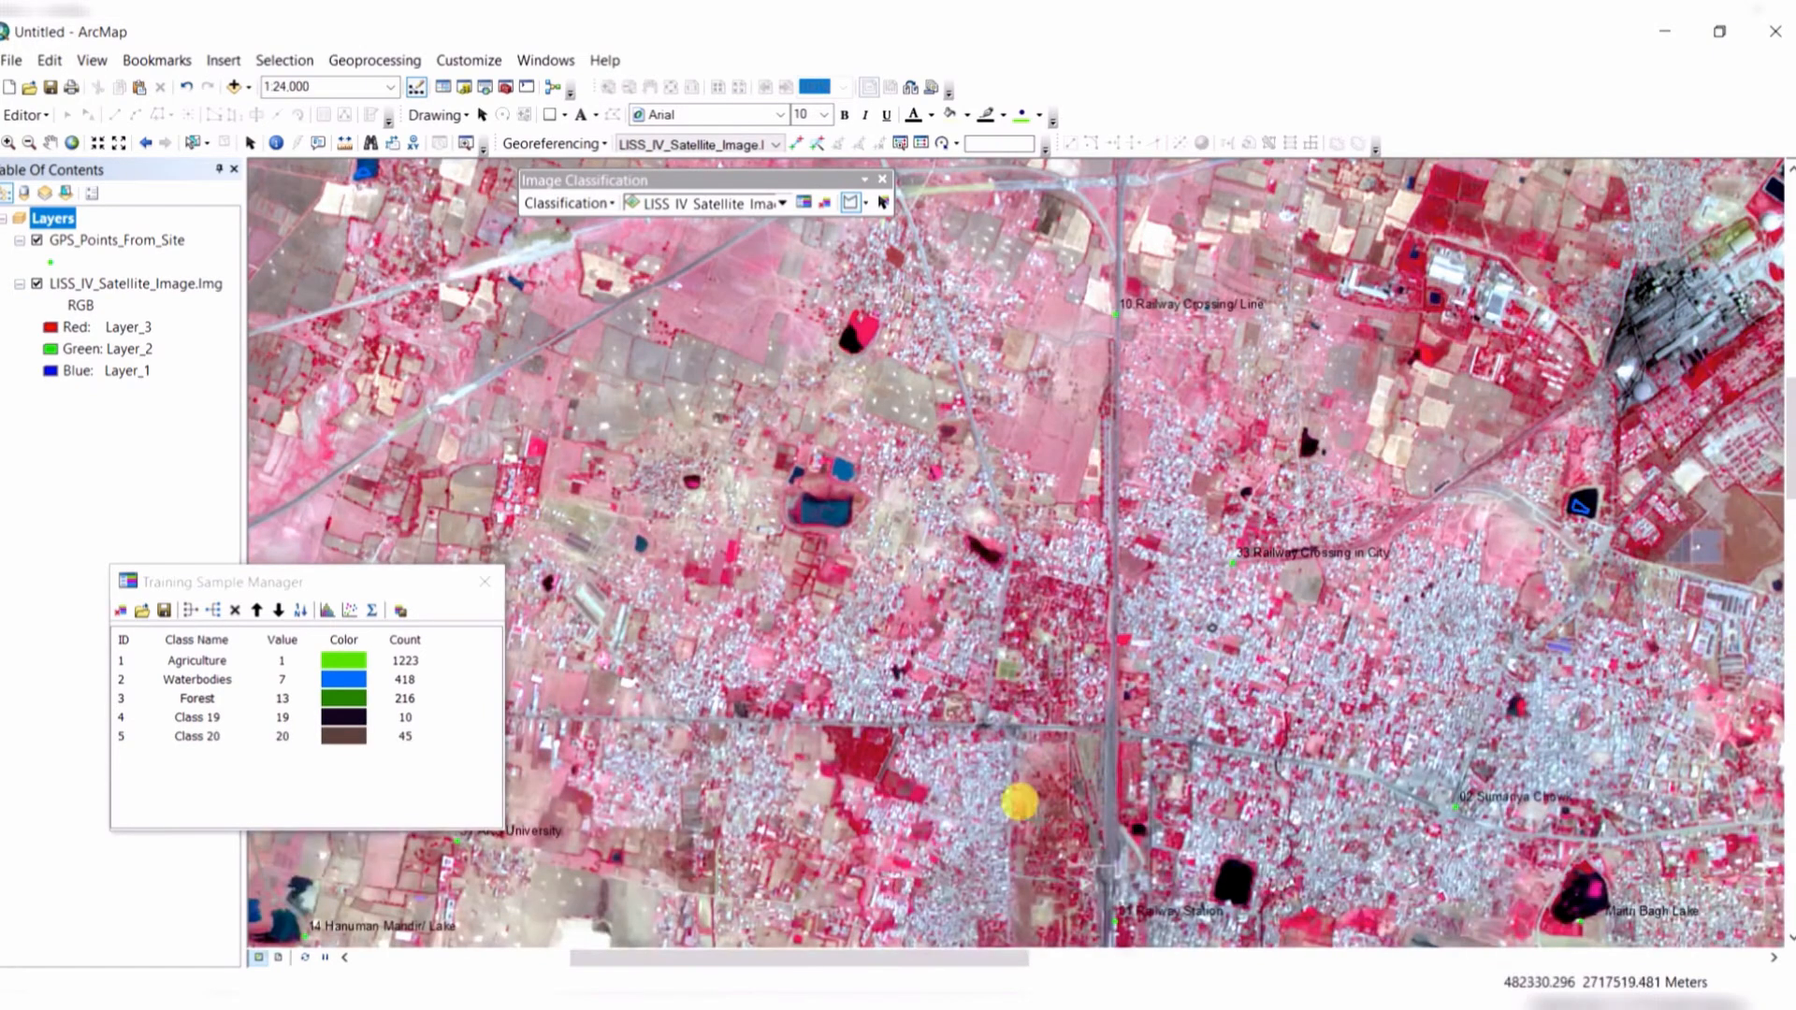
left_click_drag(951, 815, 1138, 487)
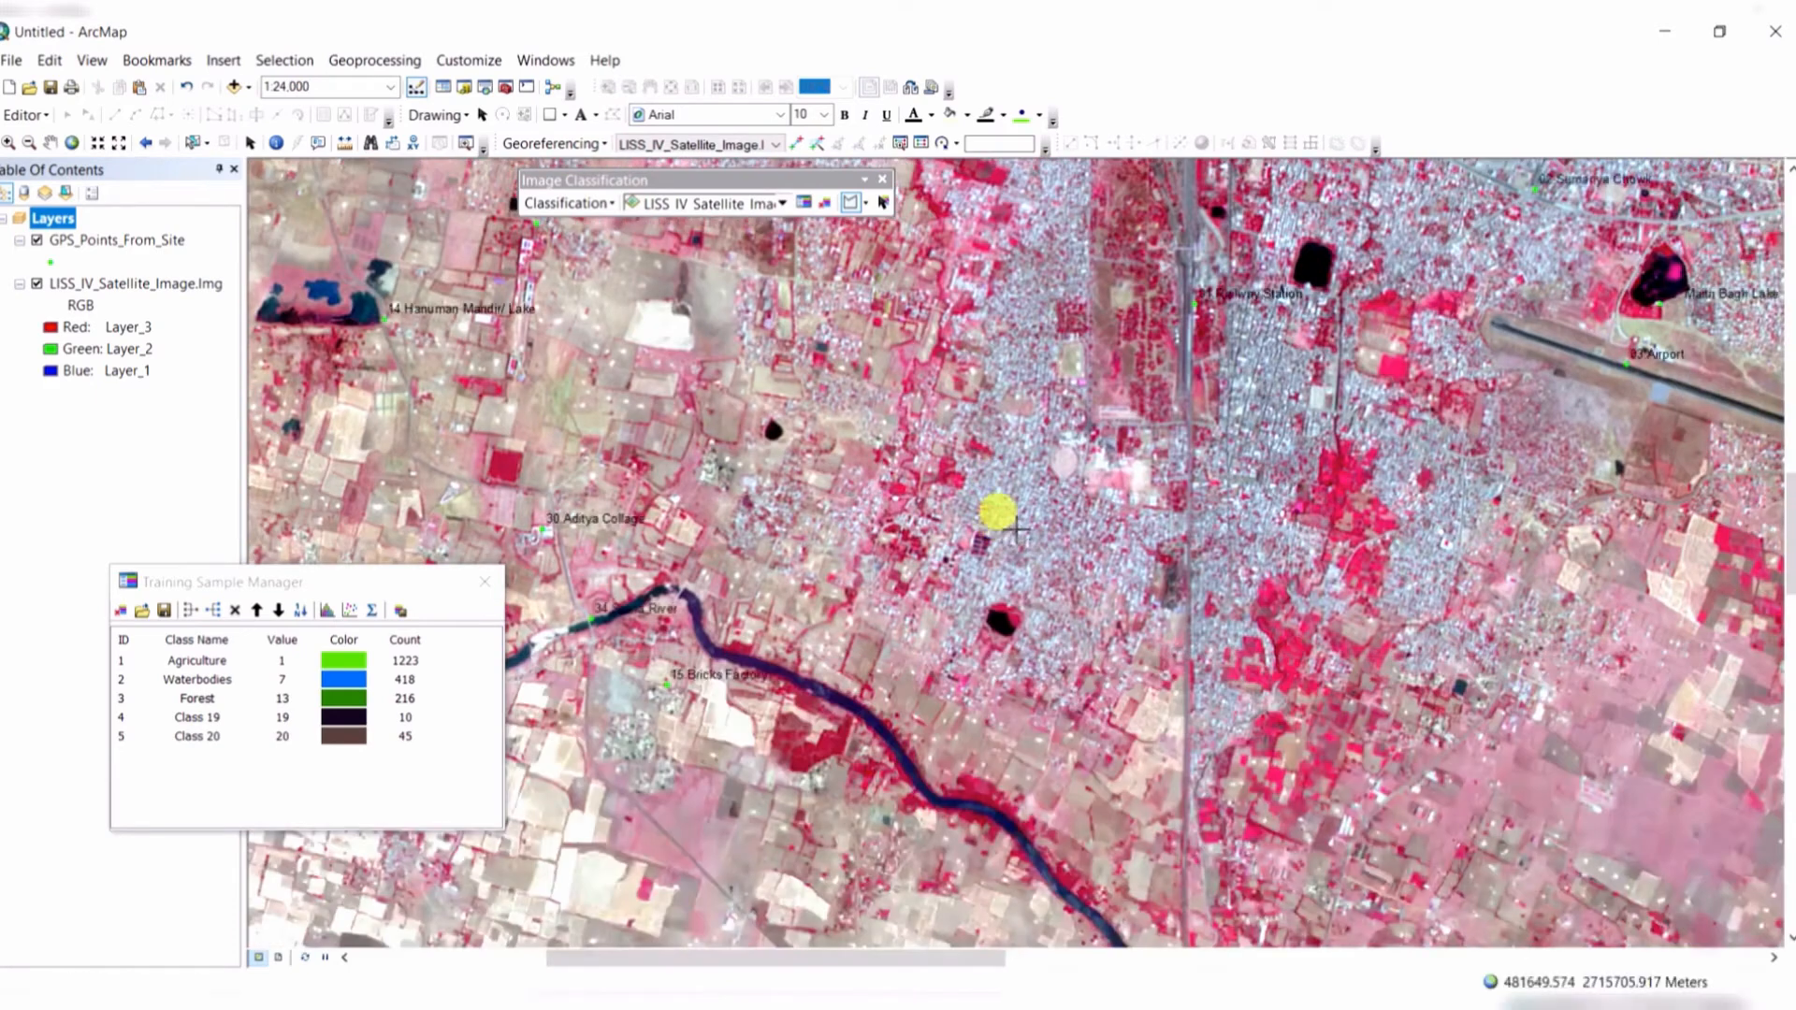
scroll(1003, 513, "down", 3)
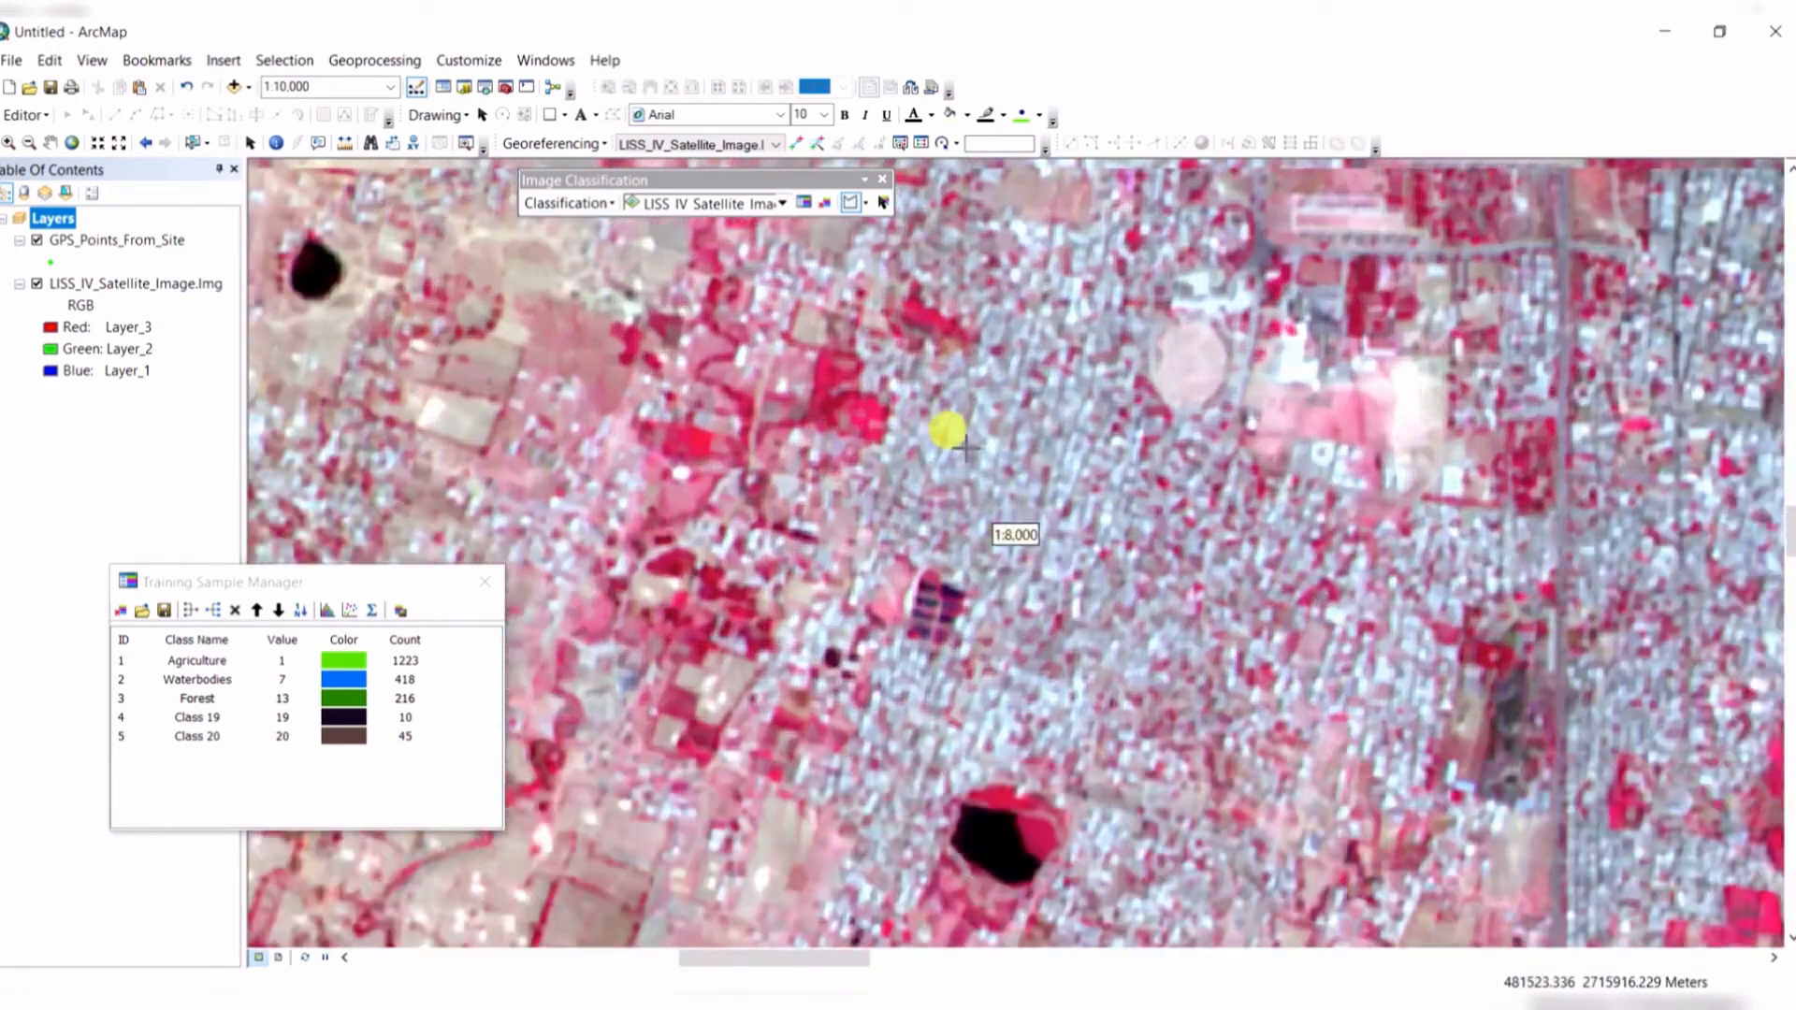
scroll(959, 468, "down", 2)
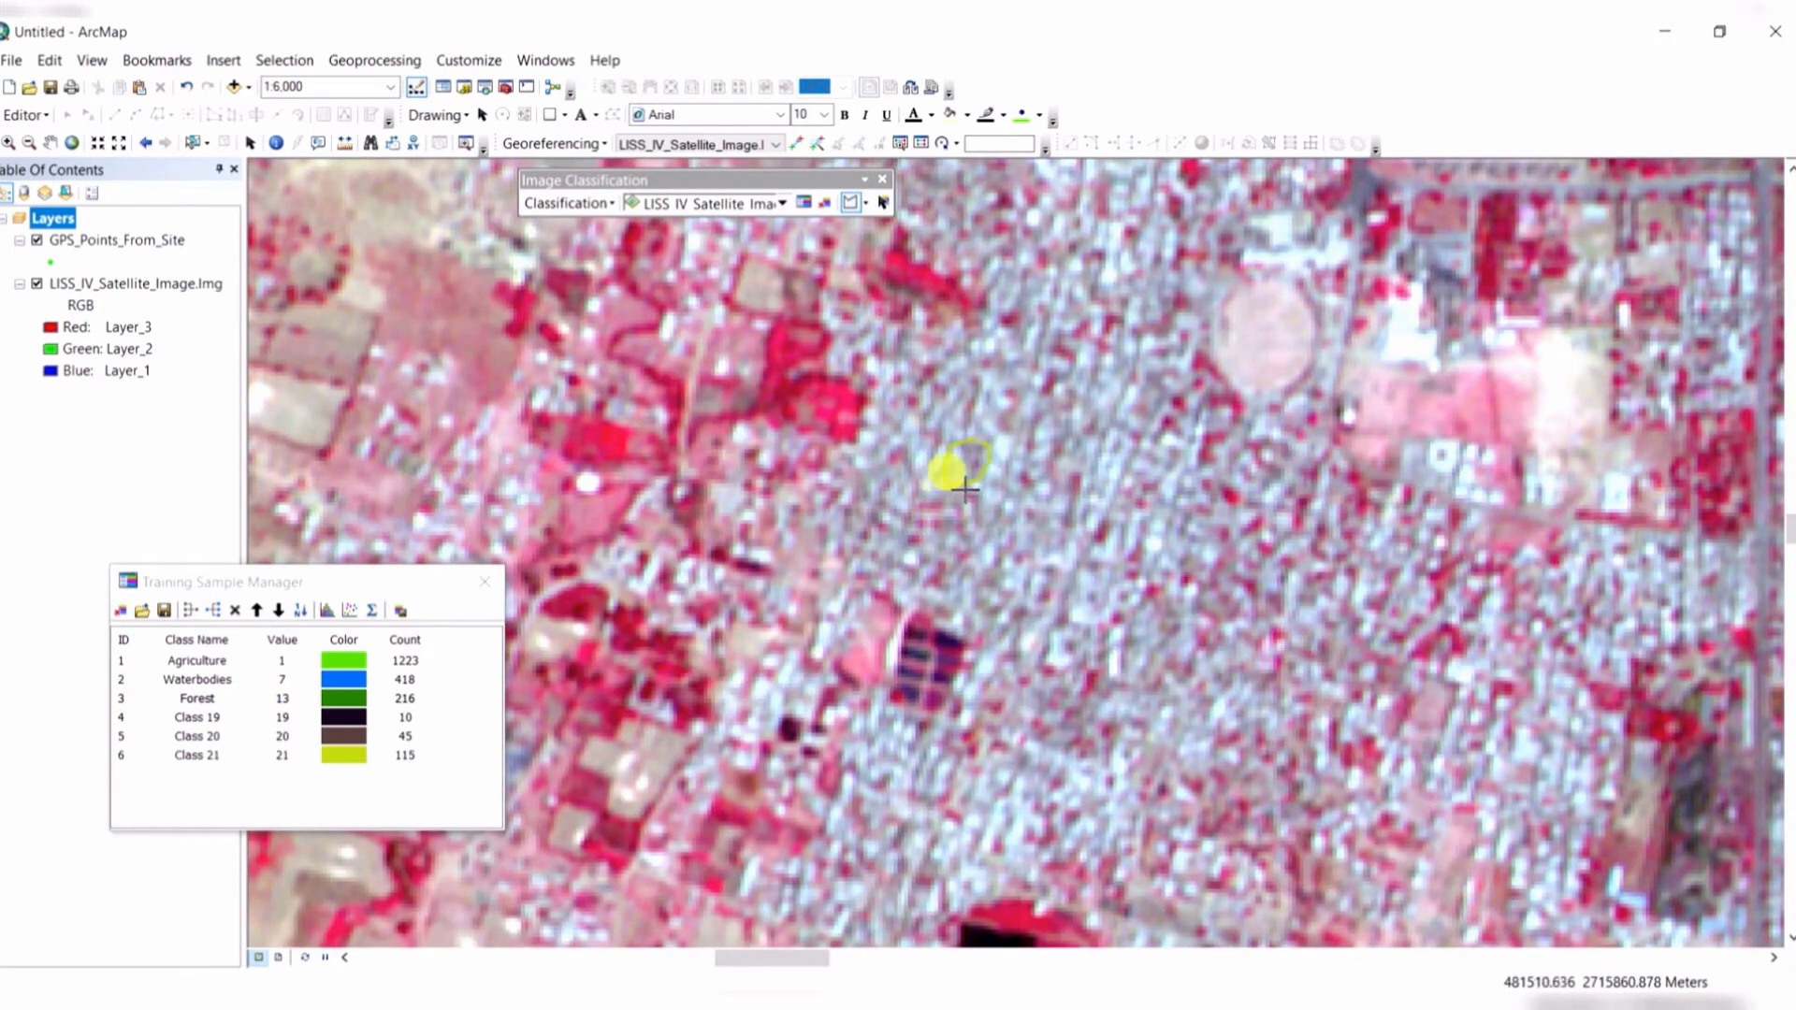
scroll(1126, 573, "up", 5)
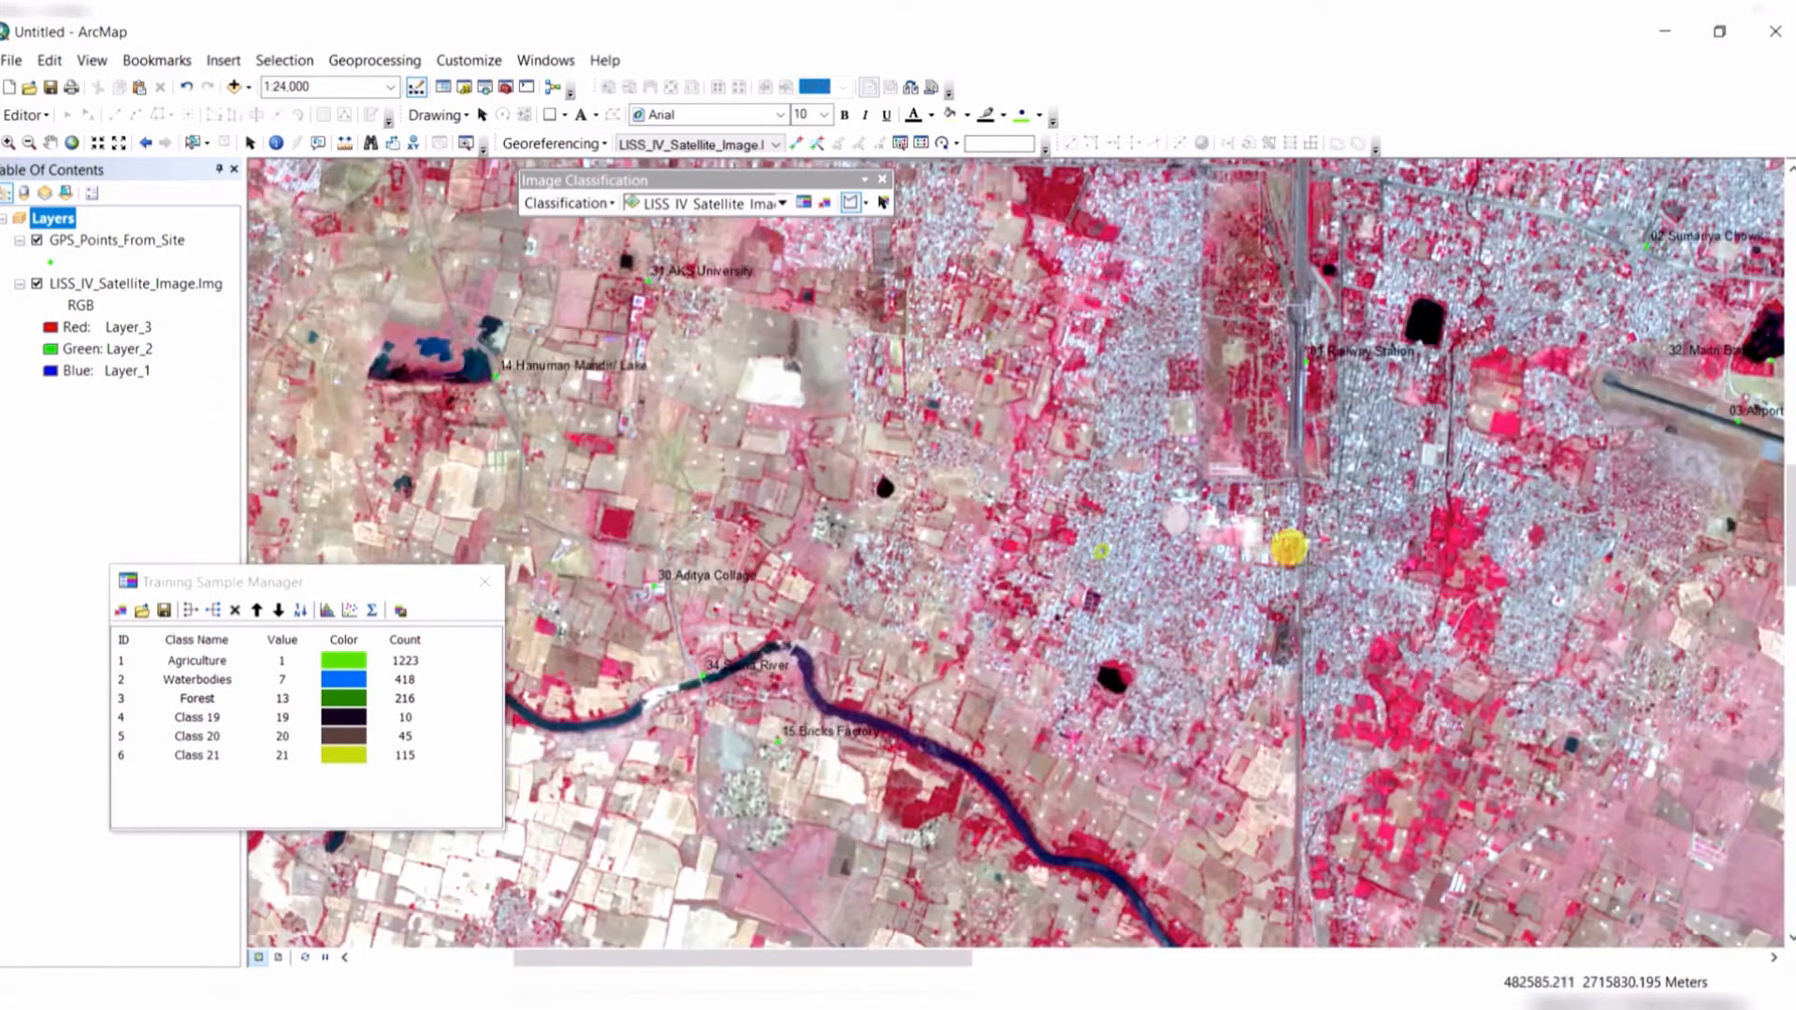
Draw a small polygon training sample over the bright housing rows south of the 05 PM Aawas Yojana point.
left_click_drag(1497, 525, 1019, 640)
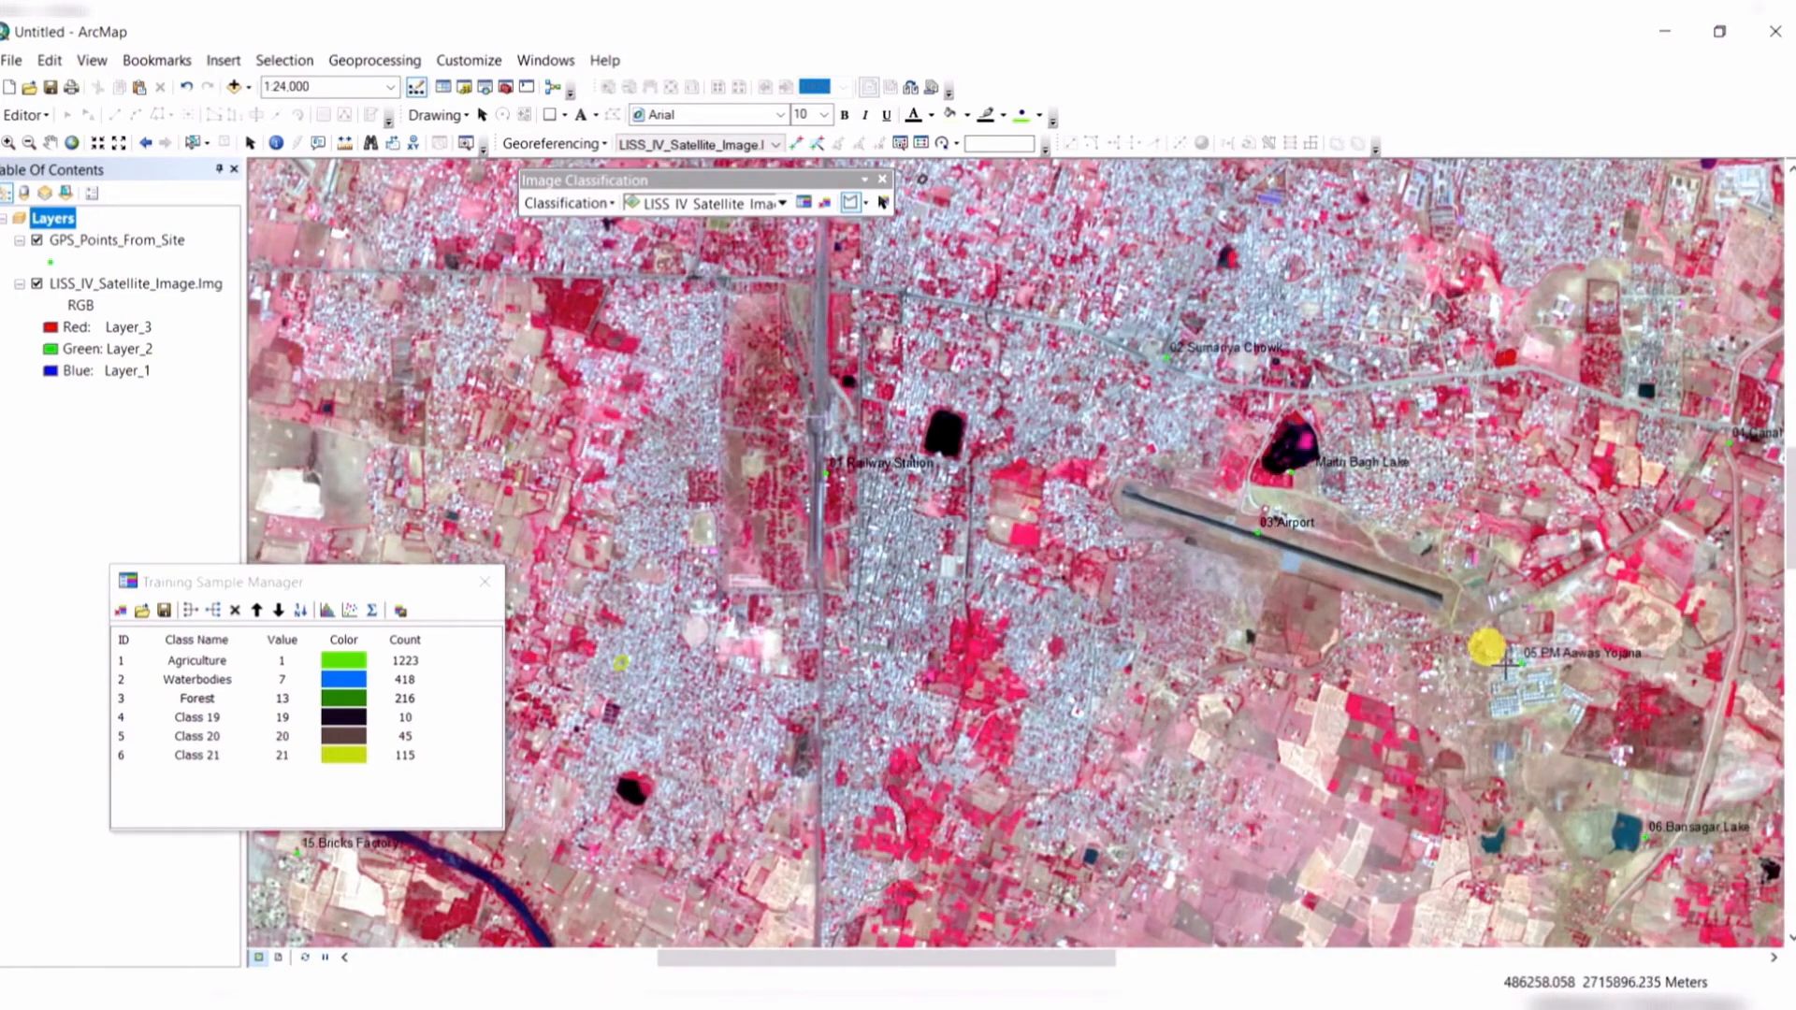
left_click_drag(1506, 666, 984, 438)
scroll(983, 482, "down", 6)
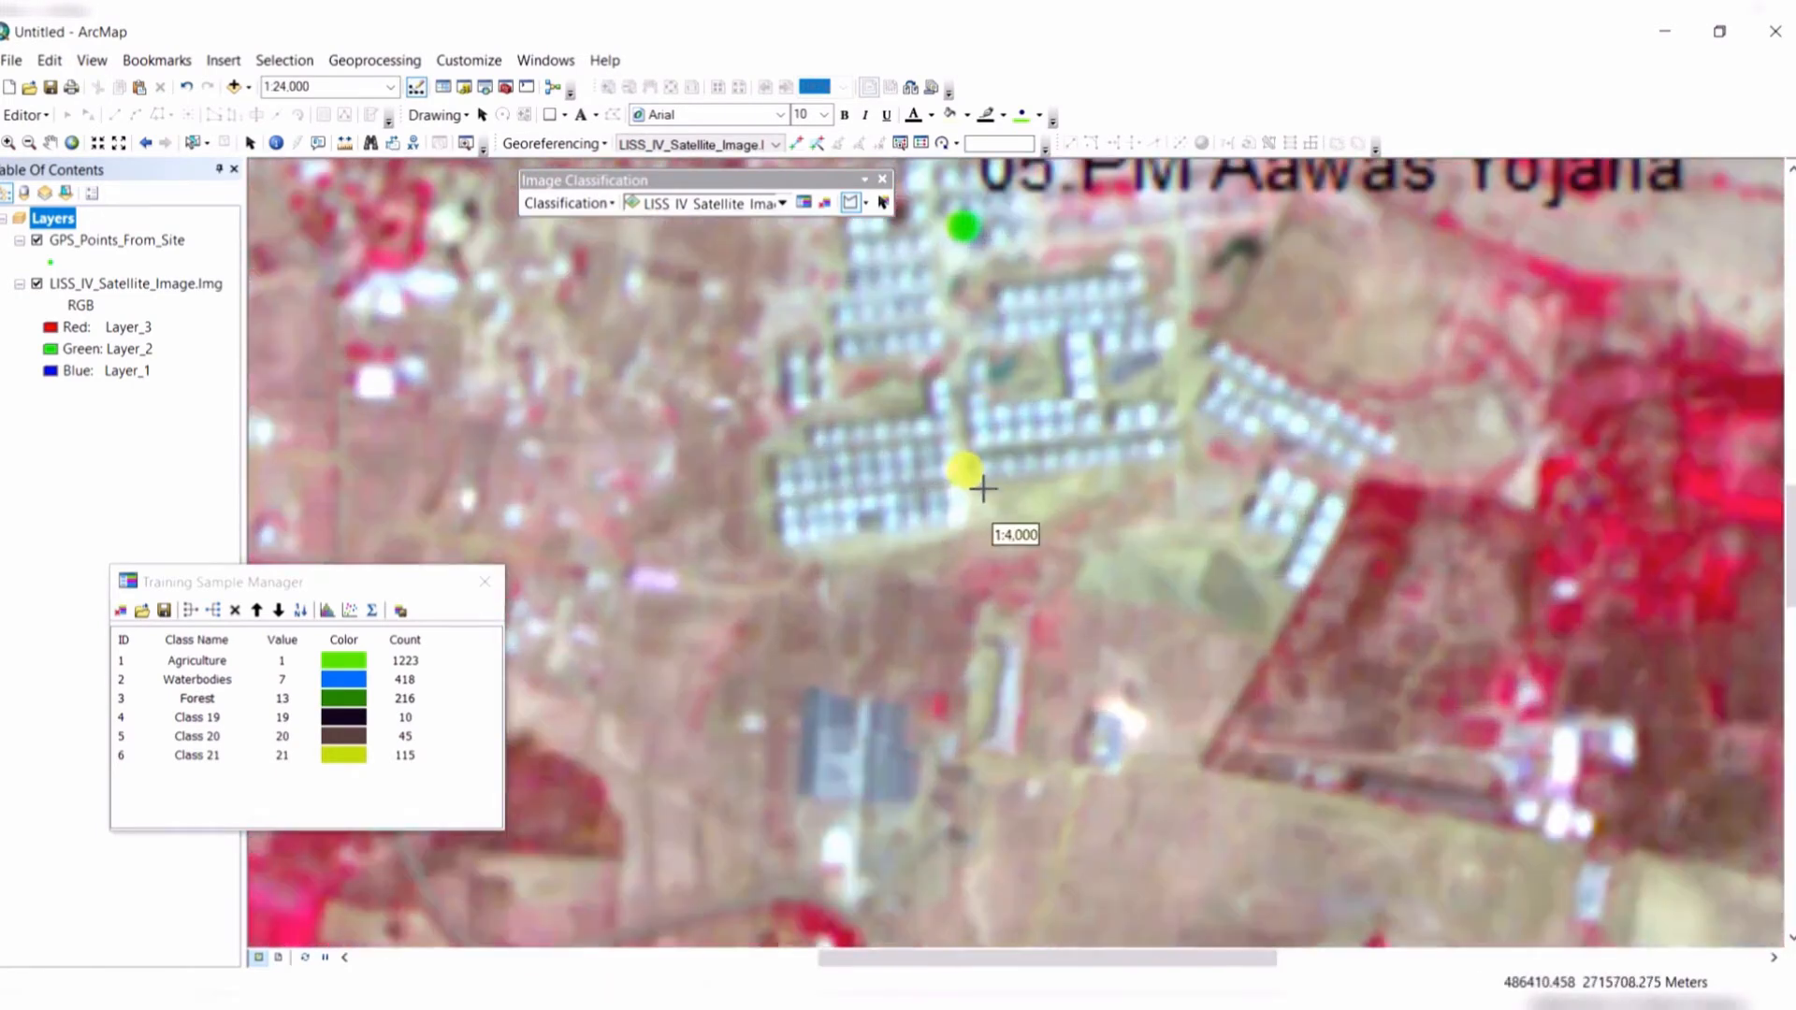
scroll(1027, 441, "down", 3)
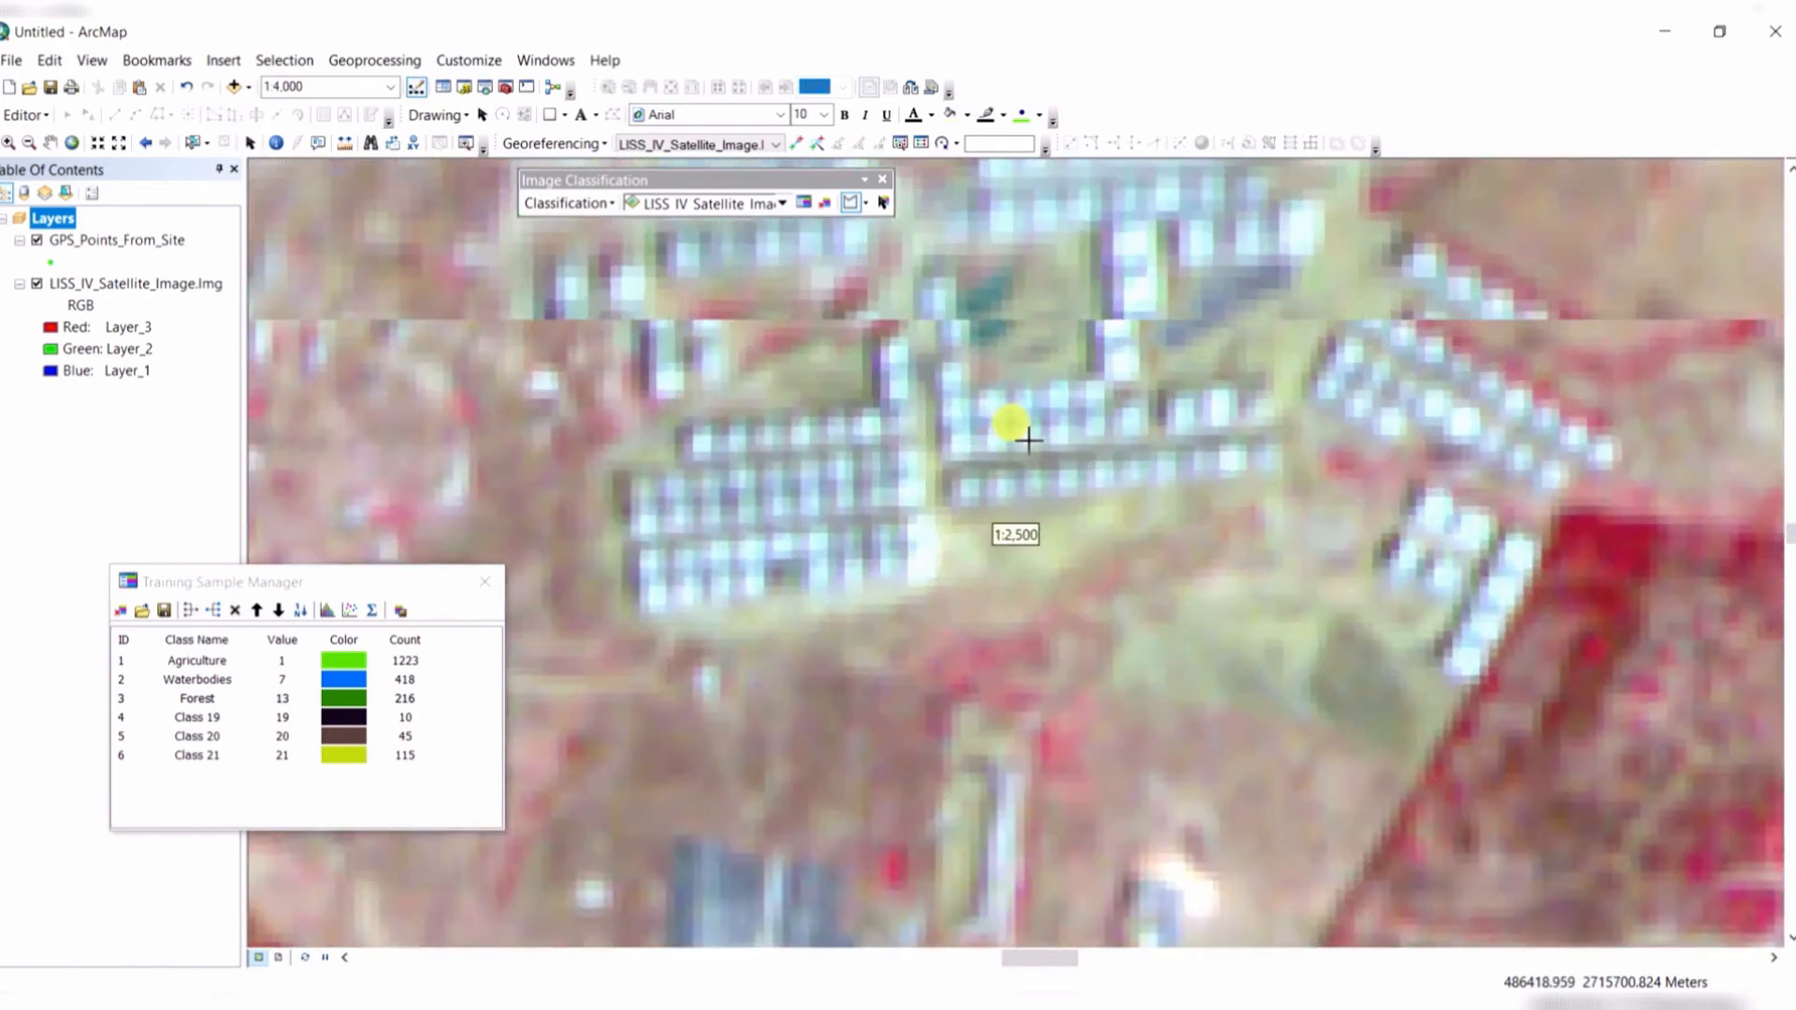
left_click(1049, 431)
left_click(918, 436)
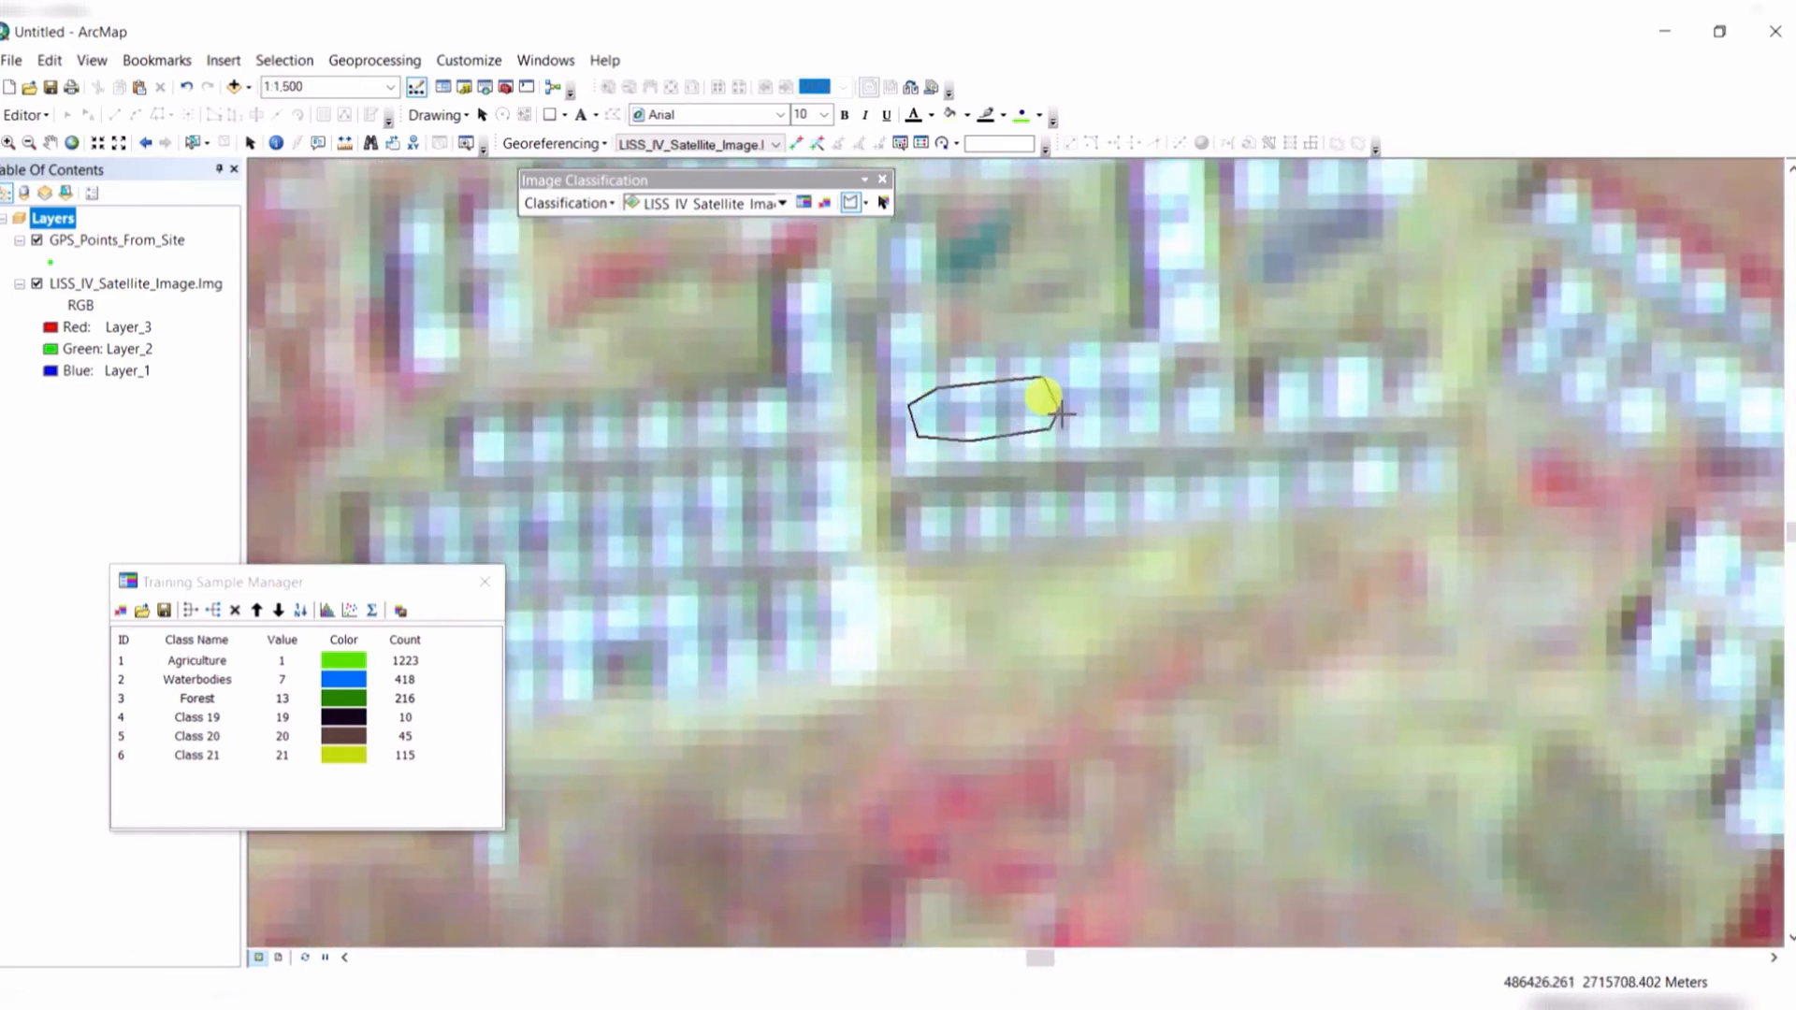
double_click(1060, 411)
Draw a small polygon training sample in the grey-white village inside the river bend, west of the 26 Bridge River point.
scroll(1175, 553, "up", 5)
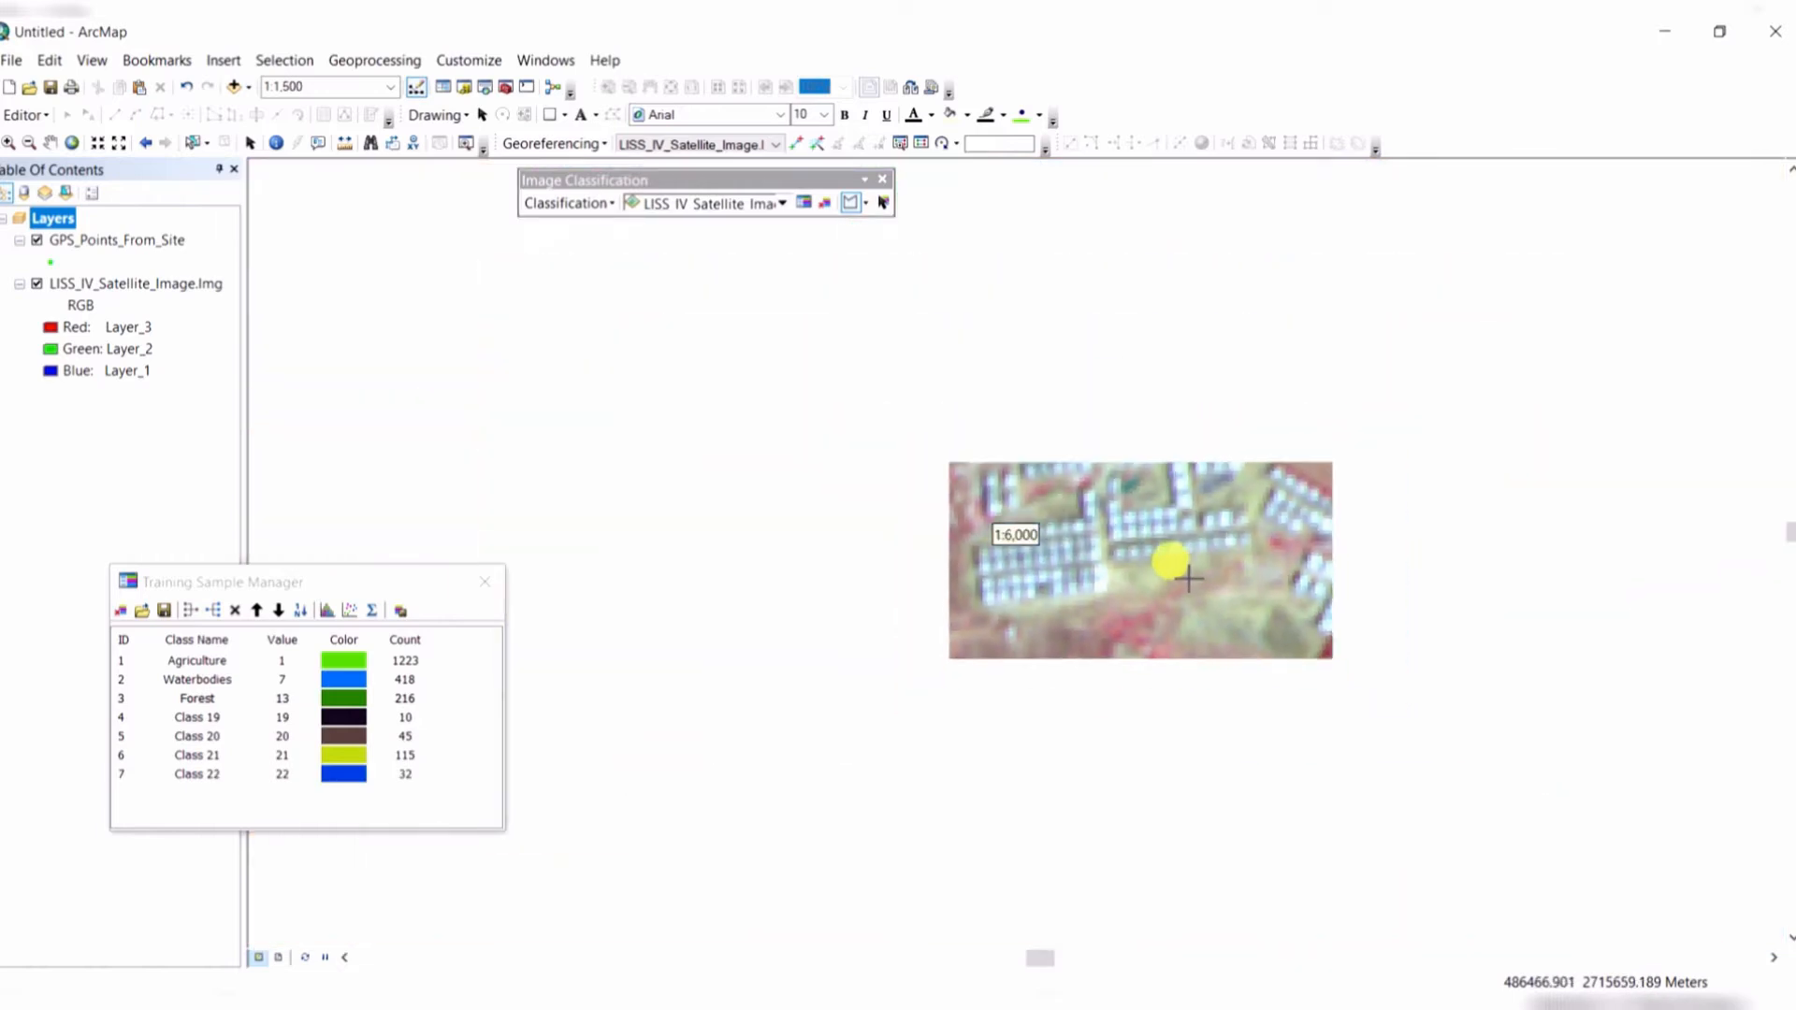
scroll(1296, 655, "up", 3)
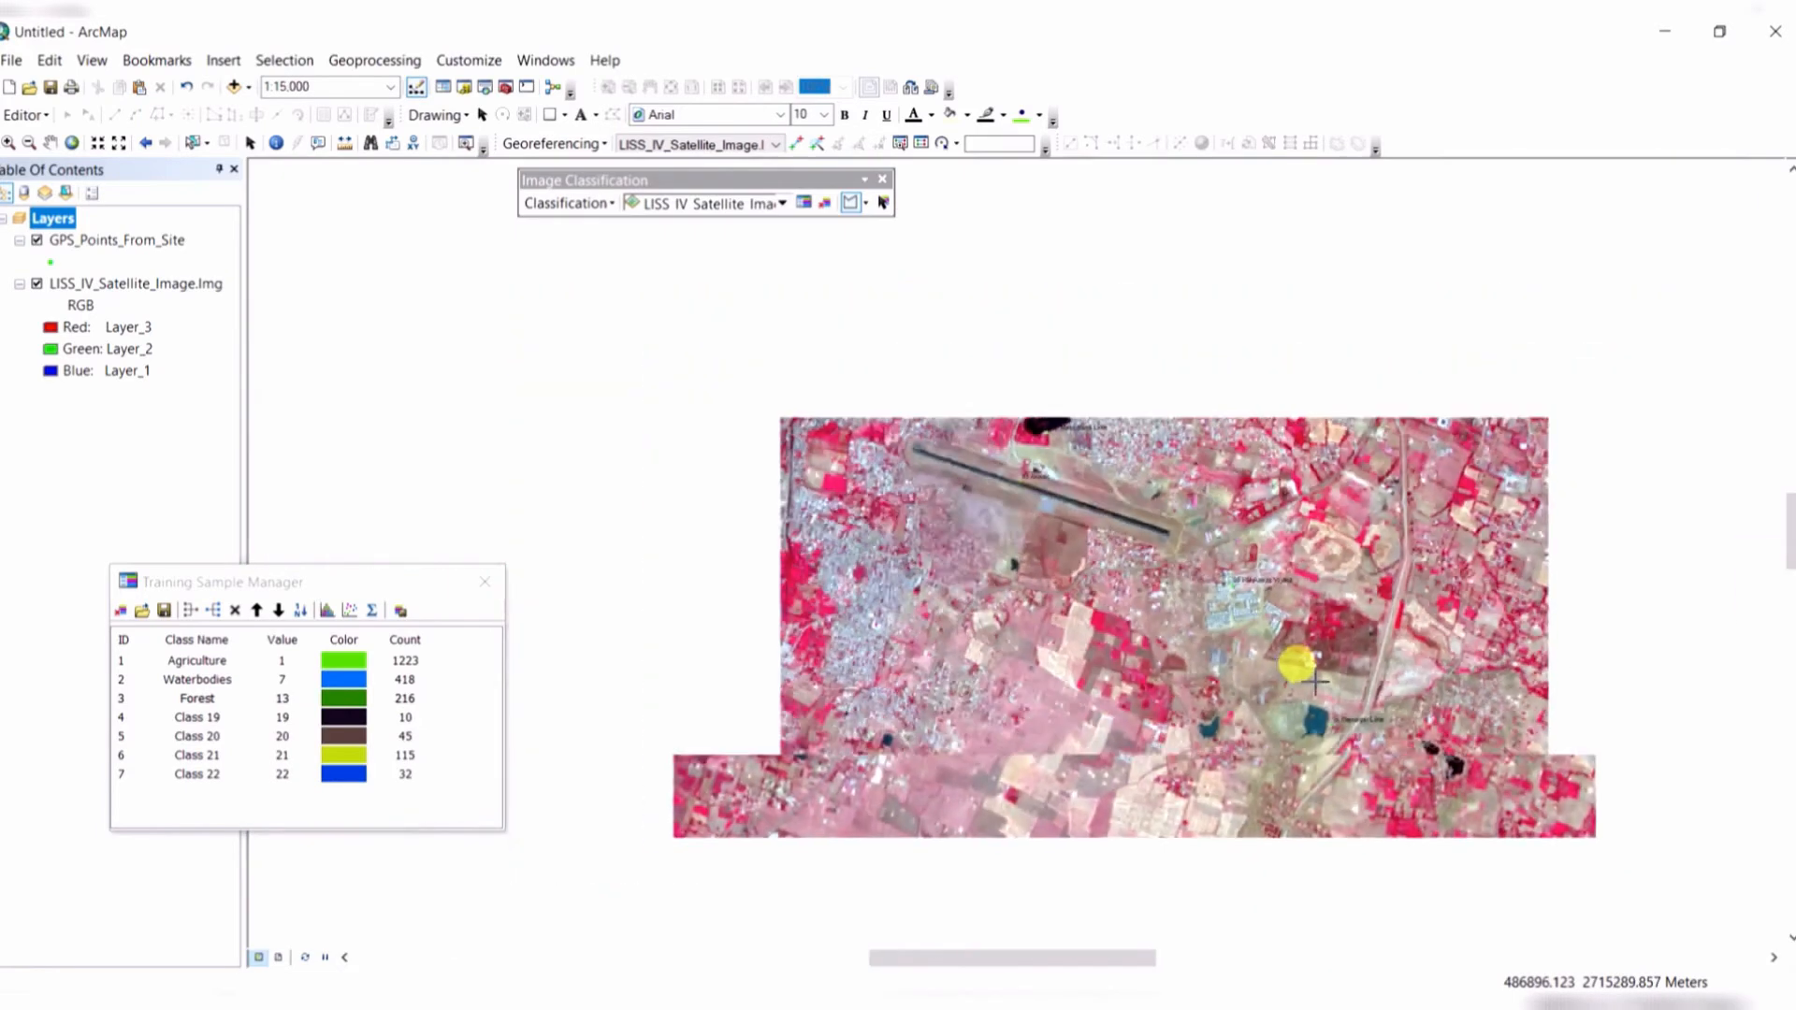
scroll(1310, 690, "down", 3)
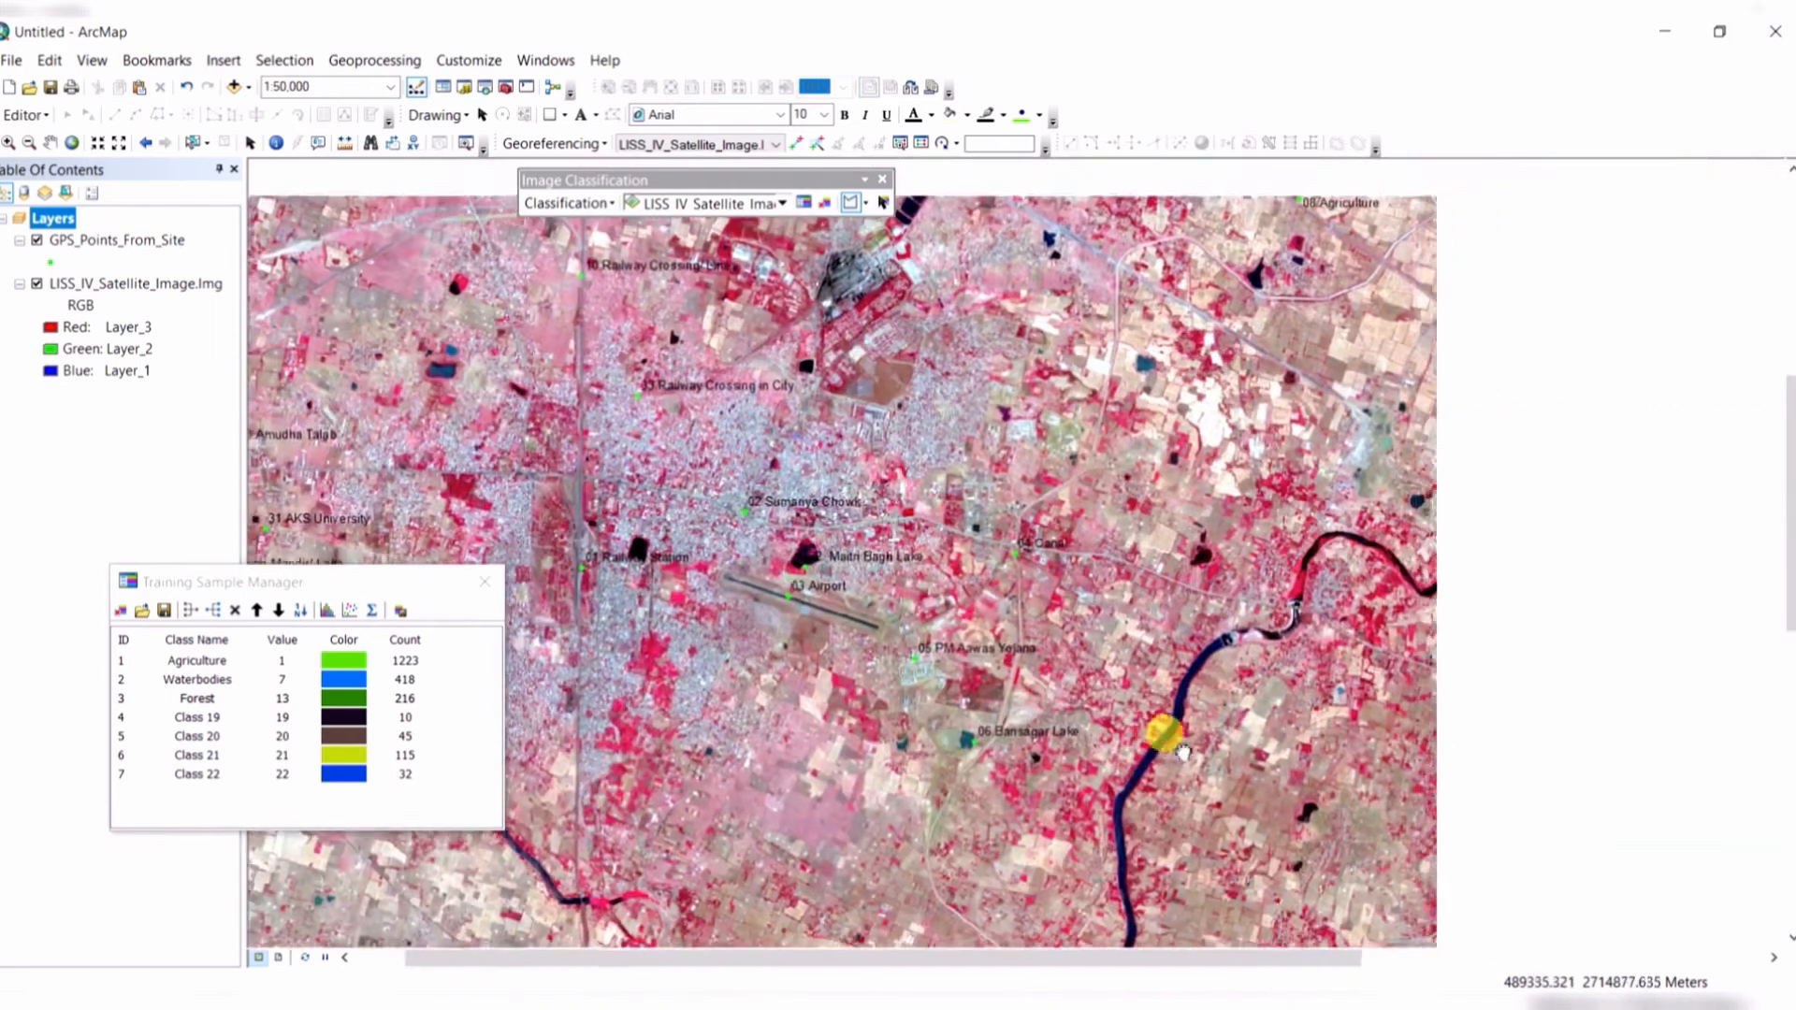
left_click_drag(1371, 636, 804, 526)
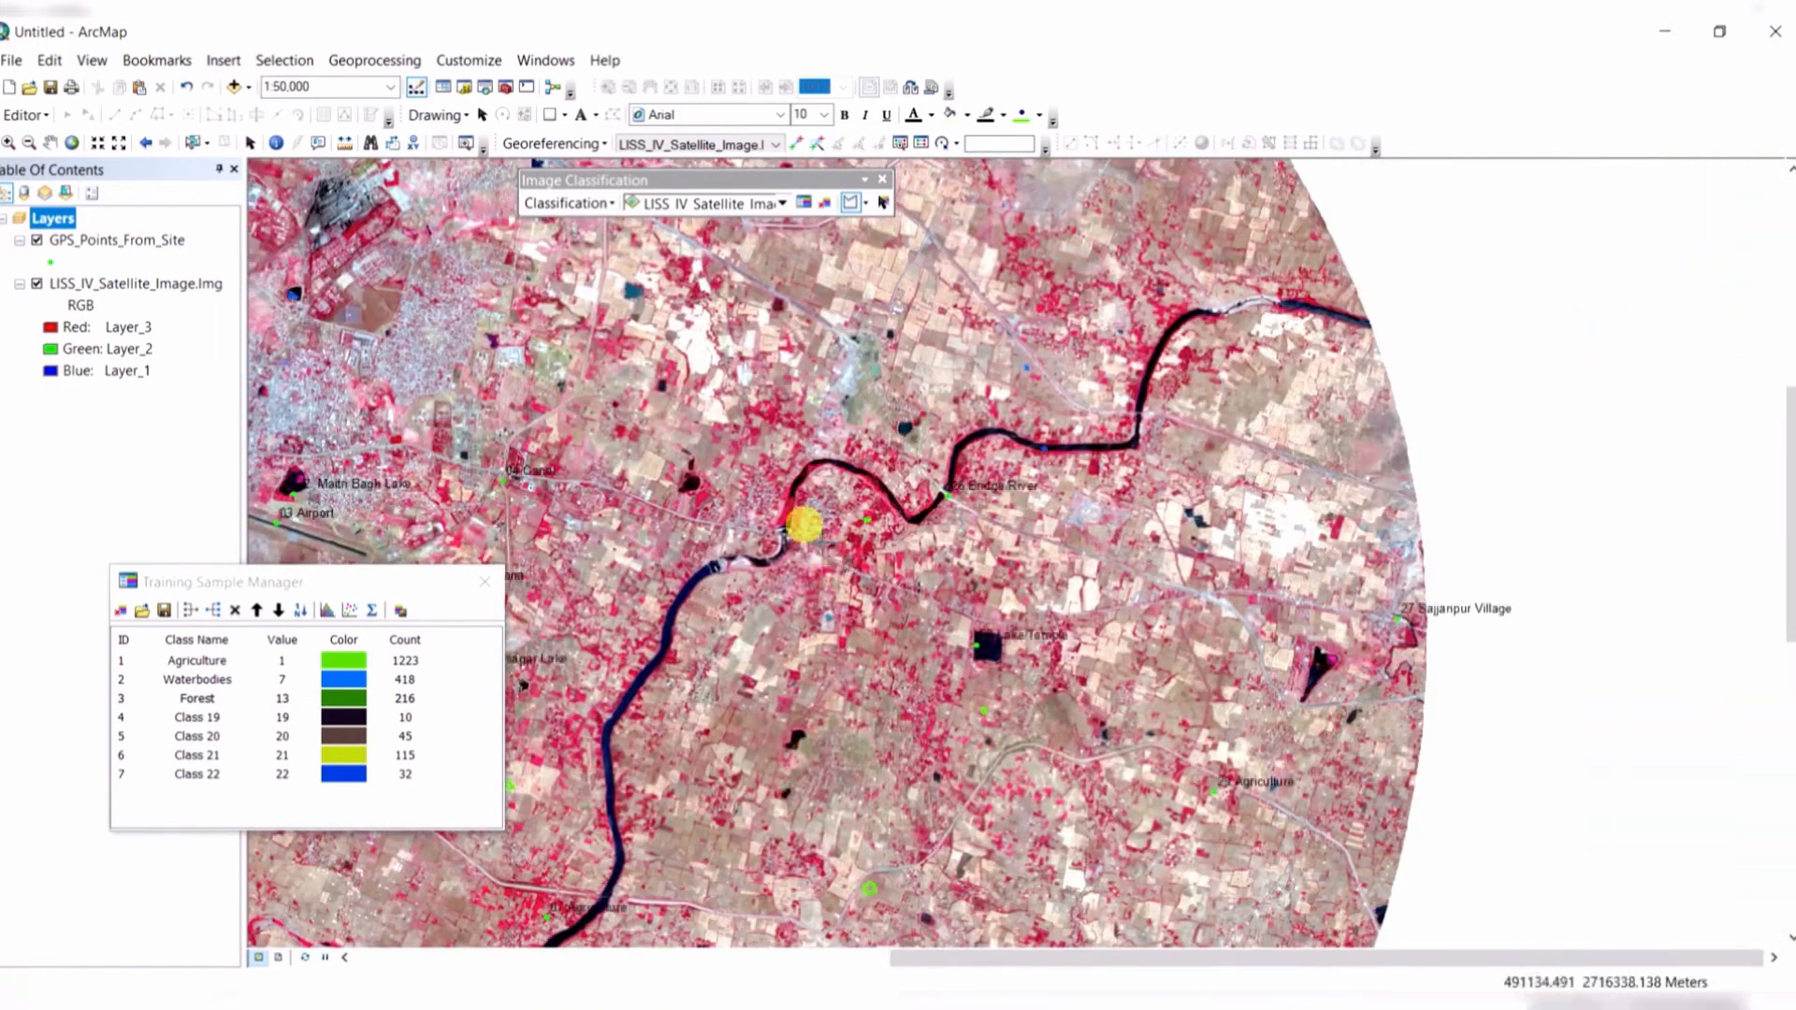
scroll(803, 513, "down", 4)
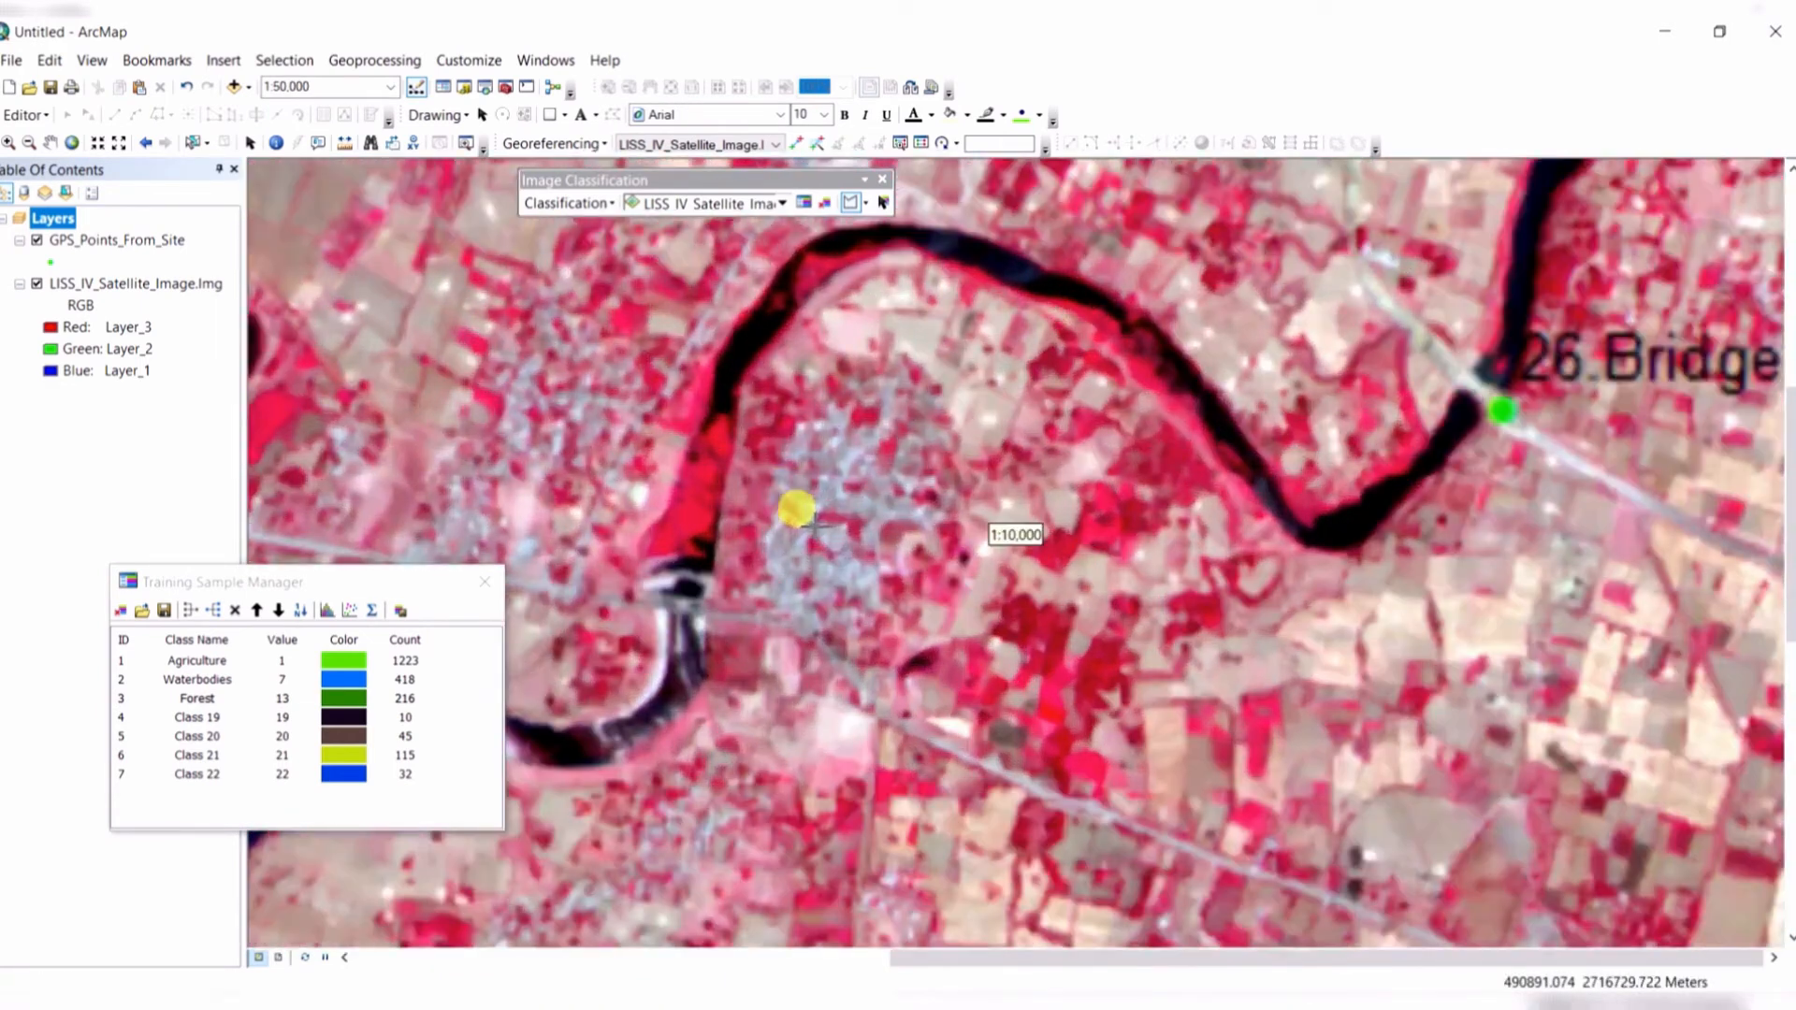
scroll(846, 539, "down", 2)
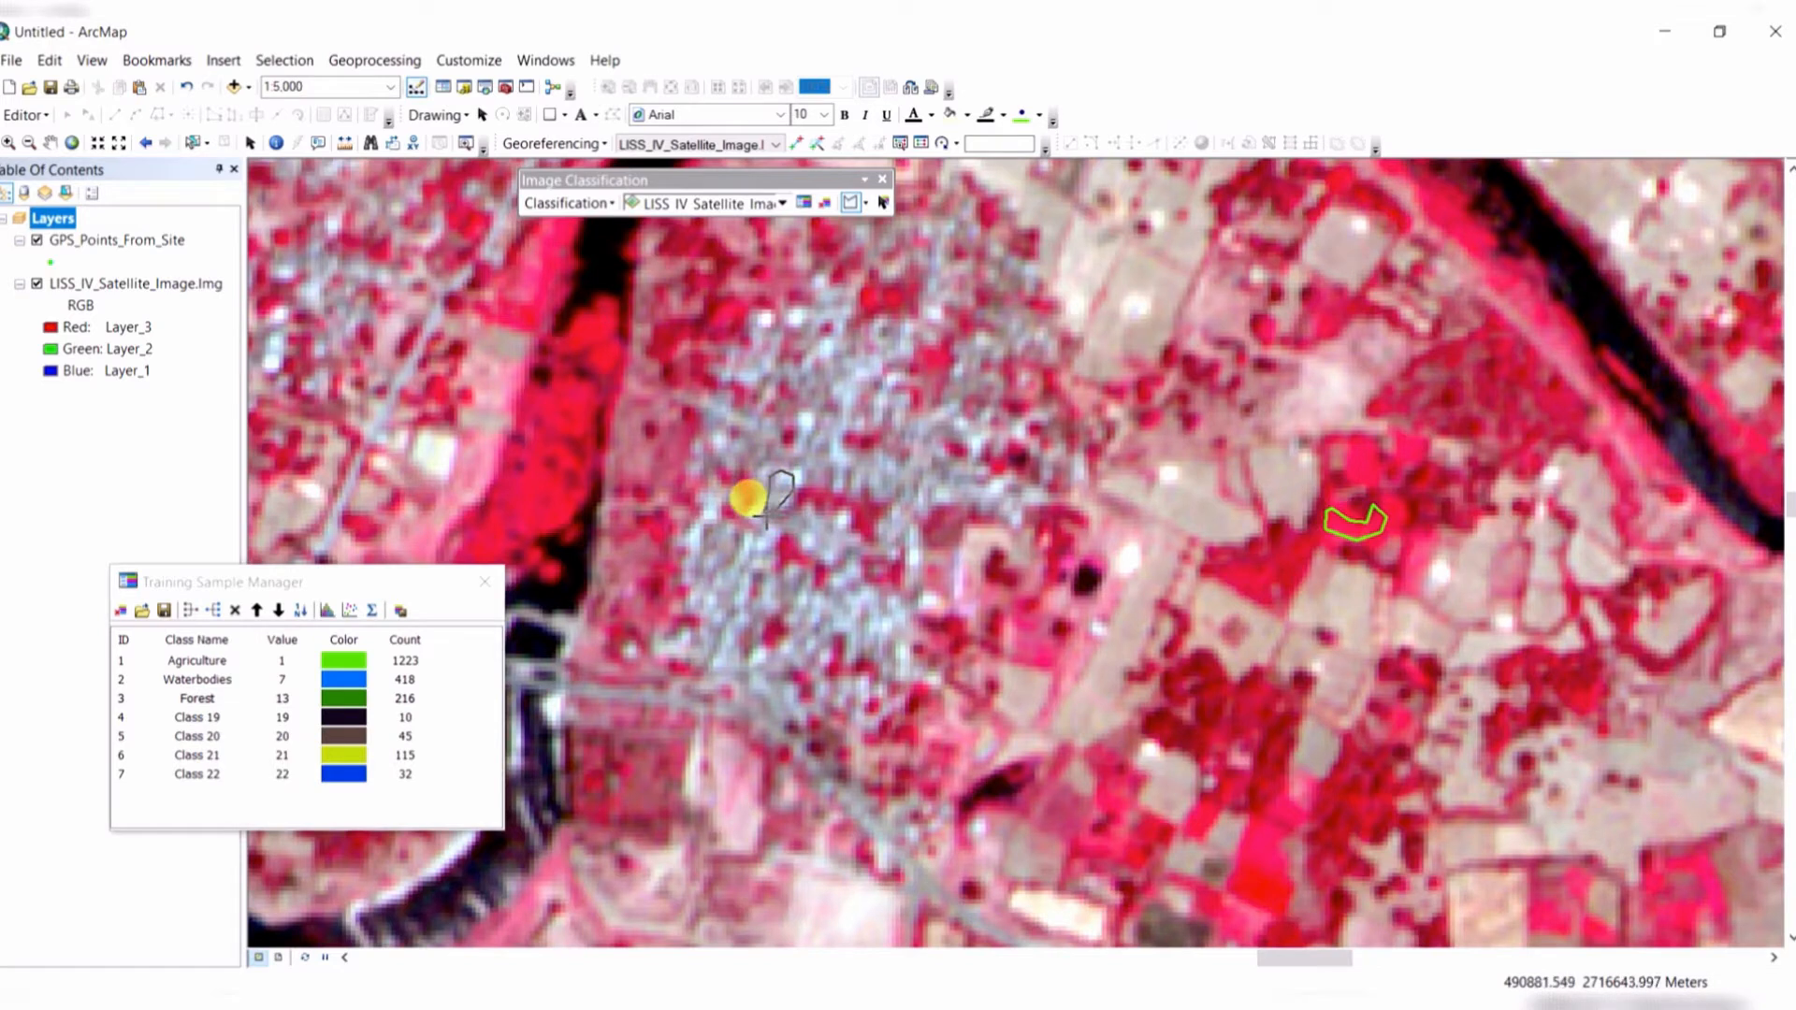
double_click(767, 513)
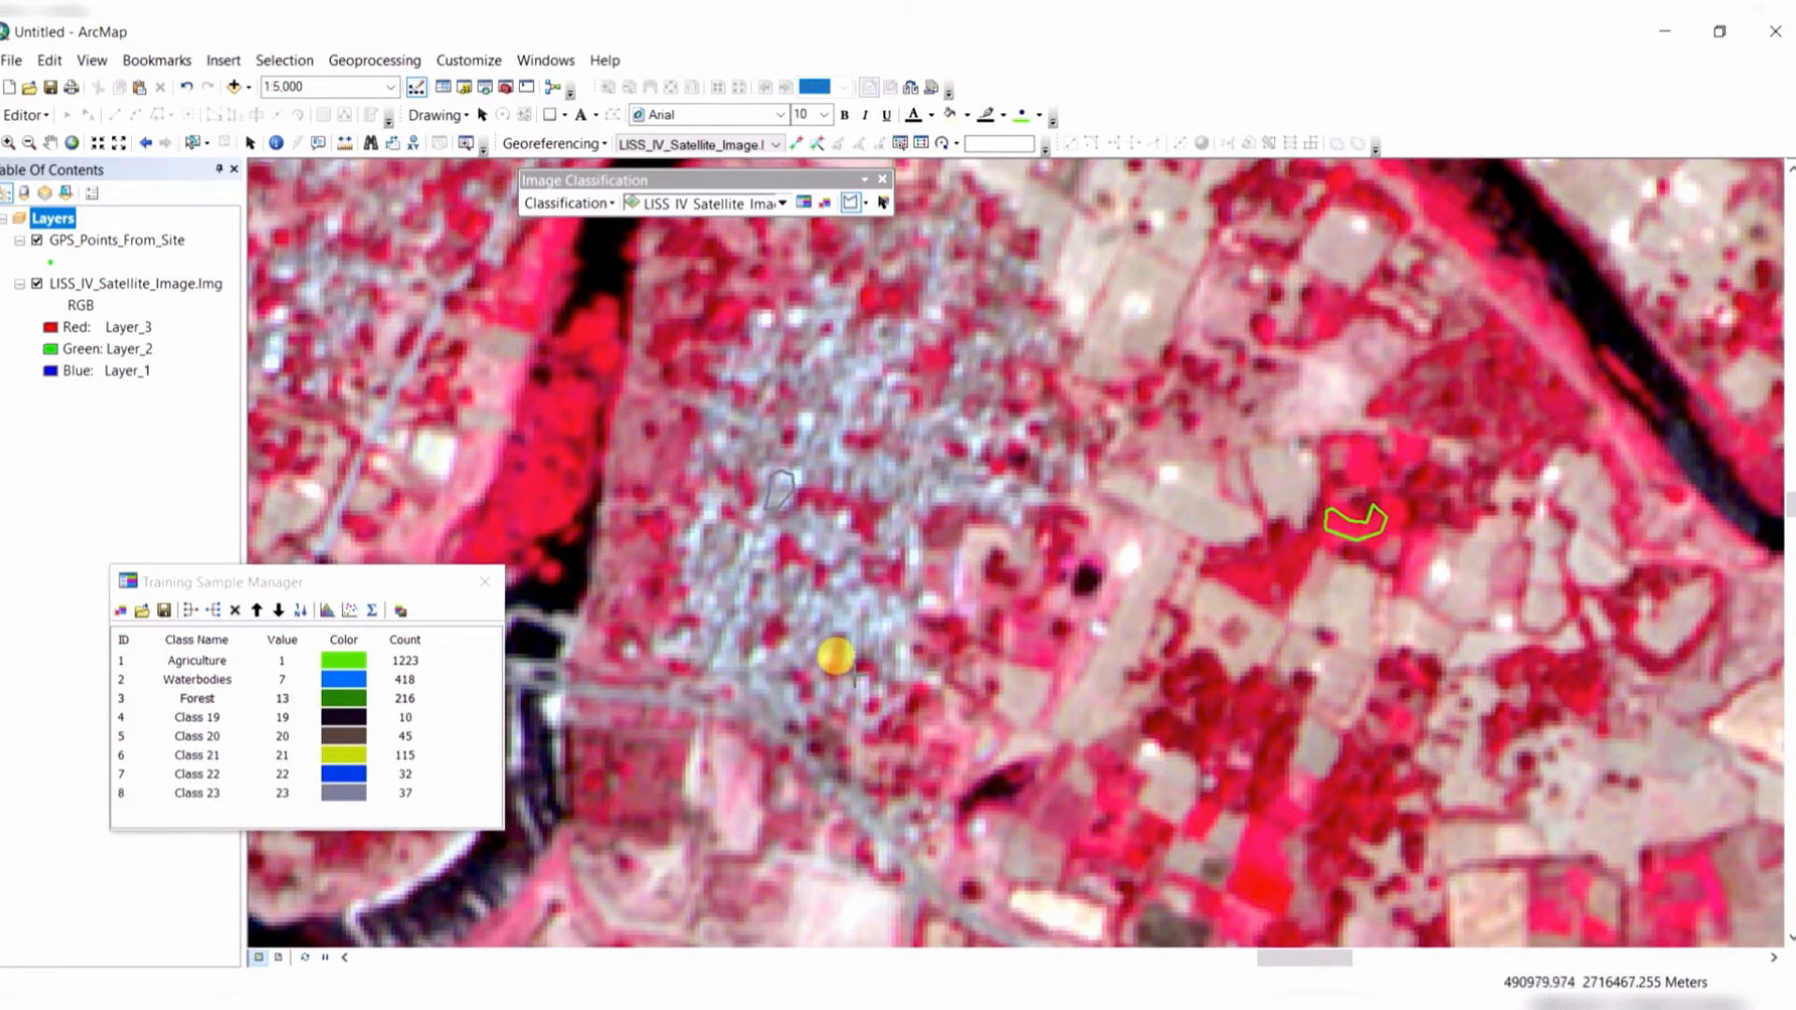
Merge Class 19 through Class 23 into one class and rename it Built - up Area.
left_click_drag(866, 670, 1055, 608)
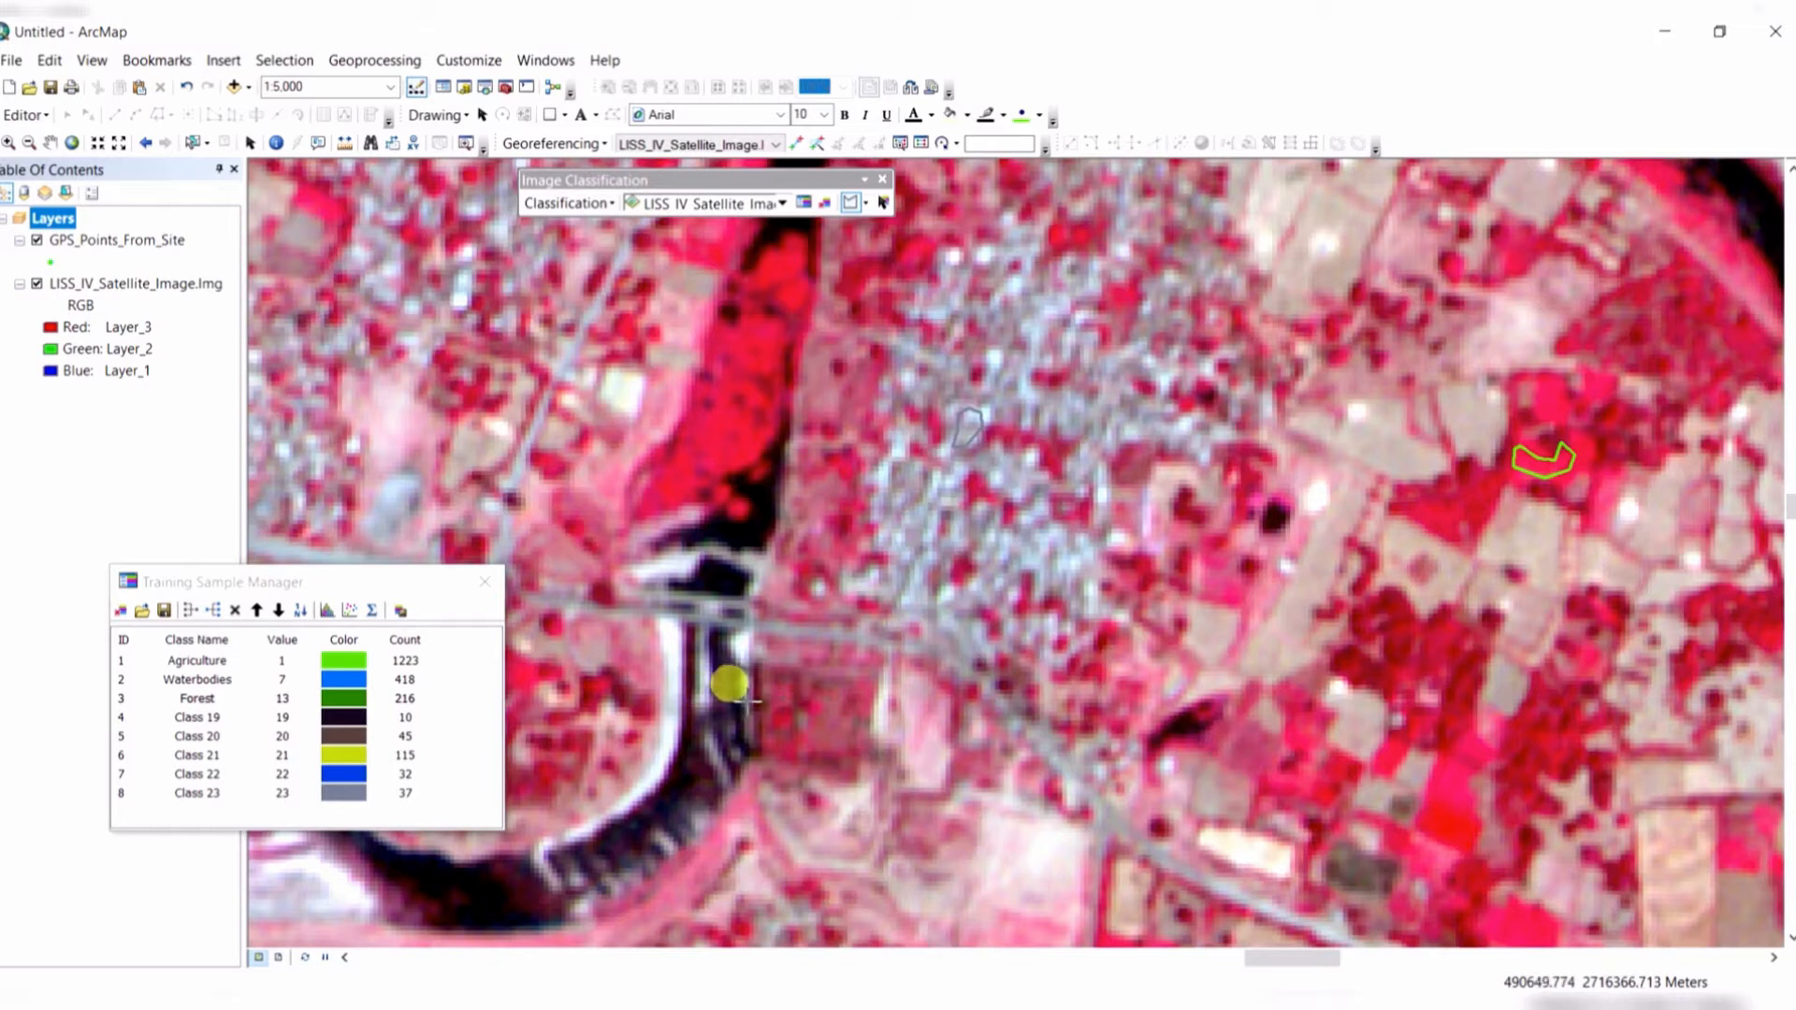
left_click(120, 718)
left_click(119, 793, "shift")
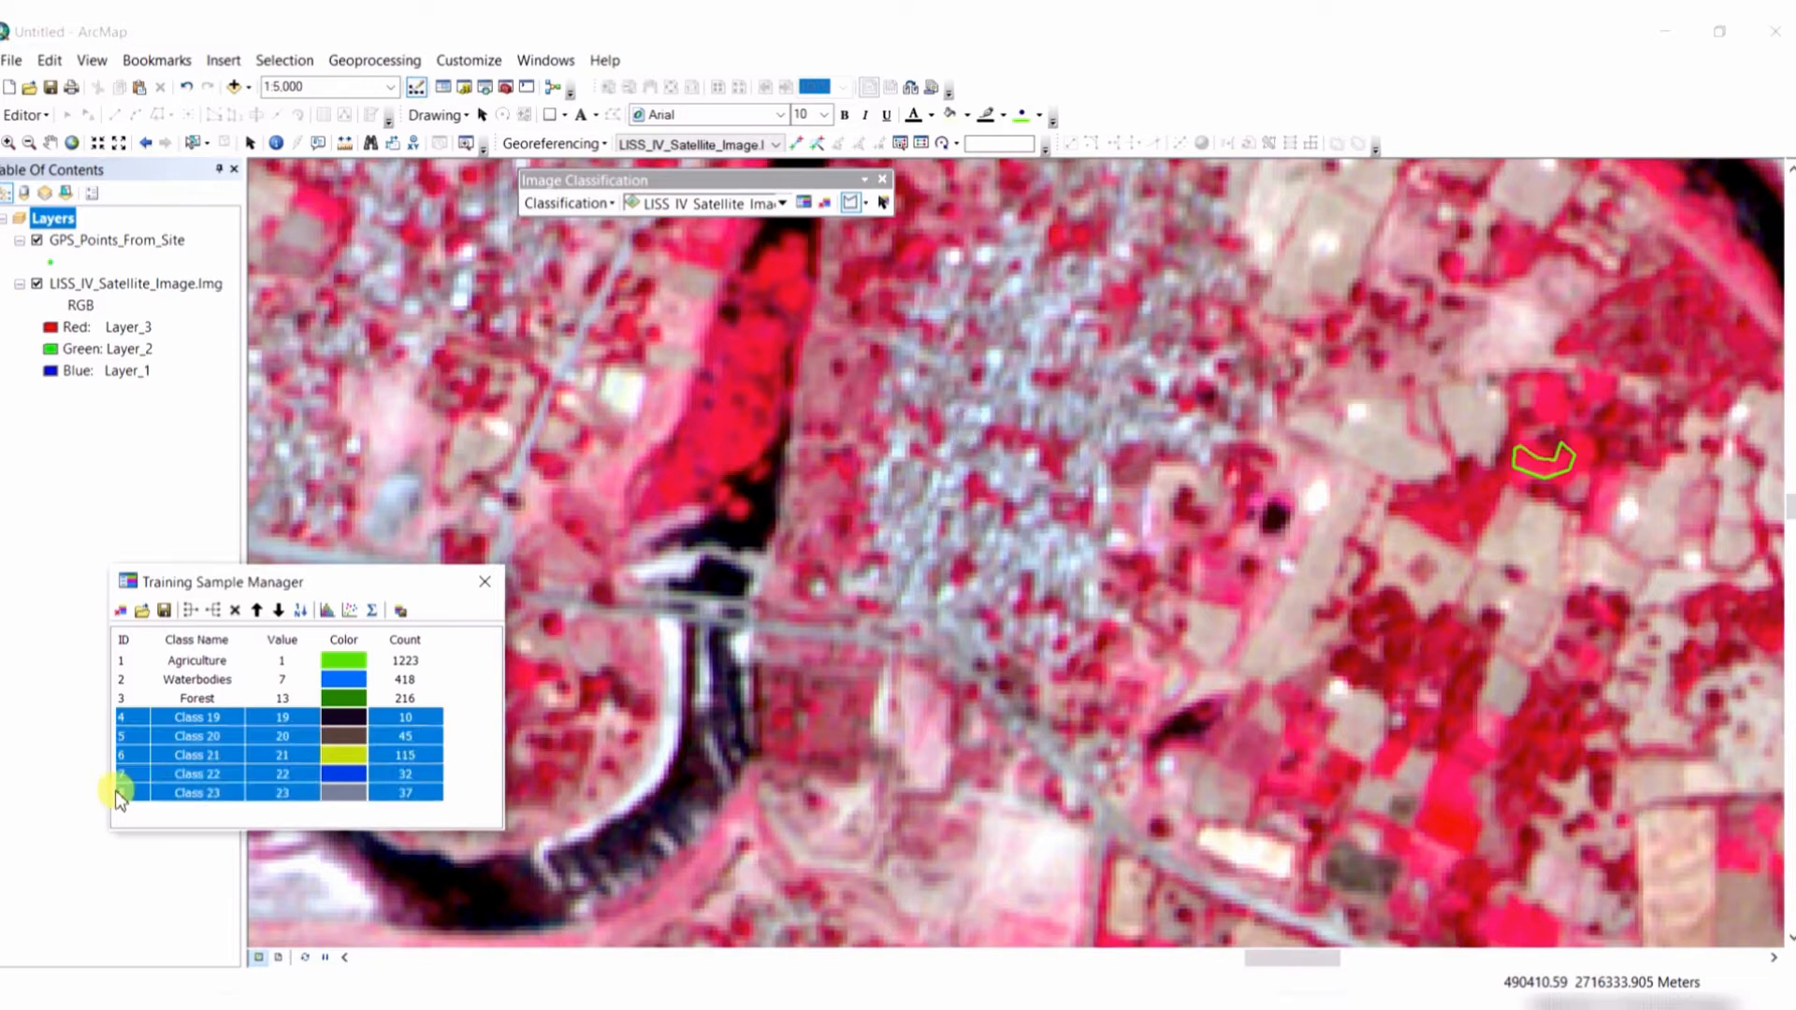
left_click(191, 613)
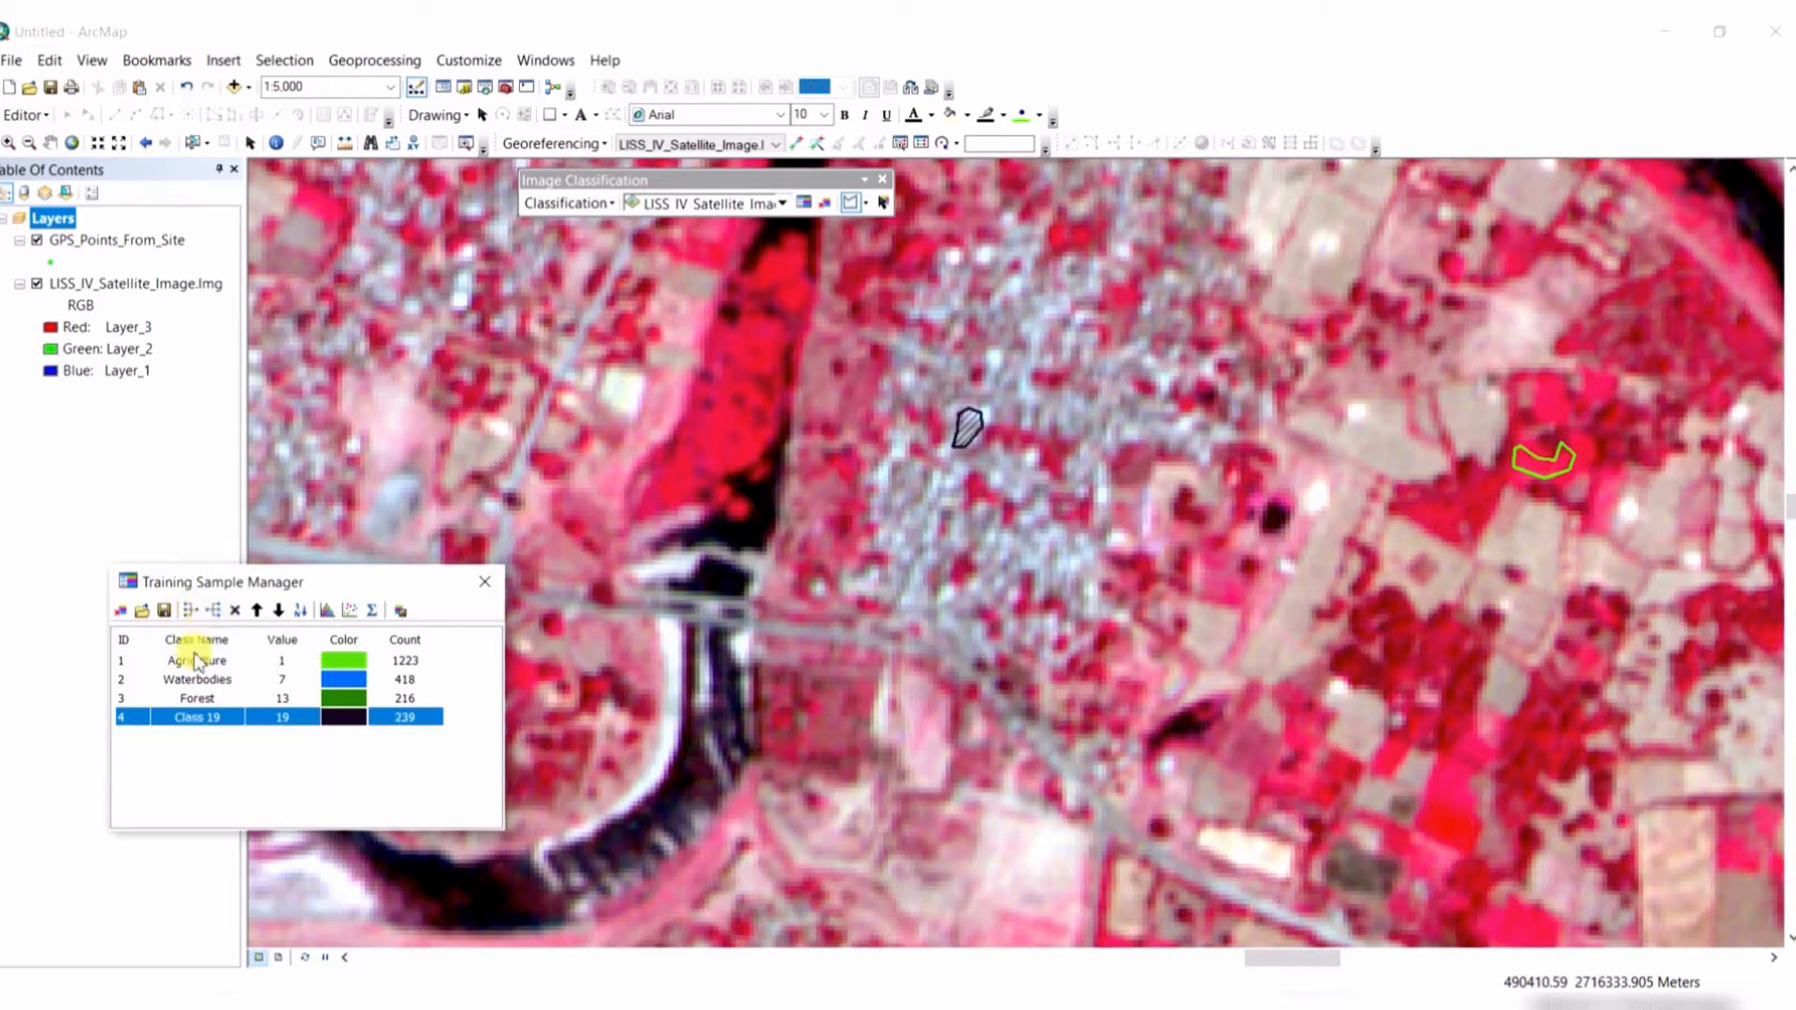
double_click(225, 718)
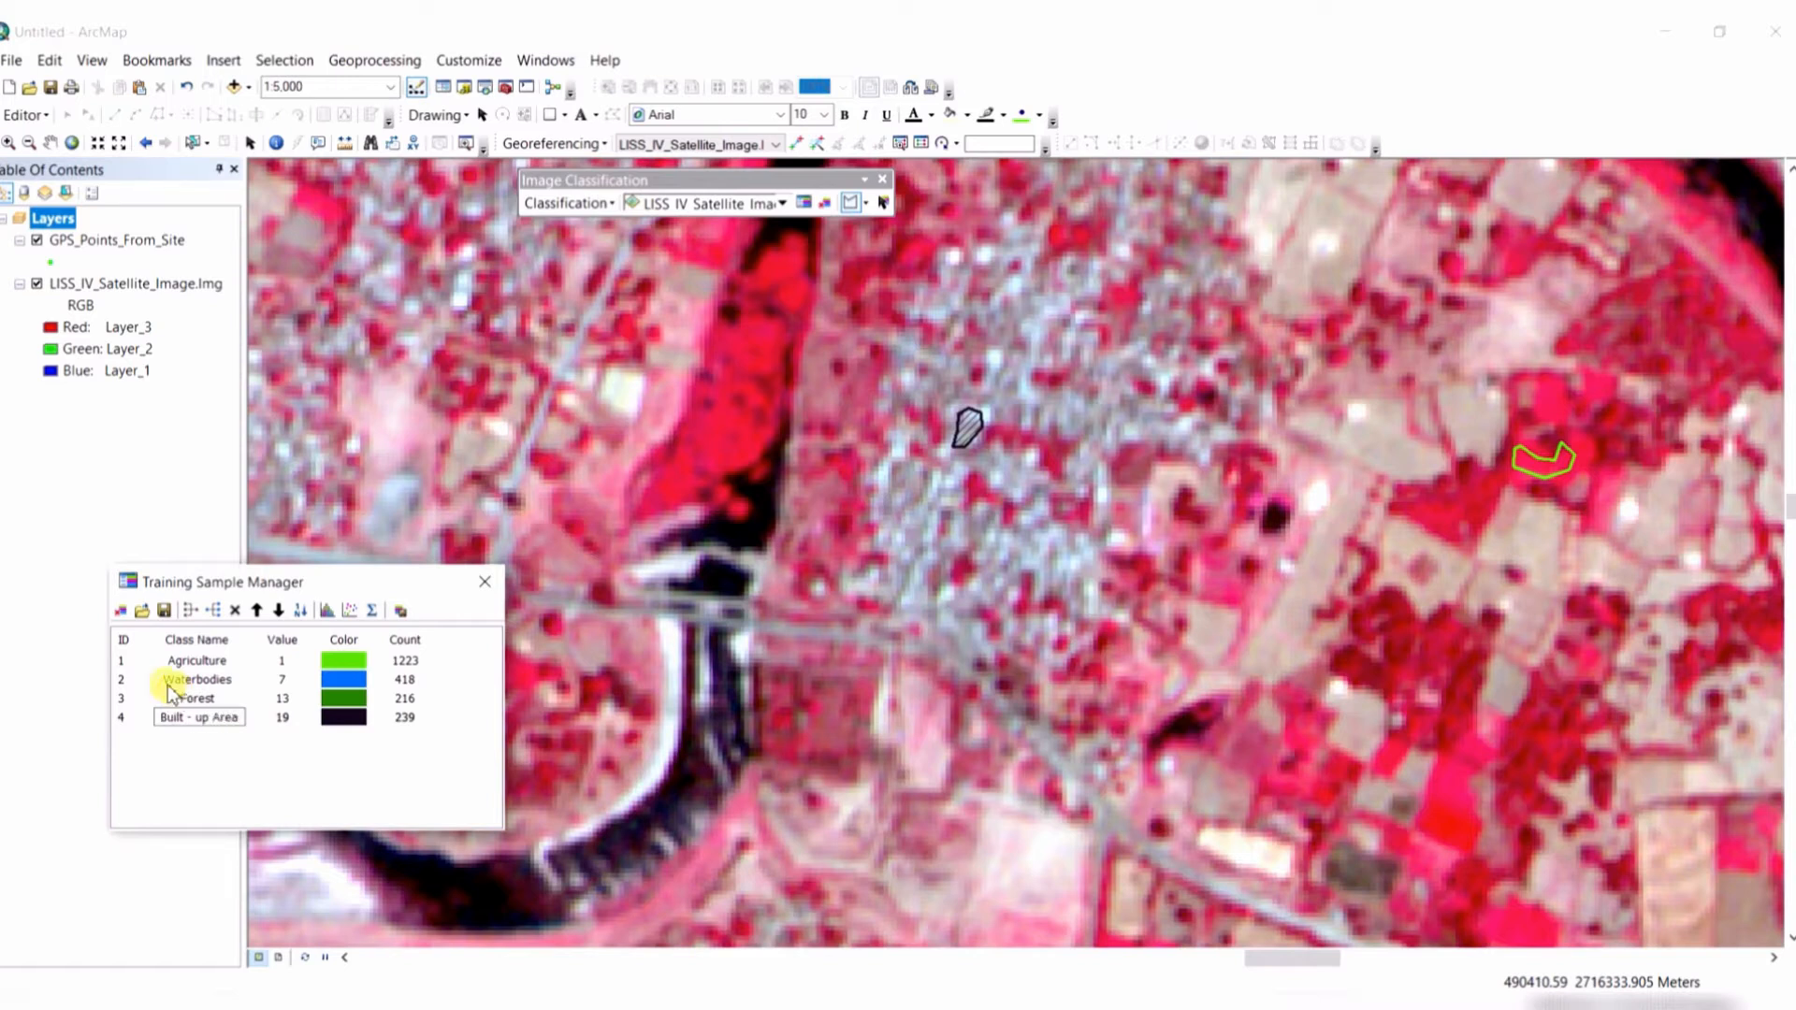
left_click(938, 595)
Draw a narrow polygon training sample on the grey railway tracks north of the 01 Railway Station point.
left_click_drag(940, 575, 1147, 652)
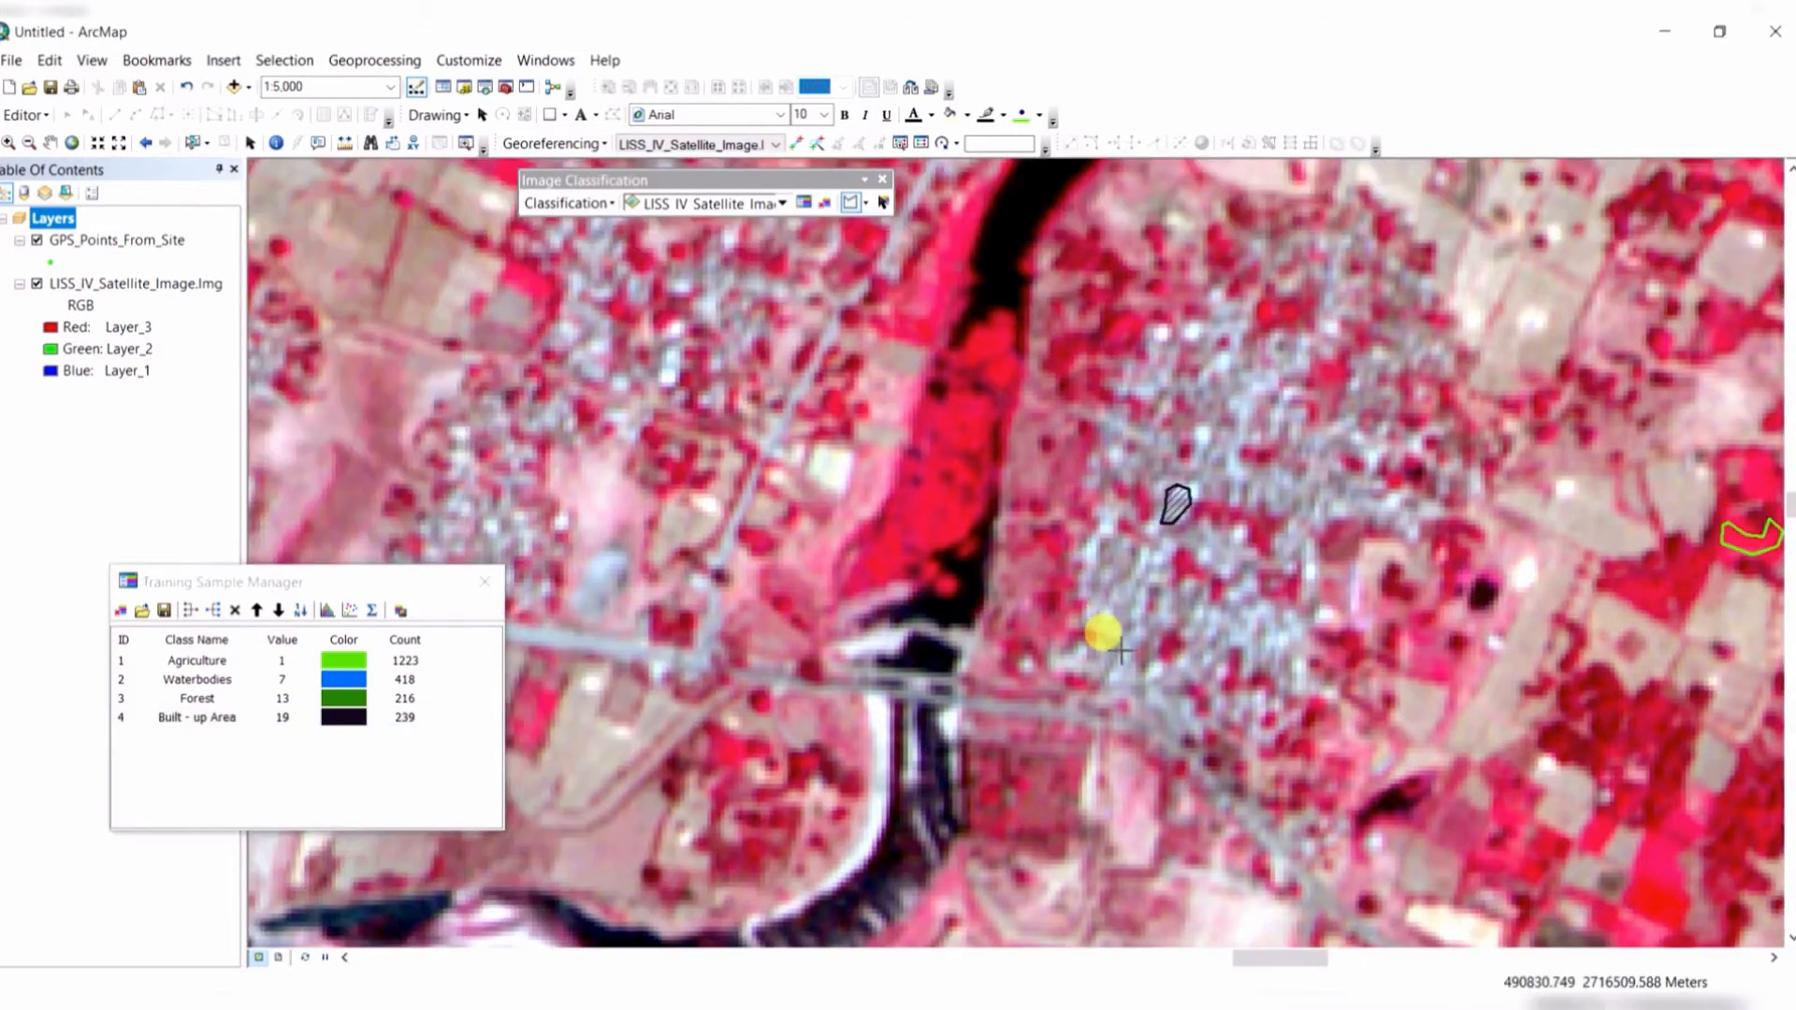
scroll(1129, 635, "up", 2)
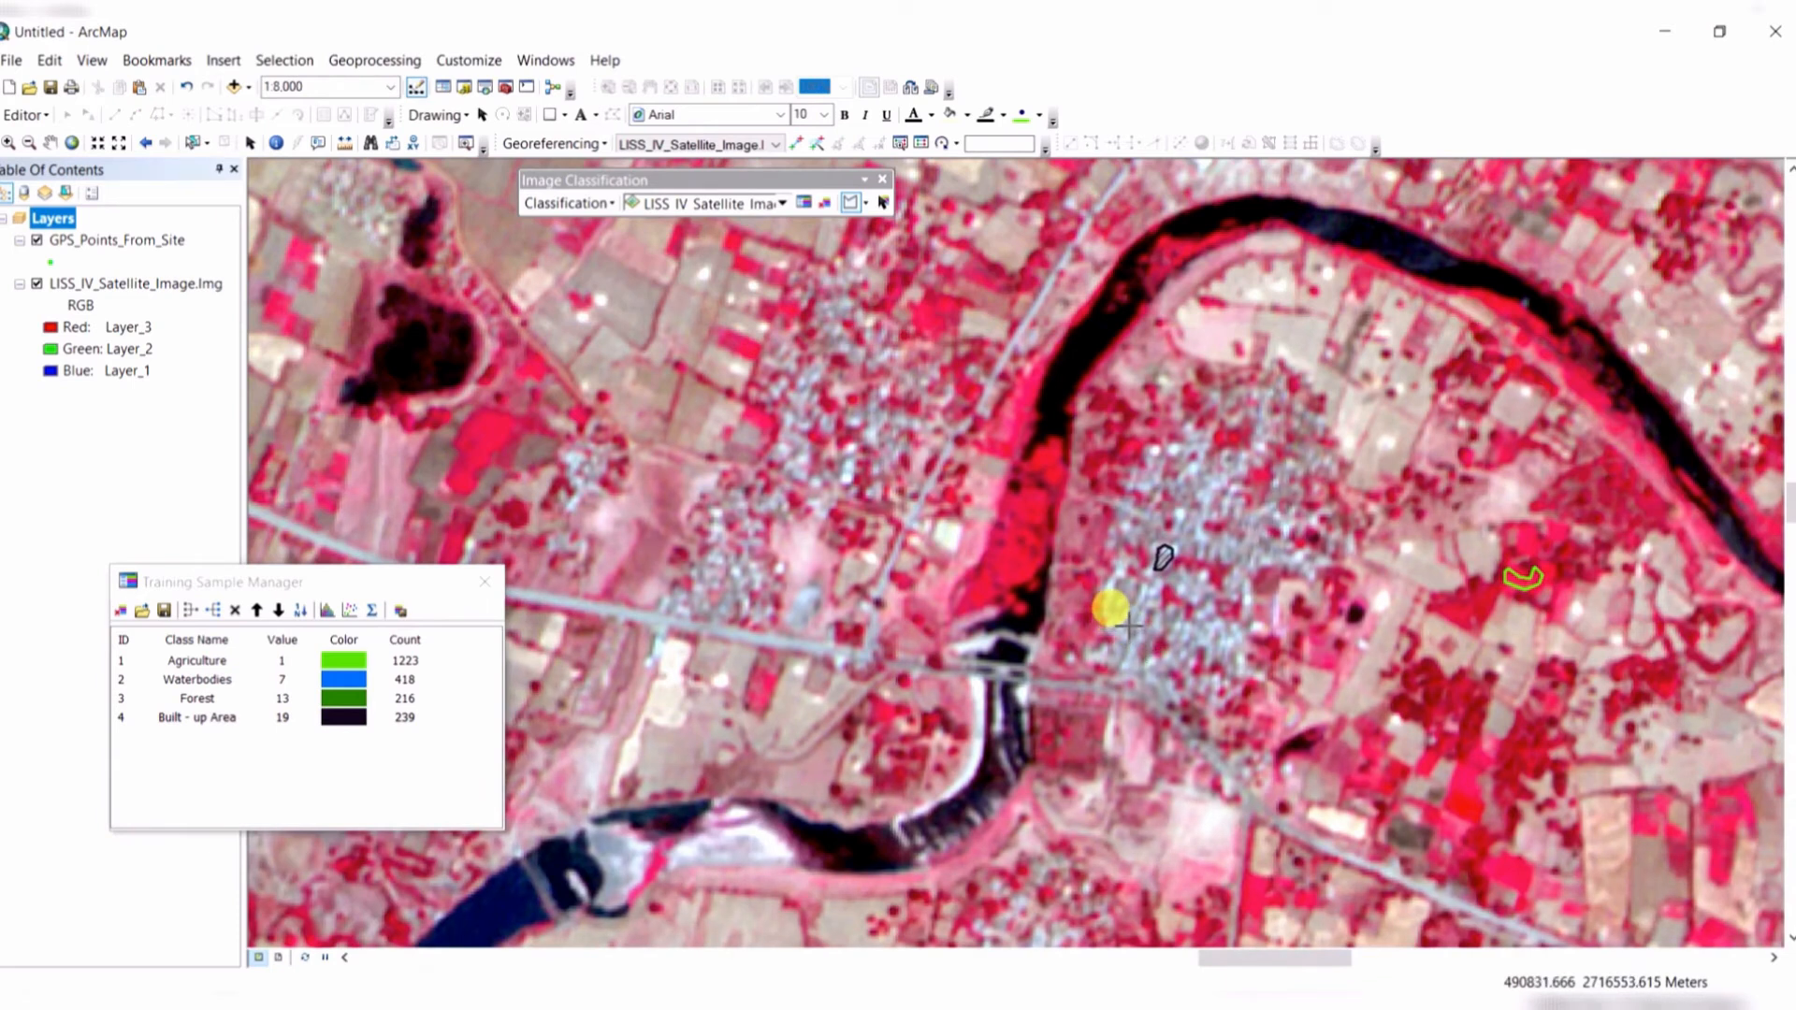
scroll(1130, 619, "up", 3)
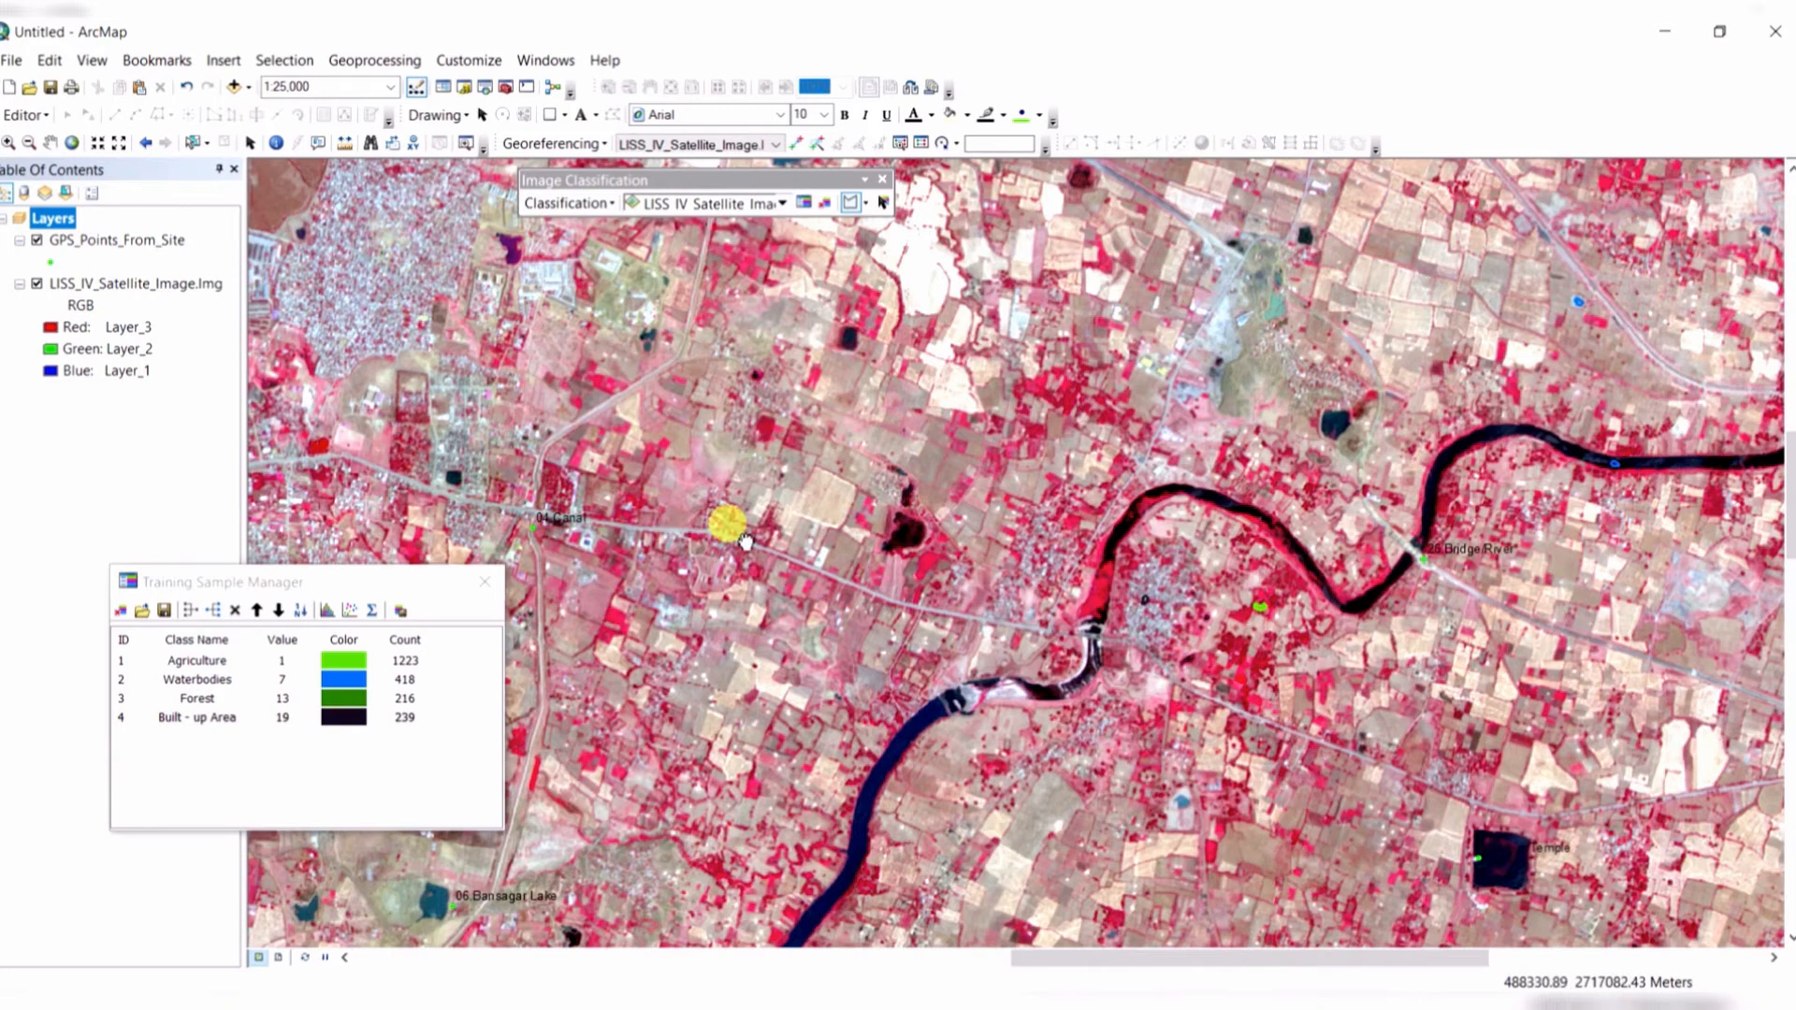
left_click_drag(743, 541, 1220, 633)
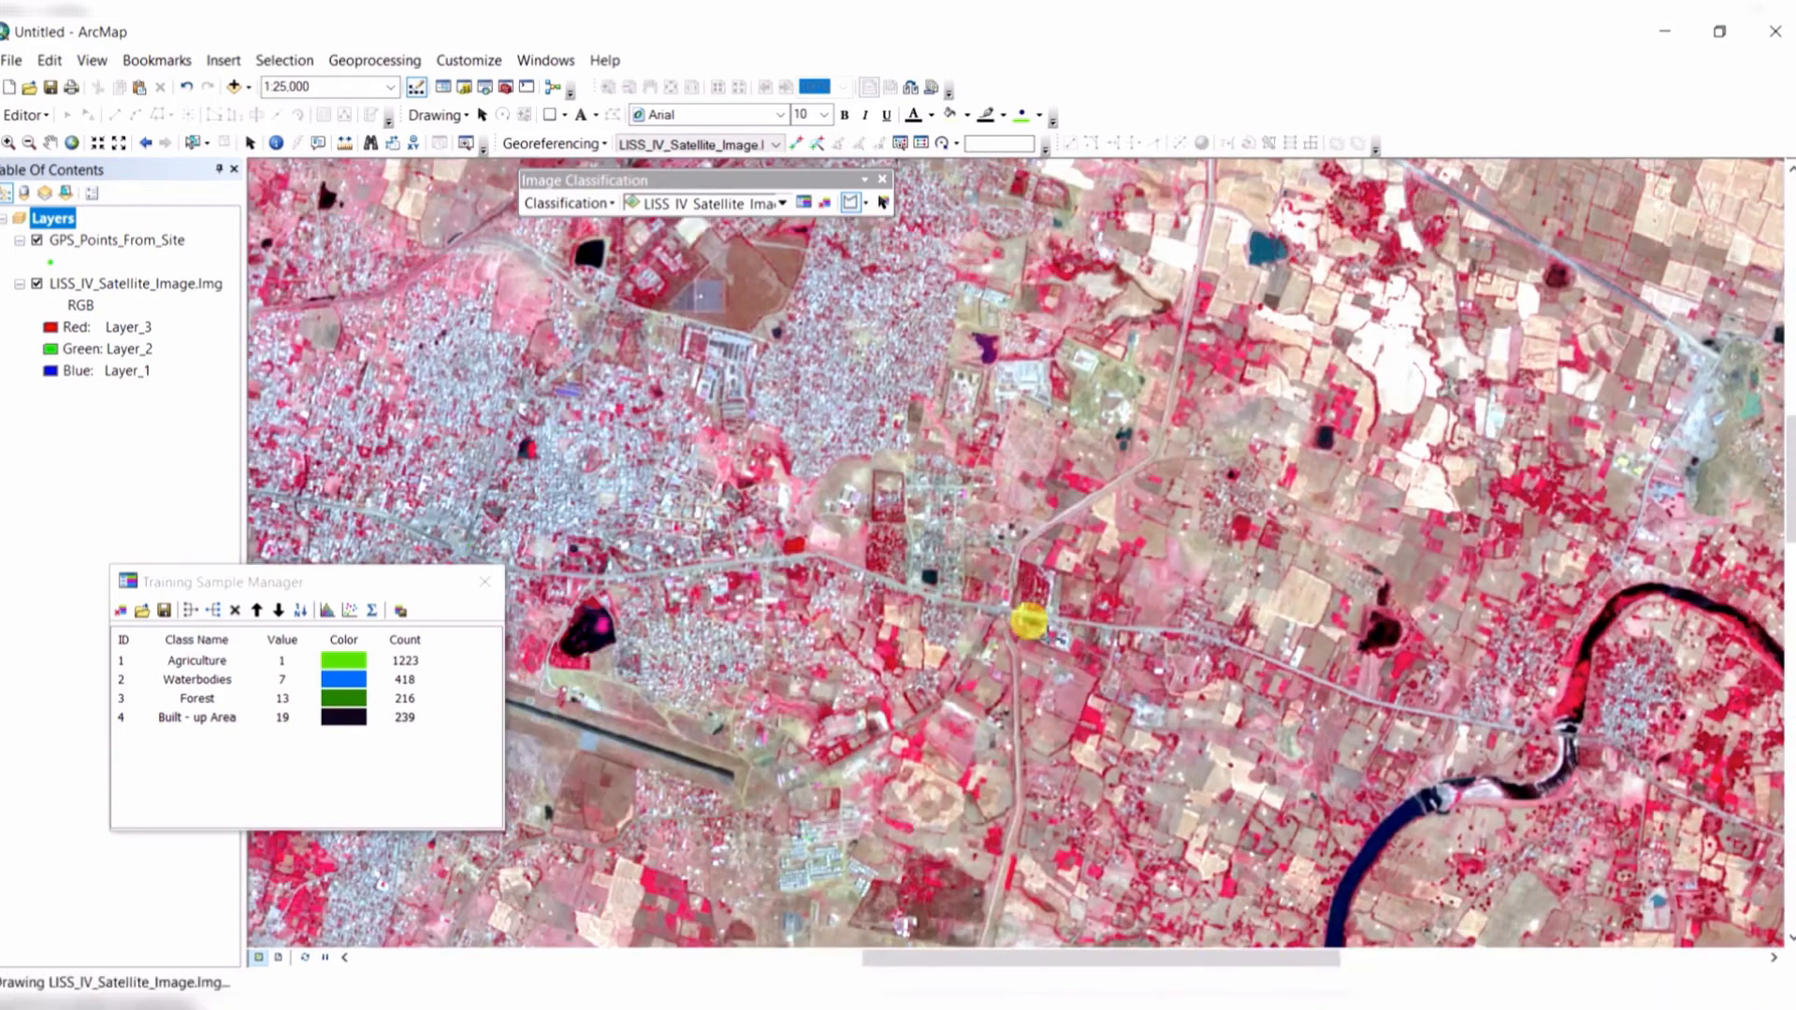
left_click_drag(711, 521, 1139, 553)
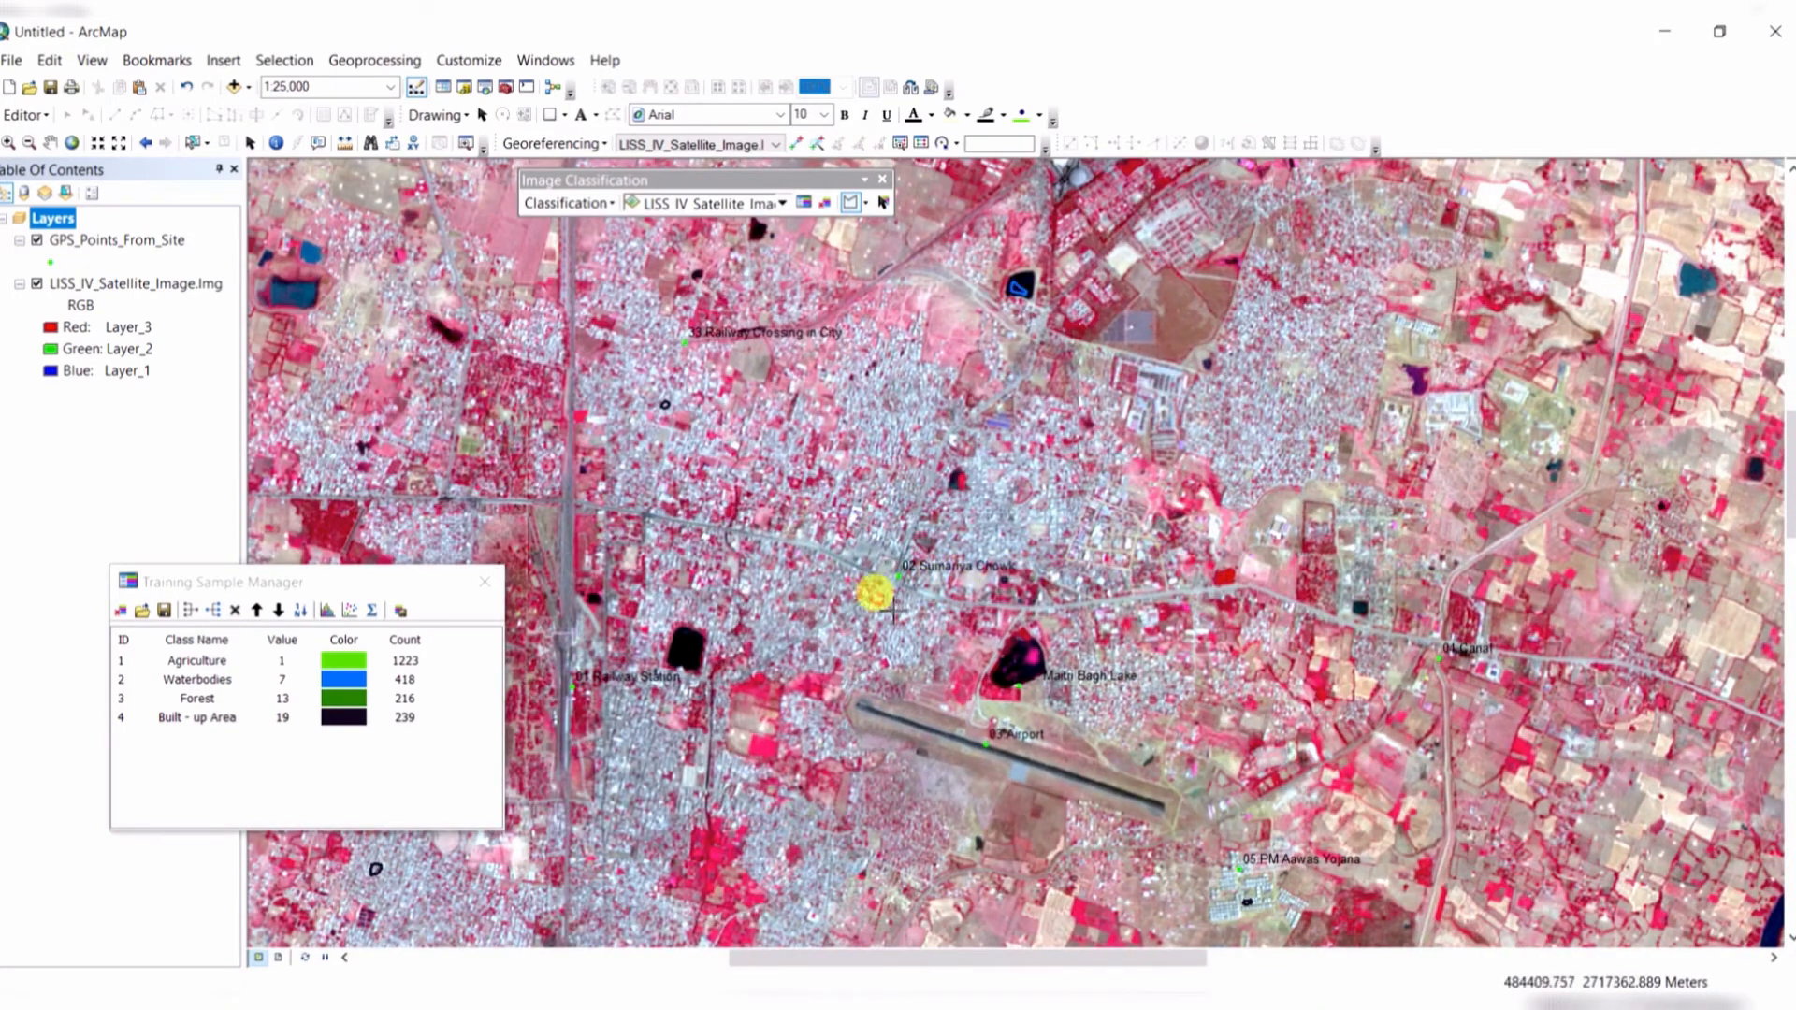
left_click_drag(847, 621, 1090, 576)
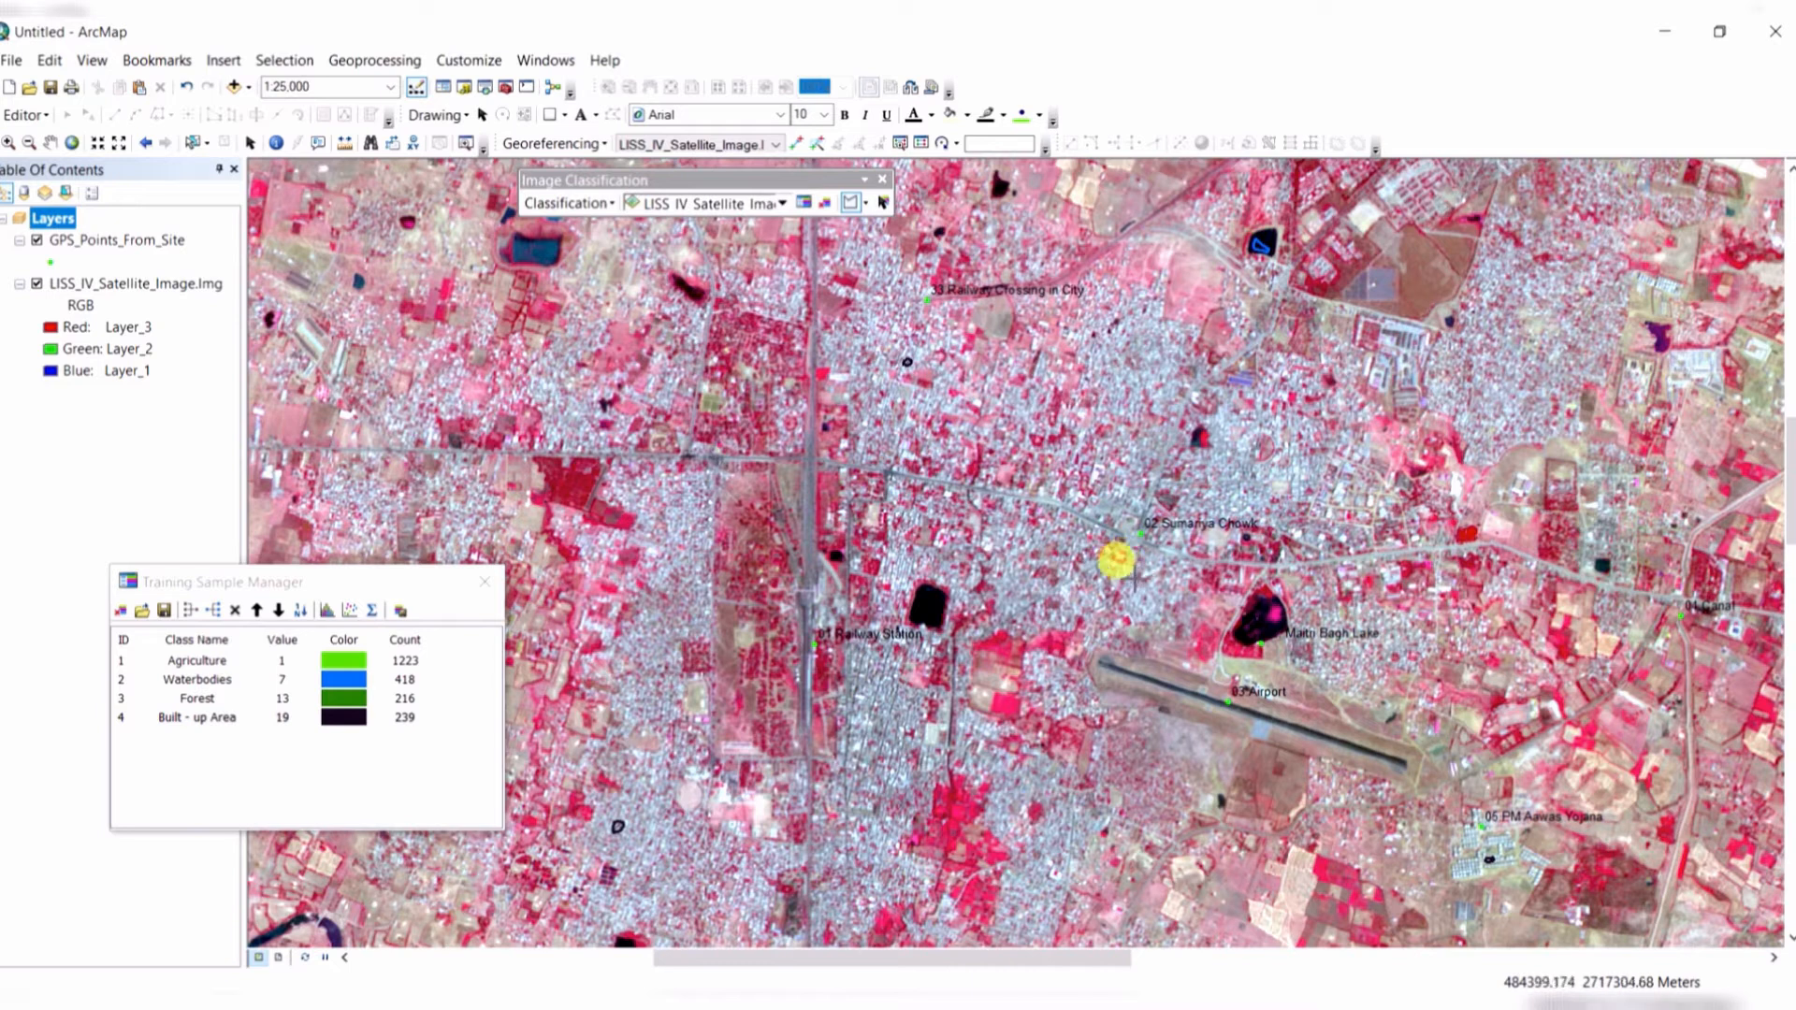
left_click_drag(1029, 558, 1134, 553)
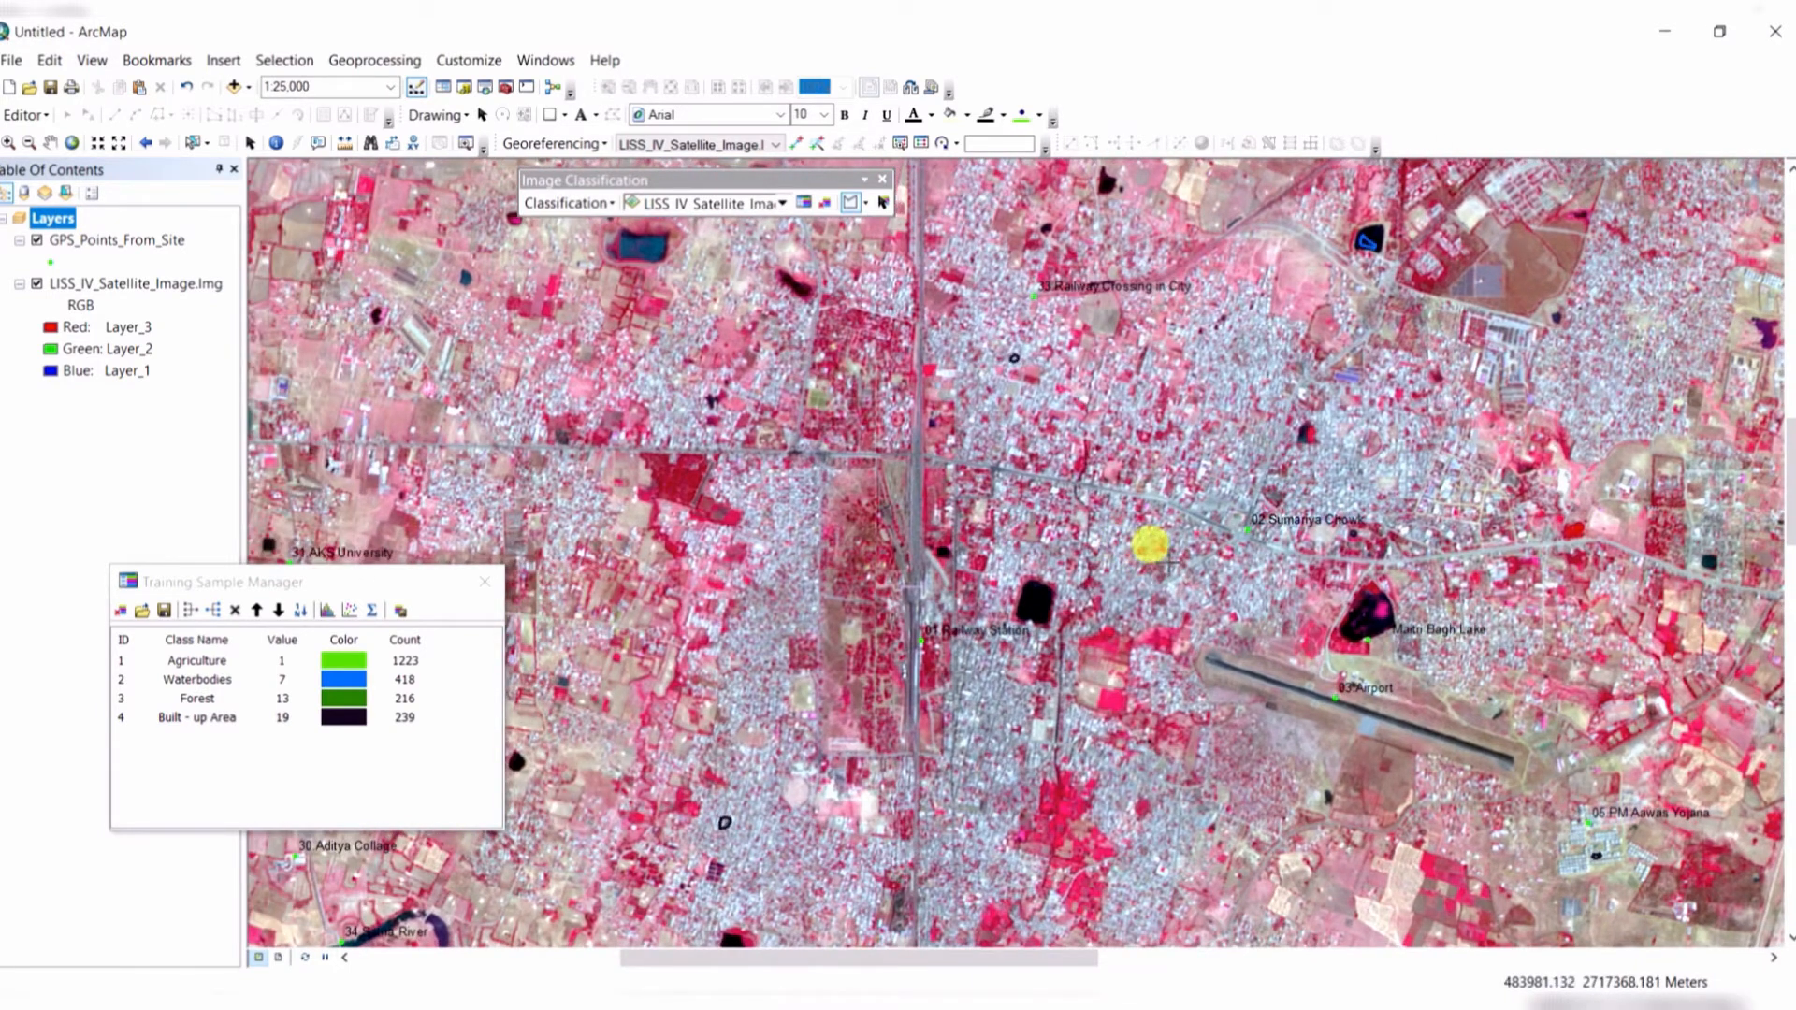
left_click_drag(1039, 497, 1131, 593)
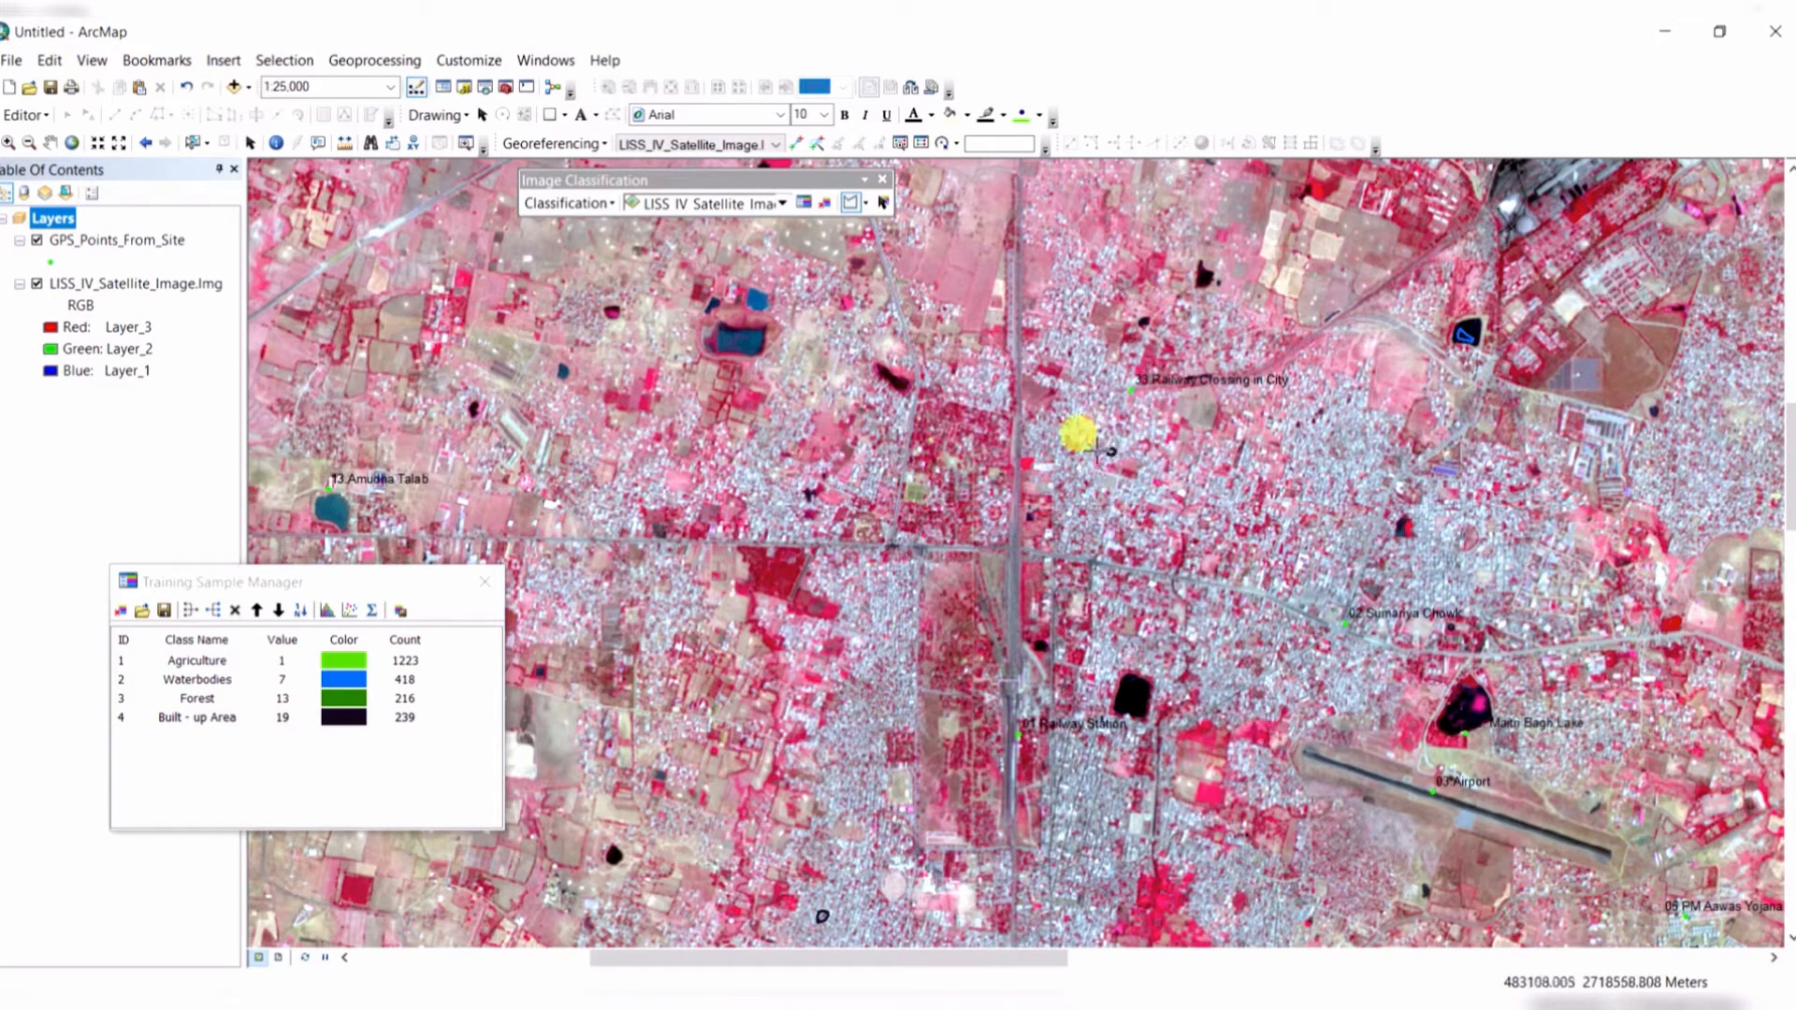
scroll(1018, 541, "up", 2)
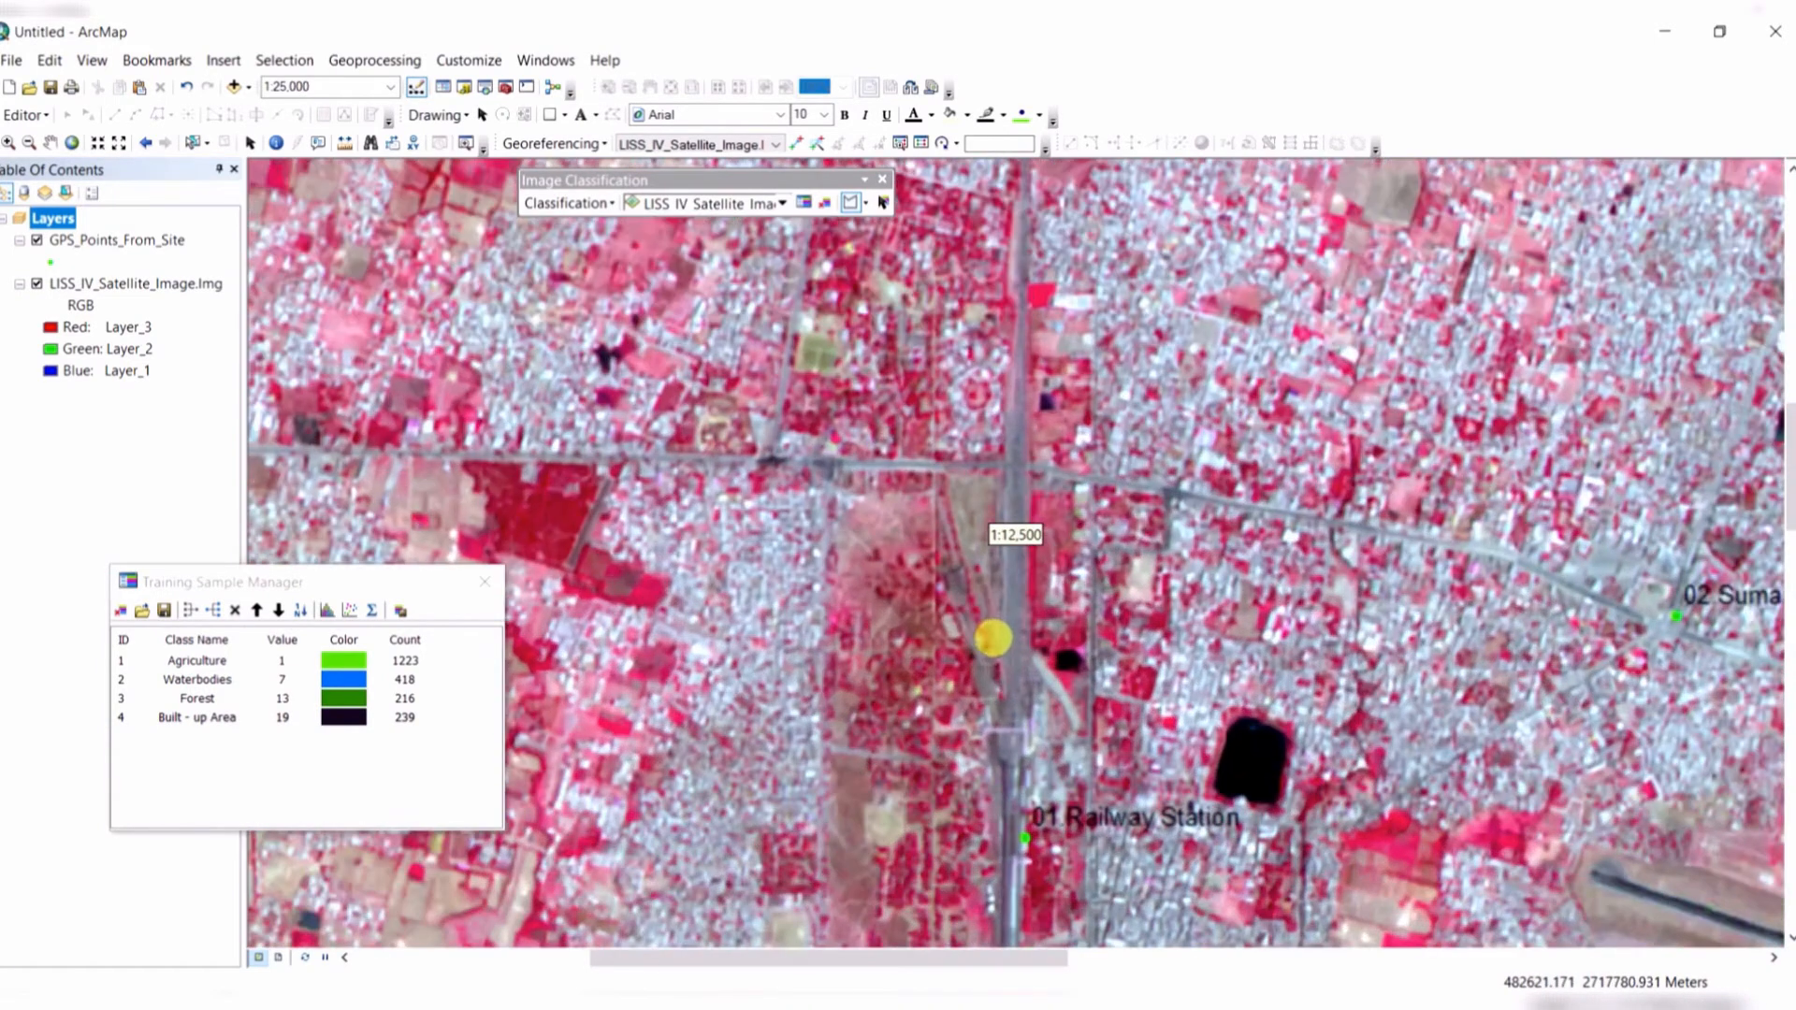
left_click_drag(997, 736, 1026, 481)
scroll(1026, 481, "up", 2)
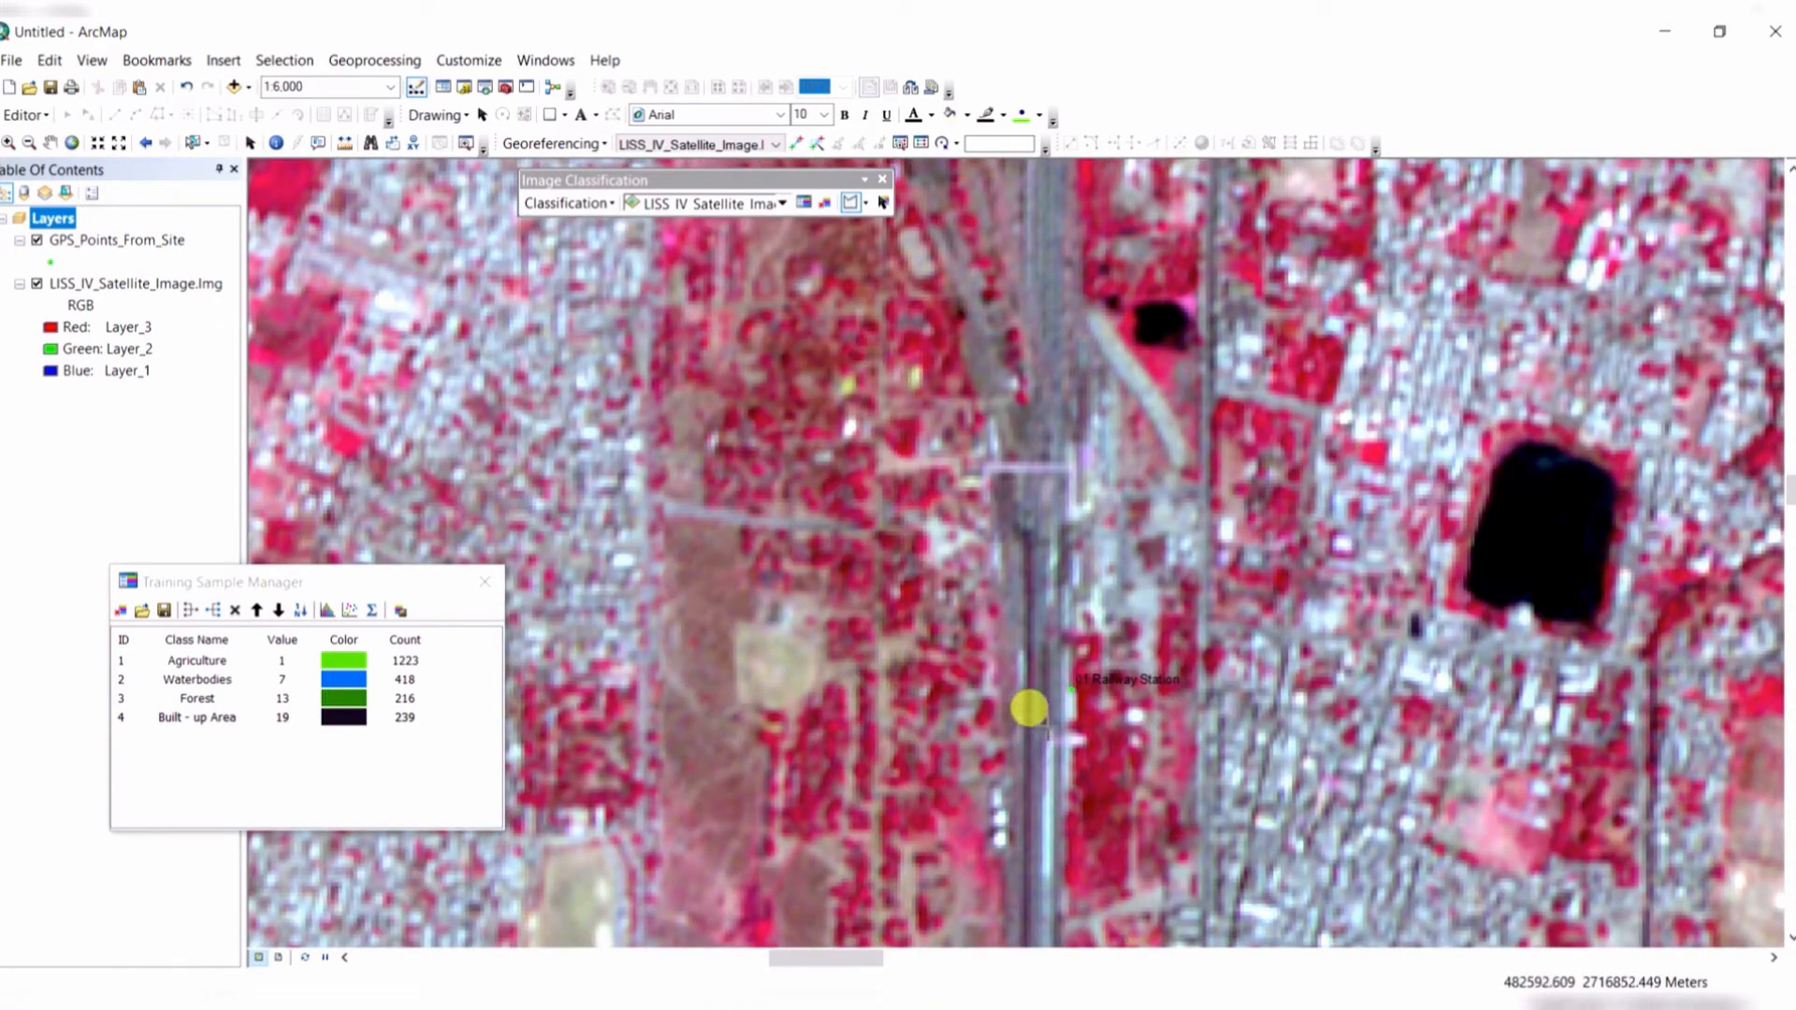
left_click_drag(1041, 353, 1073, 588)
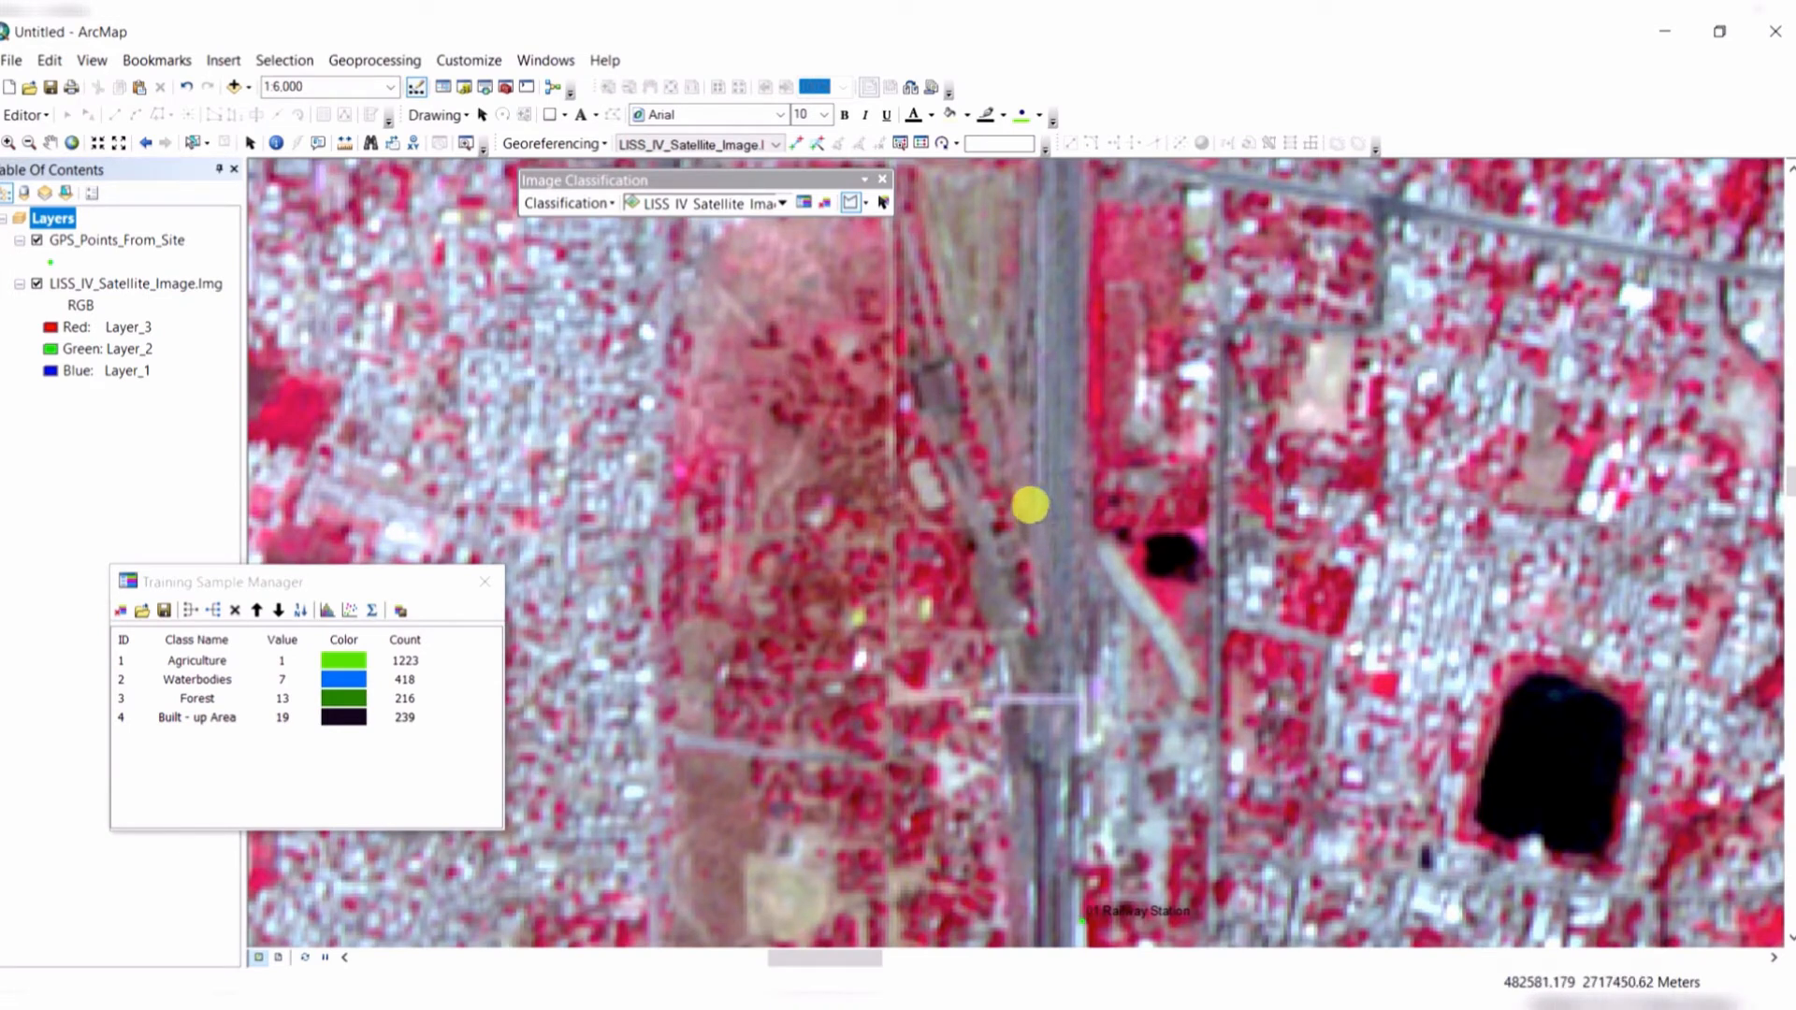
left_click_drag(1034, 464, 1066, 542)
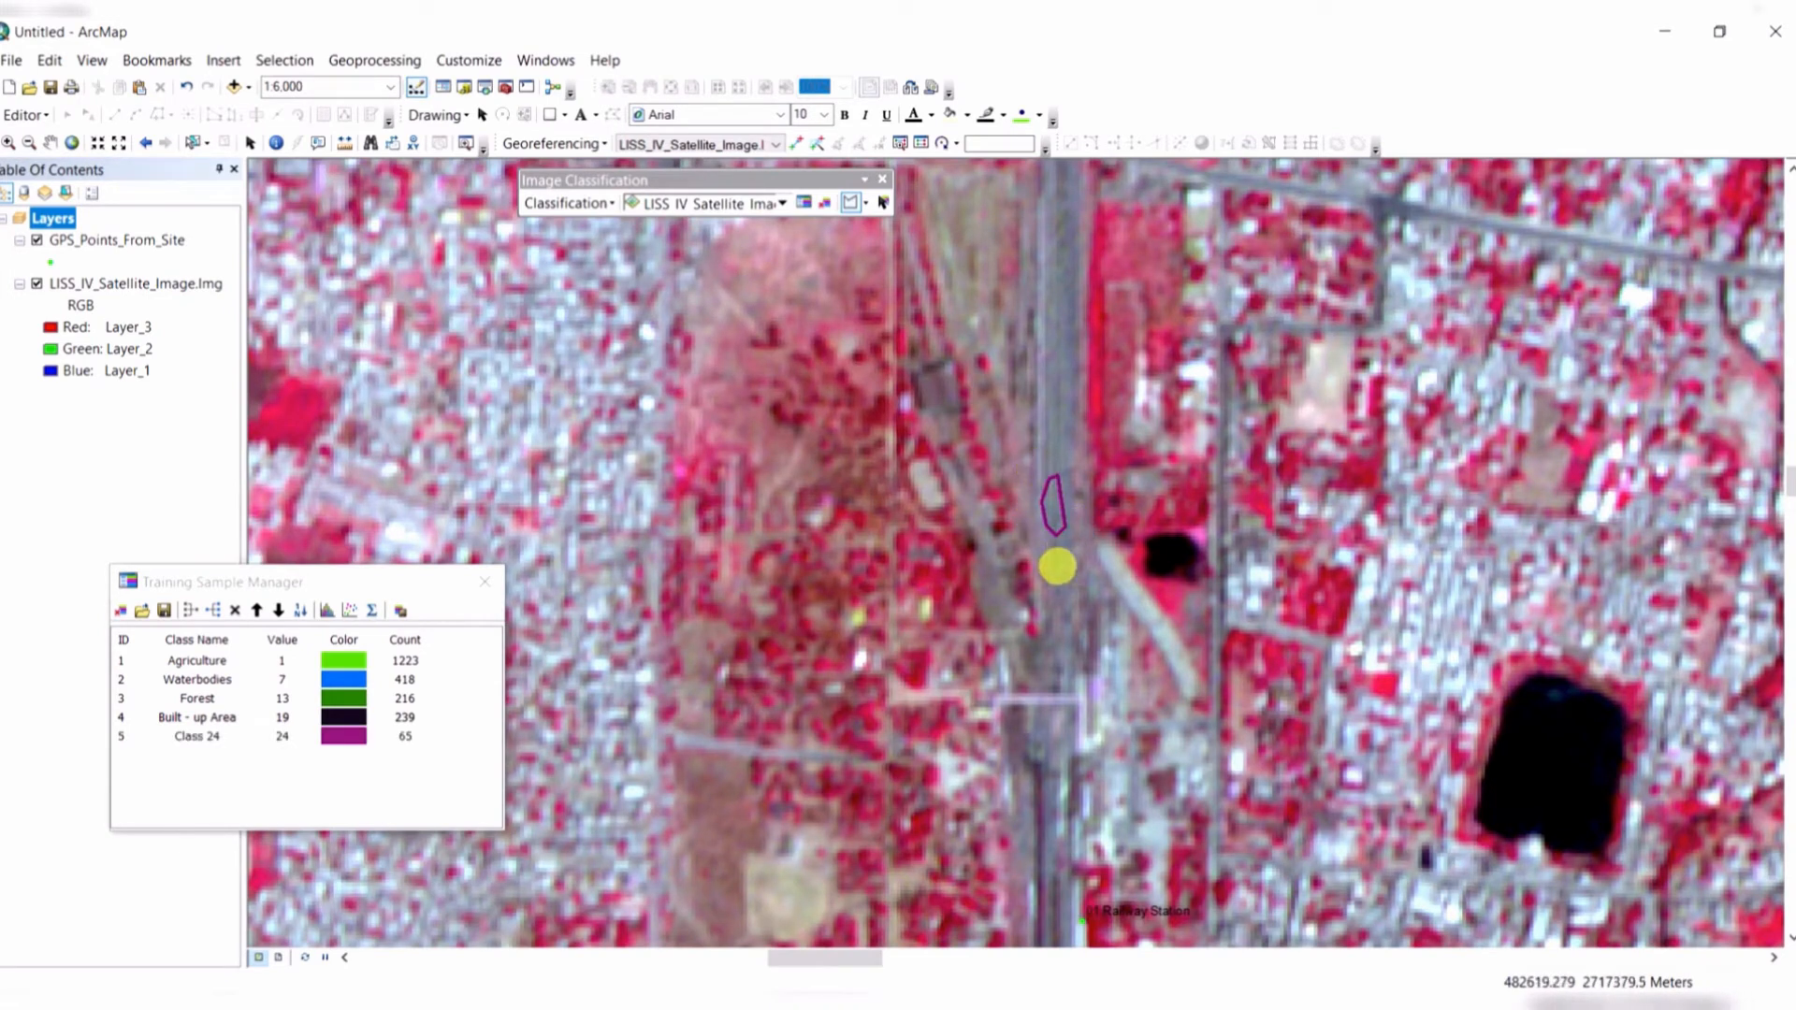
Draw a thin polygon training sample on the branch railway line east of the 33 Railway Crossing in City point, just past the dark strip.
scroll(1067, 598, "up", 3)
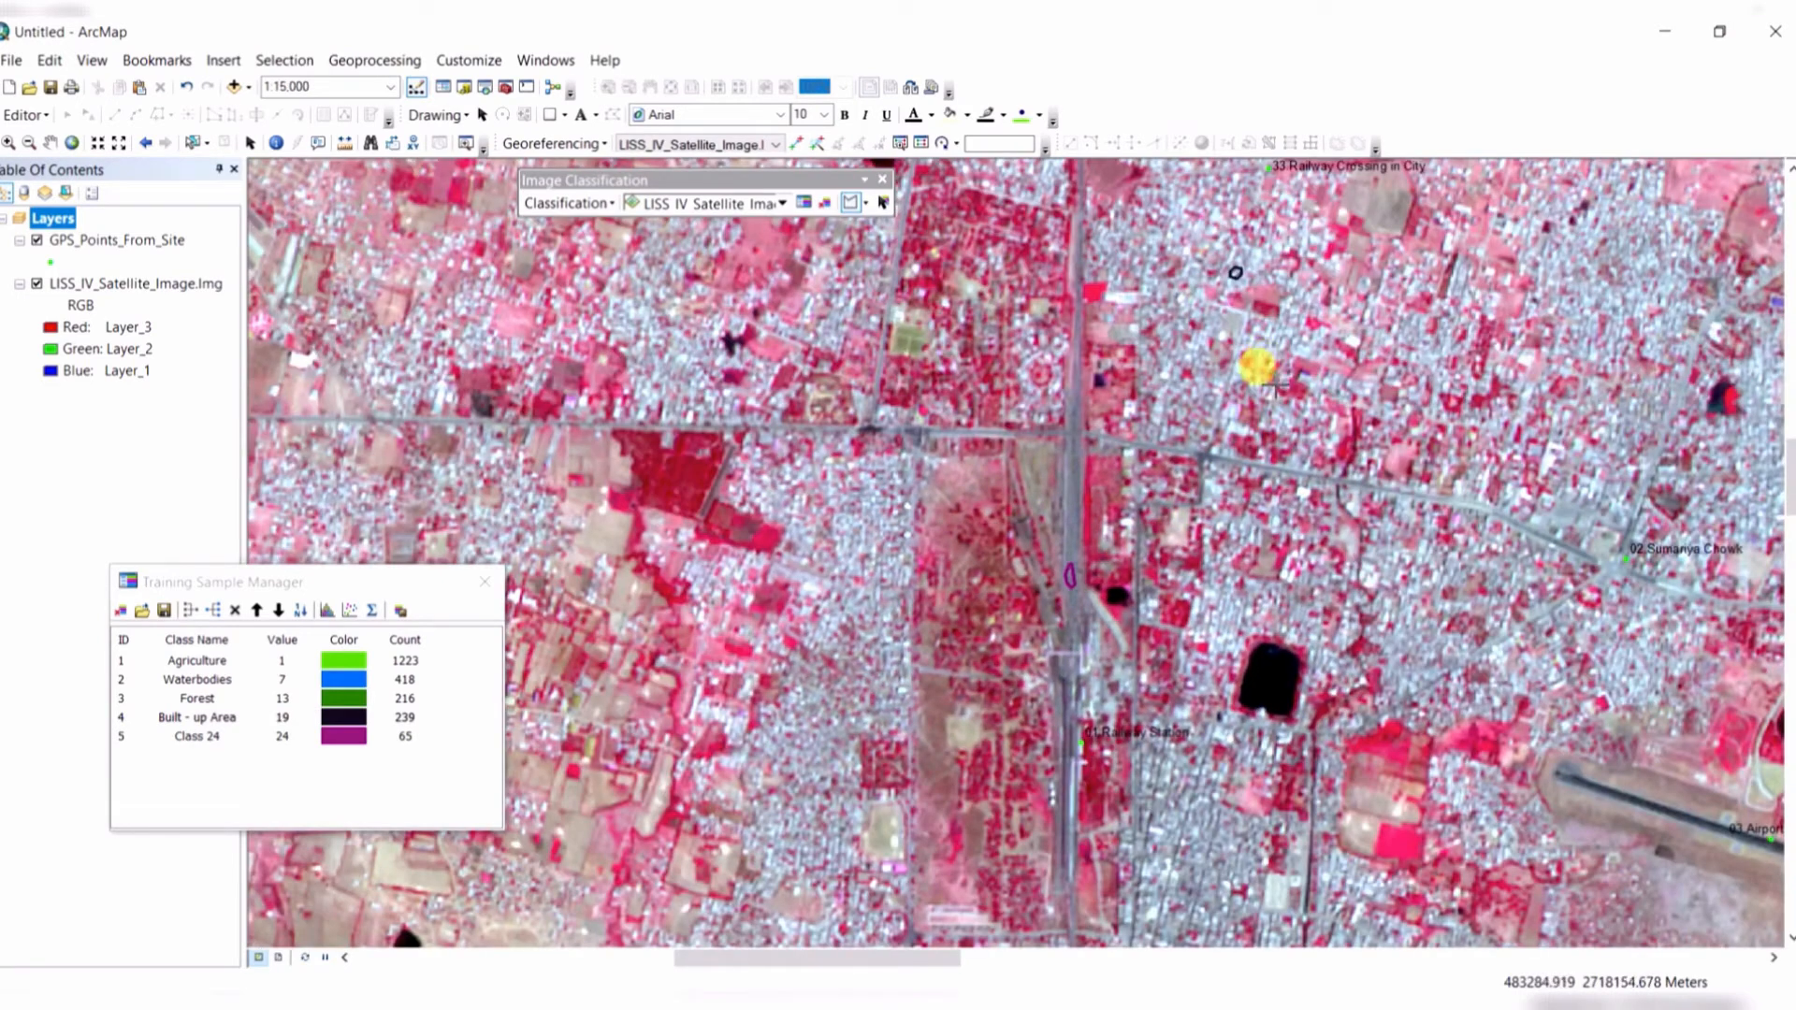
left_click_drag(1254, 361, 1001, 621)
scroll(1045, 547, "down", 5)
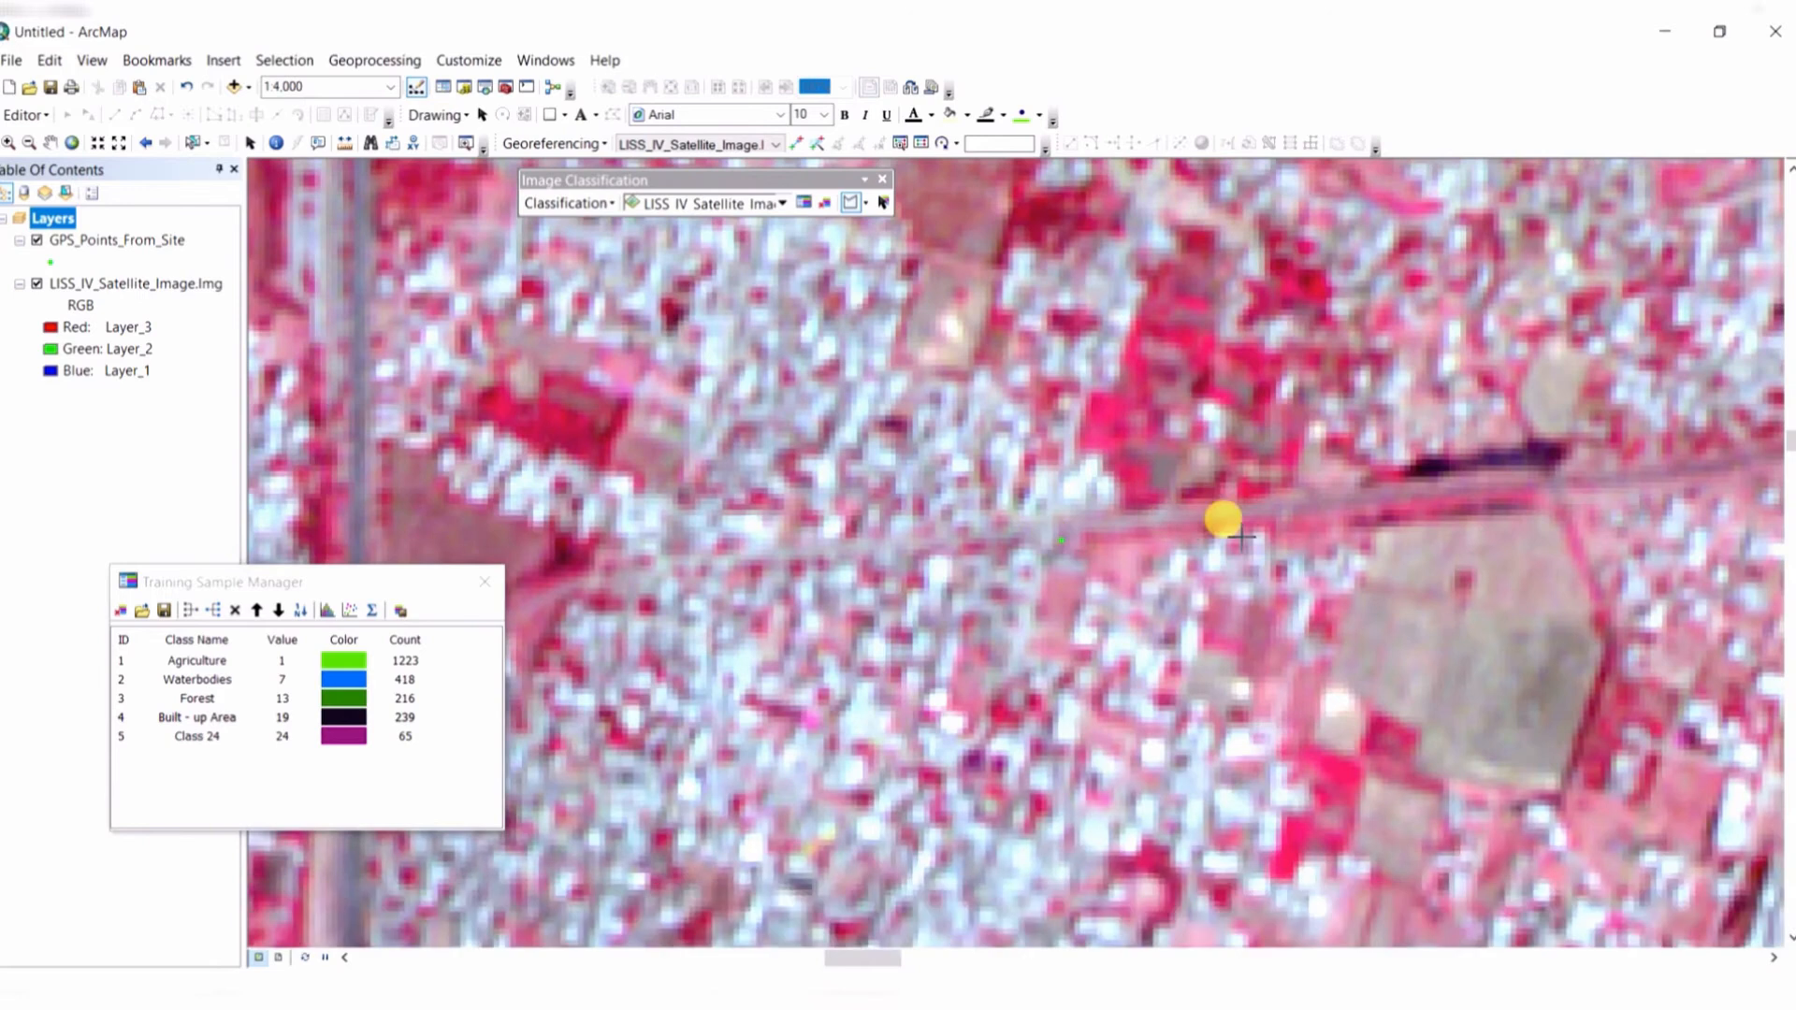
left_click_drag(1276, 547, 775, 604)
scroll(1155, 540, "down", 1)
scroll(959, 540, "down", 1)
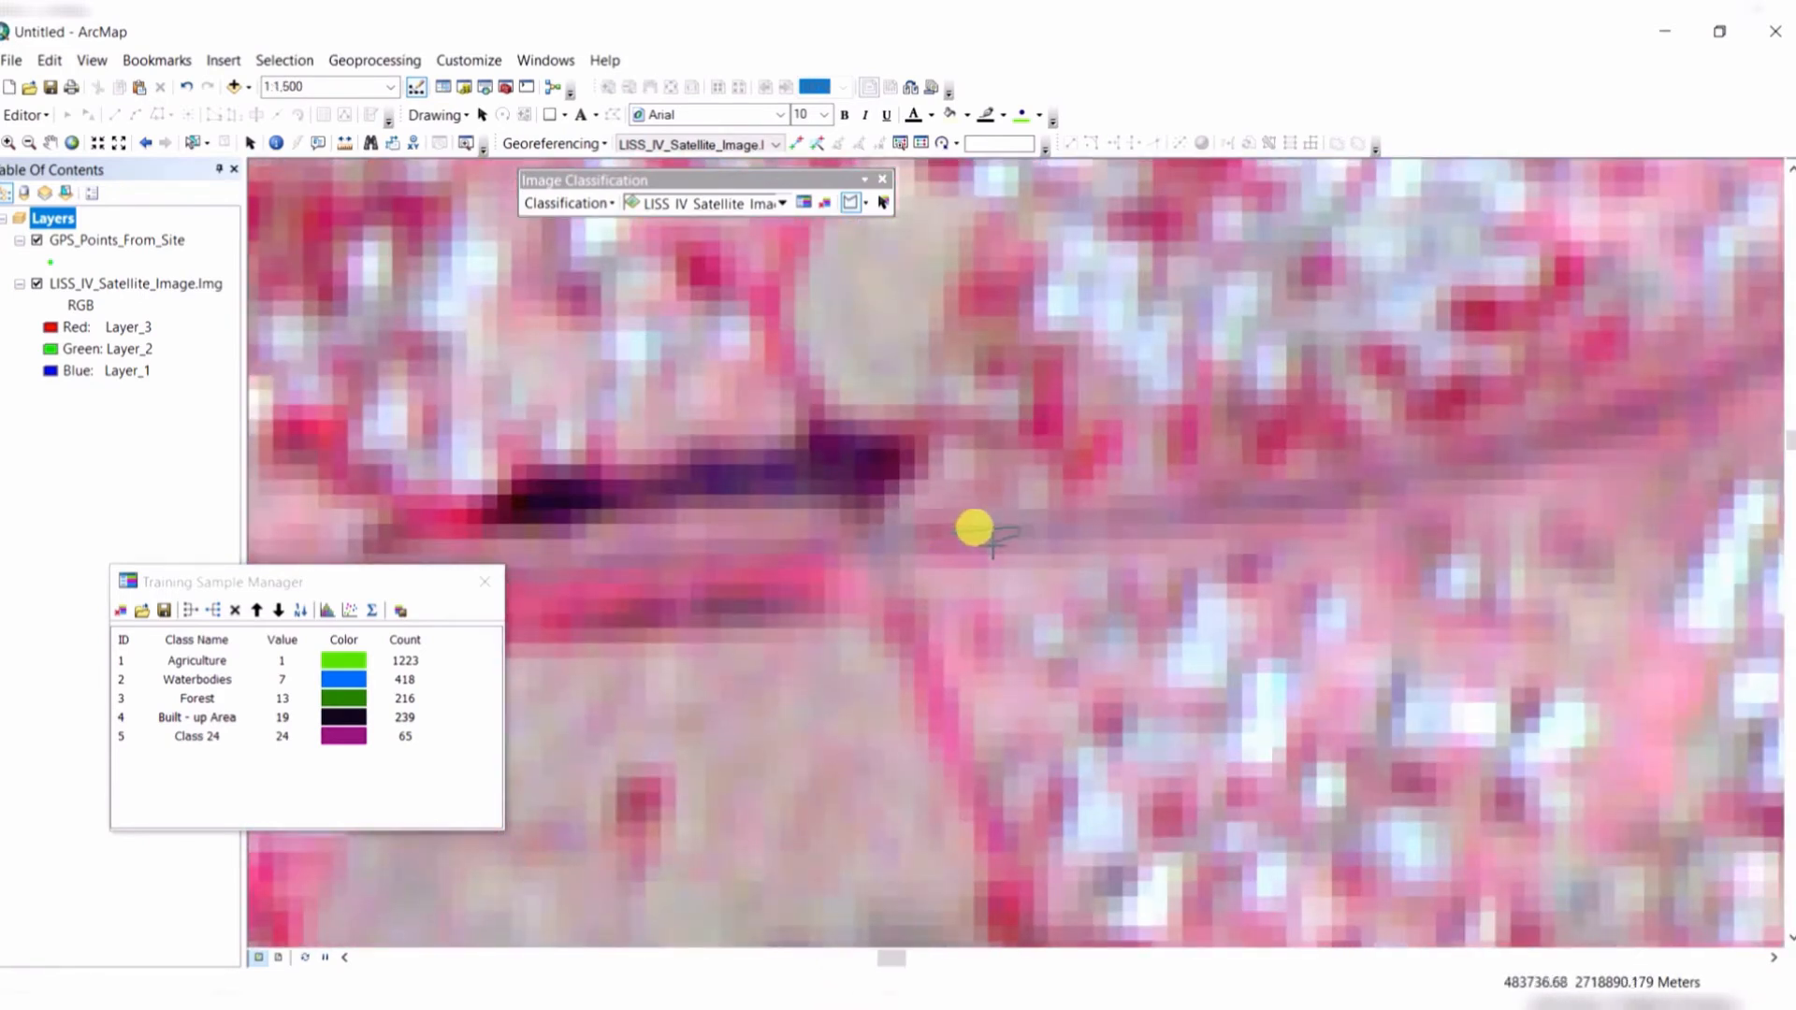
double_click(958, 526)
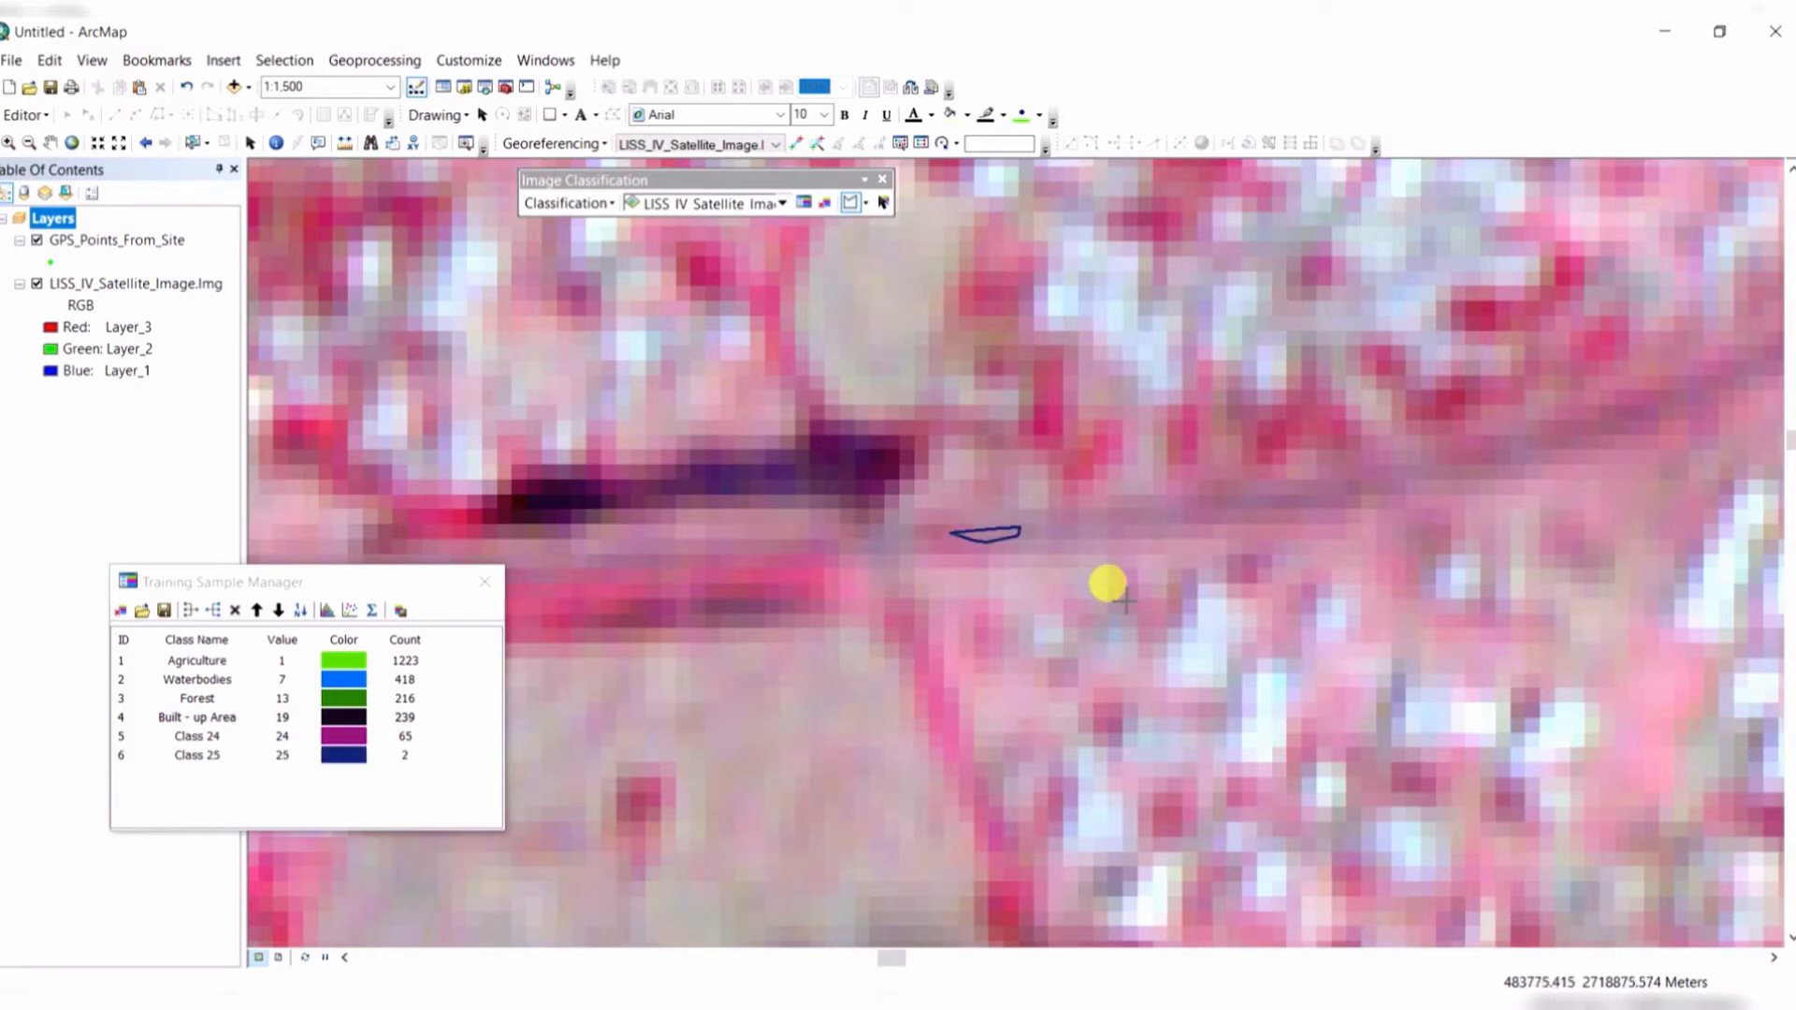
Draw a small polygon training sample on the blue-grey line just north of the dark red pond, west of the 33 Railway Crossing in City point.
scroll(1104, 617, "up", 4)
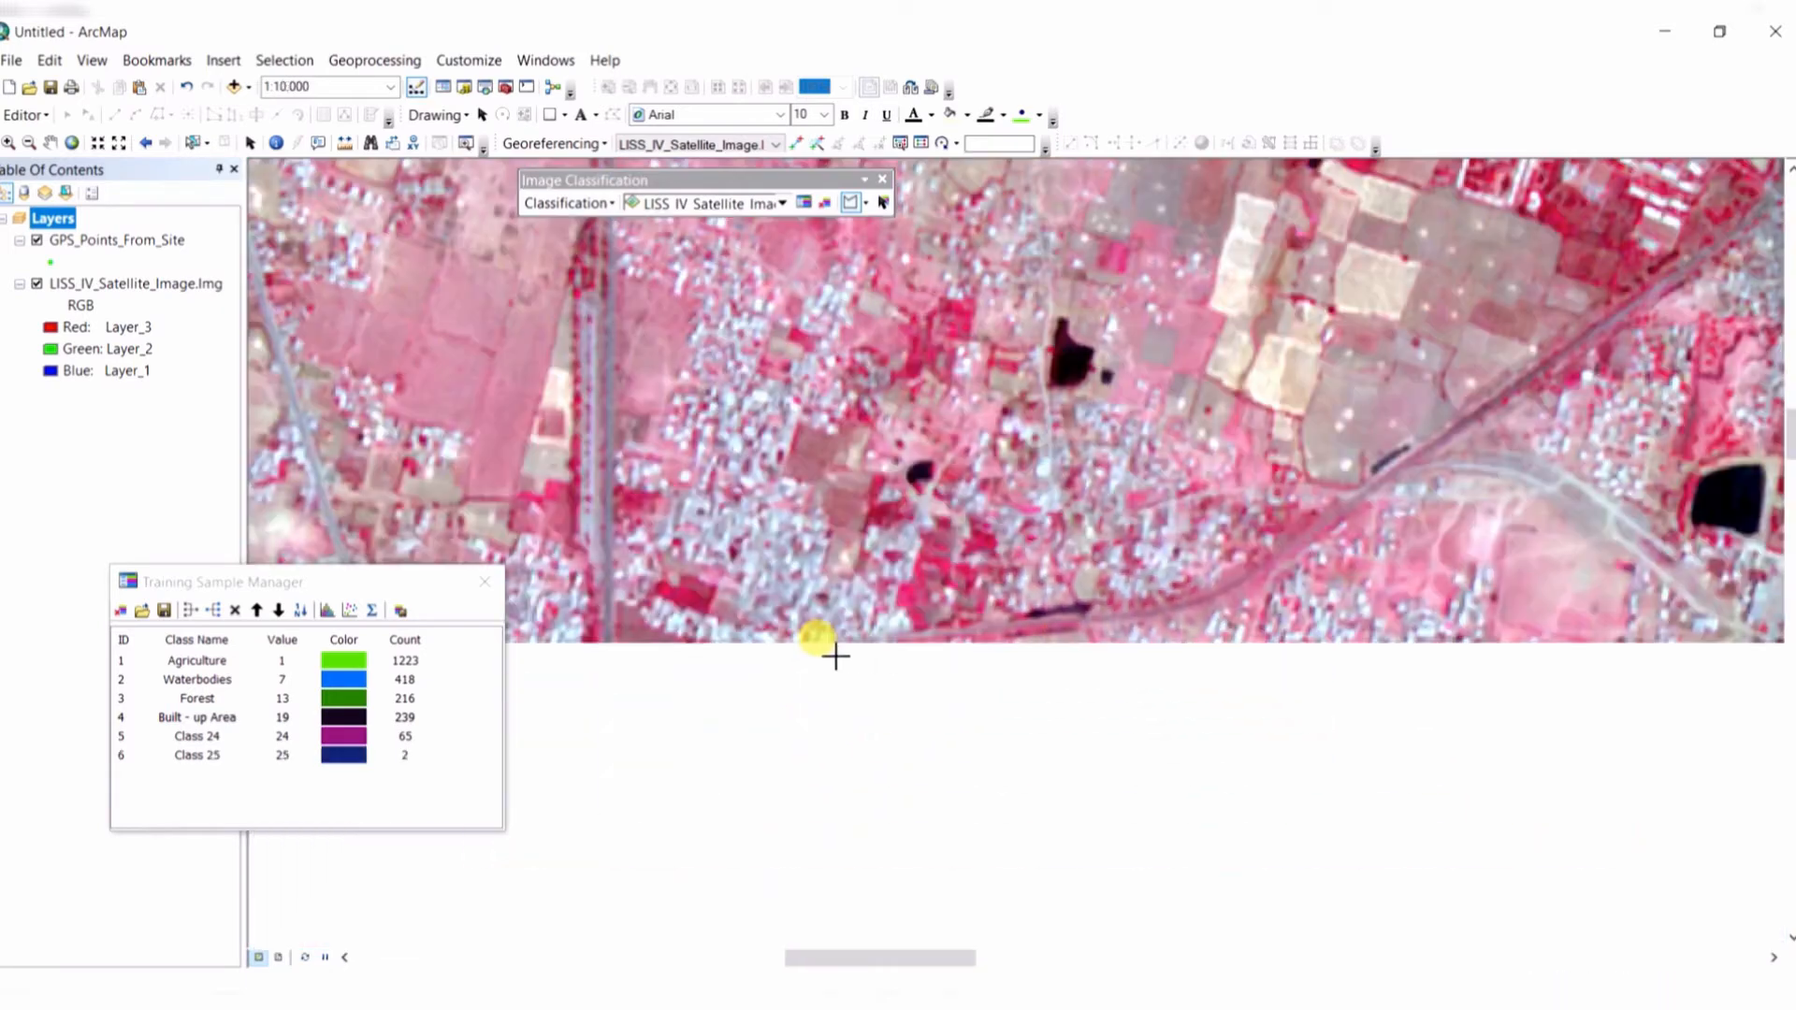
left_click_drag(697, 505, 1149, 737)
left_click_drag(831, 550, 1047, 342)
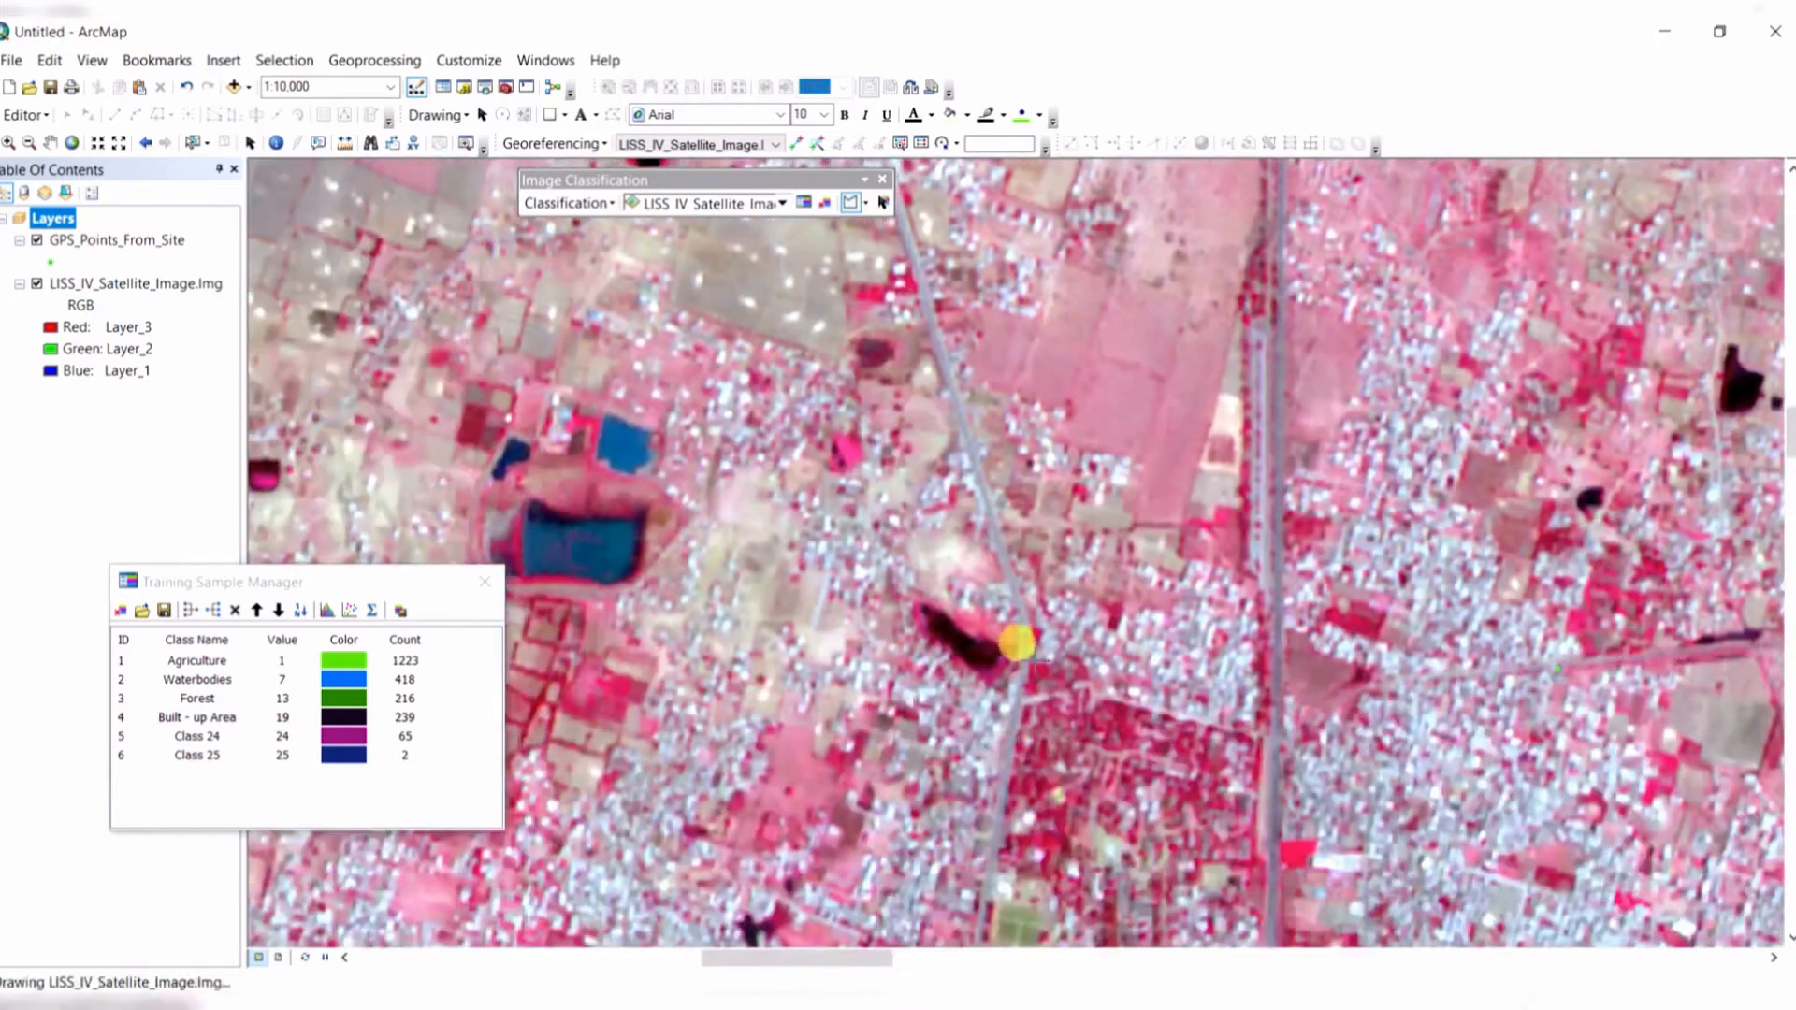
left_click_drag(1033, 658, 1110, 294)
left_click_drag(1157, 366, 1129, 618)
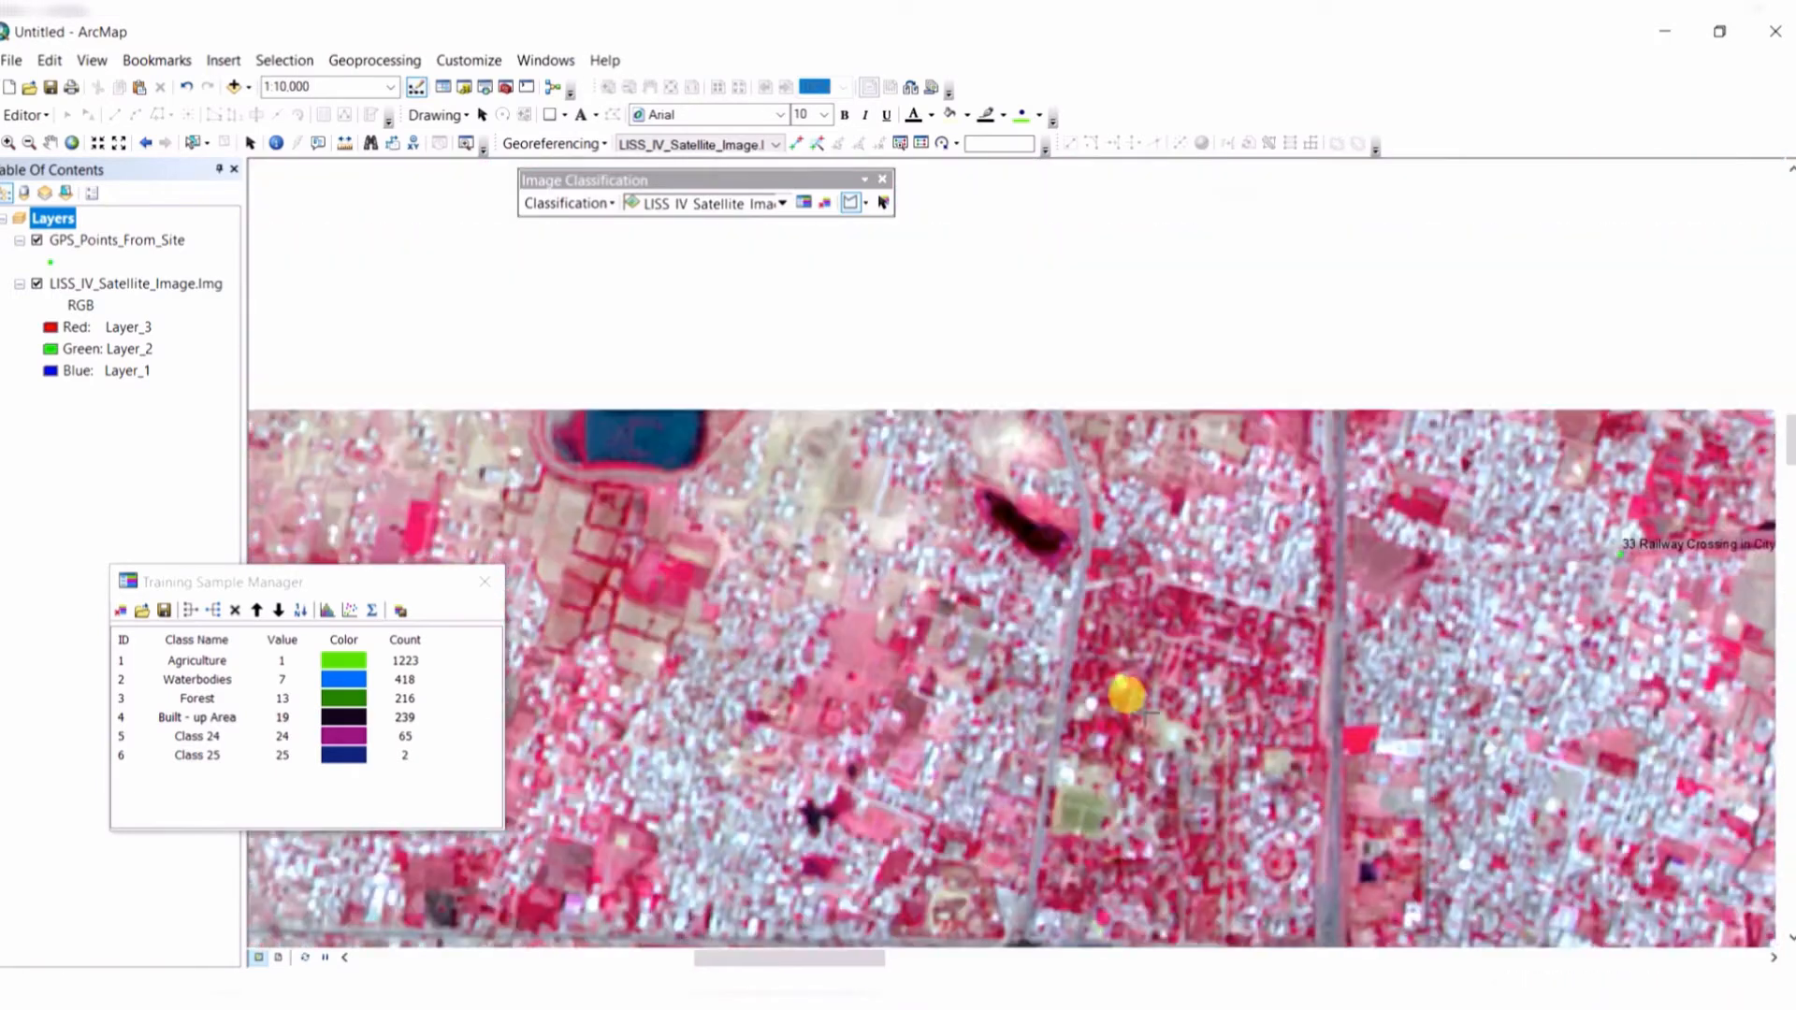
left_click_drag(999, 407, 1105, 665)
scroll(1123, 683, "down", 3)
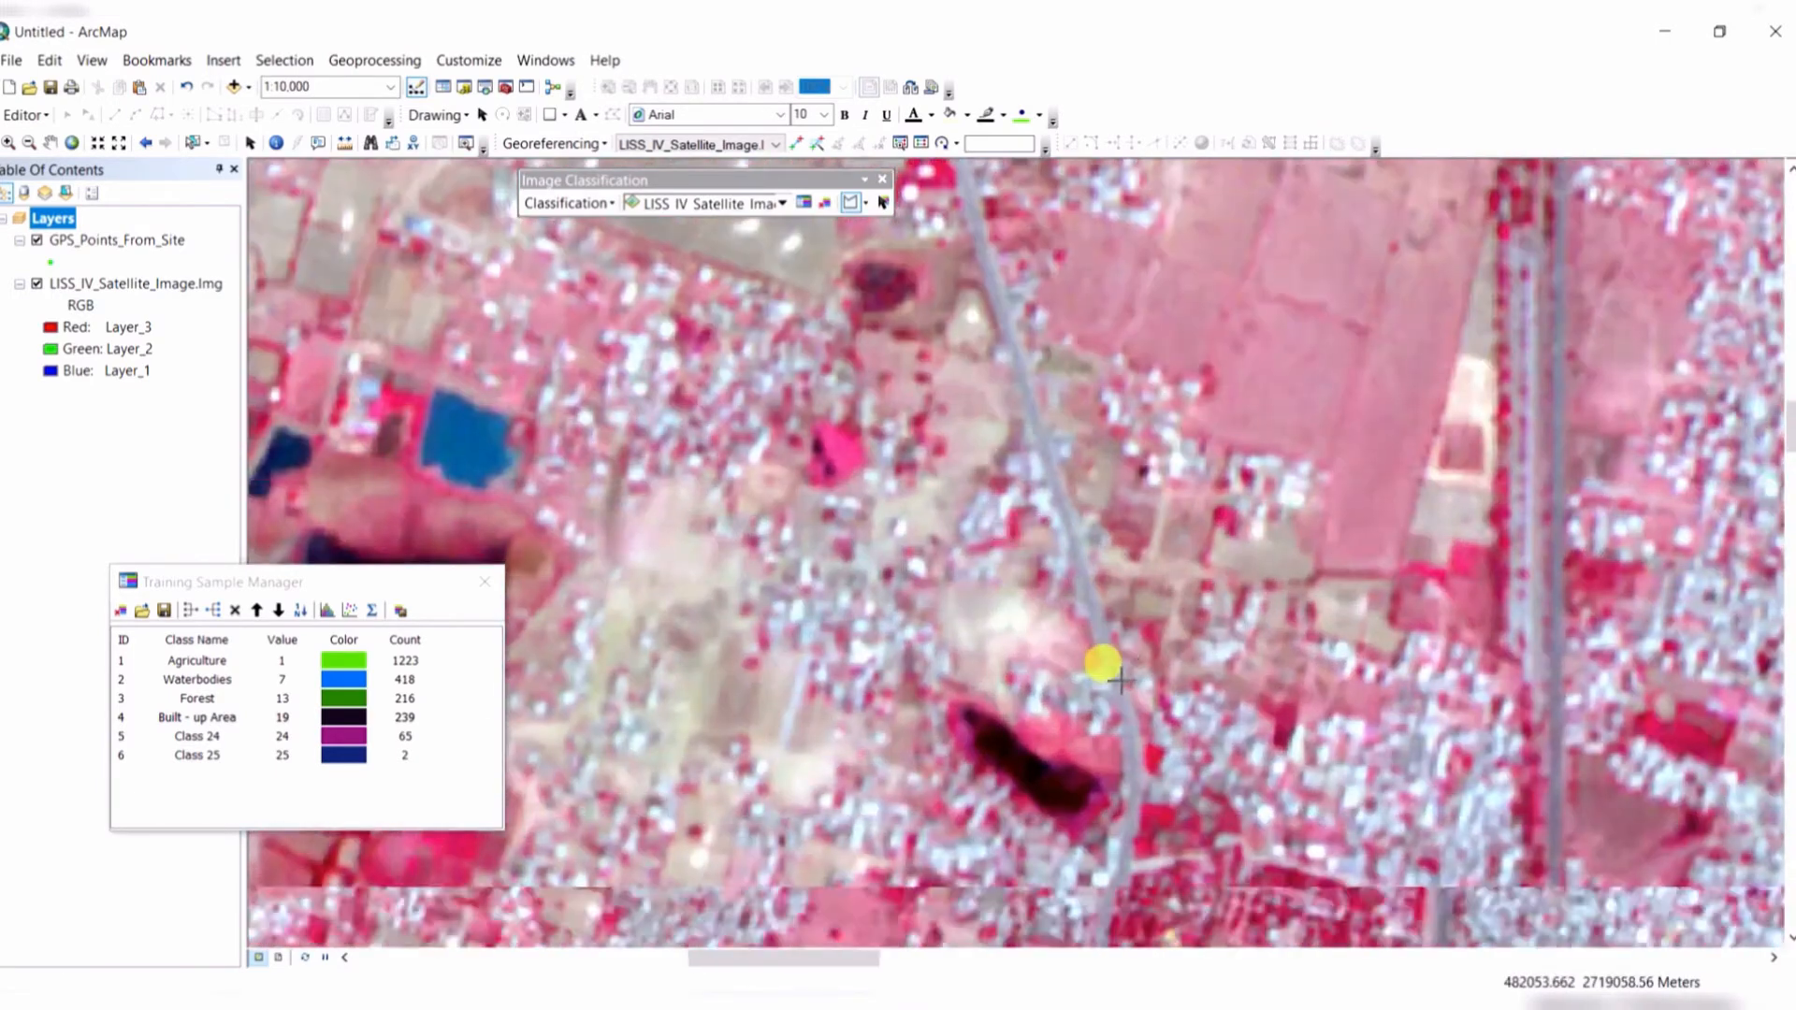
scroll(1109, 681, "down", 4)
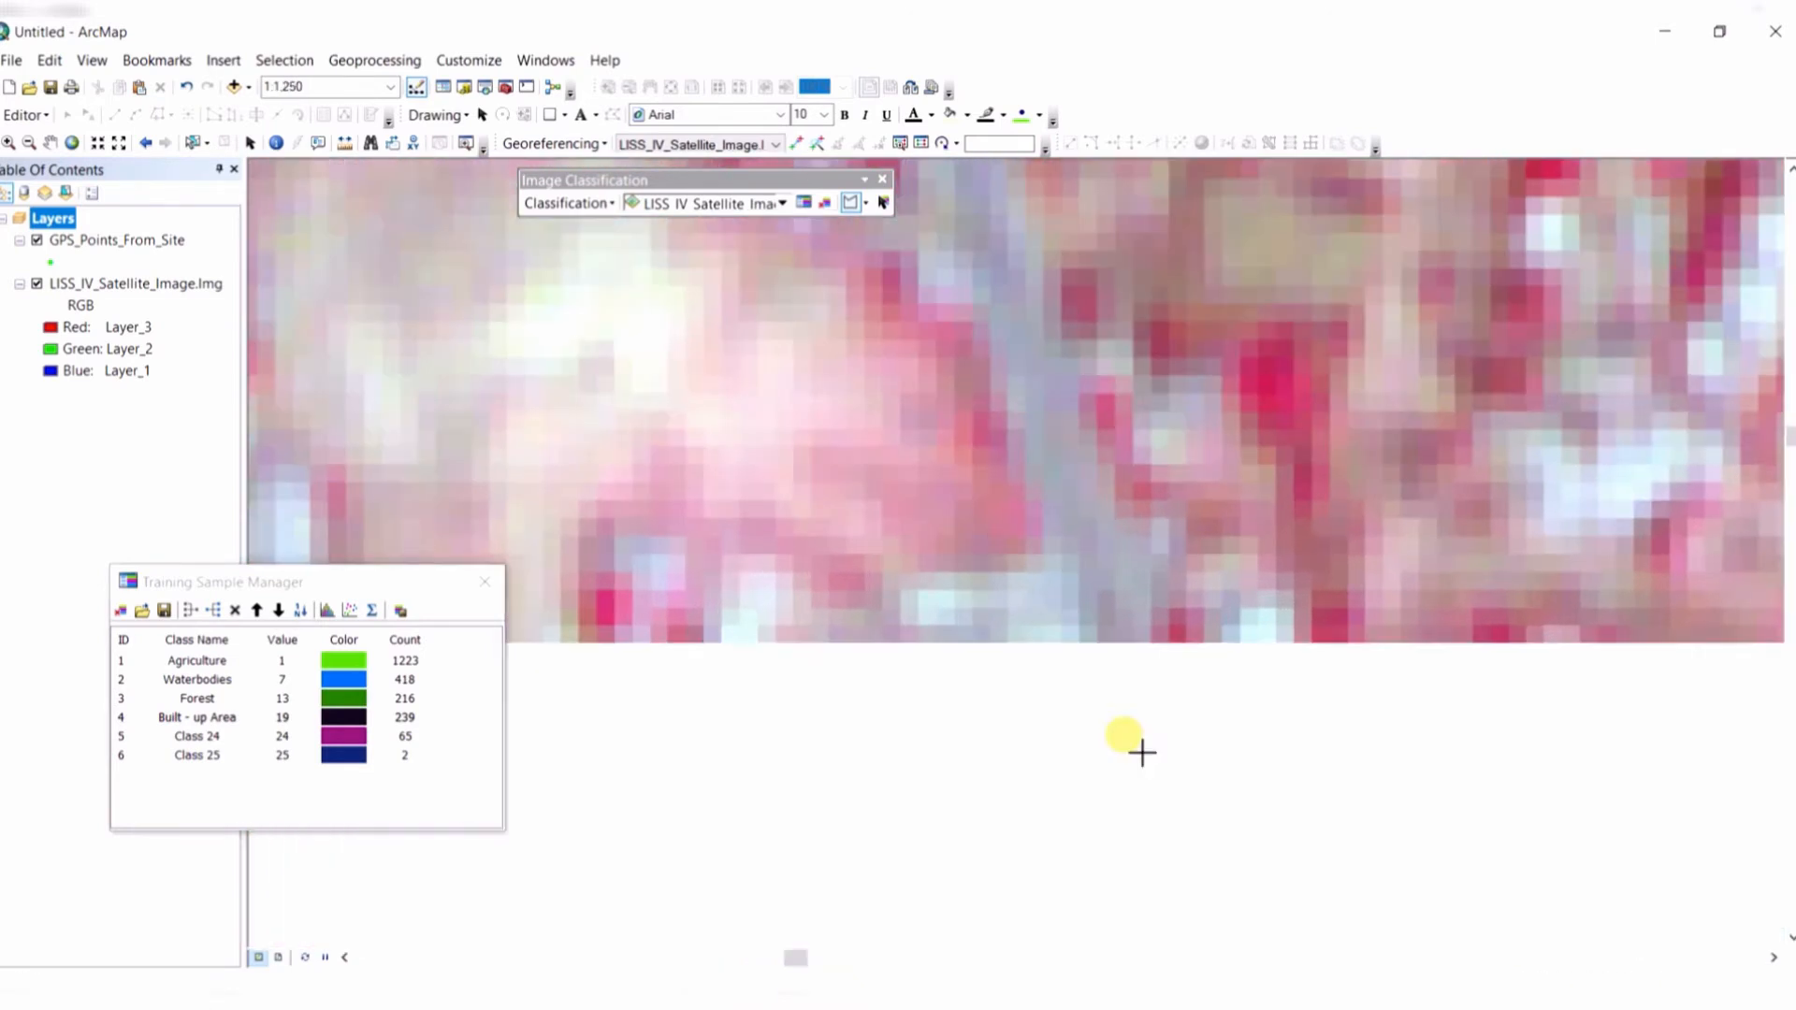
left_click_drag(1175, 821, 1164, 802)
Draw a narrow polygon training sample on the diagonal grey railway line north of the Talab point, just northeast of its bright white stretch.
scroll(1170, 753, "up", 5)
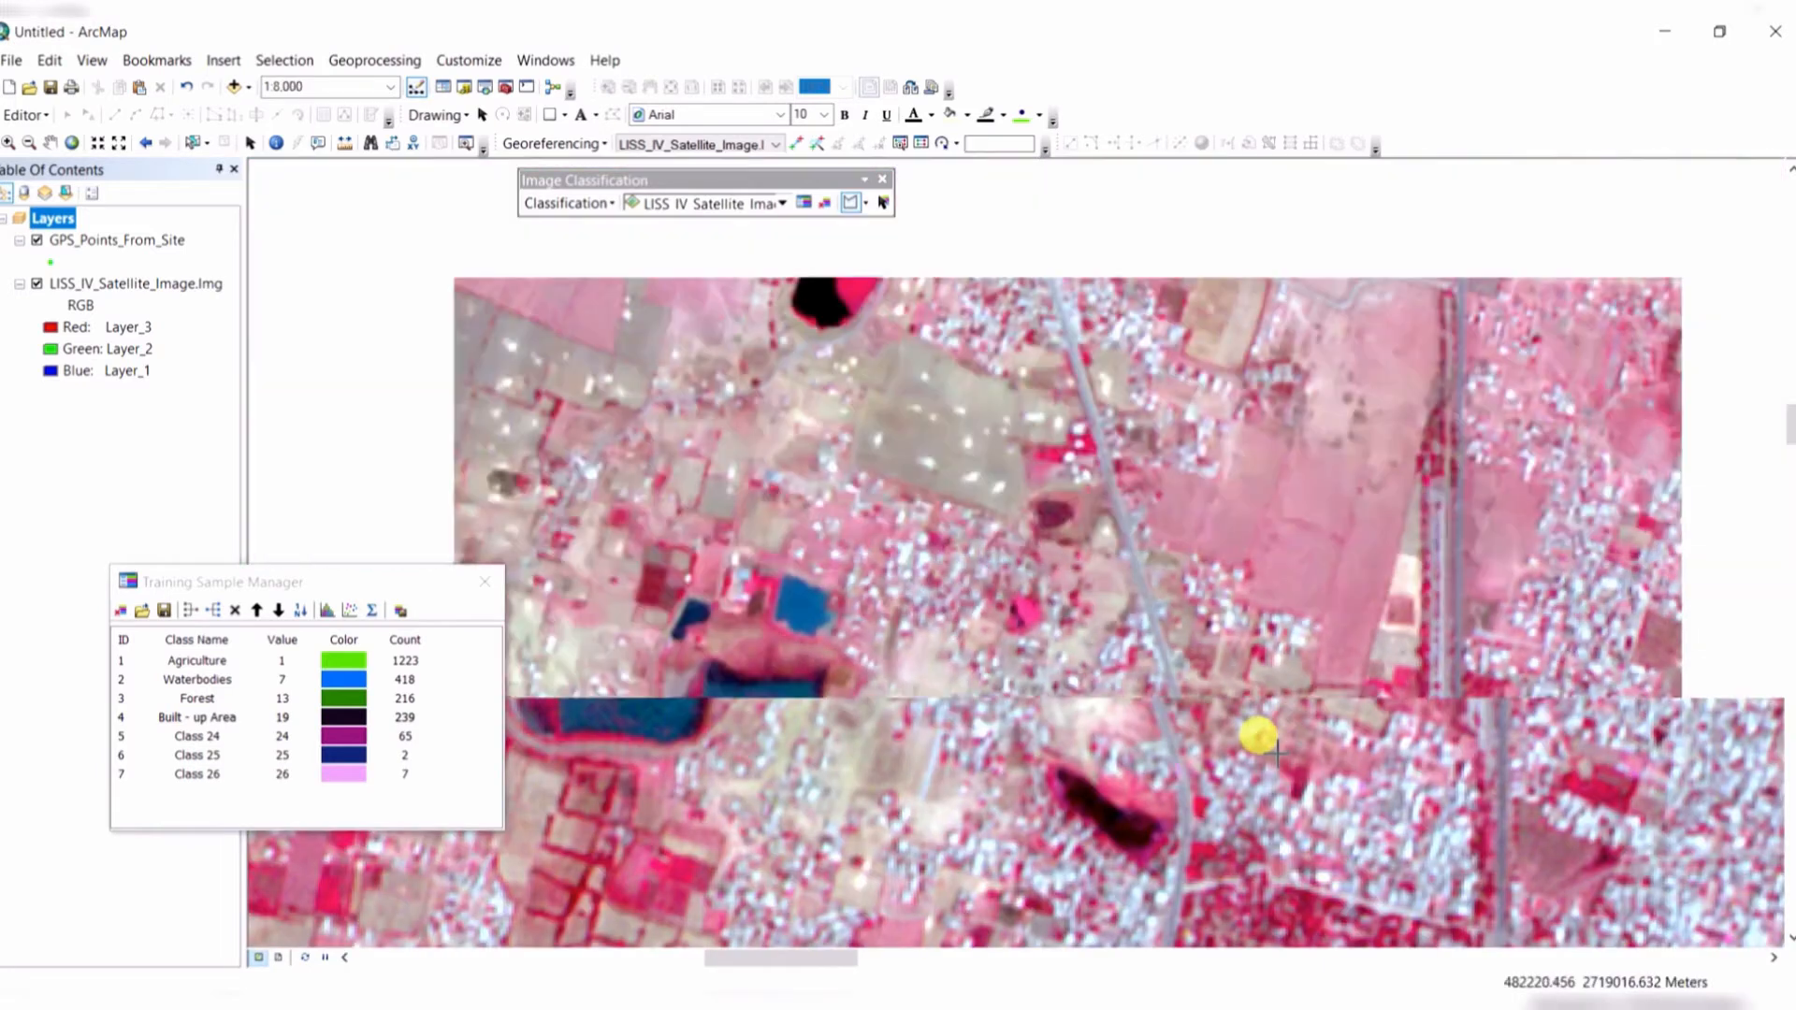
scroll(1258, 748, "up", 5)
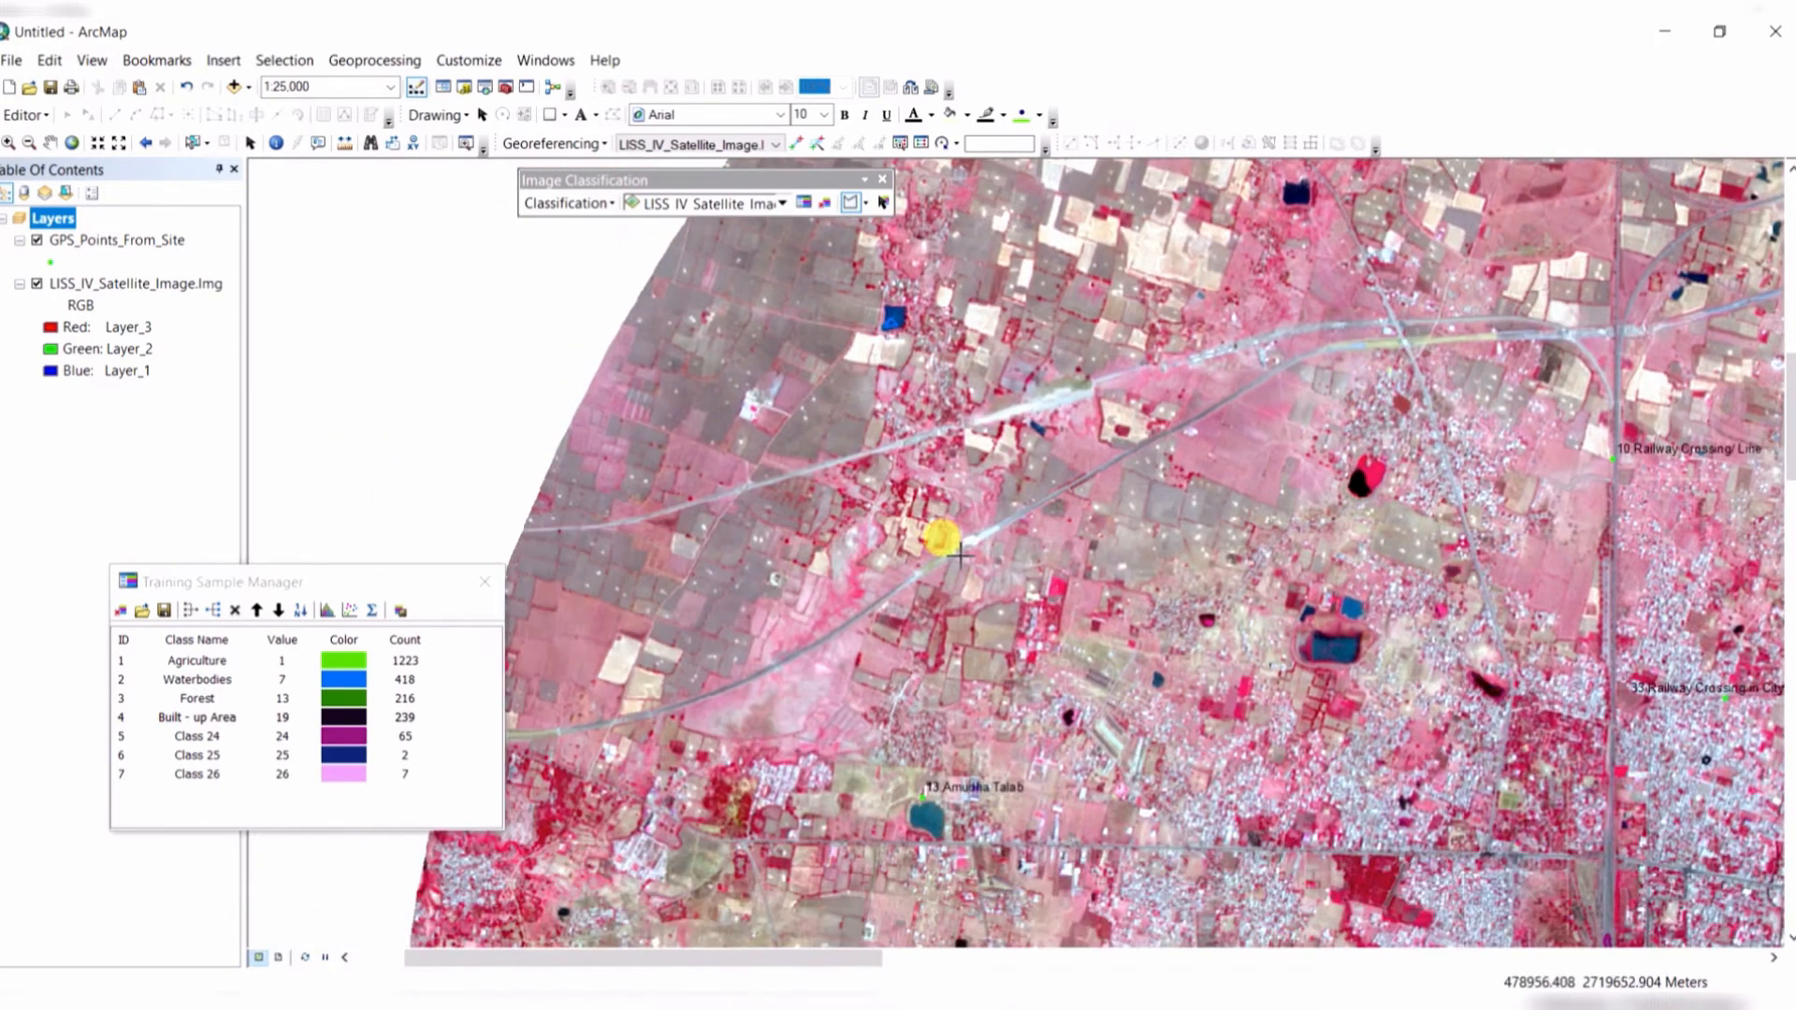
scroll(1019, 529, "down", 3)
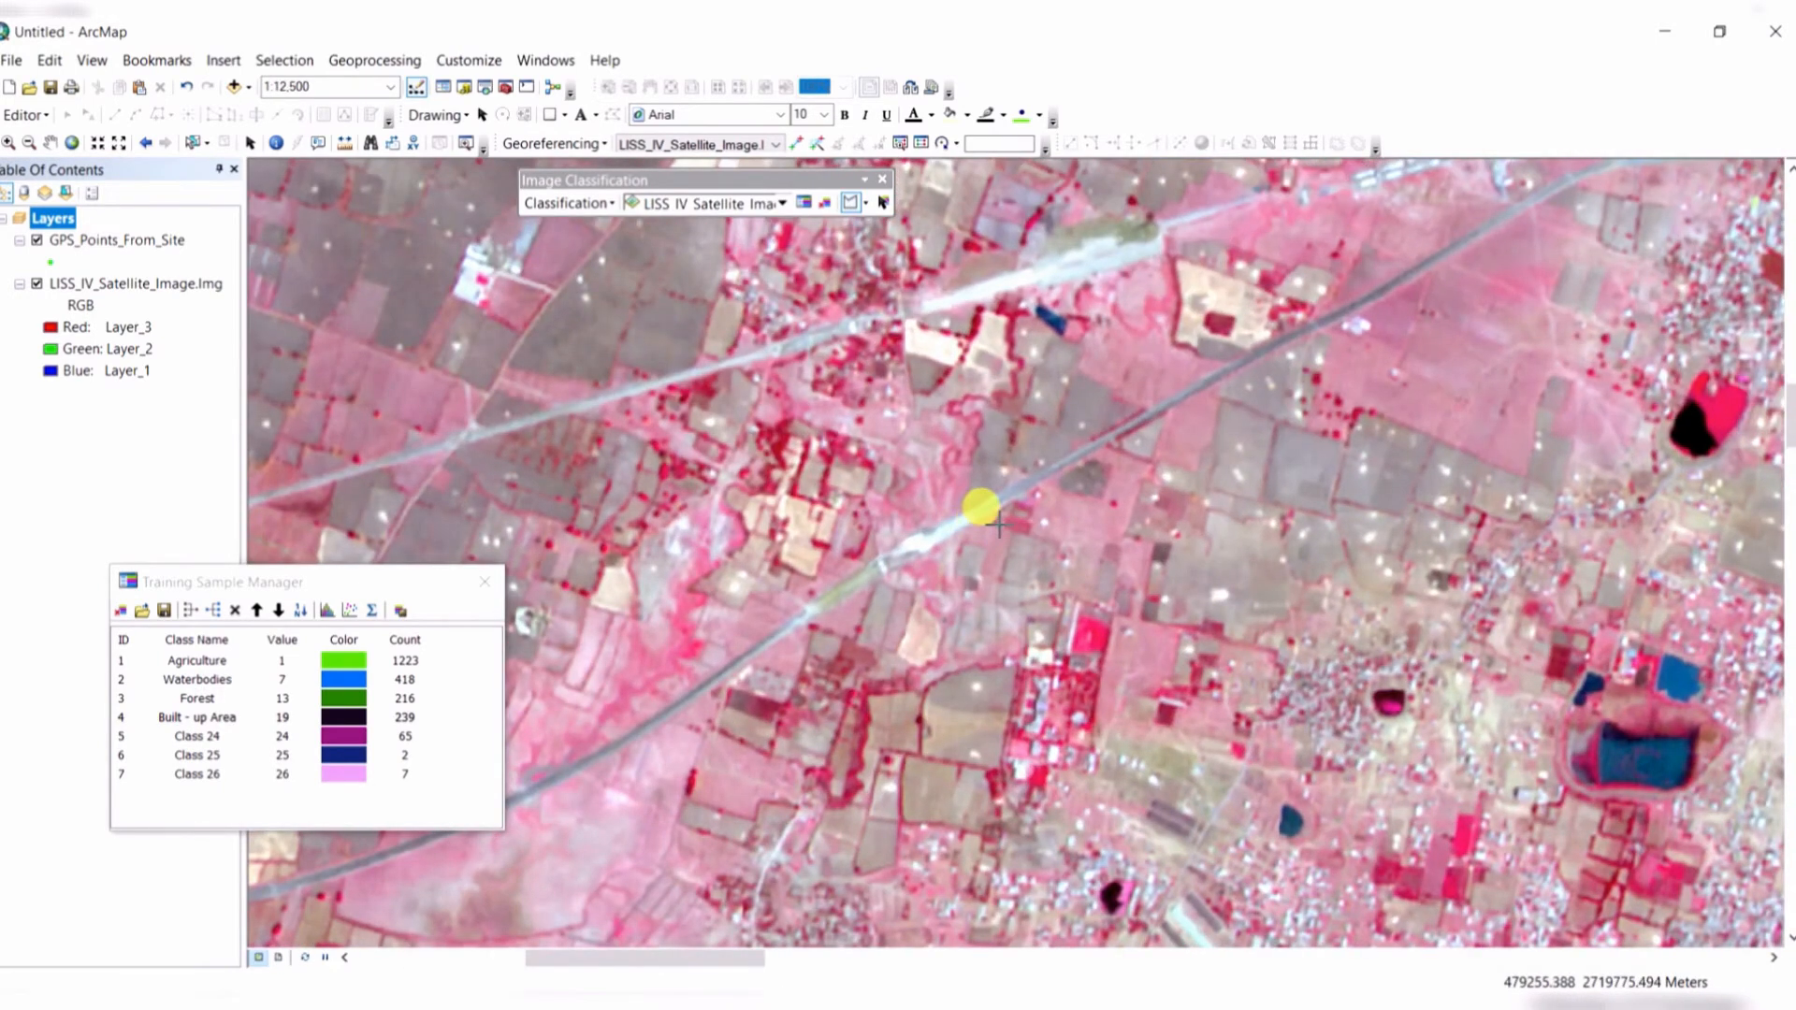
scroll(1018, 468, "down", 3)
scroll(1026, 465, "down", 3)
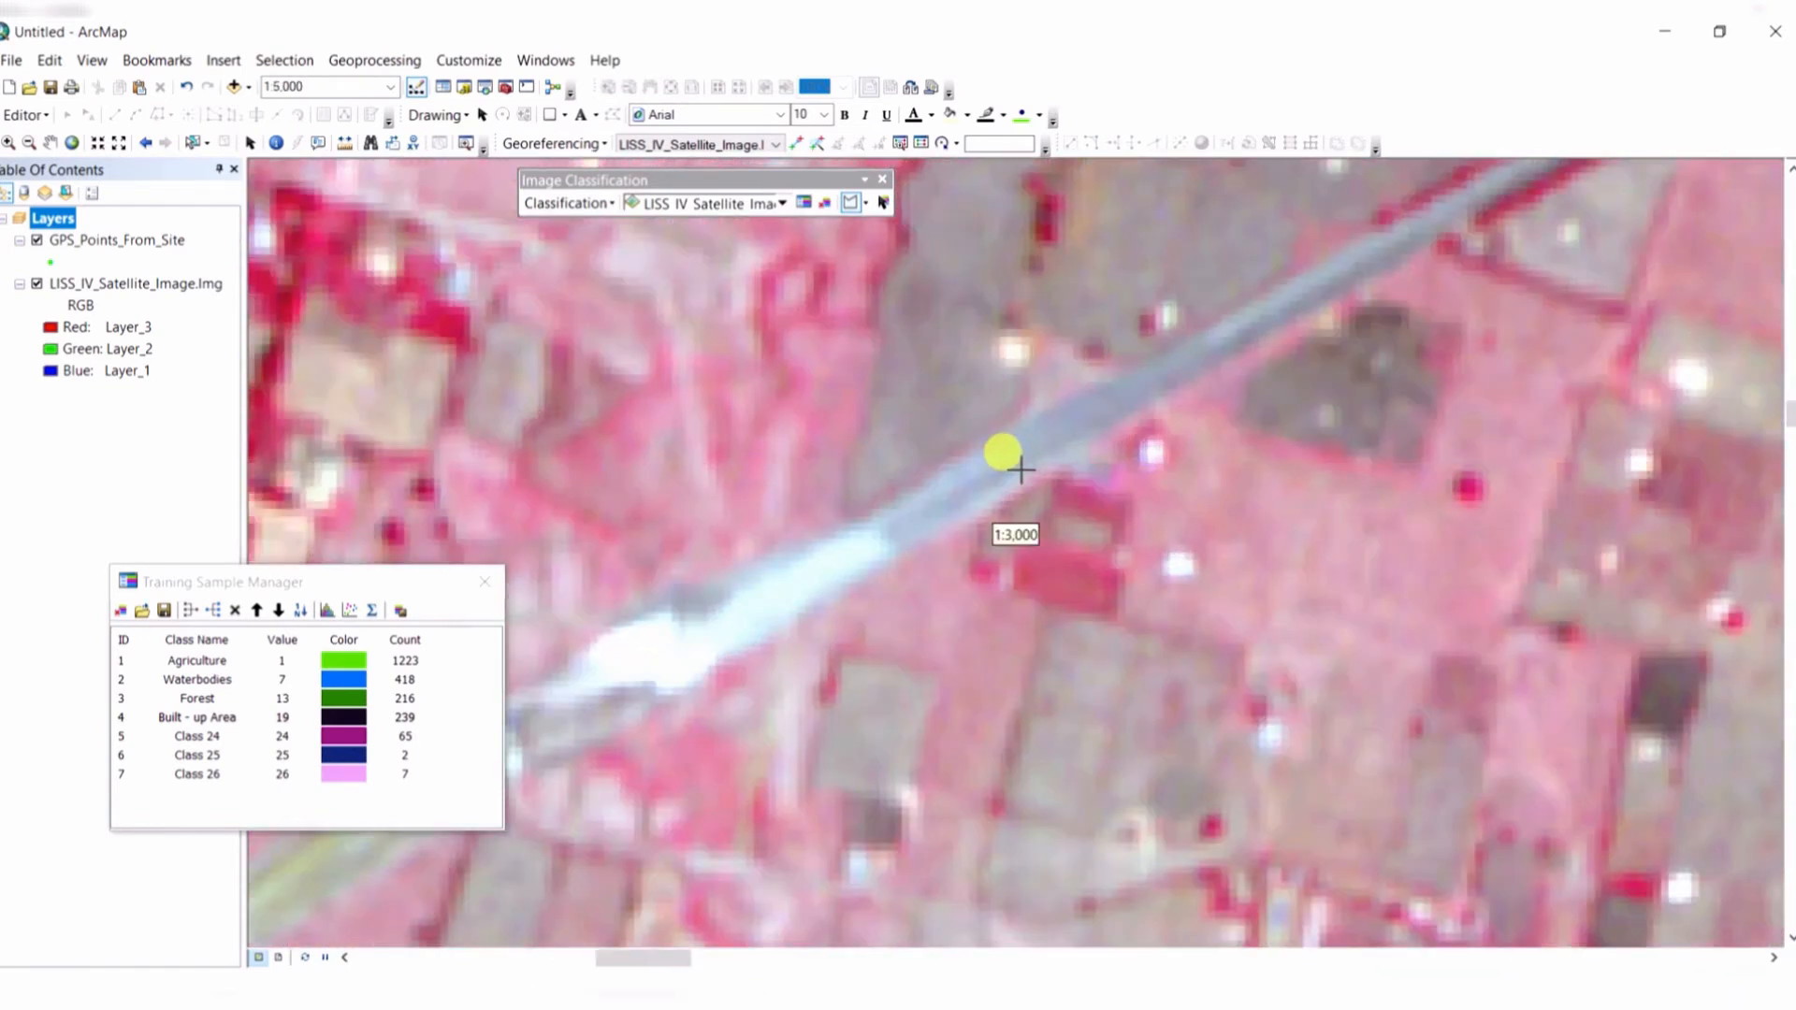
left_click(1091, 418)
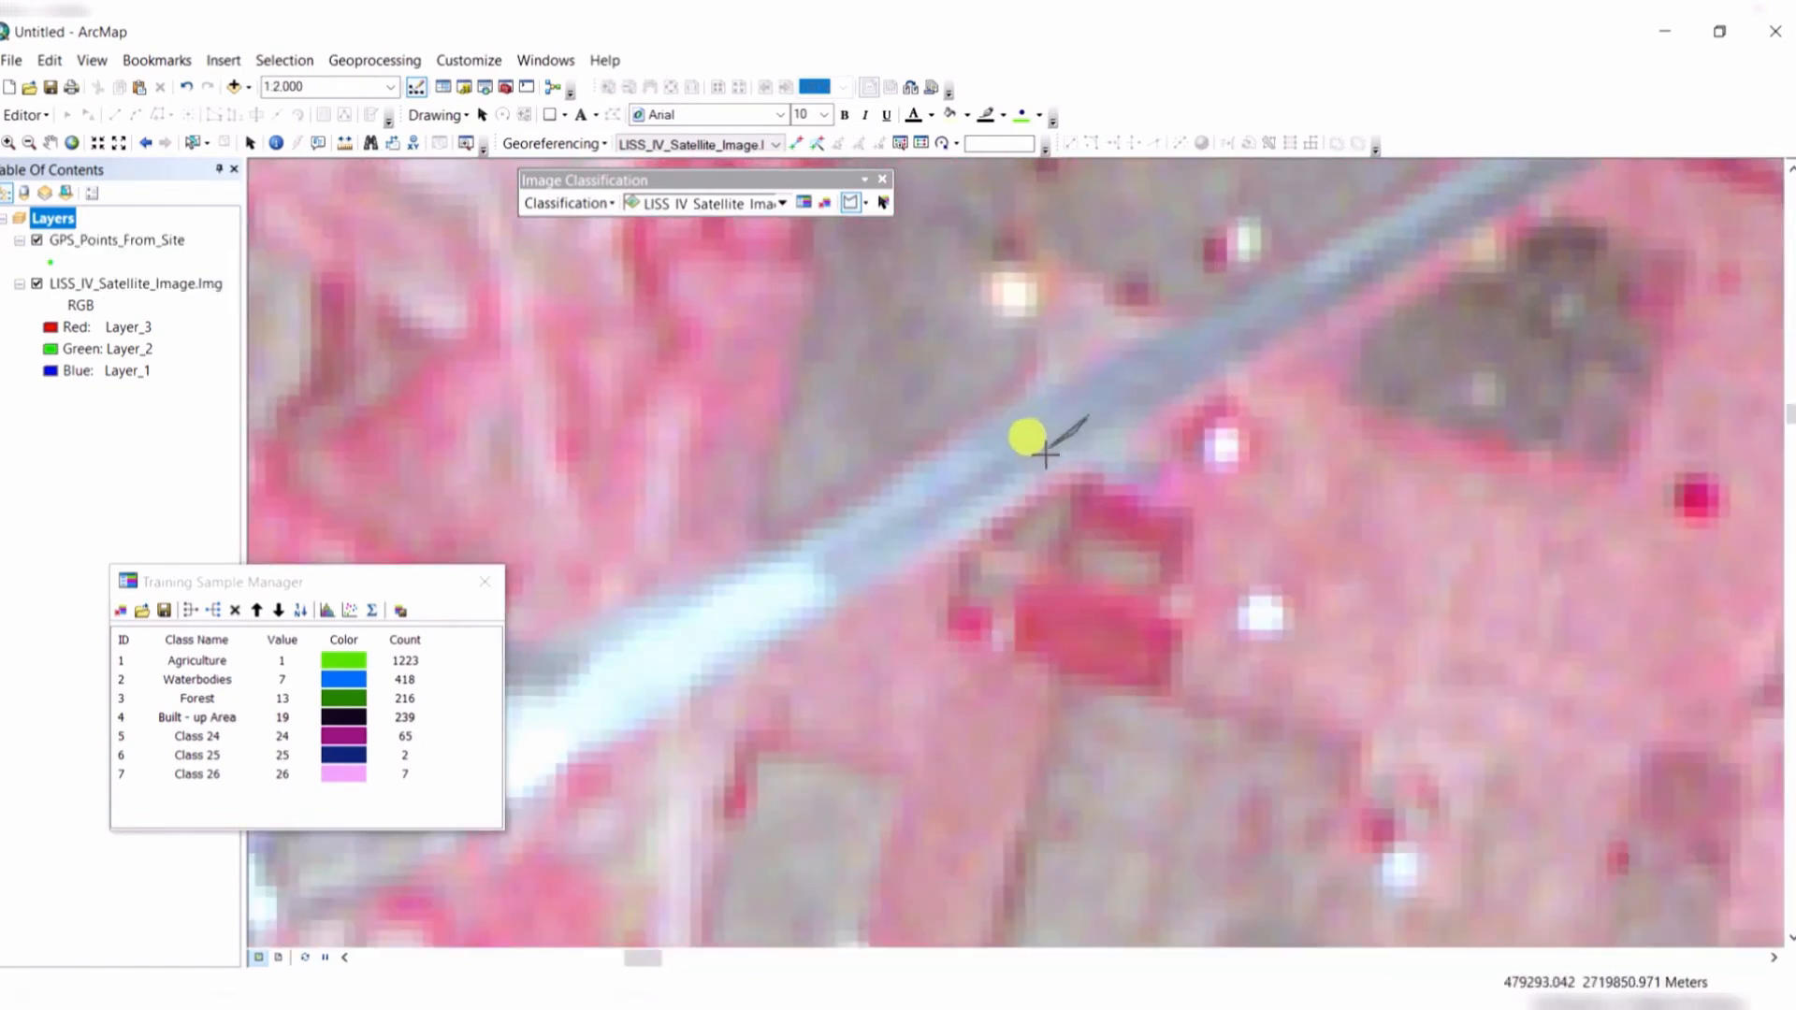
left_click(990, 461)
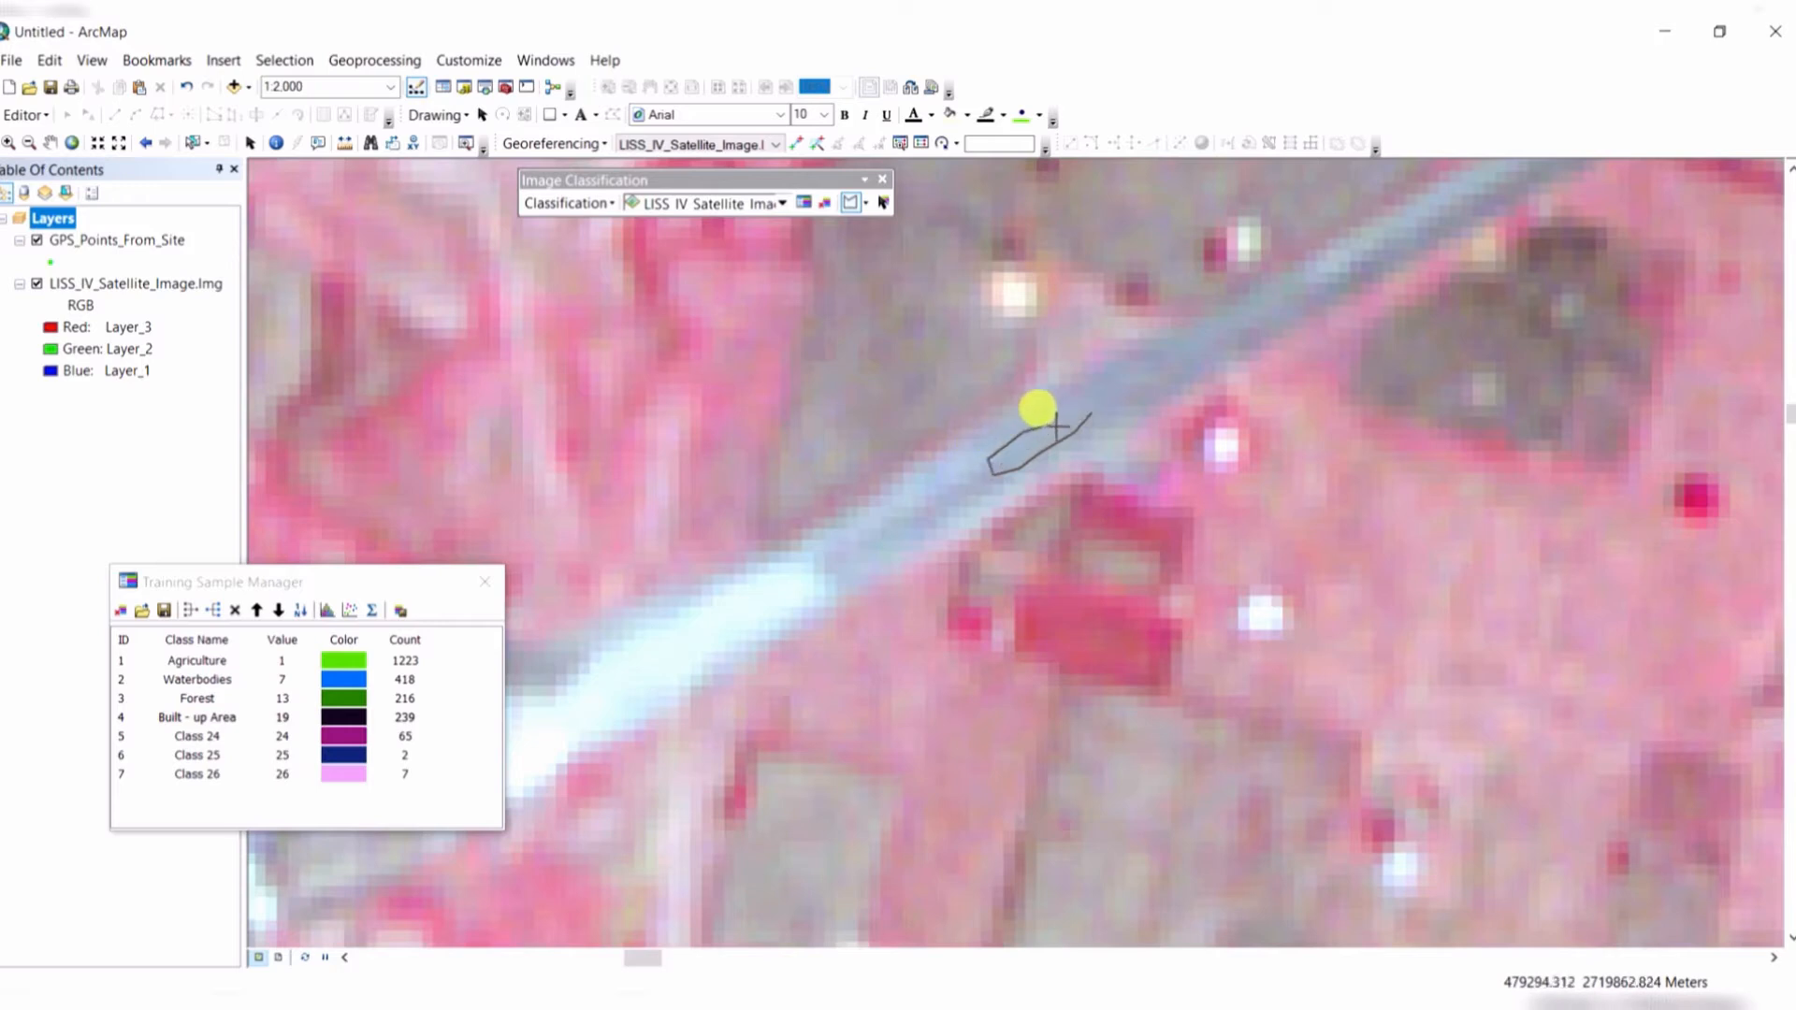
double_click(1094, 404)
Draw a narrow polygon training sample on the dark grey stretch of the eastern railway line, southeast of its crossing with the looping road.
scroll(1139, 521, "up", 3)
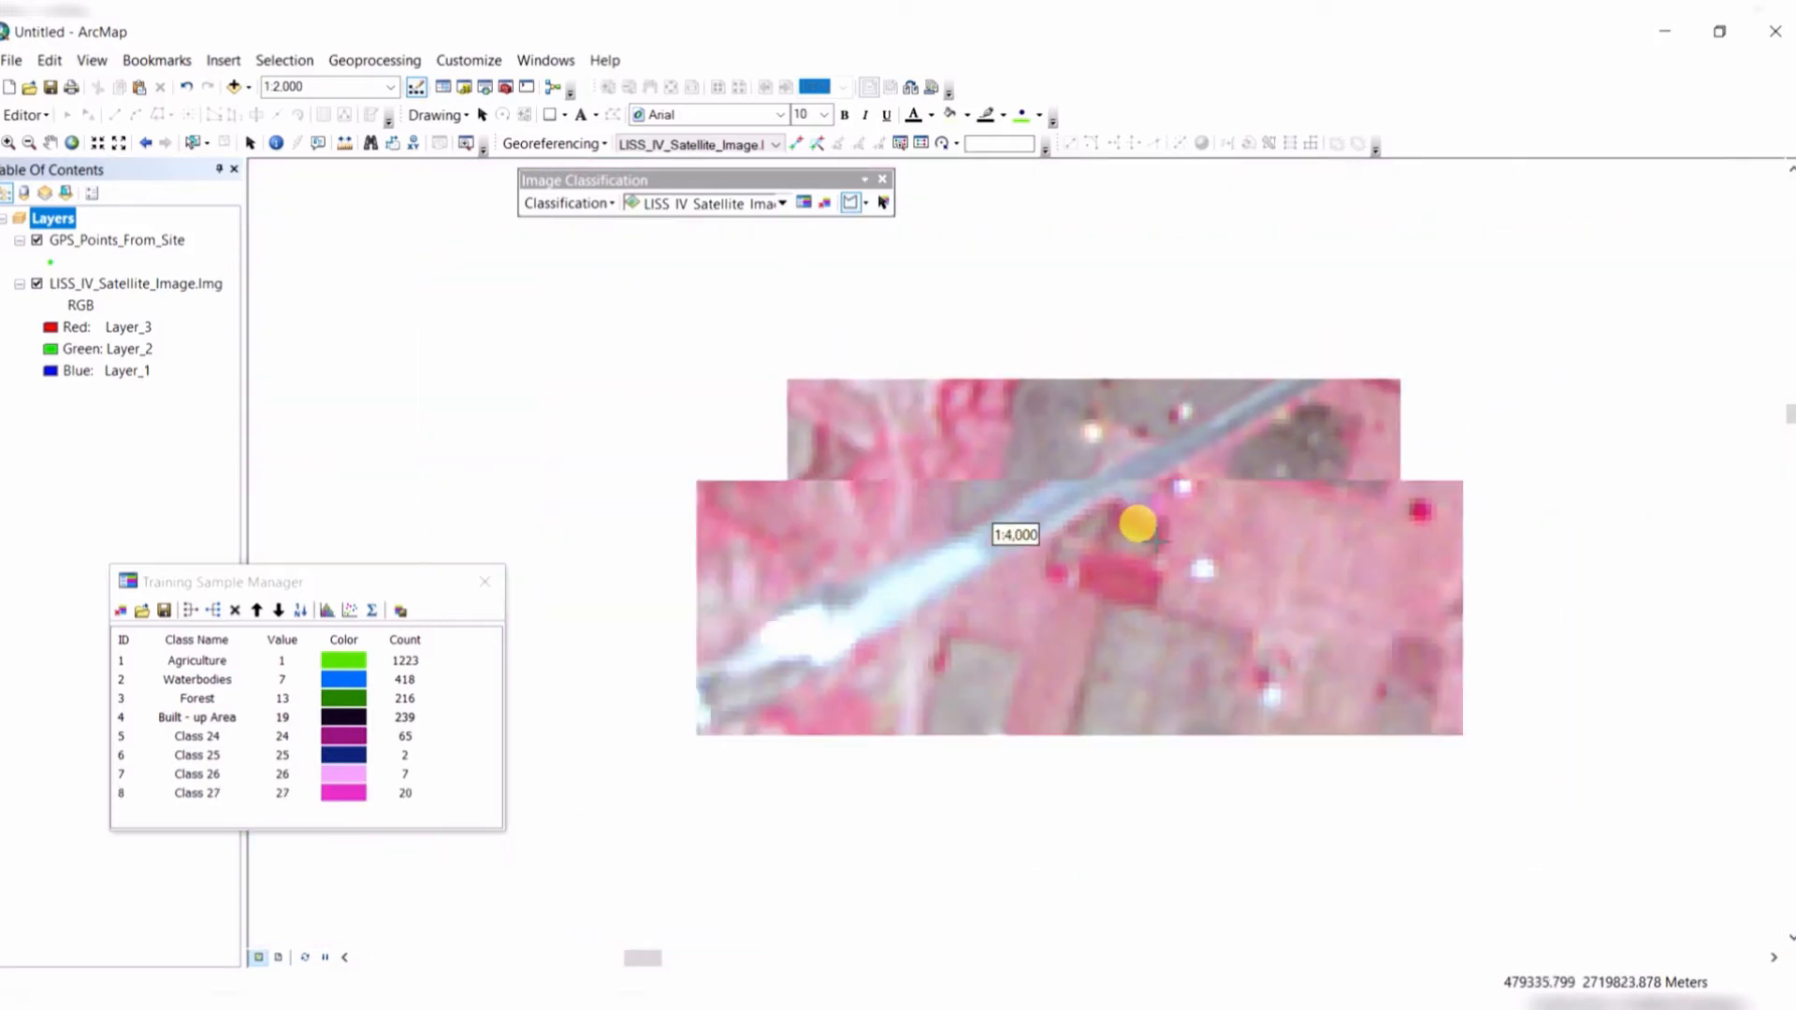
scroll(1253, 599, "up", 3)
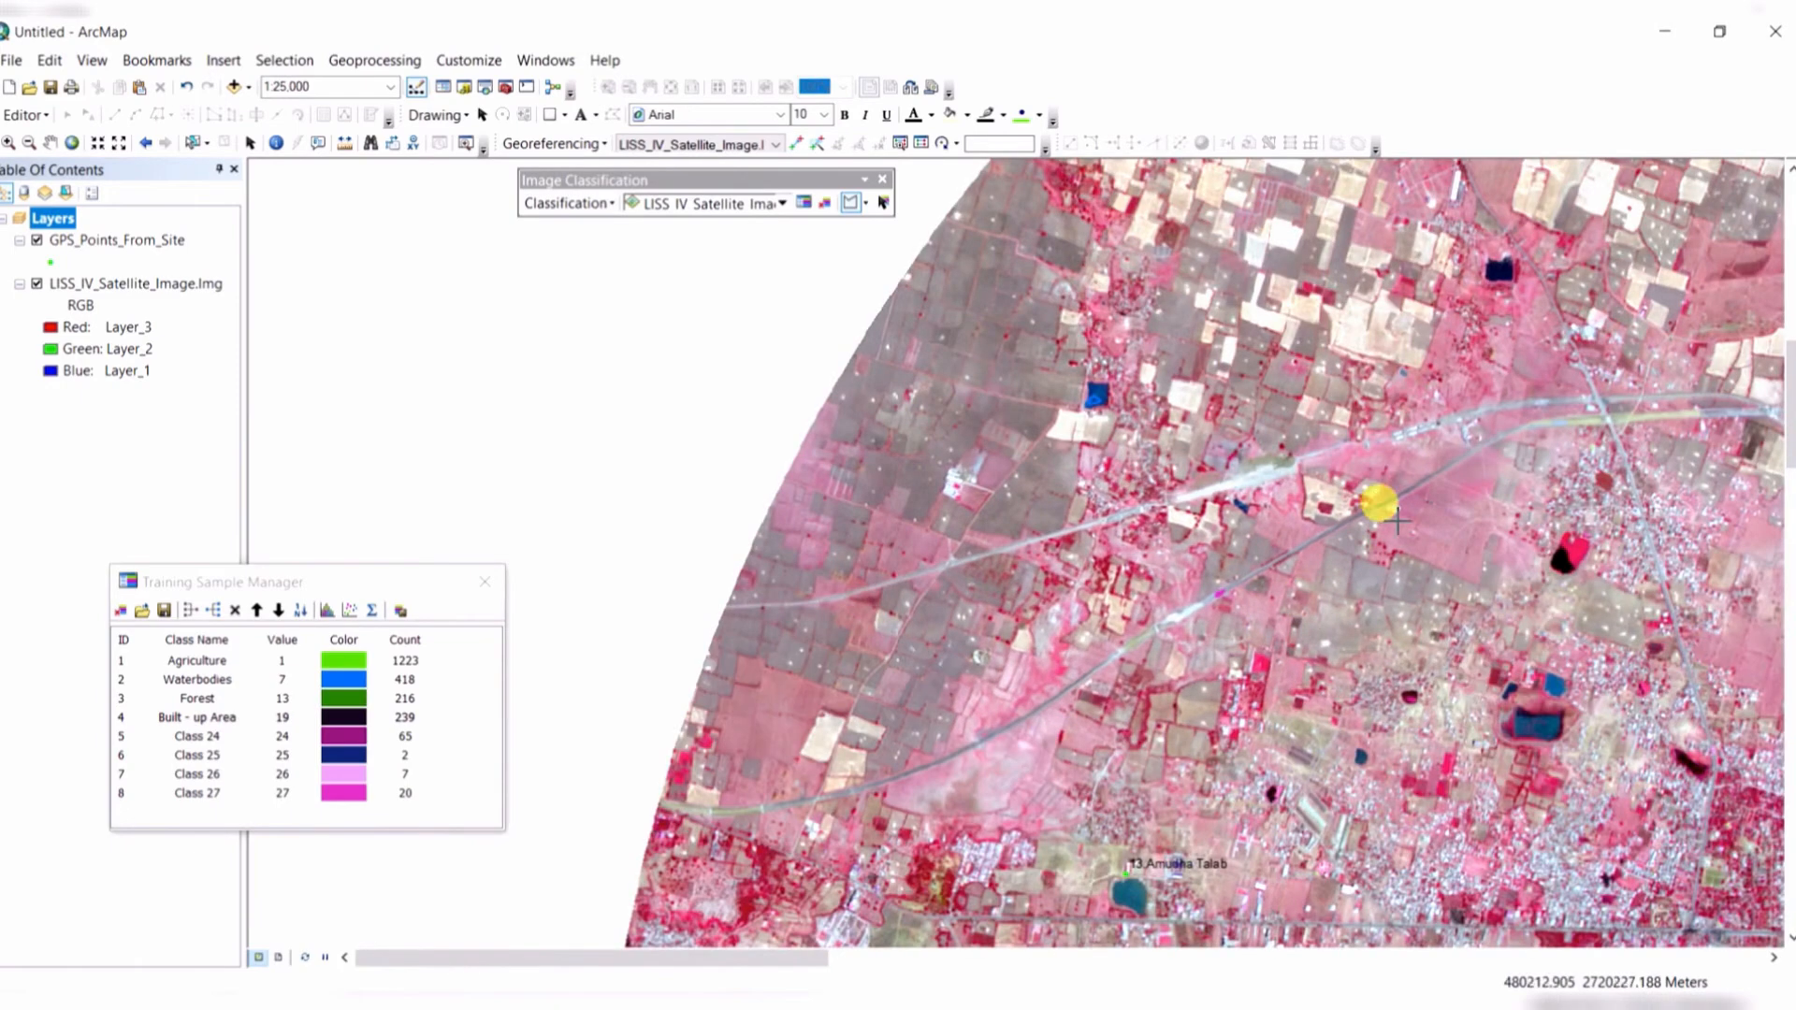
left_click_drag(1487, 474, 748, 529)
left_click_drag(1520, 437, 749, 505)
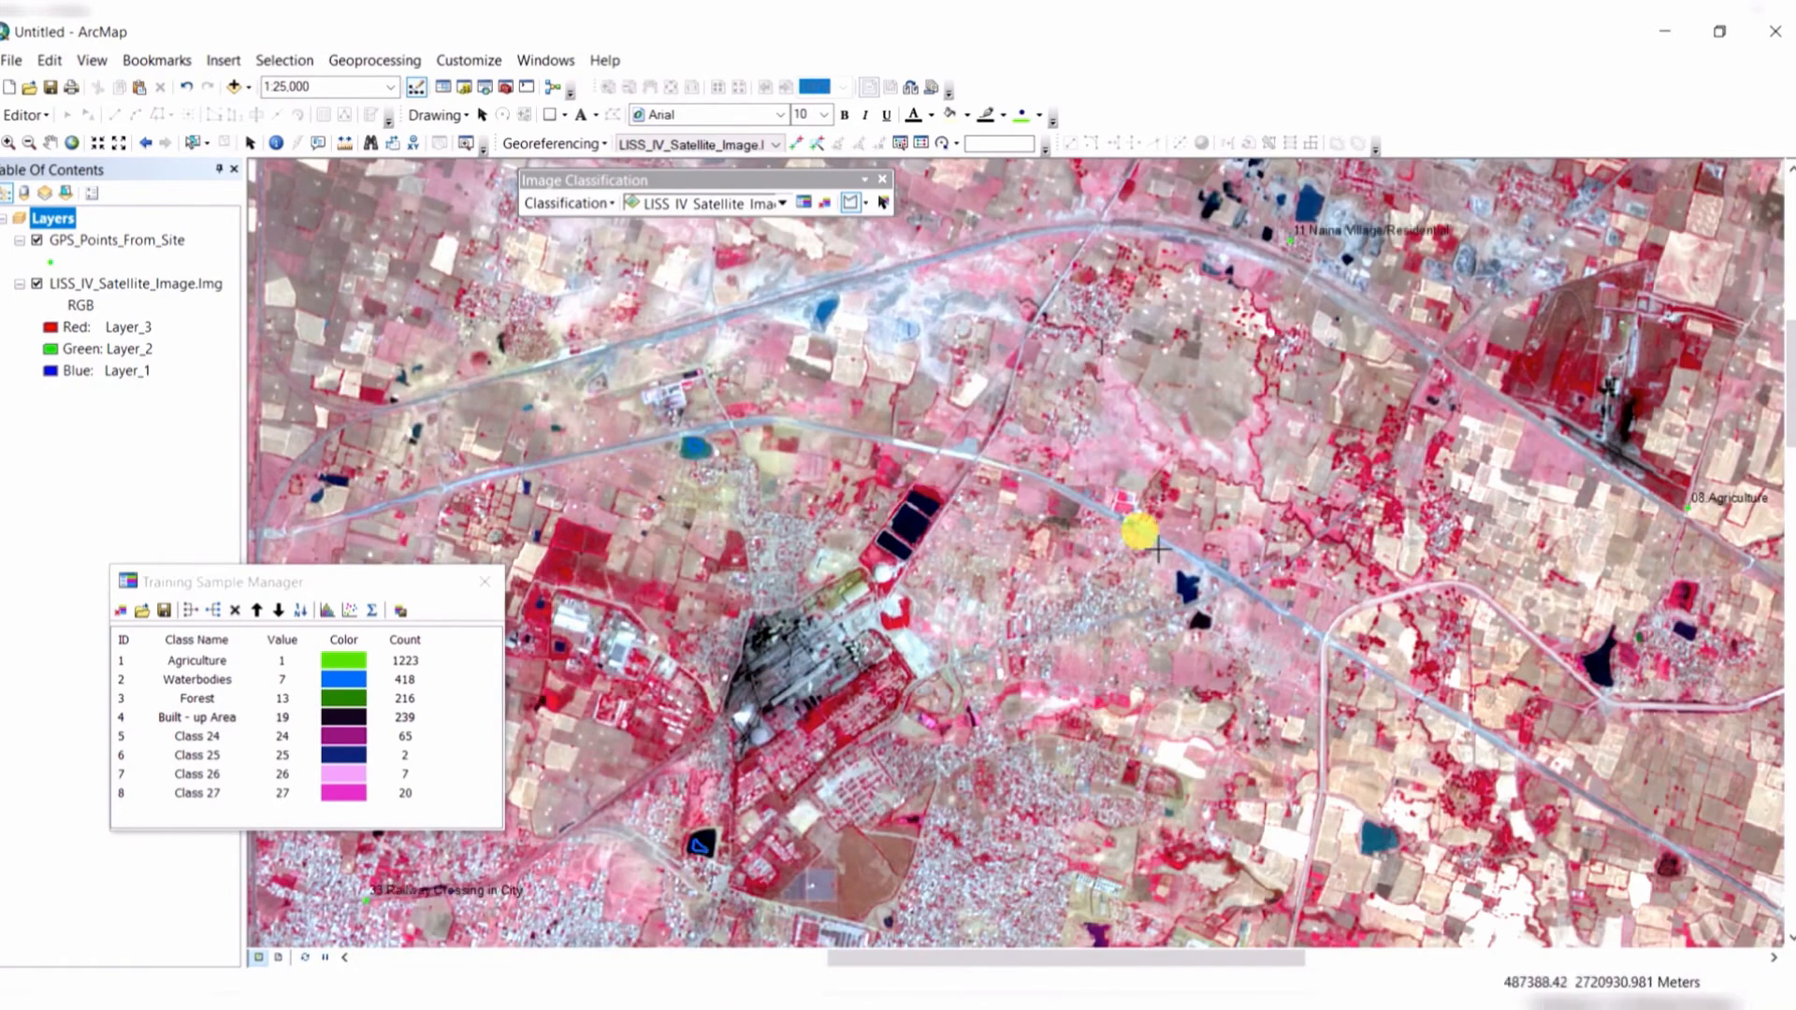
left_click_drag(1205, 608, 982, 440)
scroll(1205, 550, "down", 4)
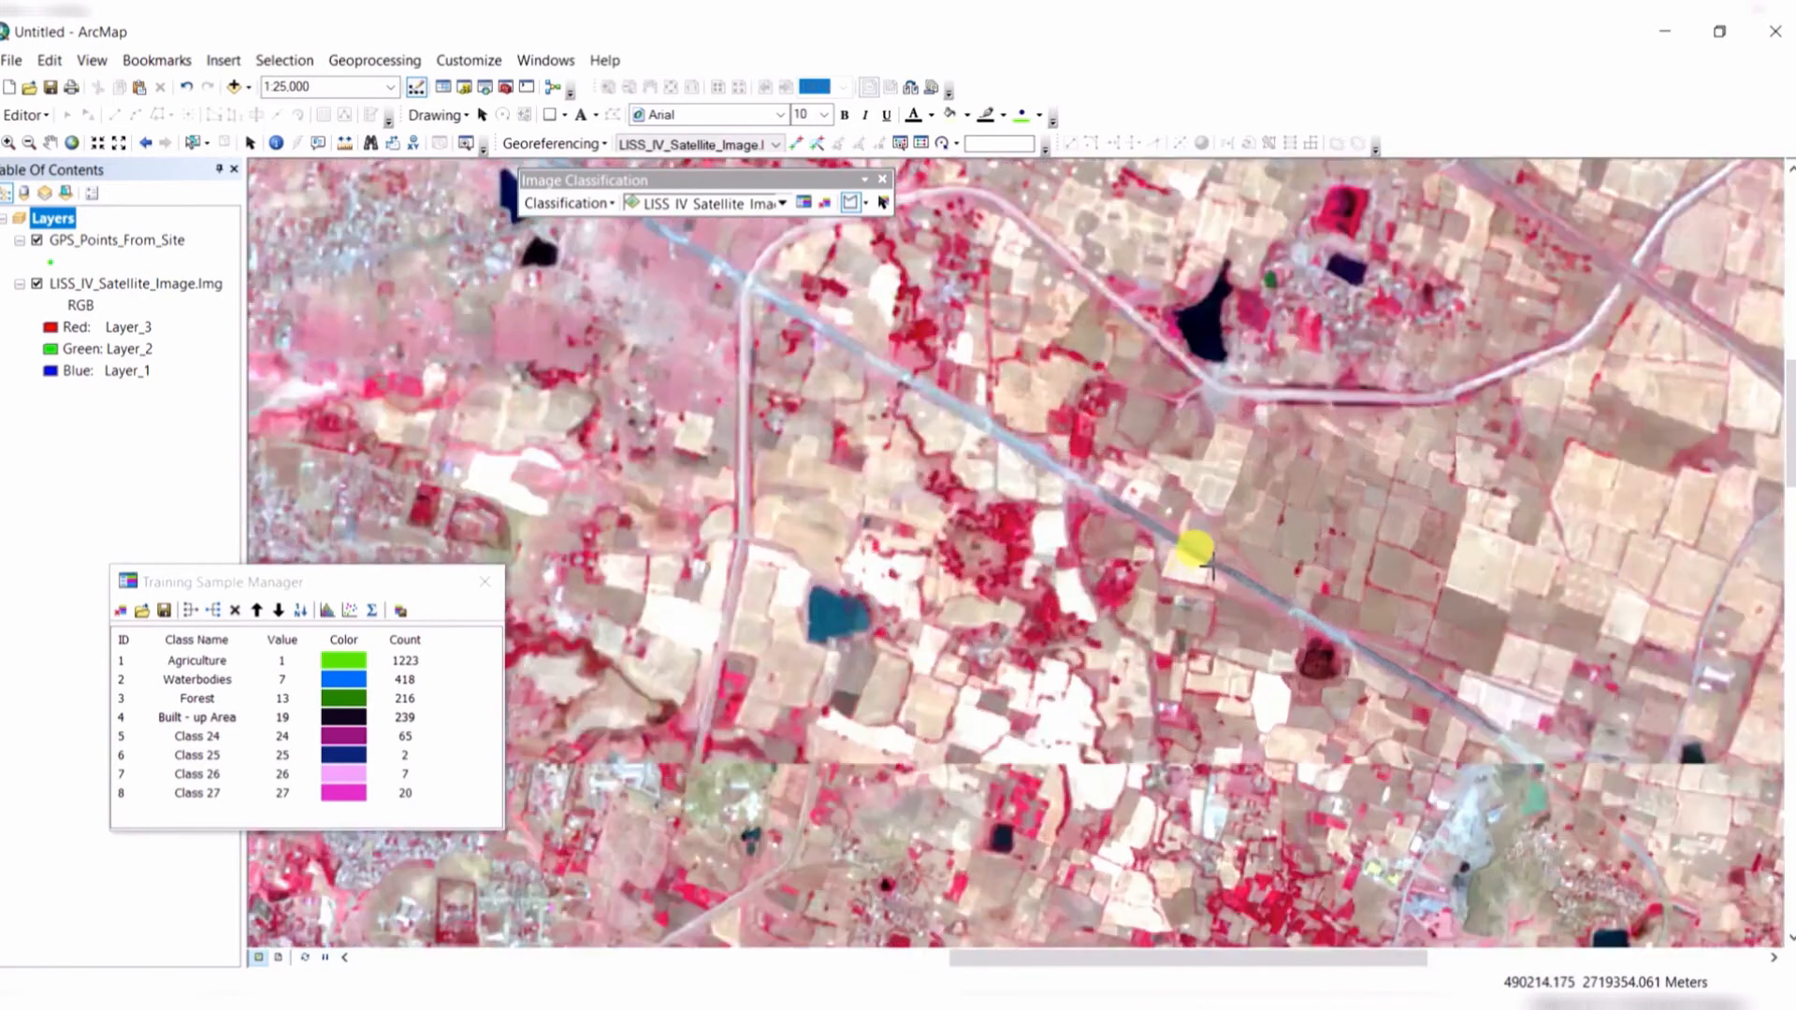
scroll(1192, 535, "down", 2)
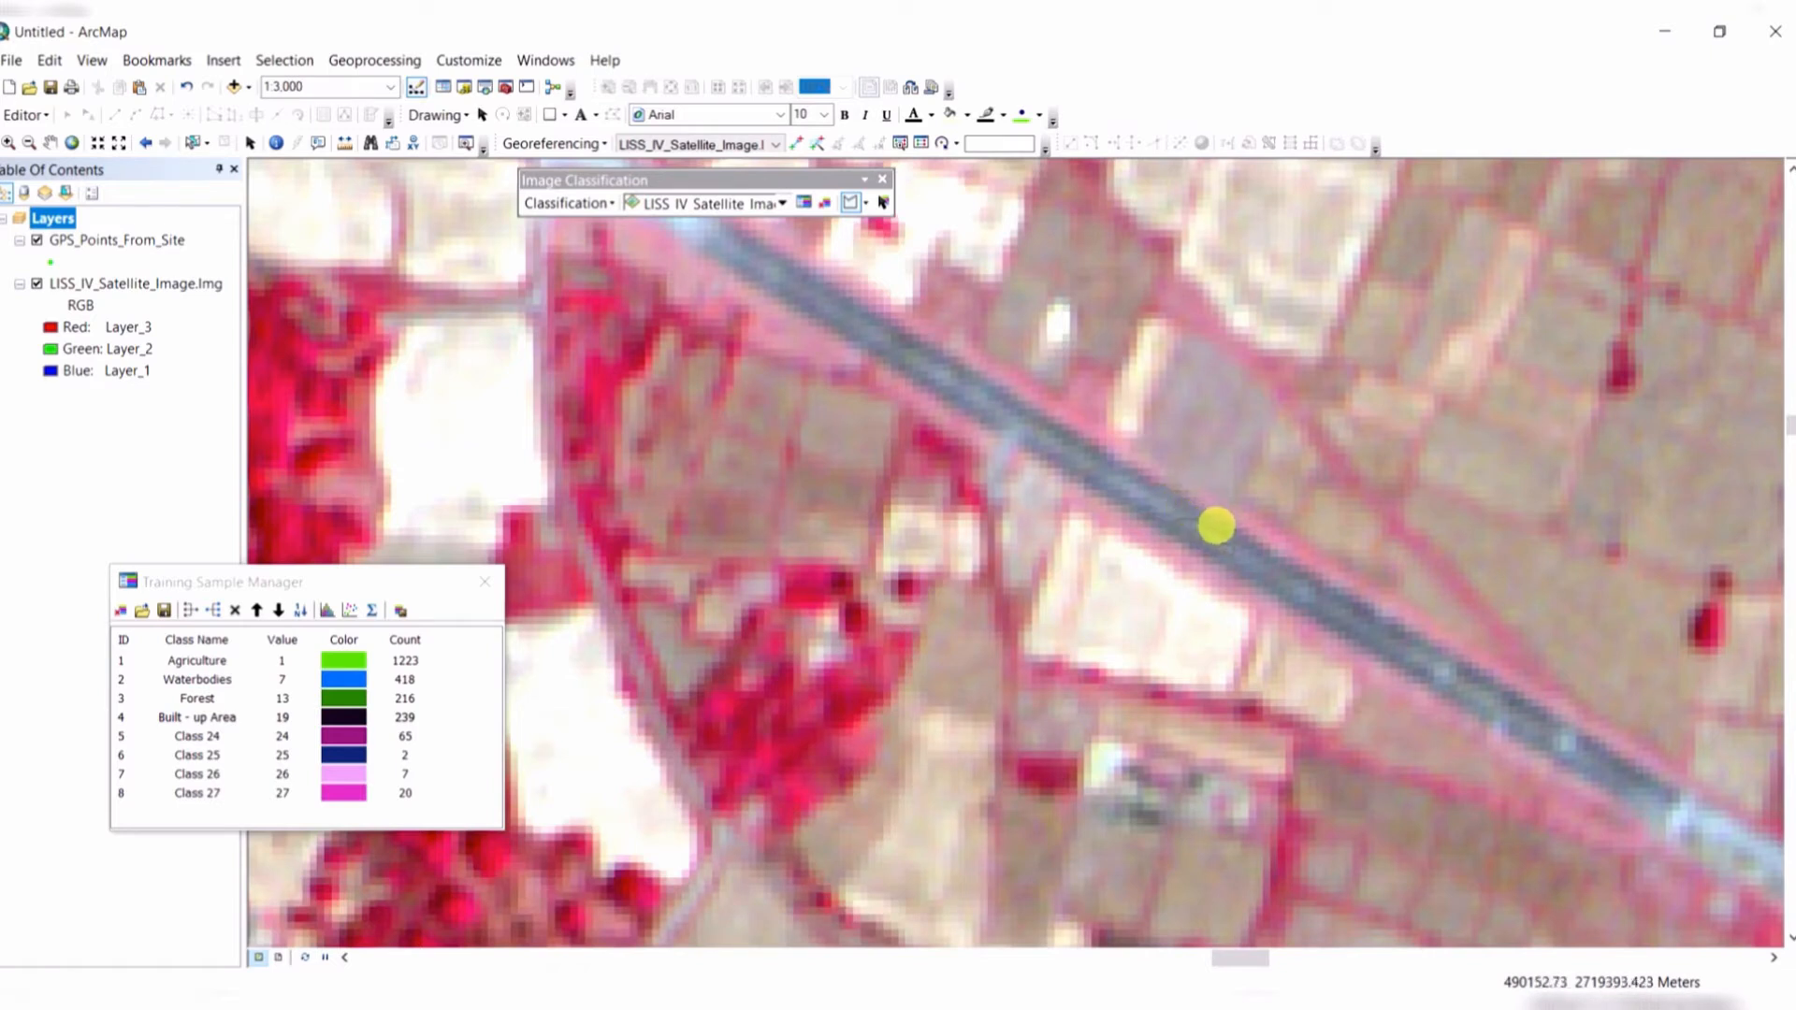
Draw a thin polygon training sample on the pale line southeast of the 08 Agriculture point, past the road junction.
scroll(1277, 612, "up", 2)
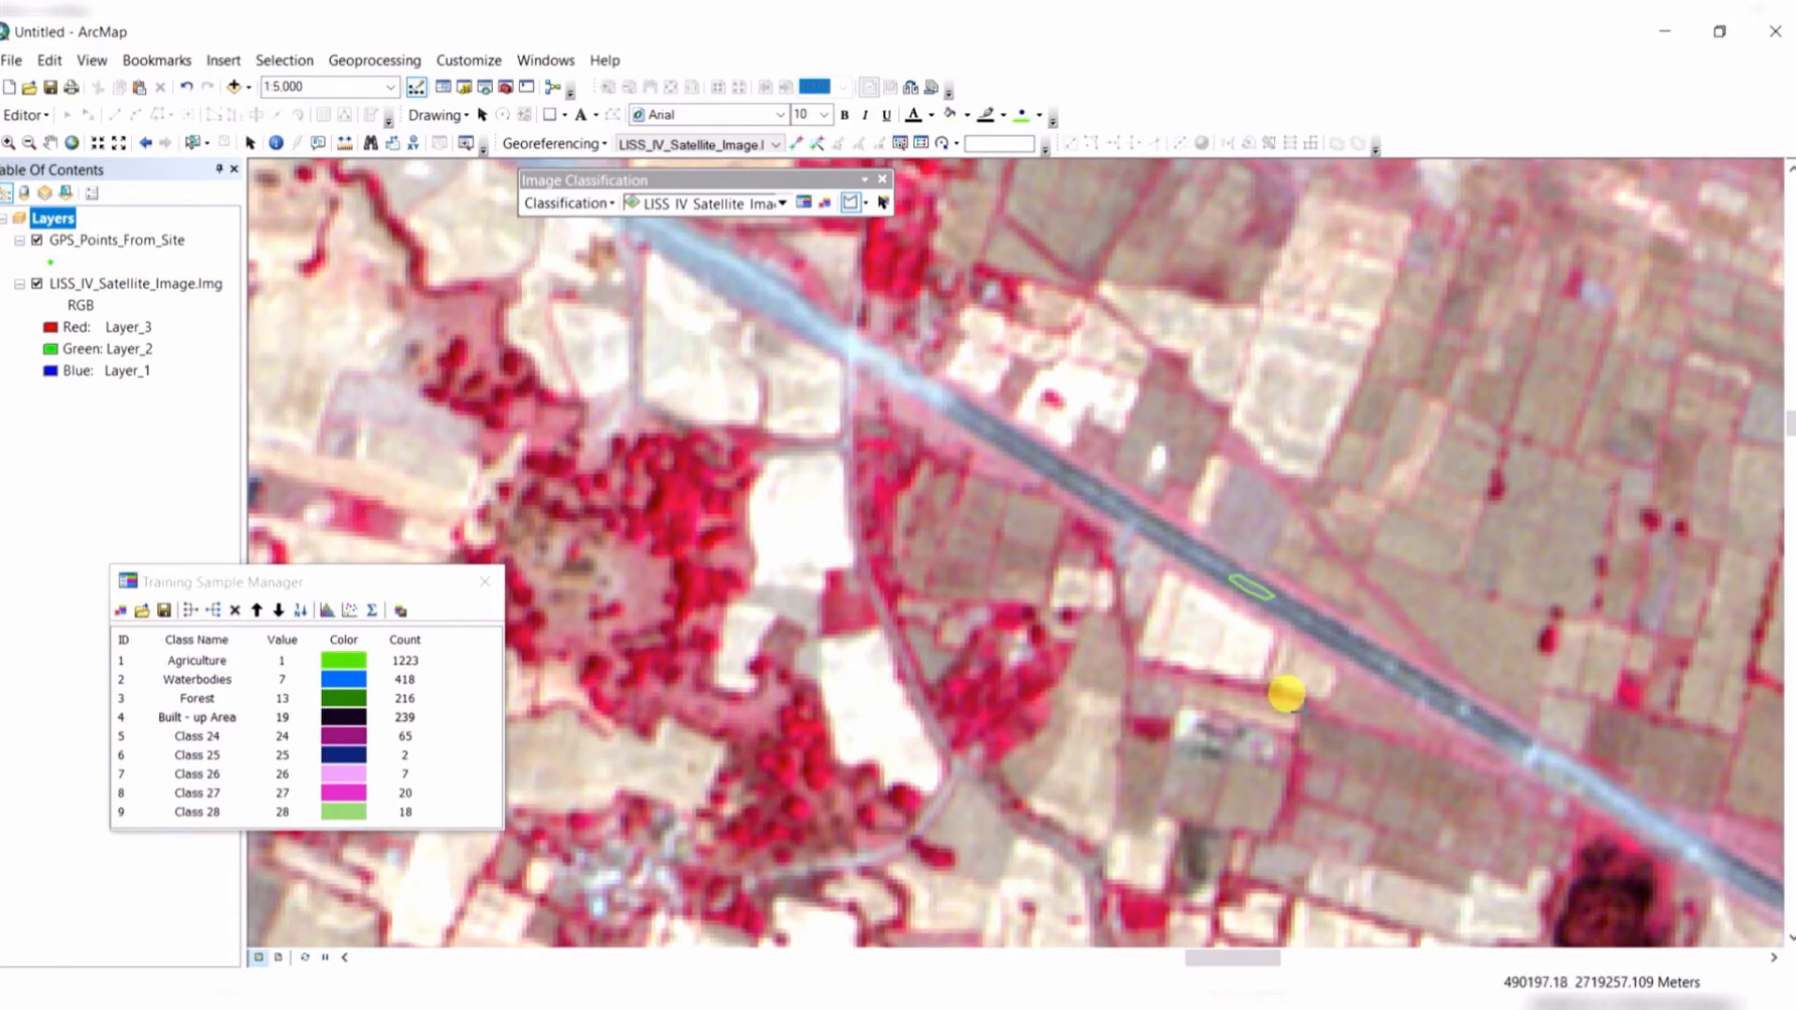
scroll(1288, 689, "up", 3)
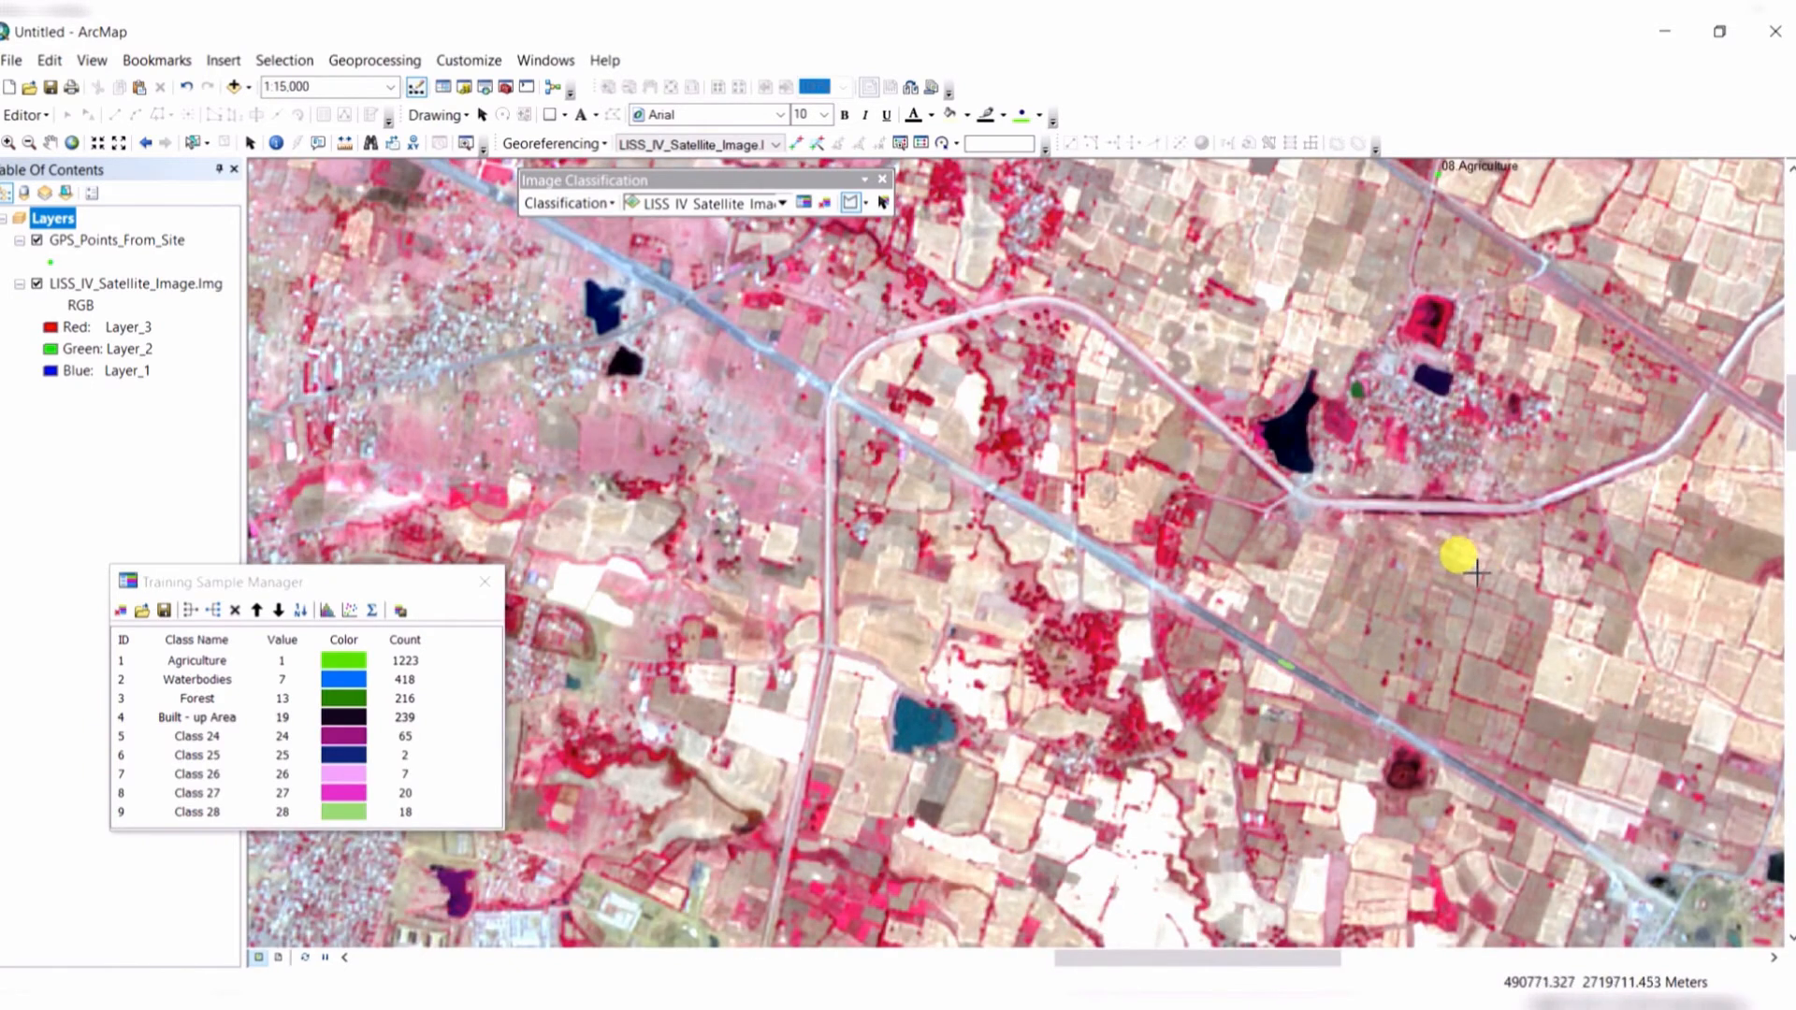
scroll(1459, 556, "up", 2)
left_click_drag(1375, 475, 1001, 634)
left_click_drag(1027, 474, 908, 358)
left_click_drag(1308, 715, 1118, 534)
scroll(1063, 423, "down", 4)
scroll(1127, 551, "down", 4)
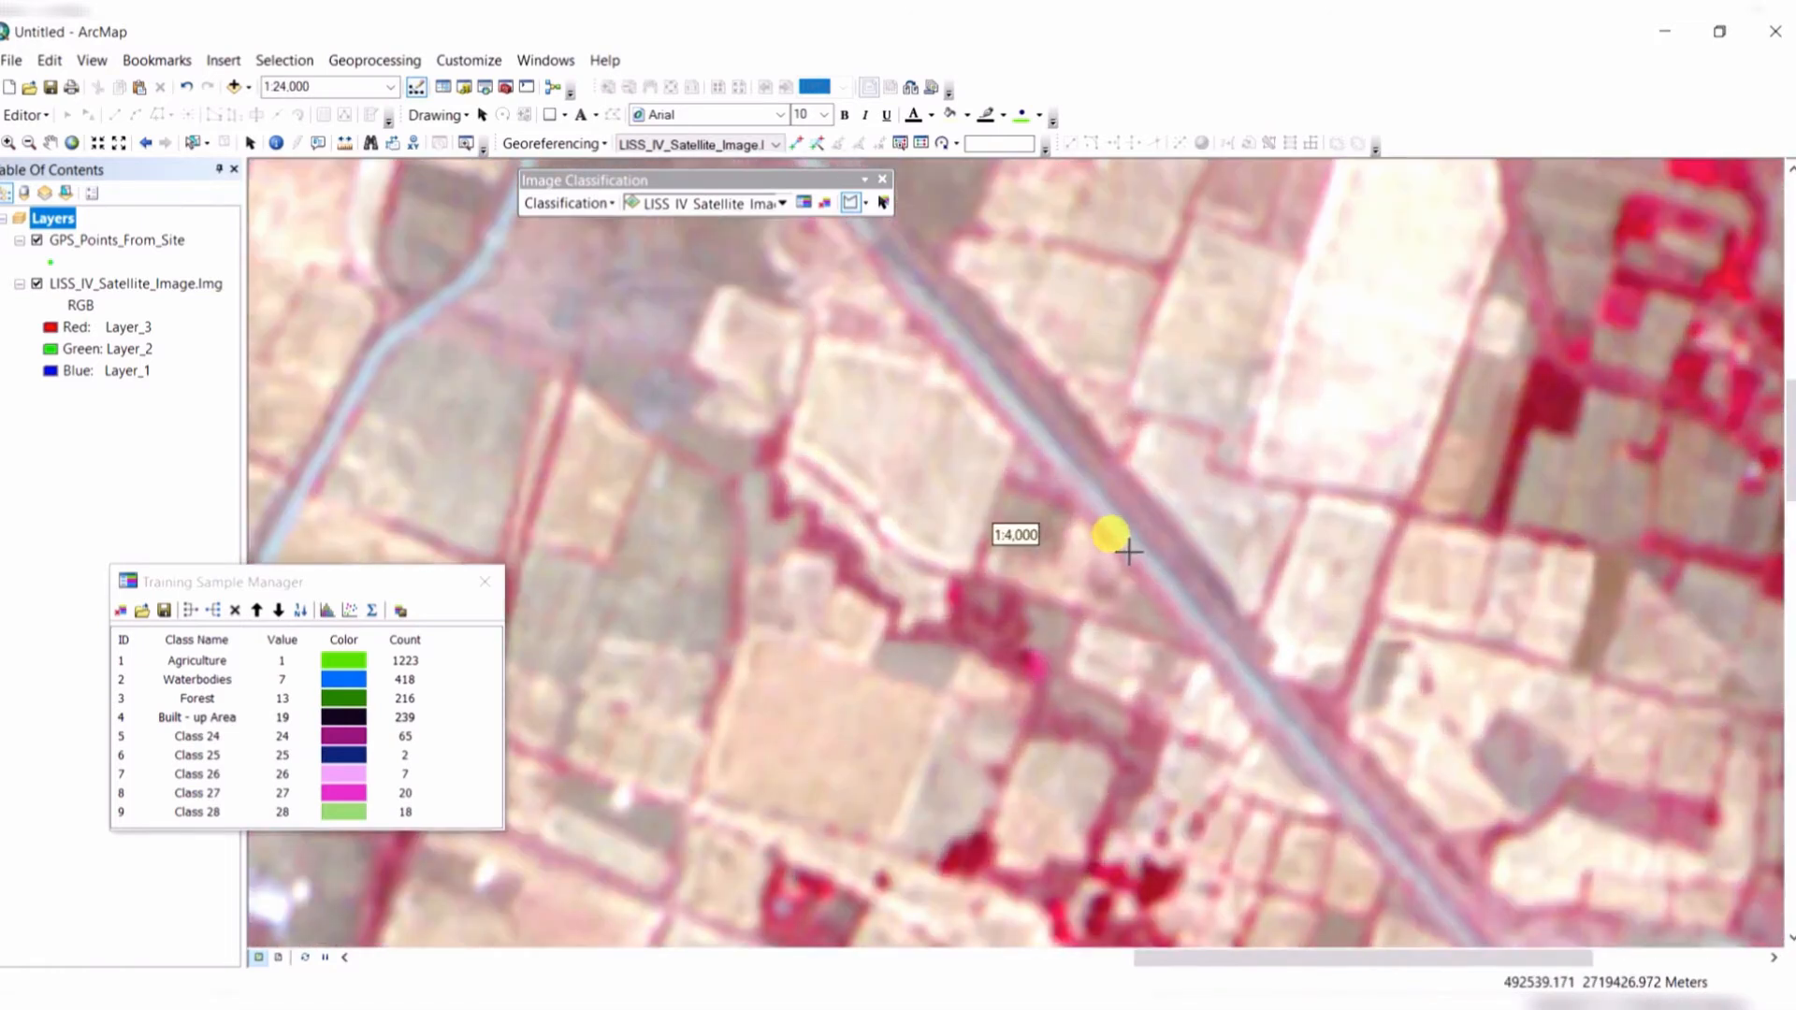
scroll(1157, 561, "down", 2)
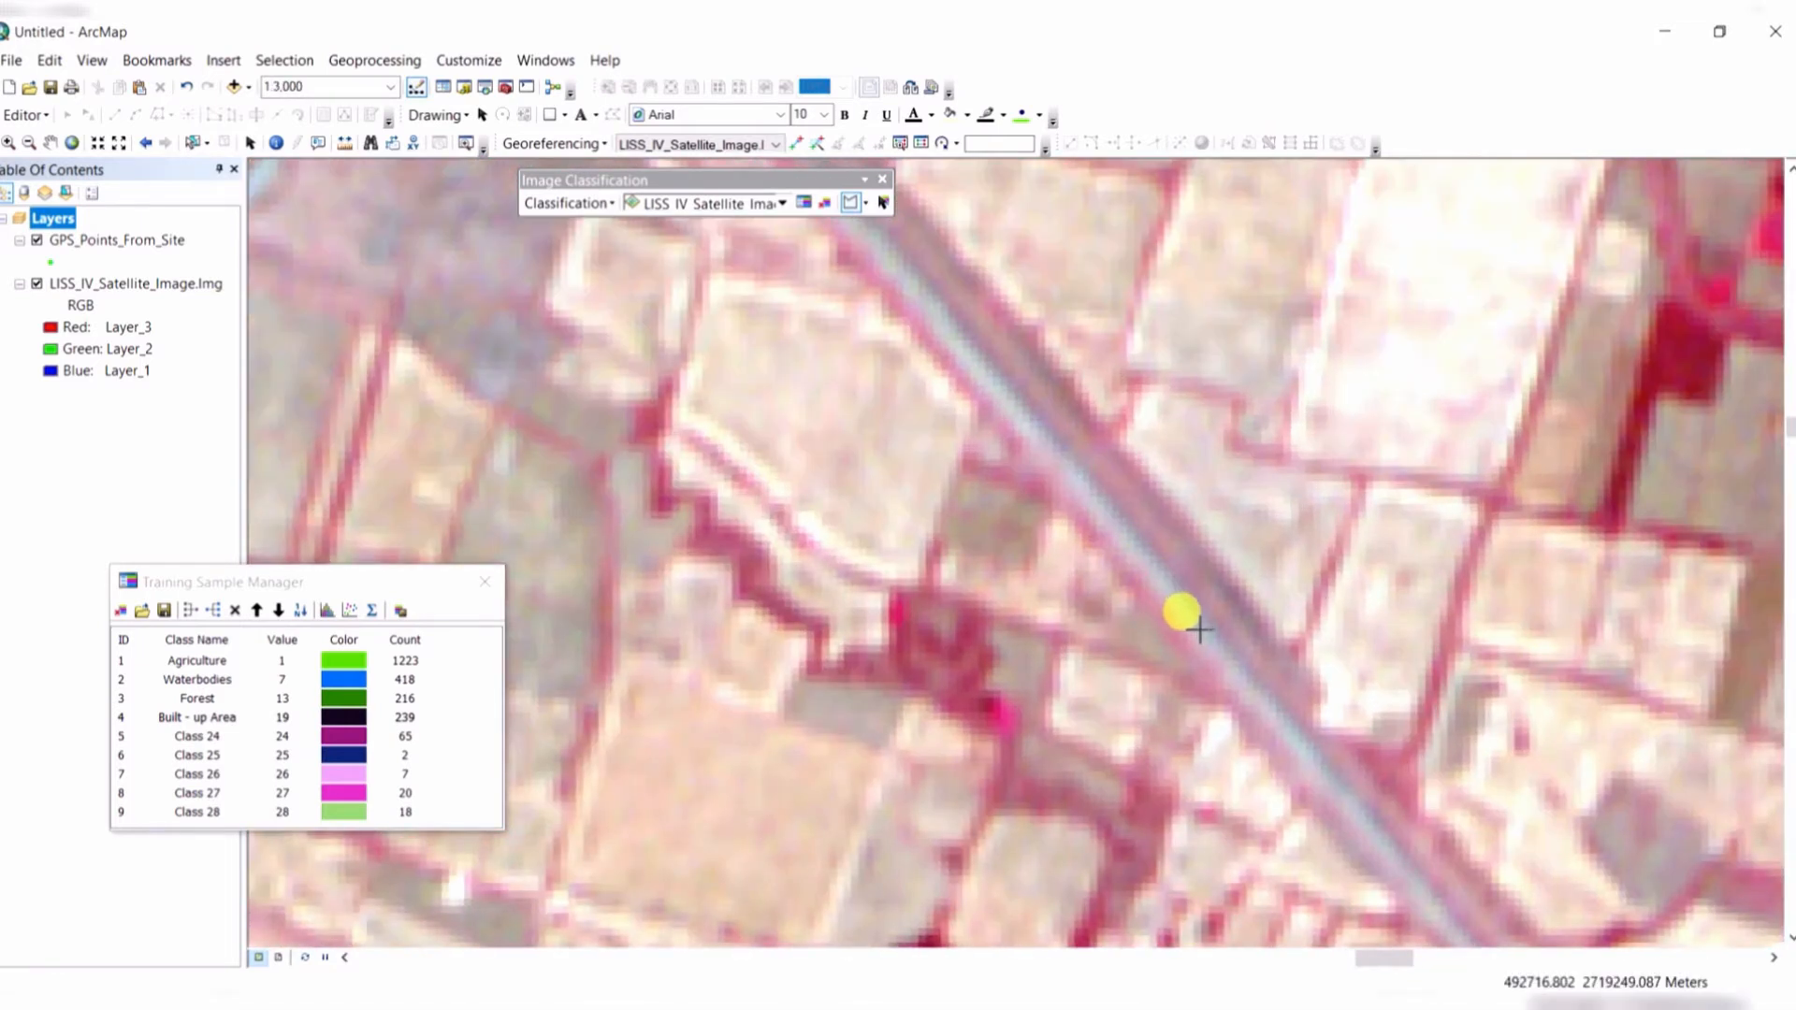
scroll(1187, 613, "down", 2)
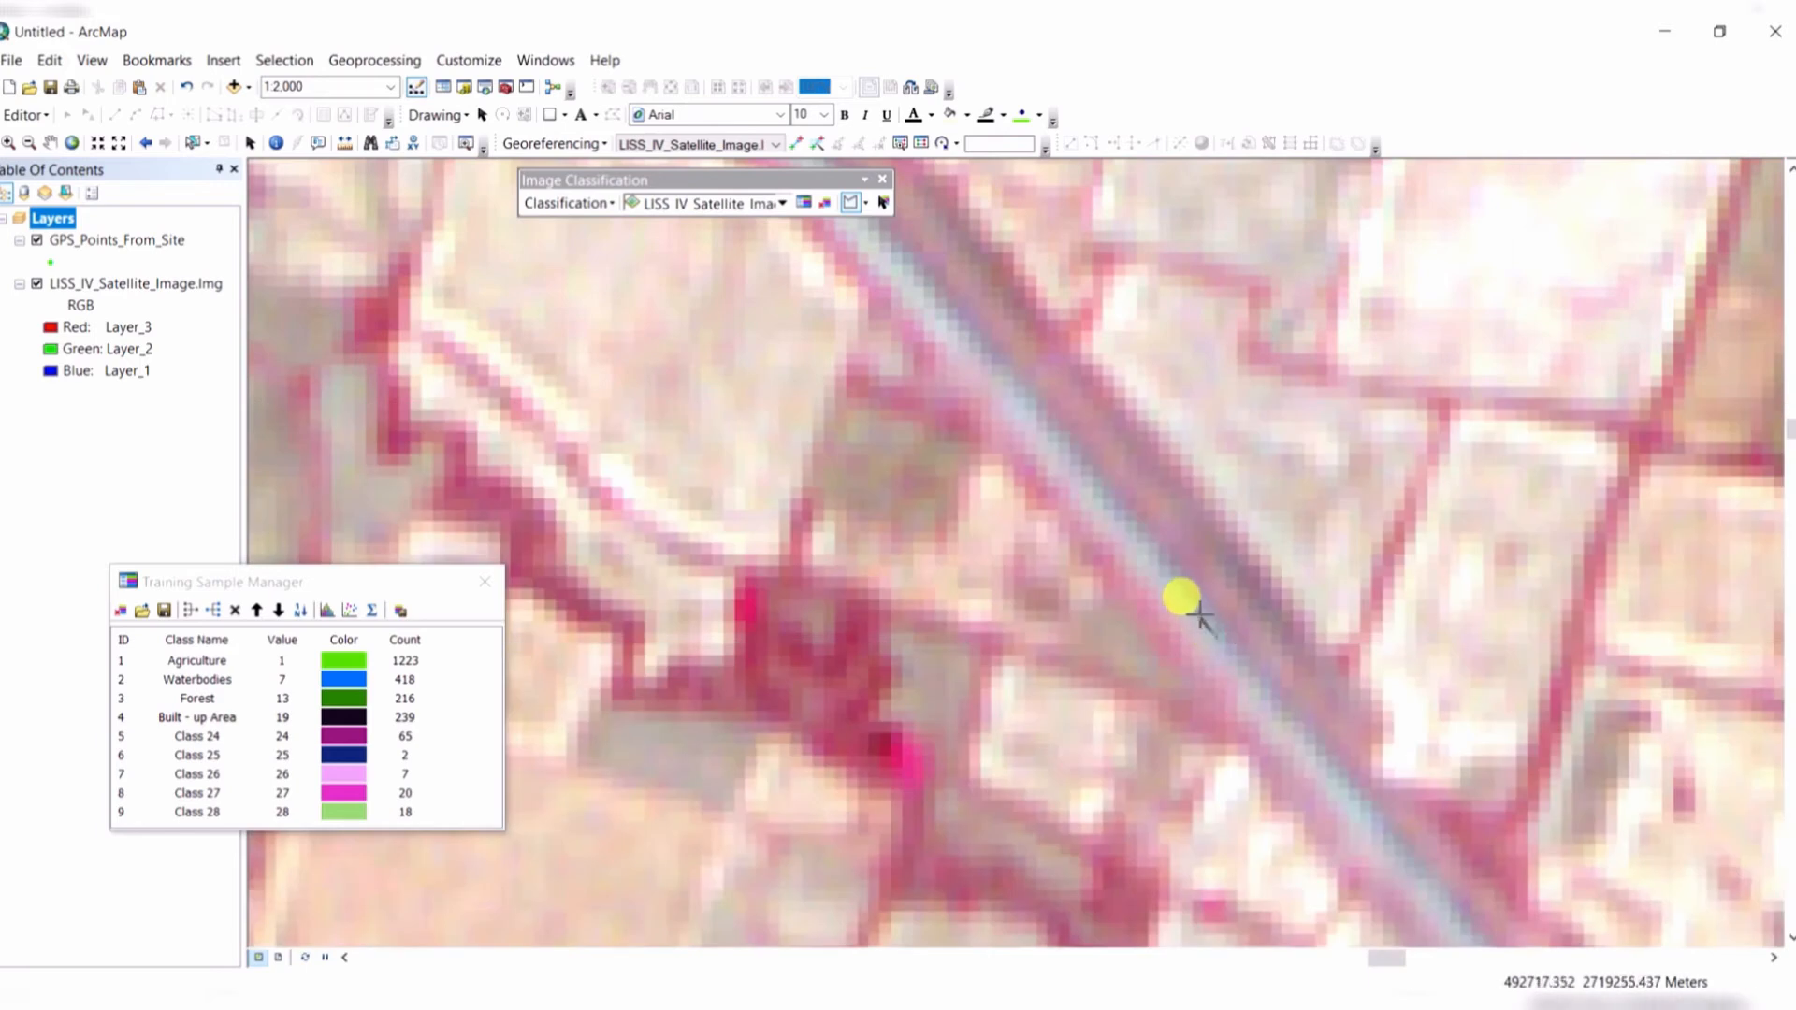
left_click(1184, 587)
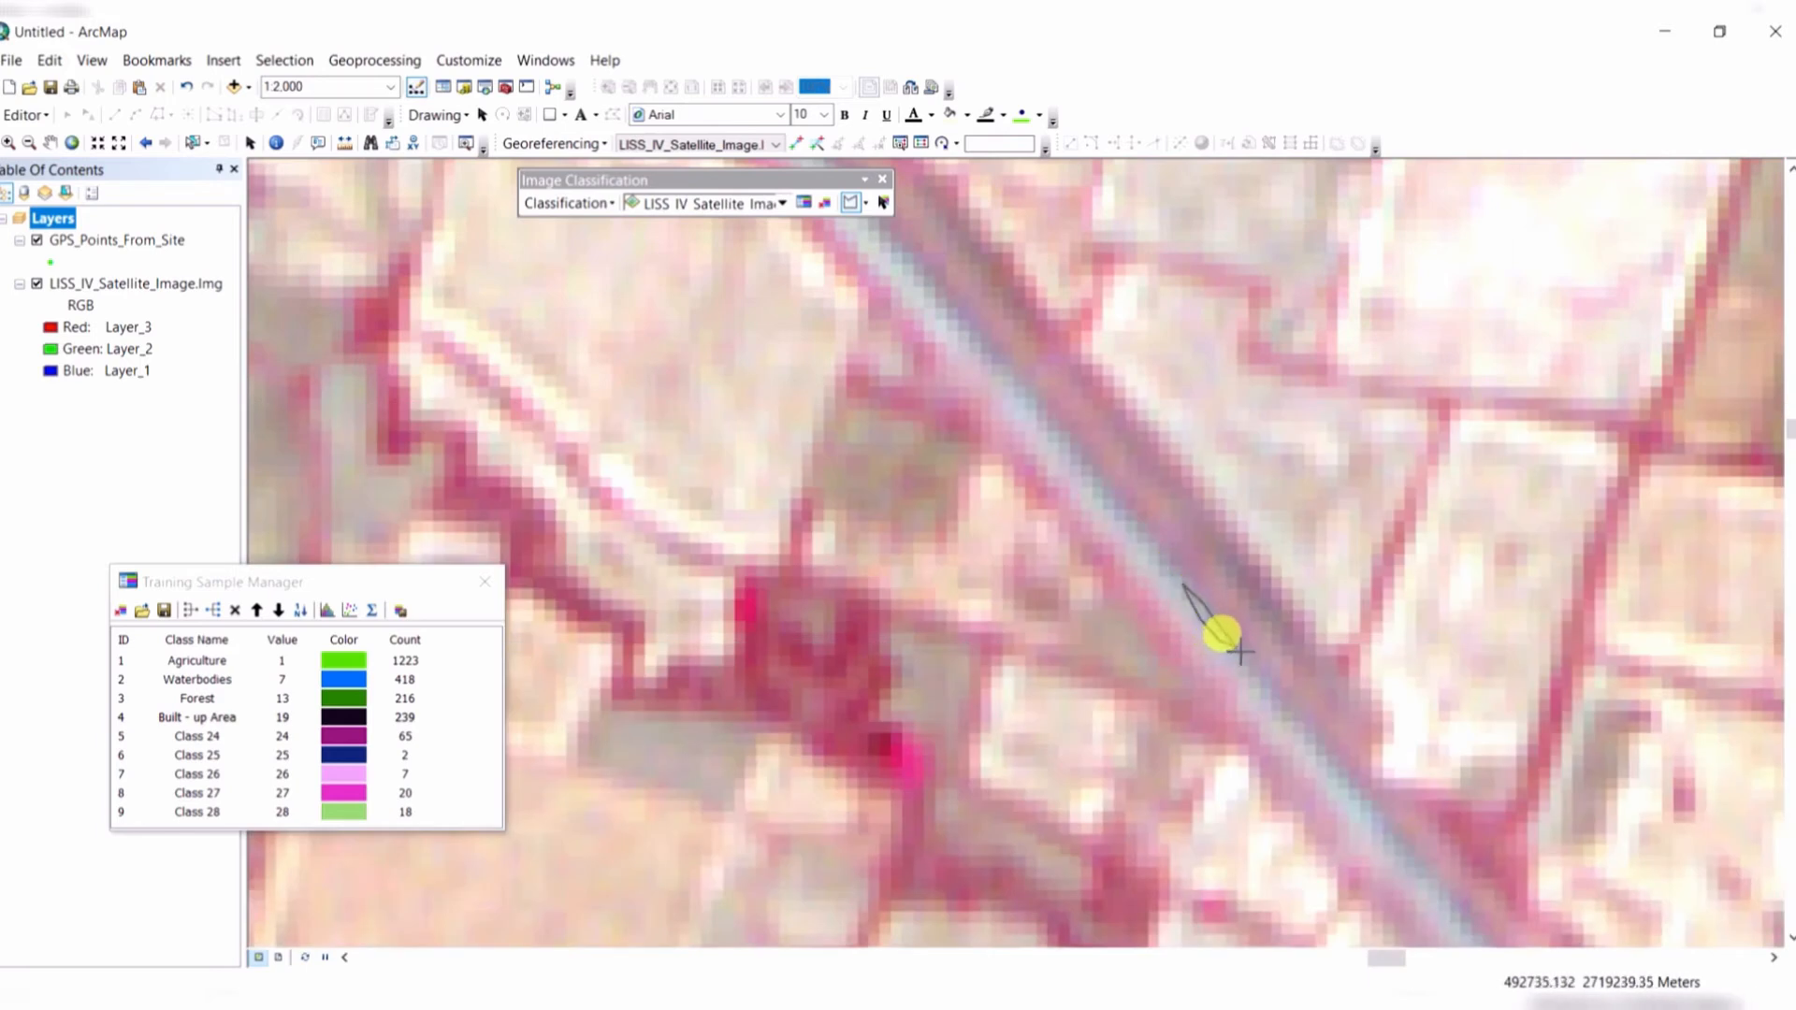
double_click(1235, 649)
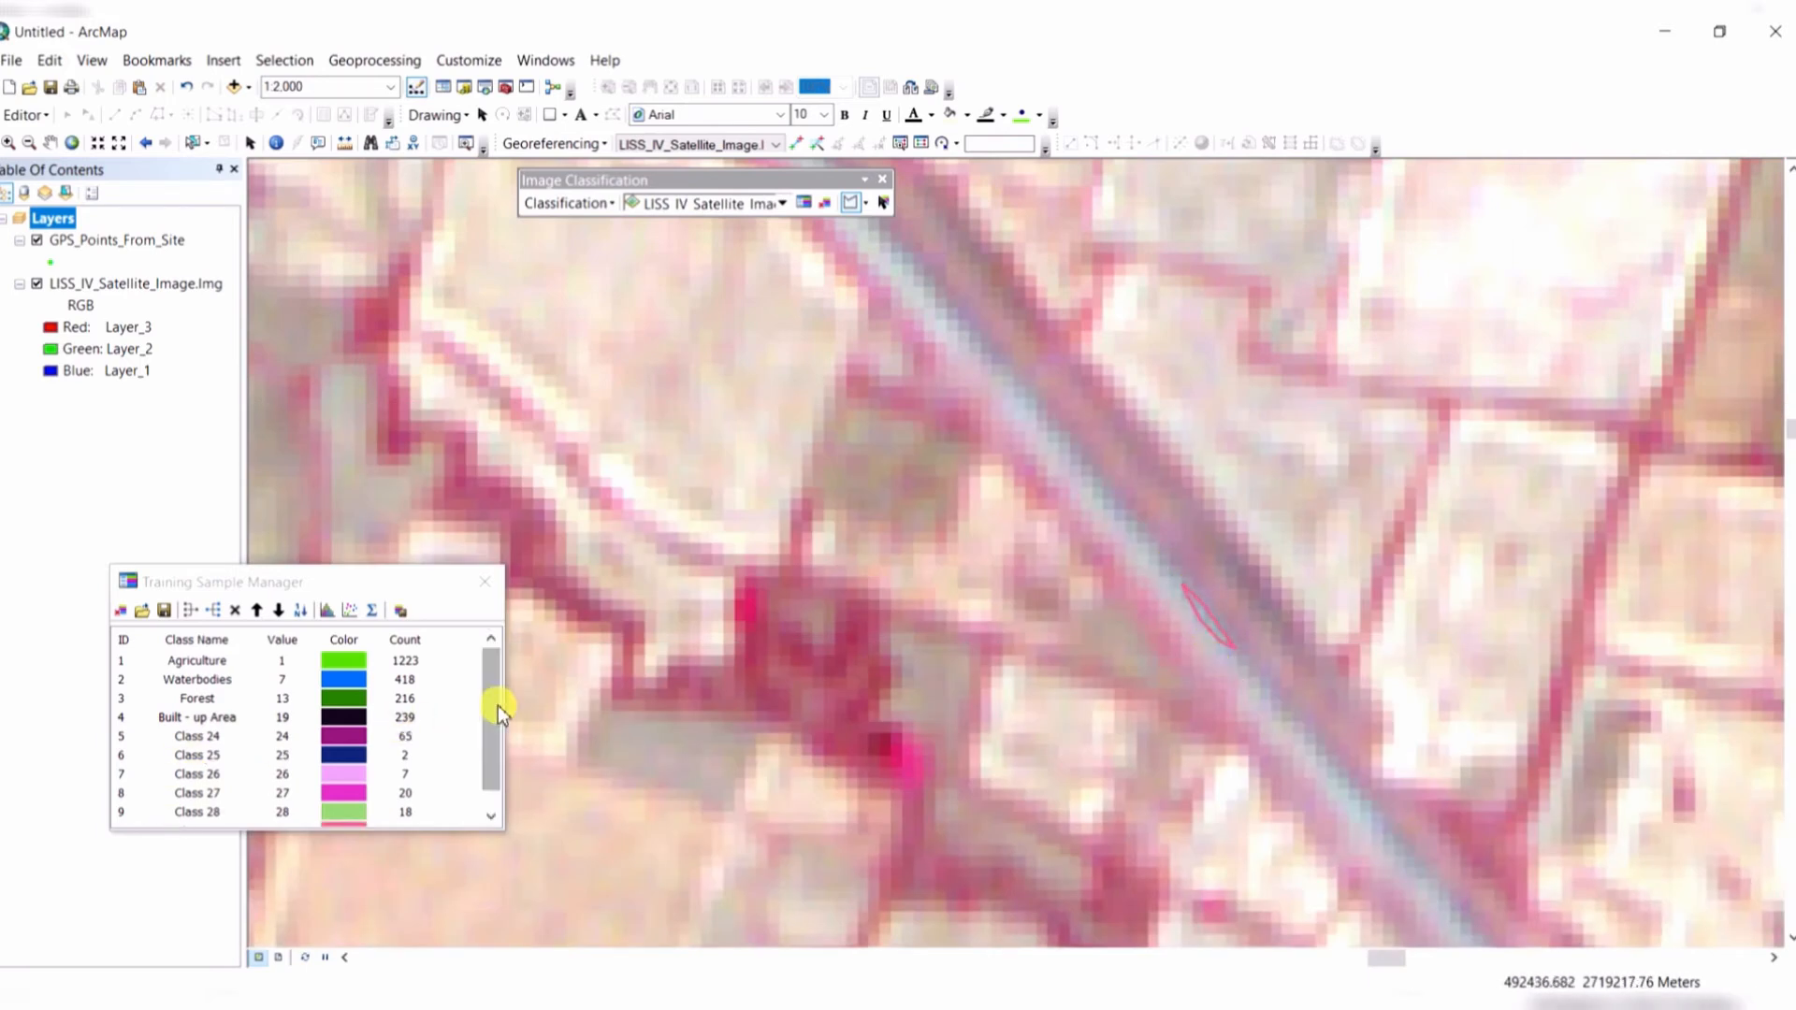
Merge Class 24 through Class 29 into one class and rename it Railway line.
left_click_drag(498, 705, 490, 769)
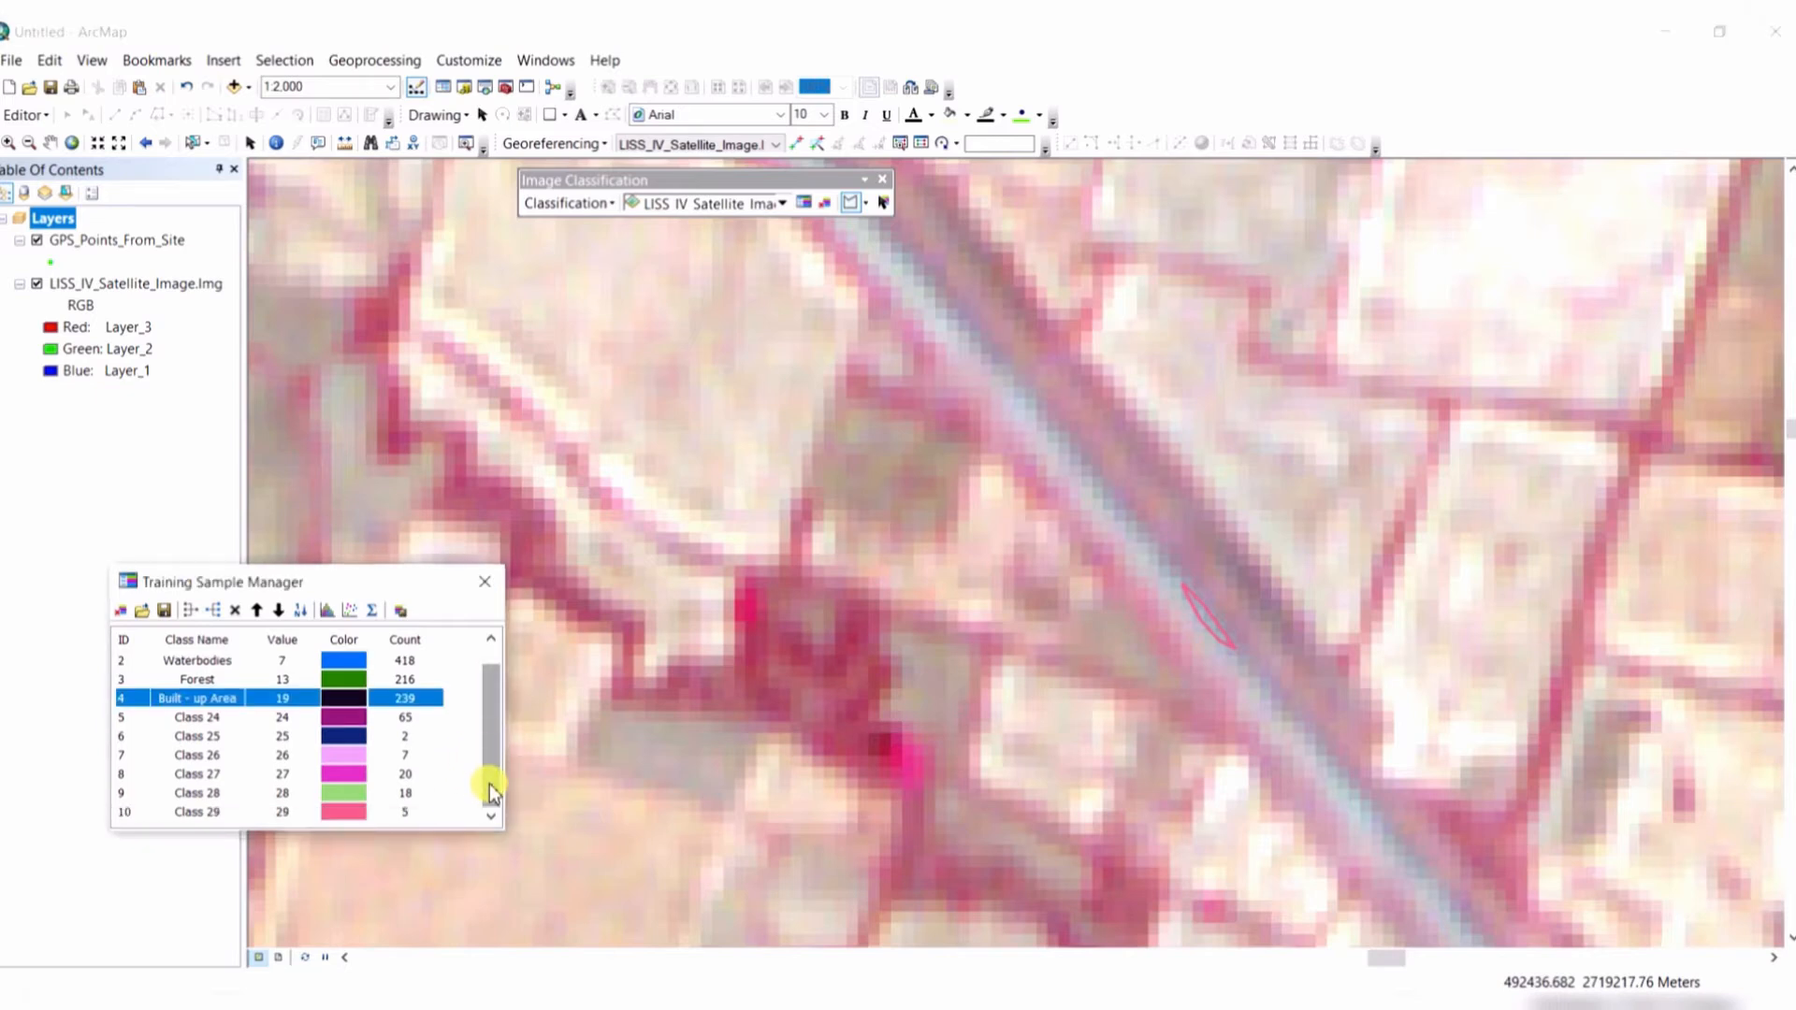
left_click(126, 718)
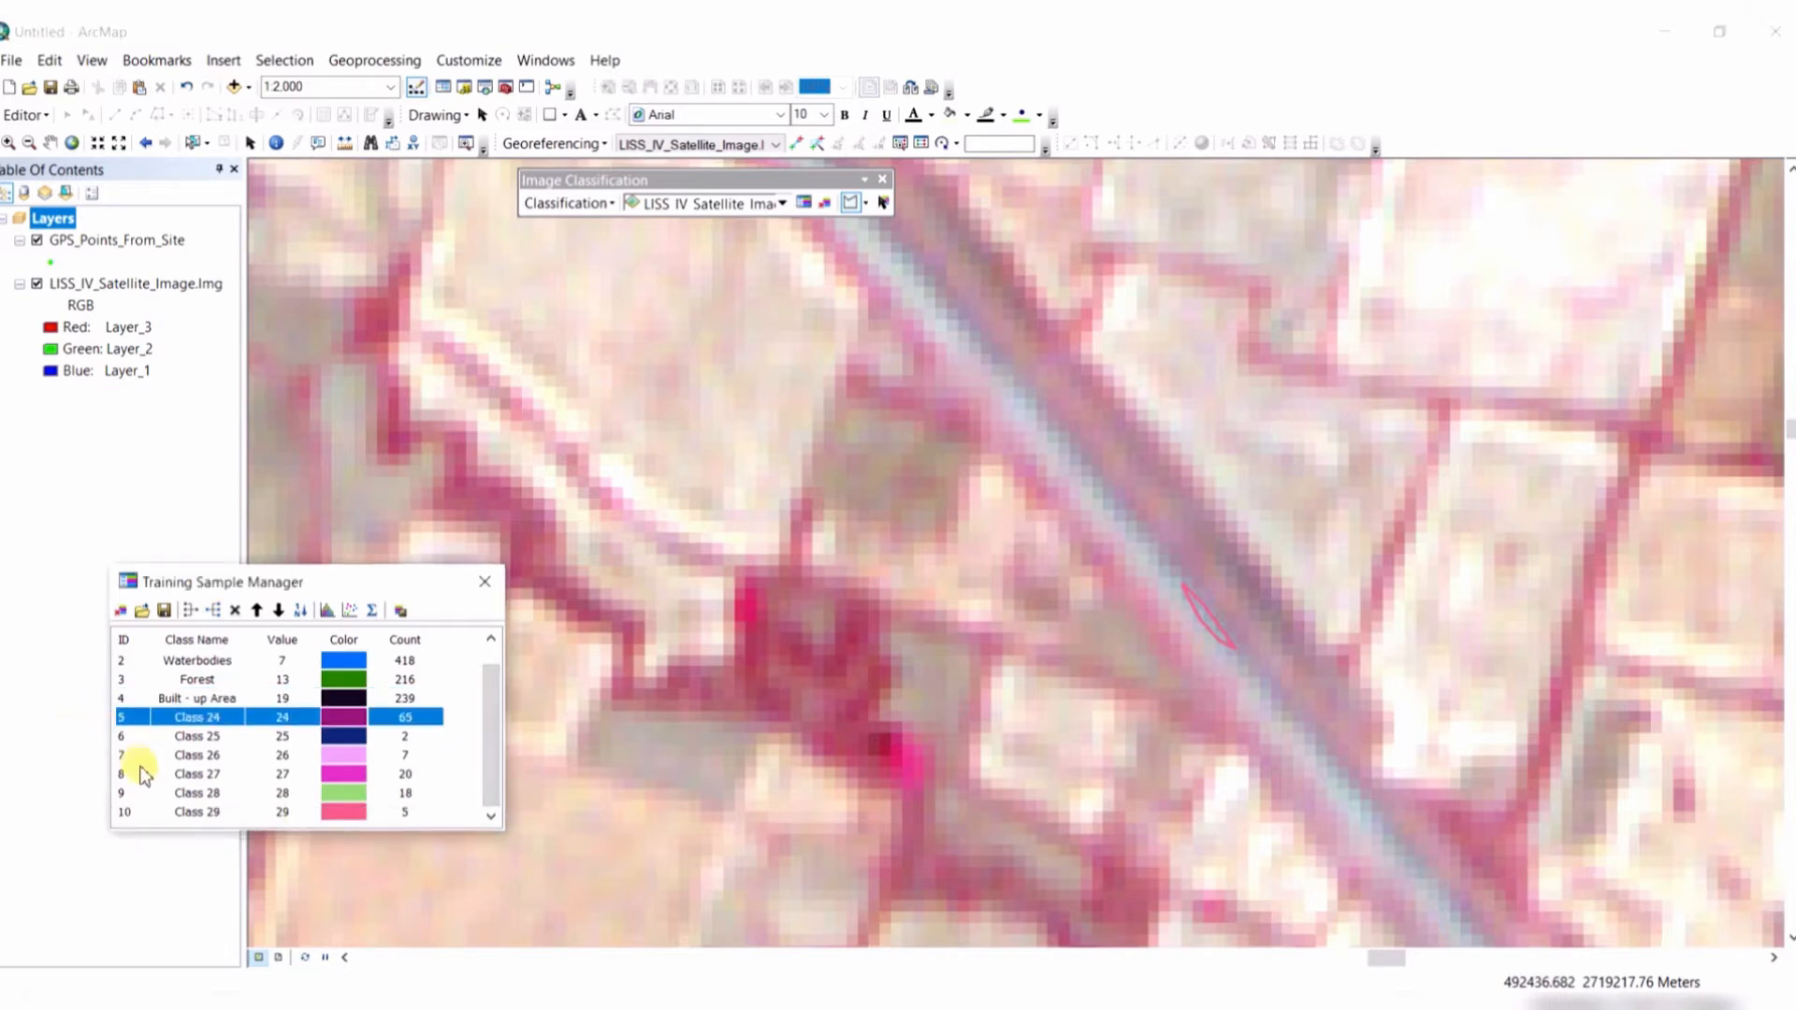
left_click(126, 814, "shift")
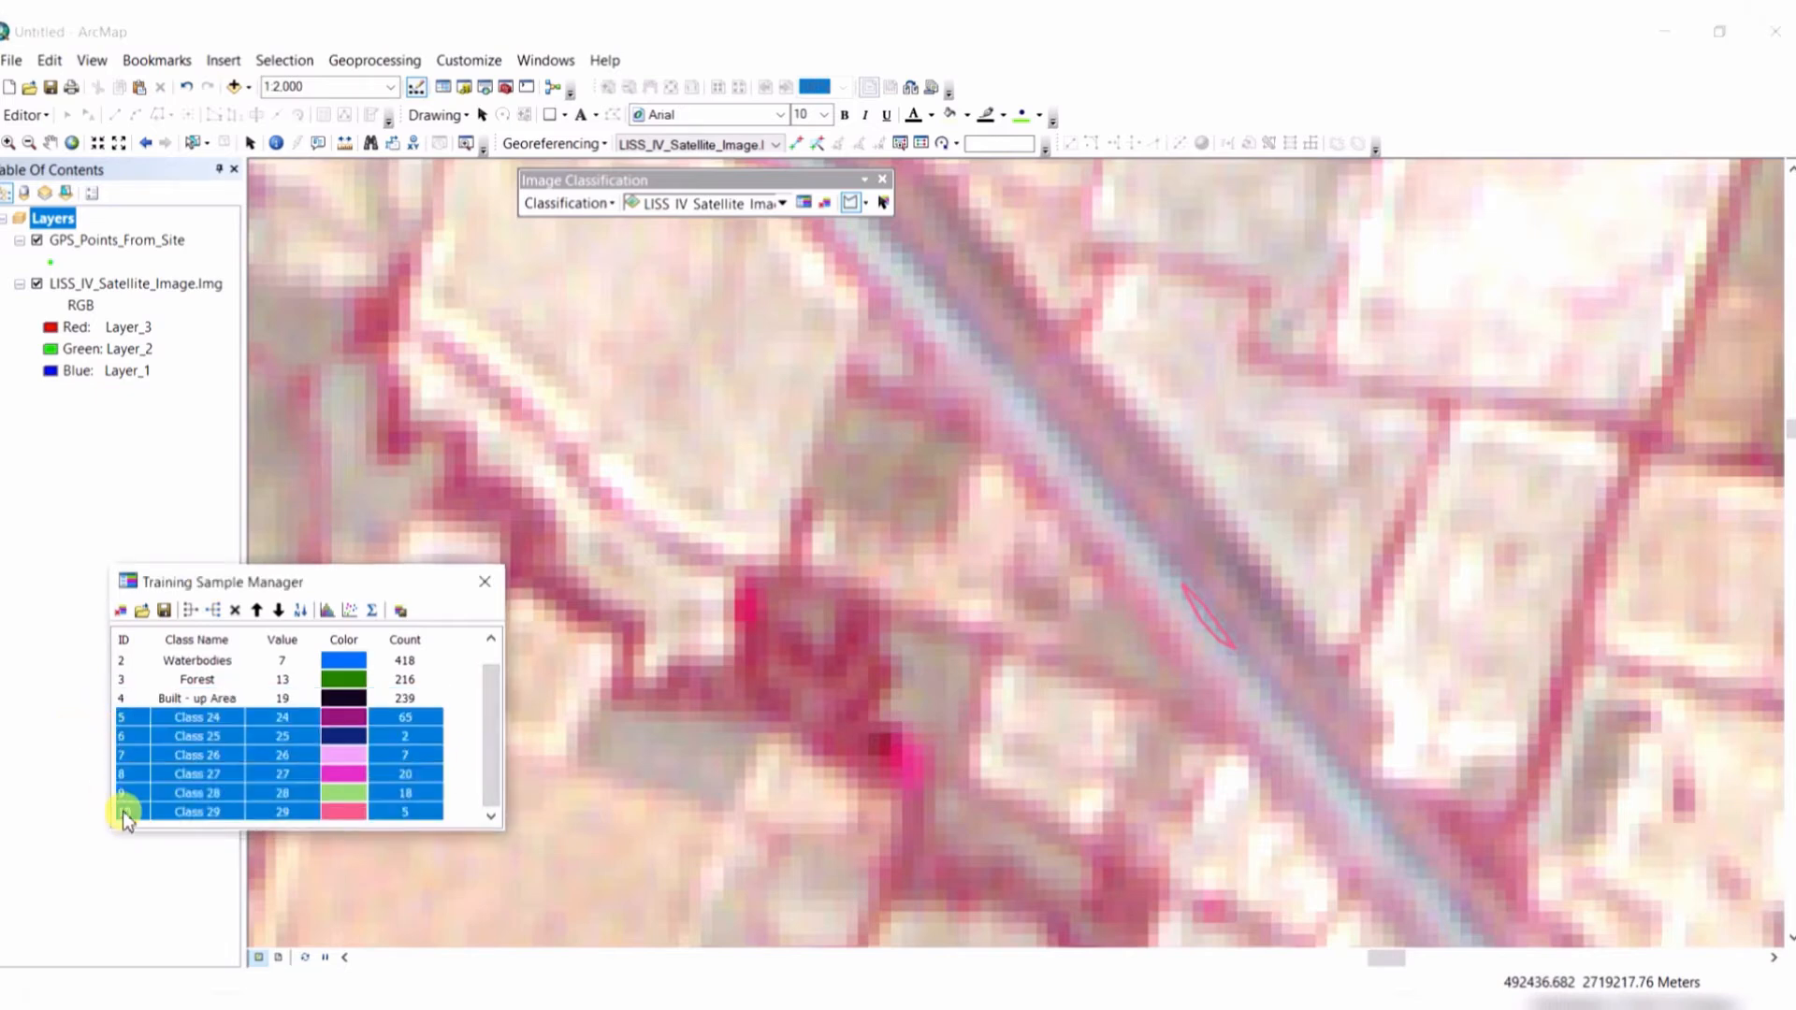
left_click(190, 614)
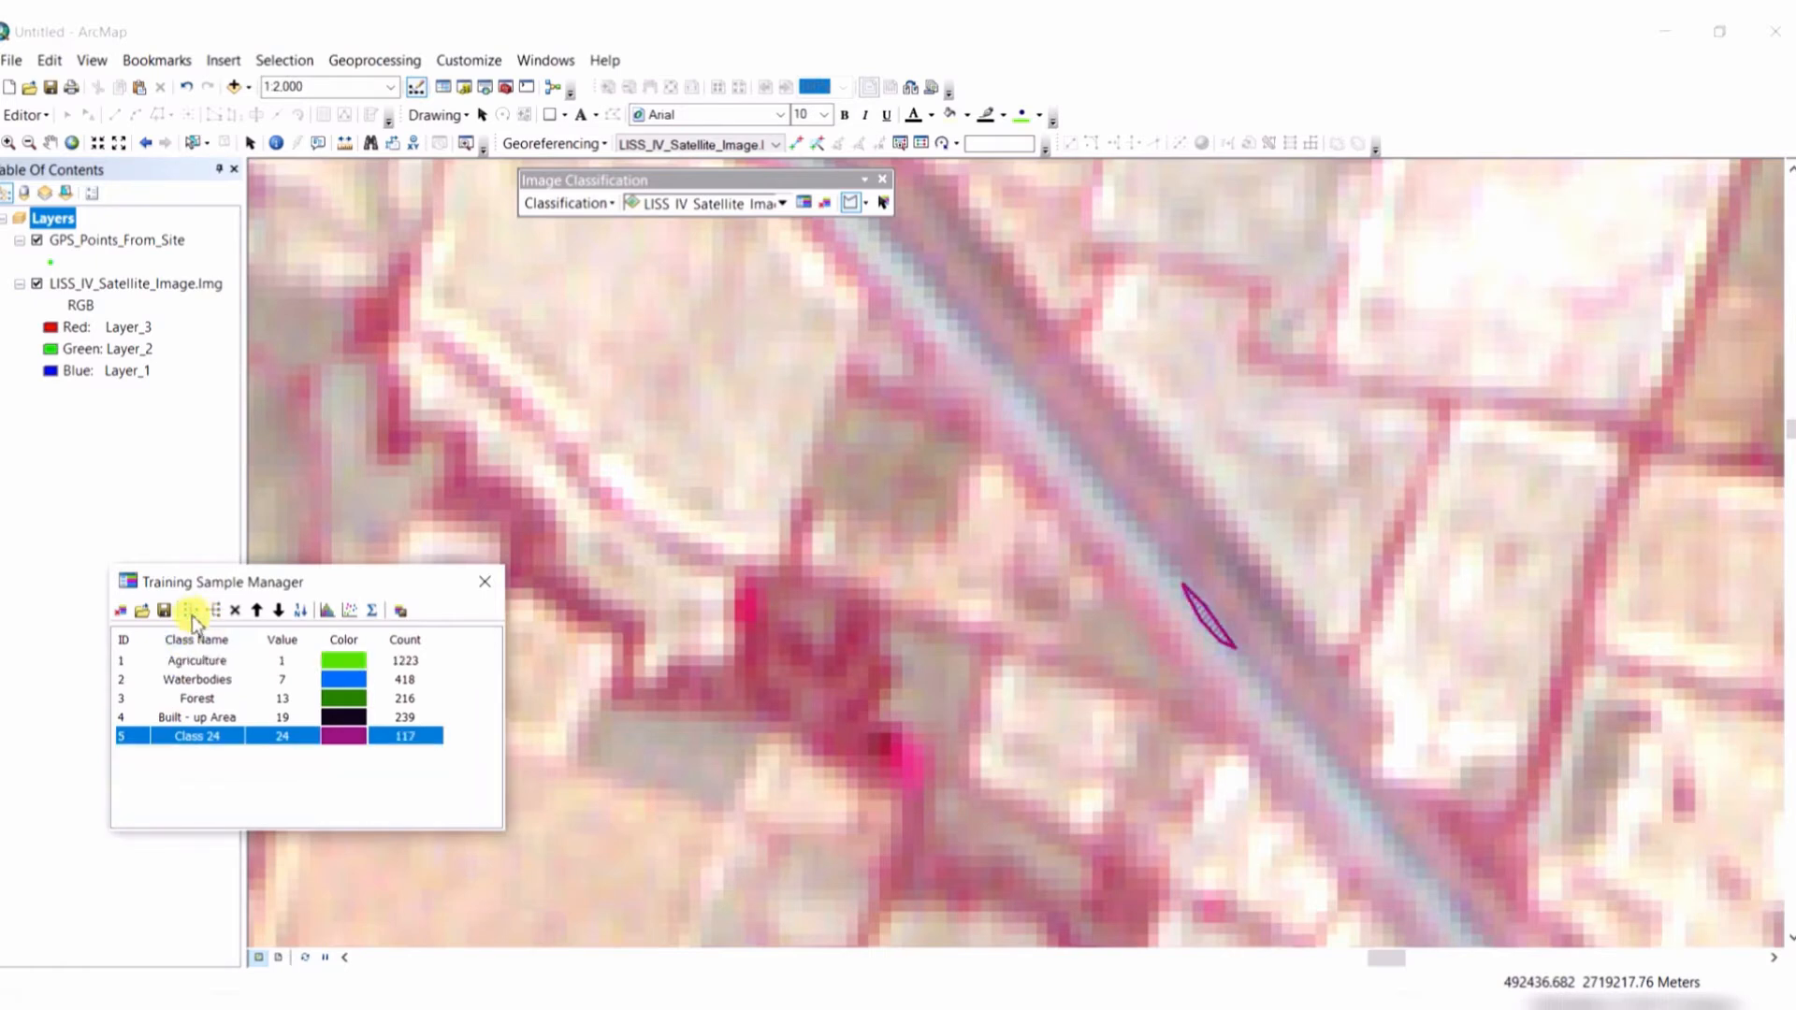
double_click(222, 737)
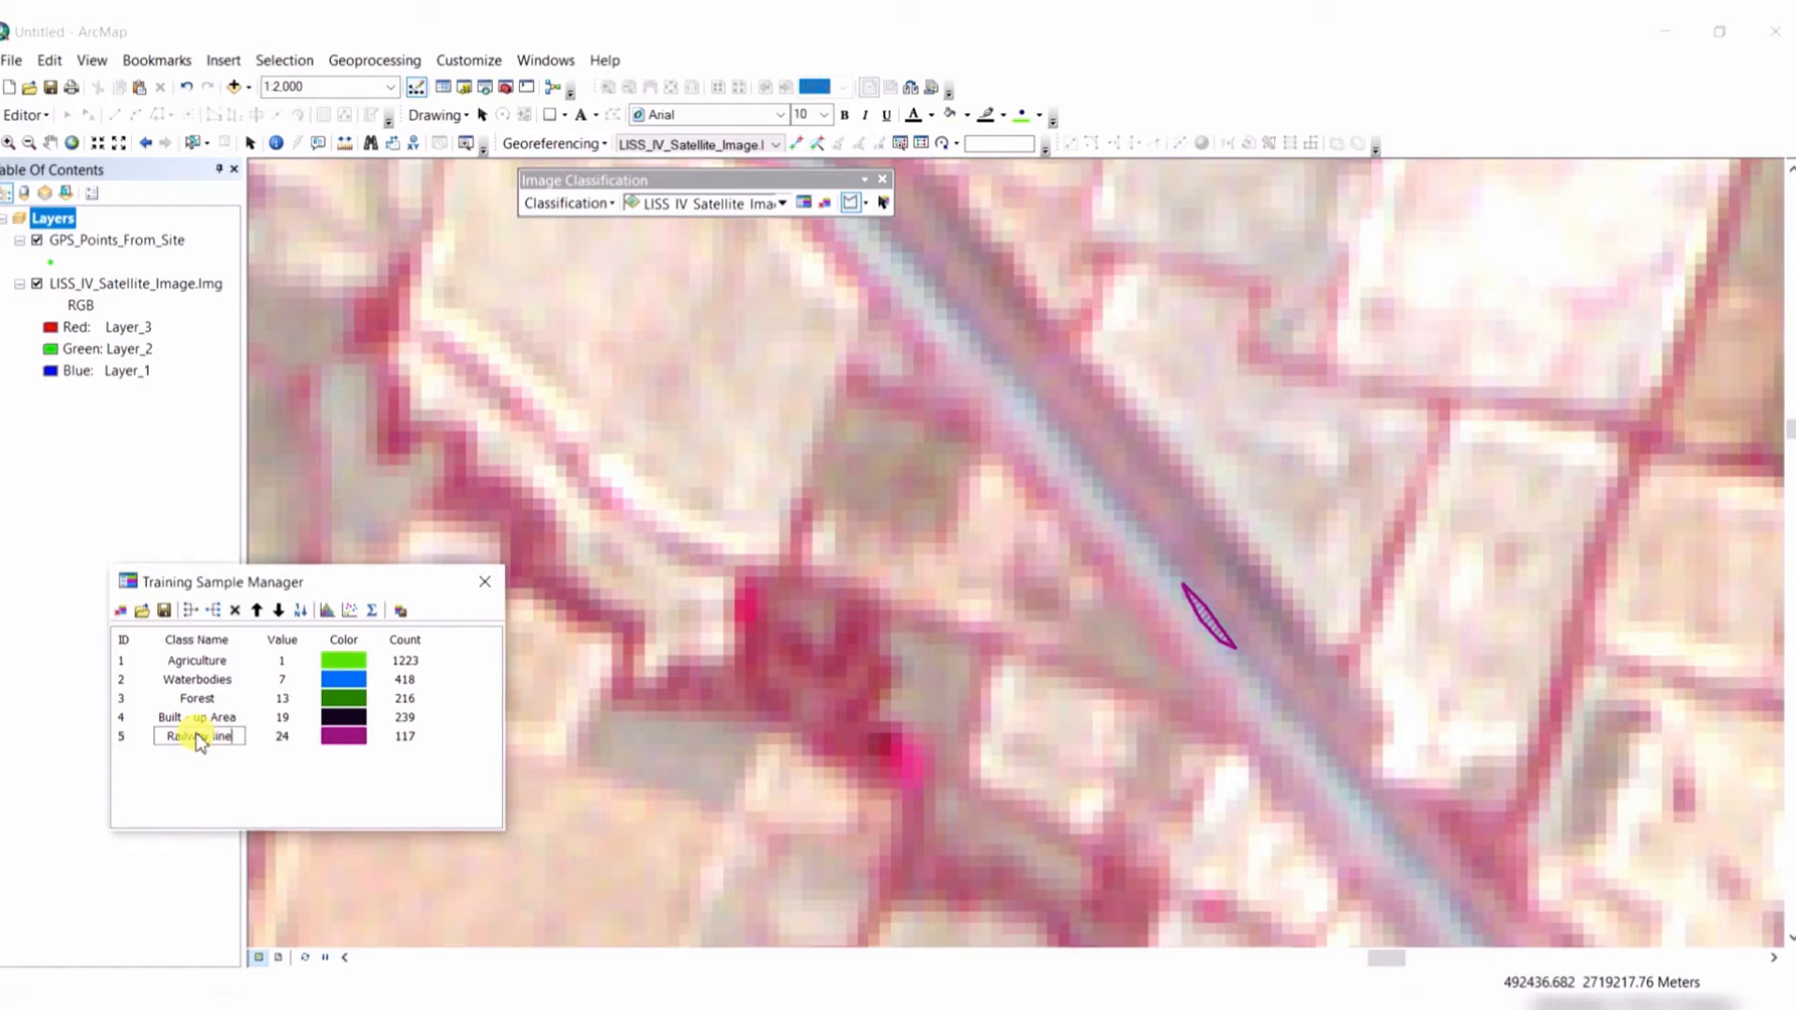
key("Return")
Draw a narrow polygon training sample on the diagonal grey road just northwest of the 02 Sumariya Chowk point.
left_click_drag(948, 648, 1161, 656)
scroll(1161, 646, "down", 5)
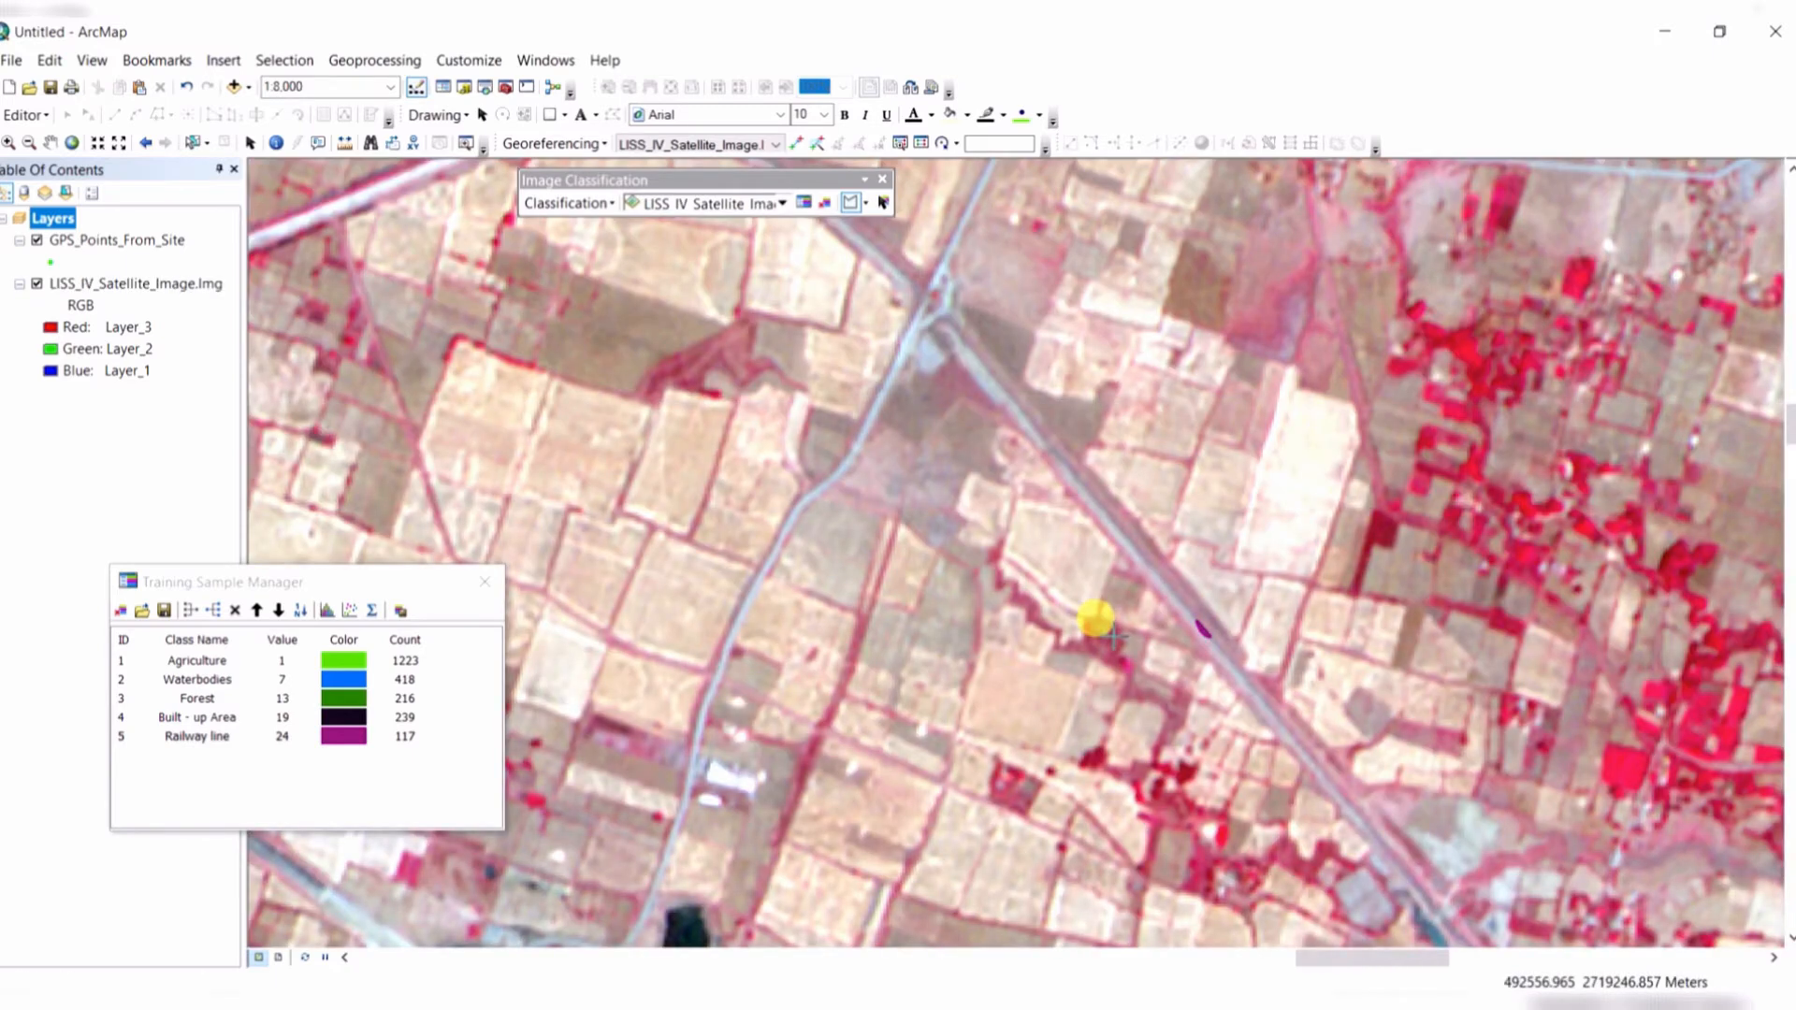
scroll(1114, 634, "down", 2)
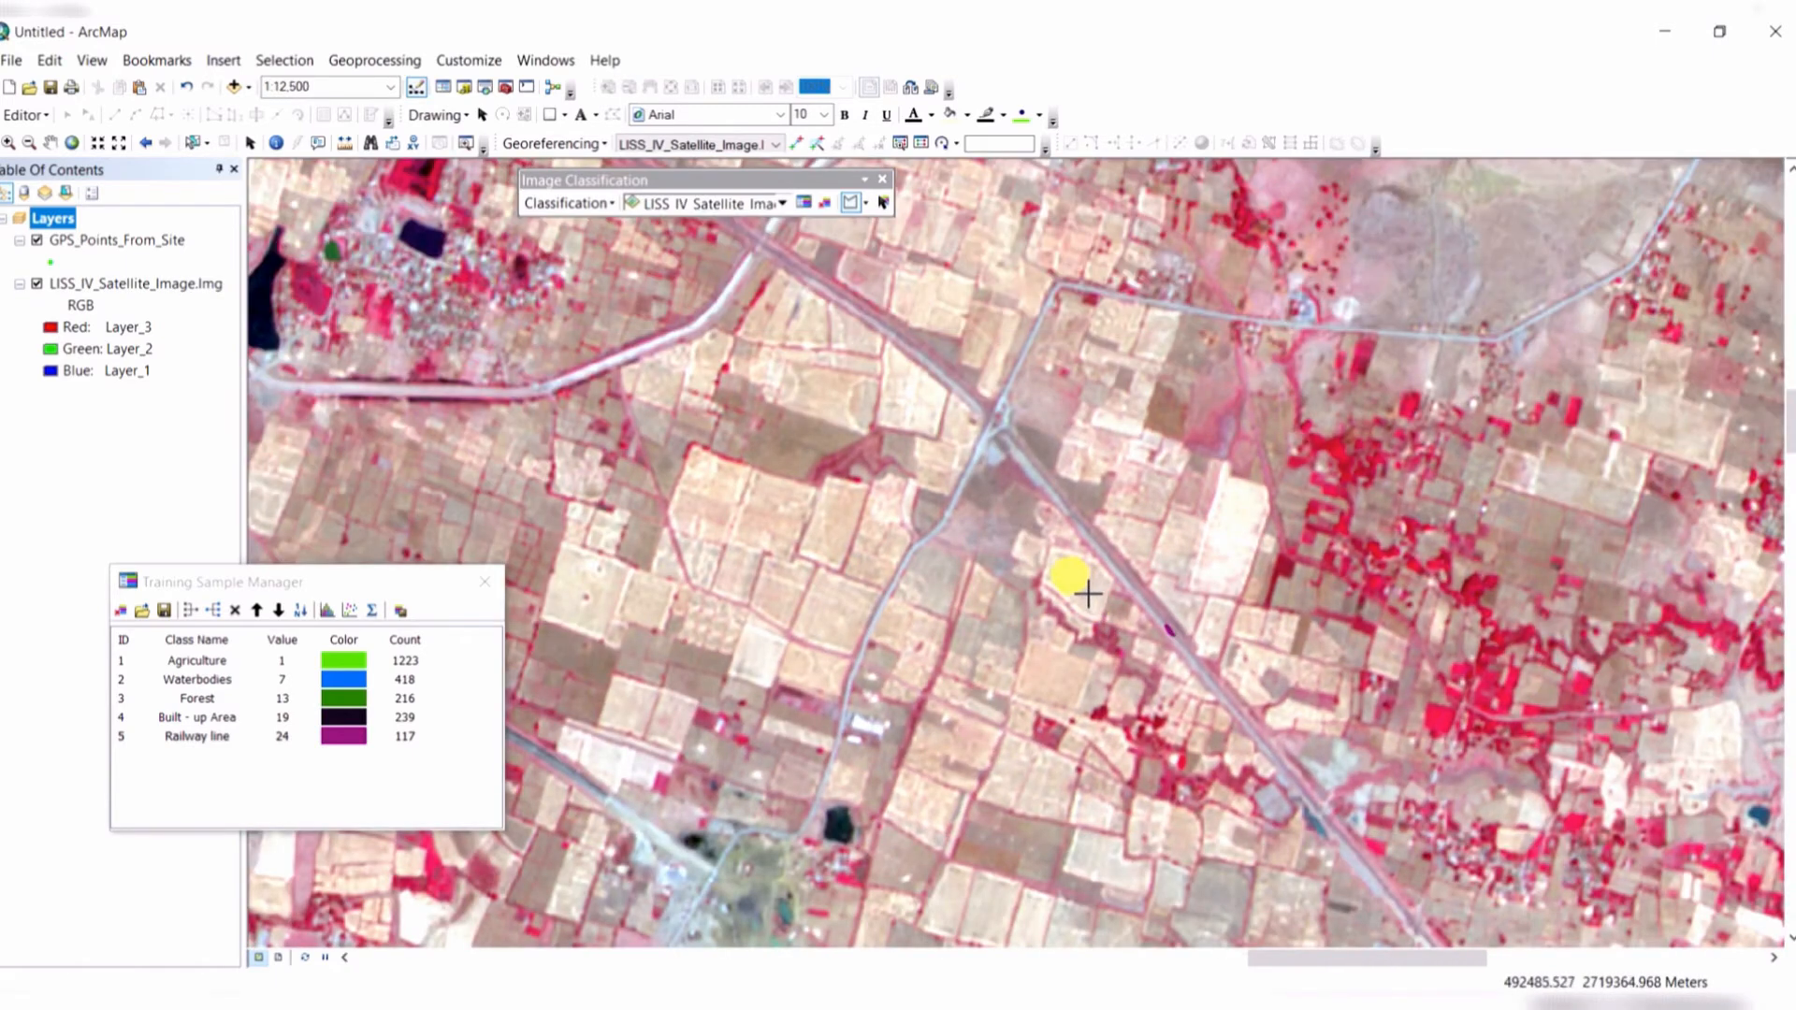
scroll(1086, 590, "down", 2)
scroll(1076, 588, "down", 3)
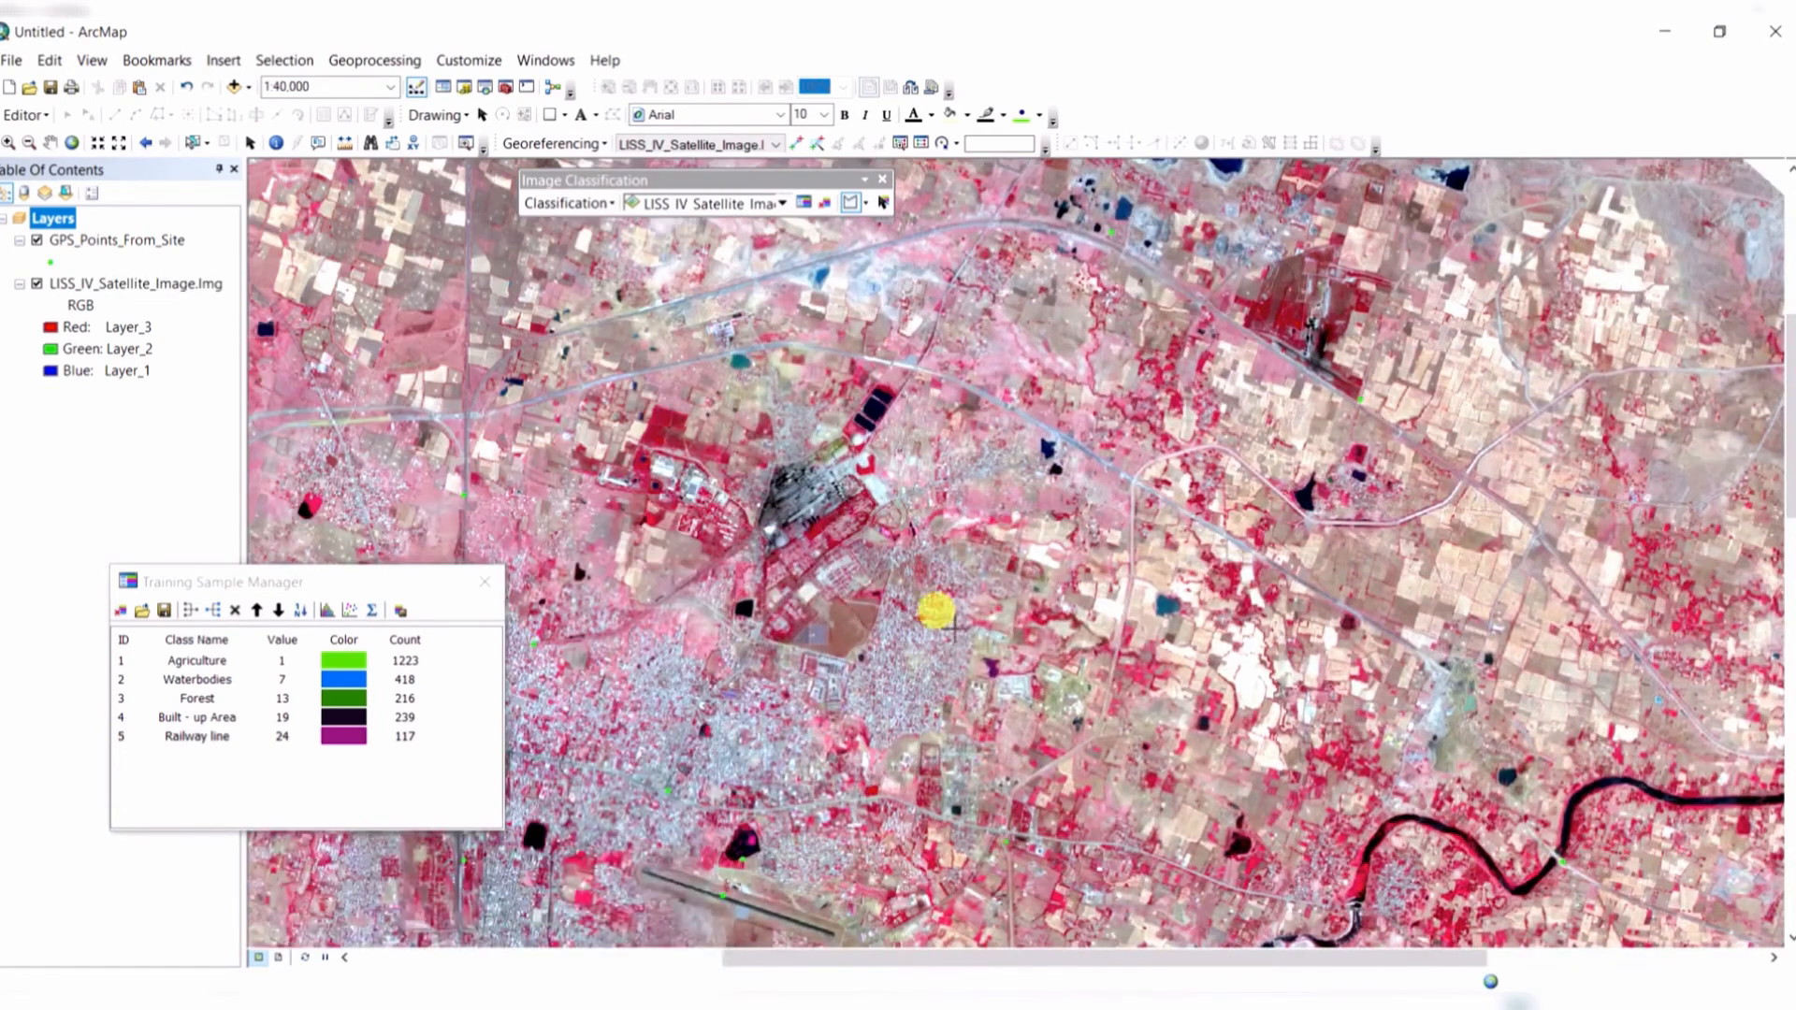
left_click_drag(955, 628, 1401, 431)
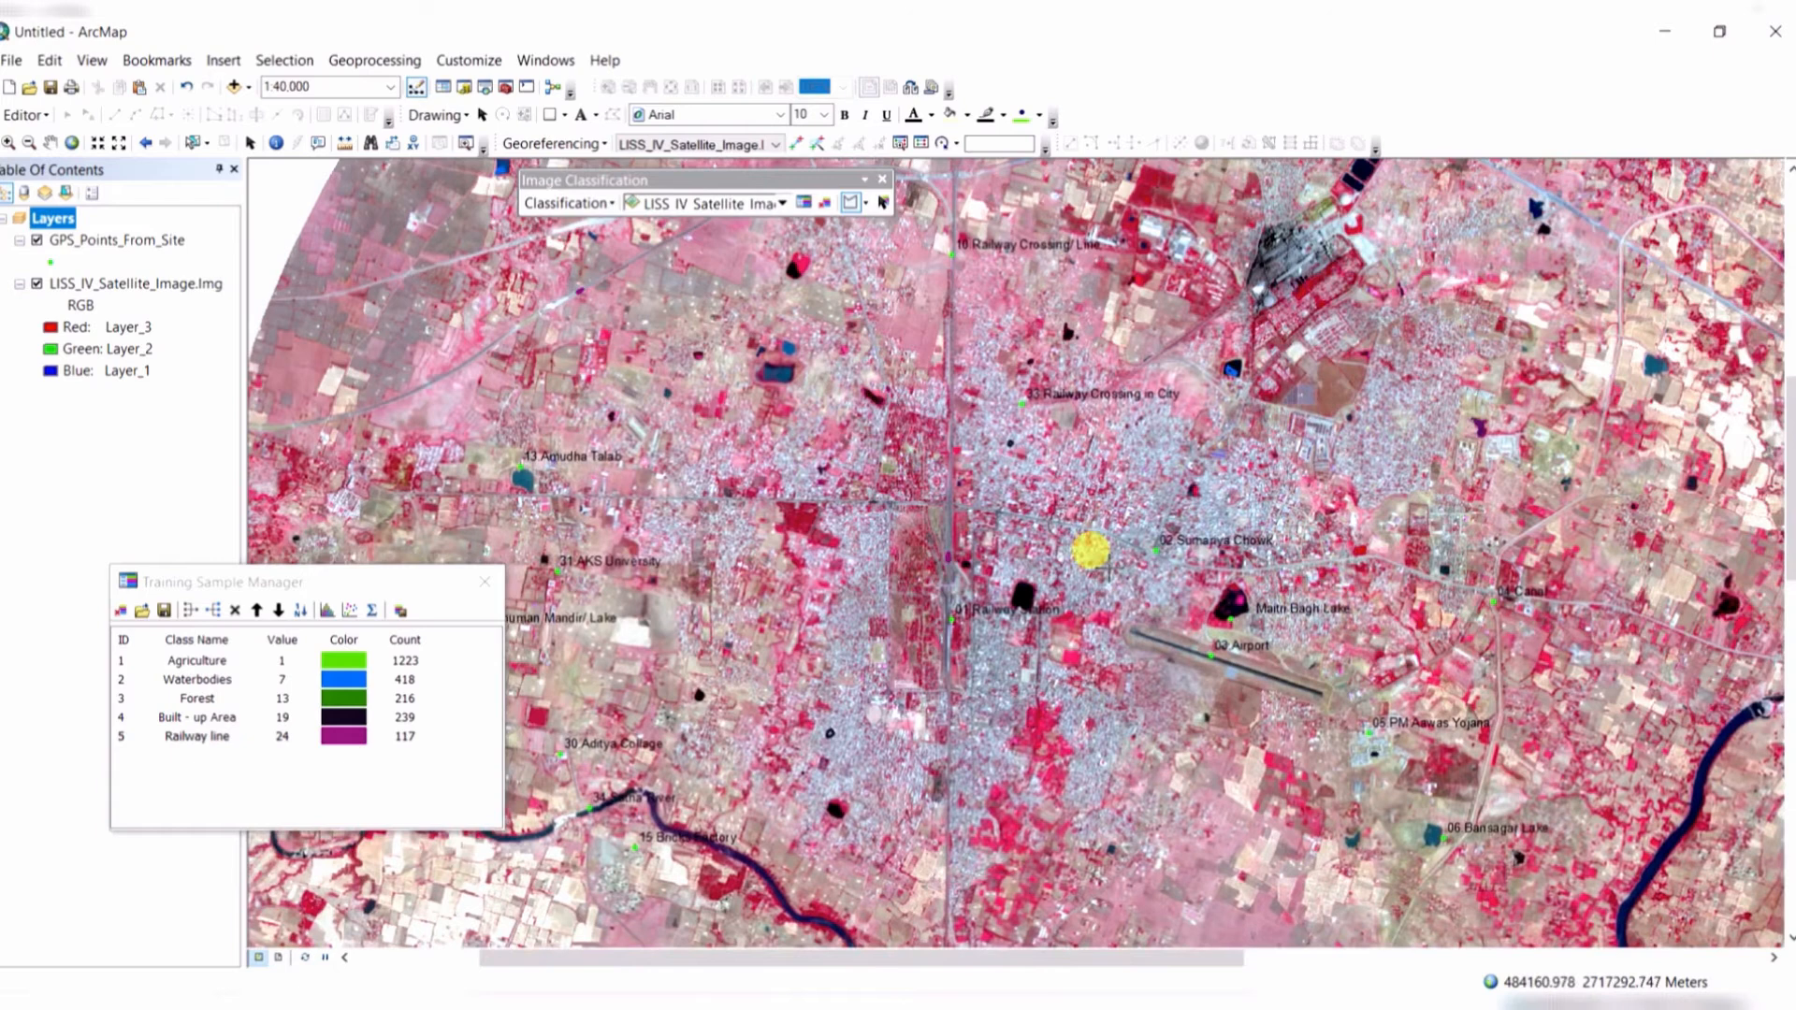
left_click_drag(1101, 568, 922, 445)
scroll(978, 440, "up", 4)
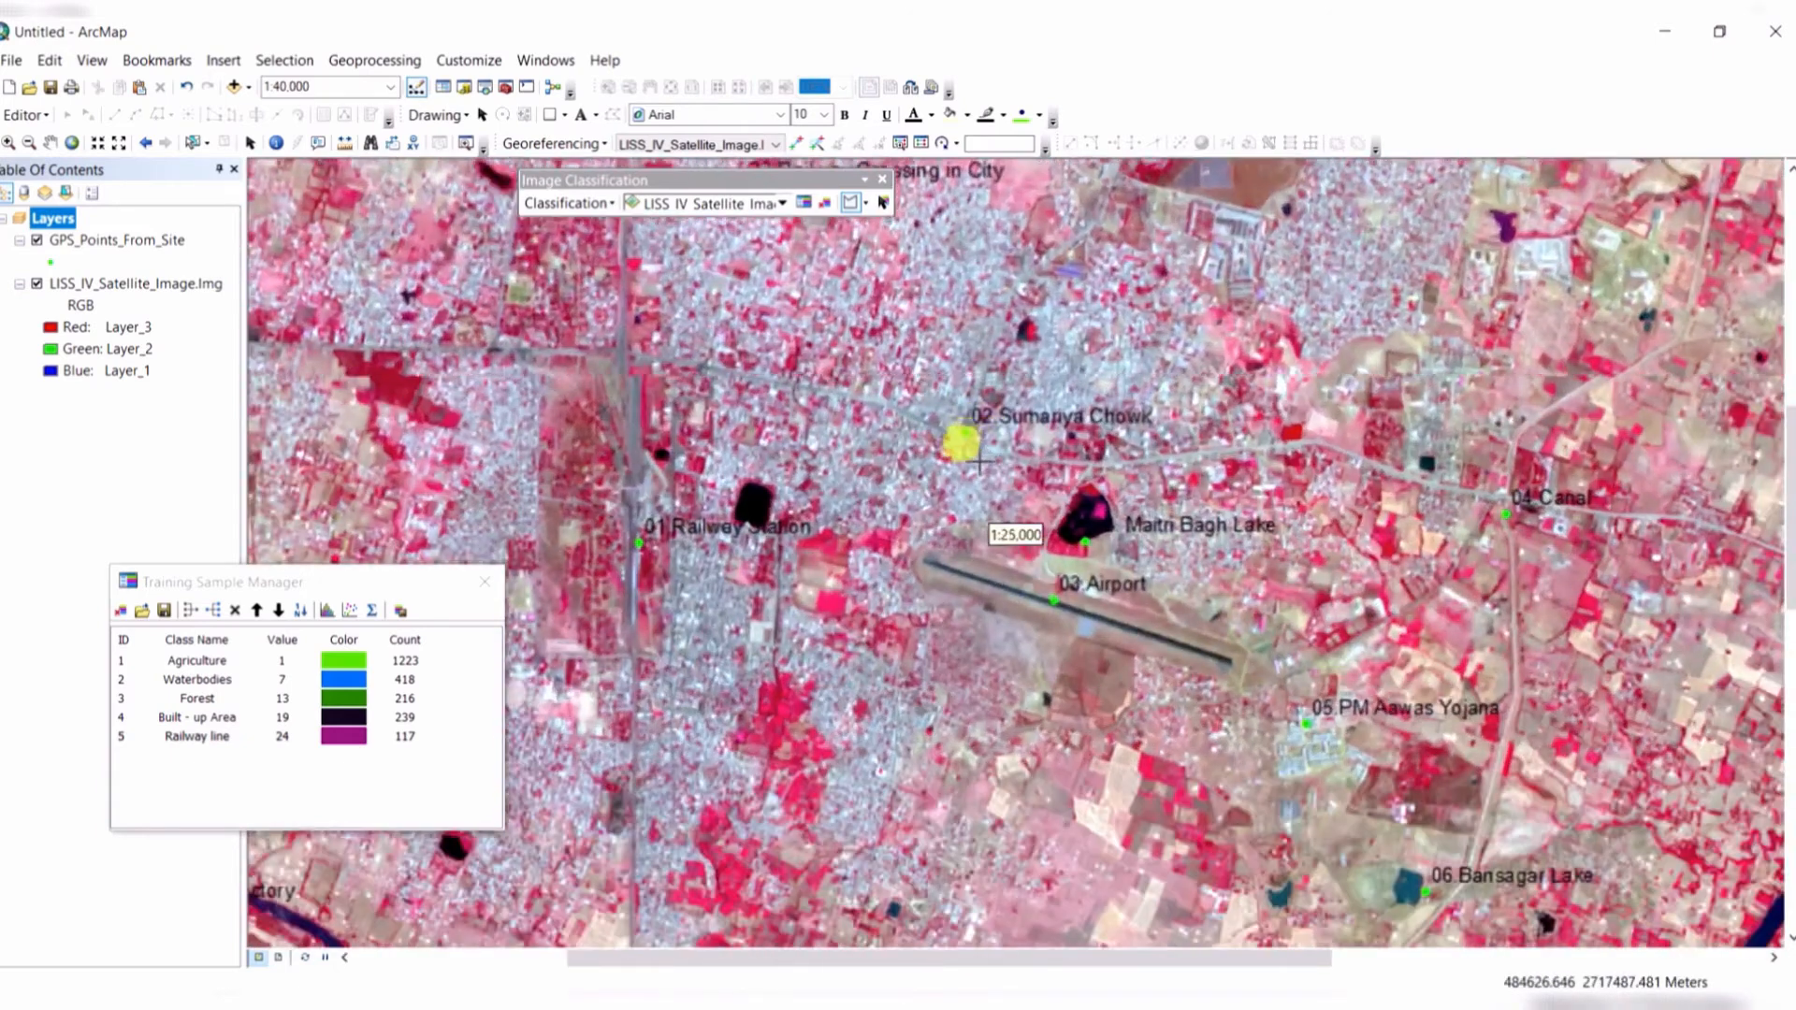
scroll(968, 464, "up", 3)
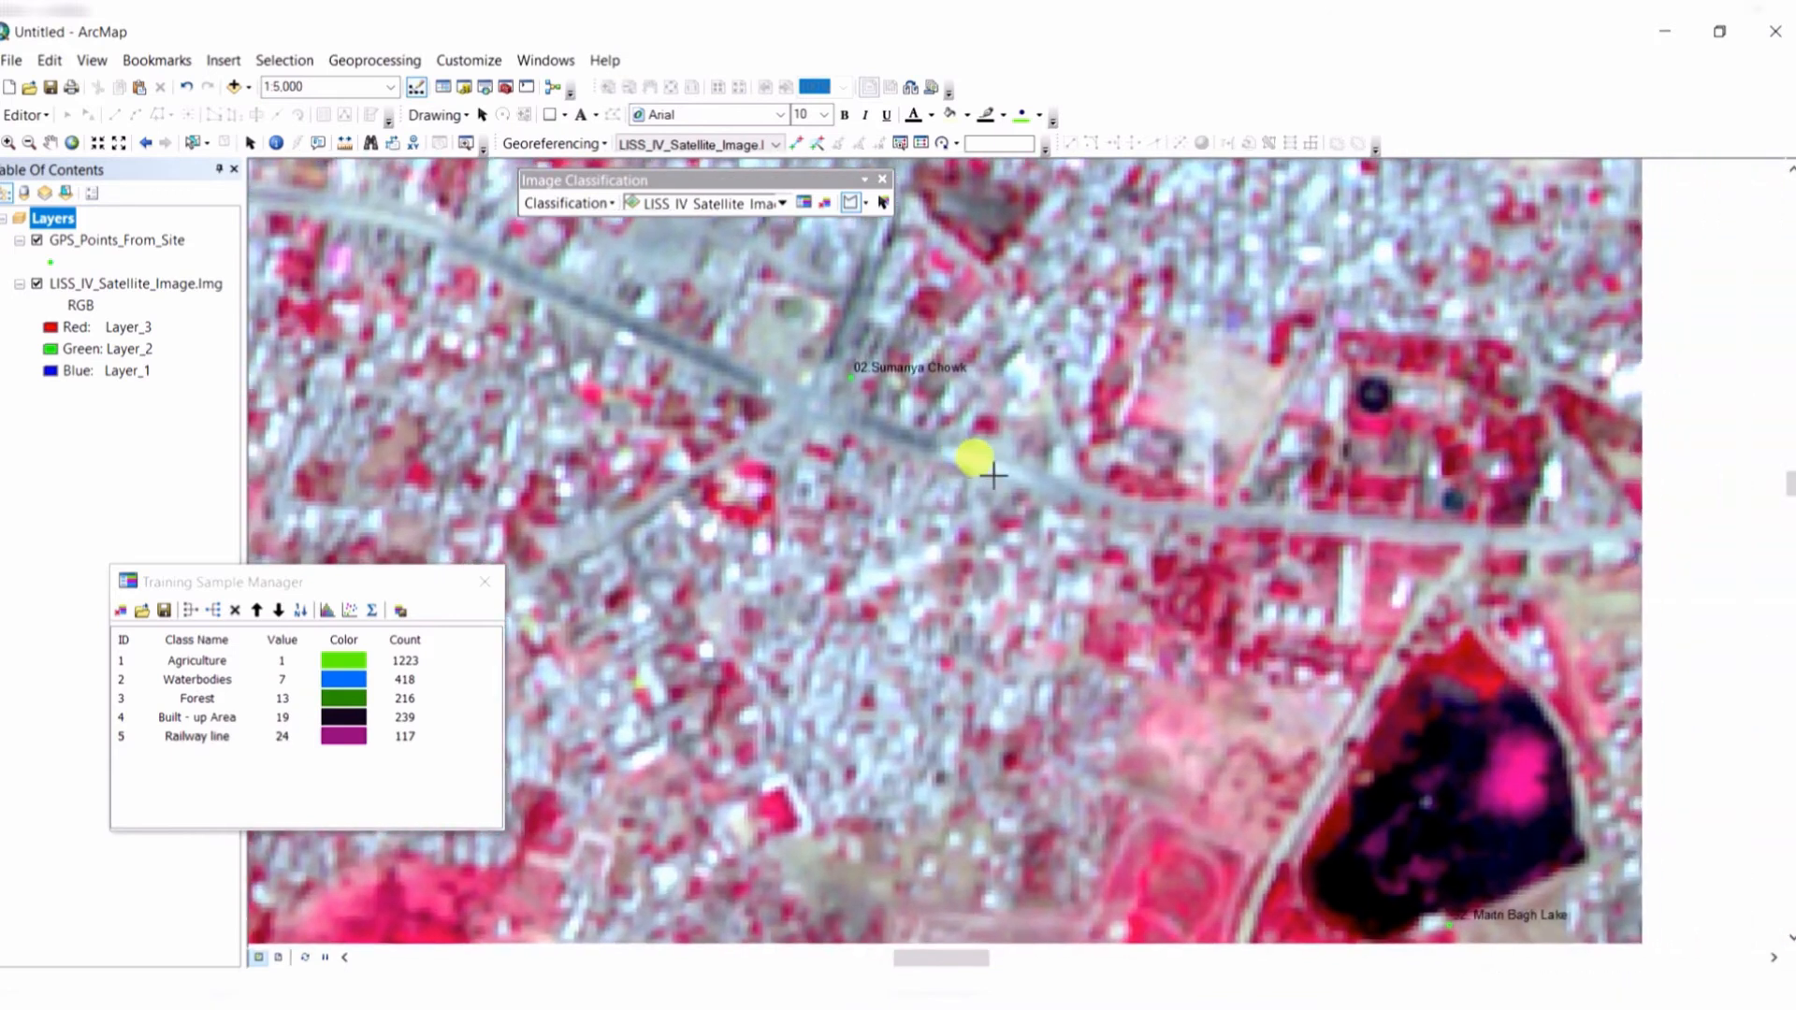
left_click_drag(712, 391, 982, 462)
scroll(974, 451, "up", 2)
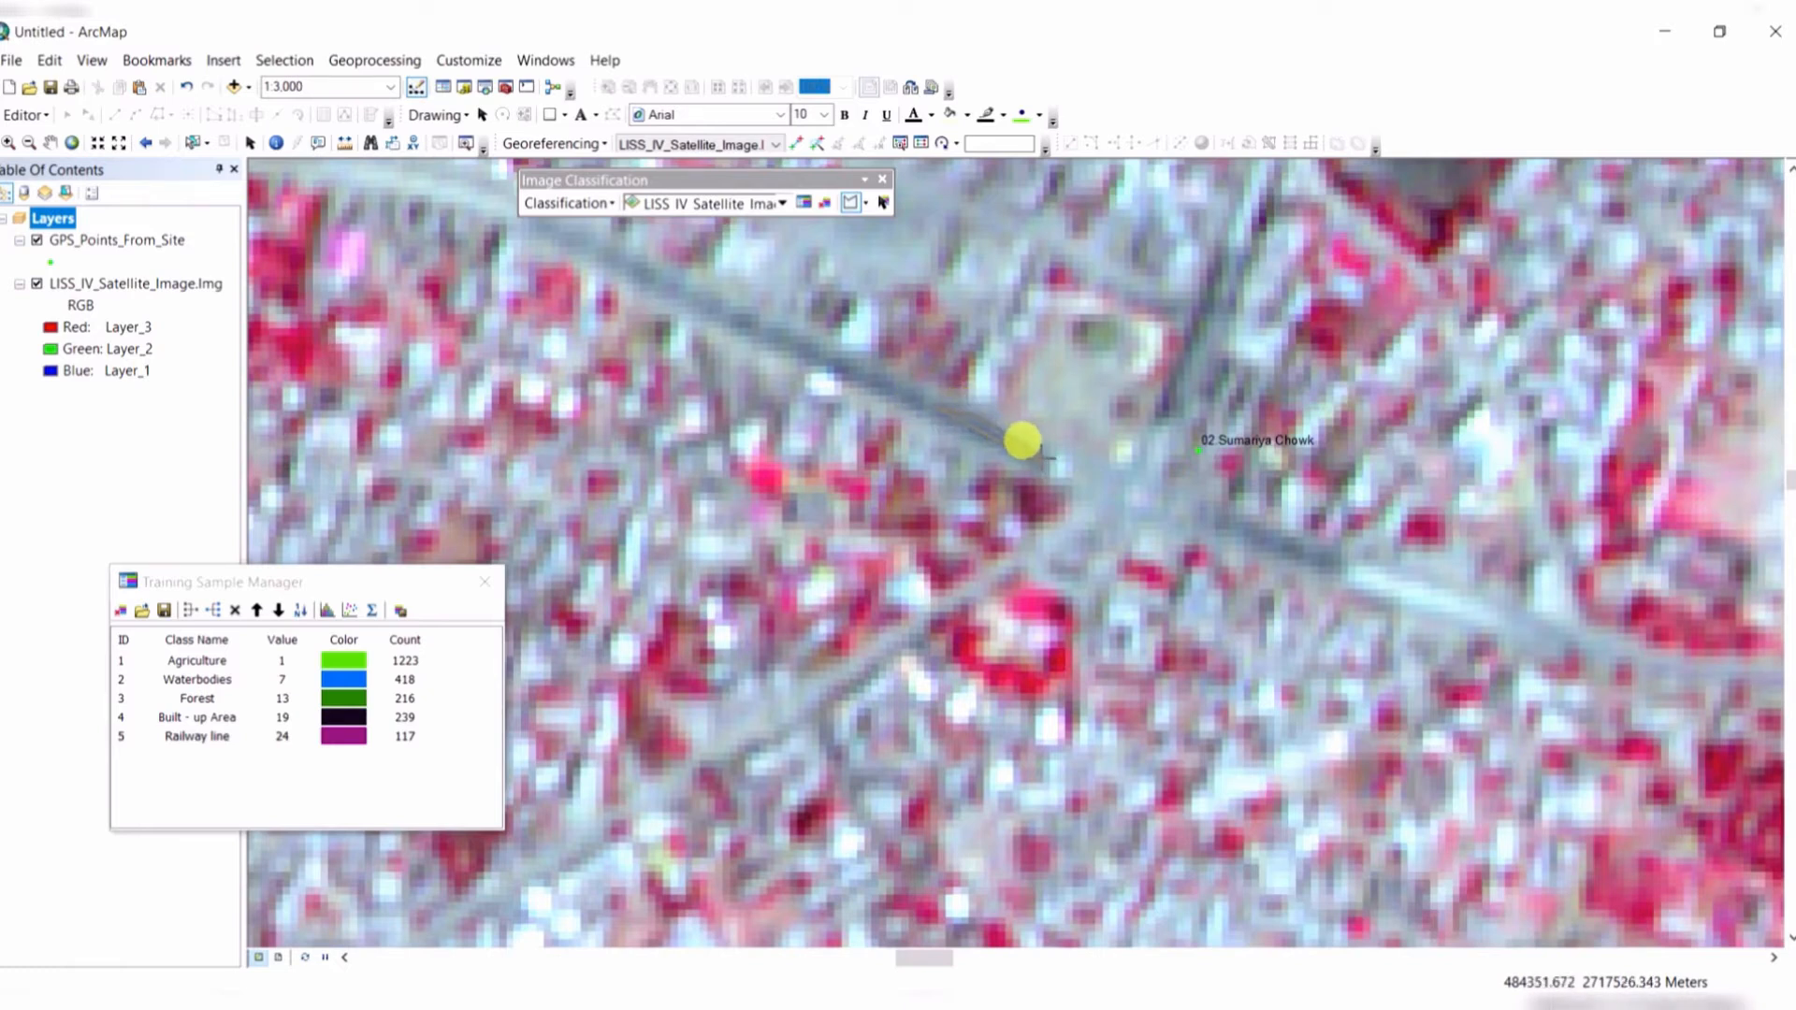
Draw a training sample on the straight grey east-west road north of the 31 AKS University point.
scroll(1067, 541, "up", 5)
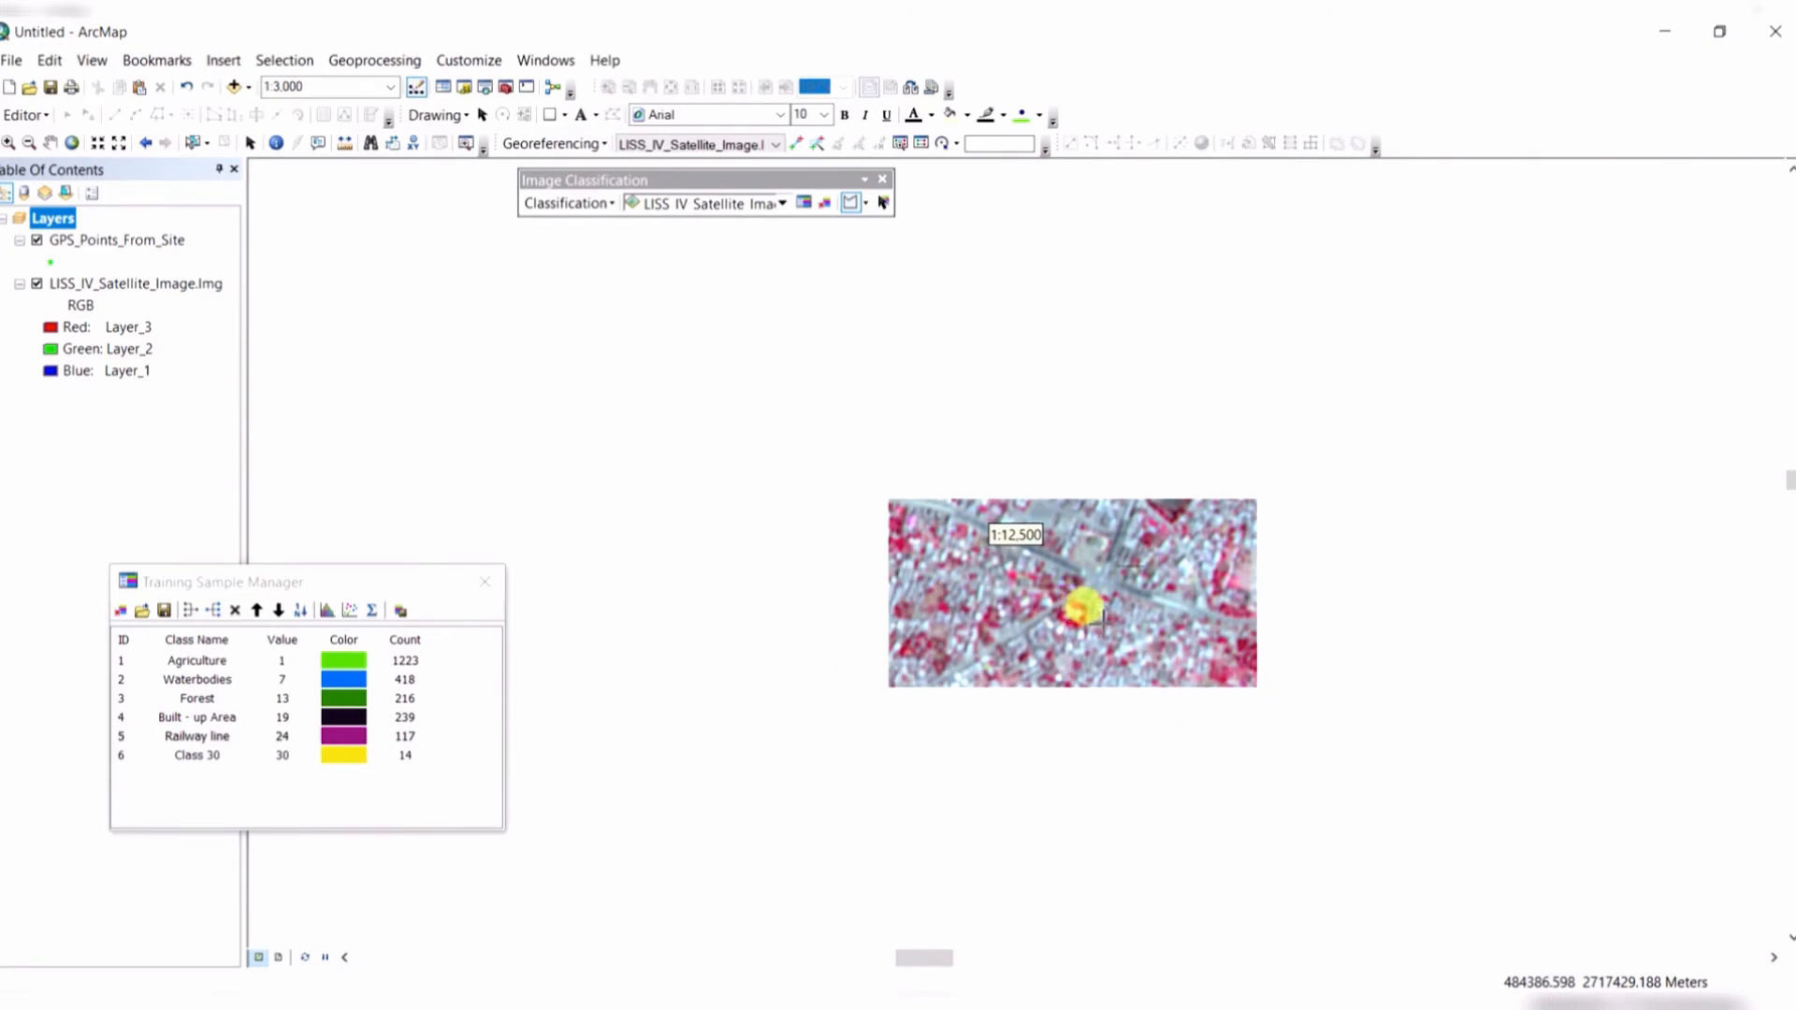
scroll(1258, 704, "up", 3)
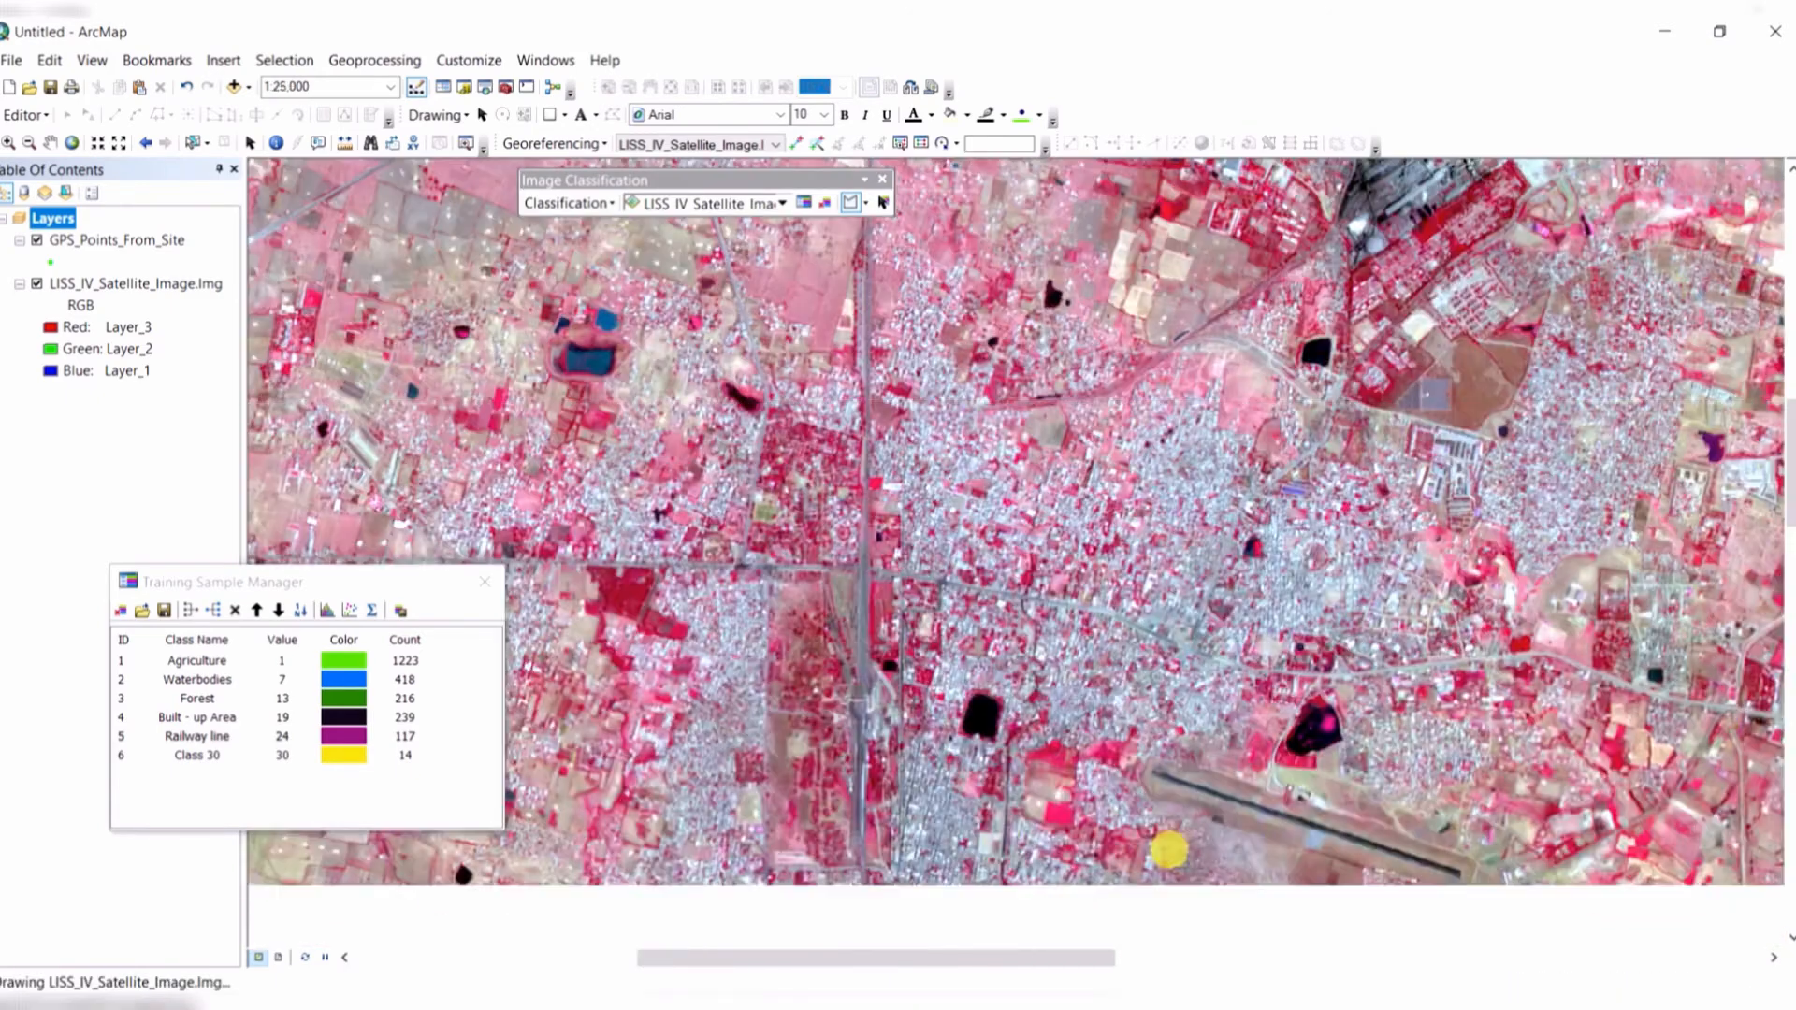
left_click_drag(913, 838, 1255, 525)
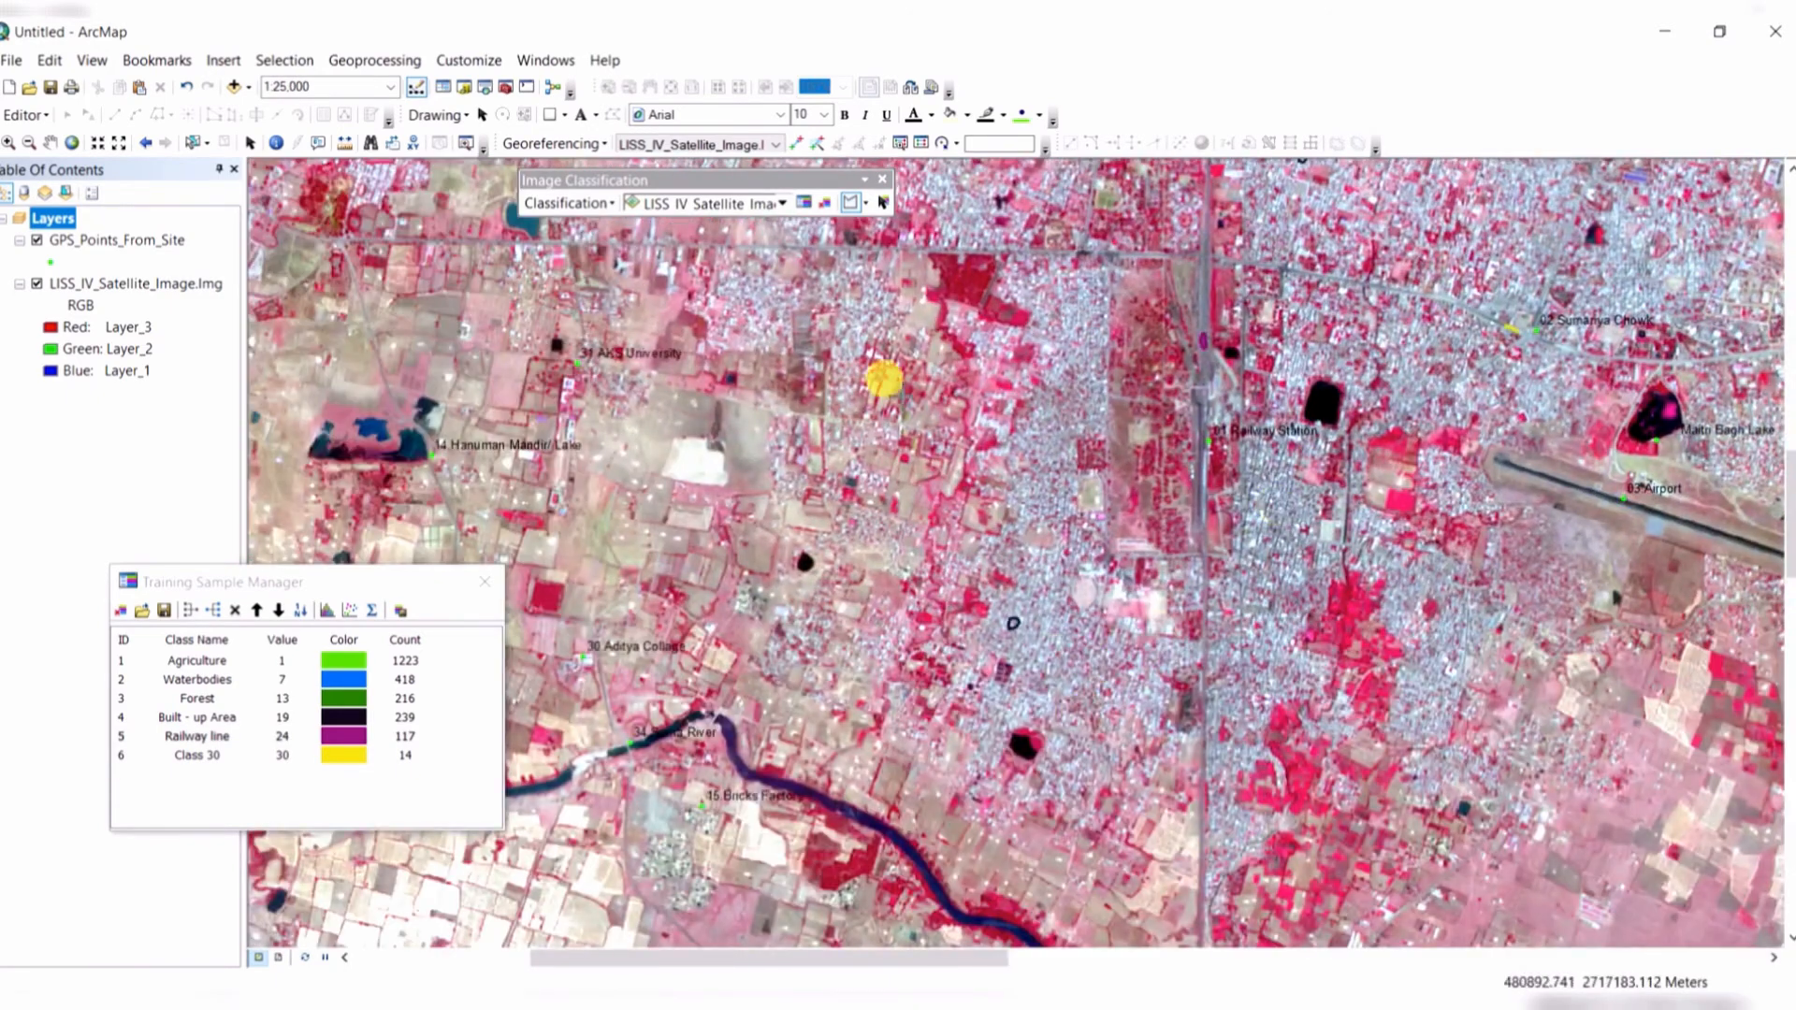
left_click_drag(795, 537, 1188, 782)
scroll(1006, 501, "down", 1)
scroll(1006, 500, "down", 8)
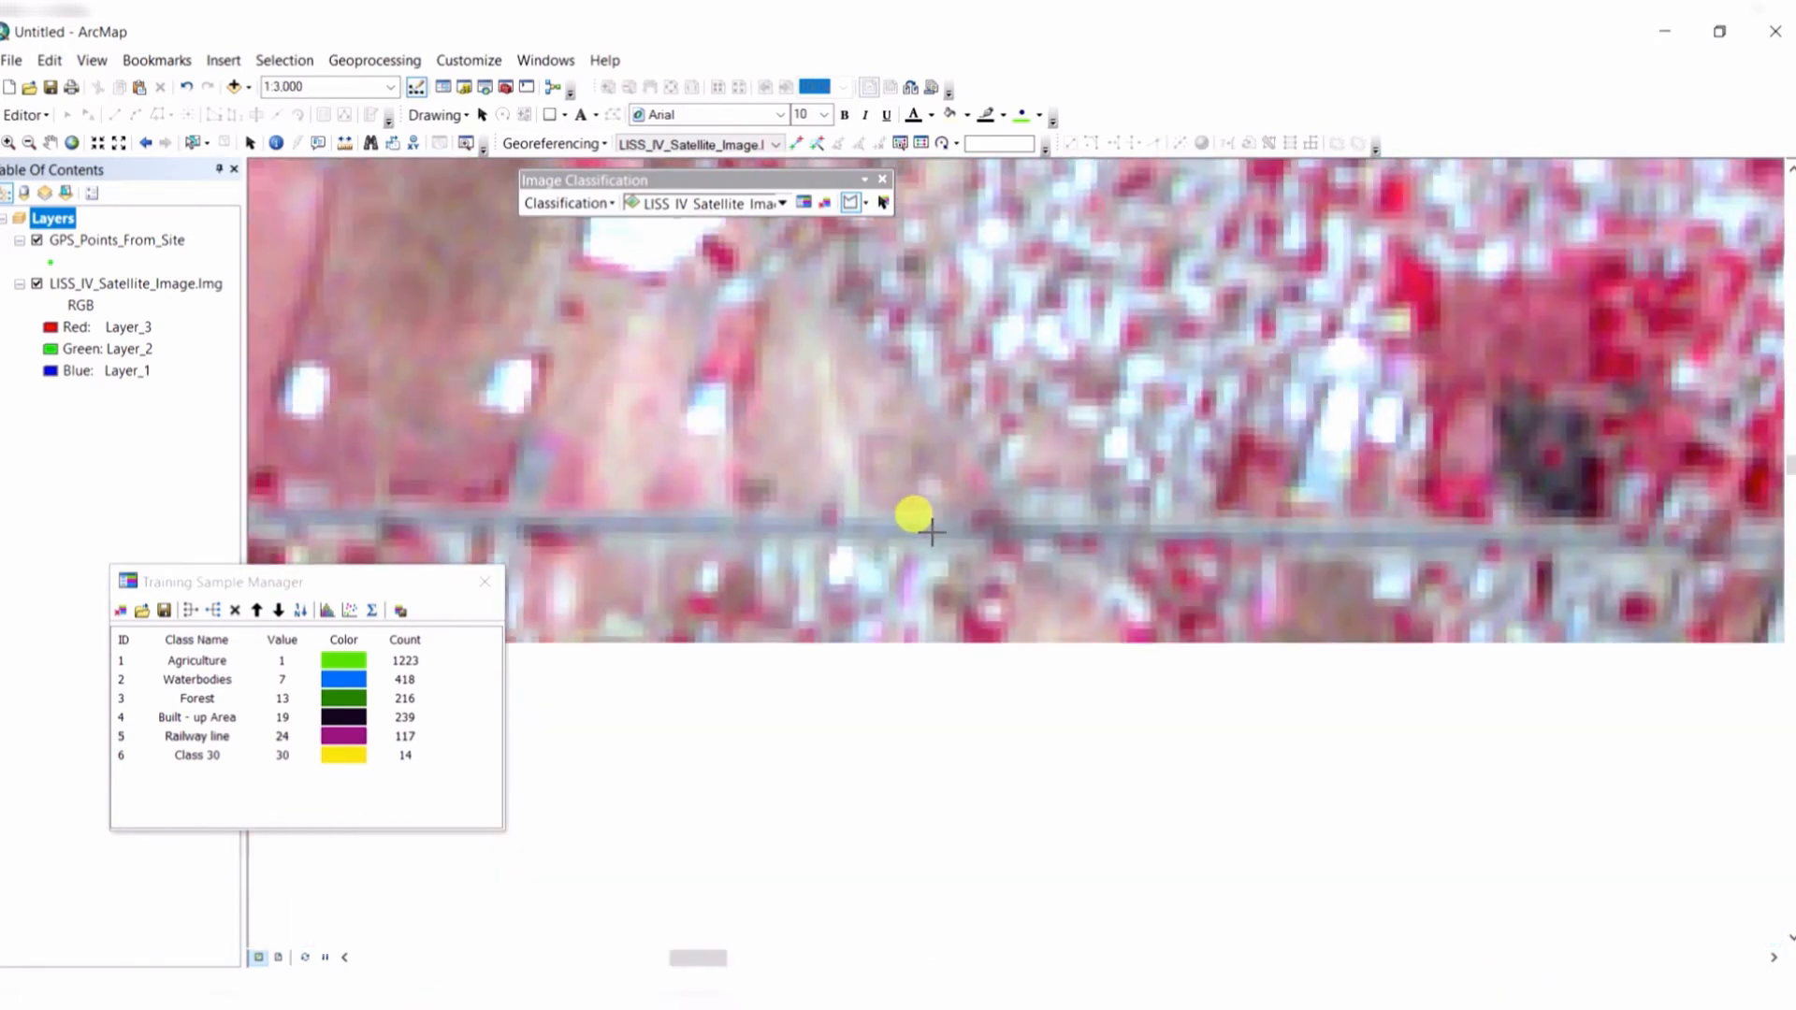
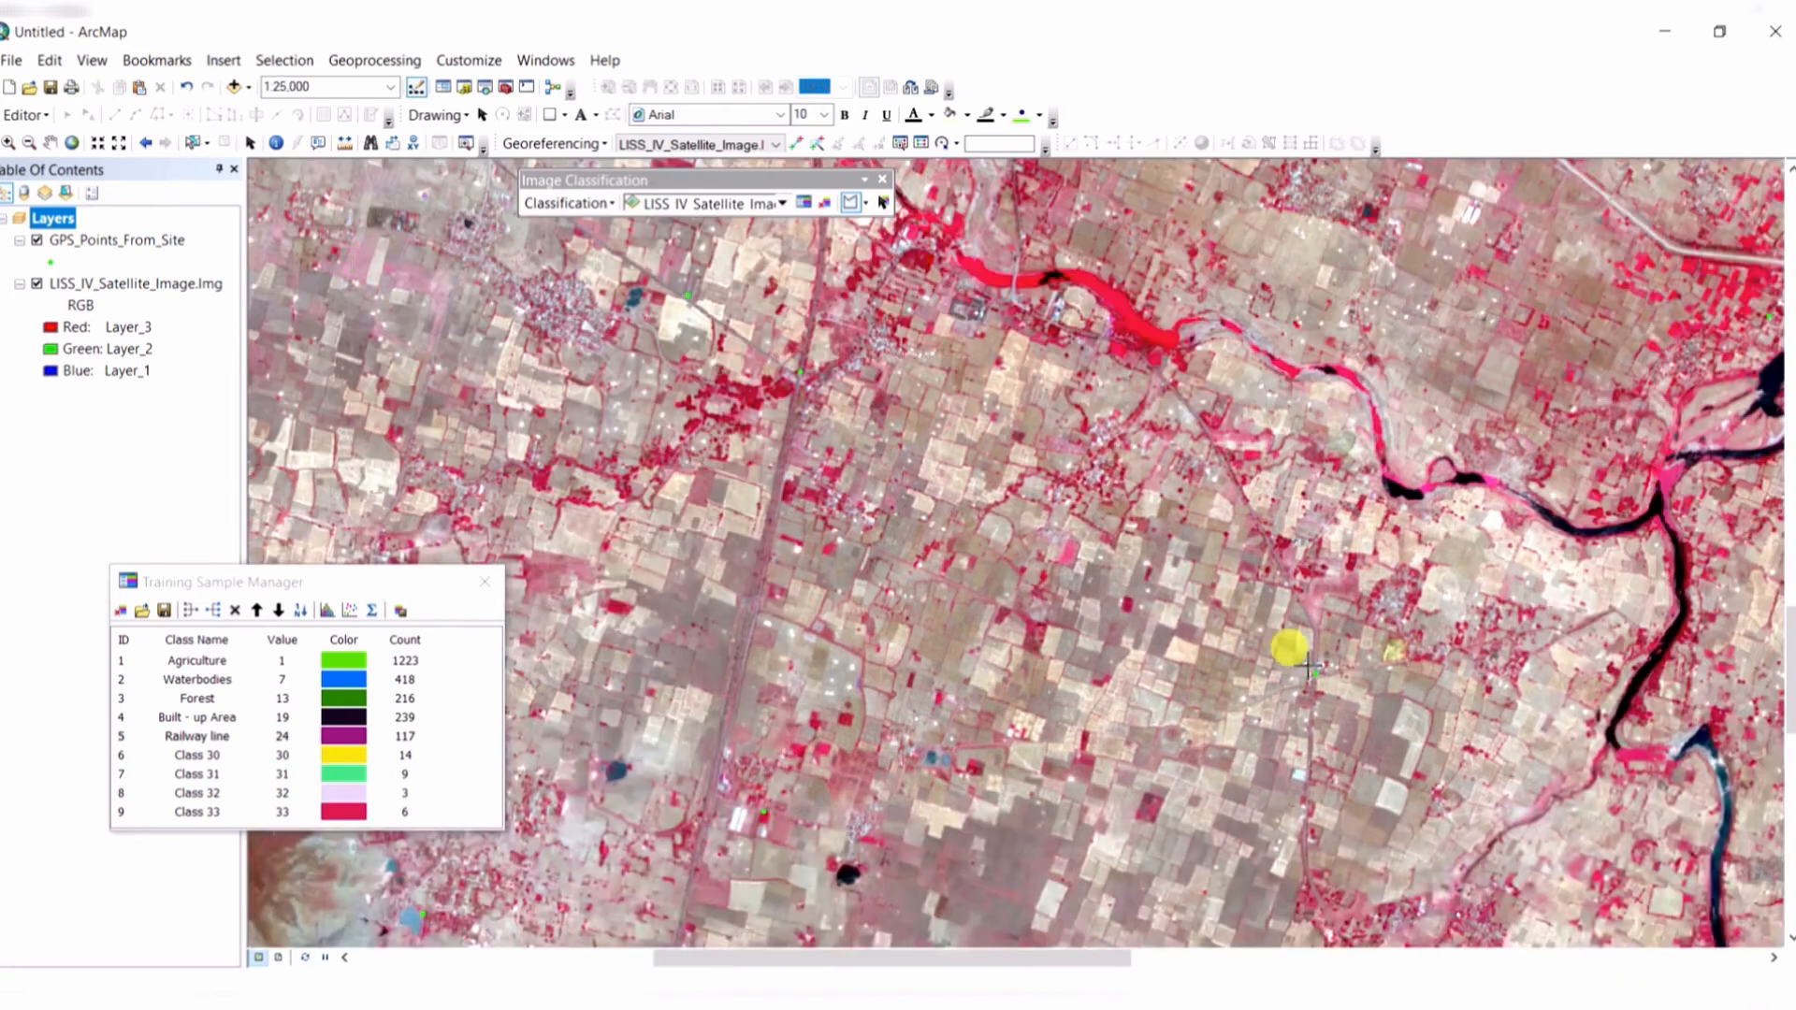
Draw a narrow polygon training sample along the pale road bridge over the river, northwest of the 26 Bridge/River point.
left_click_drag(1001, 460, 1231, 561)
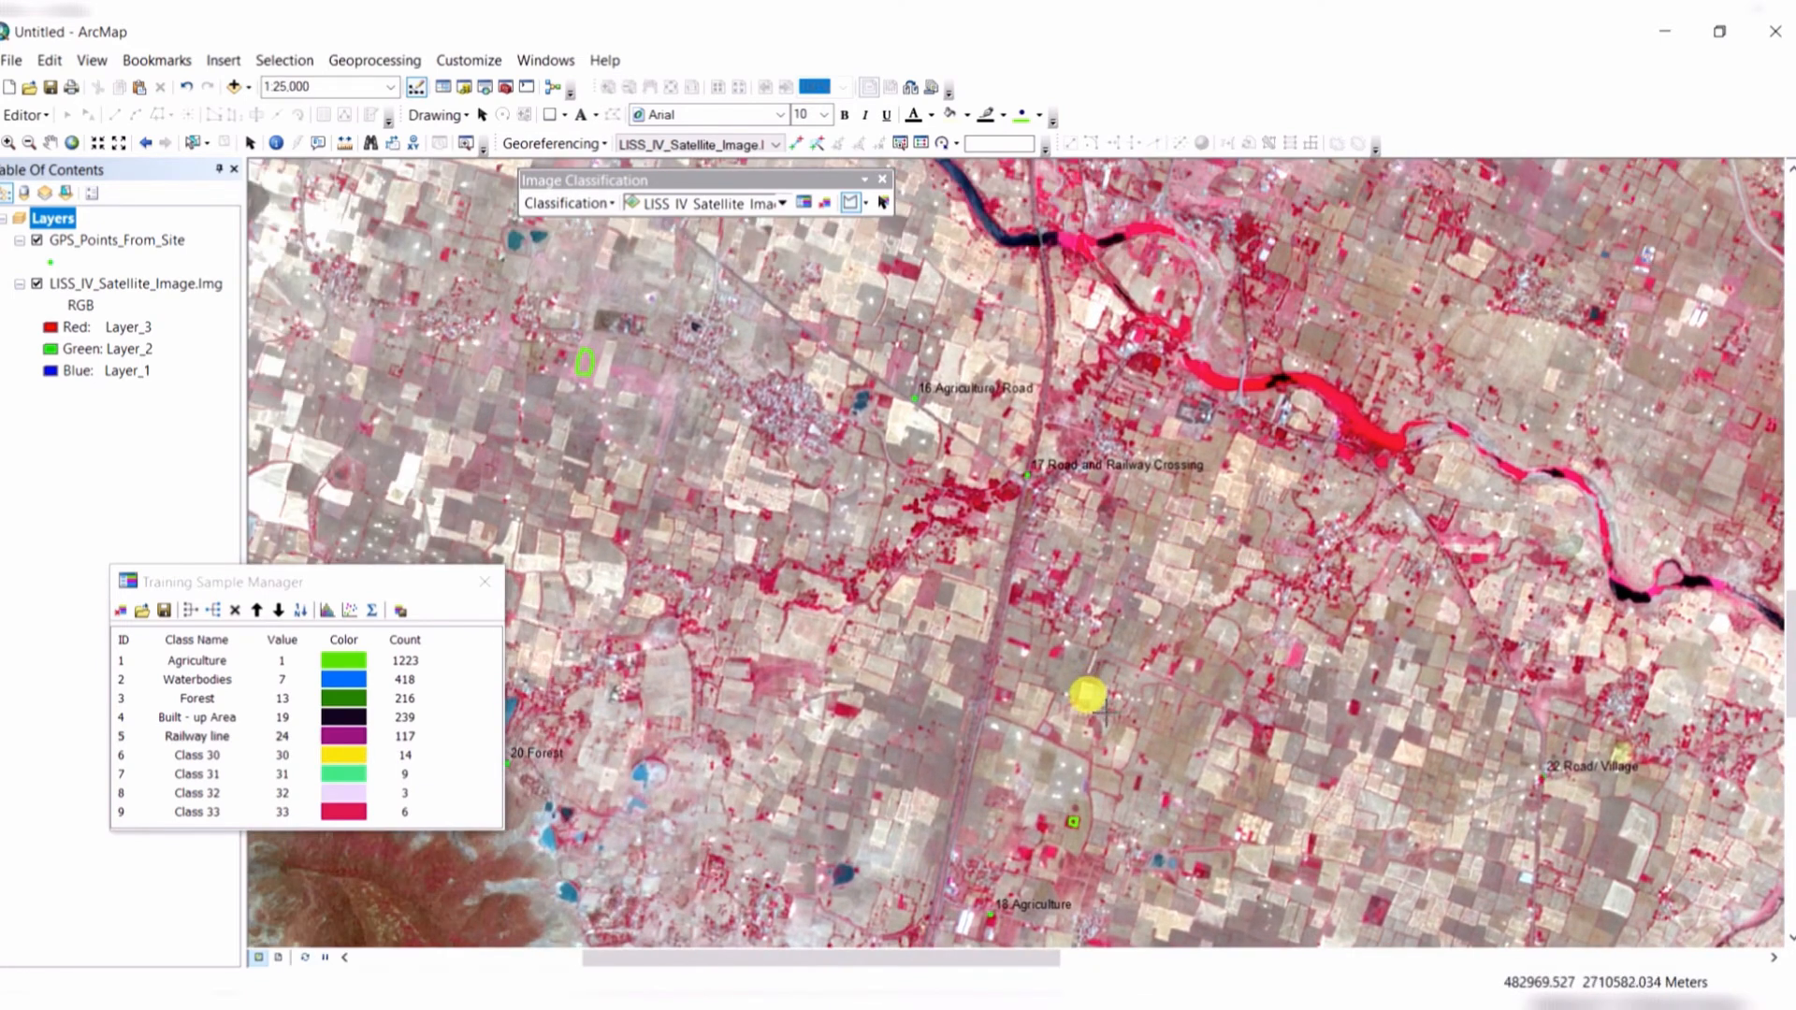
scroll(1104, 711, "up", 3)
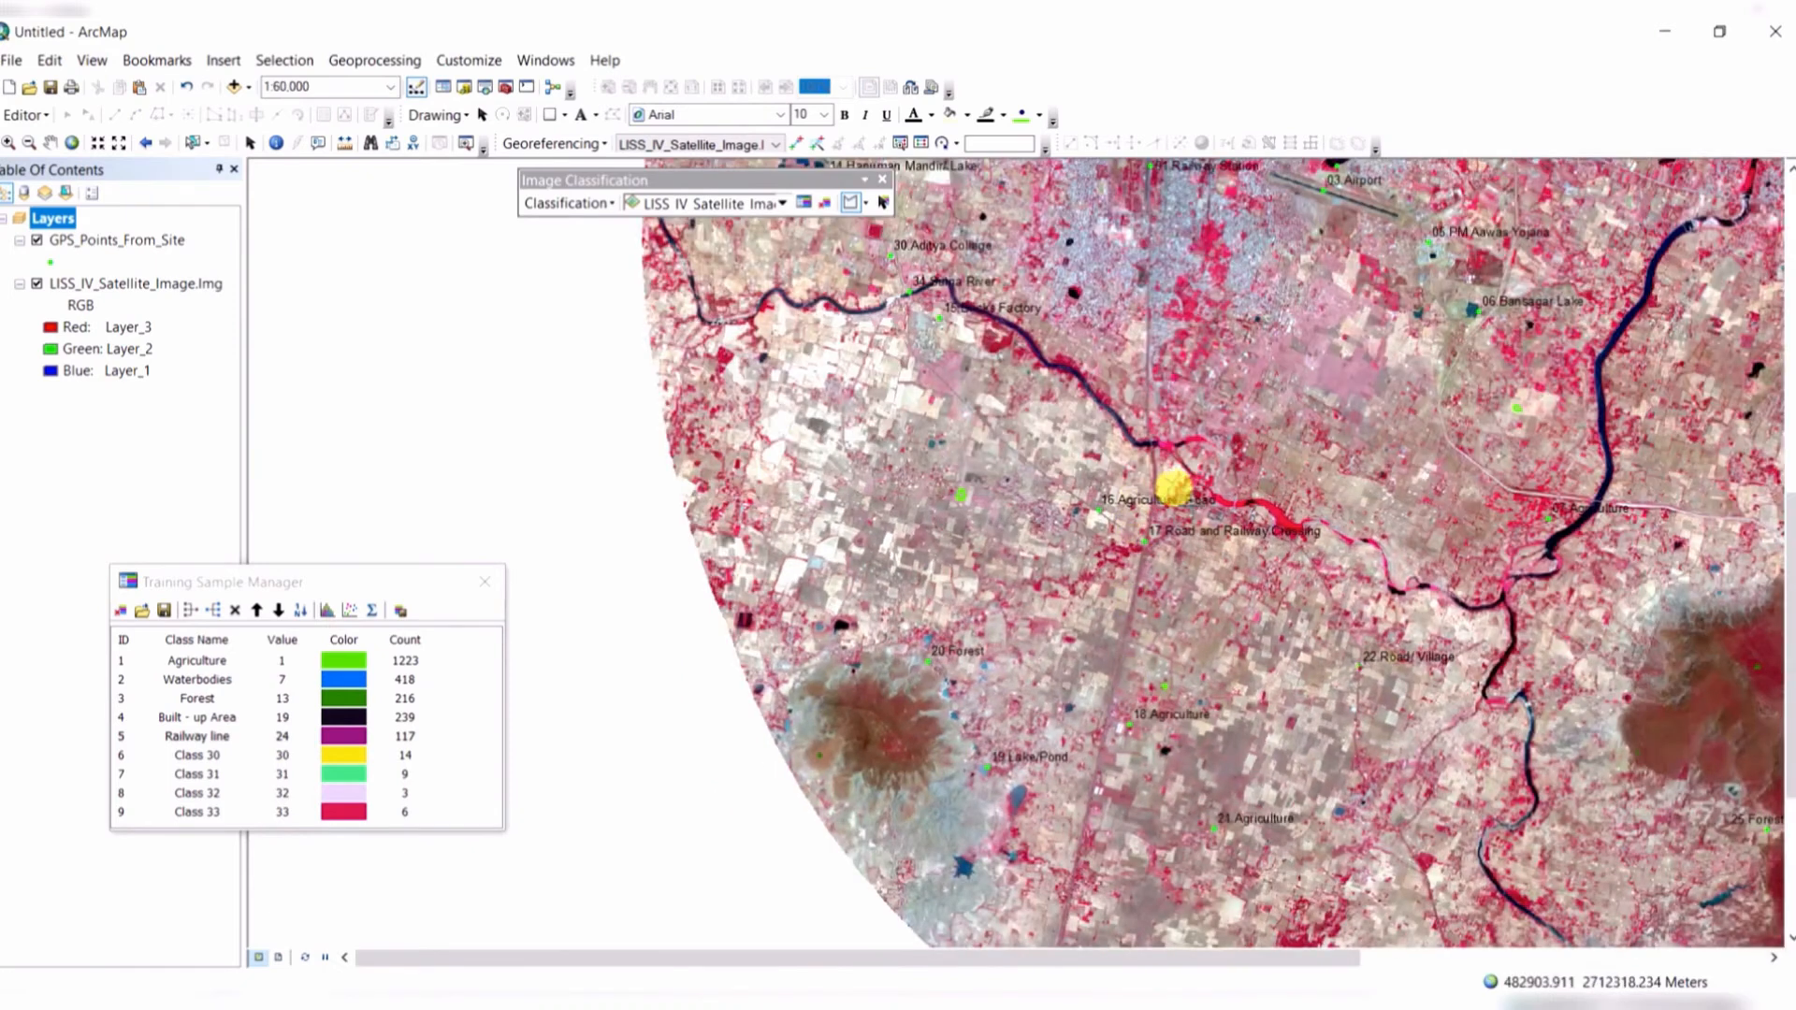
left_click_drag(1337, 397, 1172, 743)
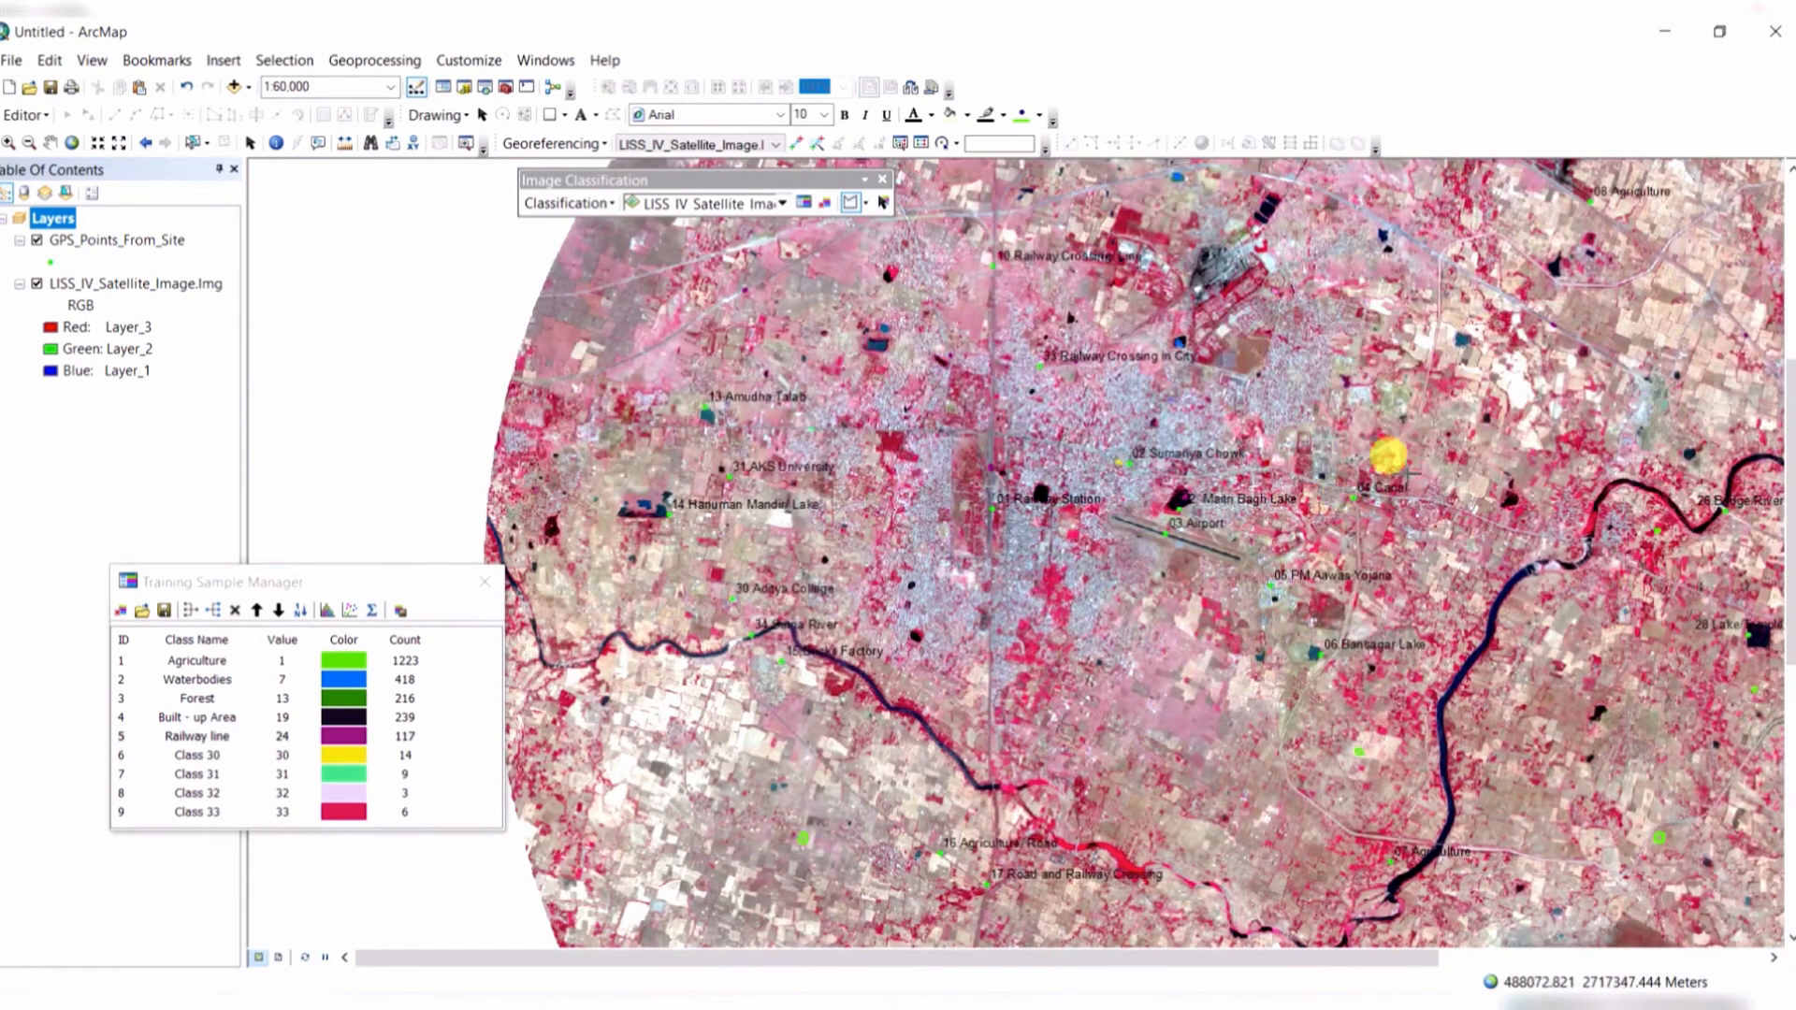
left_click_drag(1401, 470, 989, 665)
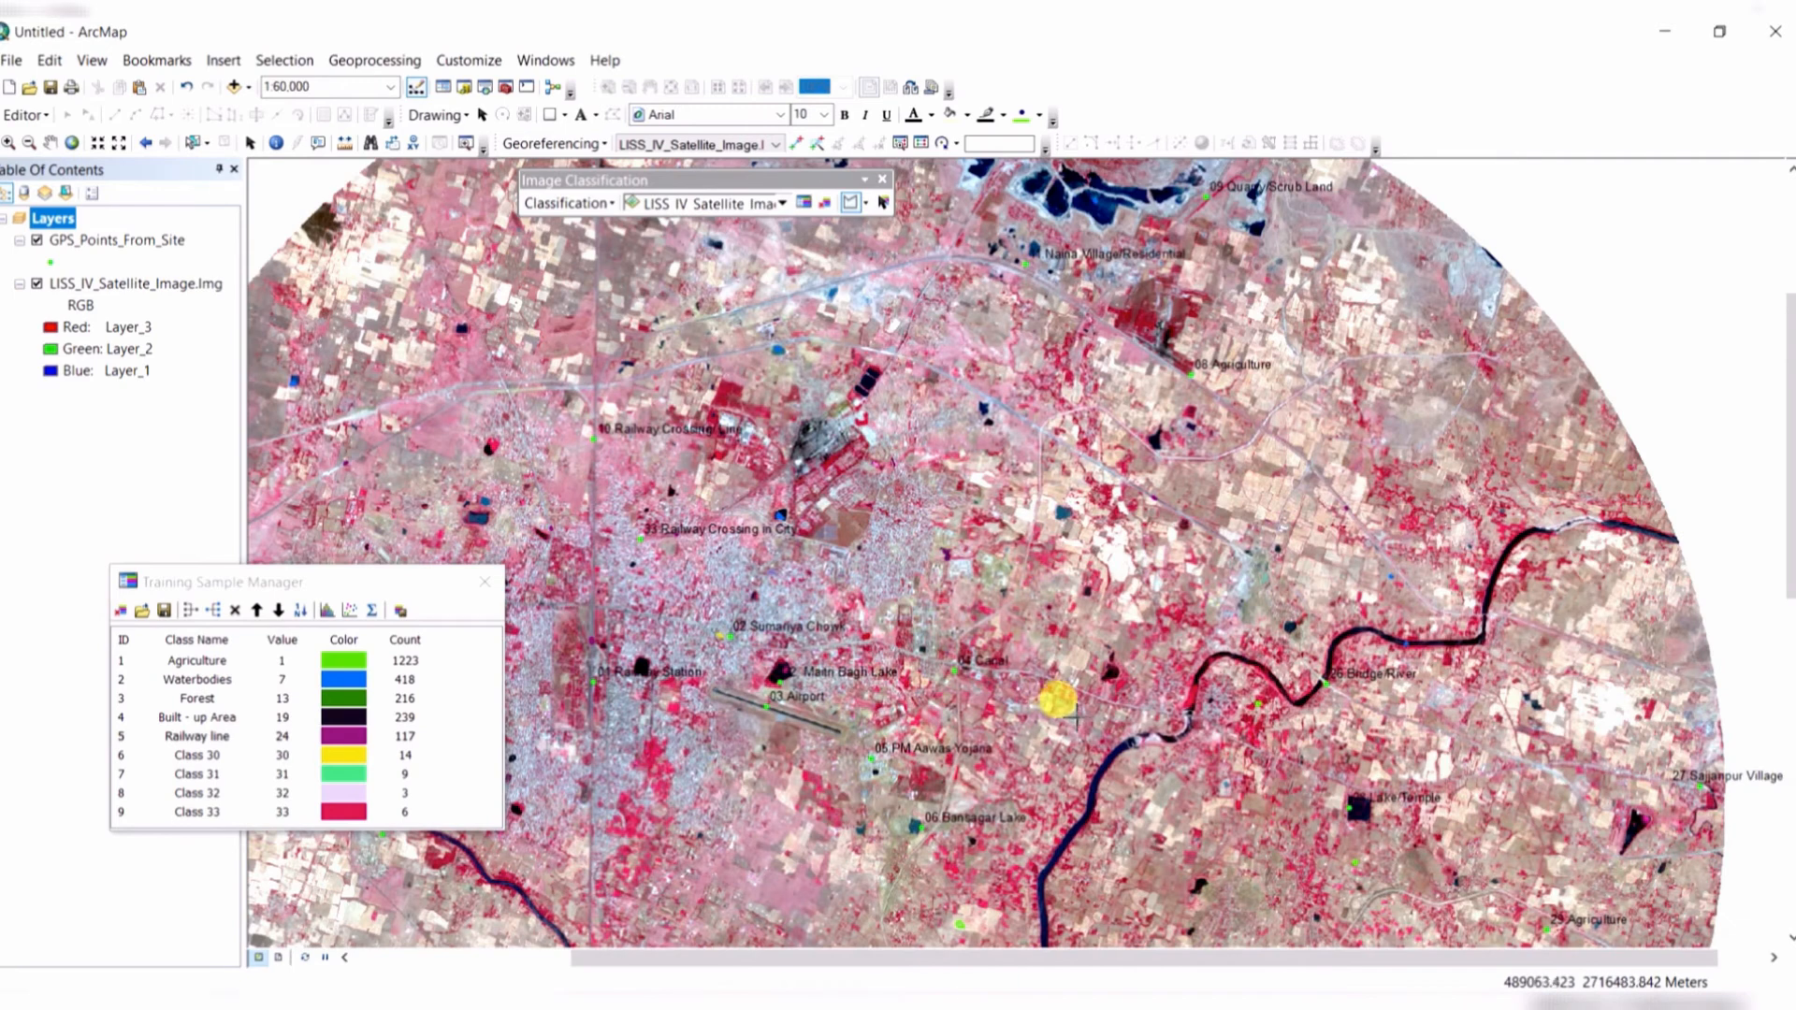
scroll(1355, 714, "up", 3)
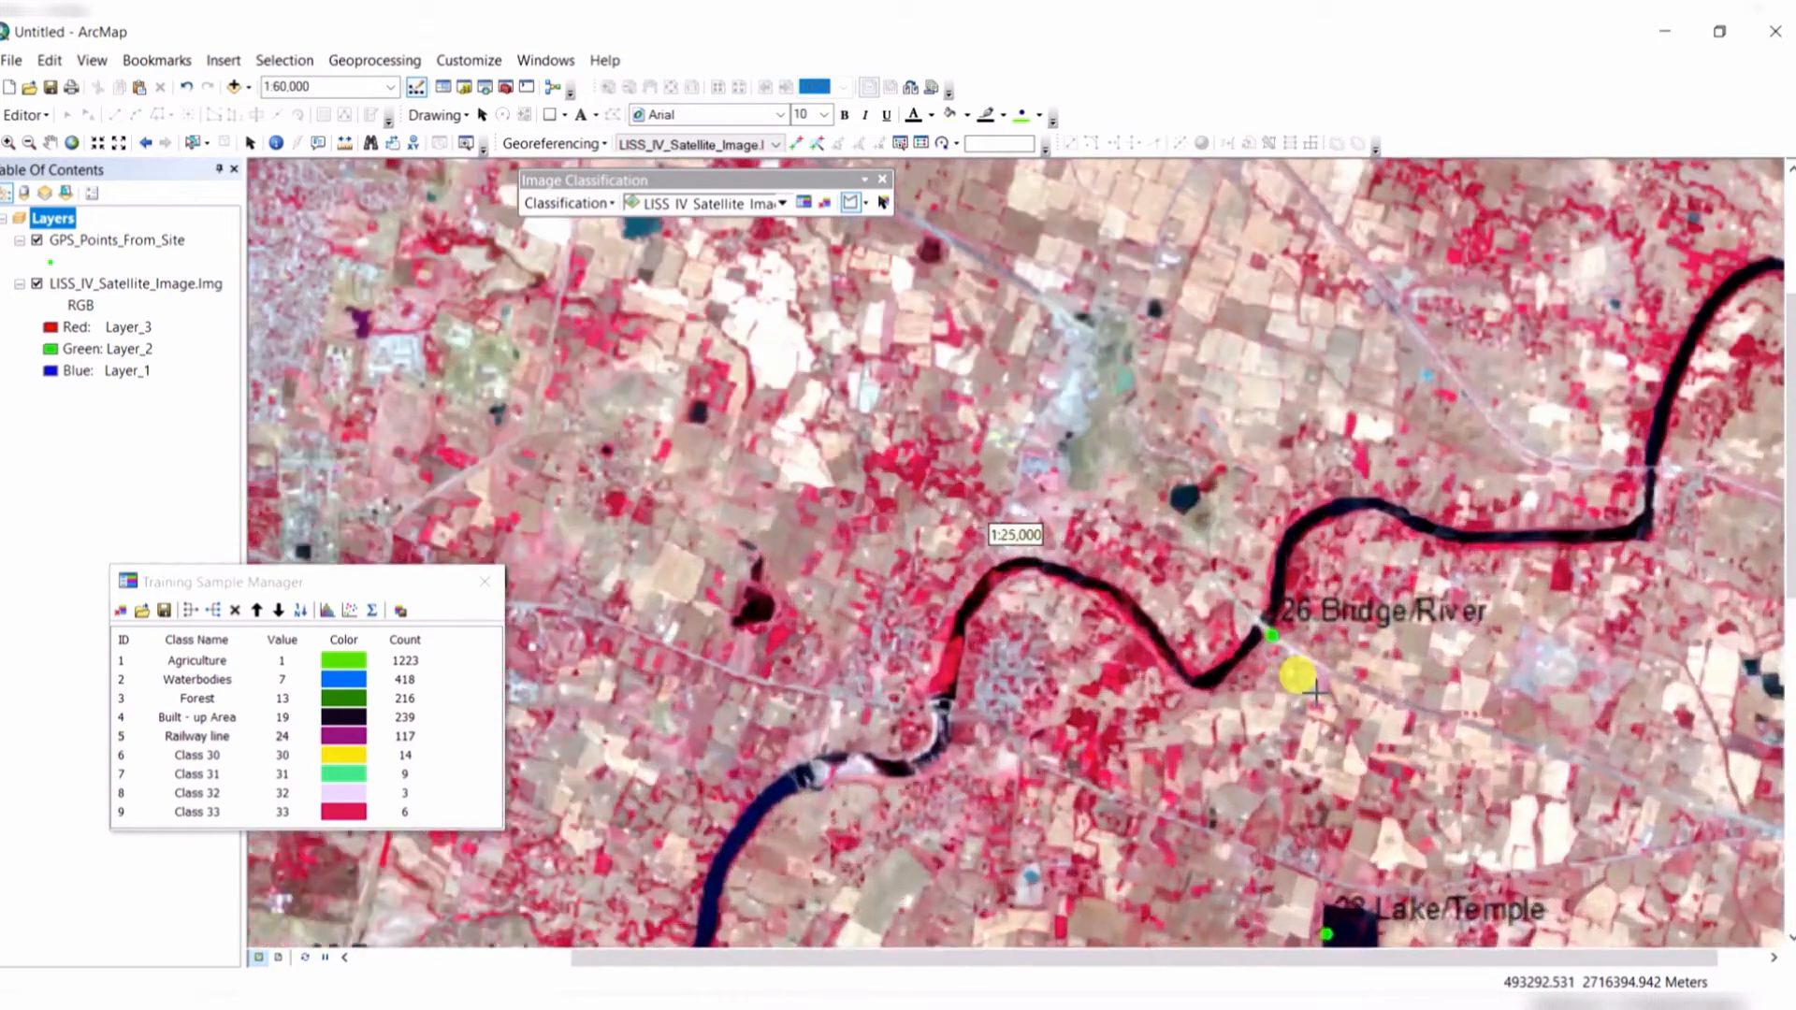
scroll(1384, 703, "up", 2)
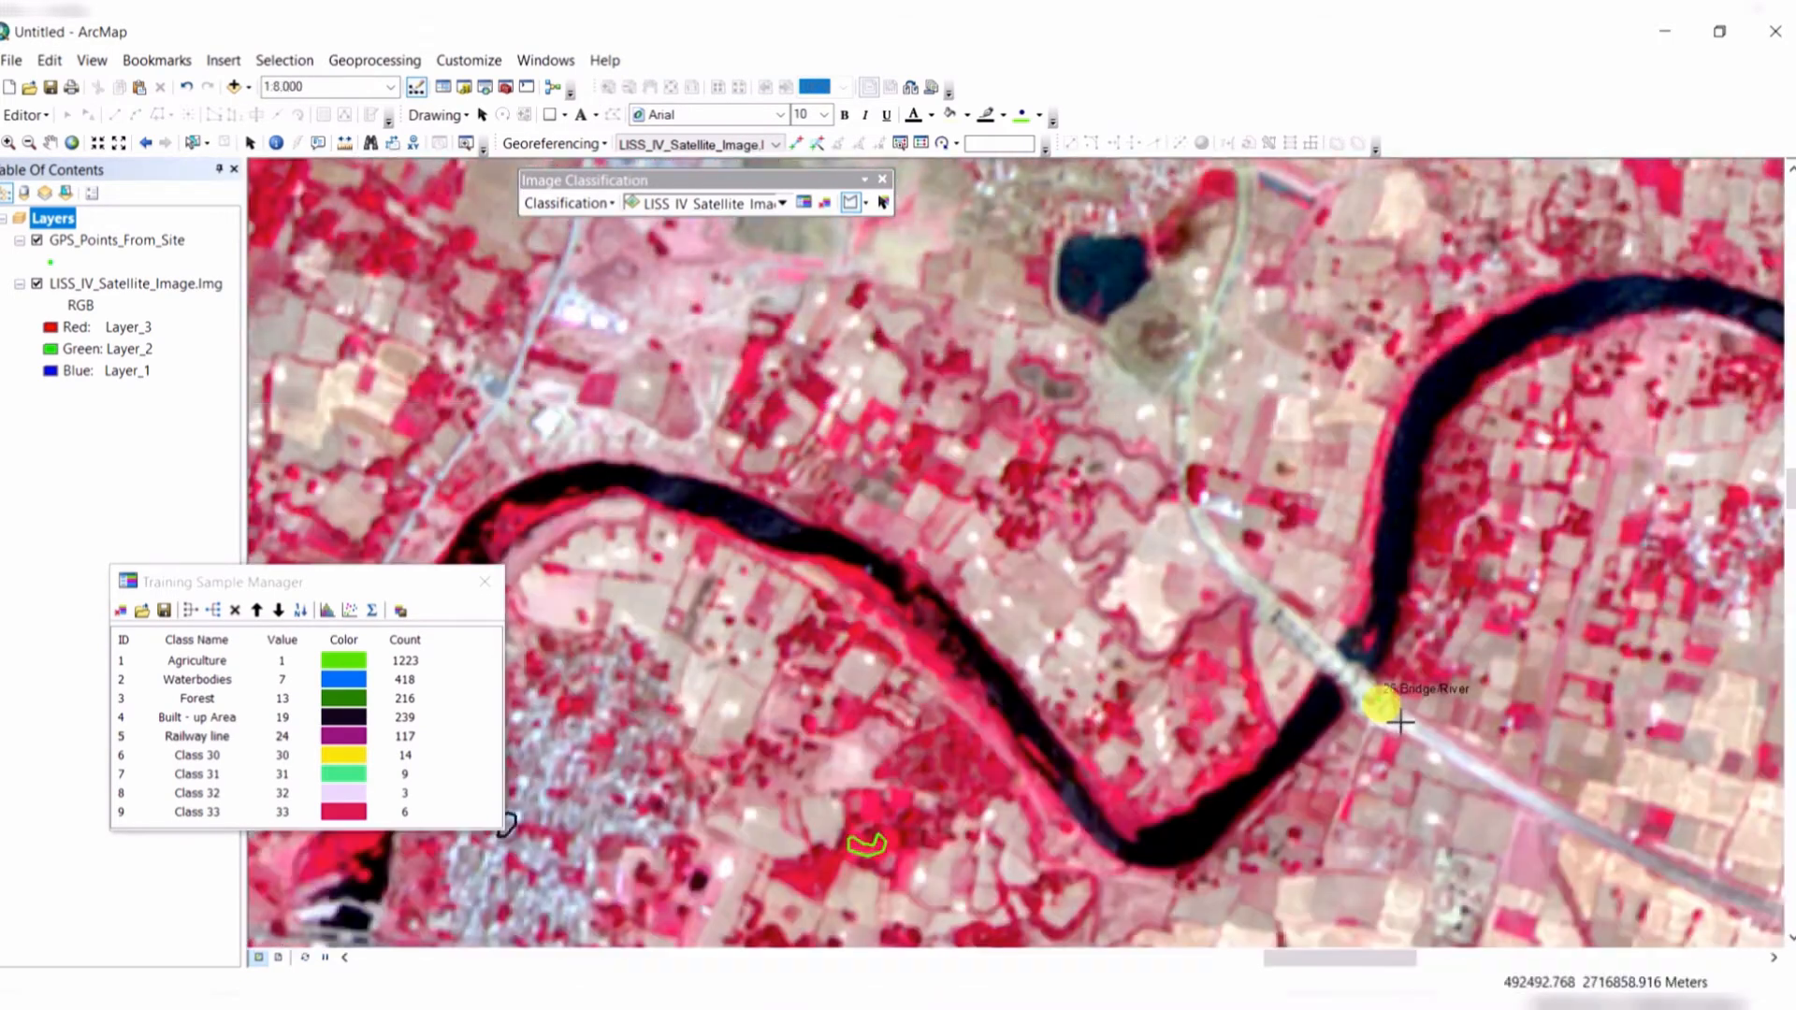
scroll(1203, 629, "up", 2)
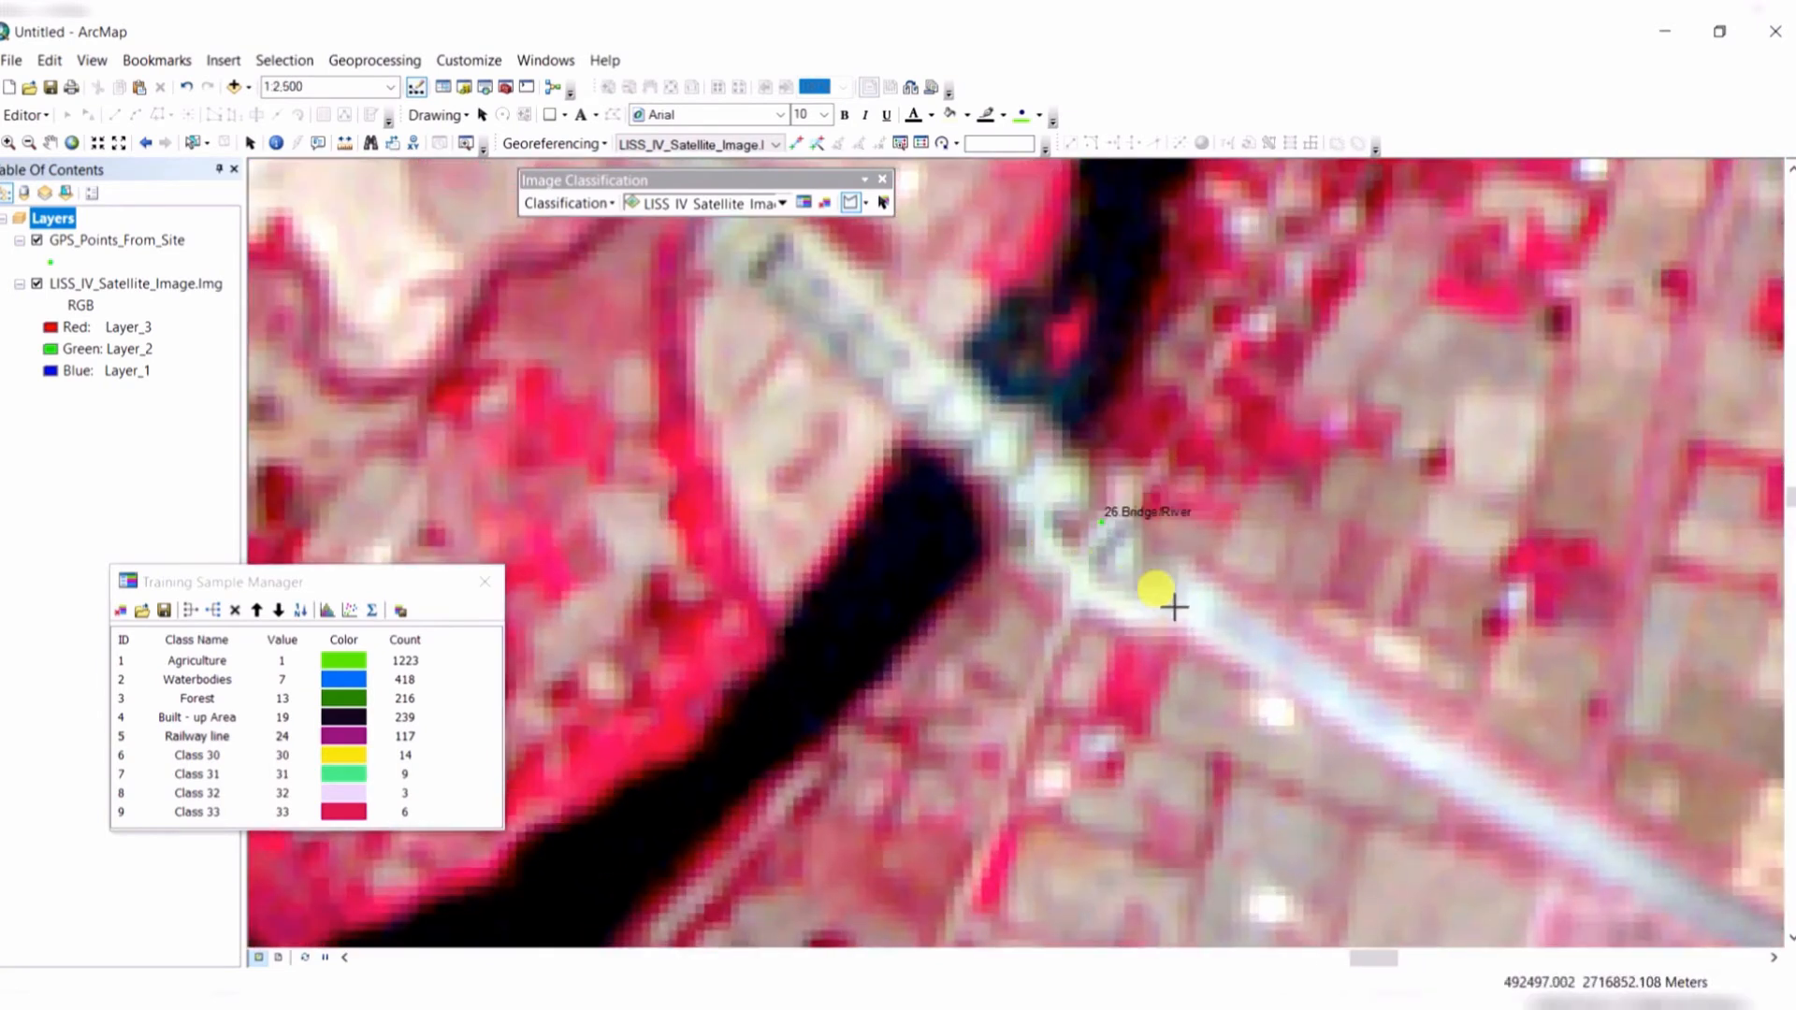
left_click_drag(1336, 703, 1254, 664)
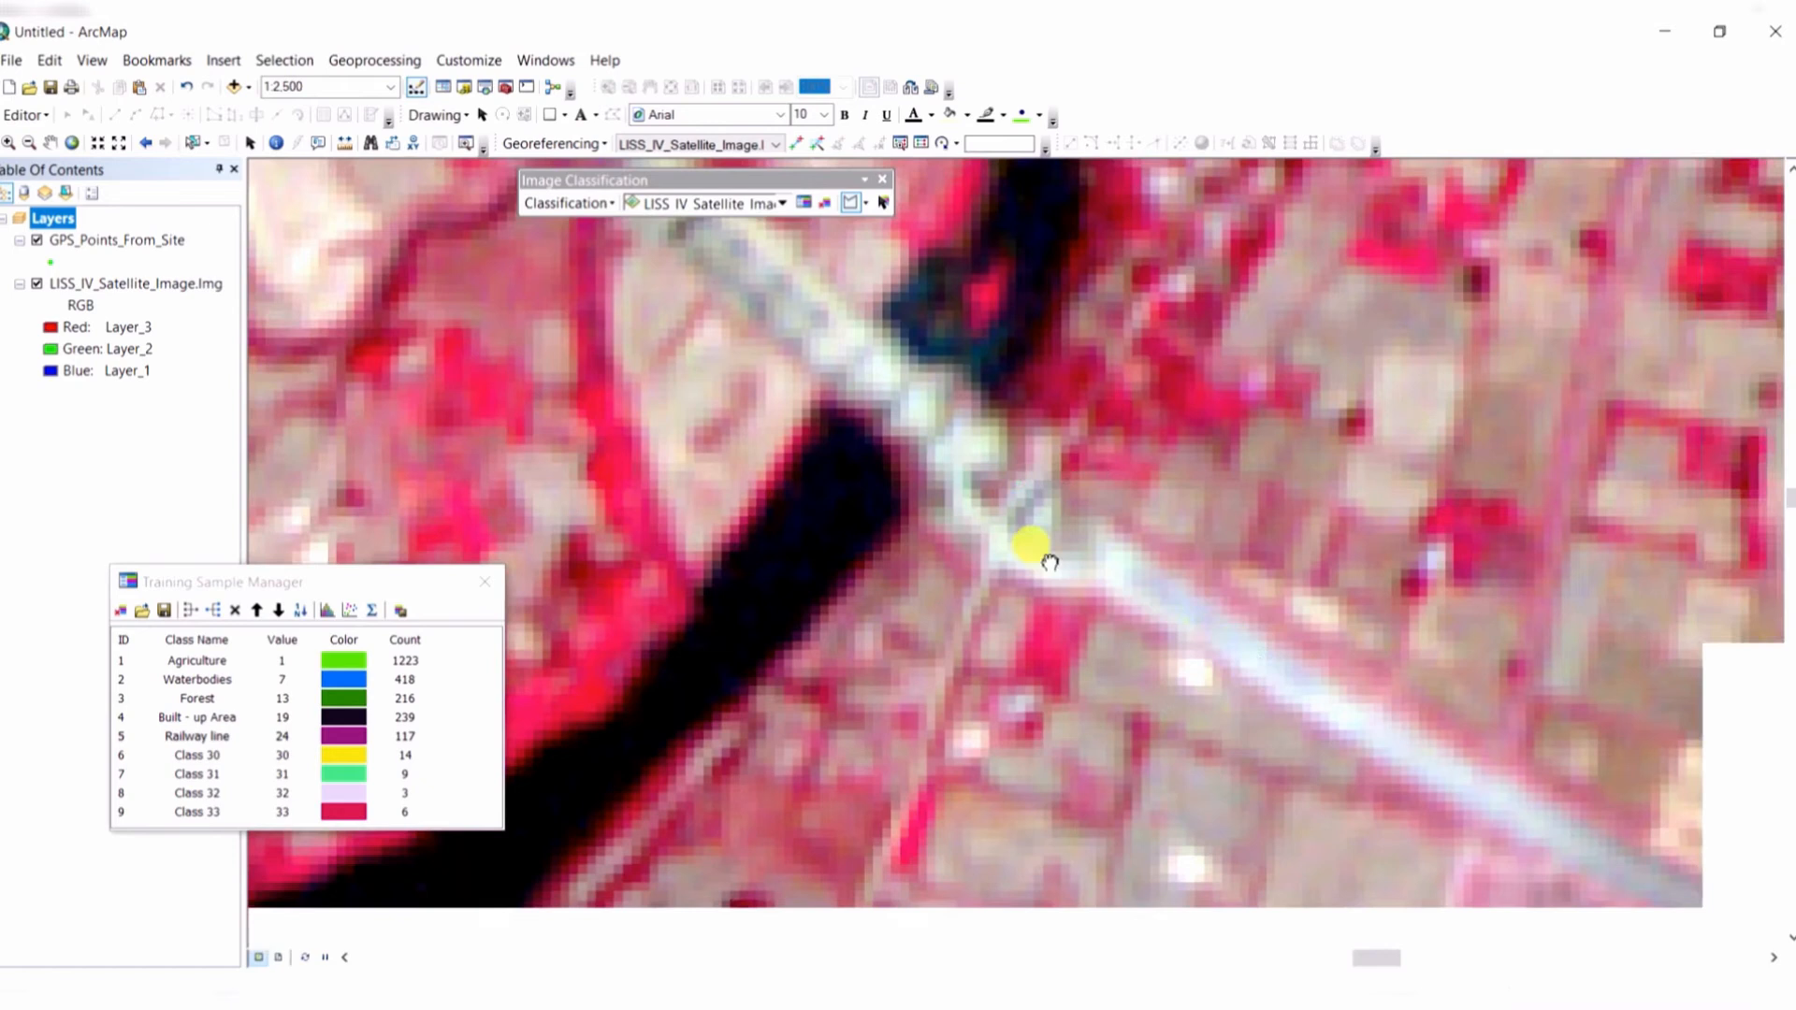
mouse_move(952, 459)
left_mouse_down()
mouse_move(796, 311)
mouse_move(968, 437)
left_mouse_up()
double_click(971, 442)
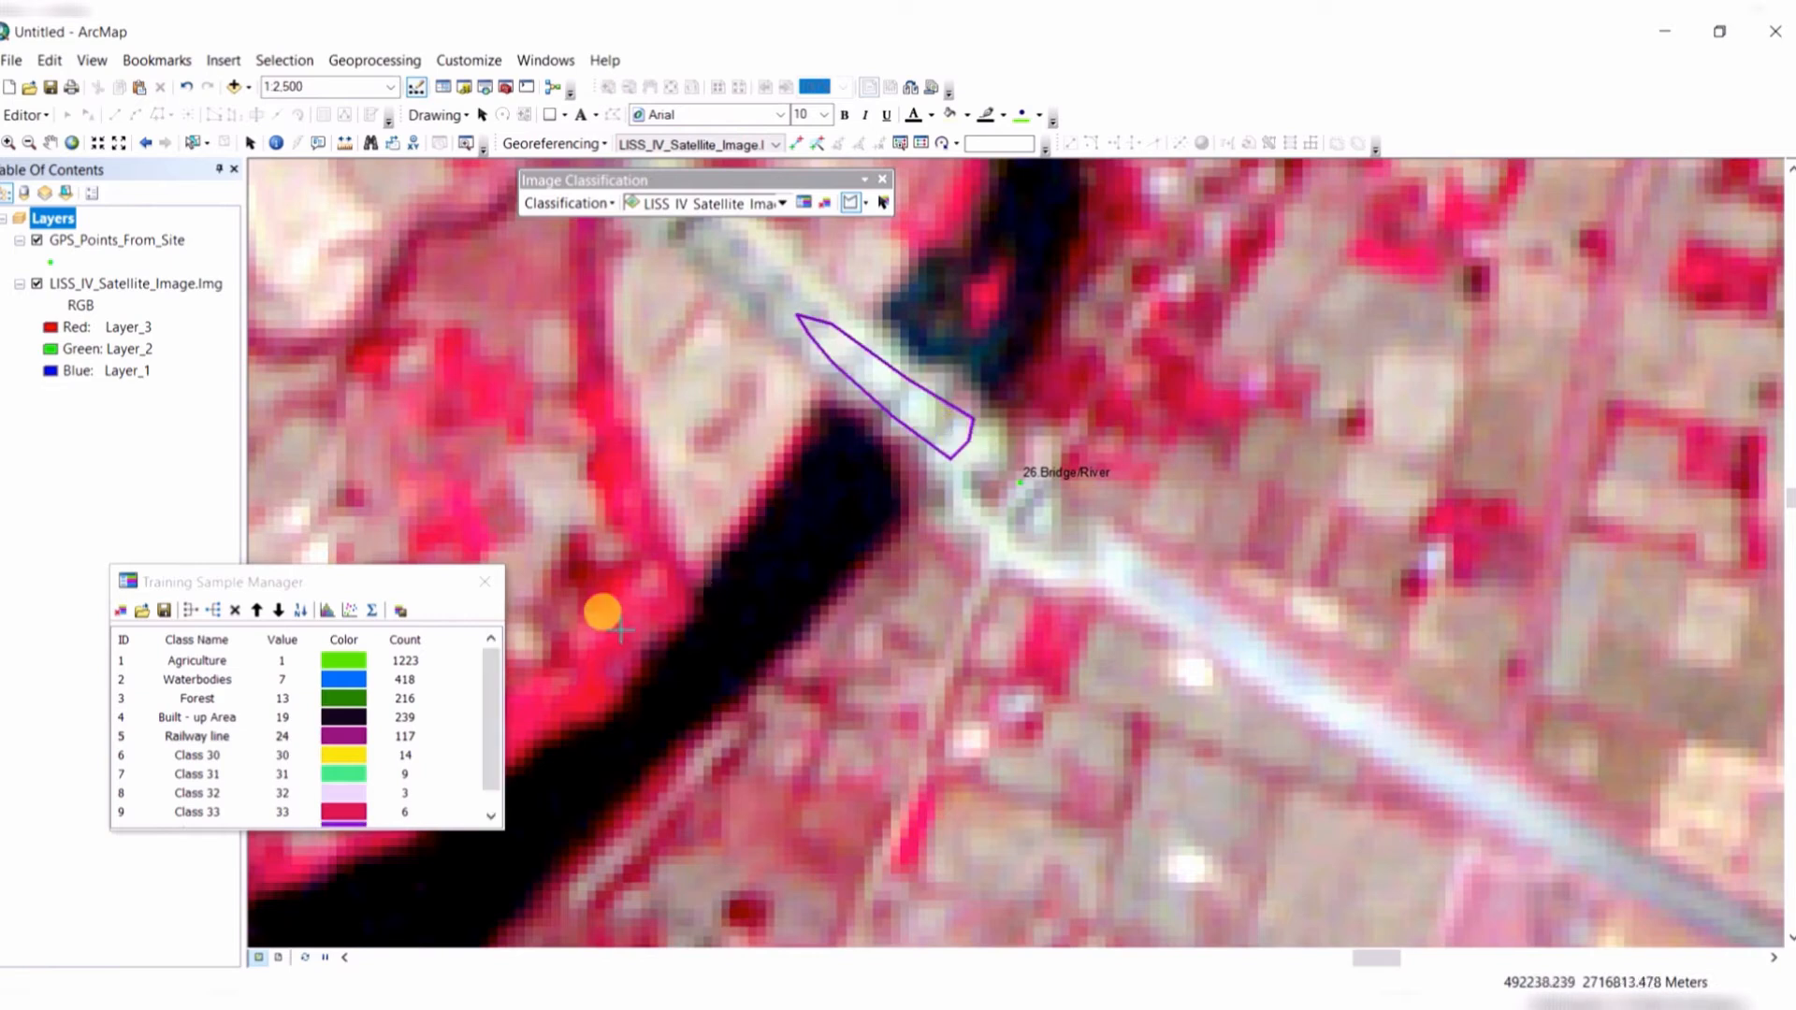
Merge Class 30 through Class 34 into one class and rename it Roads.
left_click_drag(490, 711, 490, 785)
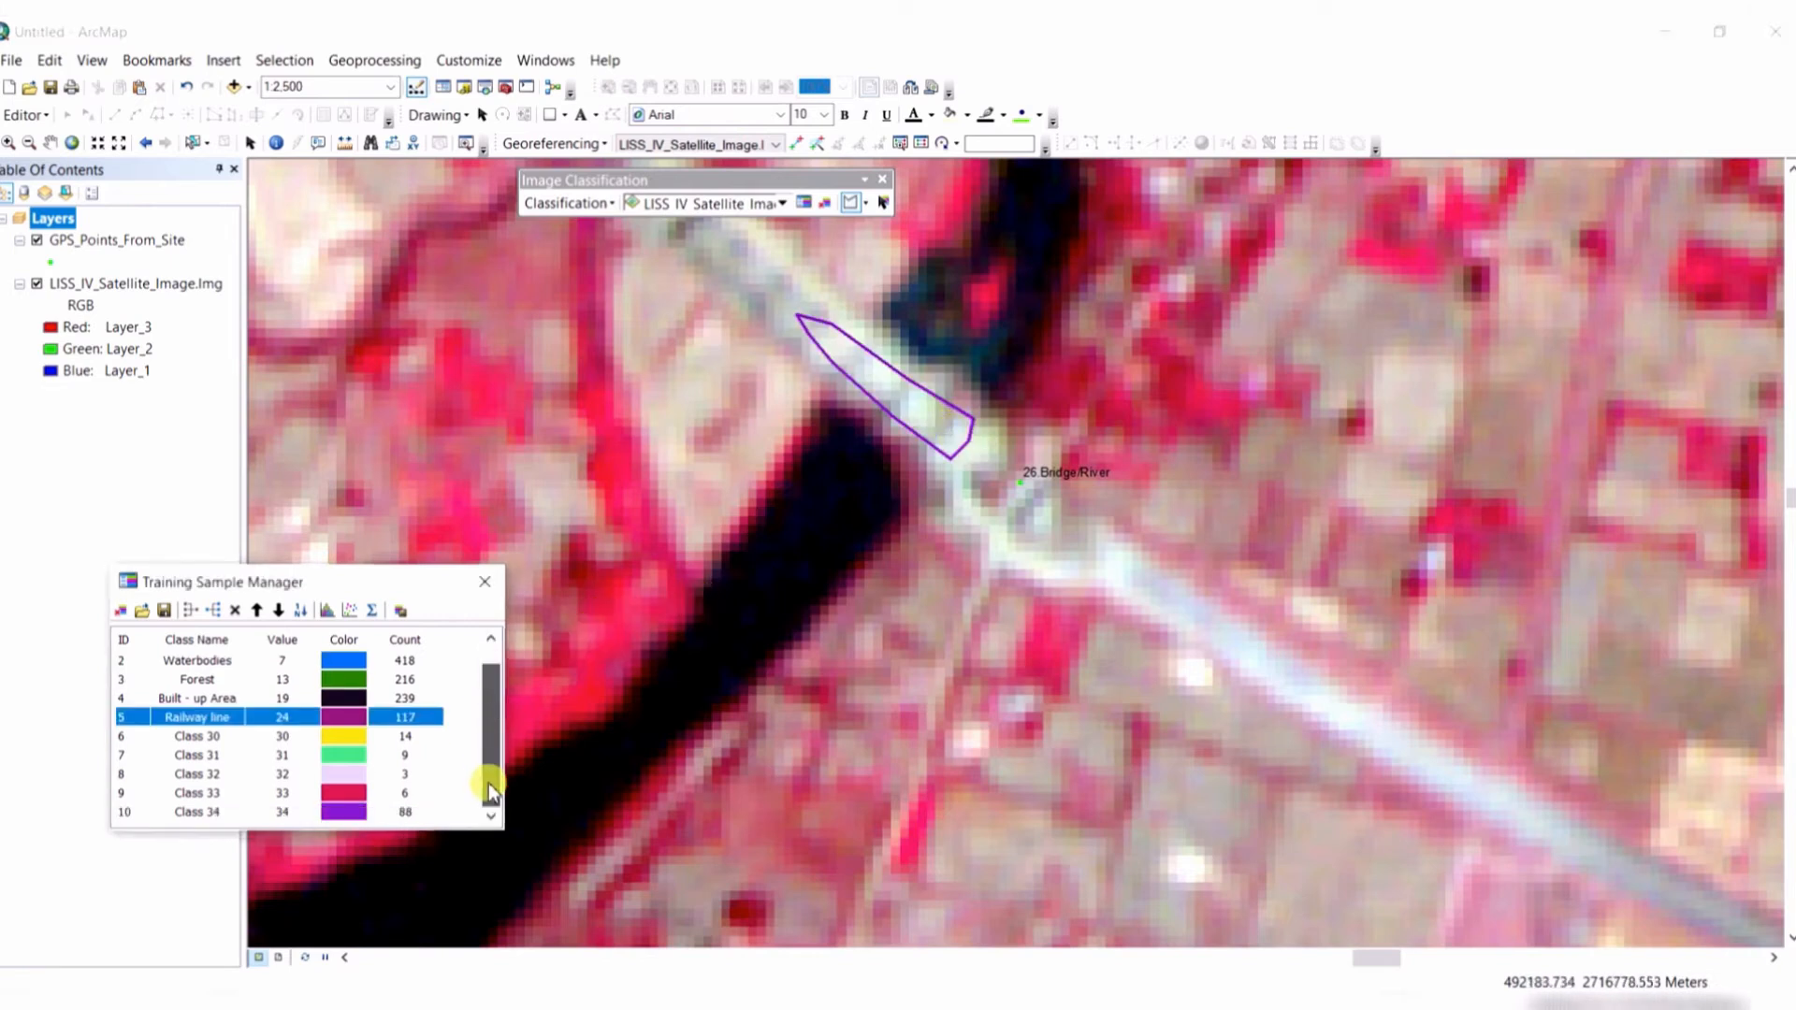
left_click(124, 739)
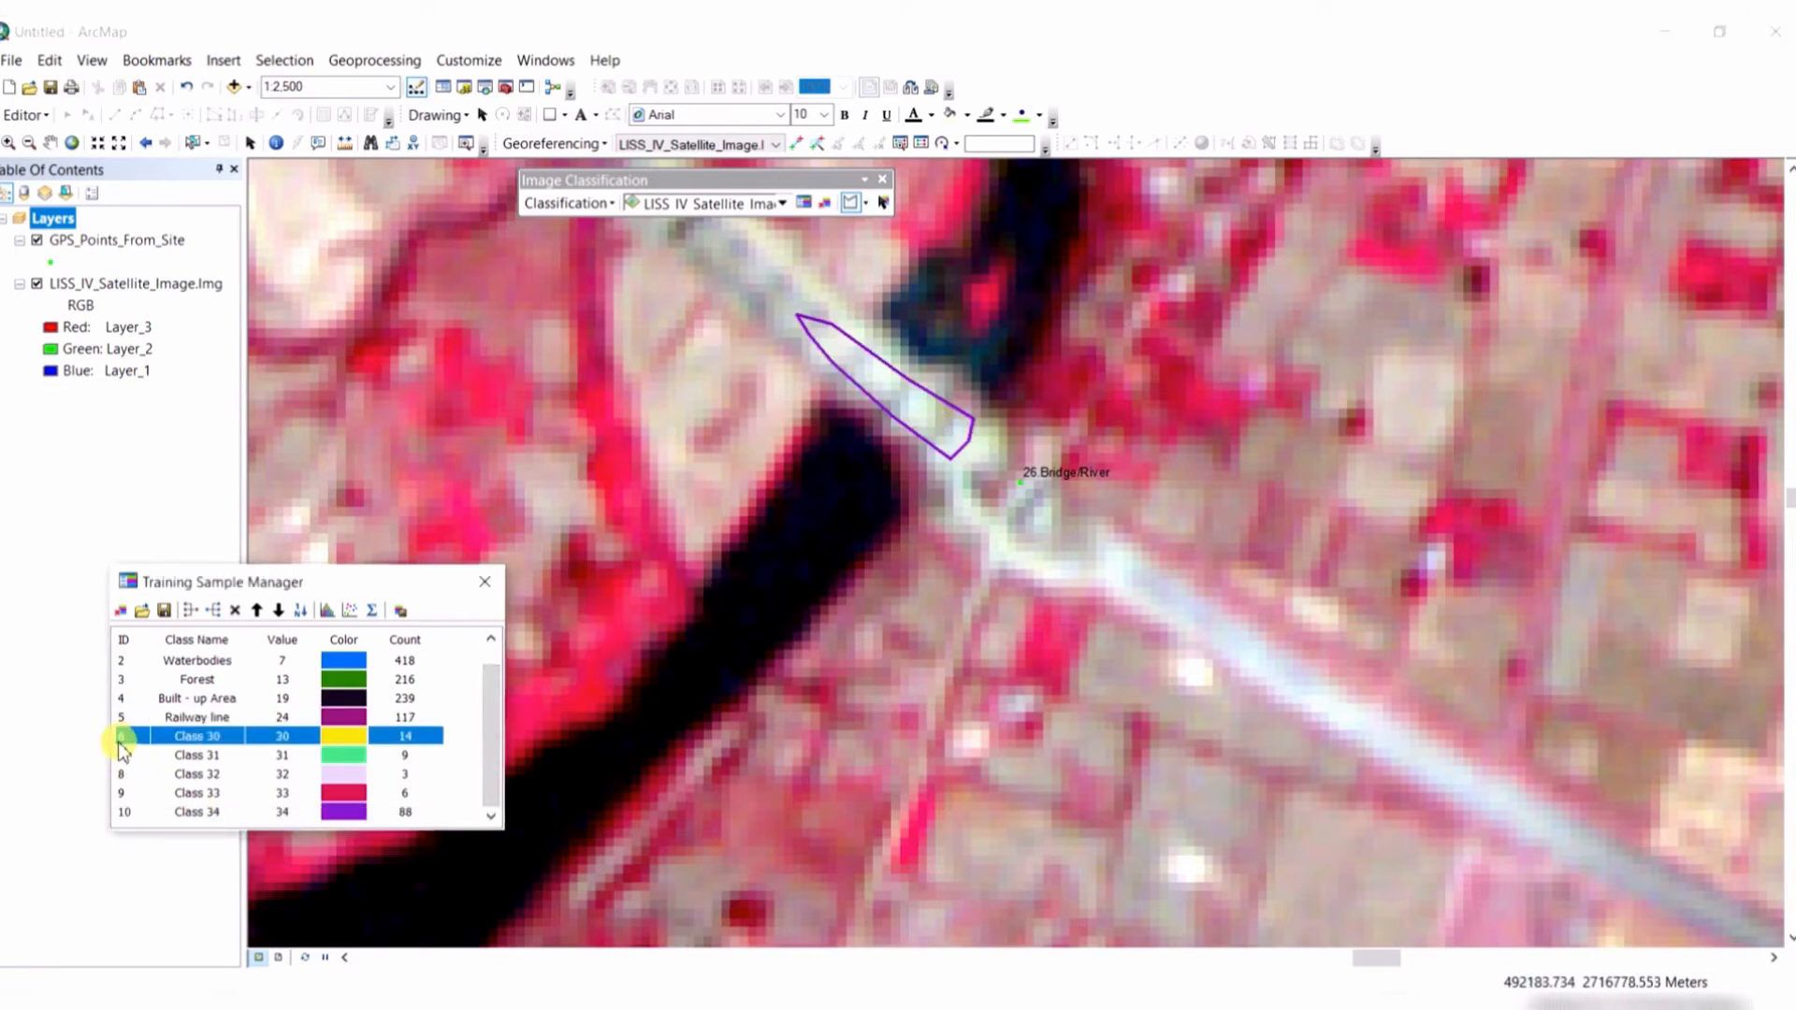
left_click(129, 814, "shift")
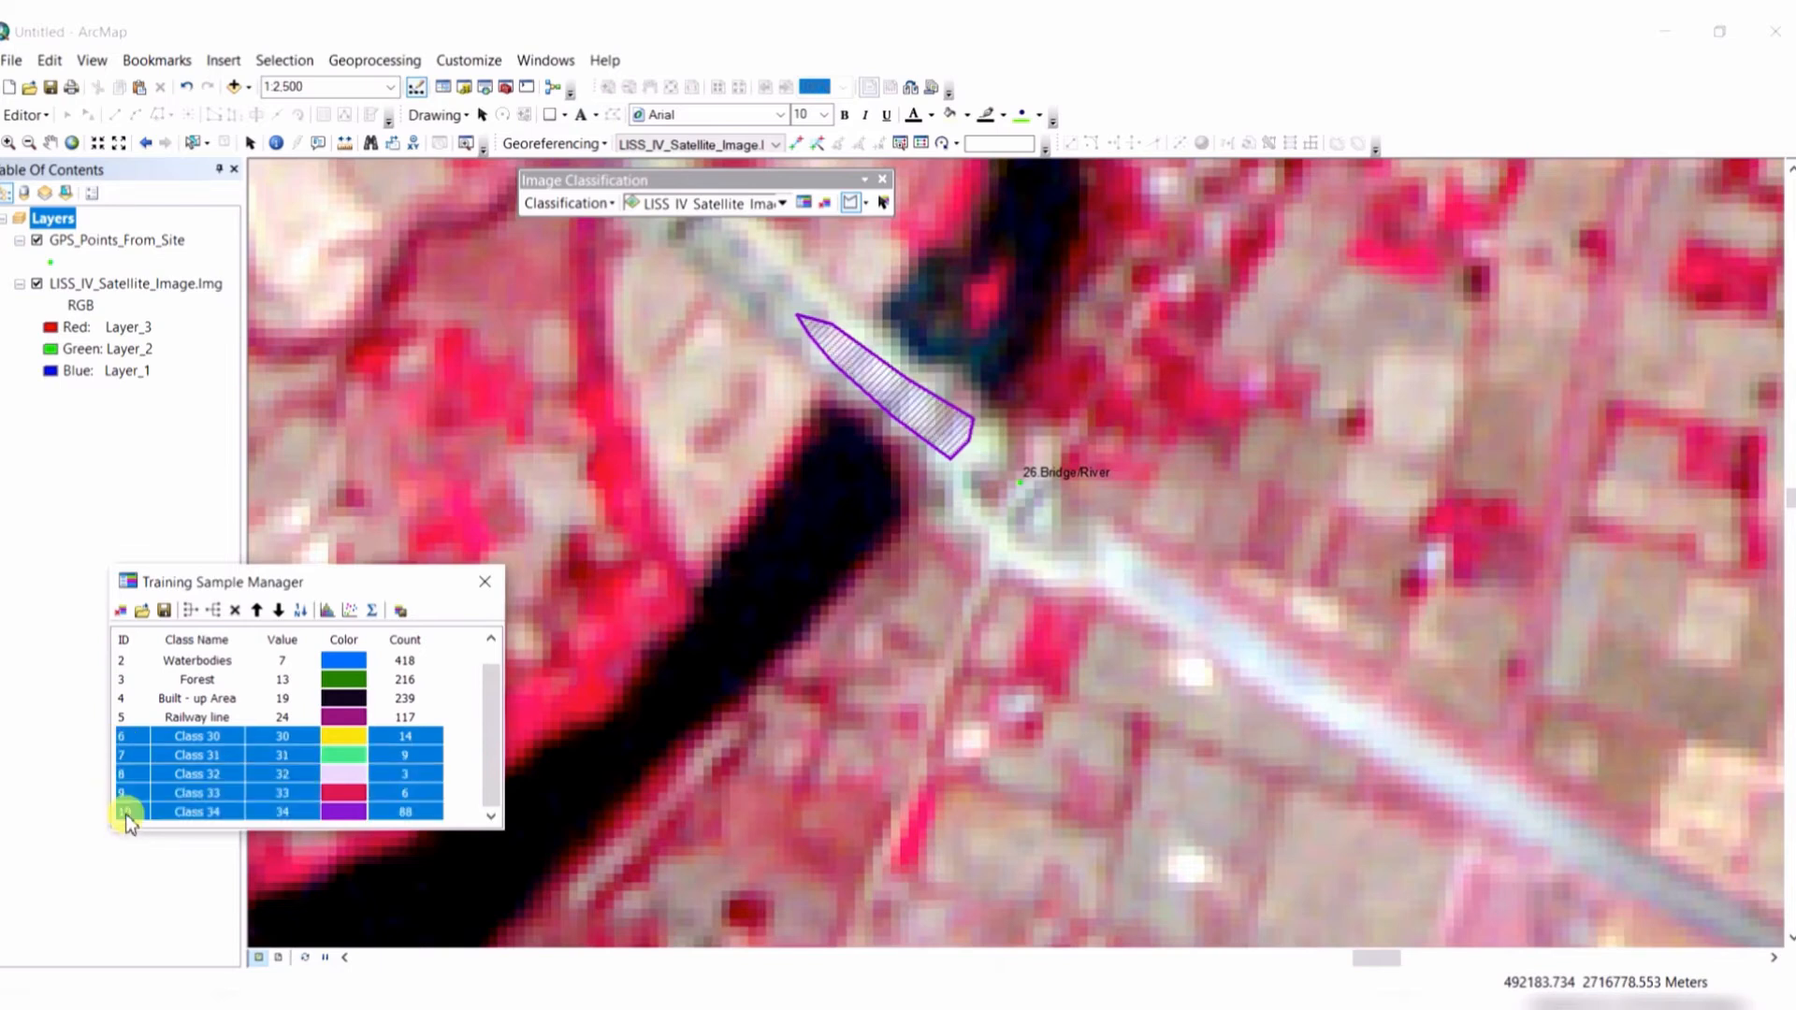
left_click(189, 614)
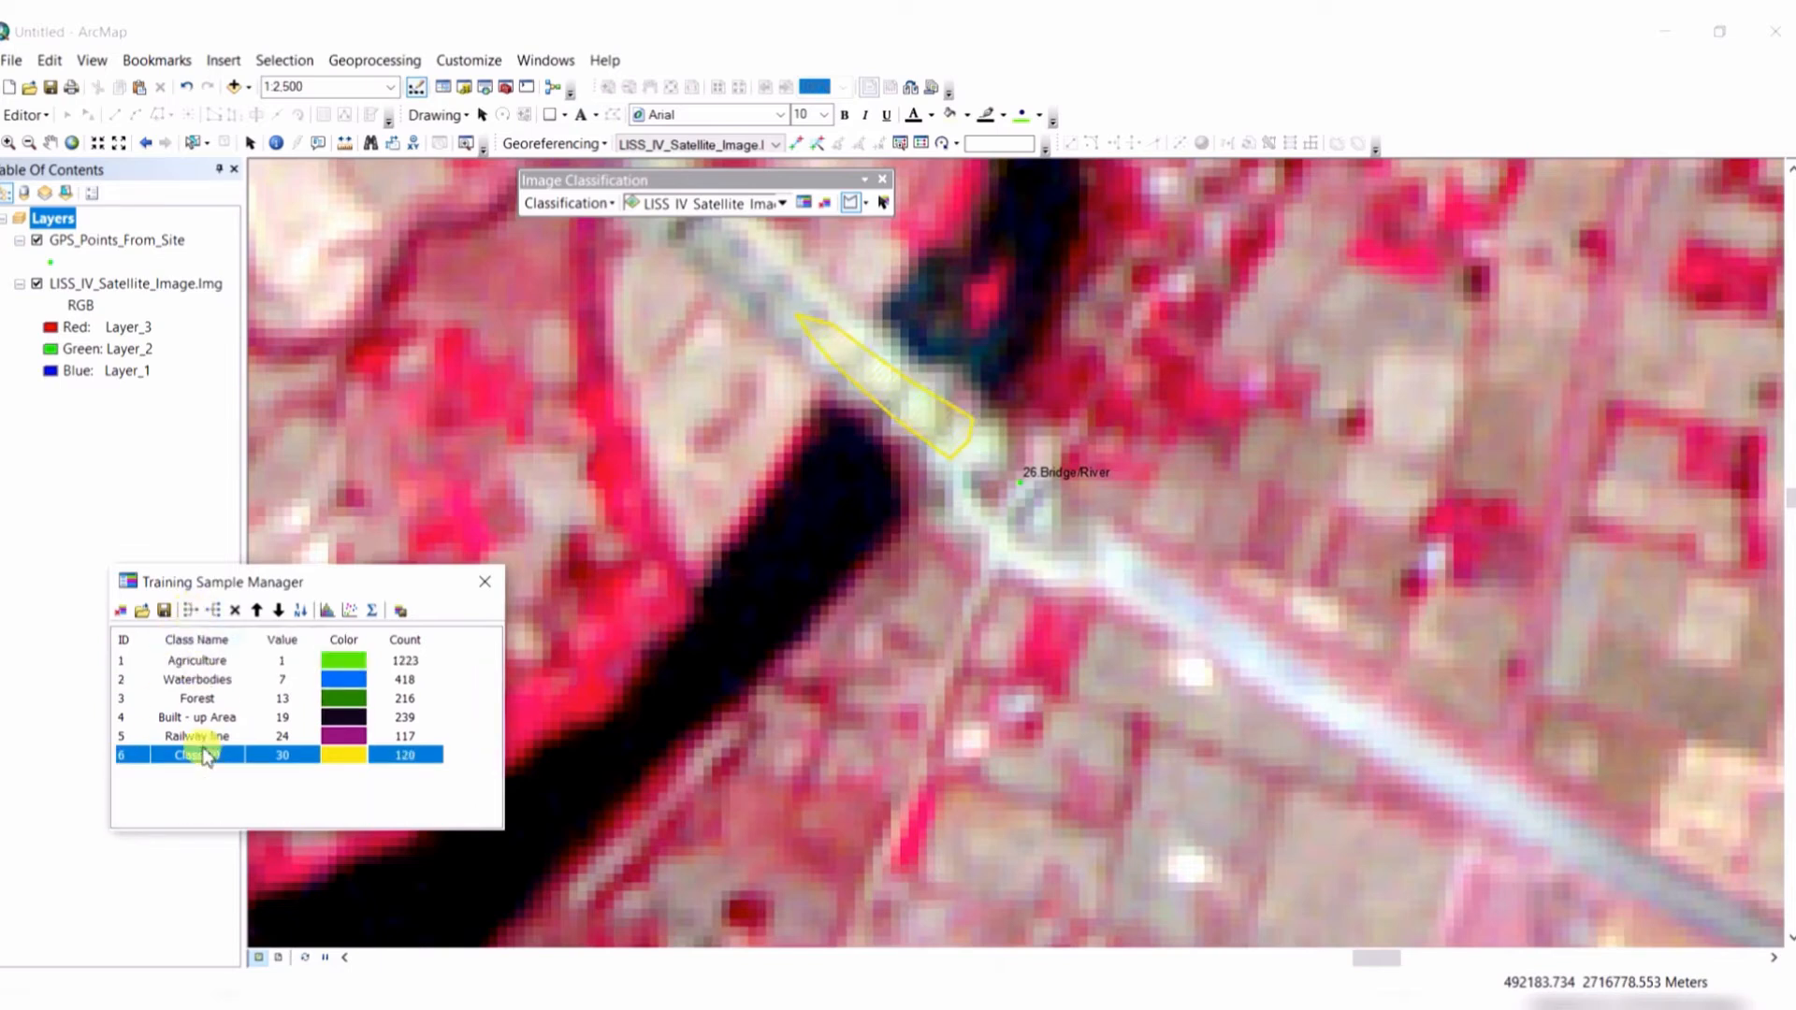
double_click(219, 759)
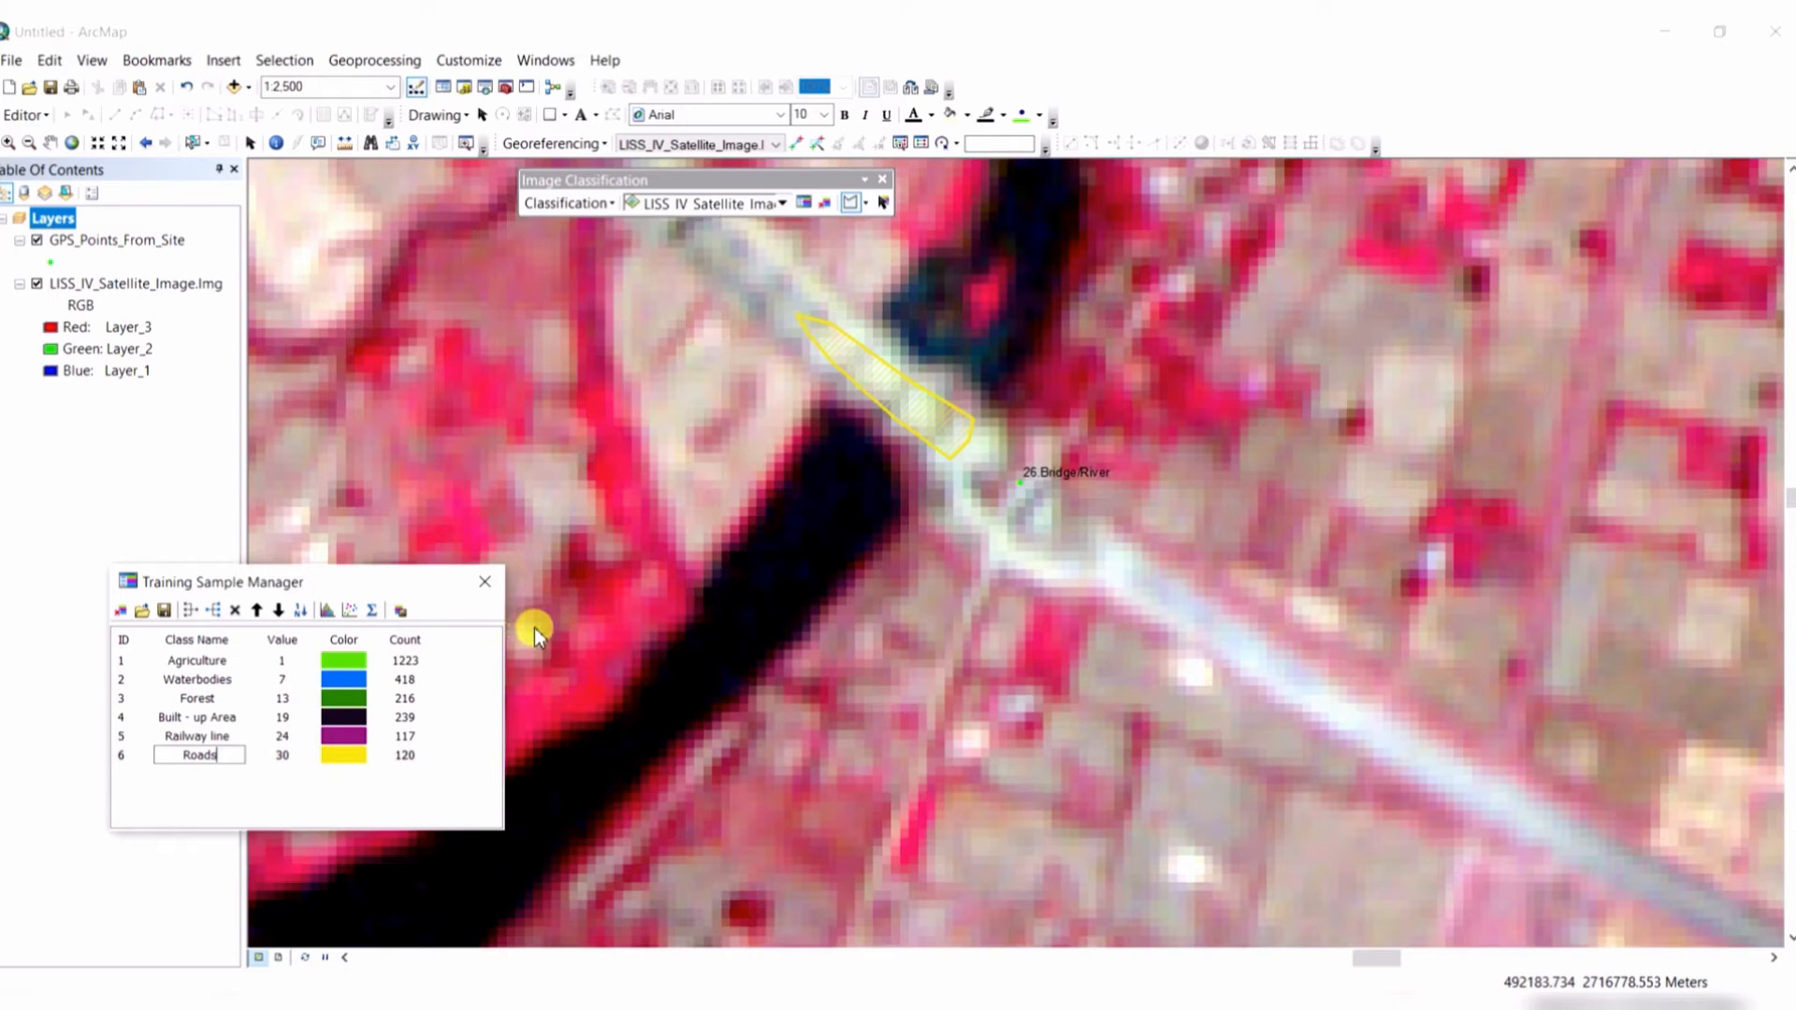
key("Return")
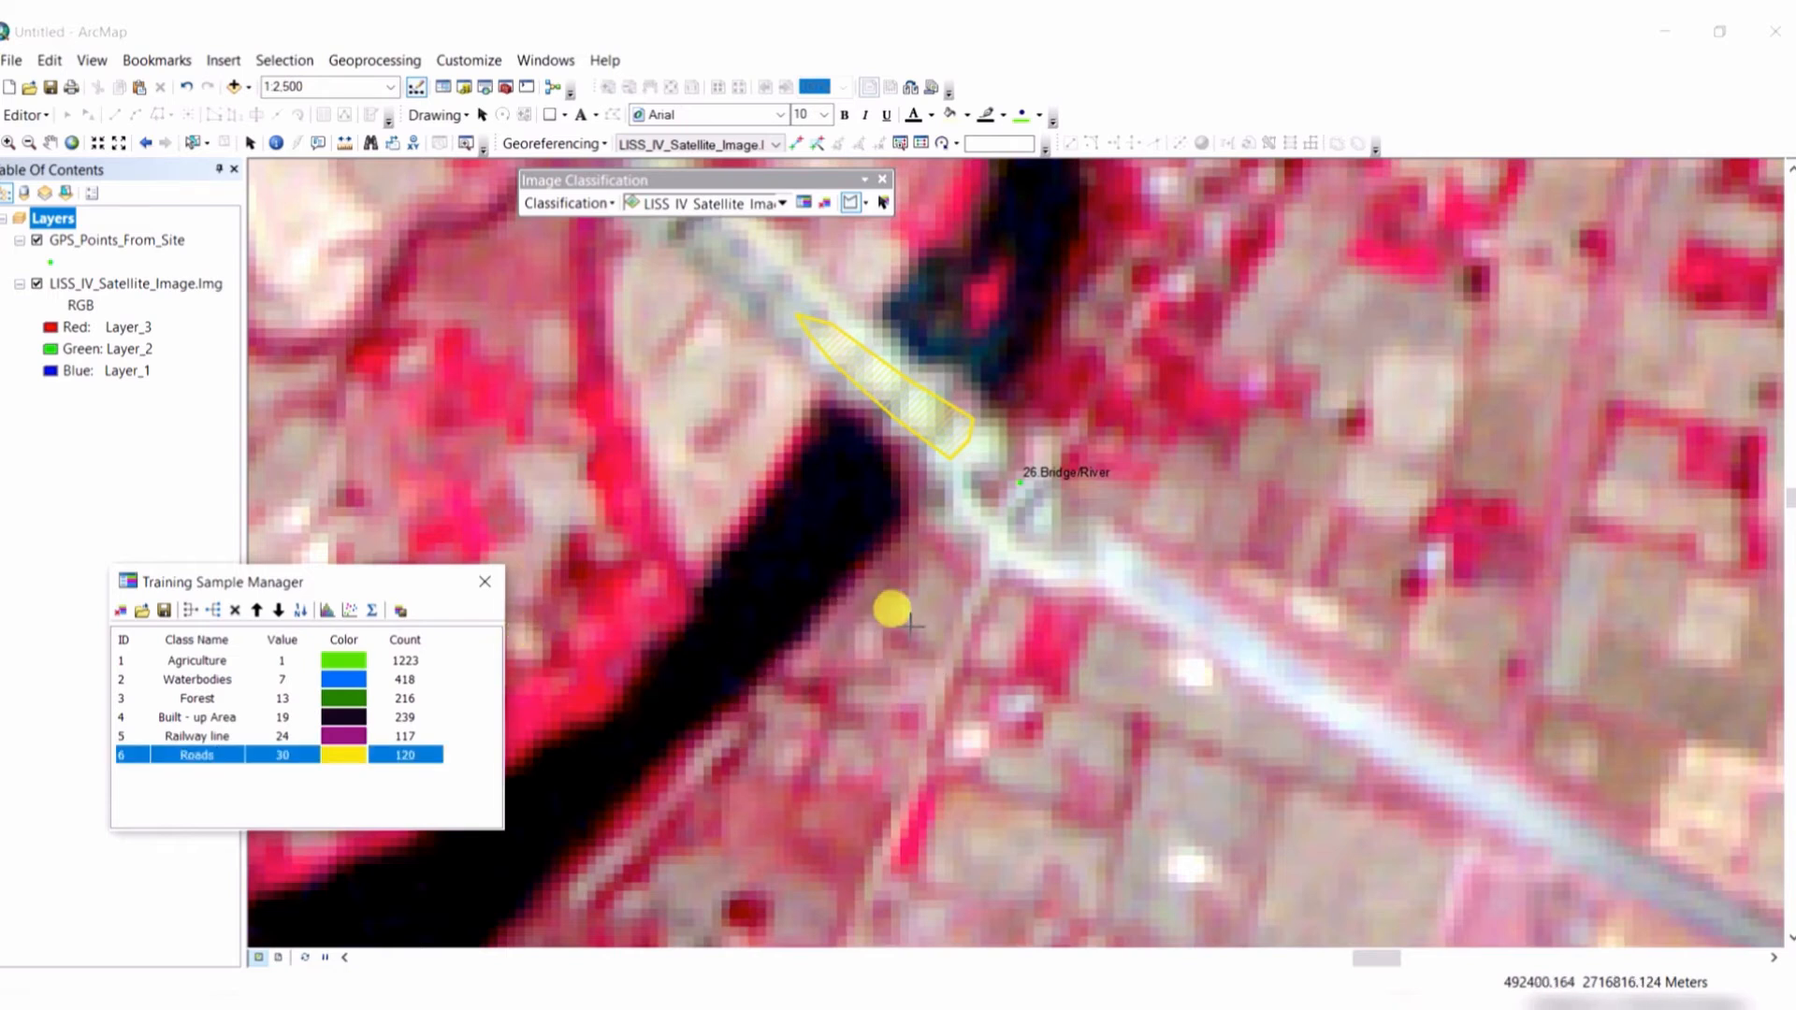
Draw a polygon training sample on the bright white quarry patch northwest of the 09 Quarry/Scrub Land point.
left_click_drag(898, 613, 1078, 737)
scroll(1086, 719, "up", 3)
scroll(1090, 702, "up", 5)
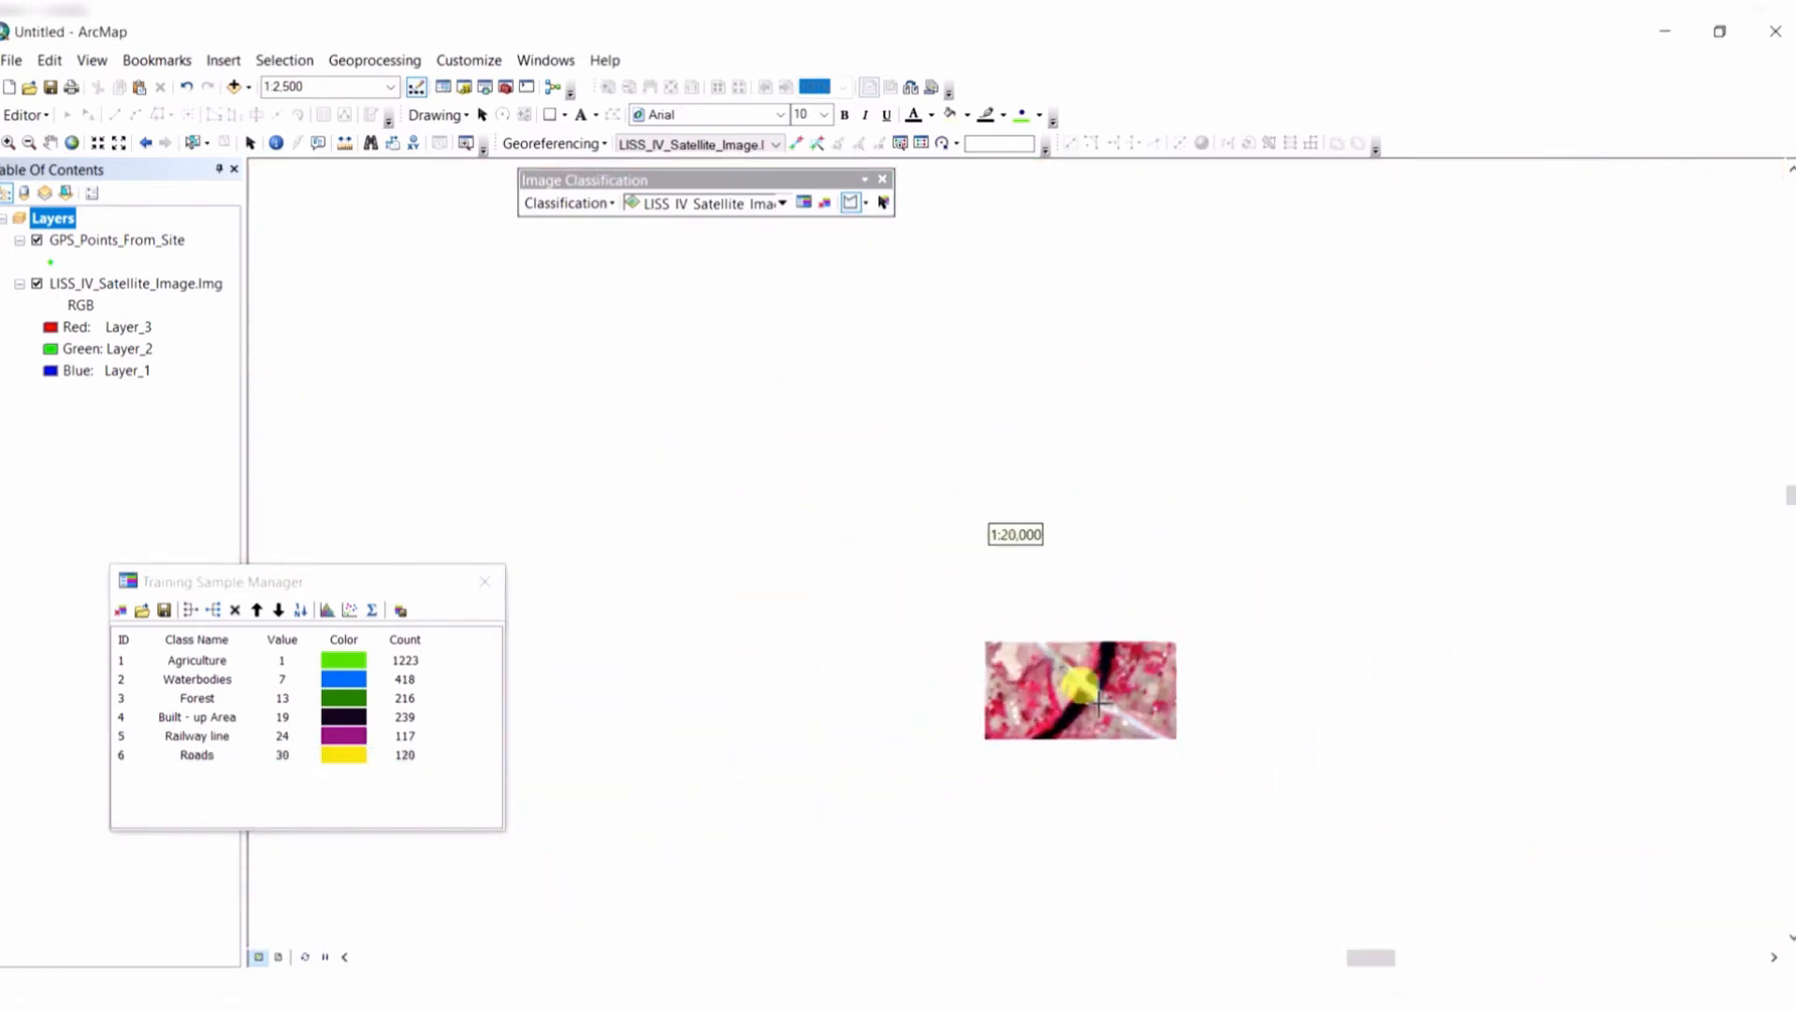
scroll(1109, 679, "up", 3)
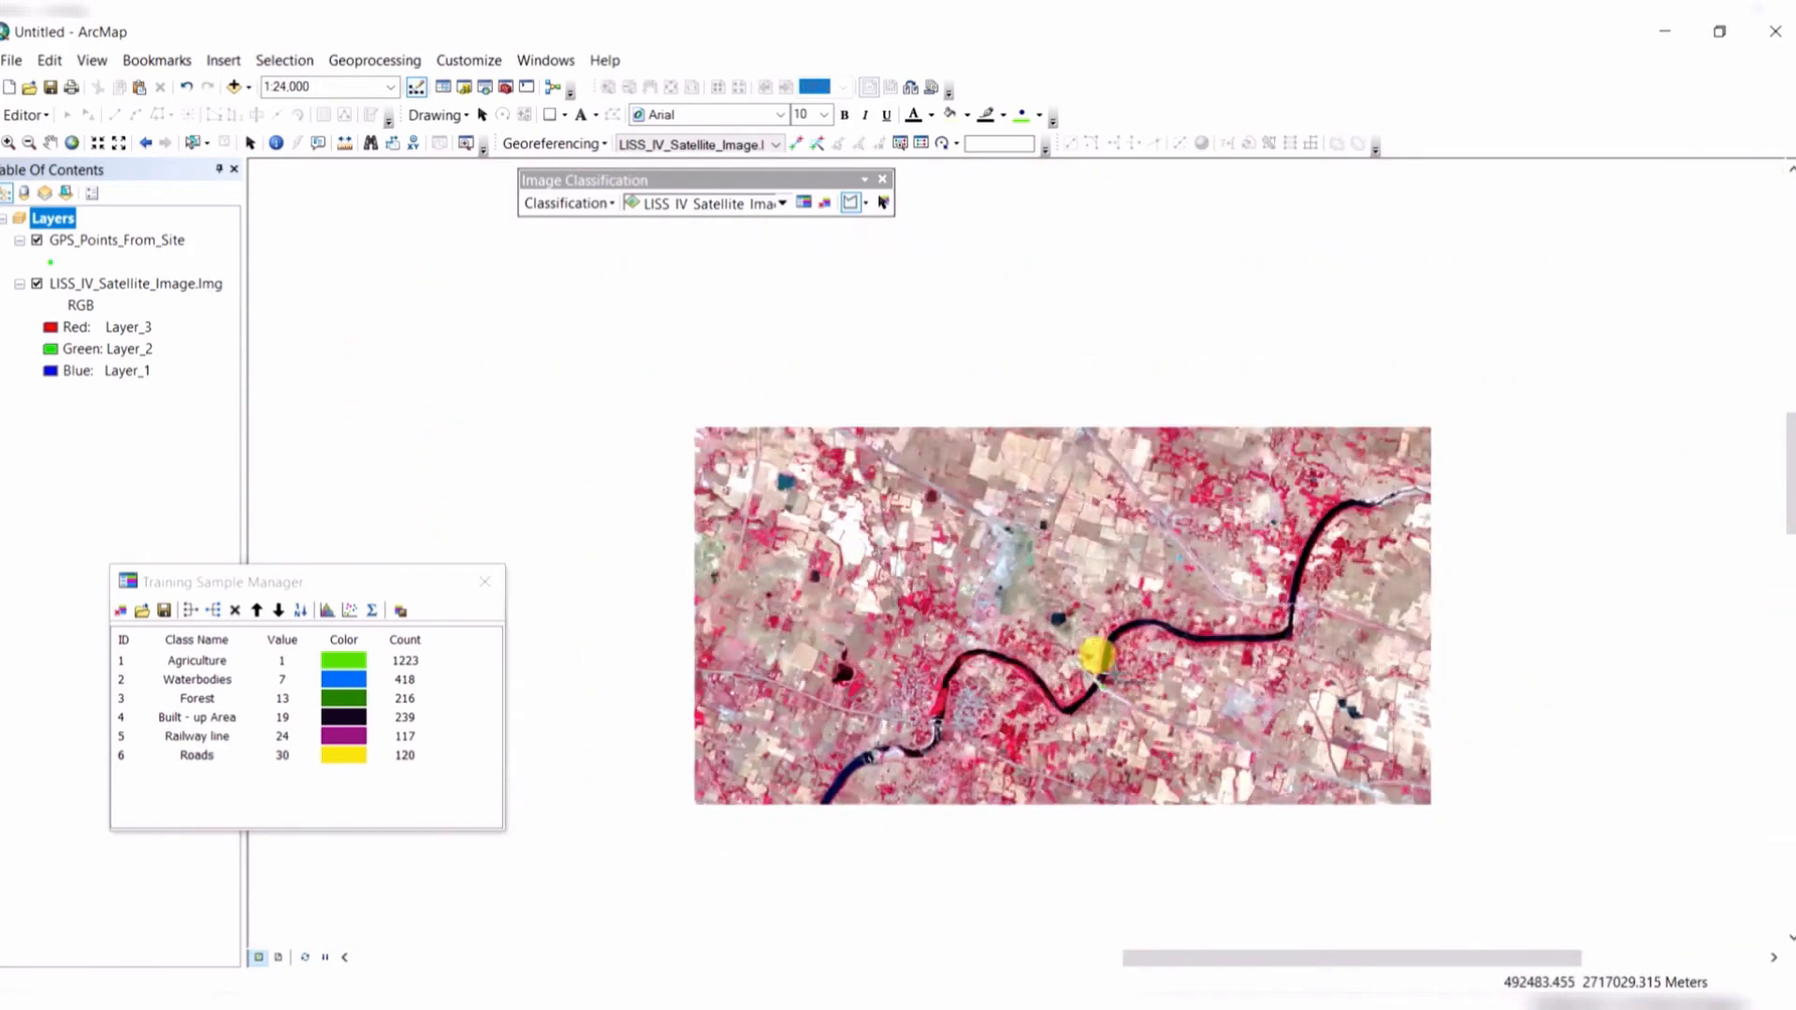
scroll(1131, 673, "up", 1)
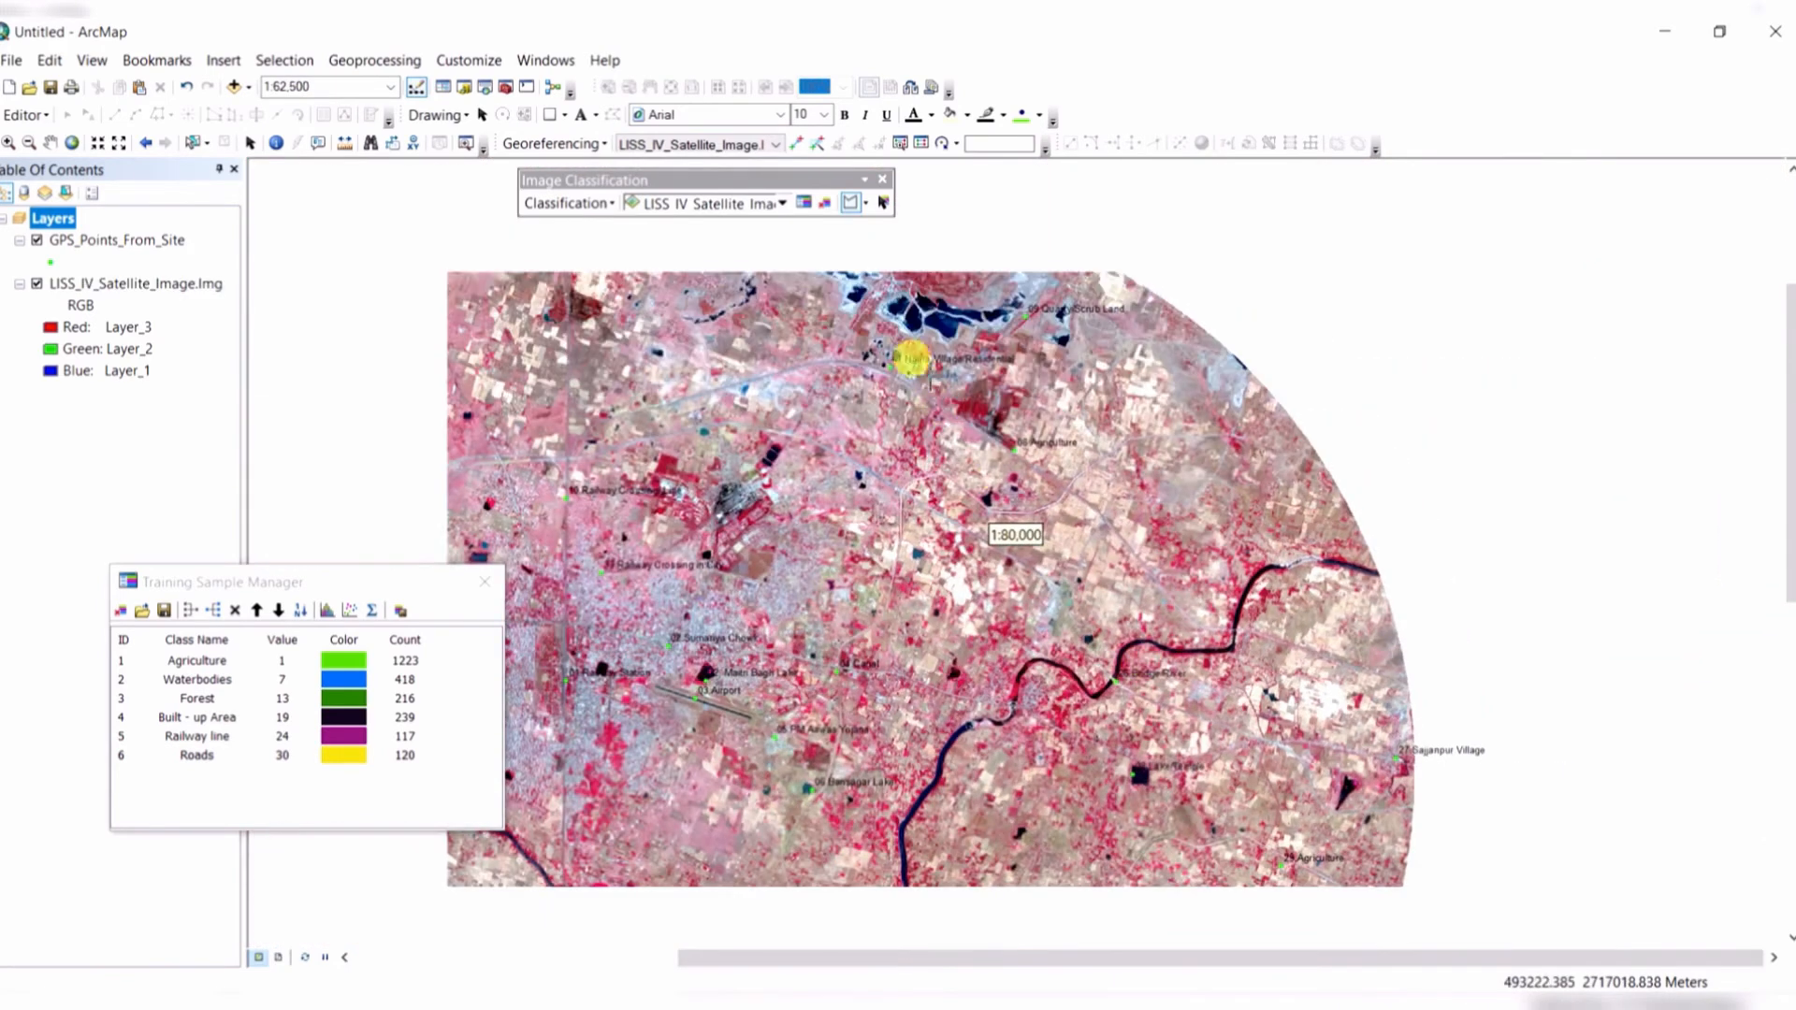
left_click_drag(842, 345, 1019, 530)
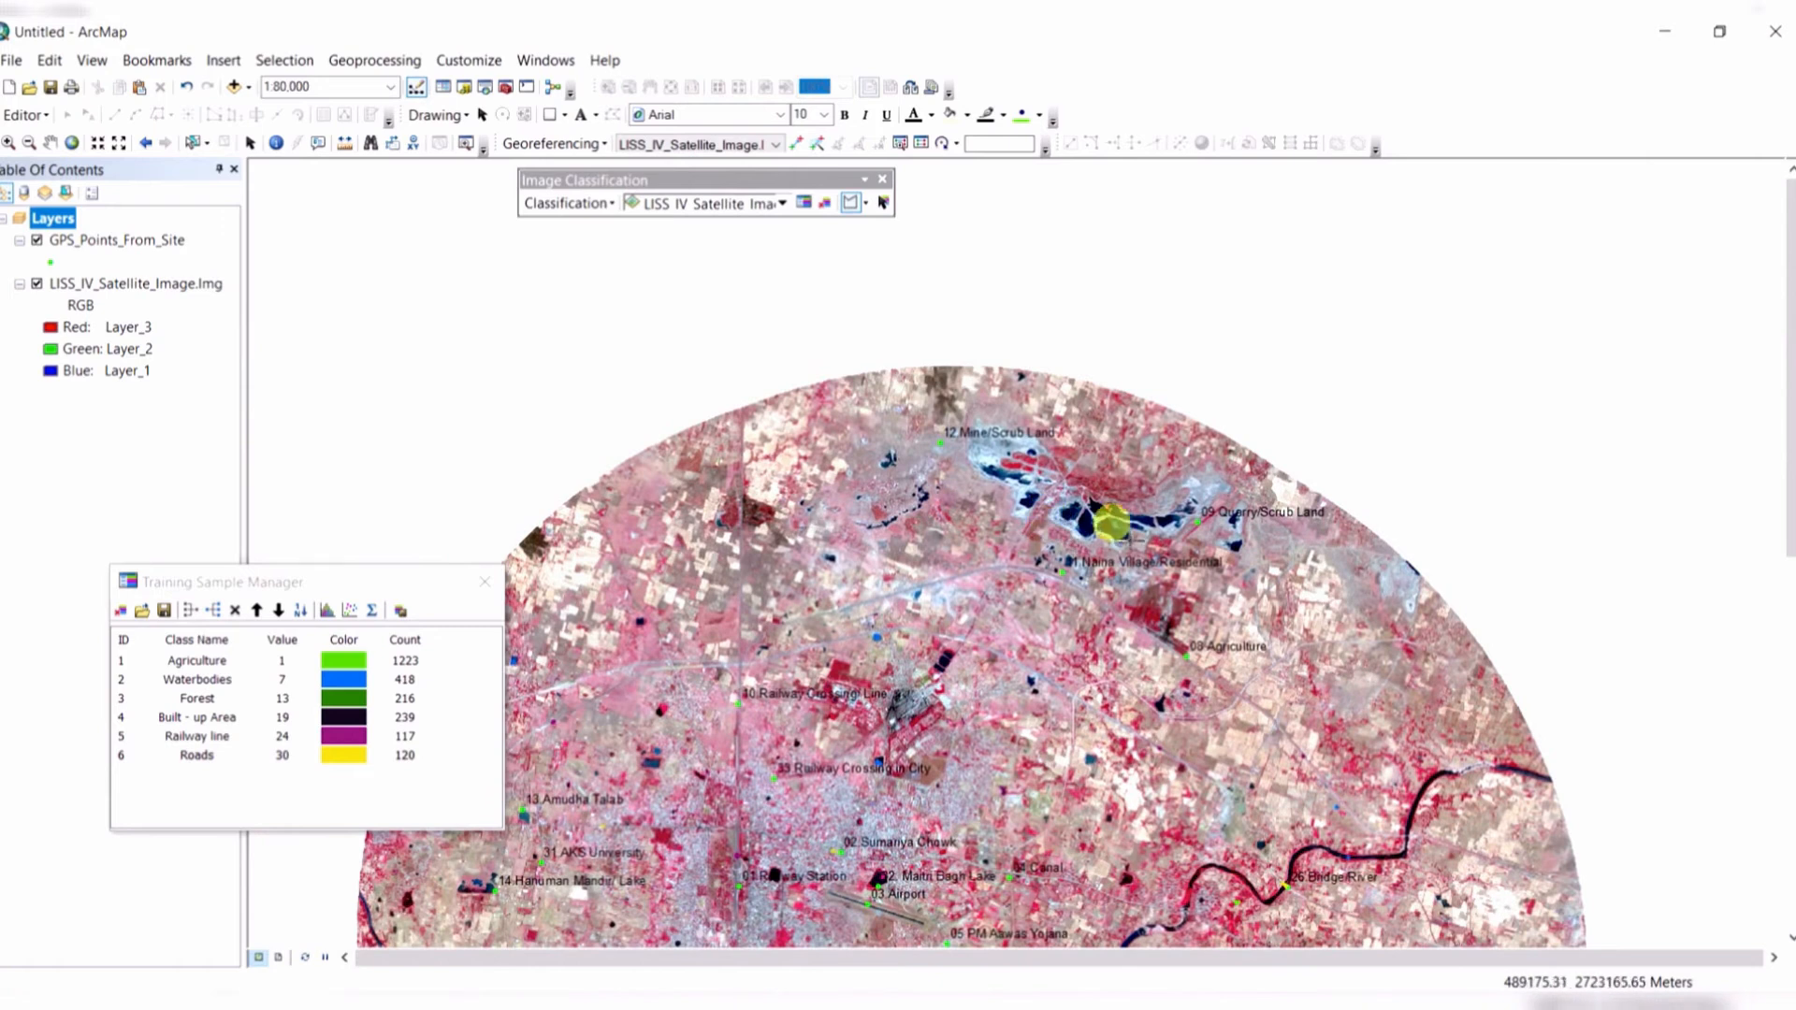
scroll(1108, 510, "down", 1)
scroll(1137, 499, "down", 1)
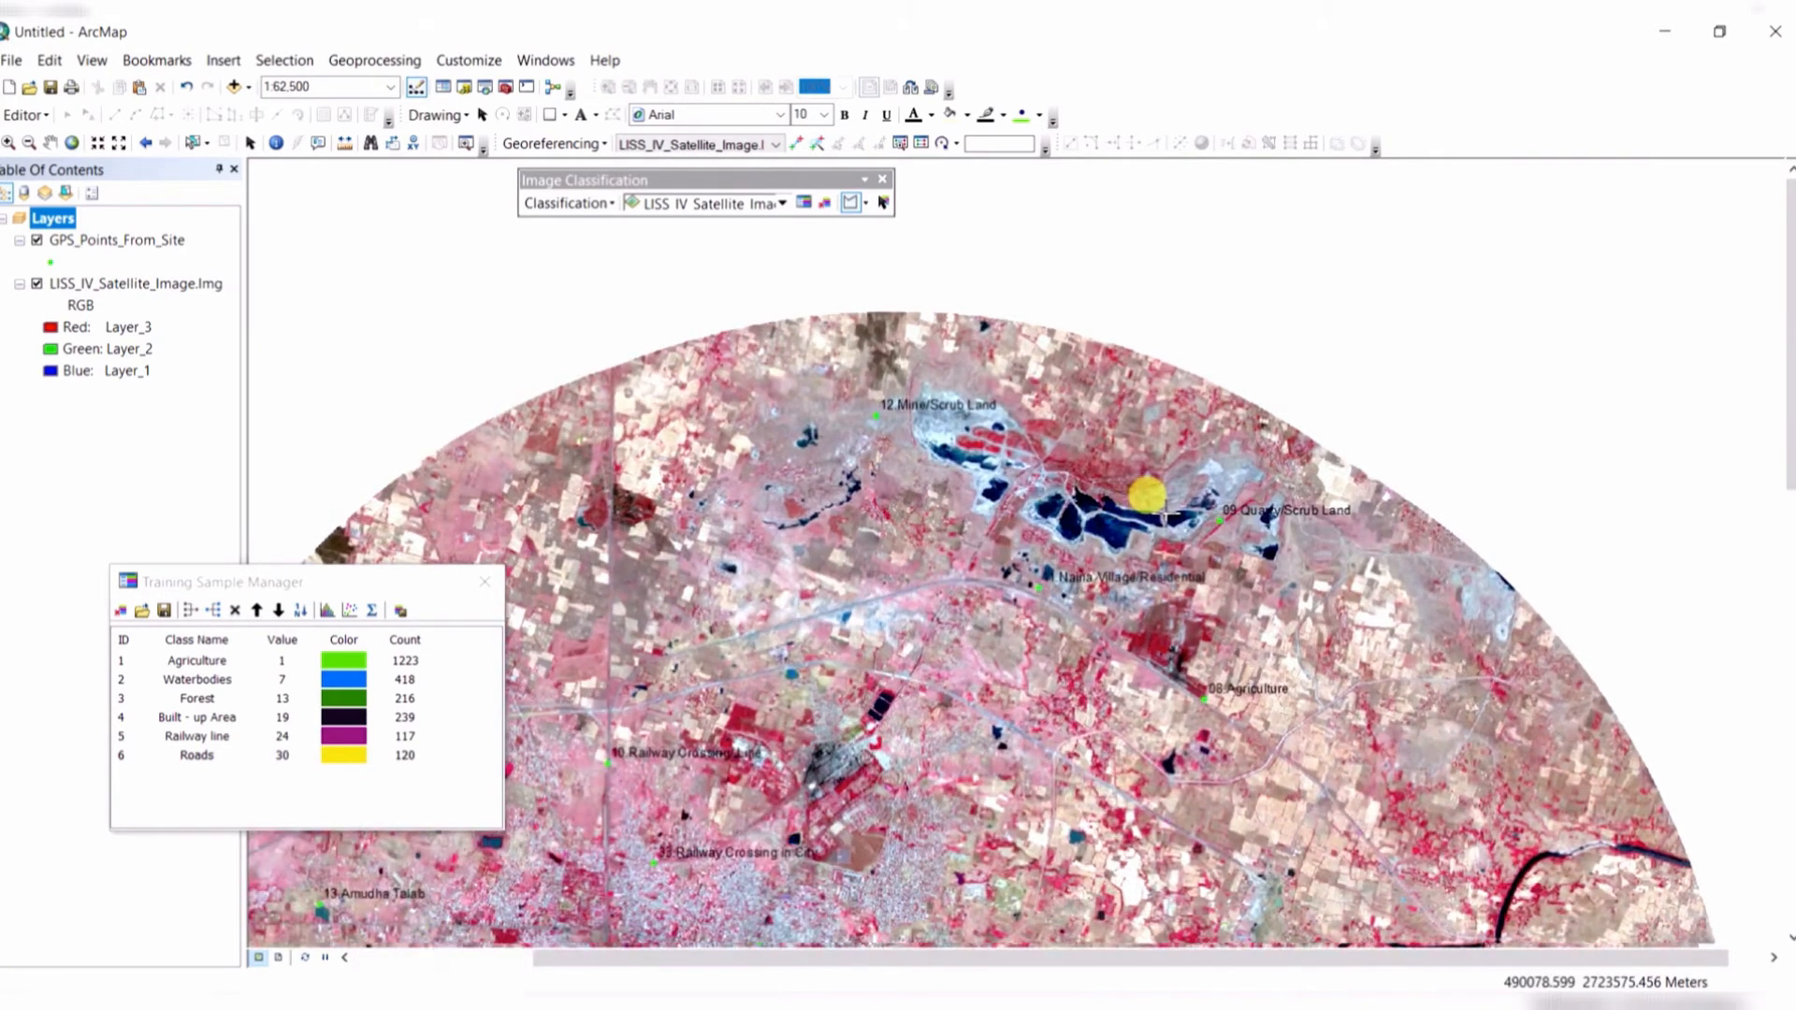
scroll(1146, 494, "down", 2)
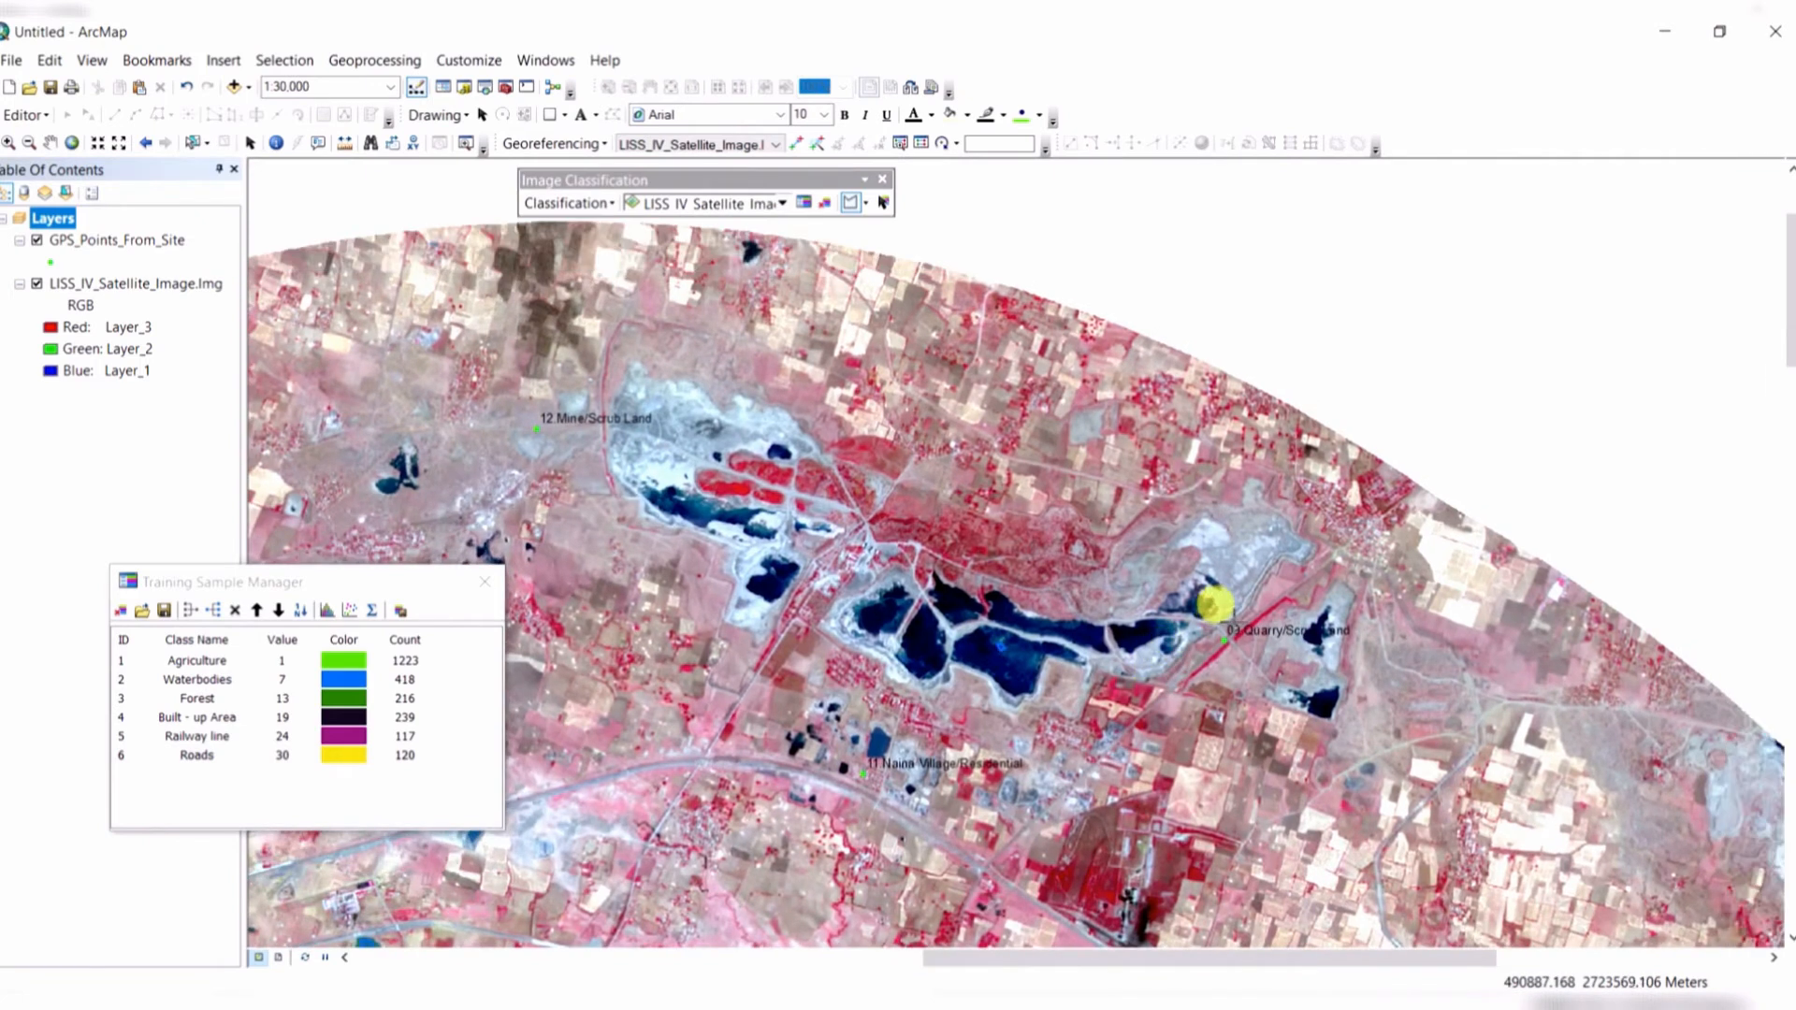
scroll(1213, 606, "down", 1)
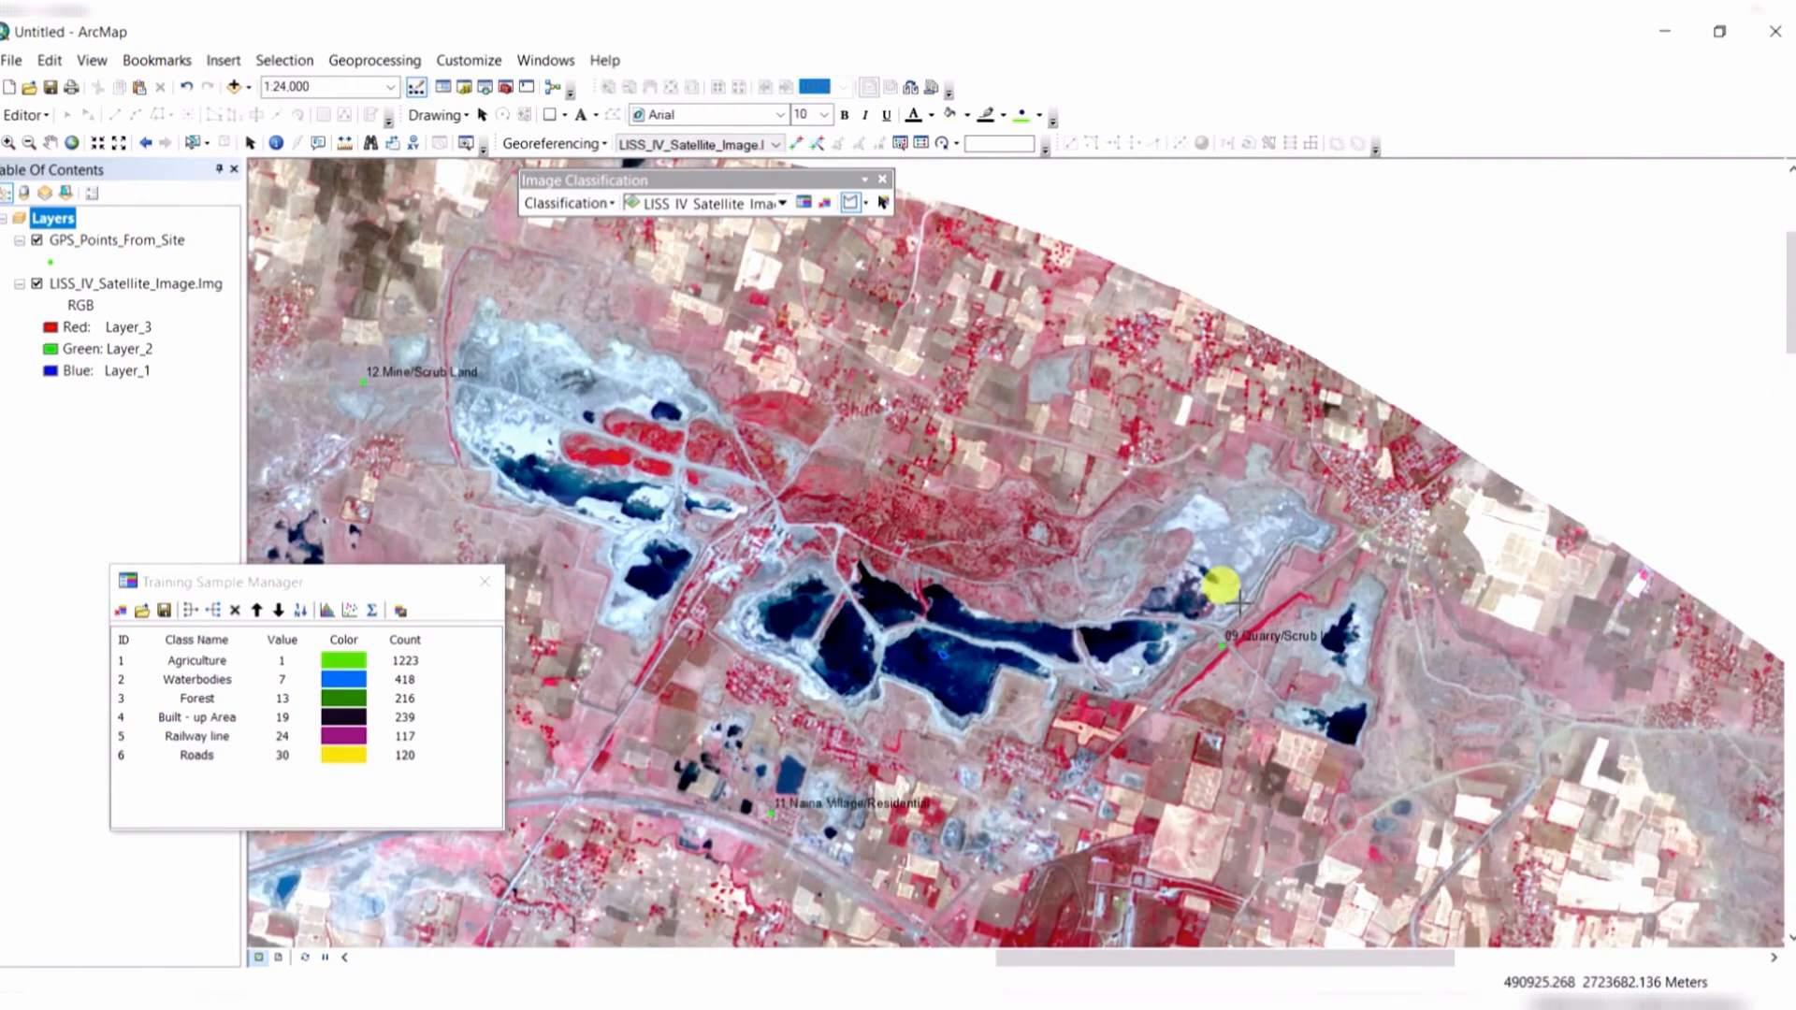
scroll(1240, 603, "down", 2)
scroll(1227, 627, "down", 2)
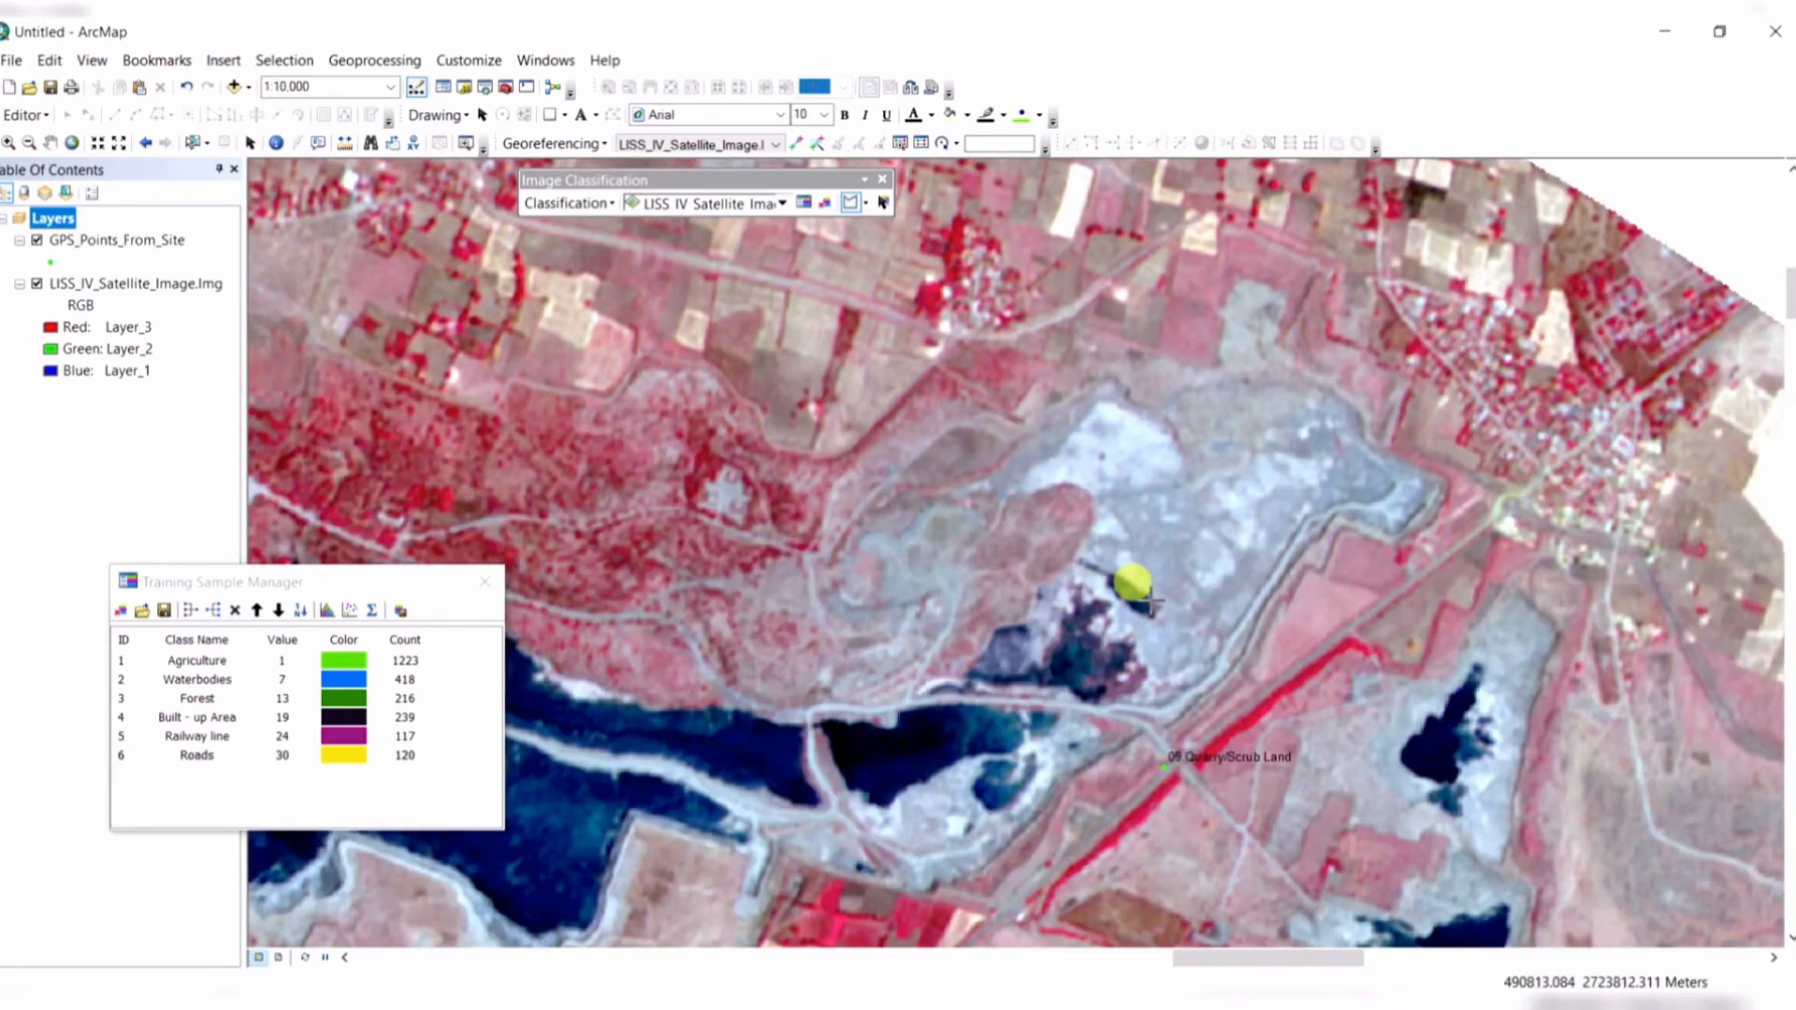
scroll(1149, 608, "down", 2)
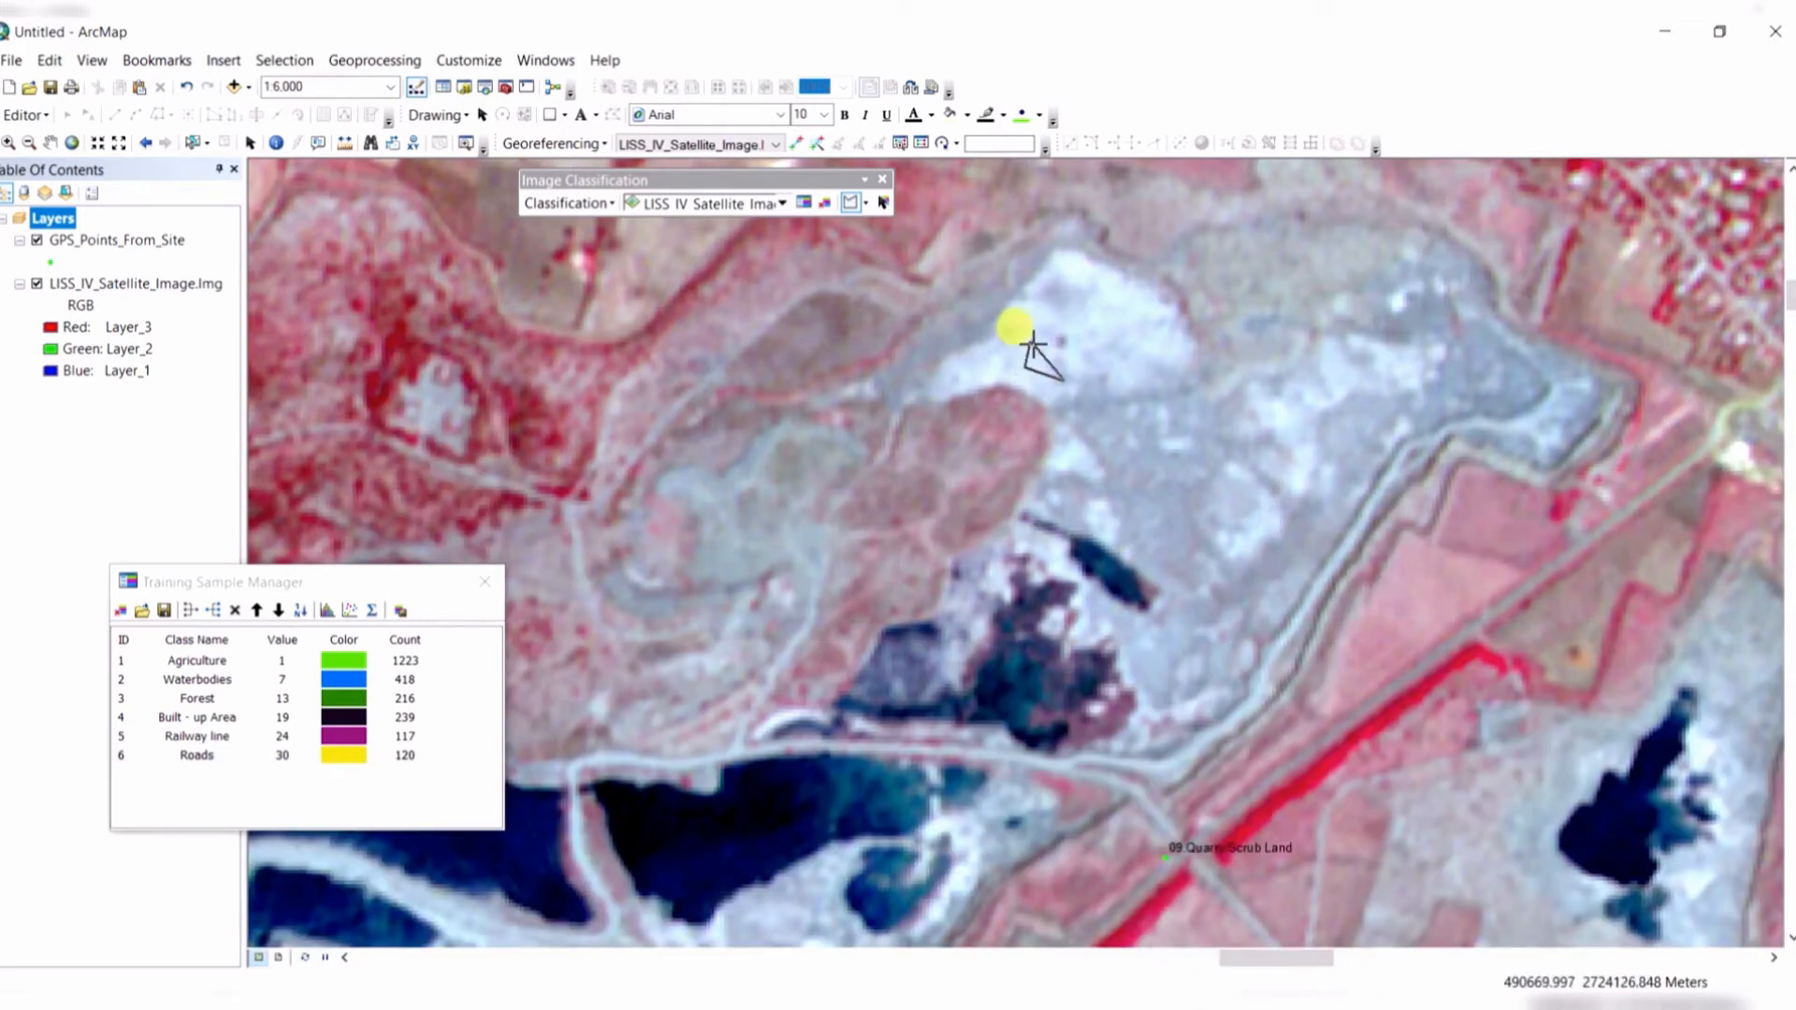
double_click(1080, 365)
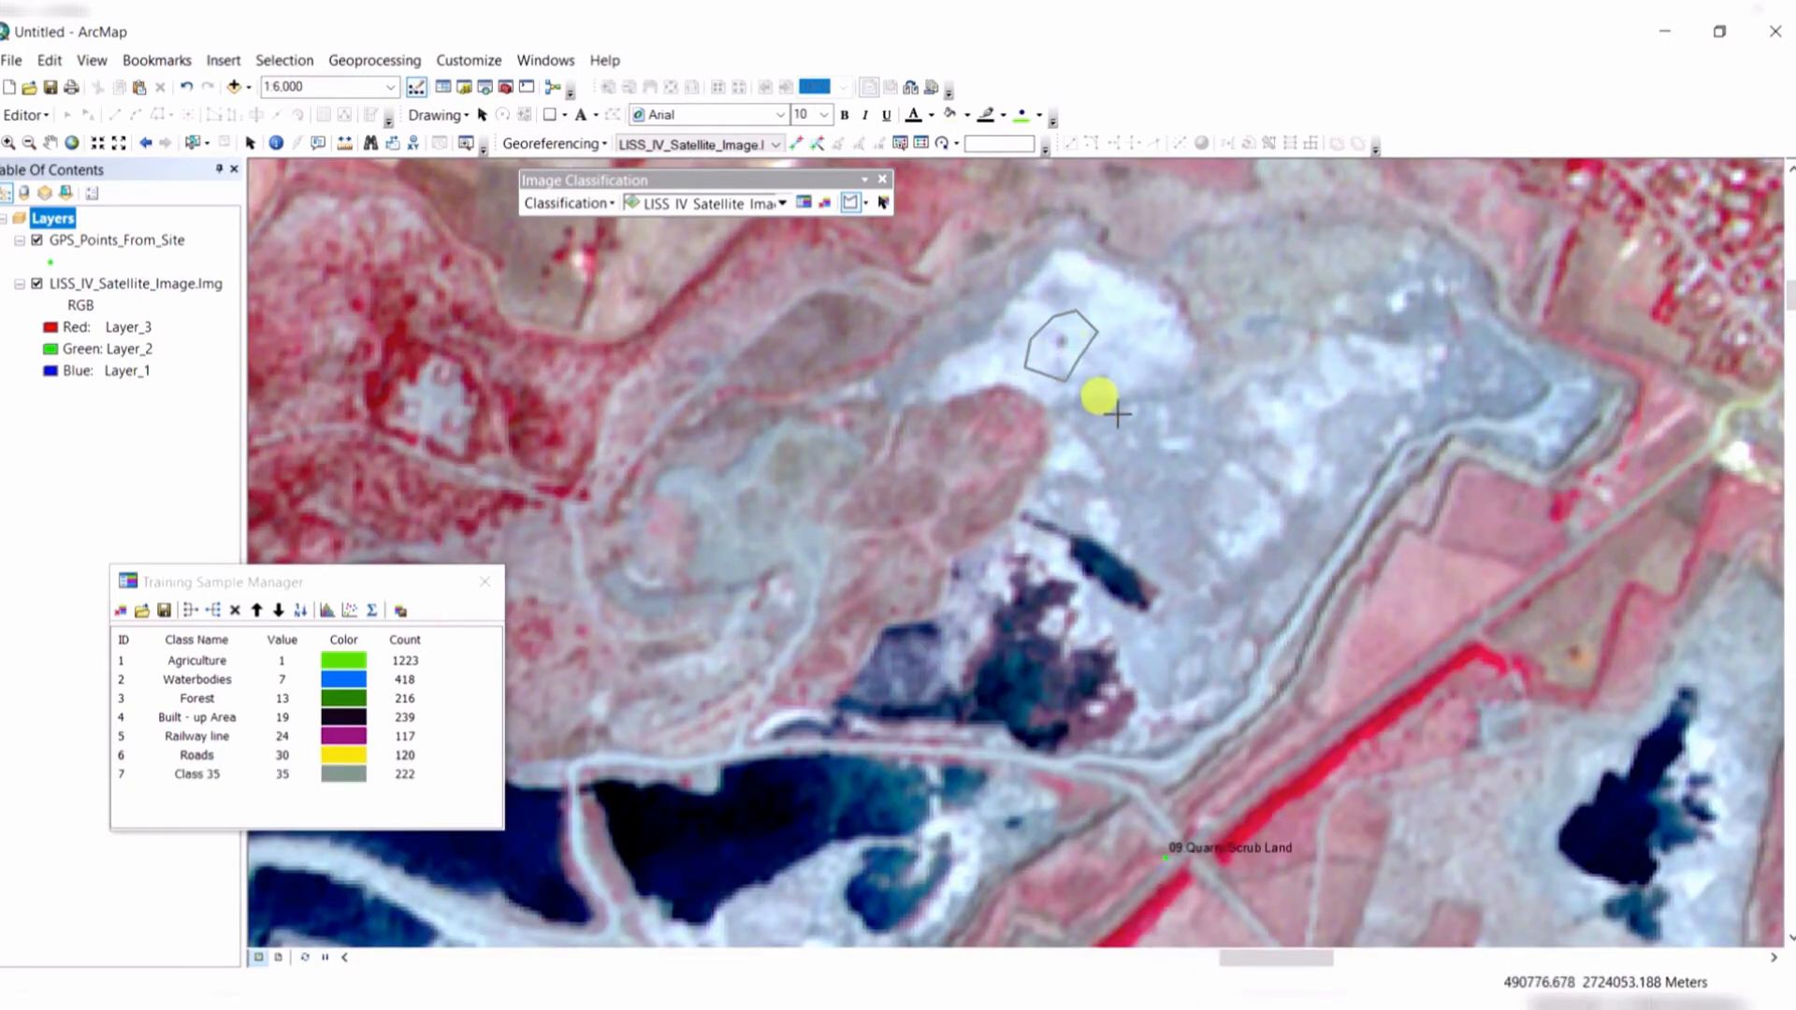
Draw a training sample on the small grey patch between the two dark quarry ponds, just south of the track junction.
scroll(1111, 594, "up", 2)
left_click_drag(829, 757, 1428, 708)
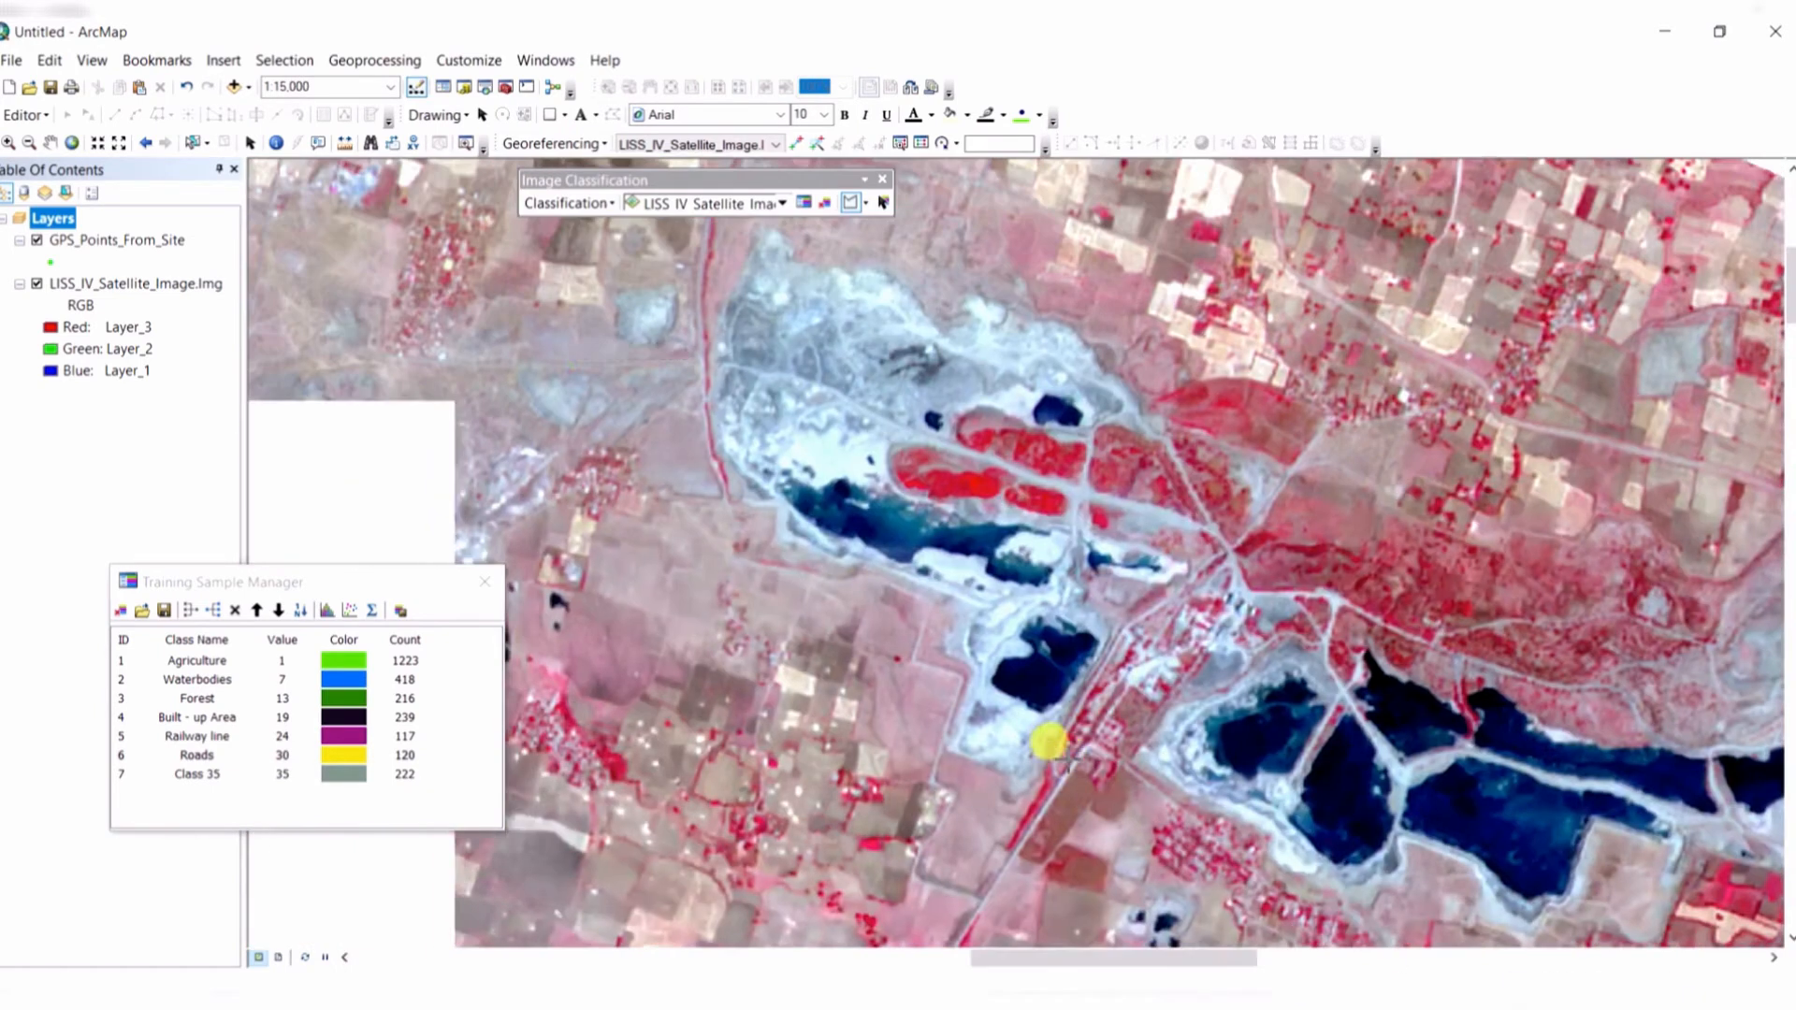
scroll(1216, 688, "down", 3)
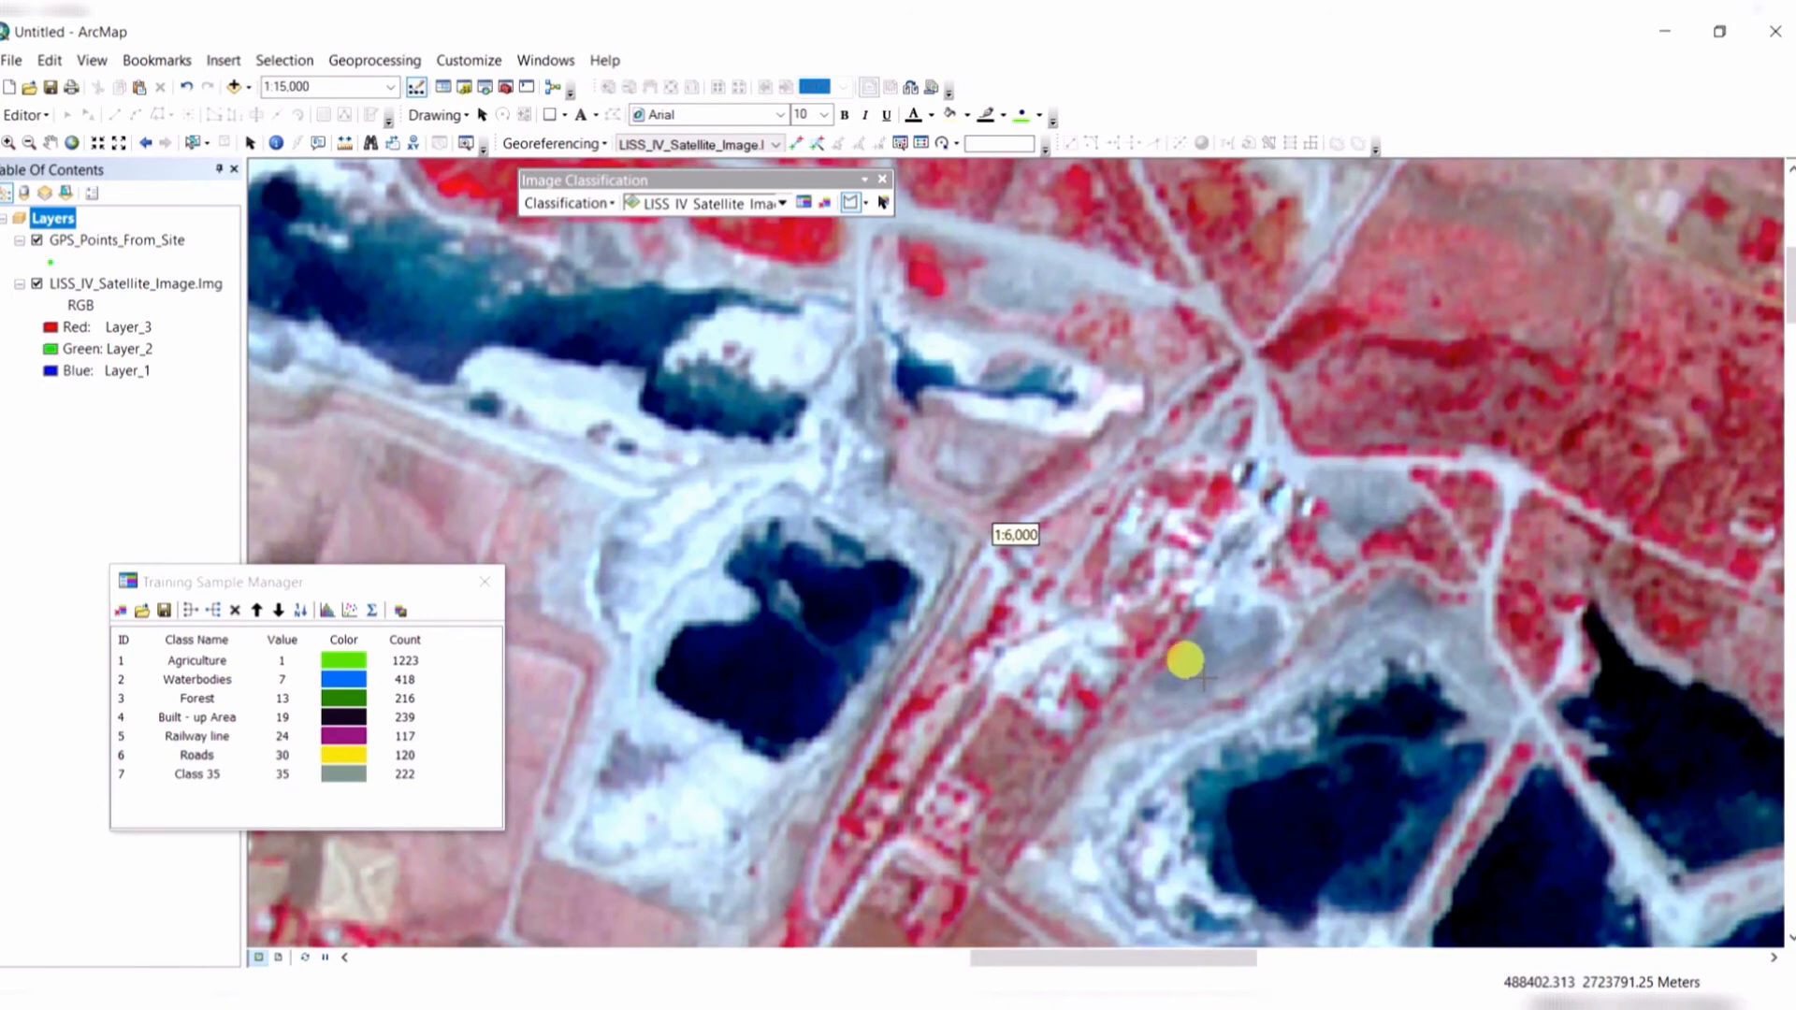
left_click(1226, 668)
left_click(1212, 689)
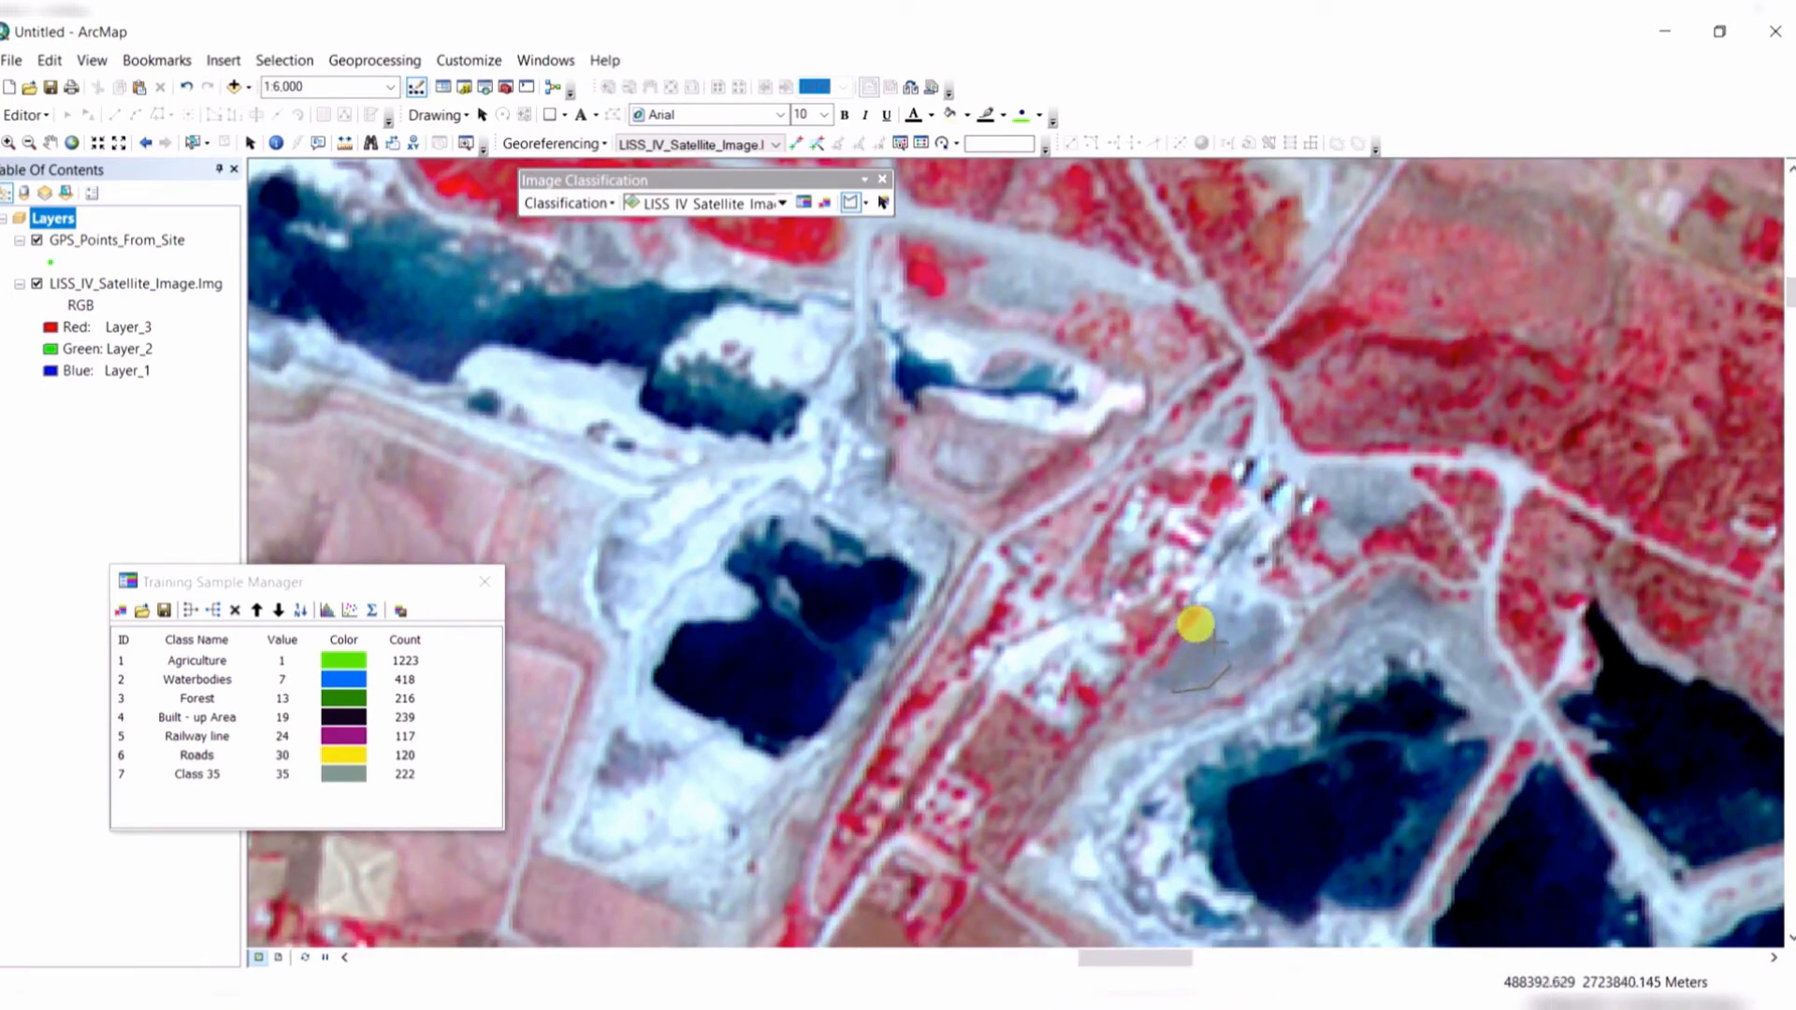
double_click(1233, 637)
Draw training samples on the white quarry ground southeast of the 12 Mine/Scrub Land point and on the pale patch just south of that point.
scroll(991, 670, "up", 3)
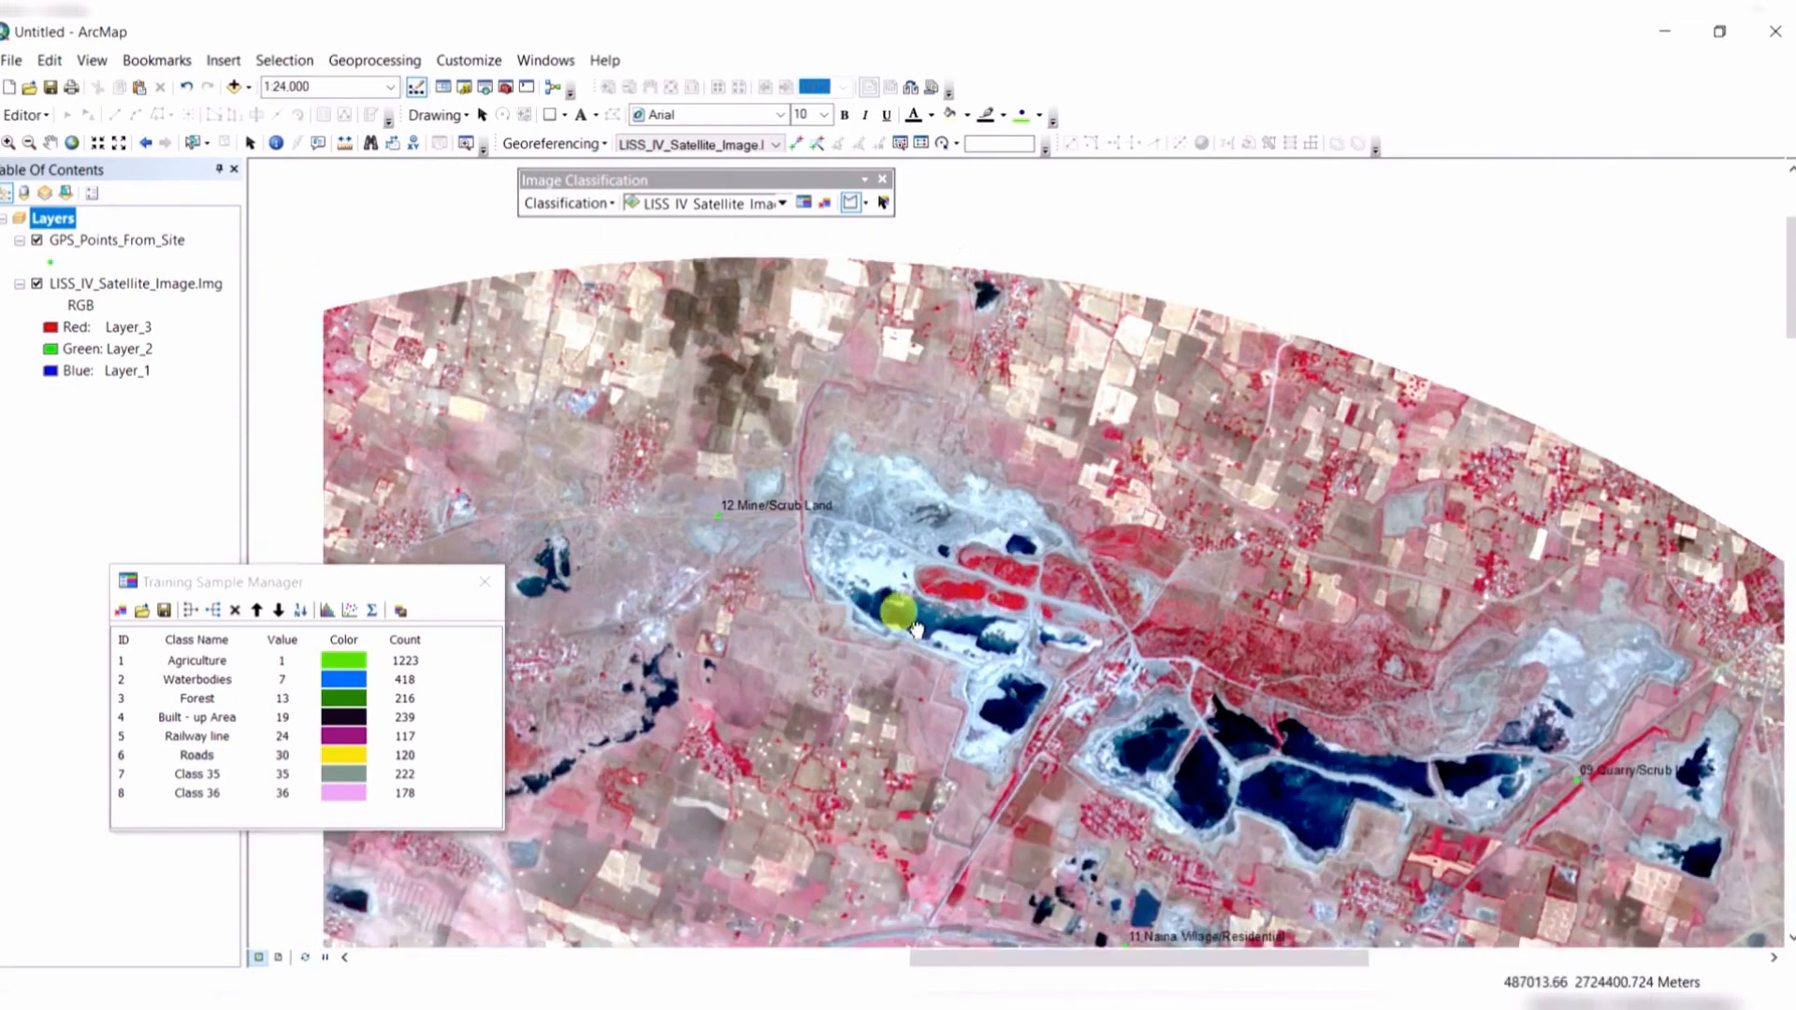
scroll(938, 619, "down", 2)
scroll(938, 619, "down", 2)
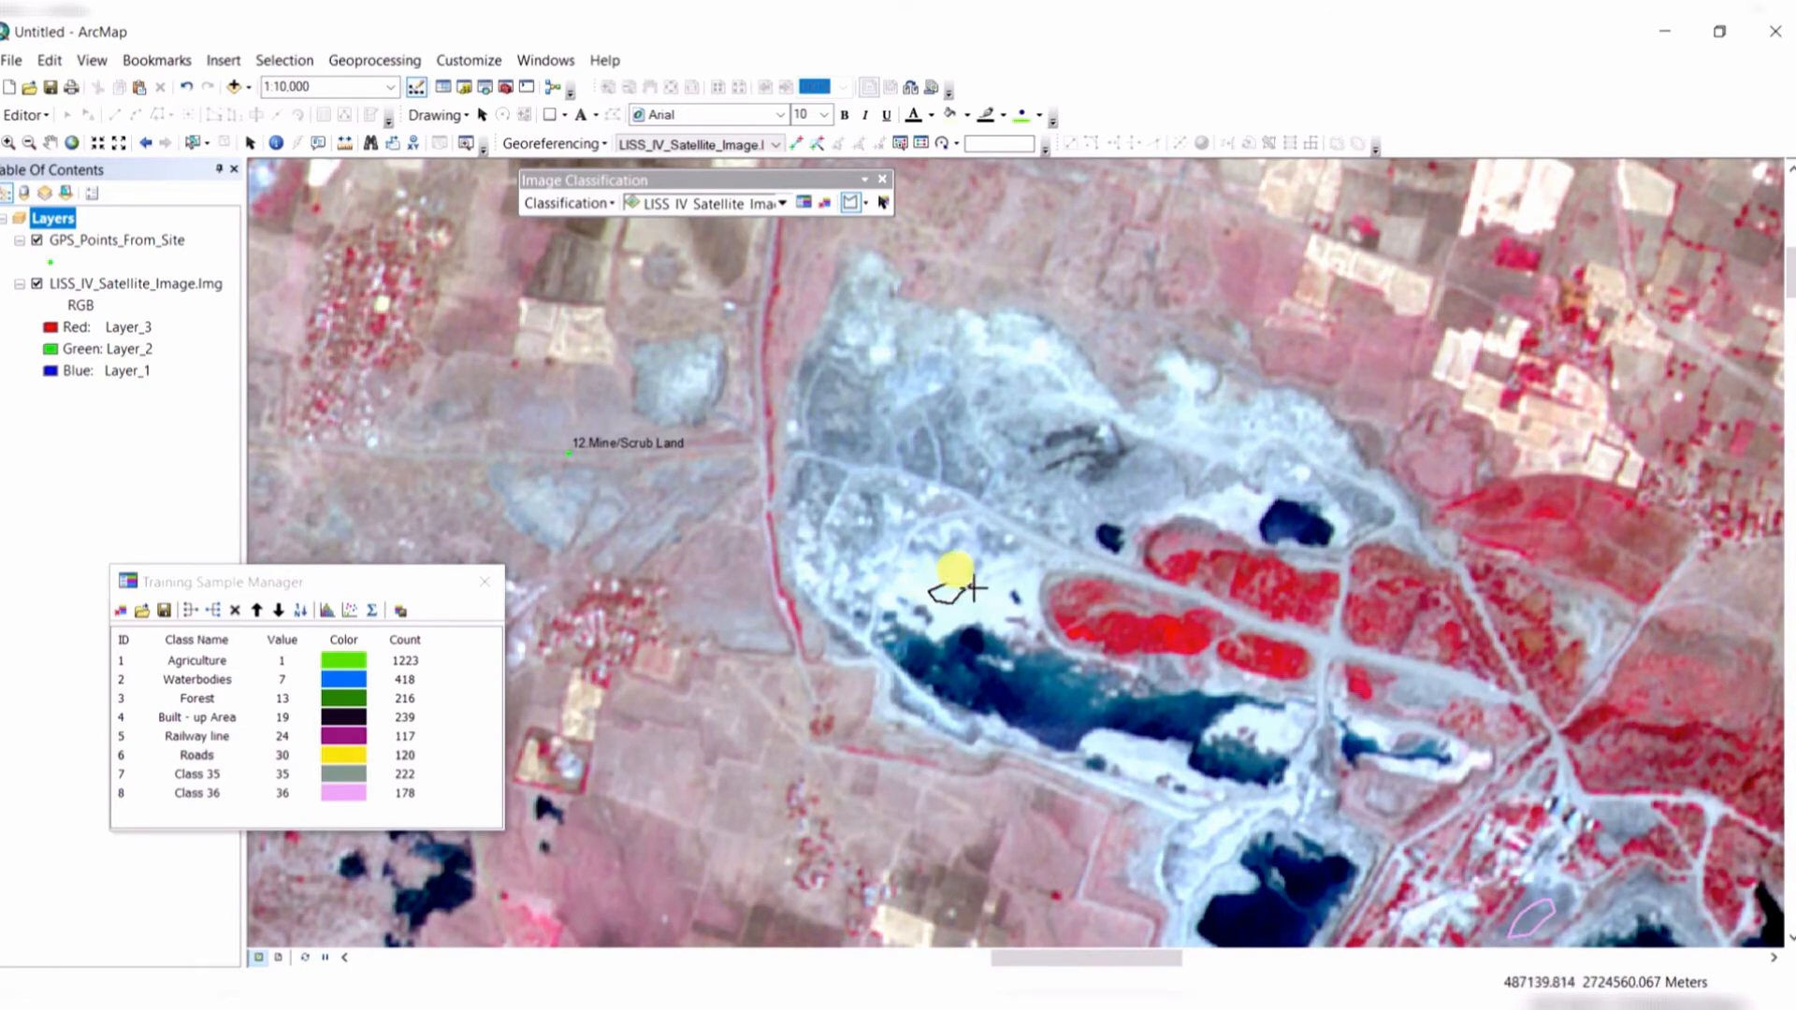
double_click(973, 591)
left_click_drag(642, 465, 914, 525)
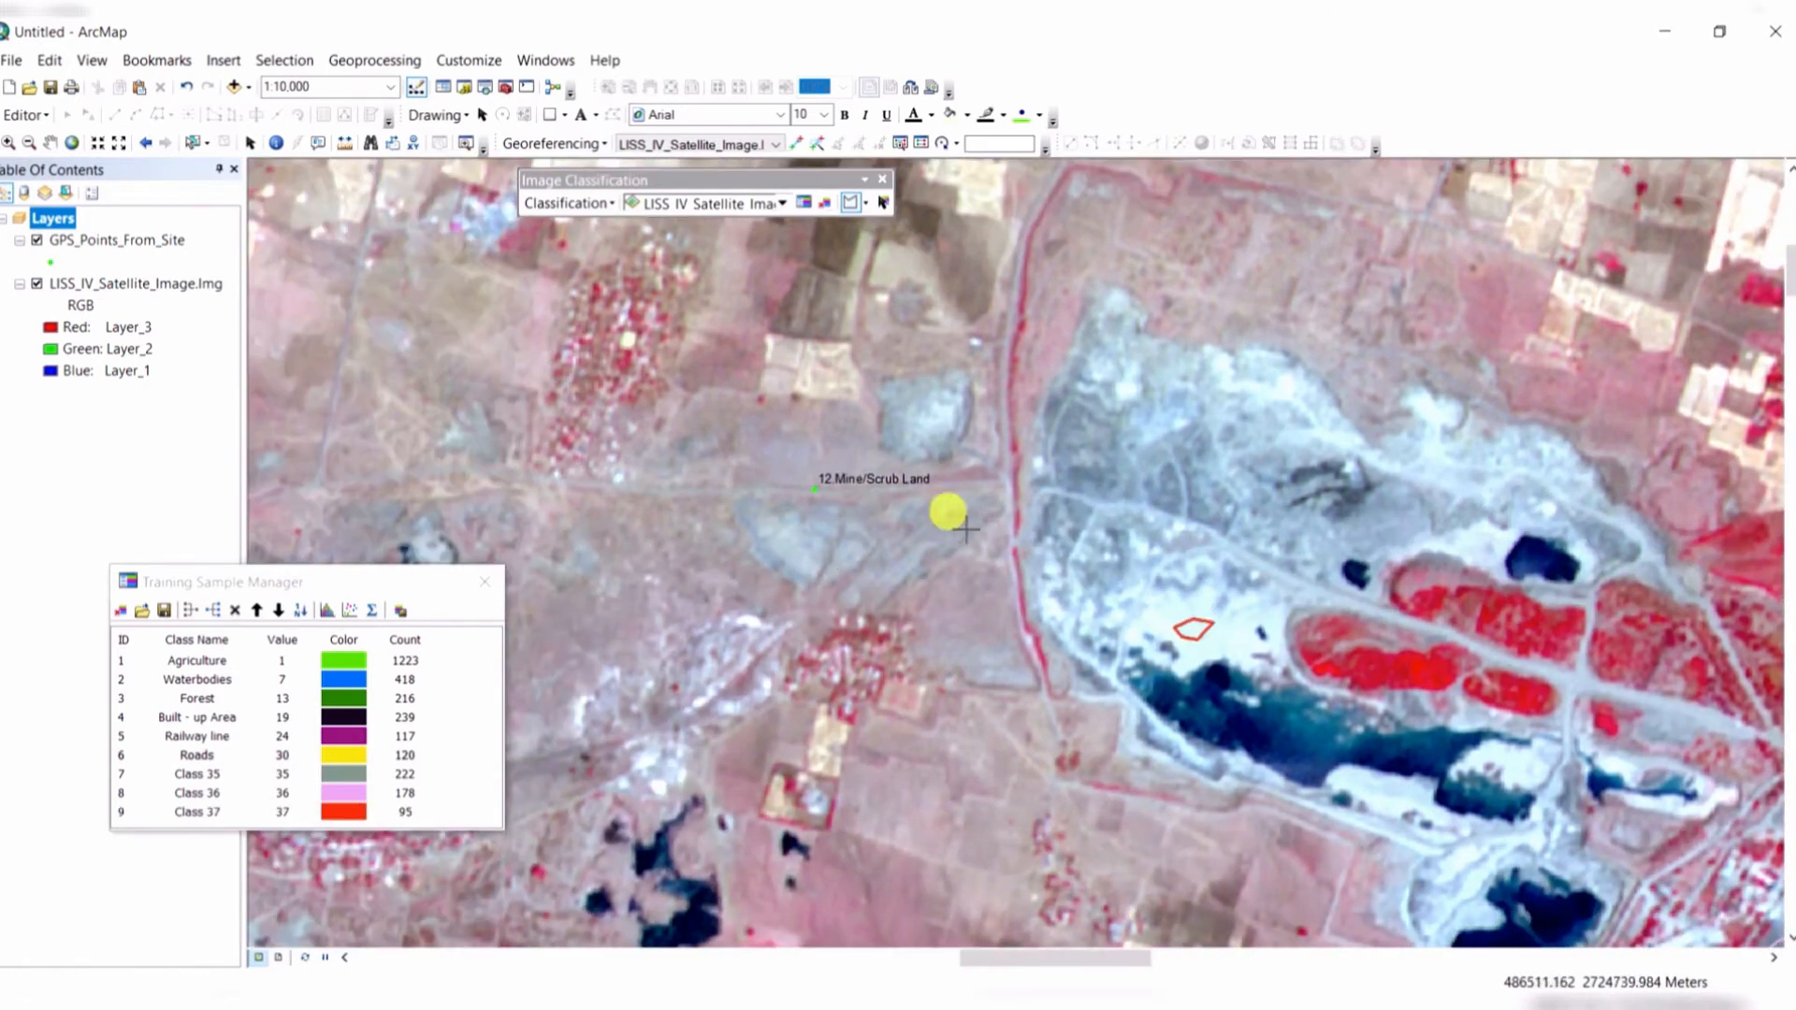
double_click(814, 552)
Draw a training sample on the pale grey-blue quarry ground near the image's curved eastern edge, east of the 09 Quarry/Scrub Land point.
scroll(1244, 645, "up", 4)
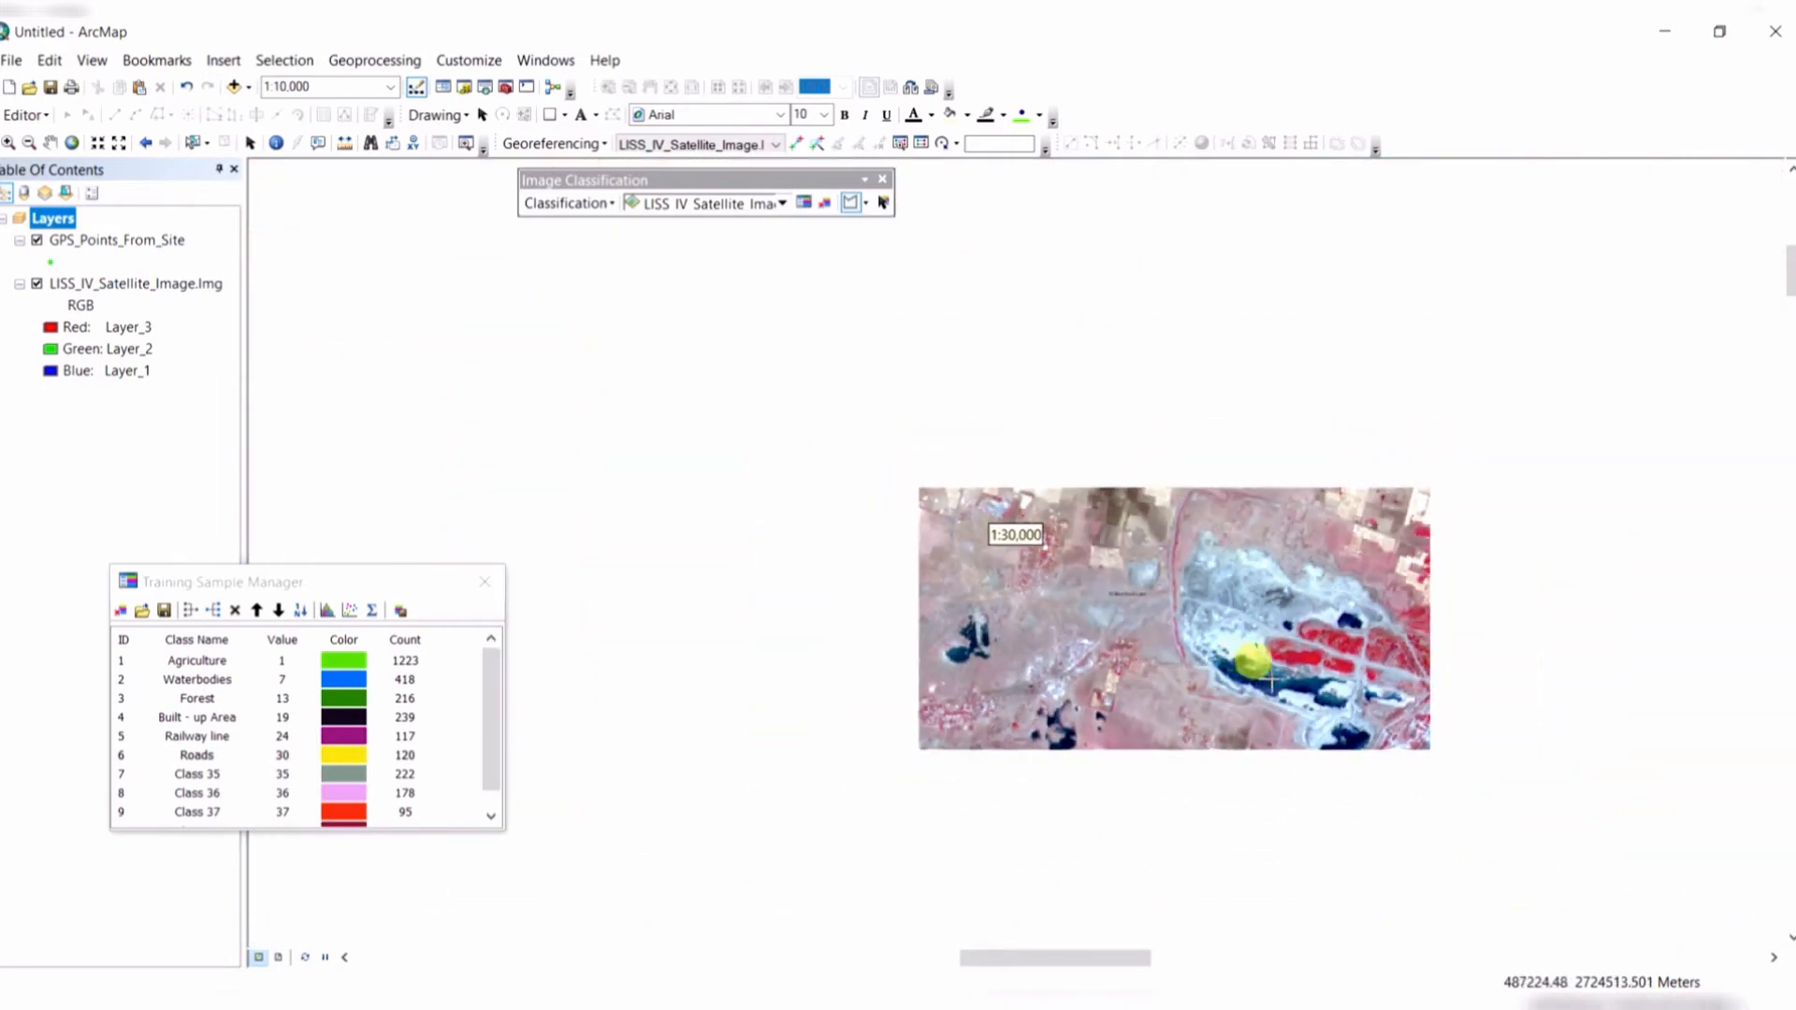
left_click_drag(1516, 742, 589, 441)
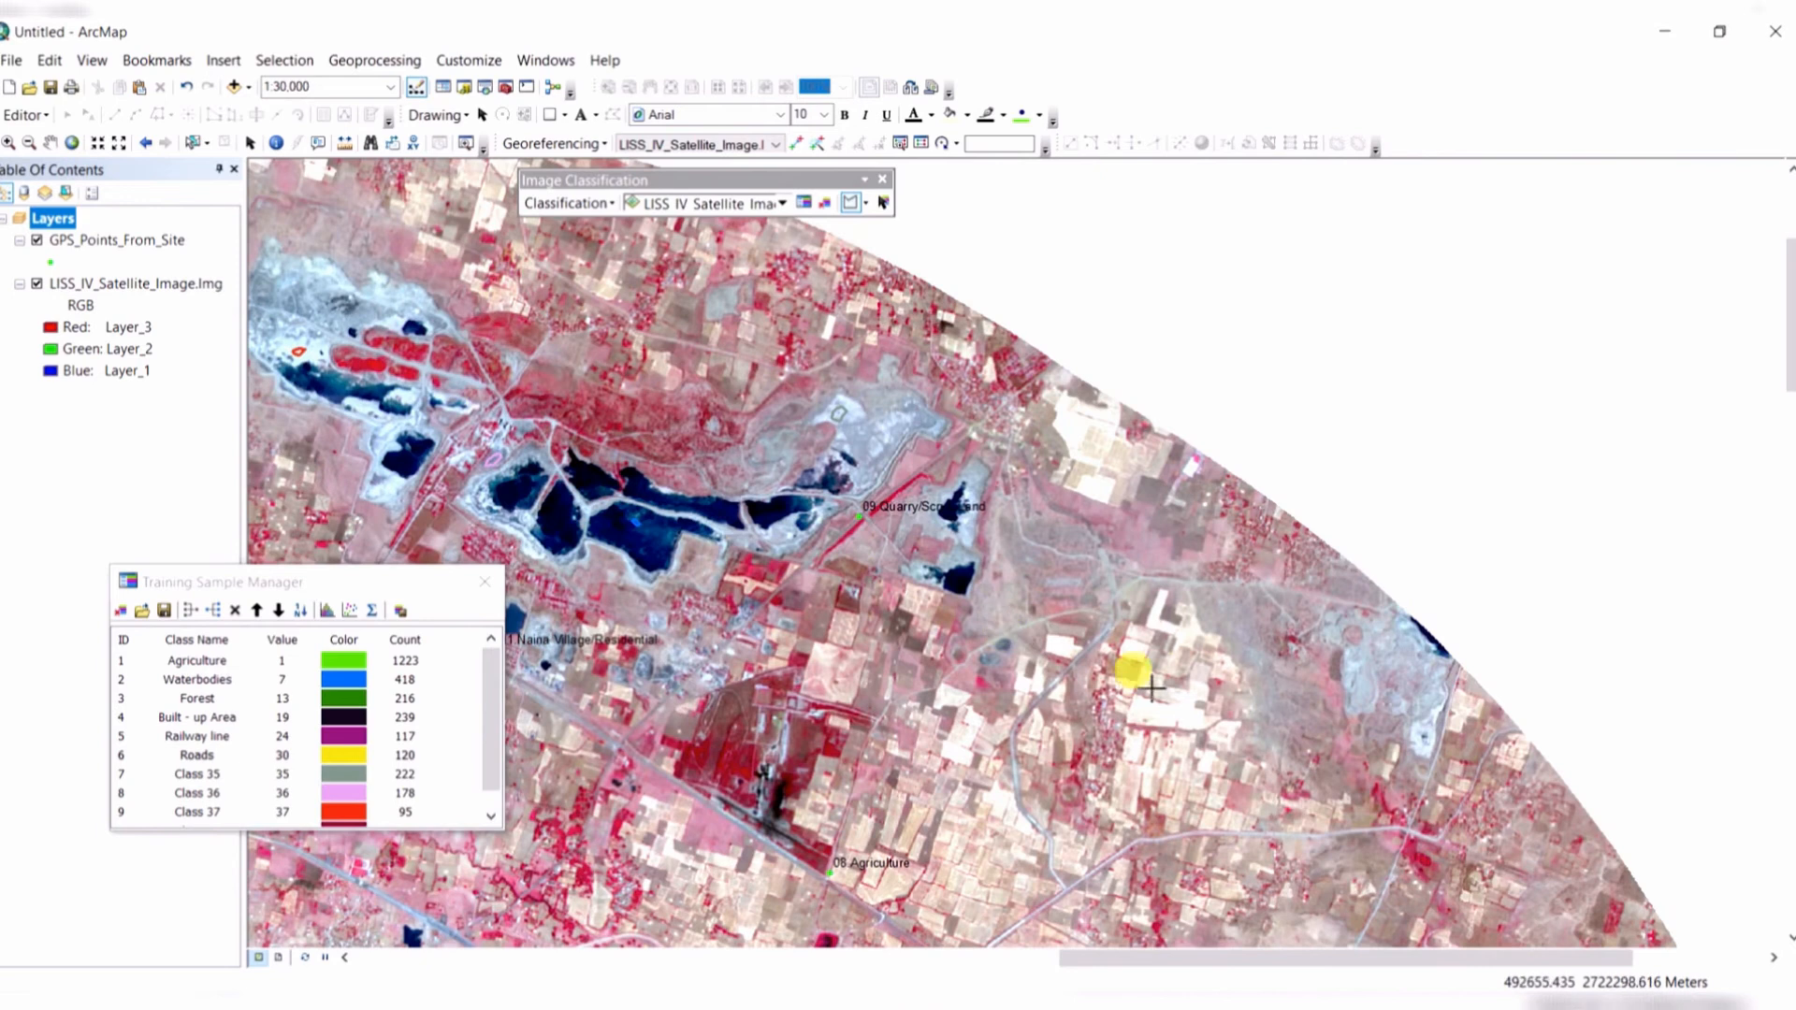
left_click_drag(1249, 700, 806, 601)
scroll(856, 533, "down", 3)
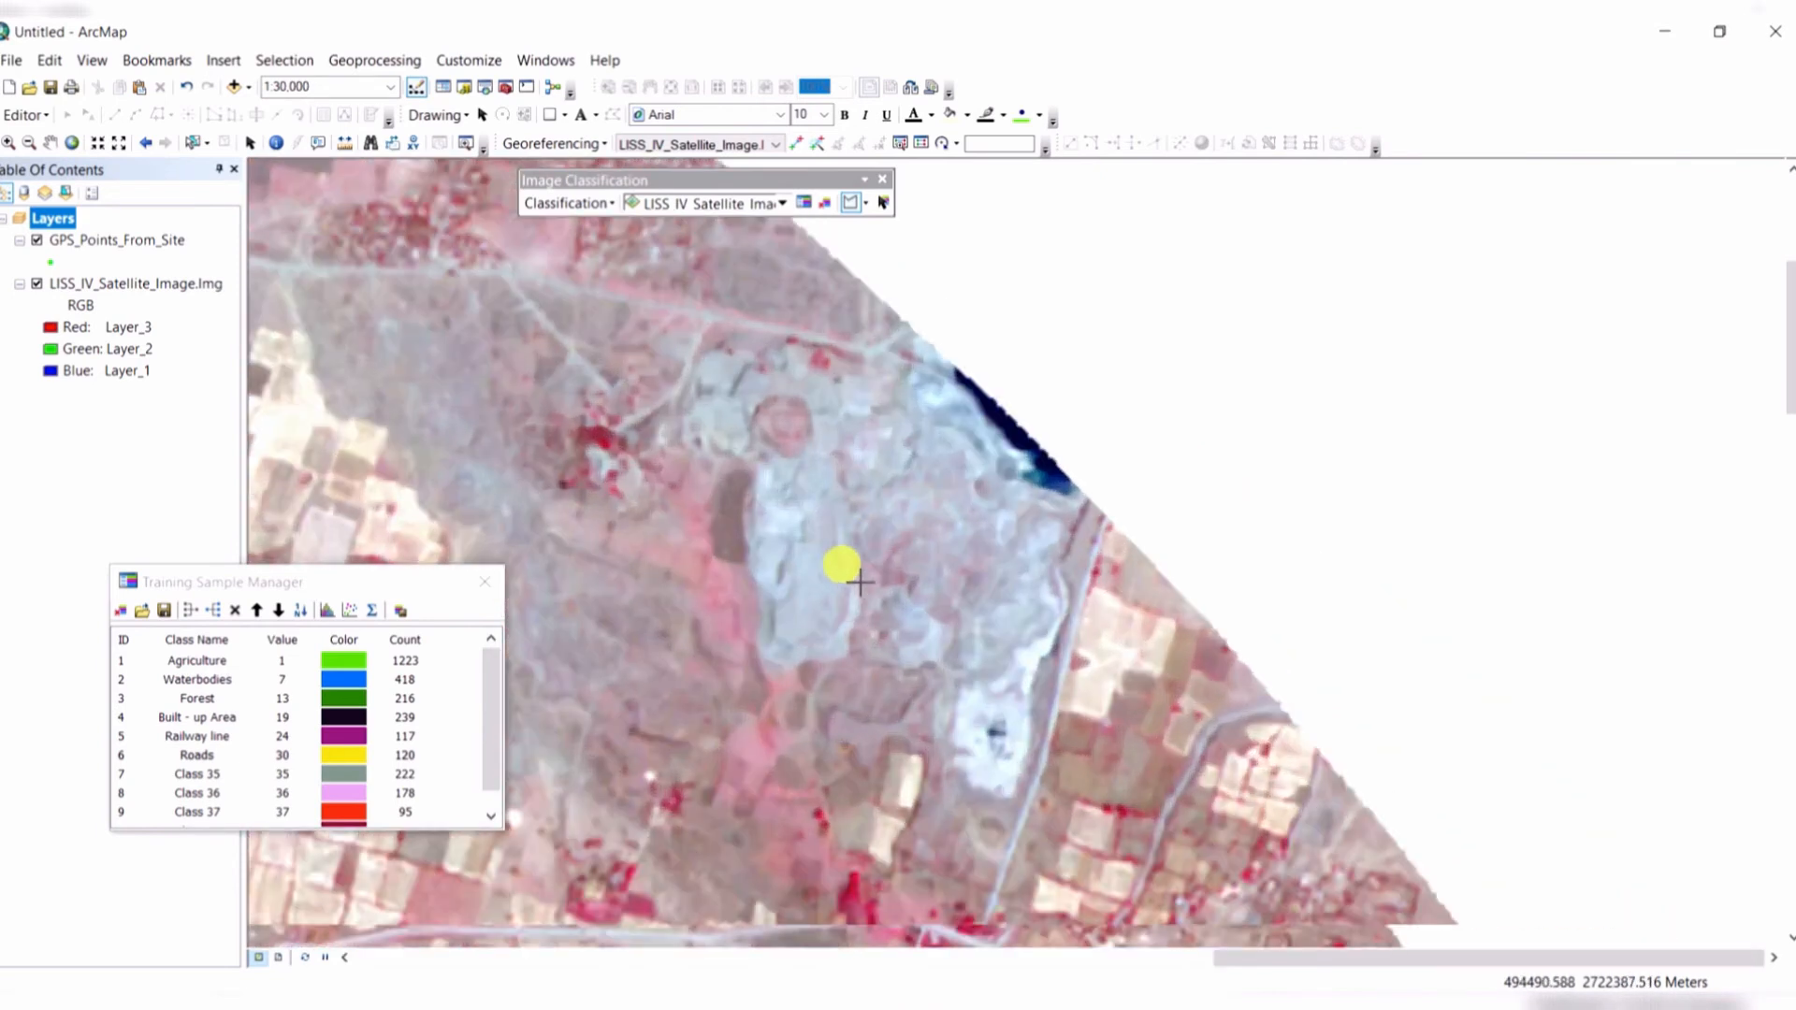
scroll(800, 557, "down", 2)
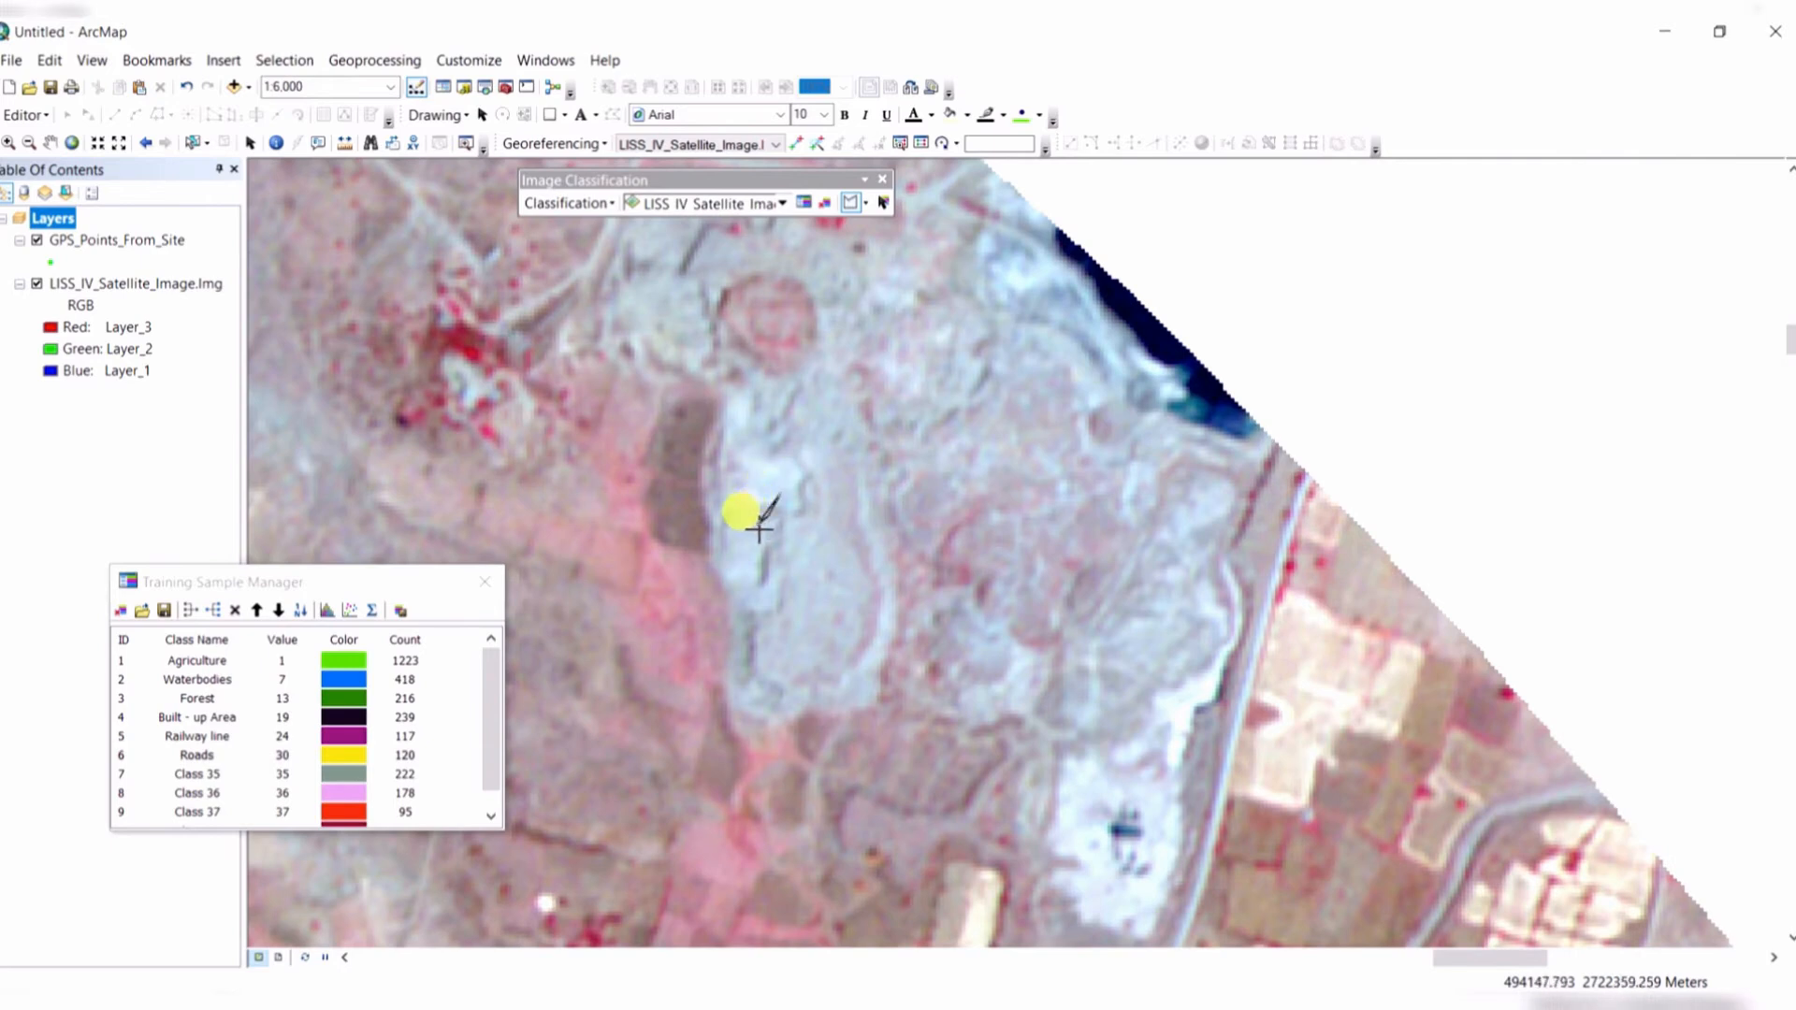
double_click(787, 481)
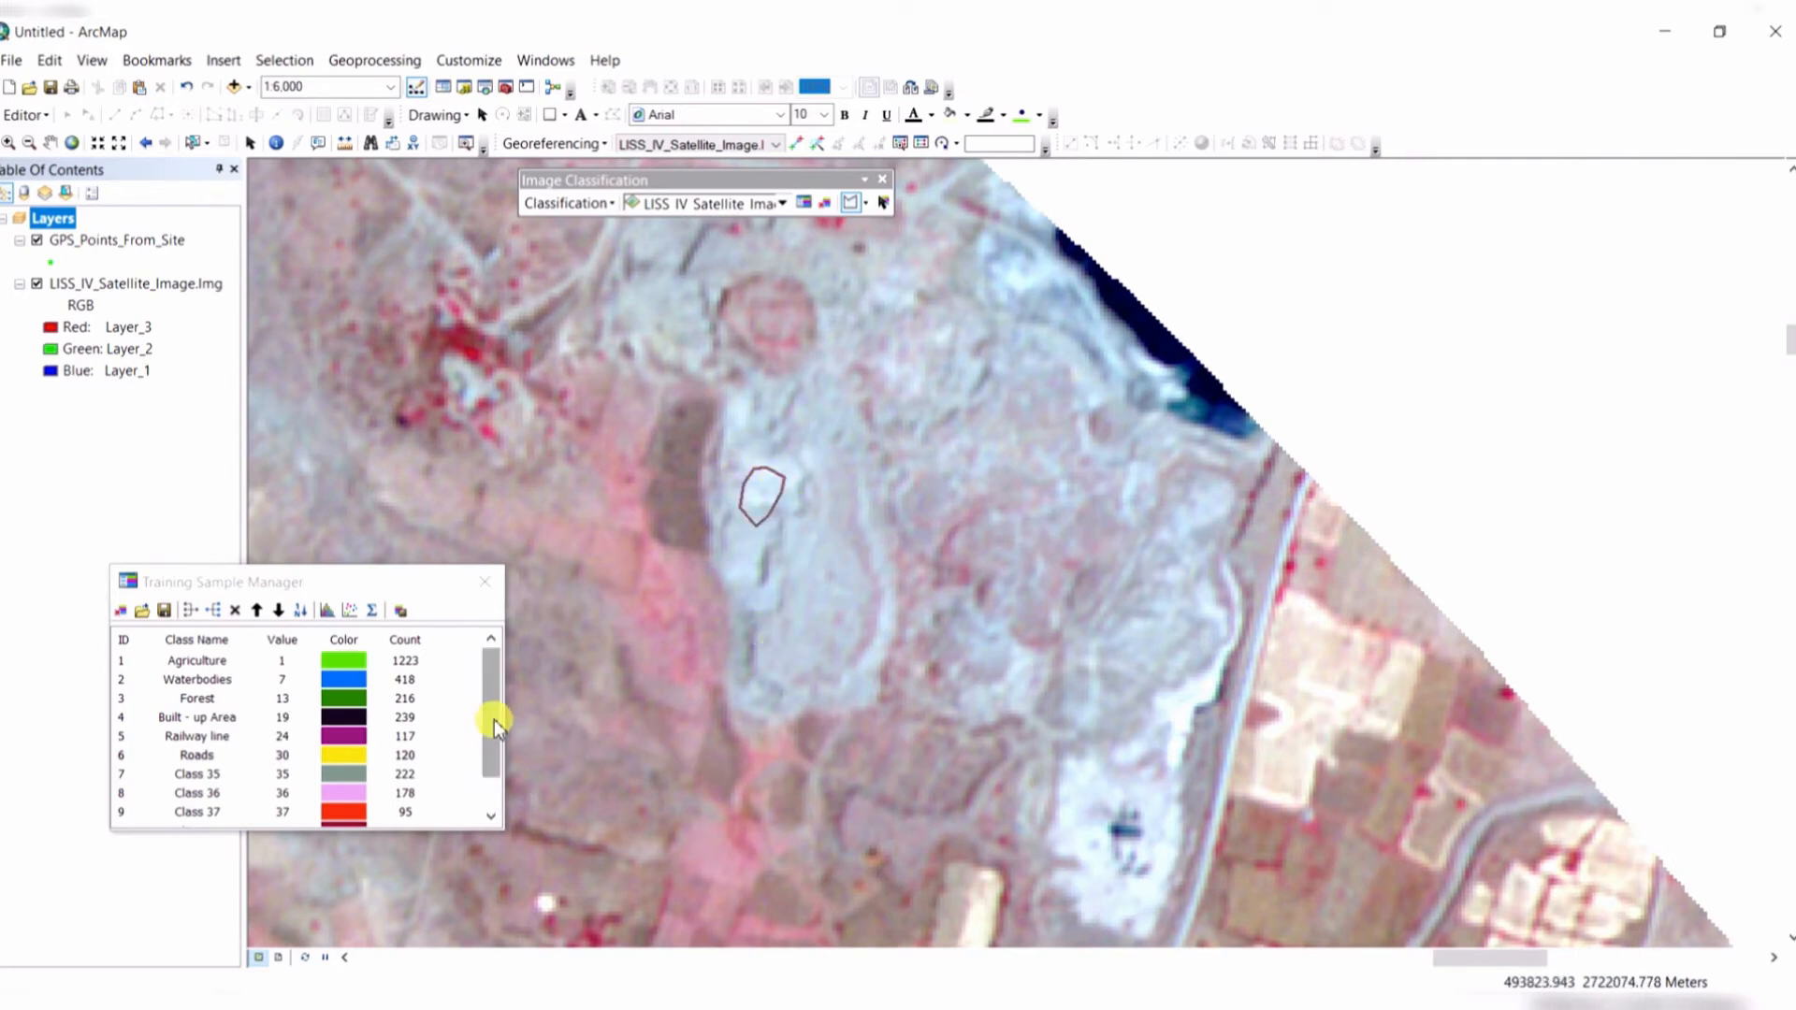
Draw a small training sample at the southern end of the bright white patch beside the road in the same eastern quarry.
left_click_drag(493, 720, 492, 766)
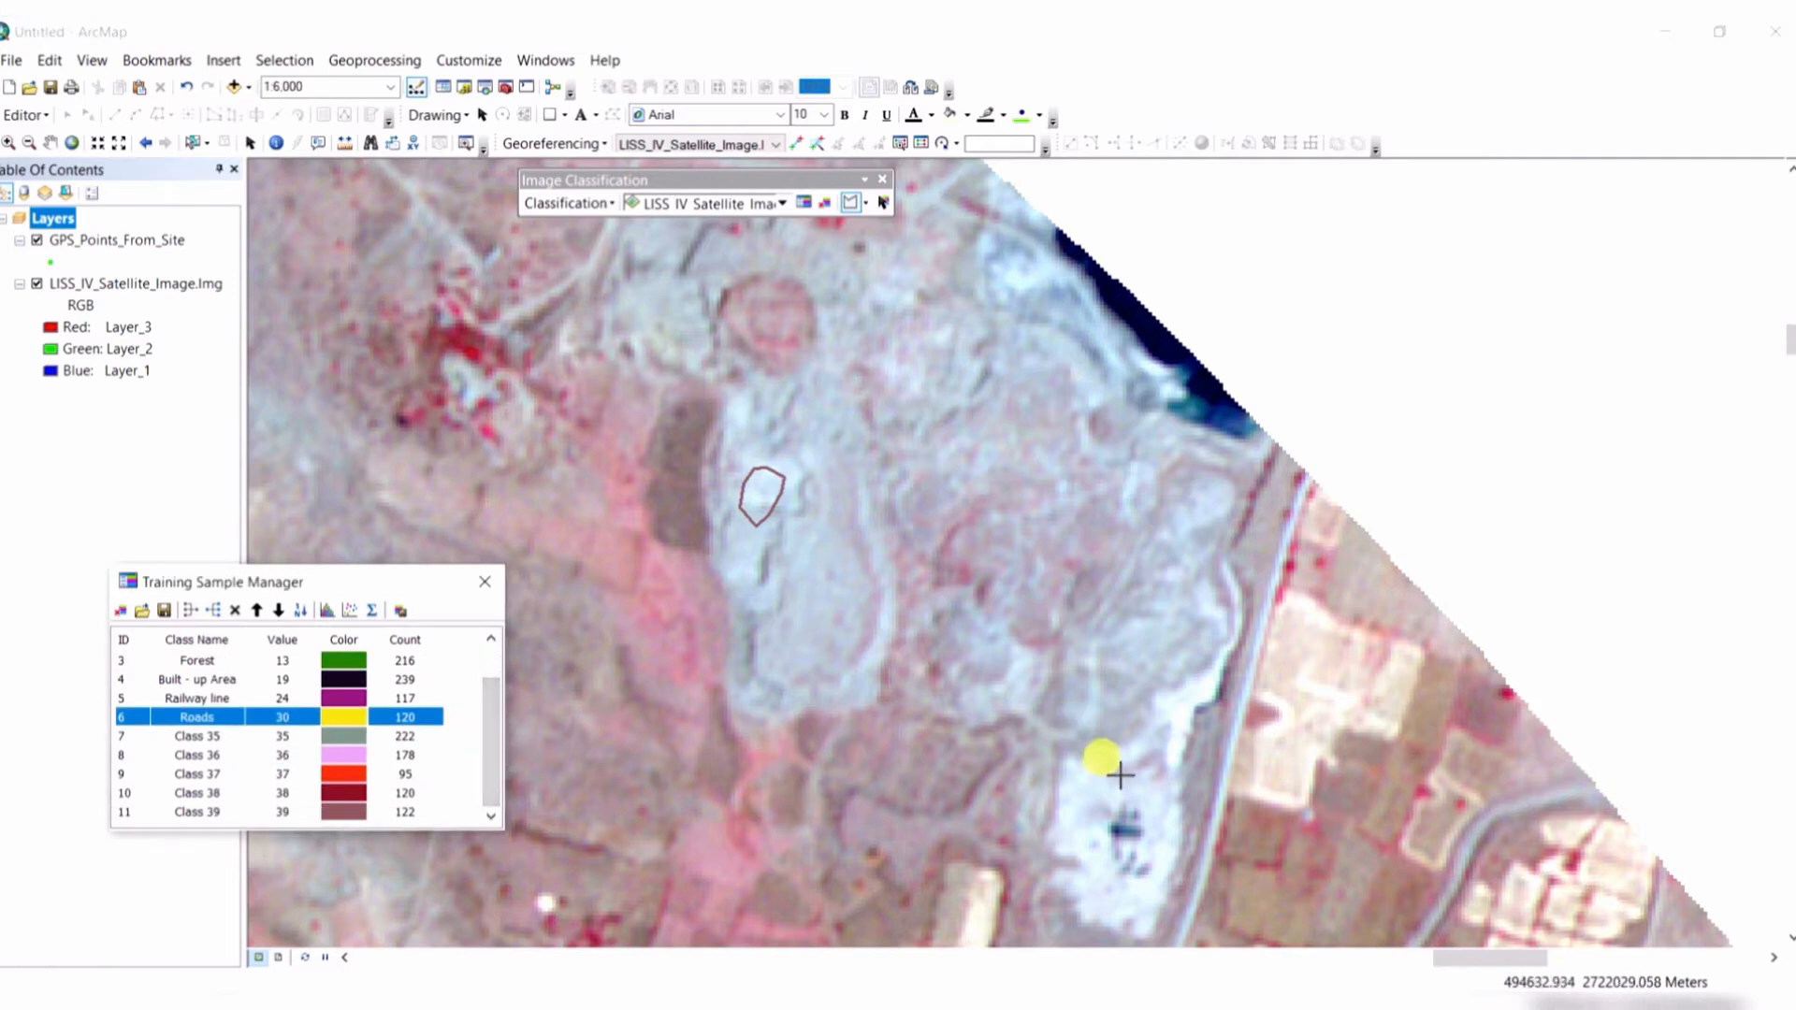
left_click_drag(1120, 775, 1071, 538)
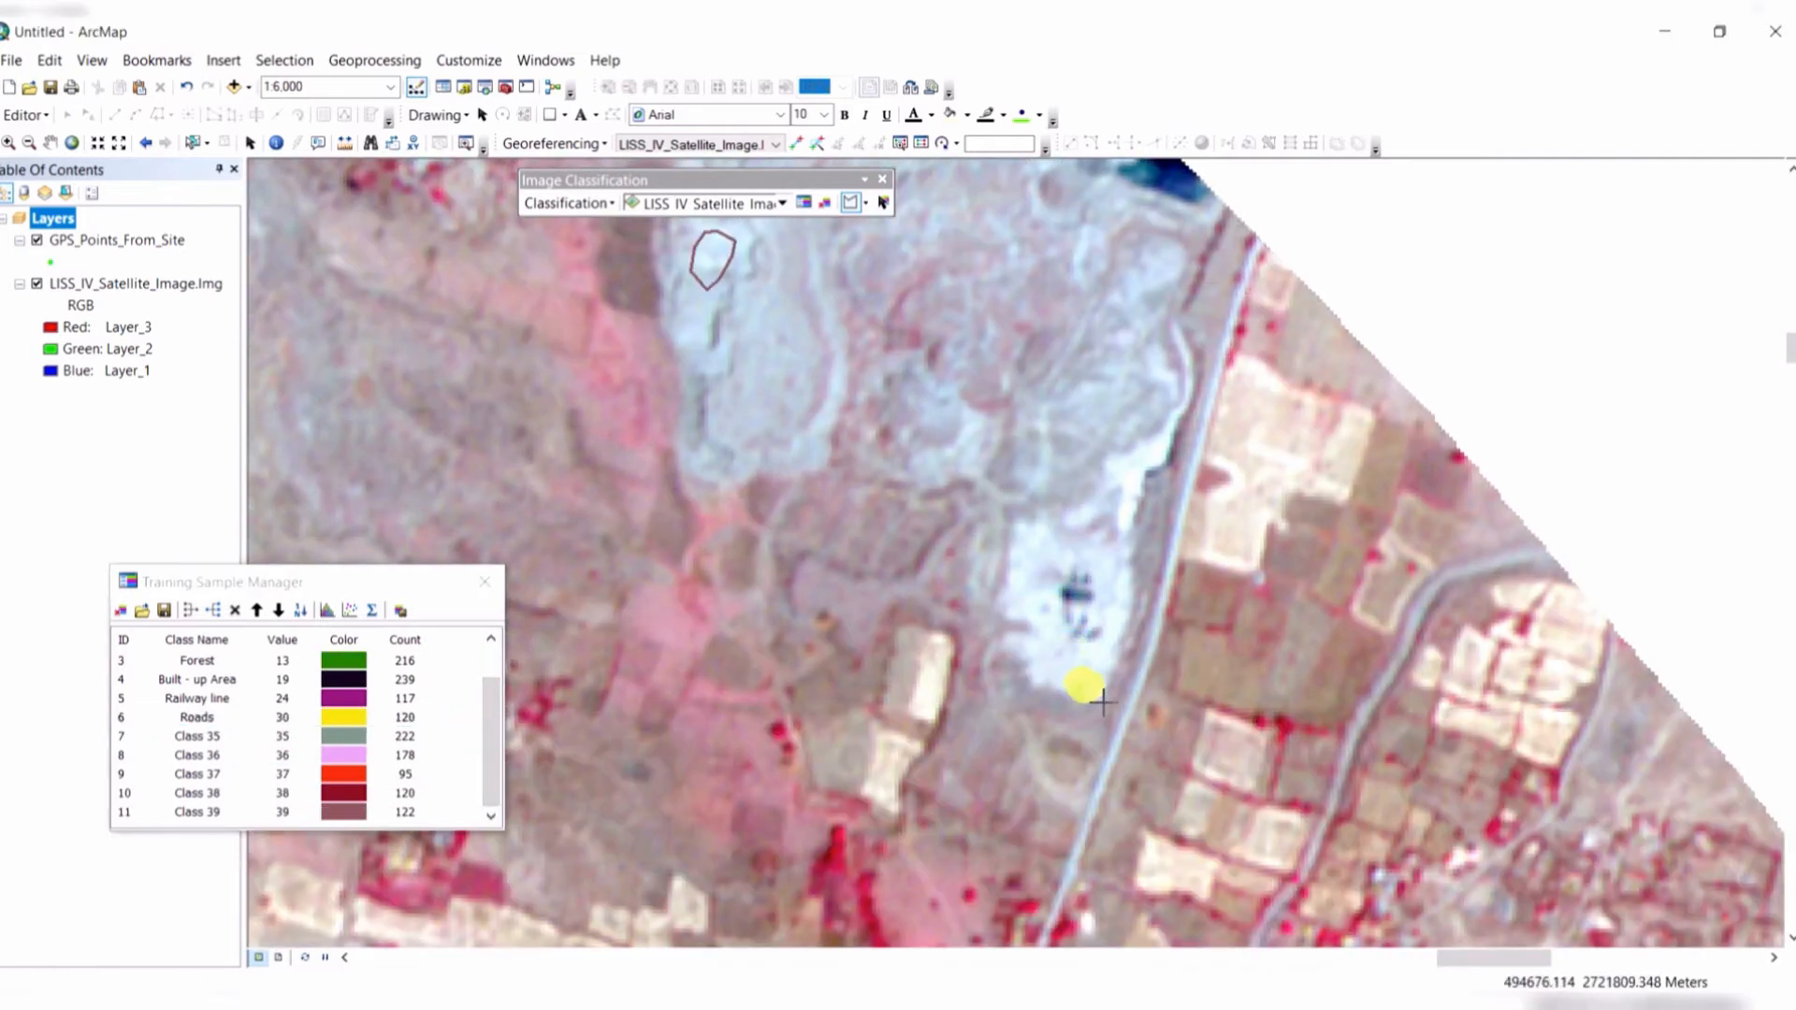
scroll(1088, 665, "down", 2)
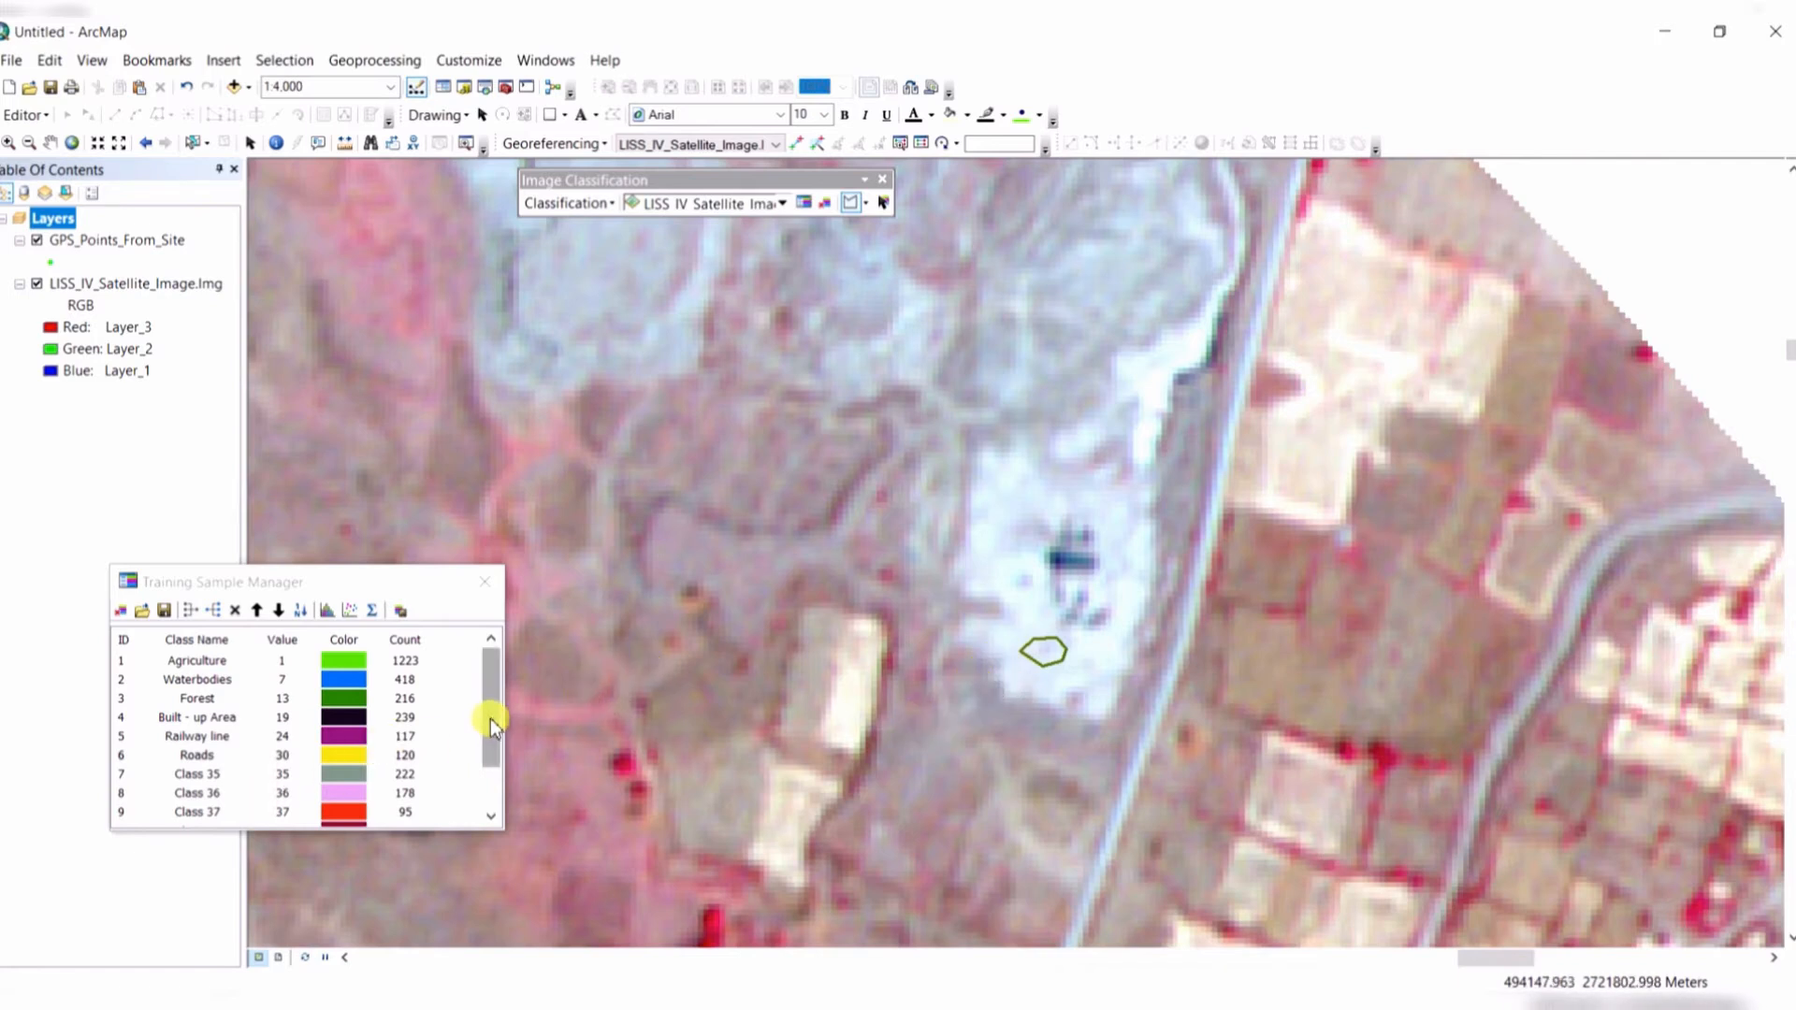
Merge Class 35 through Class 40 into one class and rename it Quarry.
left_click_drag(490, 719, 483, 801)
left_click(123, 718)
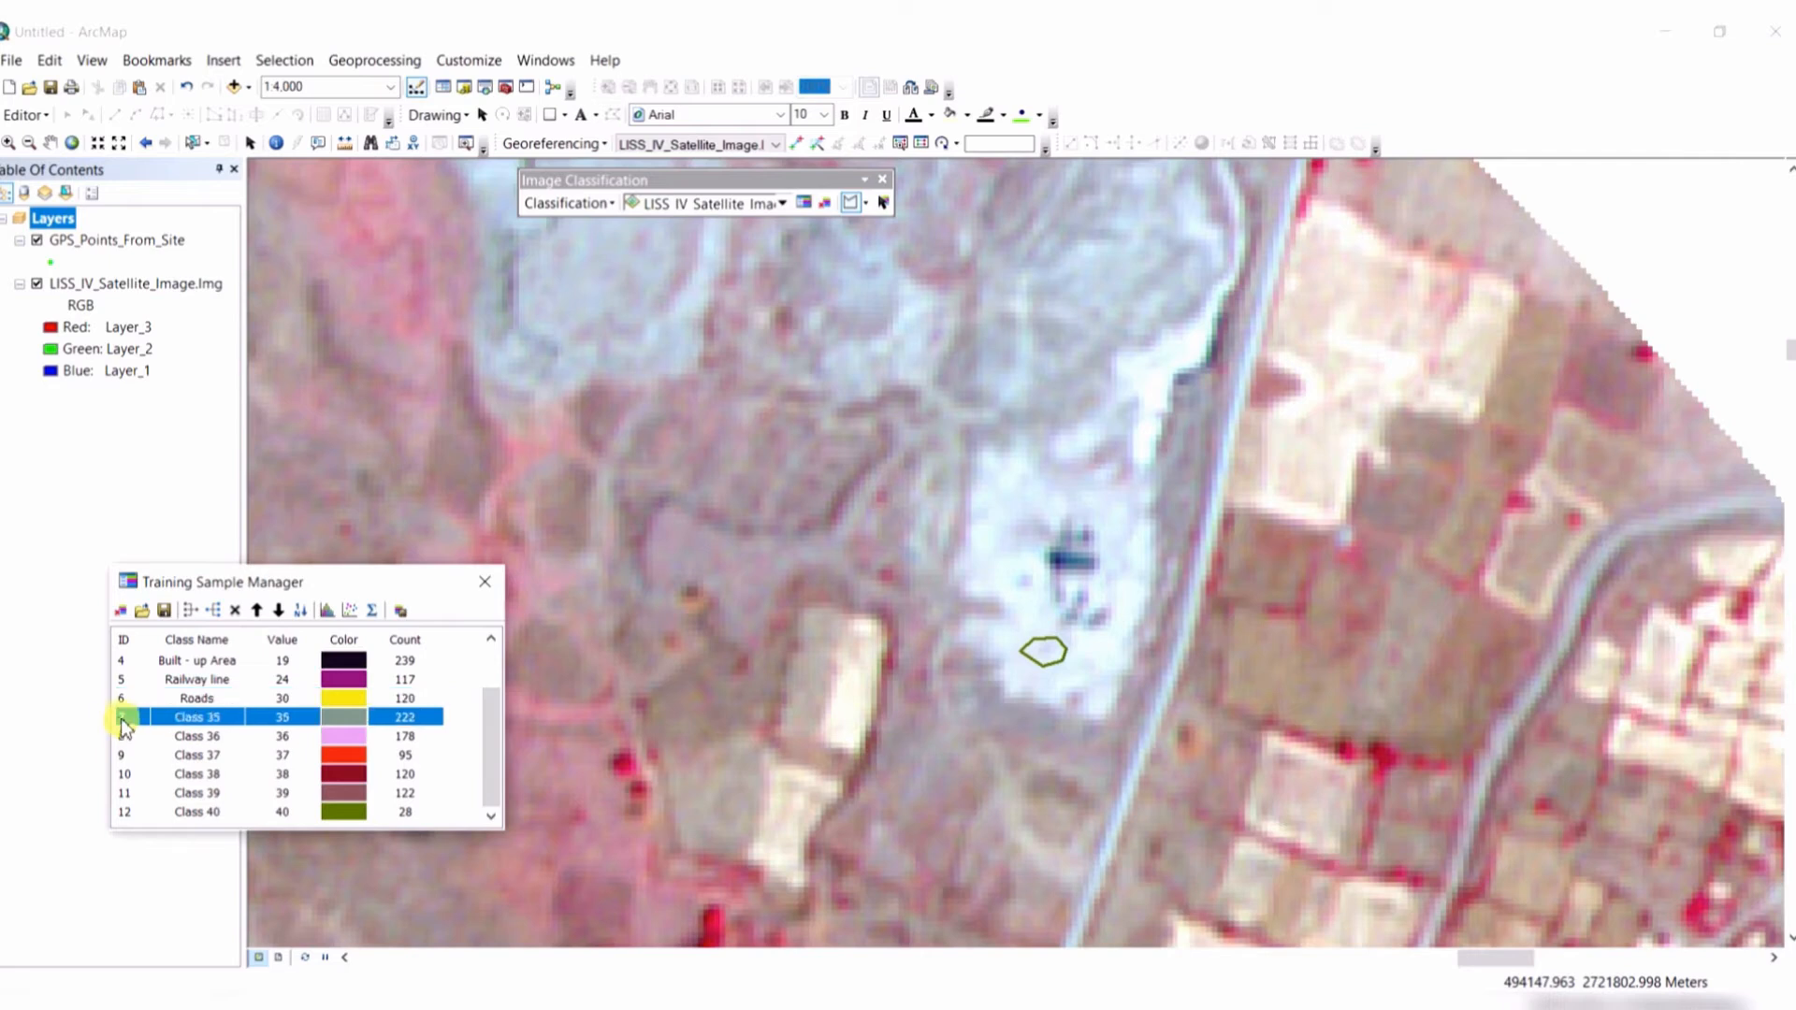
left_click(127, 814, "shift")
left_click(191, 612)
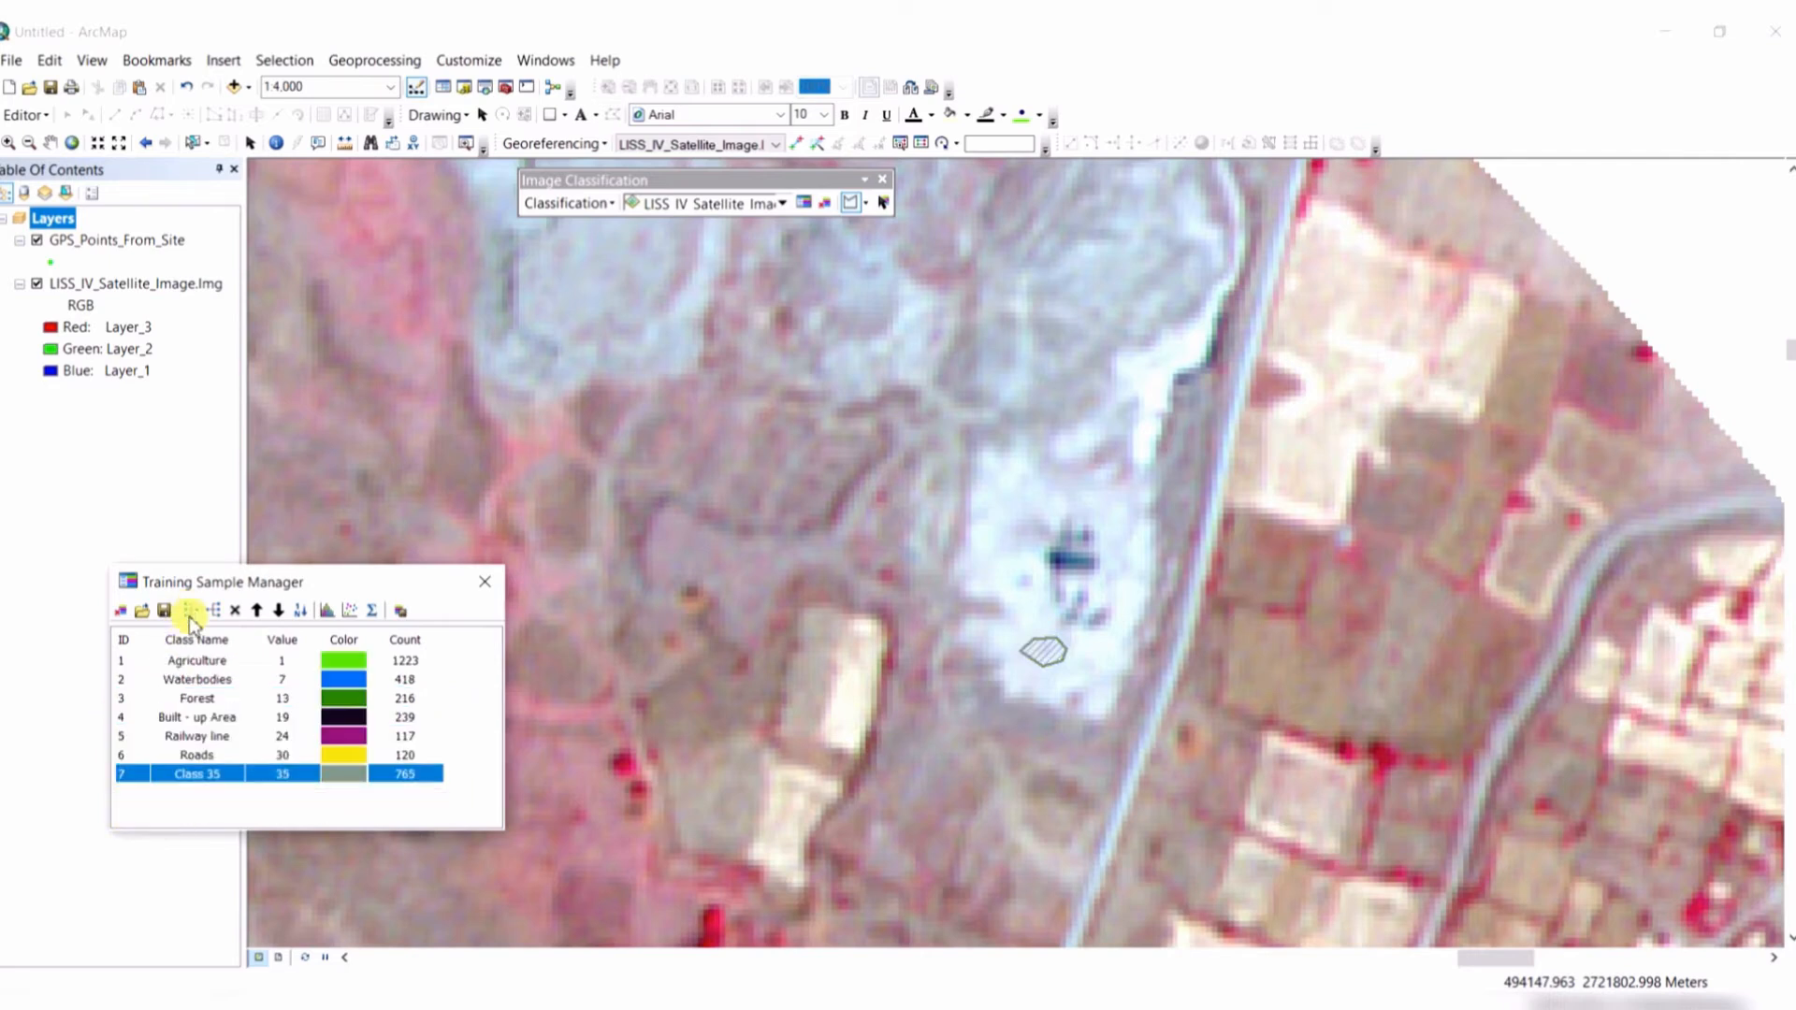
double_click(226, 781)
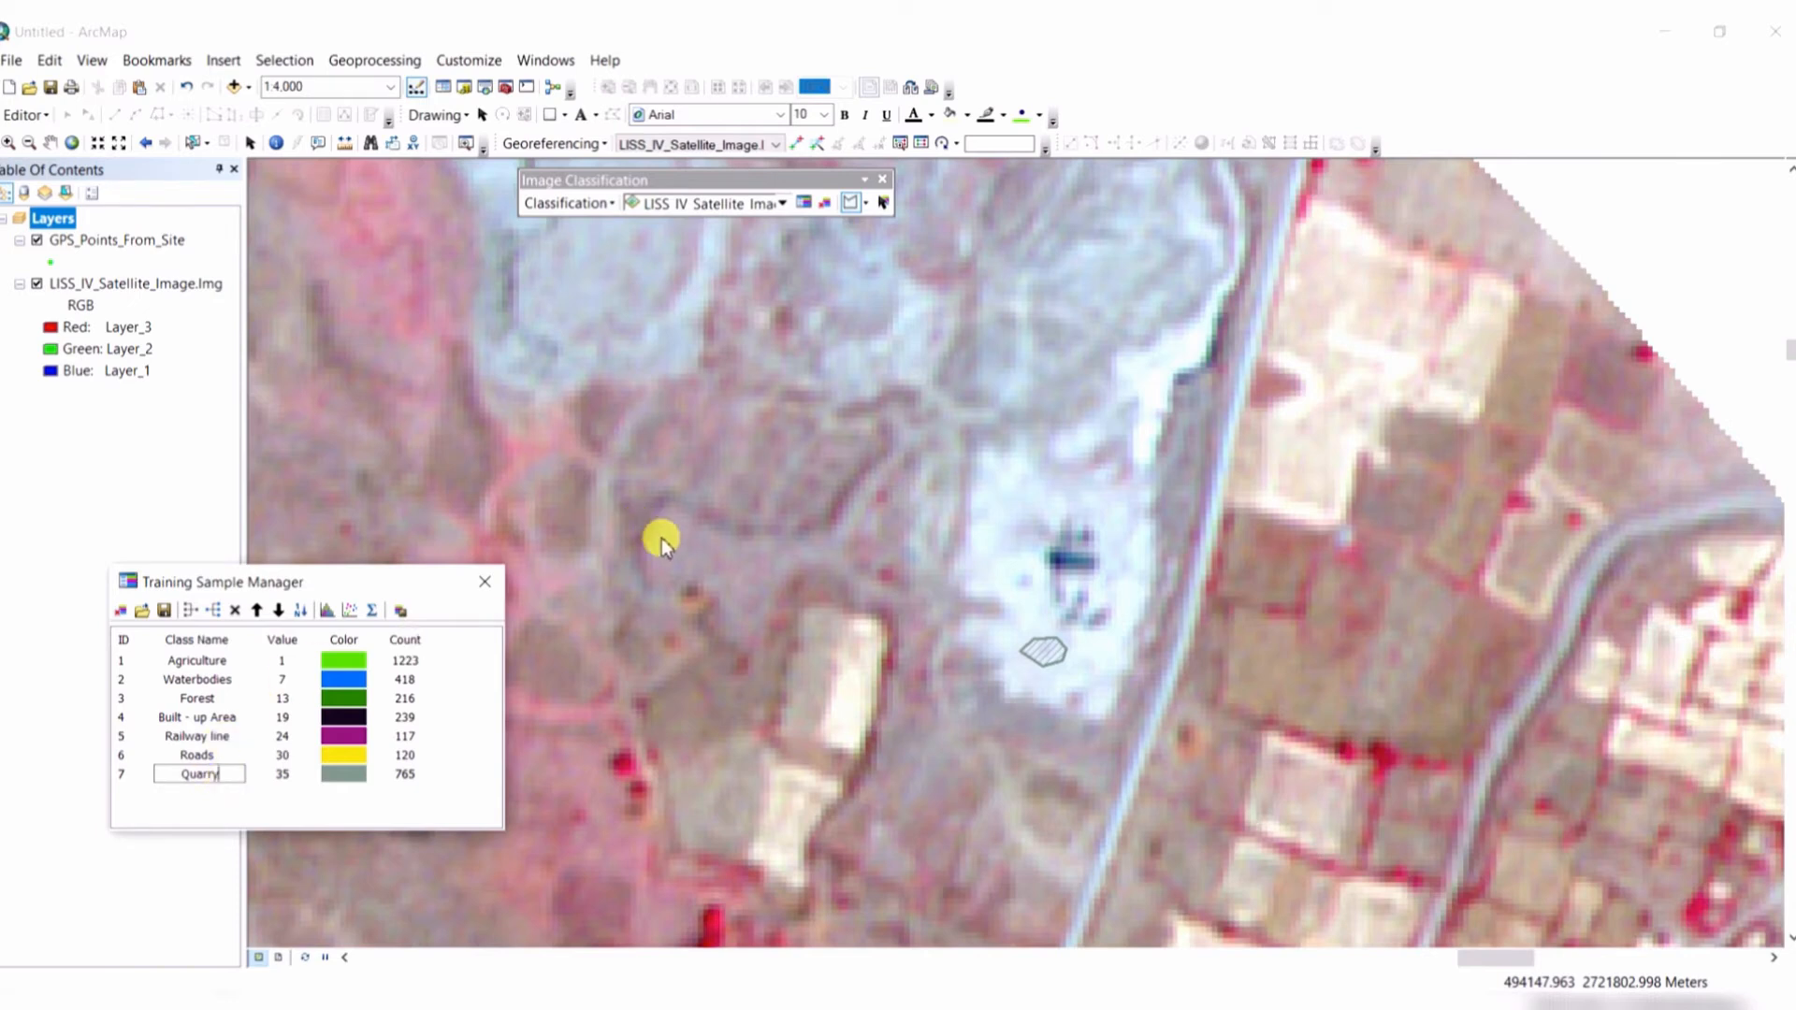
key("Return")
Examine the northern half of the satellite image, around the quarry and mine points, for further ground to sample.
scroll(906, 553, "up", 3)
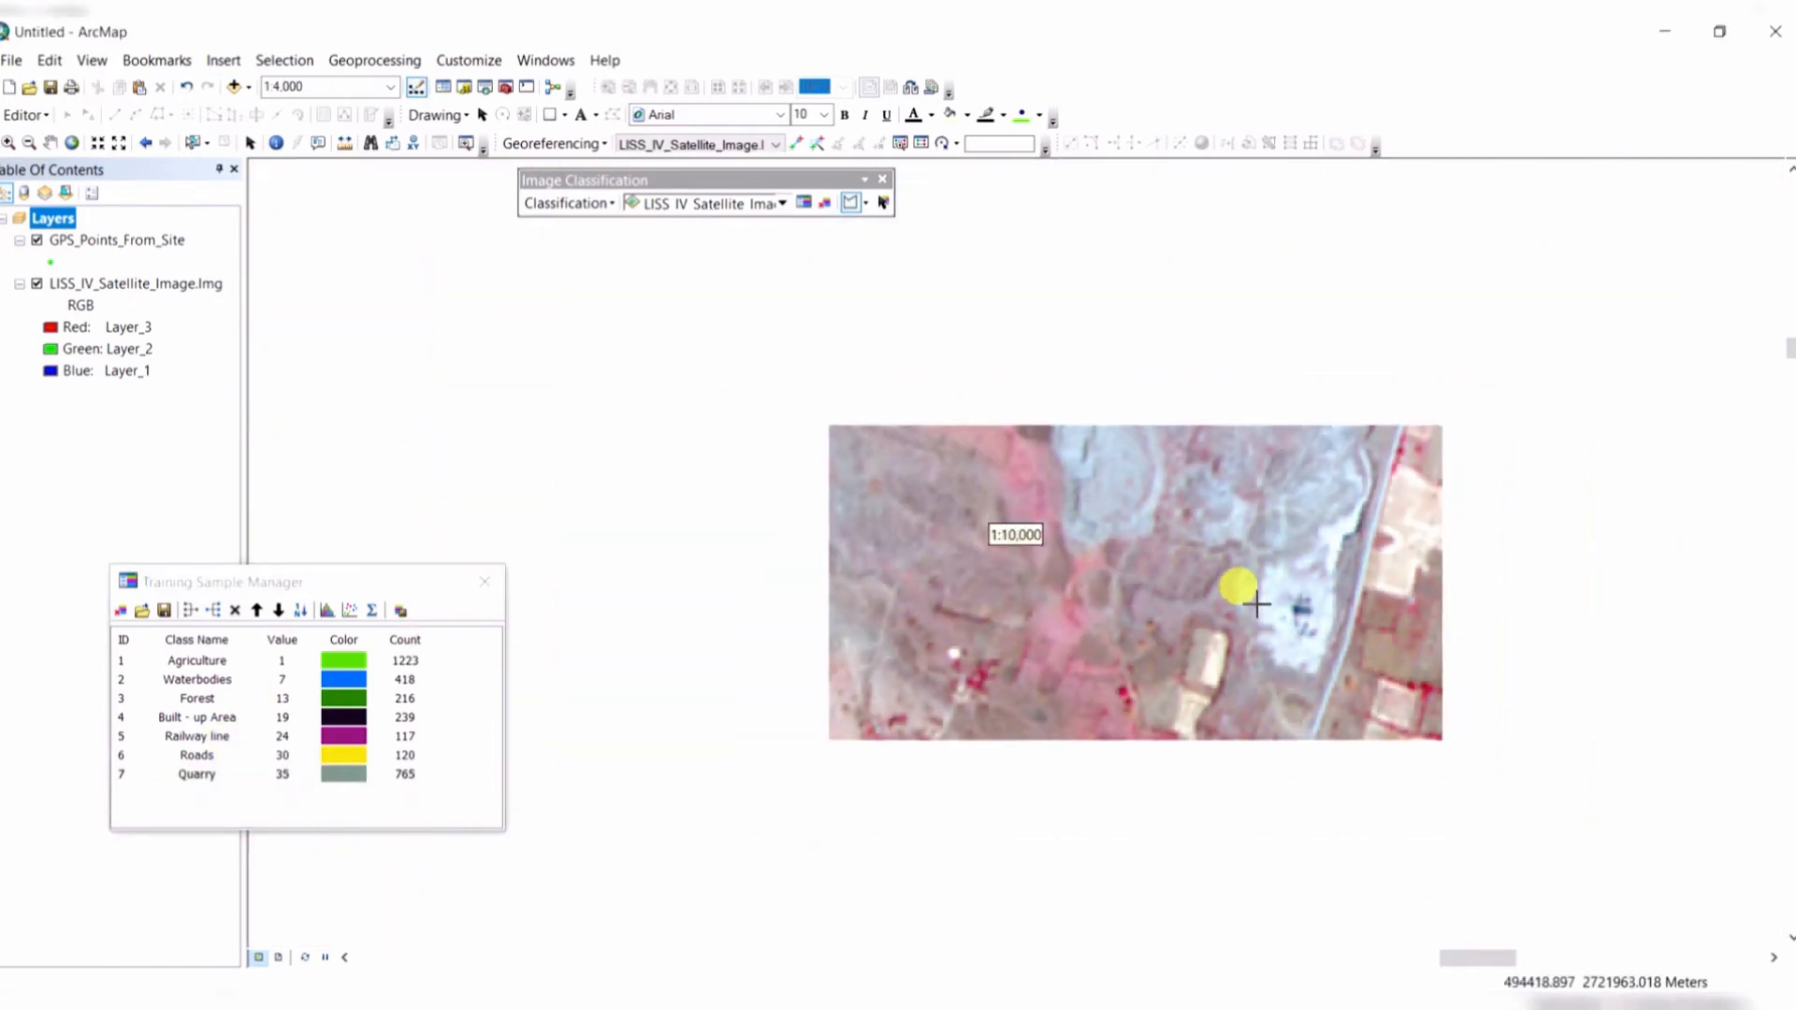
scroll(1204, 613, "up", 4)
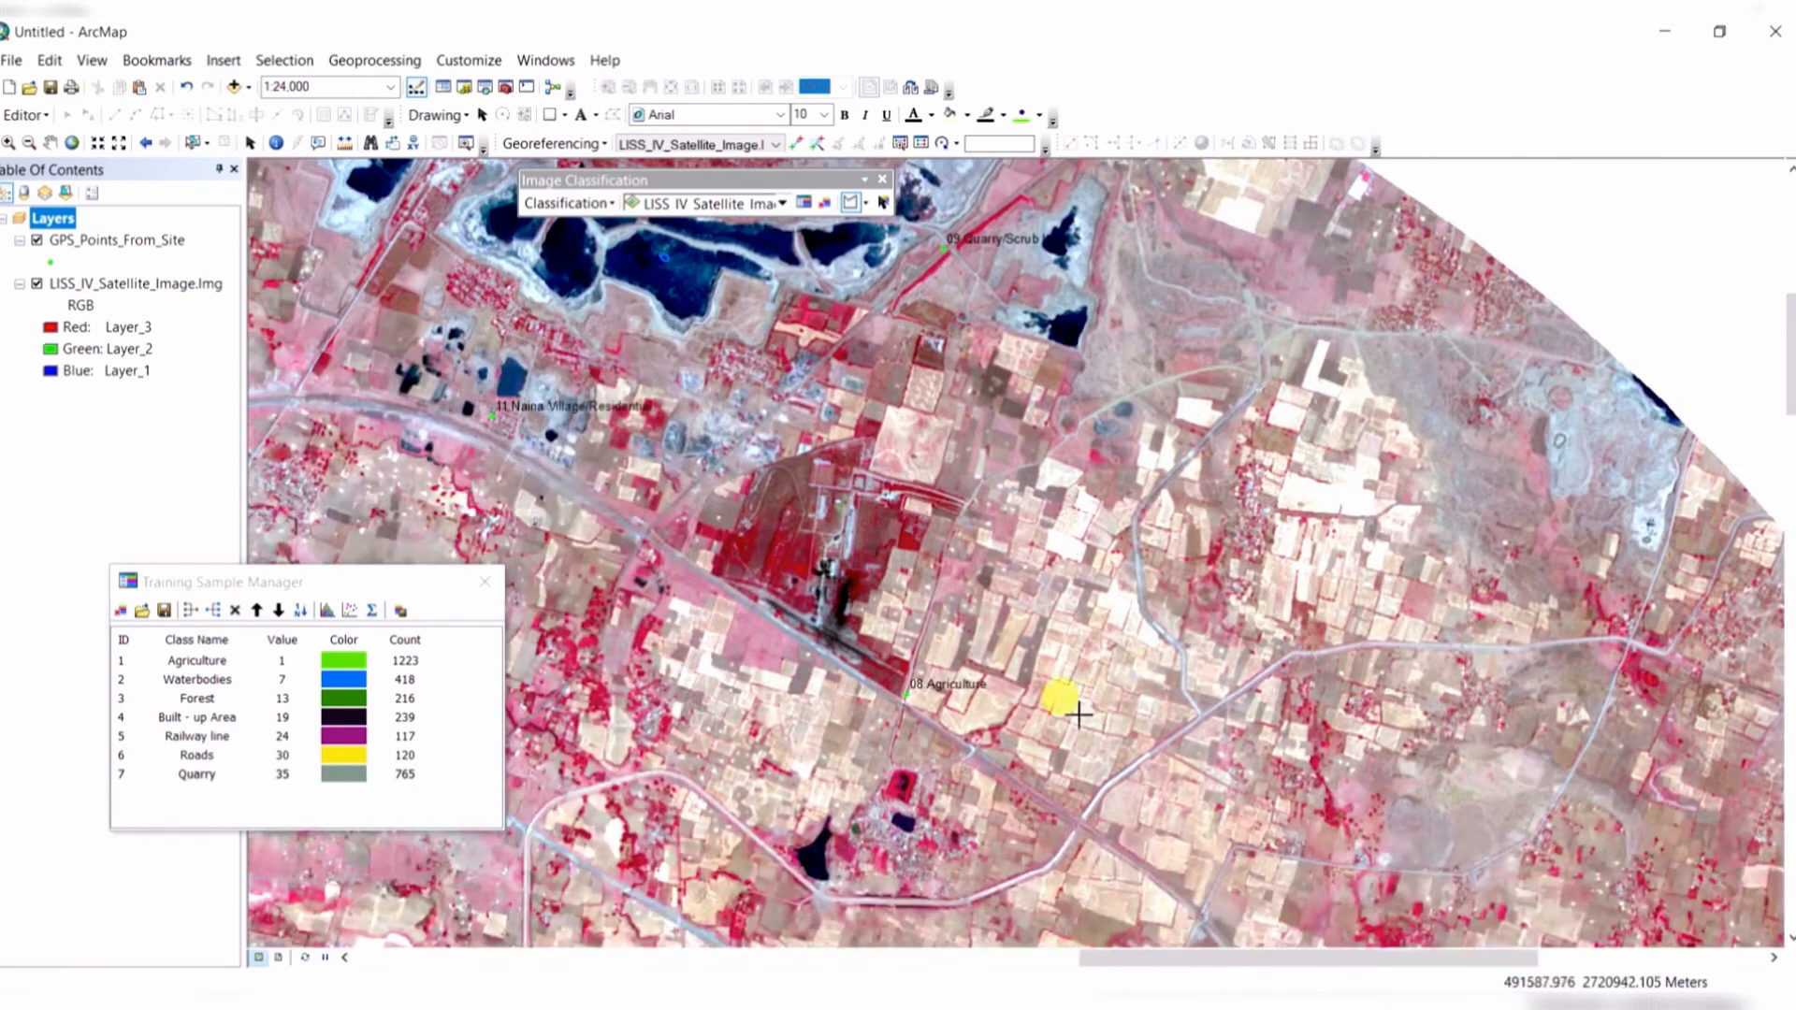
scroll(1057, 712, "up", 1)
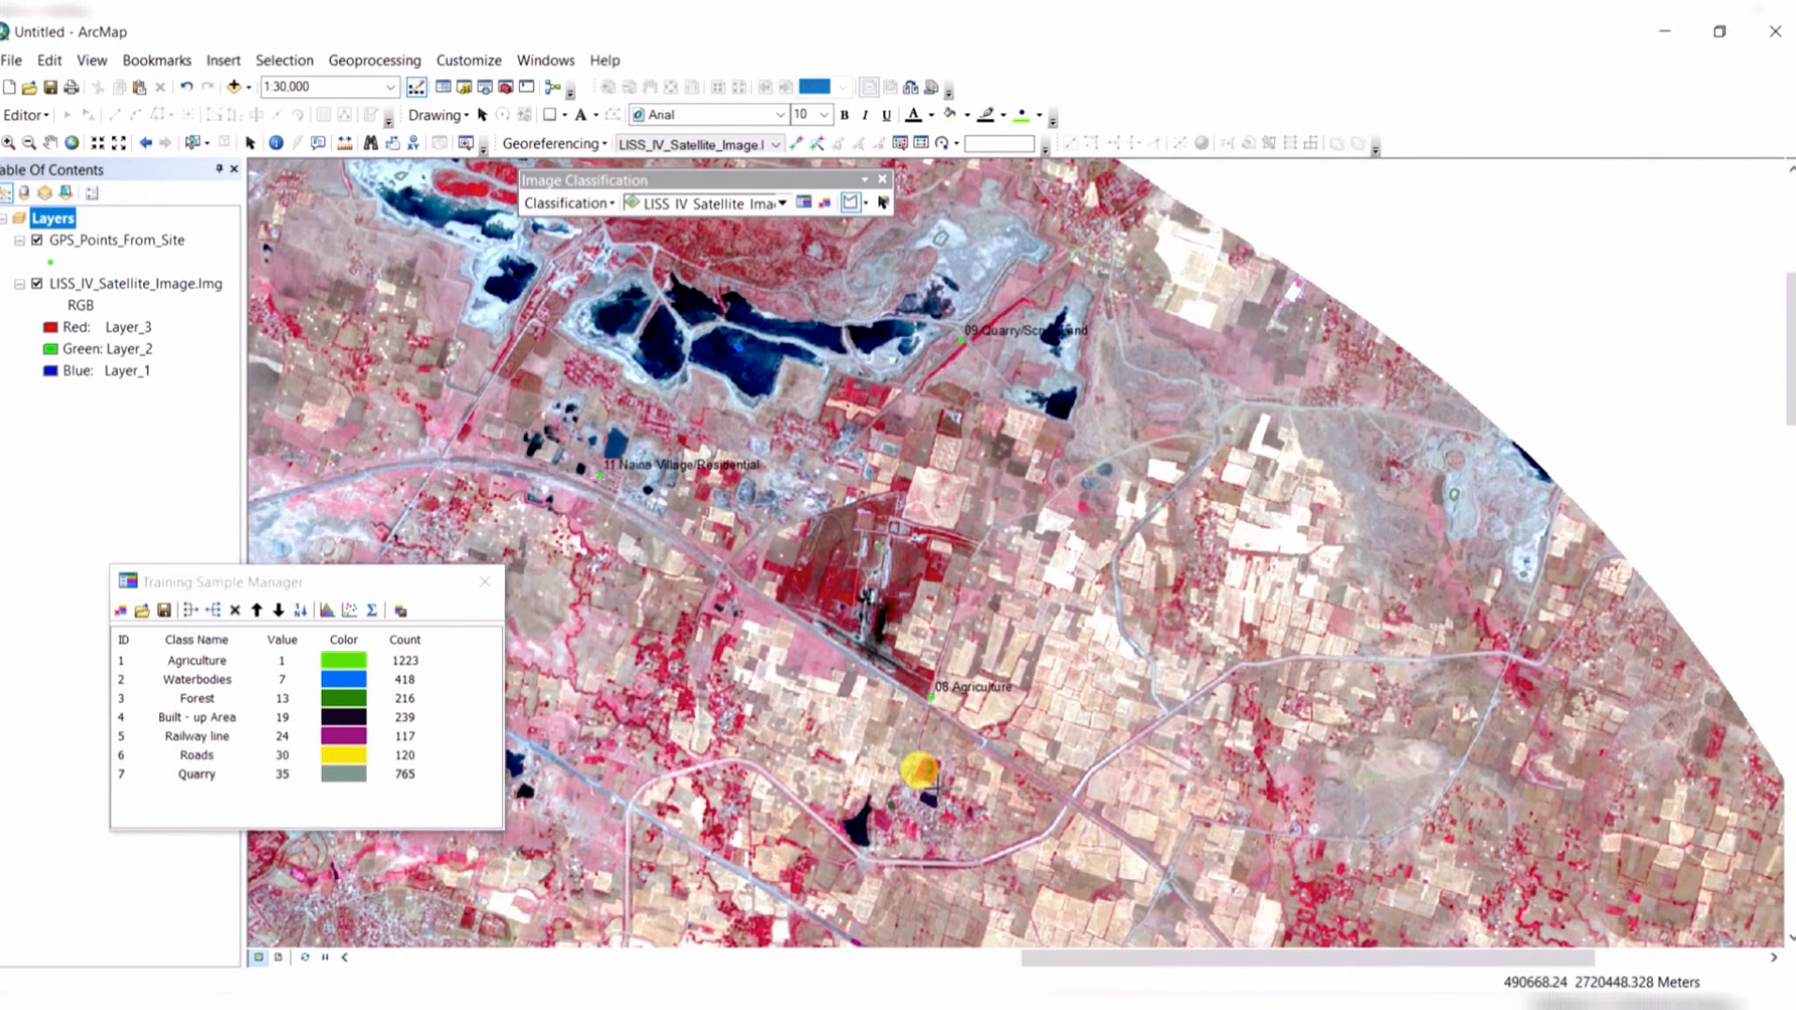
scroll(1305, 715, "up", 2)
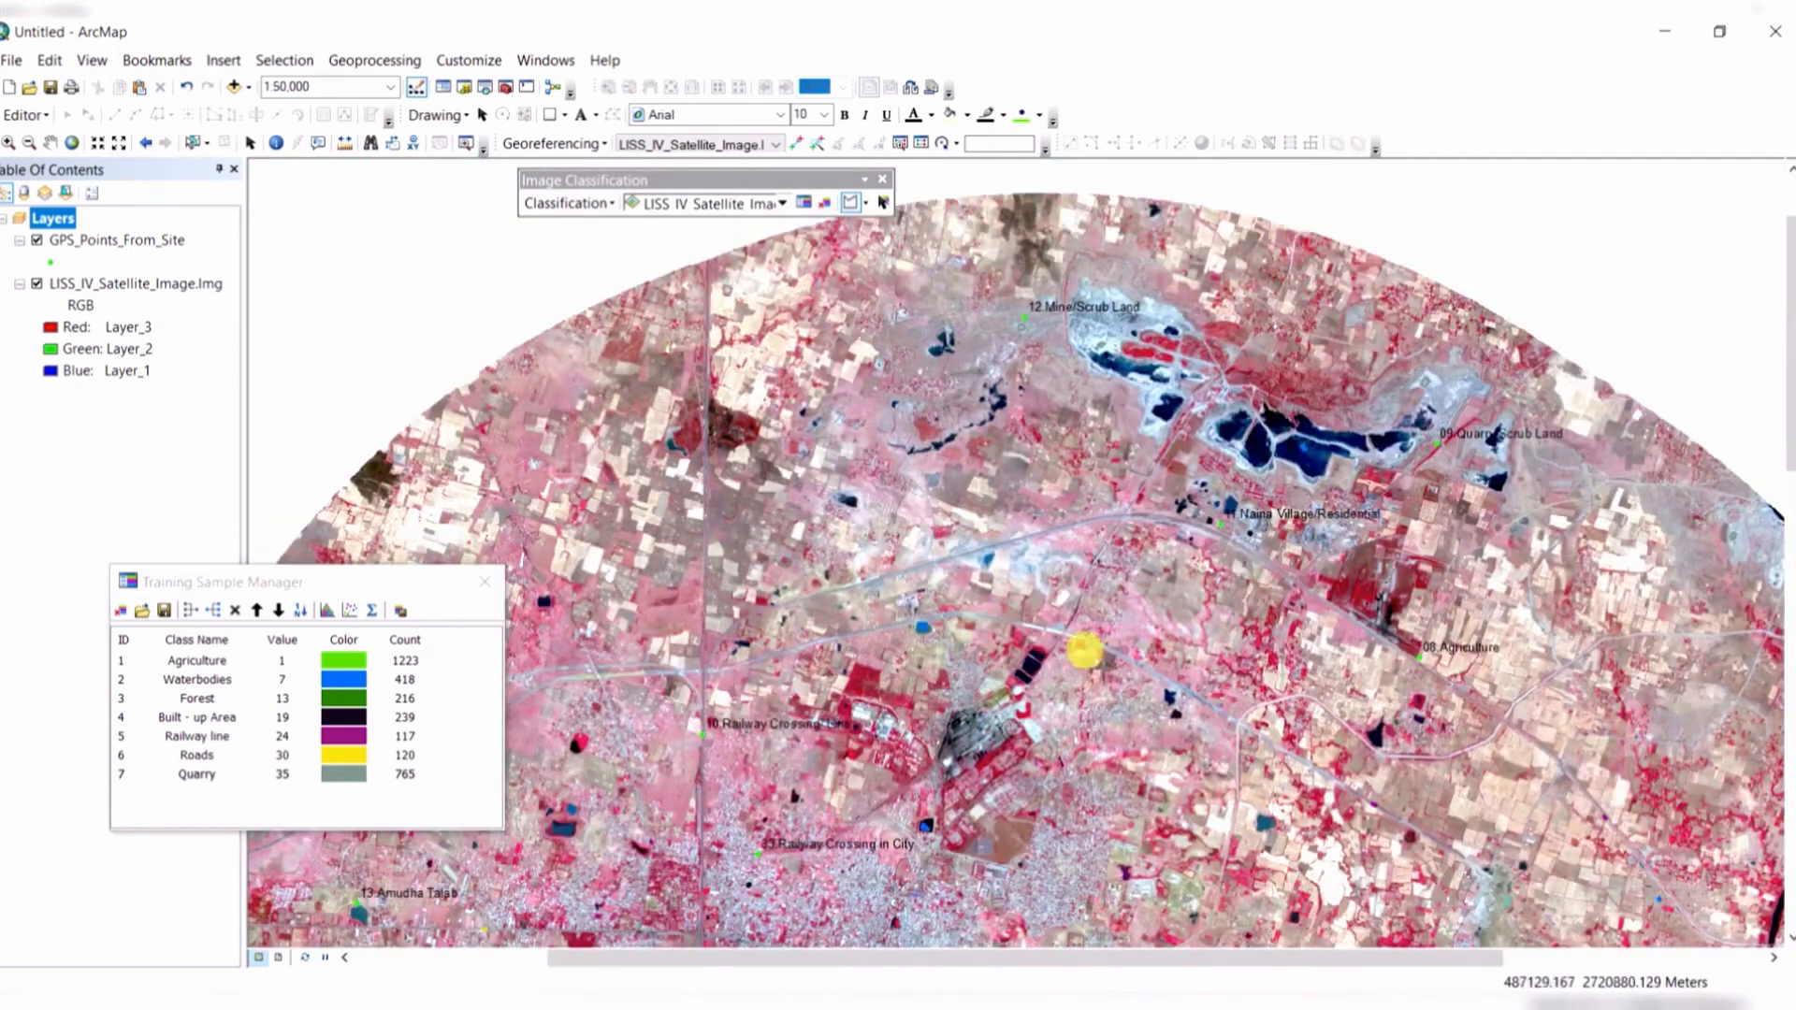
left_click_drag(854, 685, 1198, 555)
left_click_drag(1297, 602, 843, 562)
left_click_drag(1265, 729, 1044, 399)
left_click_drag(1446, 531, 1427, 804)
left_click_drag(1009, 424, 1296, 808)
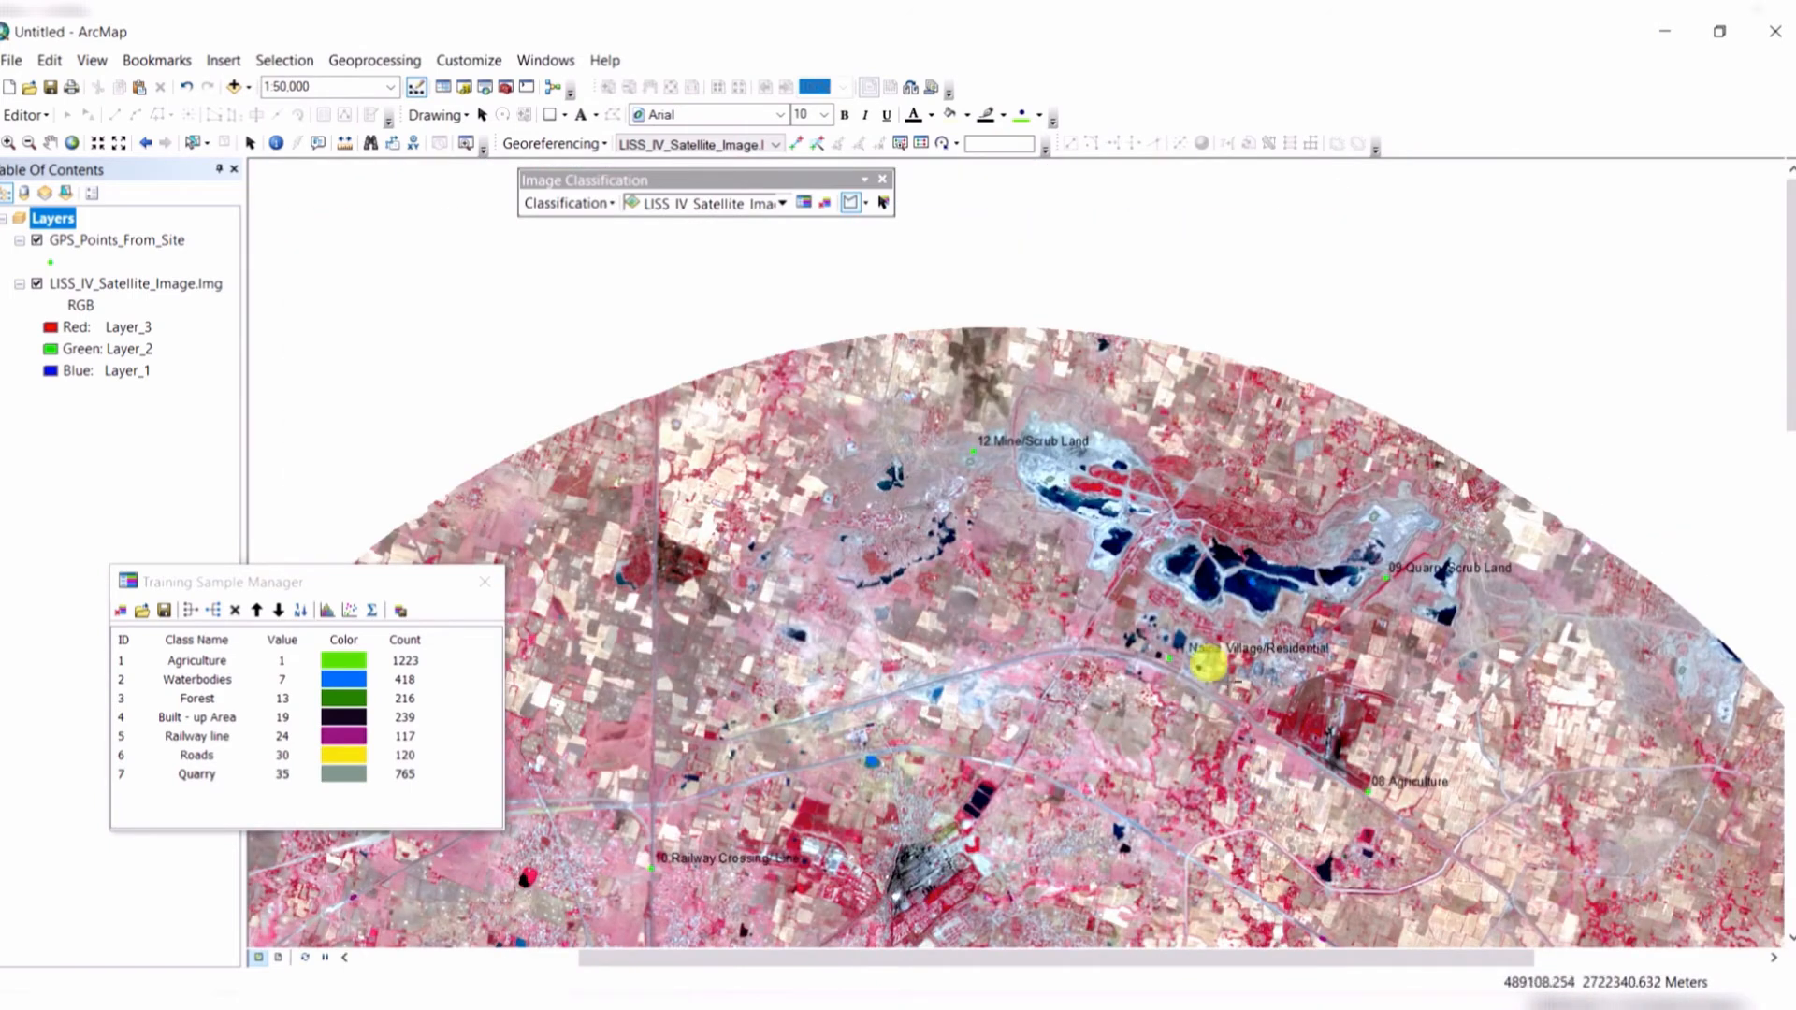
Draw a training sample on the open greyish-pink ground southwest of the 12 Mine/Scrub Land point, just east of the dark ponds.
scroll(940, 482, "up", 5)
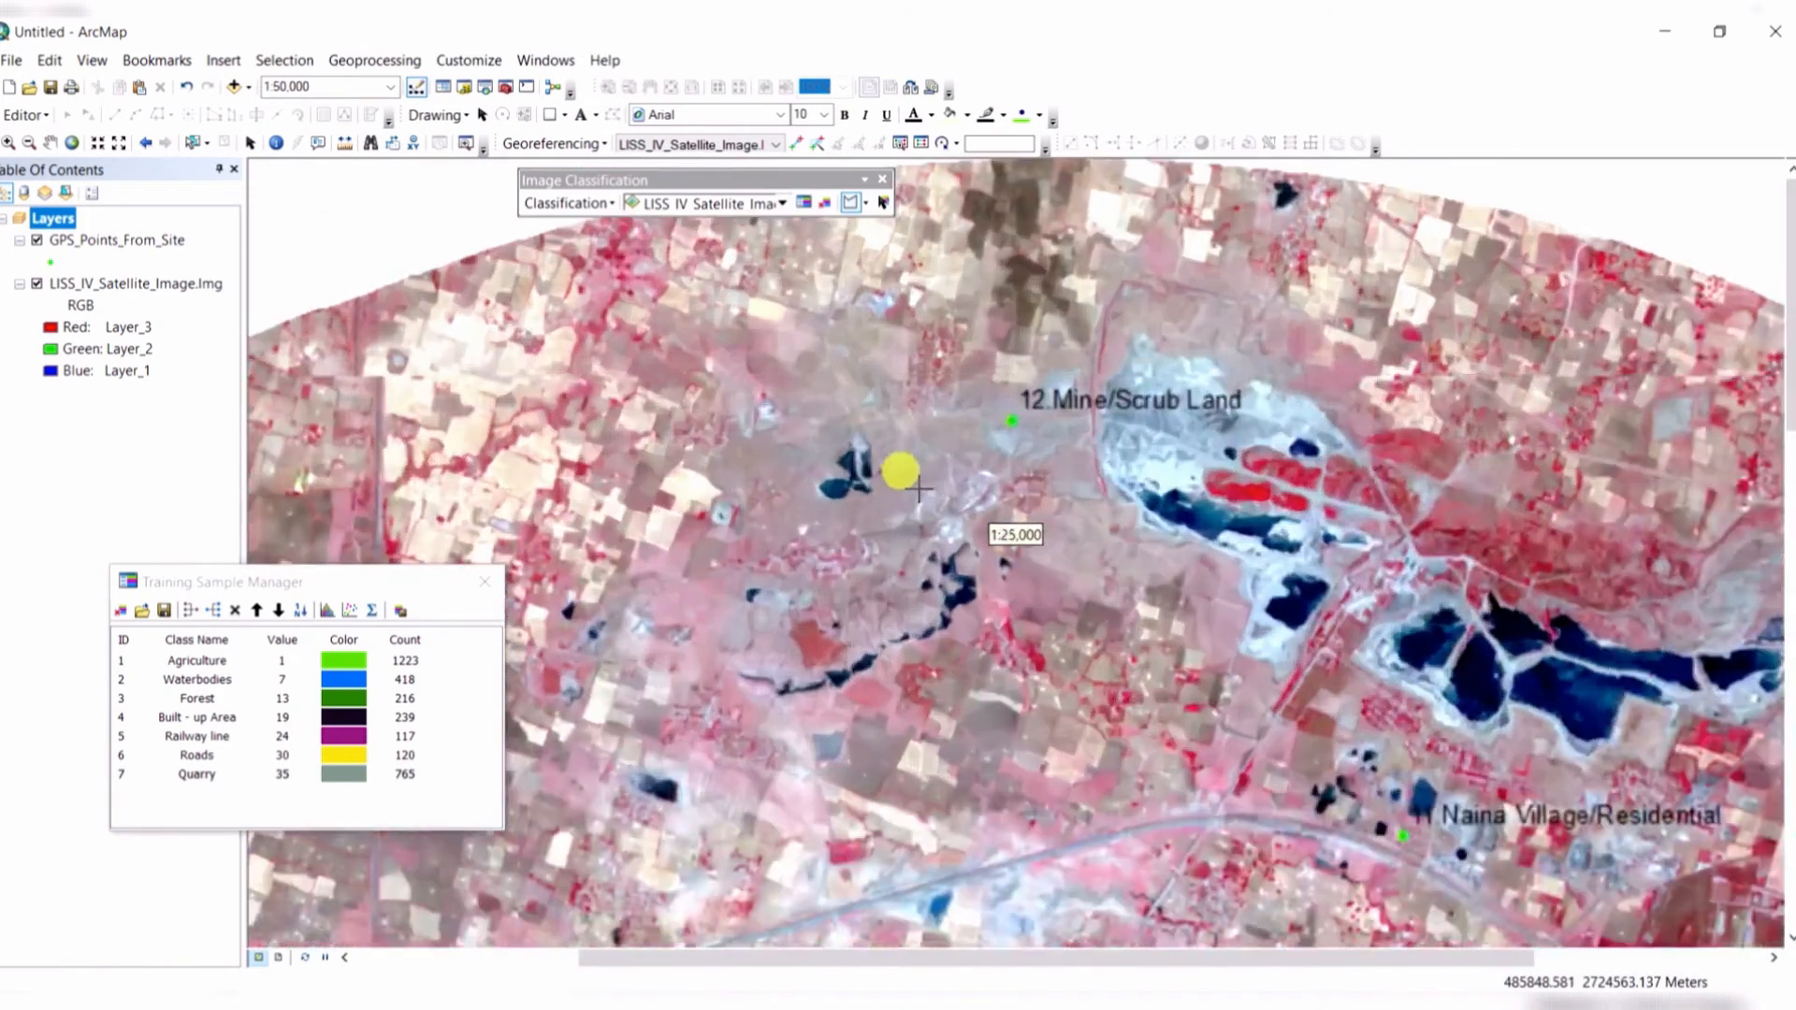
scroll(884, 479, "up", 2)
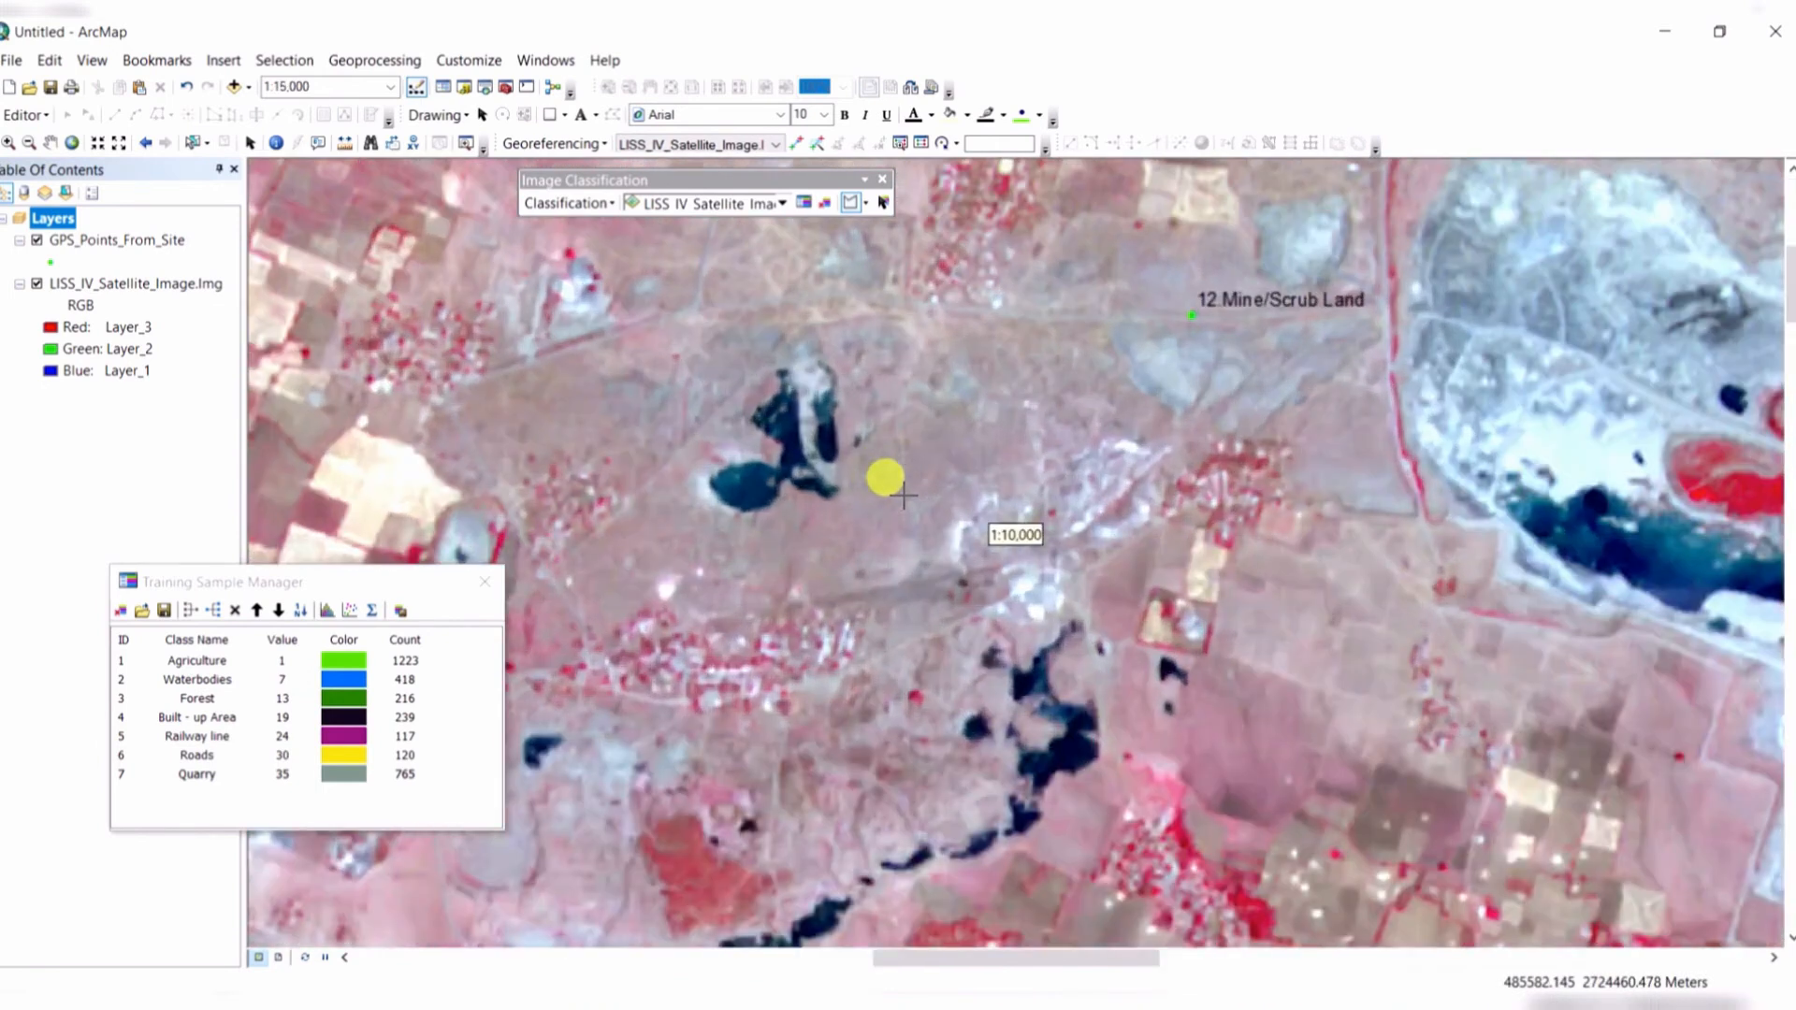
left_click_drag(838, 533, 1078, 414)
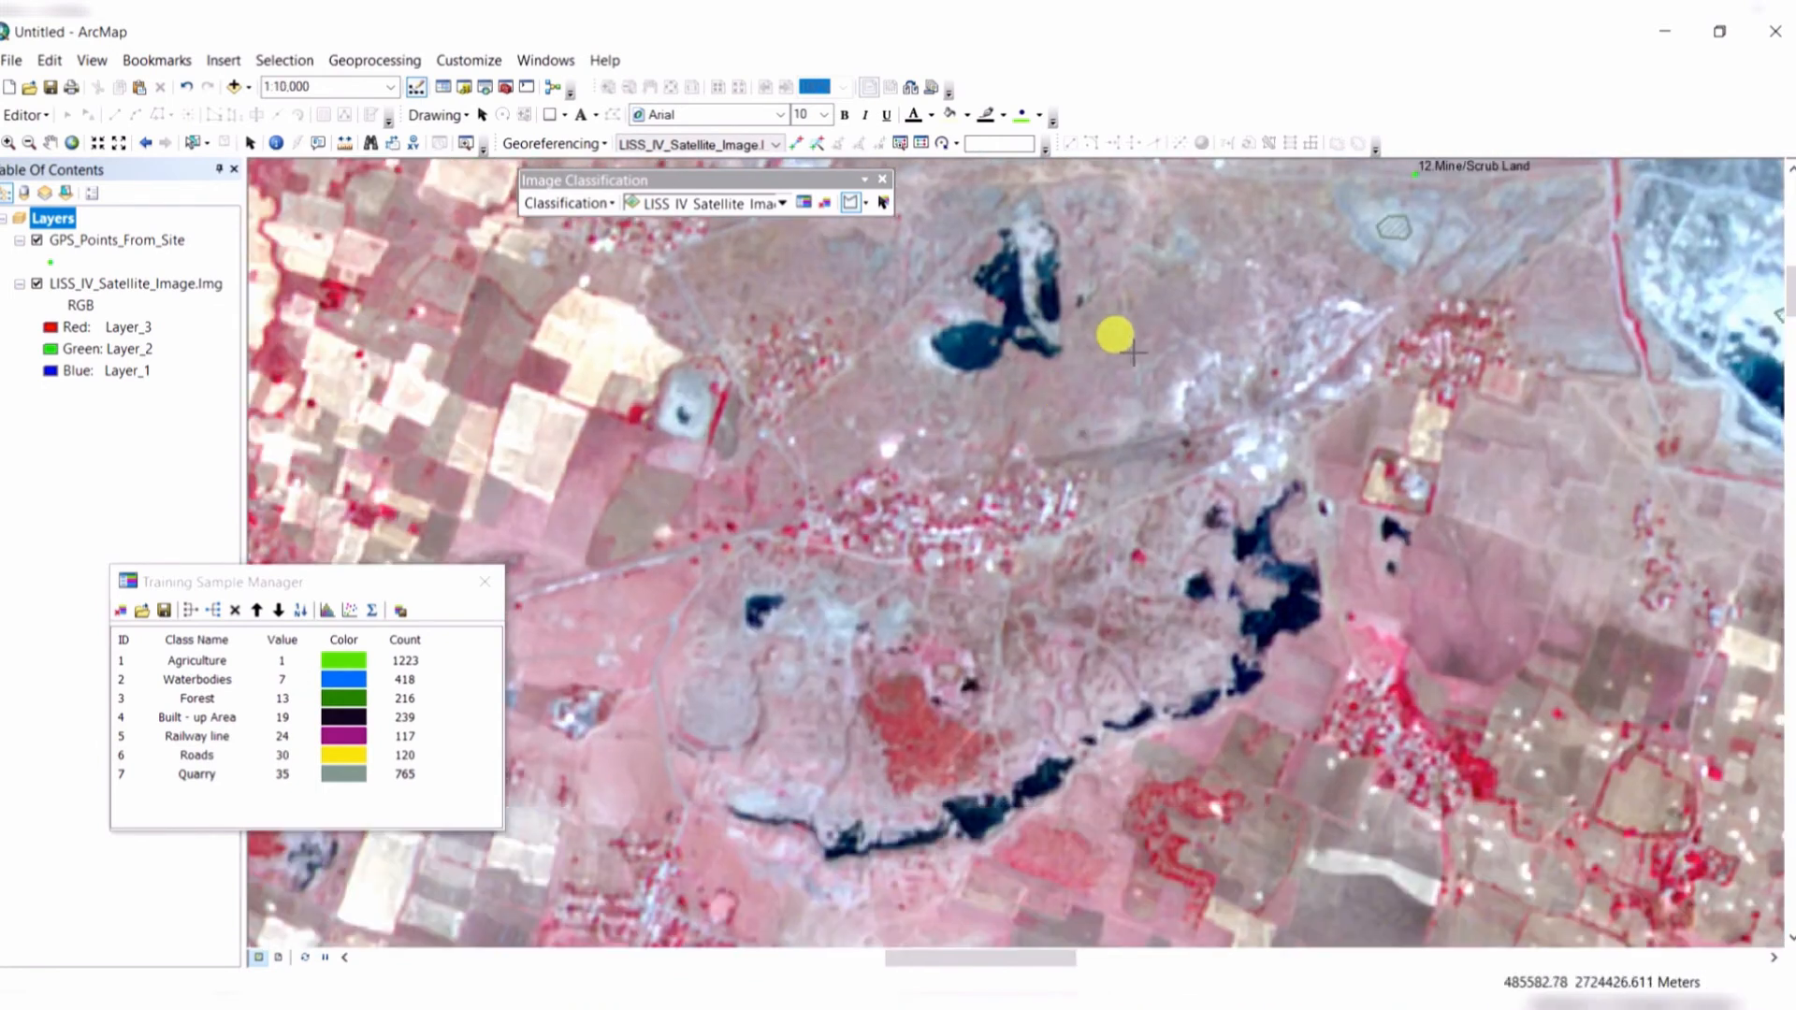
left_click_drag(1133, 352, 1076, 488)
scroll(1051, 517, "up", 2)
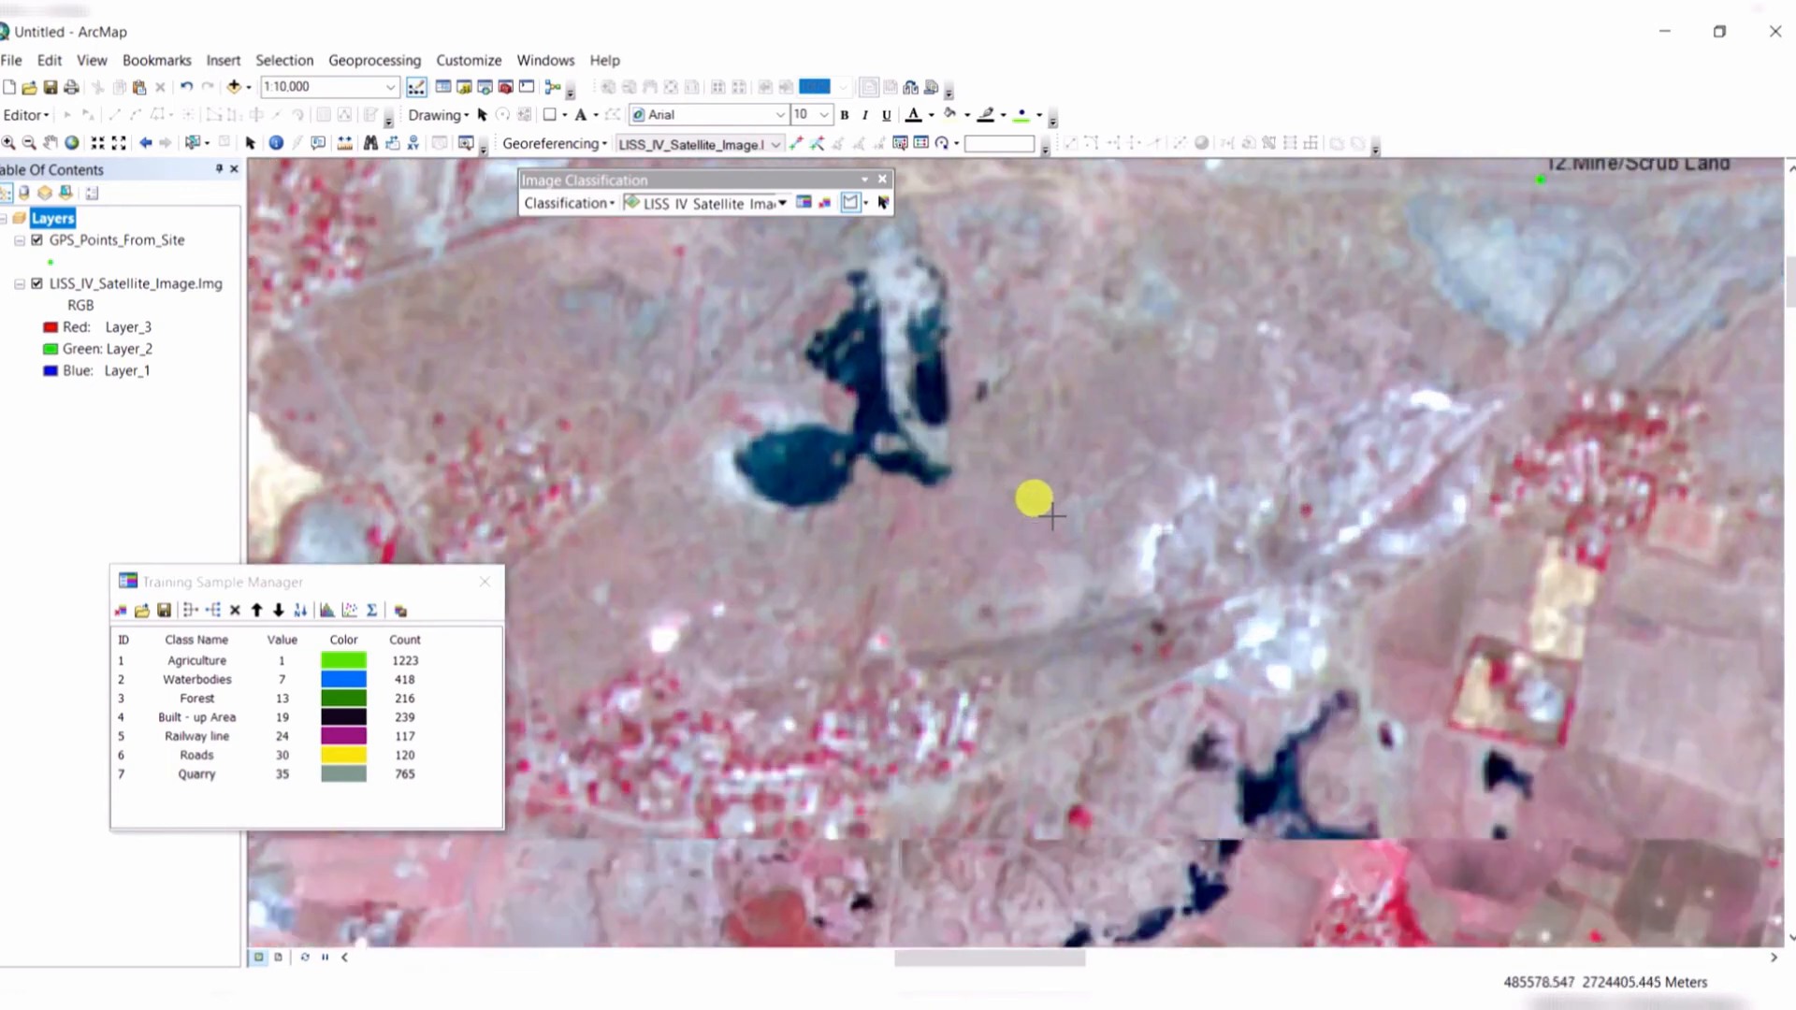
left_click_drag(1096, 453, 1018, 553)
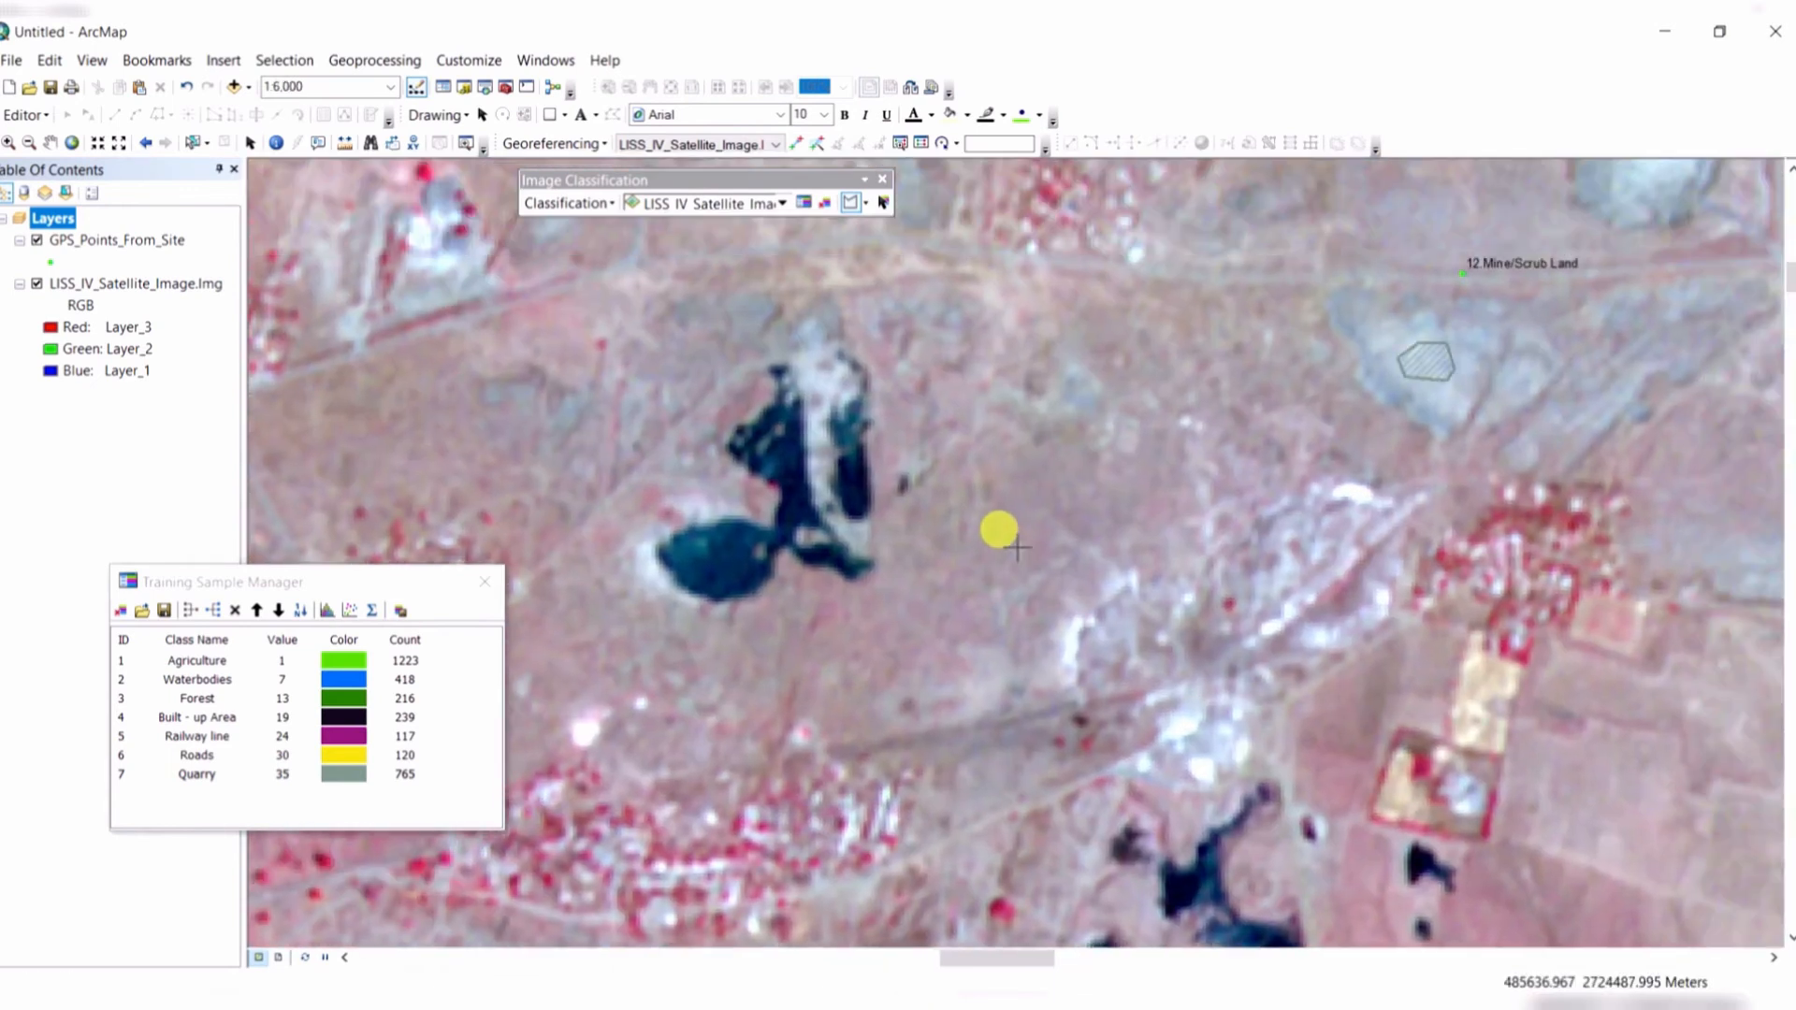
scroll(1006, 547, "up", 2)
scroll(1006, 548, "up", 2)
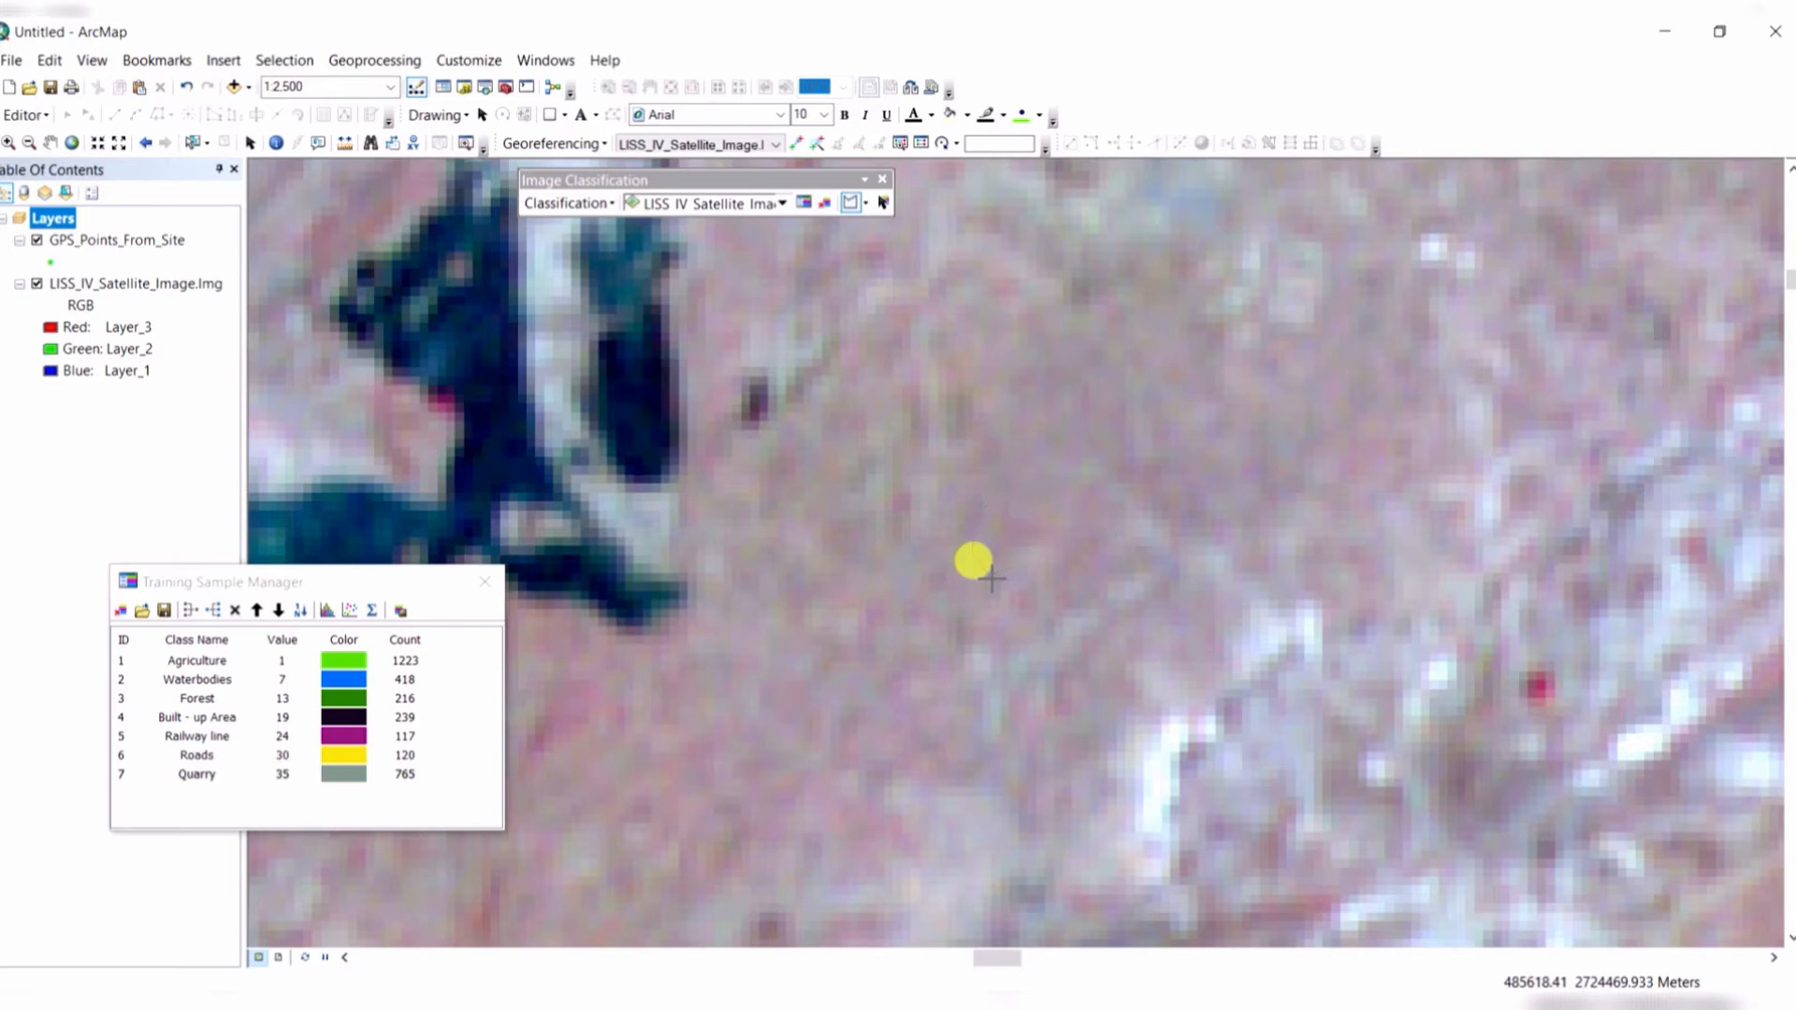
left_click(992, 578)
Draw a training sample on the greyish open ground southeast of the 09 Quarry/Scrub Land point, just beyond the dark pond.
scroll(983, 645, "down", 6)
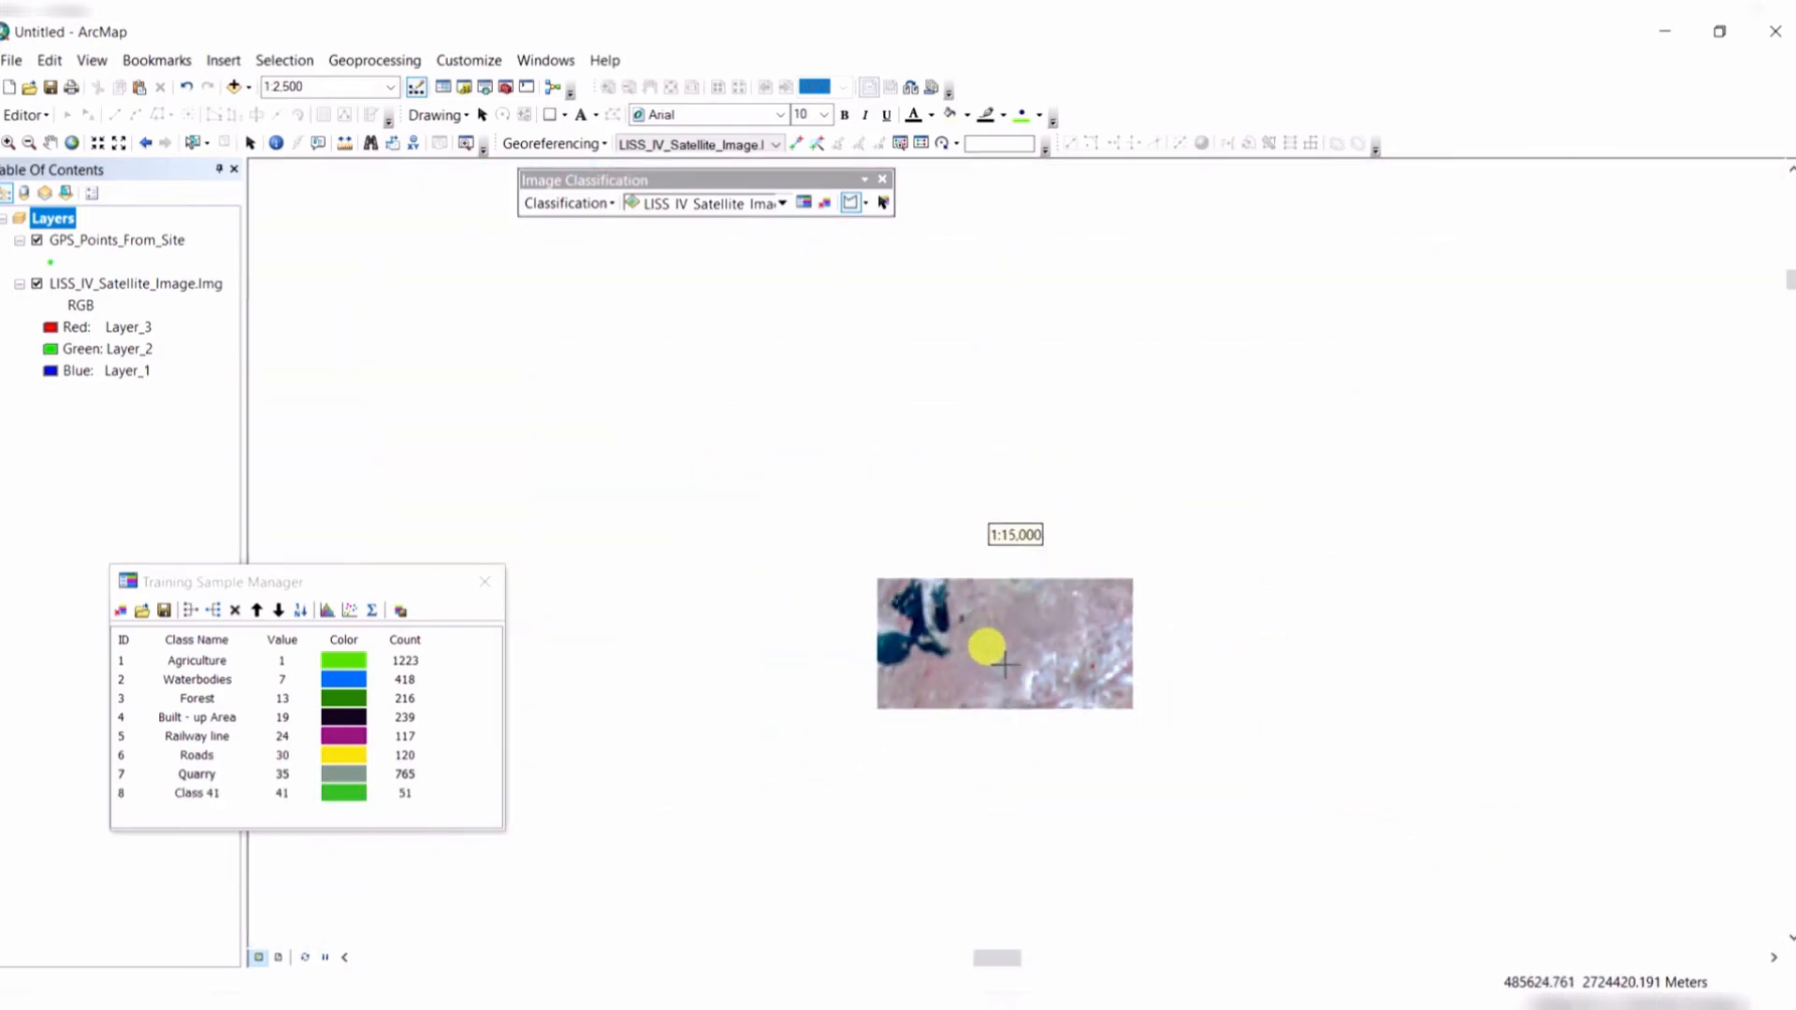
scroll(1001, 660, "down", 2)
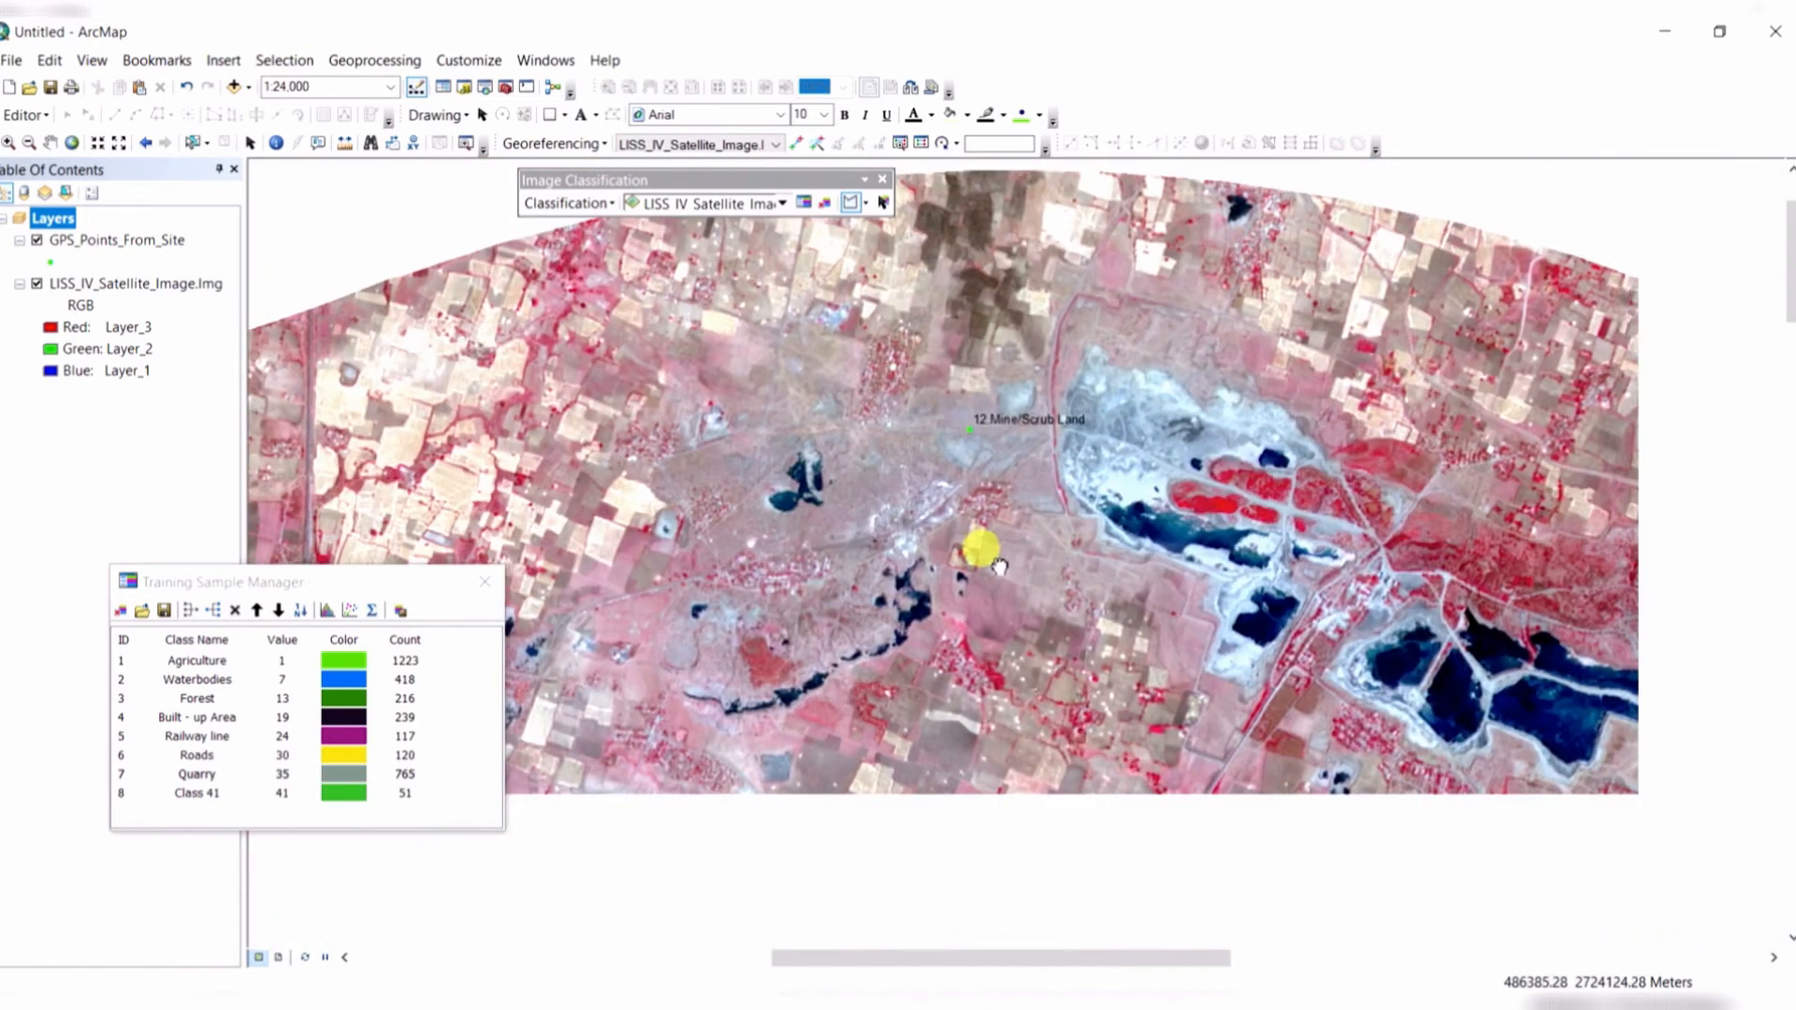
left_click_drag(1230, 707, 870, 509)
left_click_drag(1468, 569, 1046, 527)
left_click_drag(1211, 517, 1066, 491)
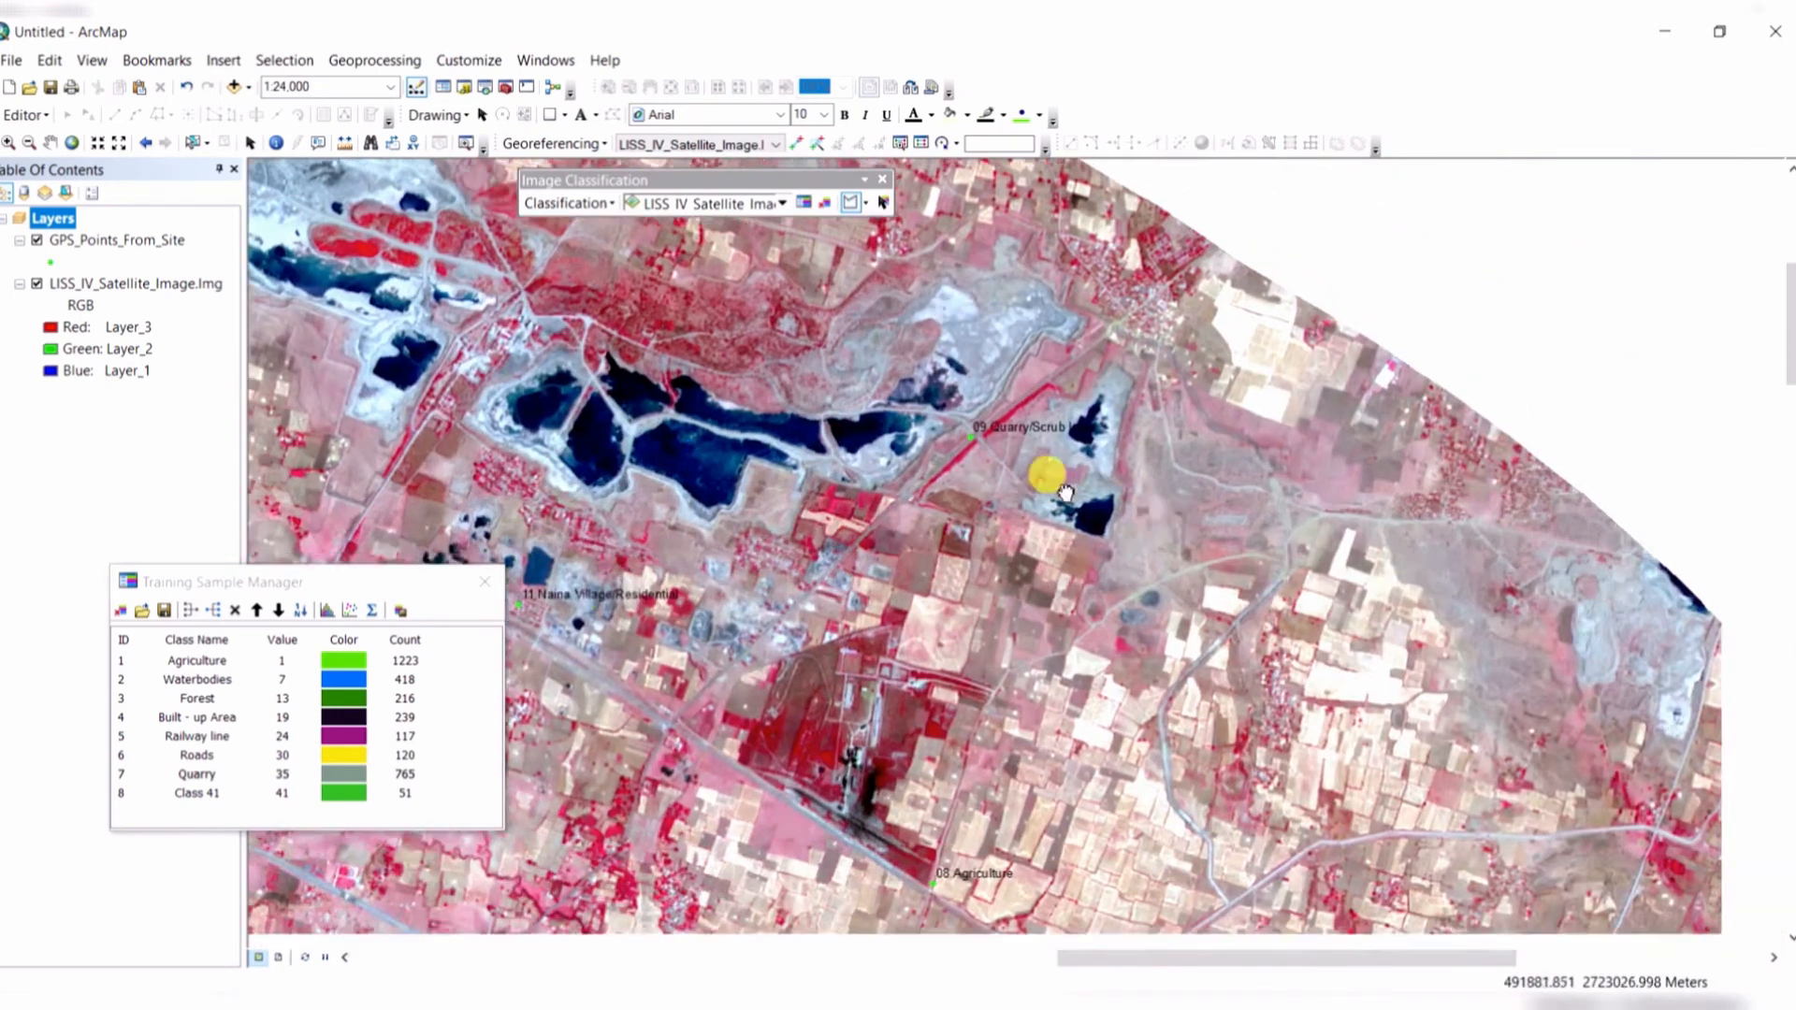
scroll(948, 477, "up", 3)
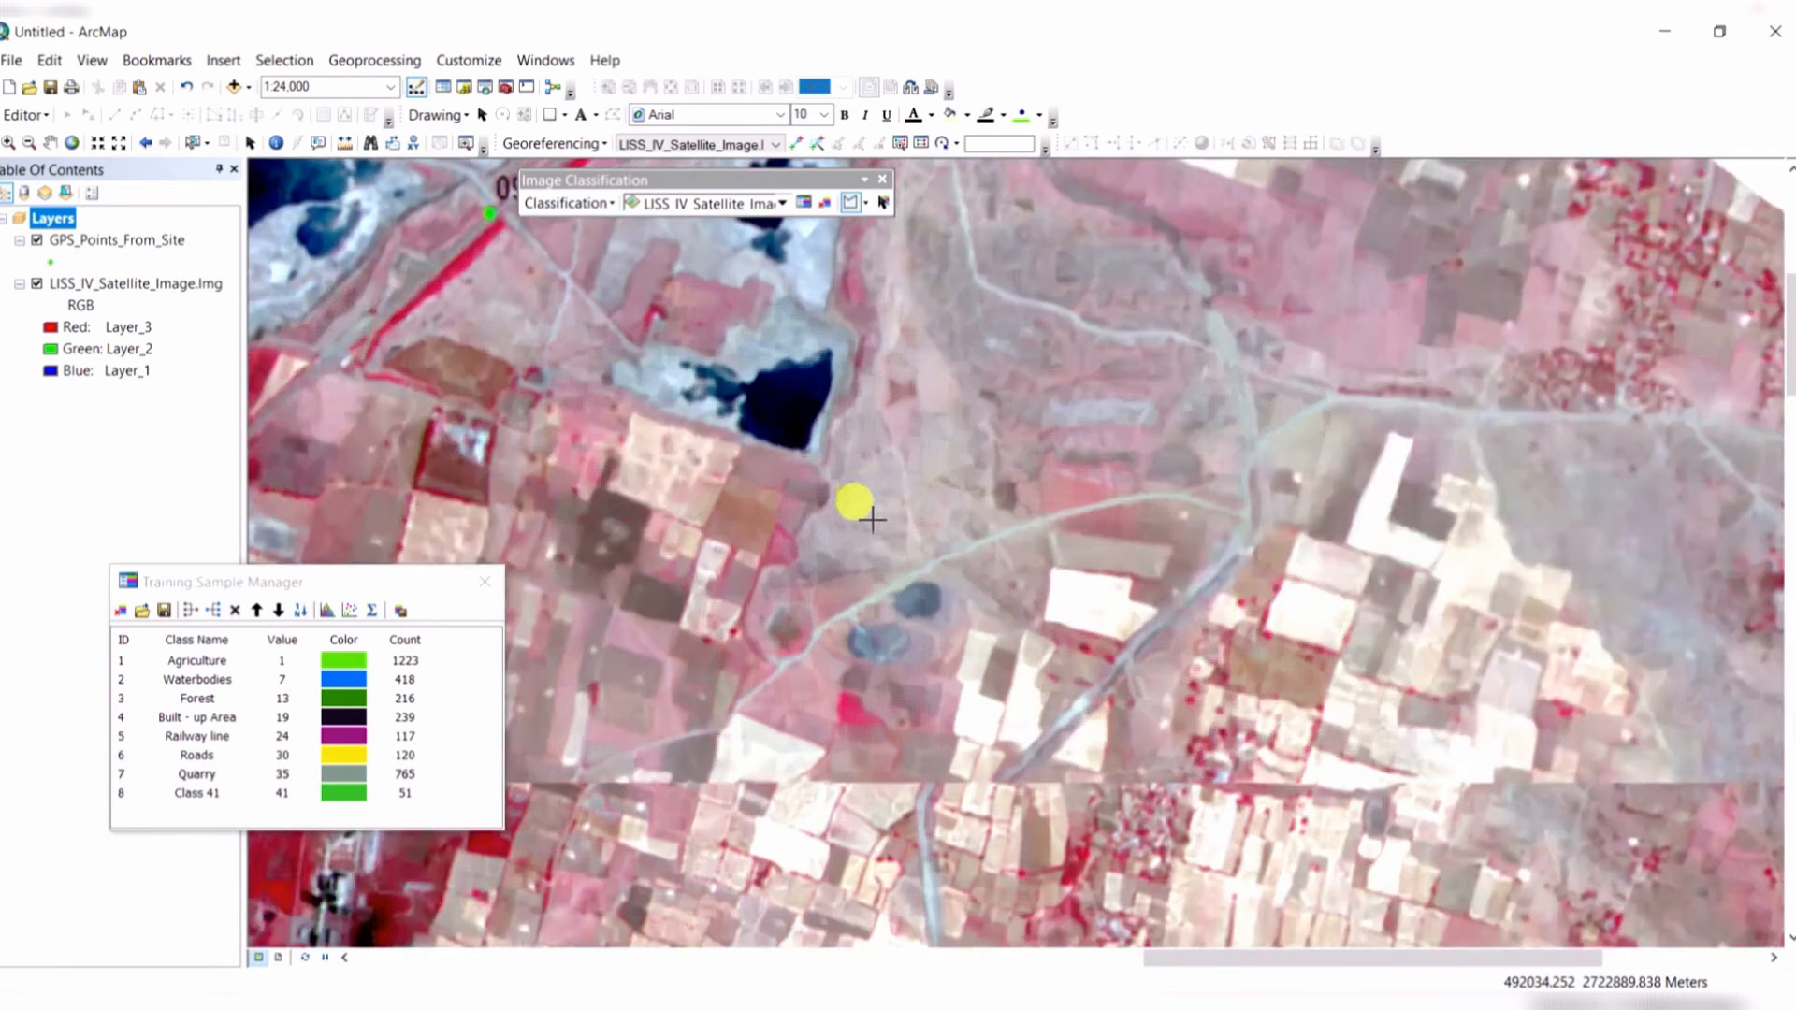
scroll(872, 515, "up", 3)
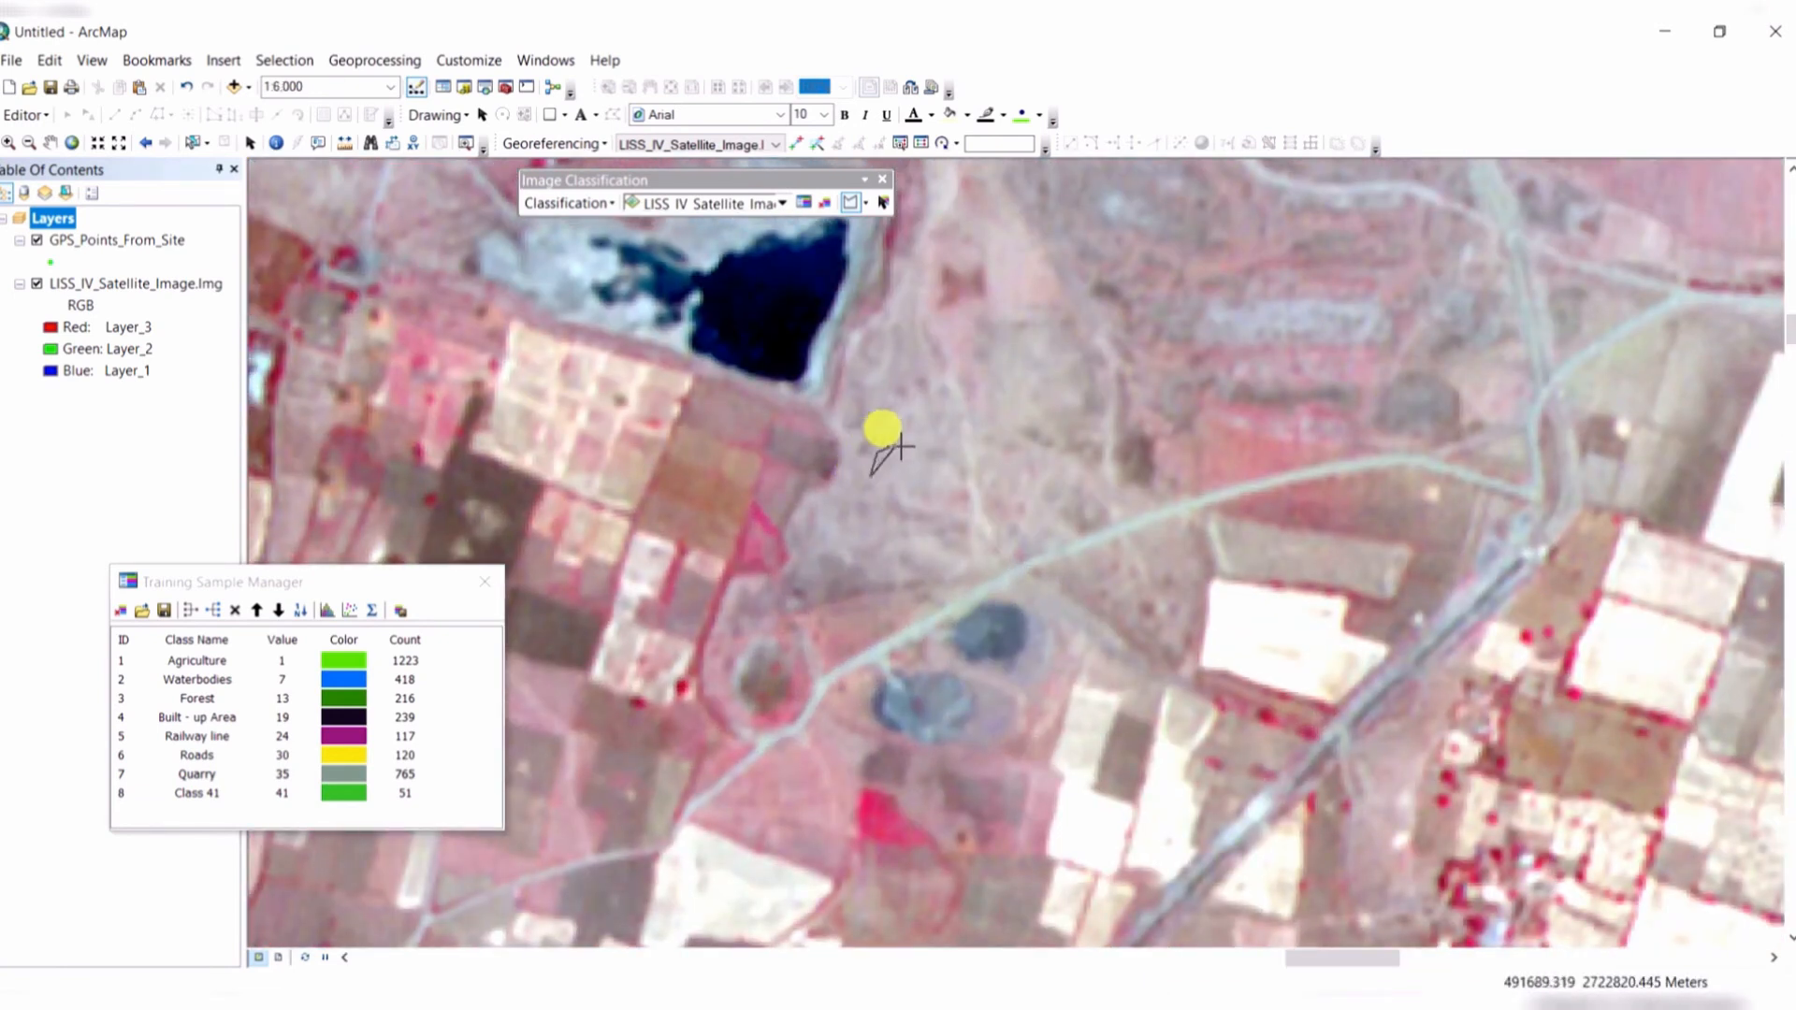
double_click(886, 495)
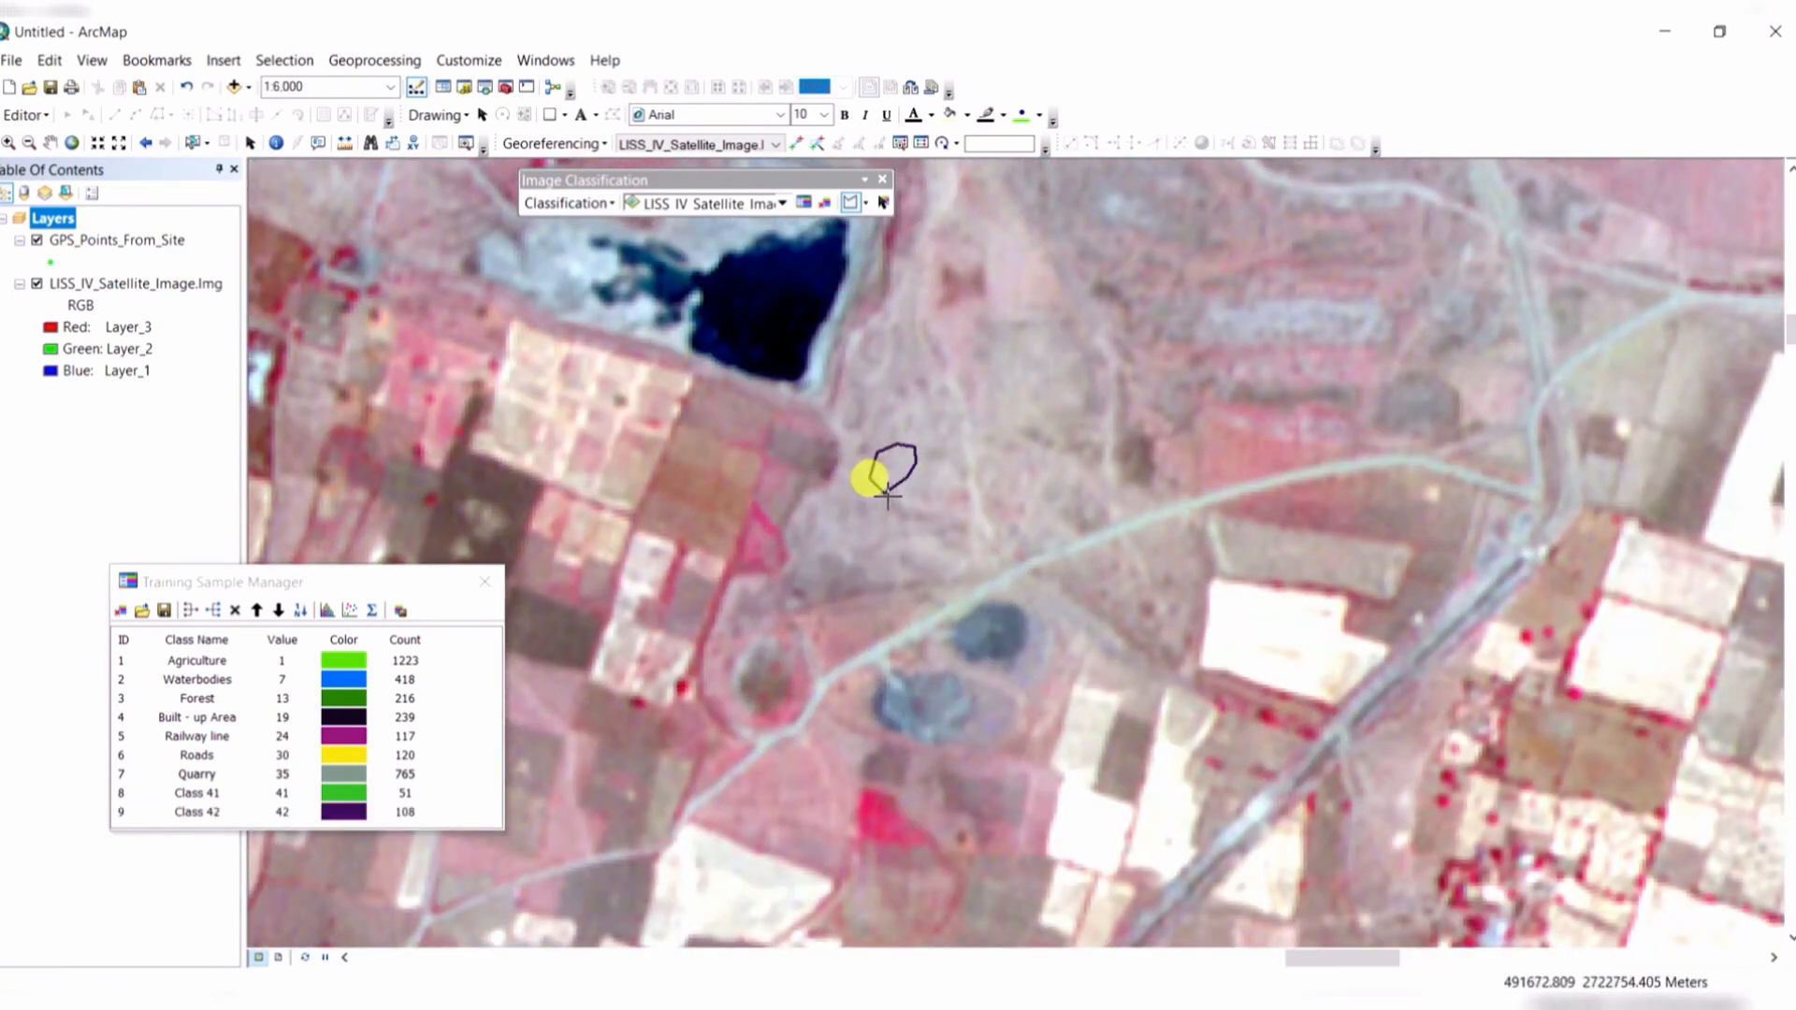
Draw a training sample on the brownish open ground inside the road bend, south of the eastern quarry.
scroll(1071, 573, "down", 3)
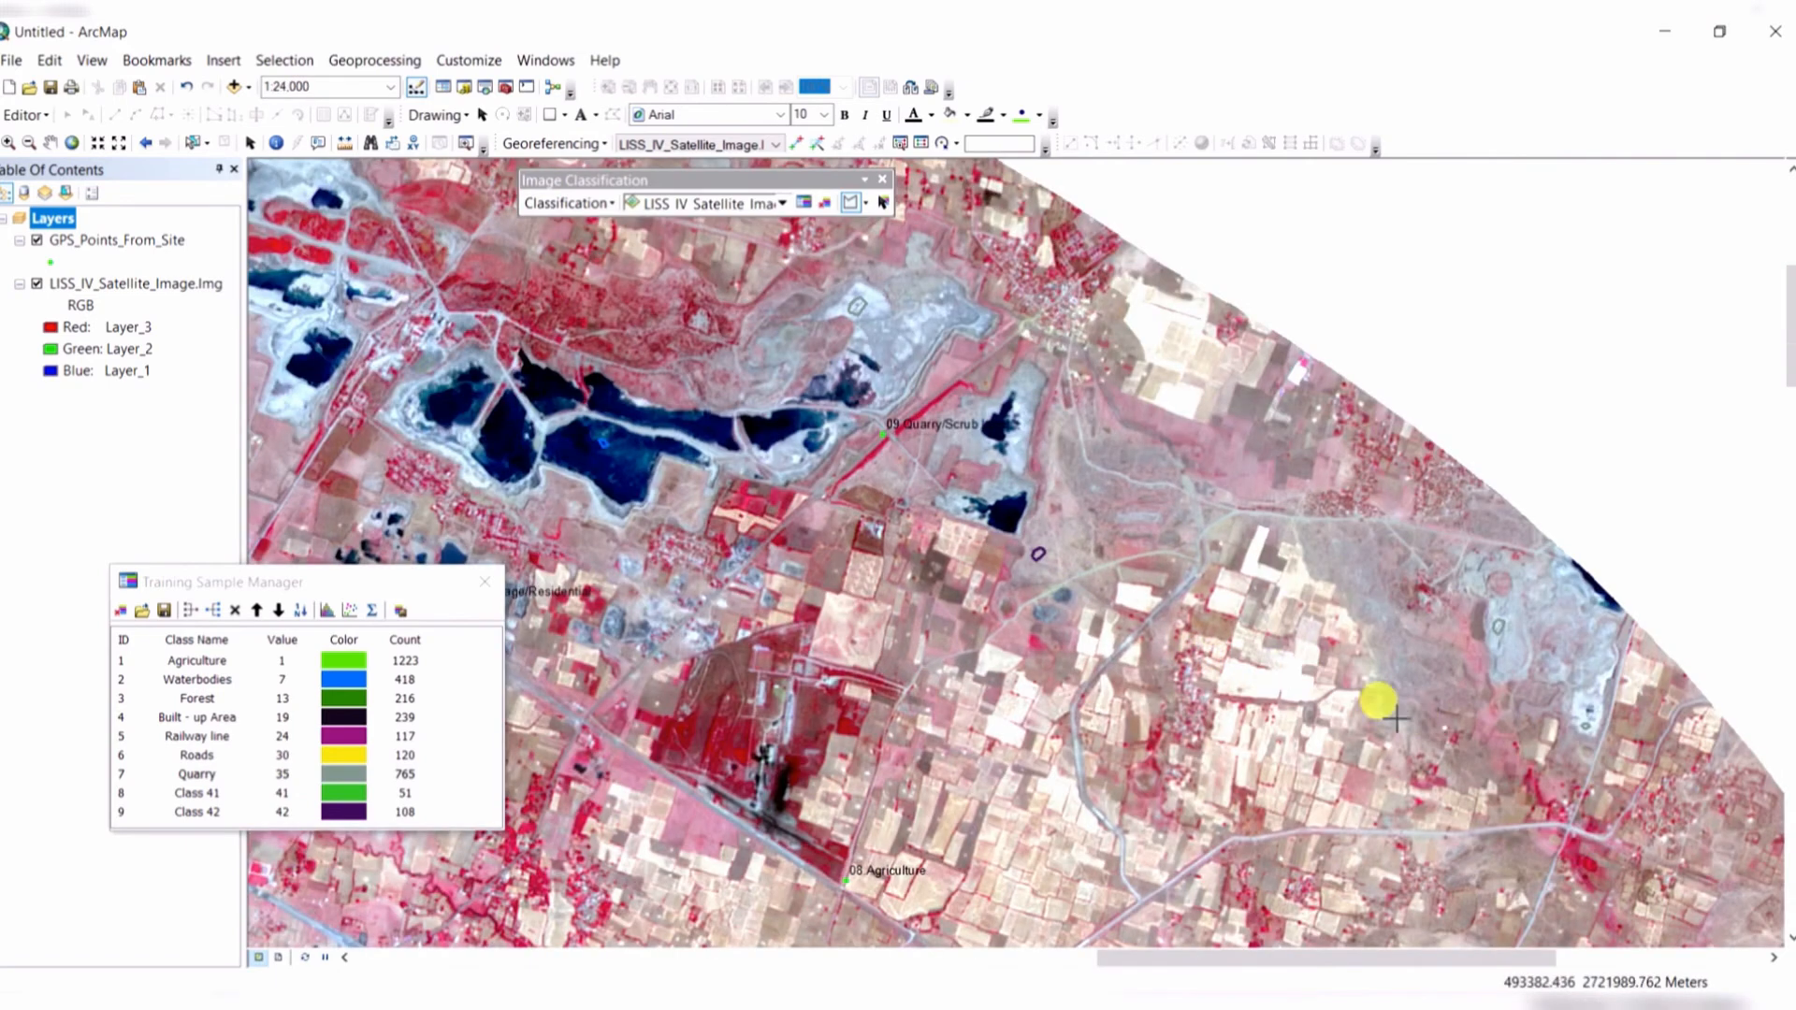
left_click_drag(1422, 723, 1002, 399)
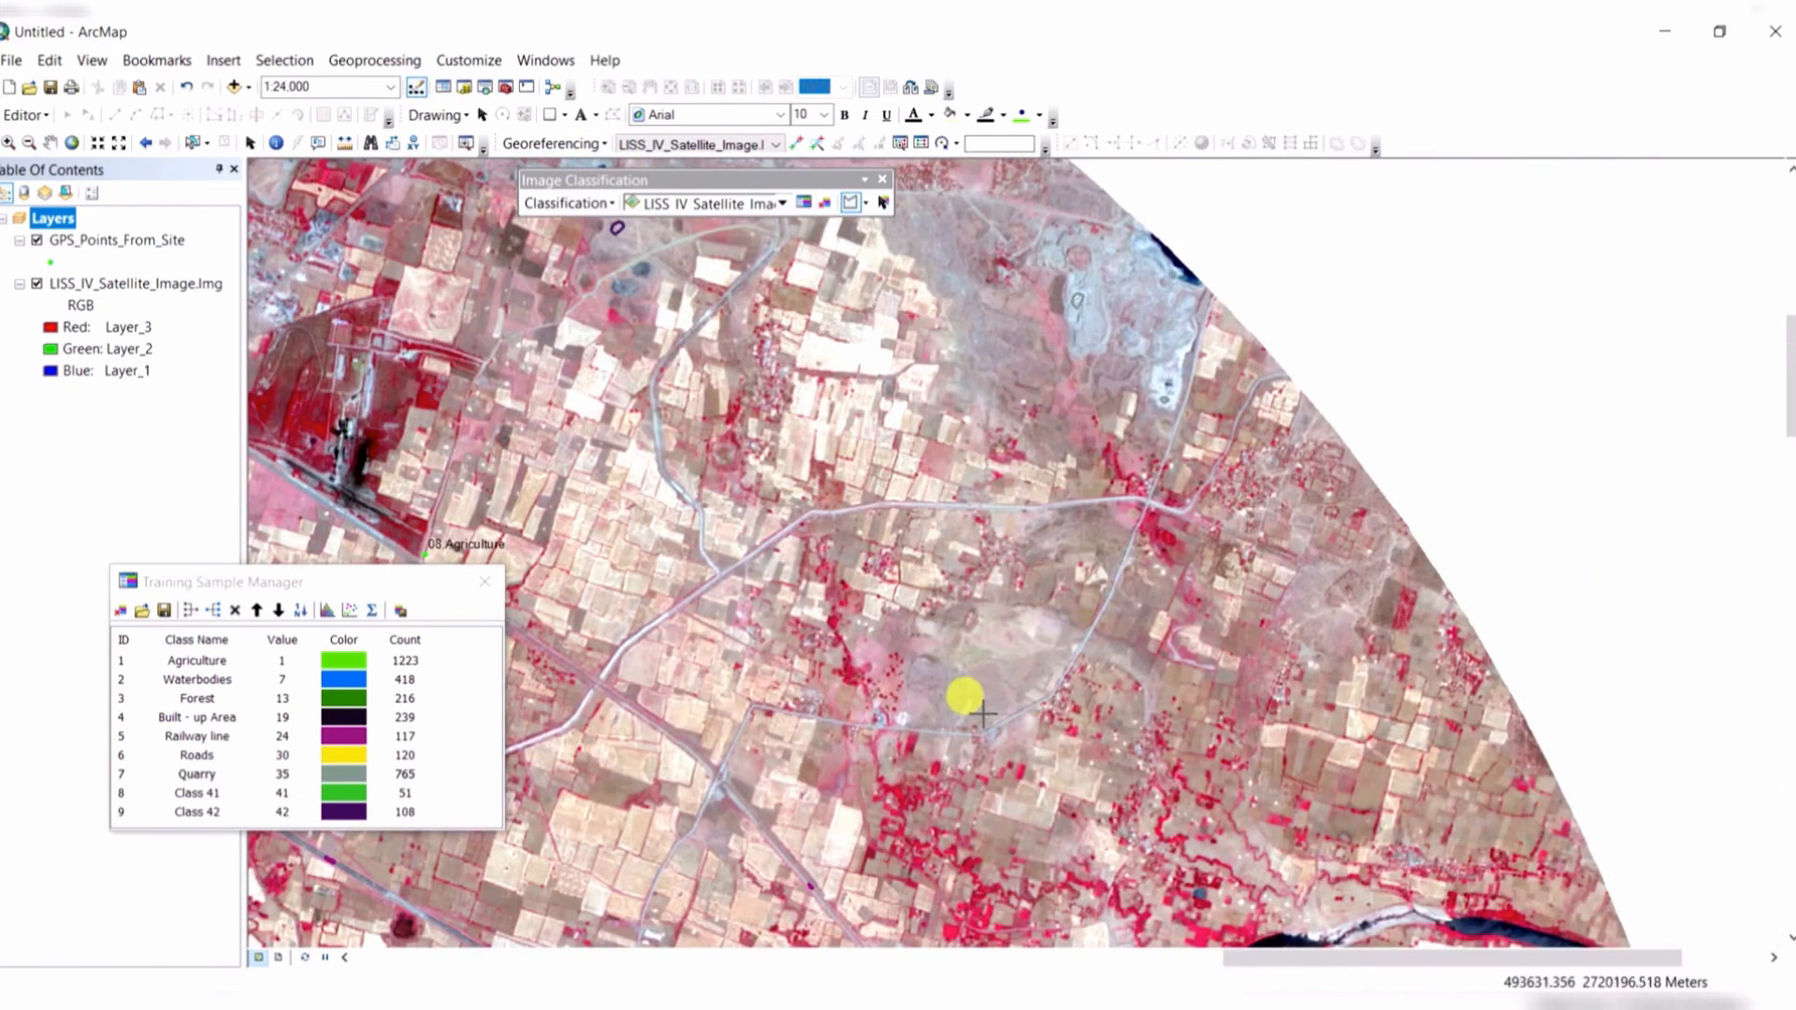
scroll(983, 711, "up", 3)
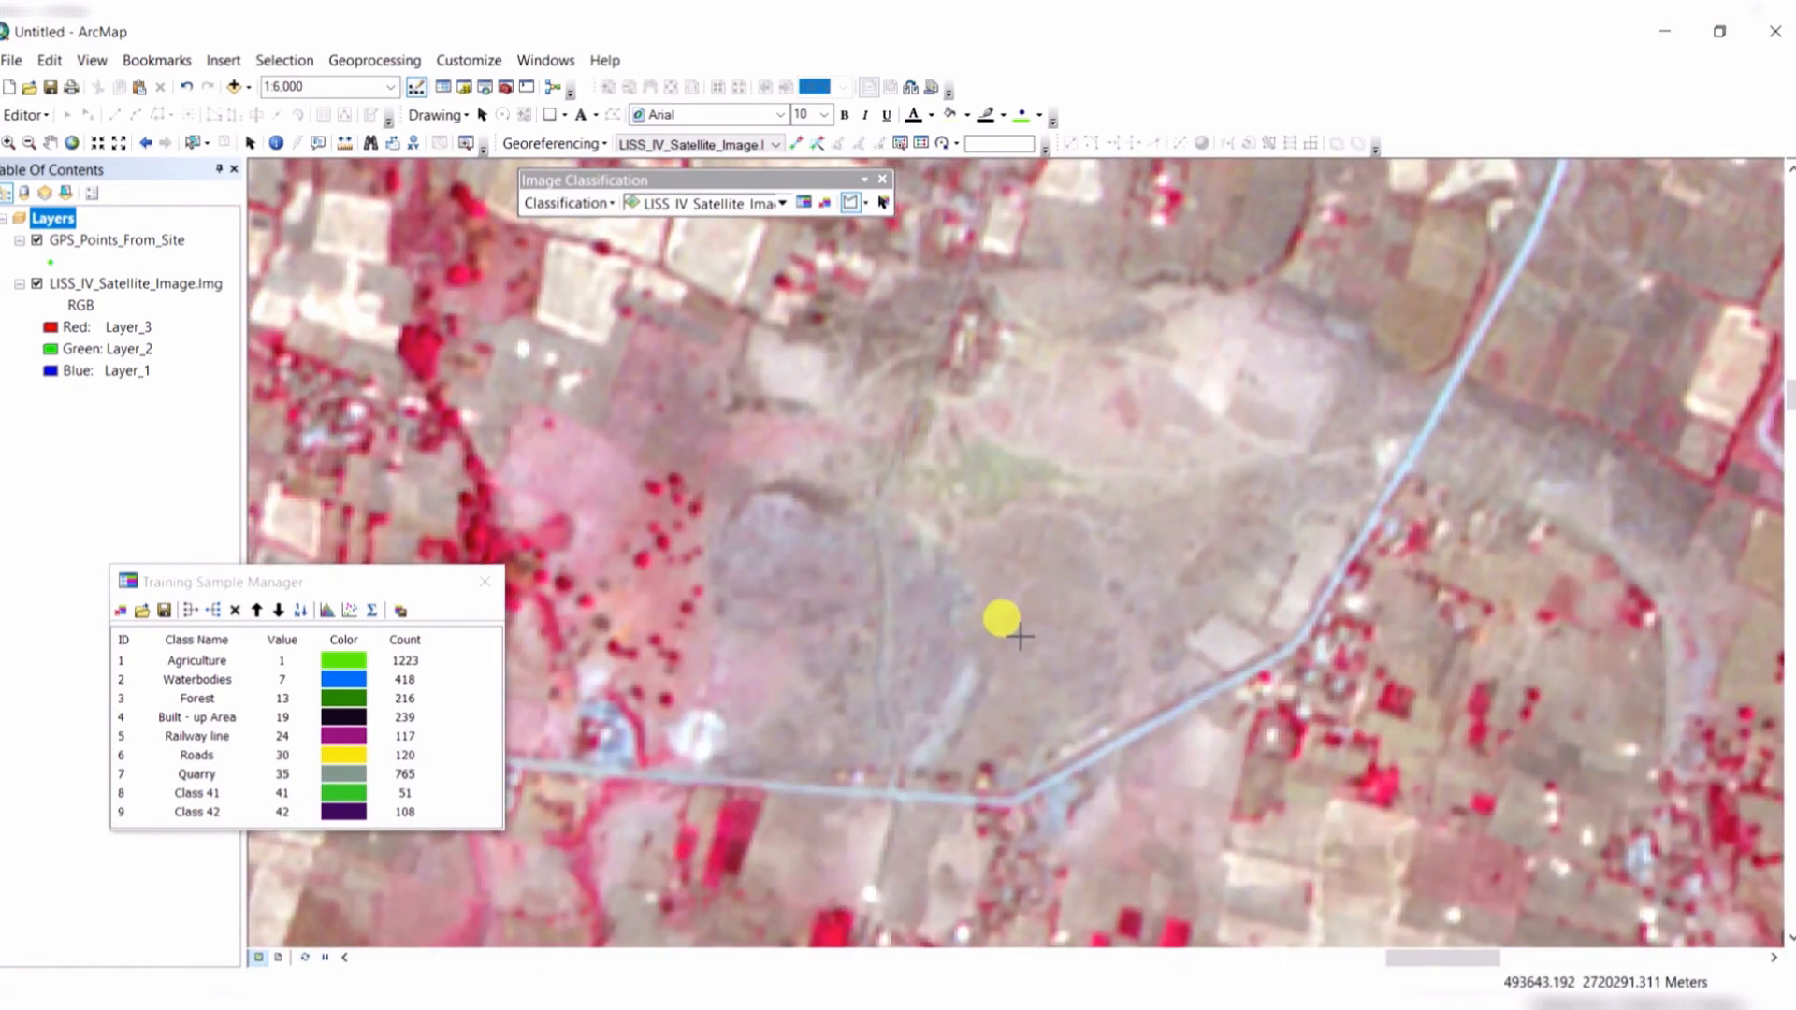
scroll(996, 604, "up", 1)
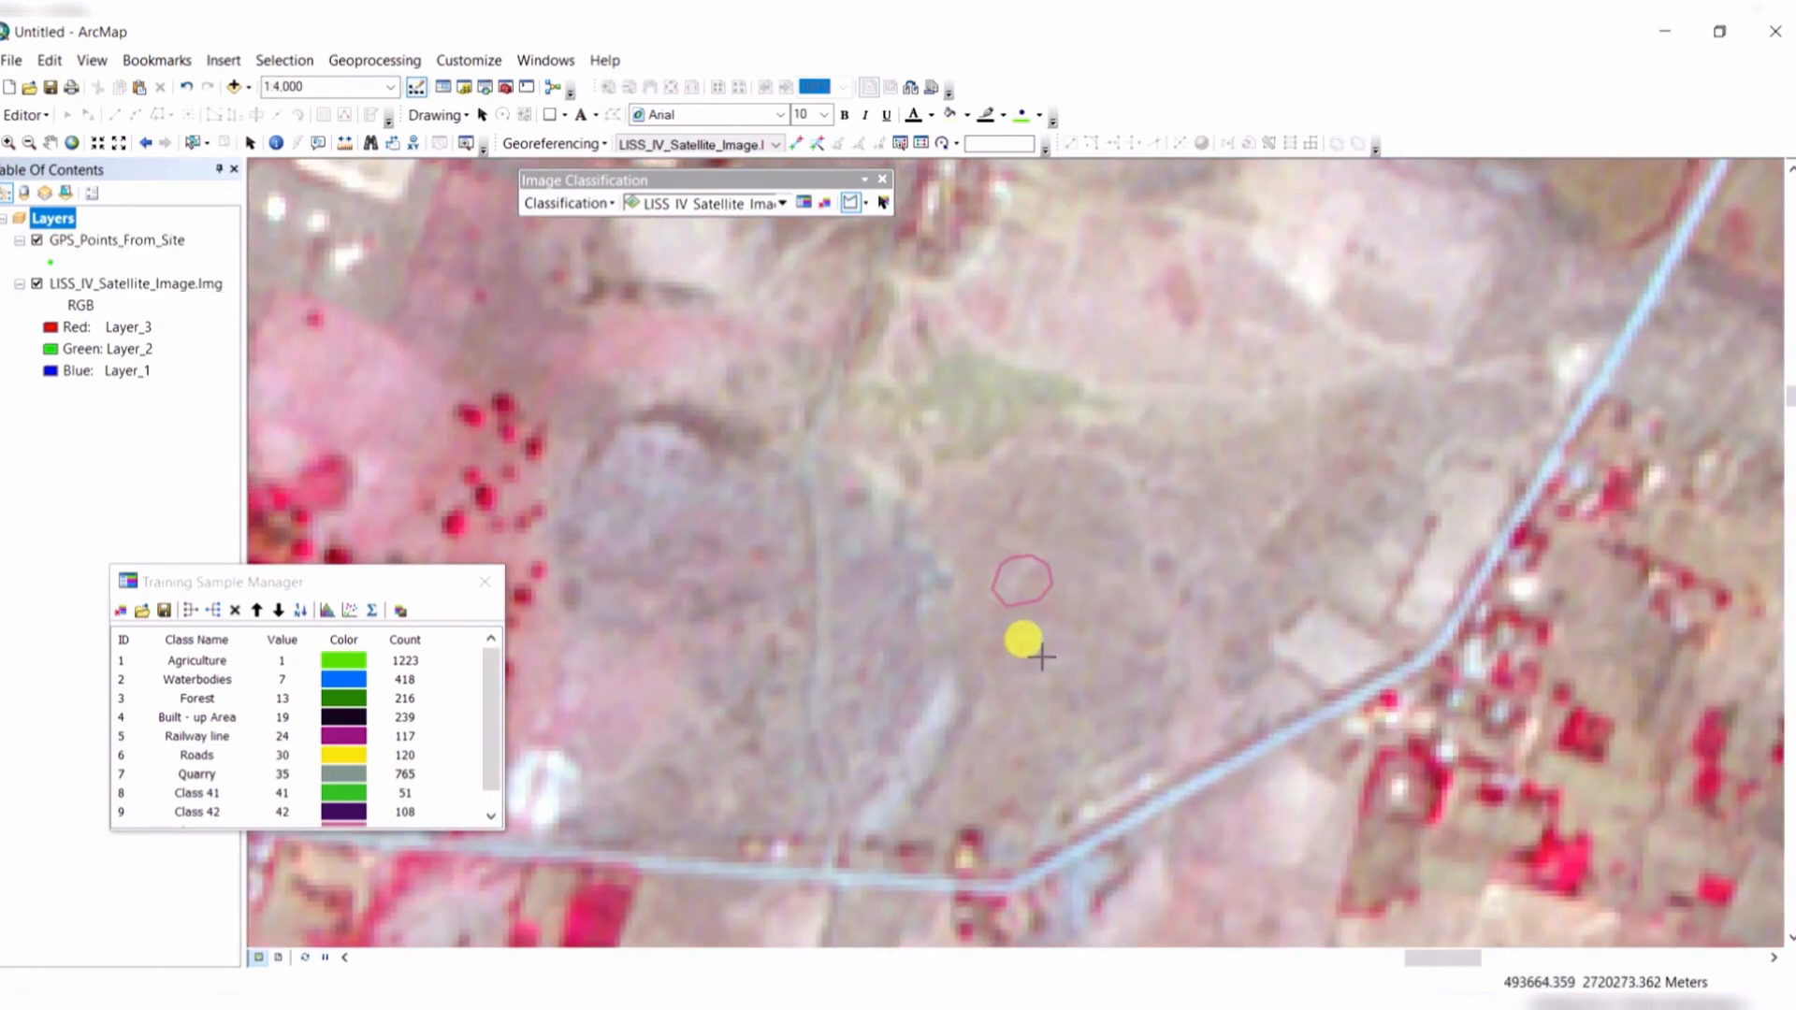
Draw a training sample on the grey-purple ground near the image's eastern edge, north of the railway line and south of the river.
scroll(1024, 636, "down", 3)
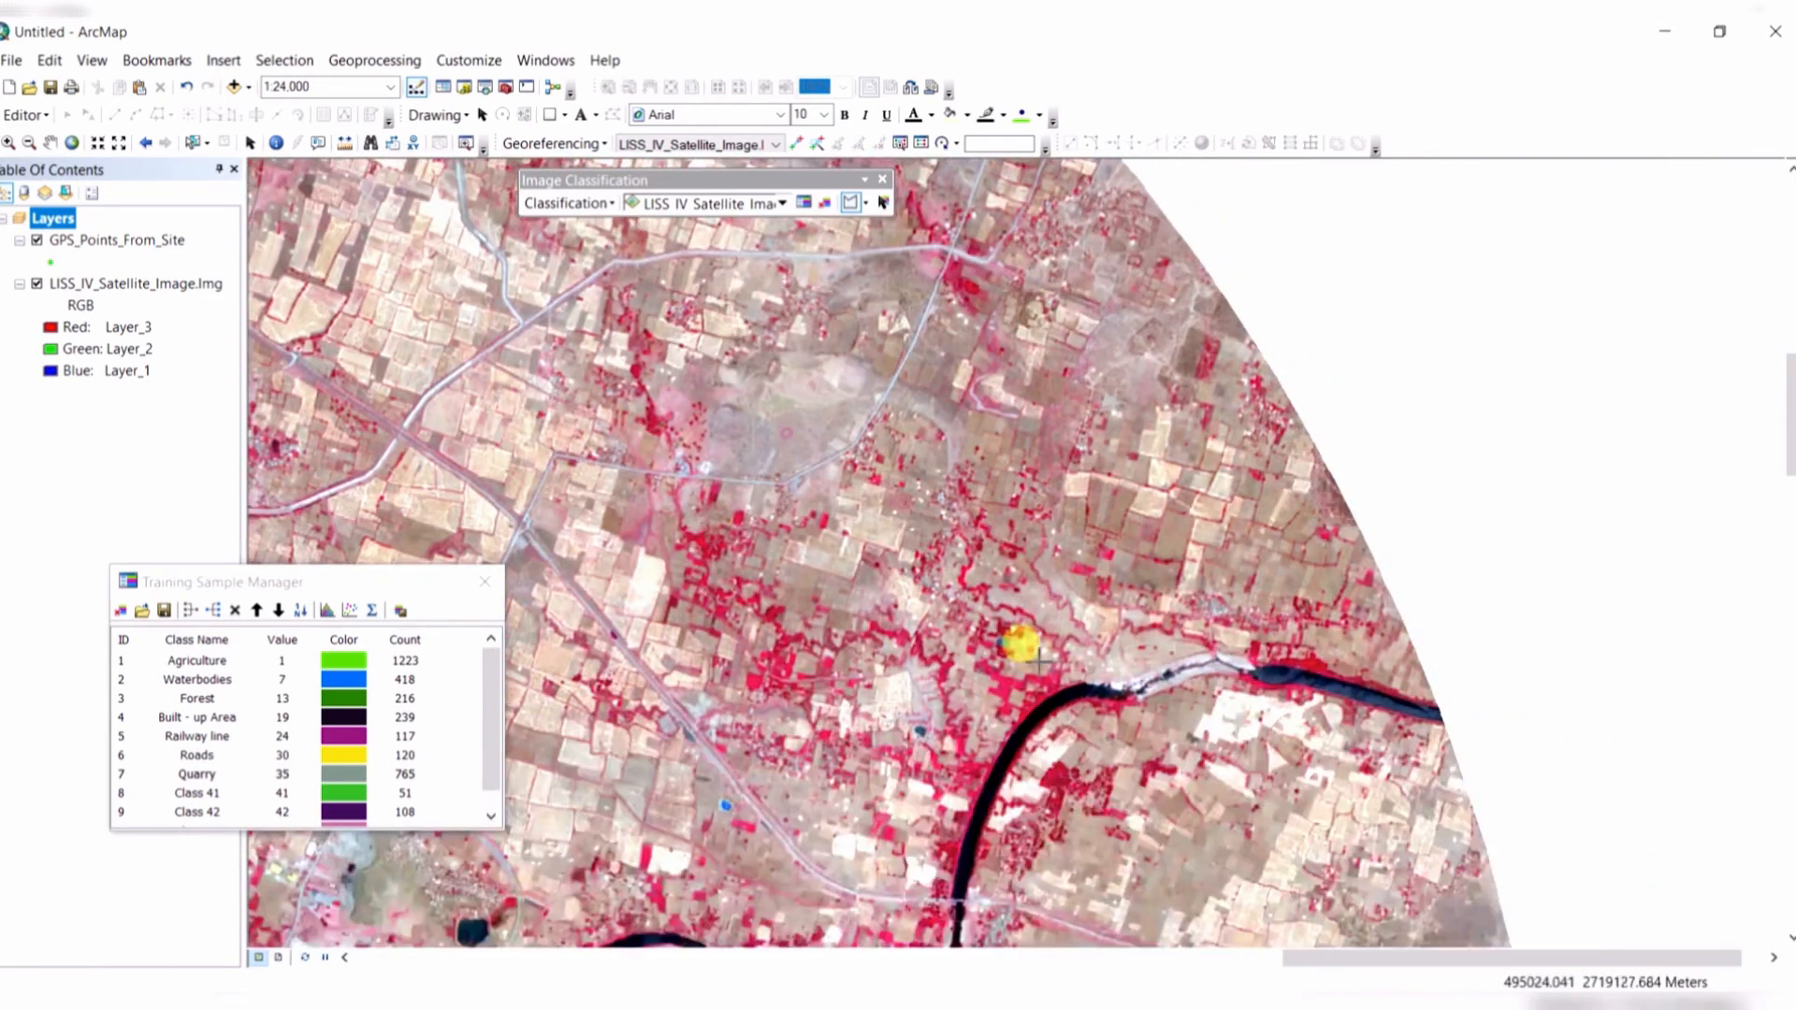
left_click_drag(948, 559, 1244, 394)
left_click_drag(1504, 764, 1114, 593)
scroll(1094, 593, "up", 4)
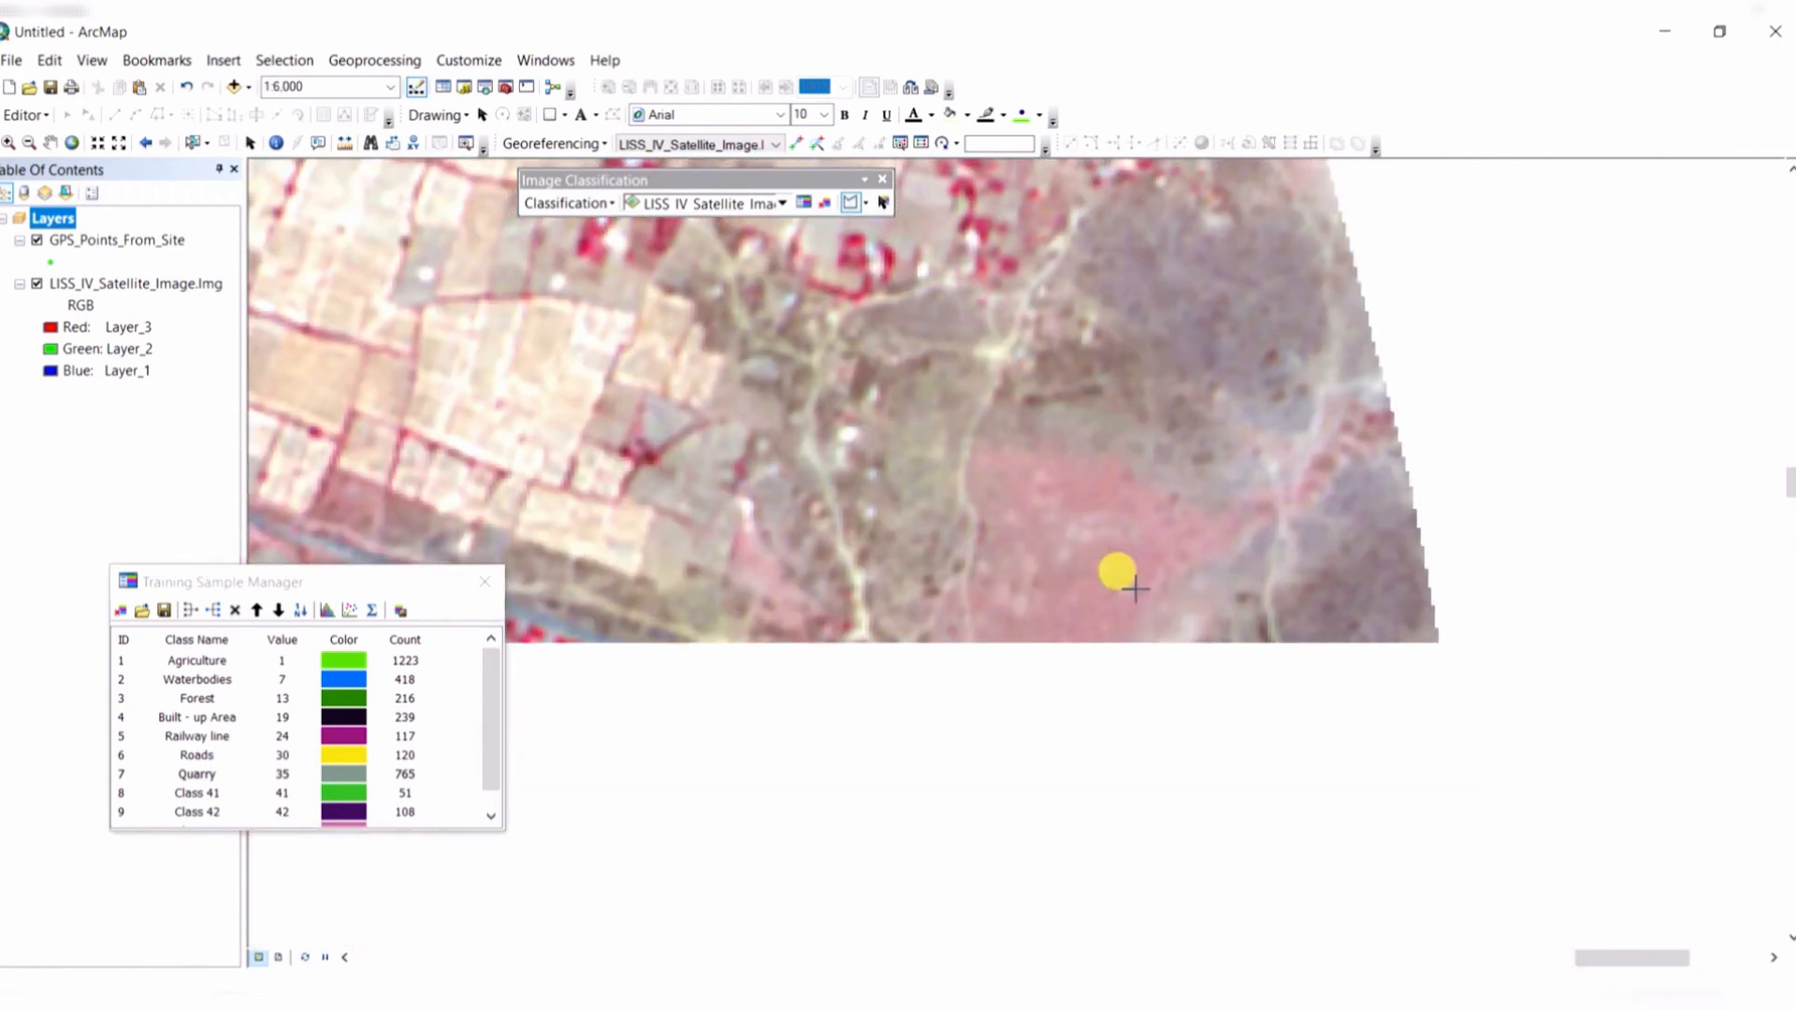
left_click(1204, 331)
left_click(1212, 344)
left_click(1206, 355)
left_click(1185, 362)
double_click(1170, 348)
Draw a training sample on the pink ground just southwest of the grey-purple patch and check the new entries in the class list.
left_click(1049, 619)
left_click(1074, 591)
left_click(1099, 586)
left_click(1102, 599)
left_click(1076, 621)
double_click(1060, 623)
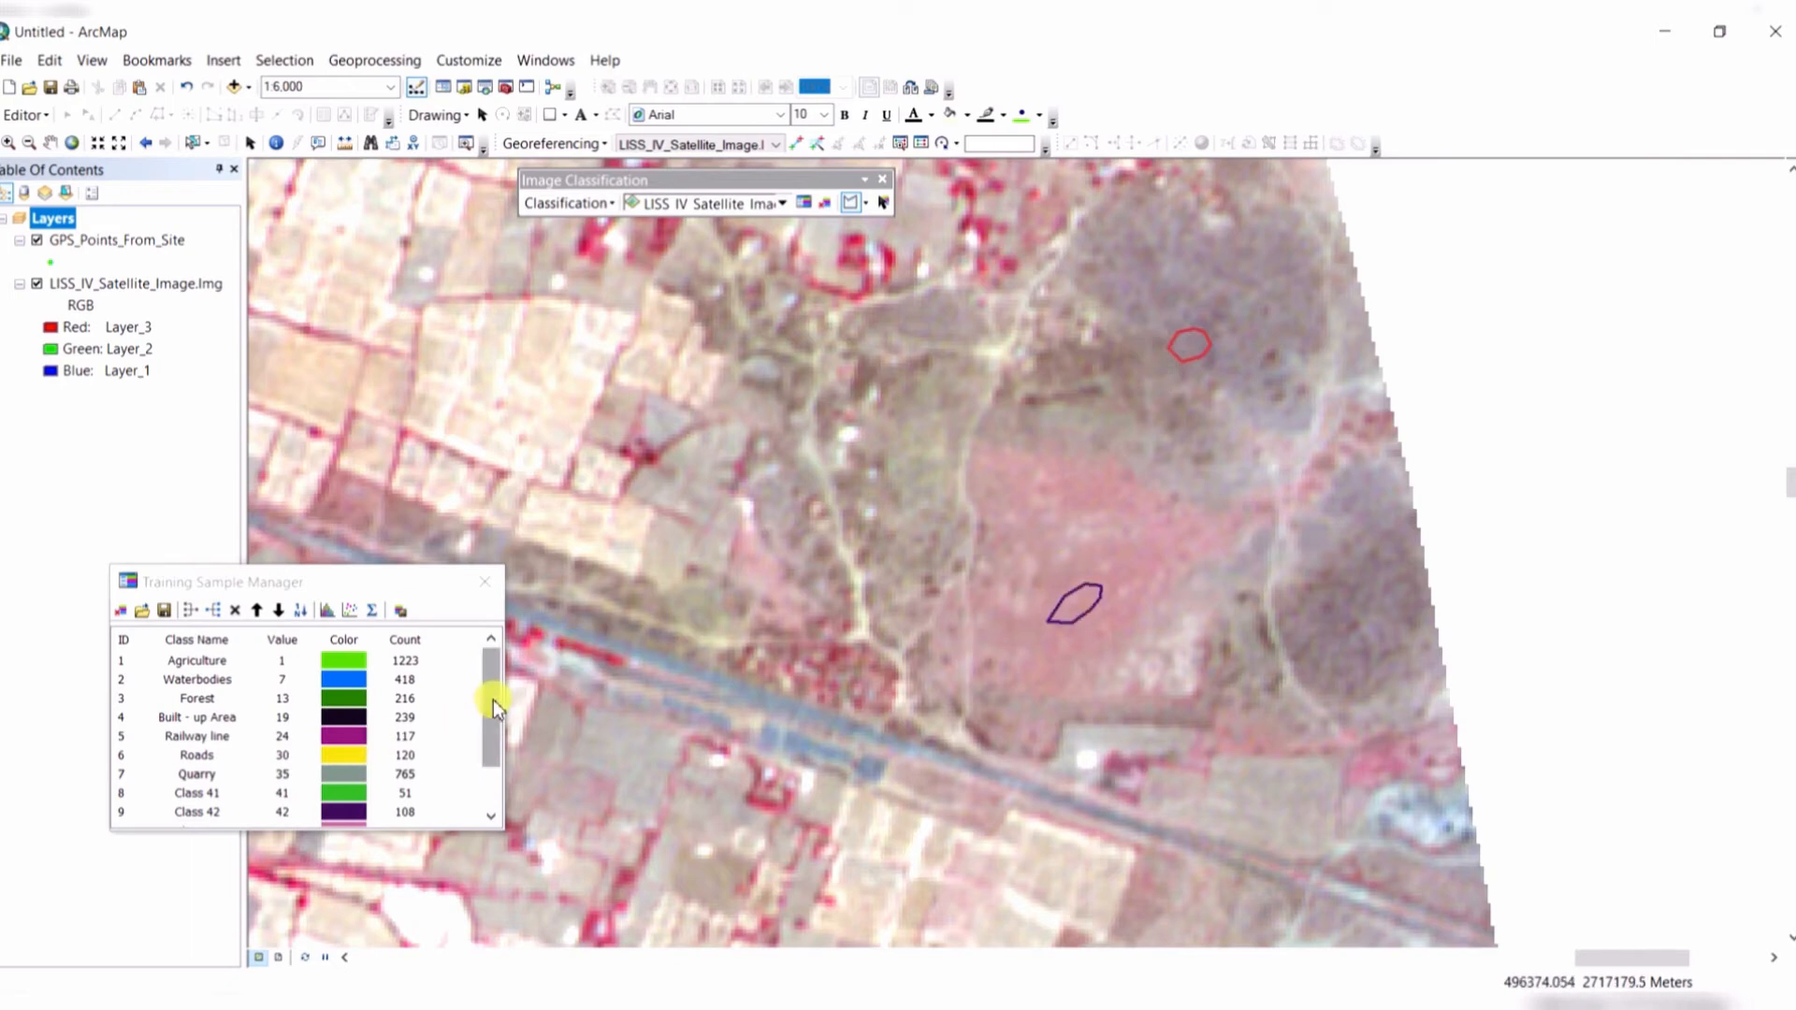
left_click_drag(492, 700, 488, 766)
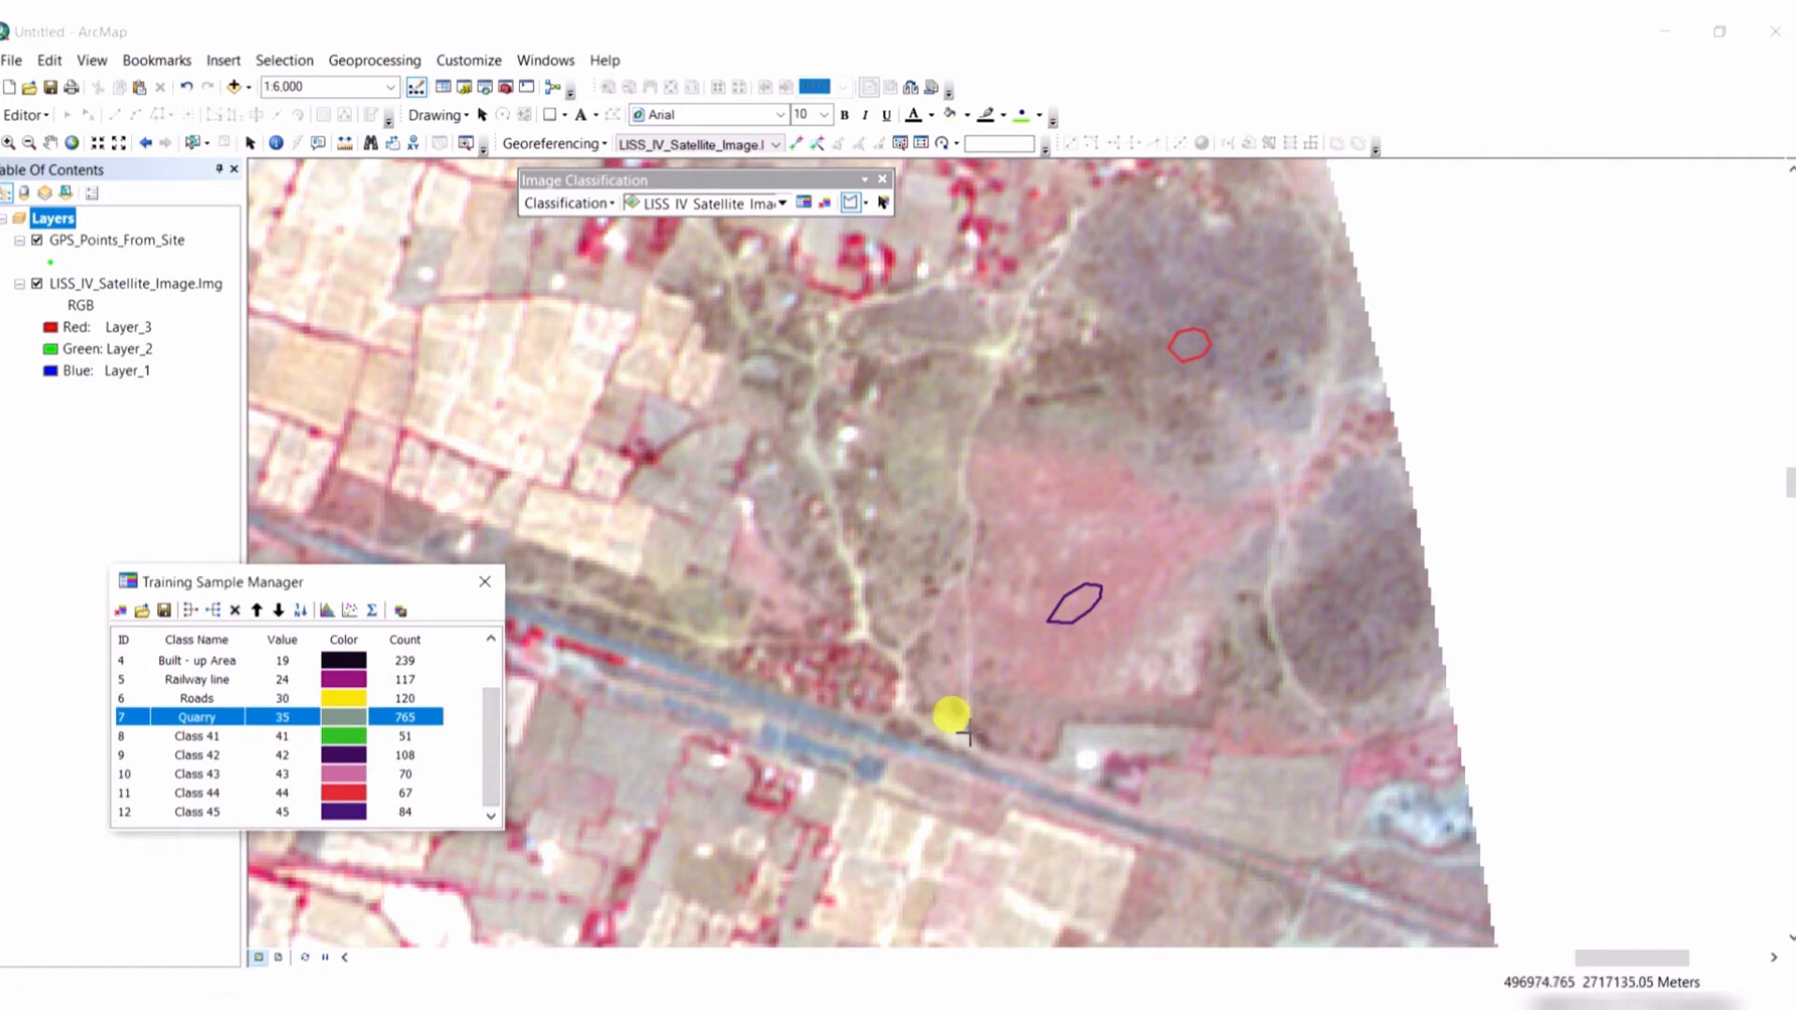
Examine the eastern side of the image from the southern villages back north to the quarry for more open ground to sample.
scroll(1018, 723, "down", 3)
scroll(1038, 739, "down", 1)
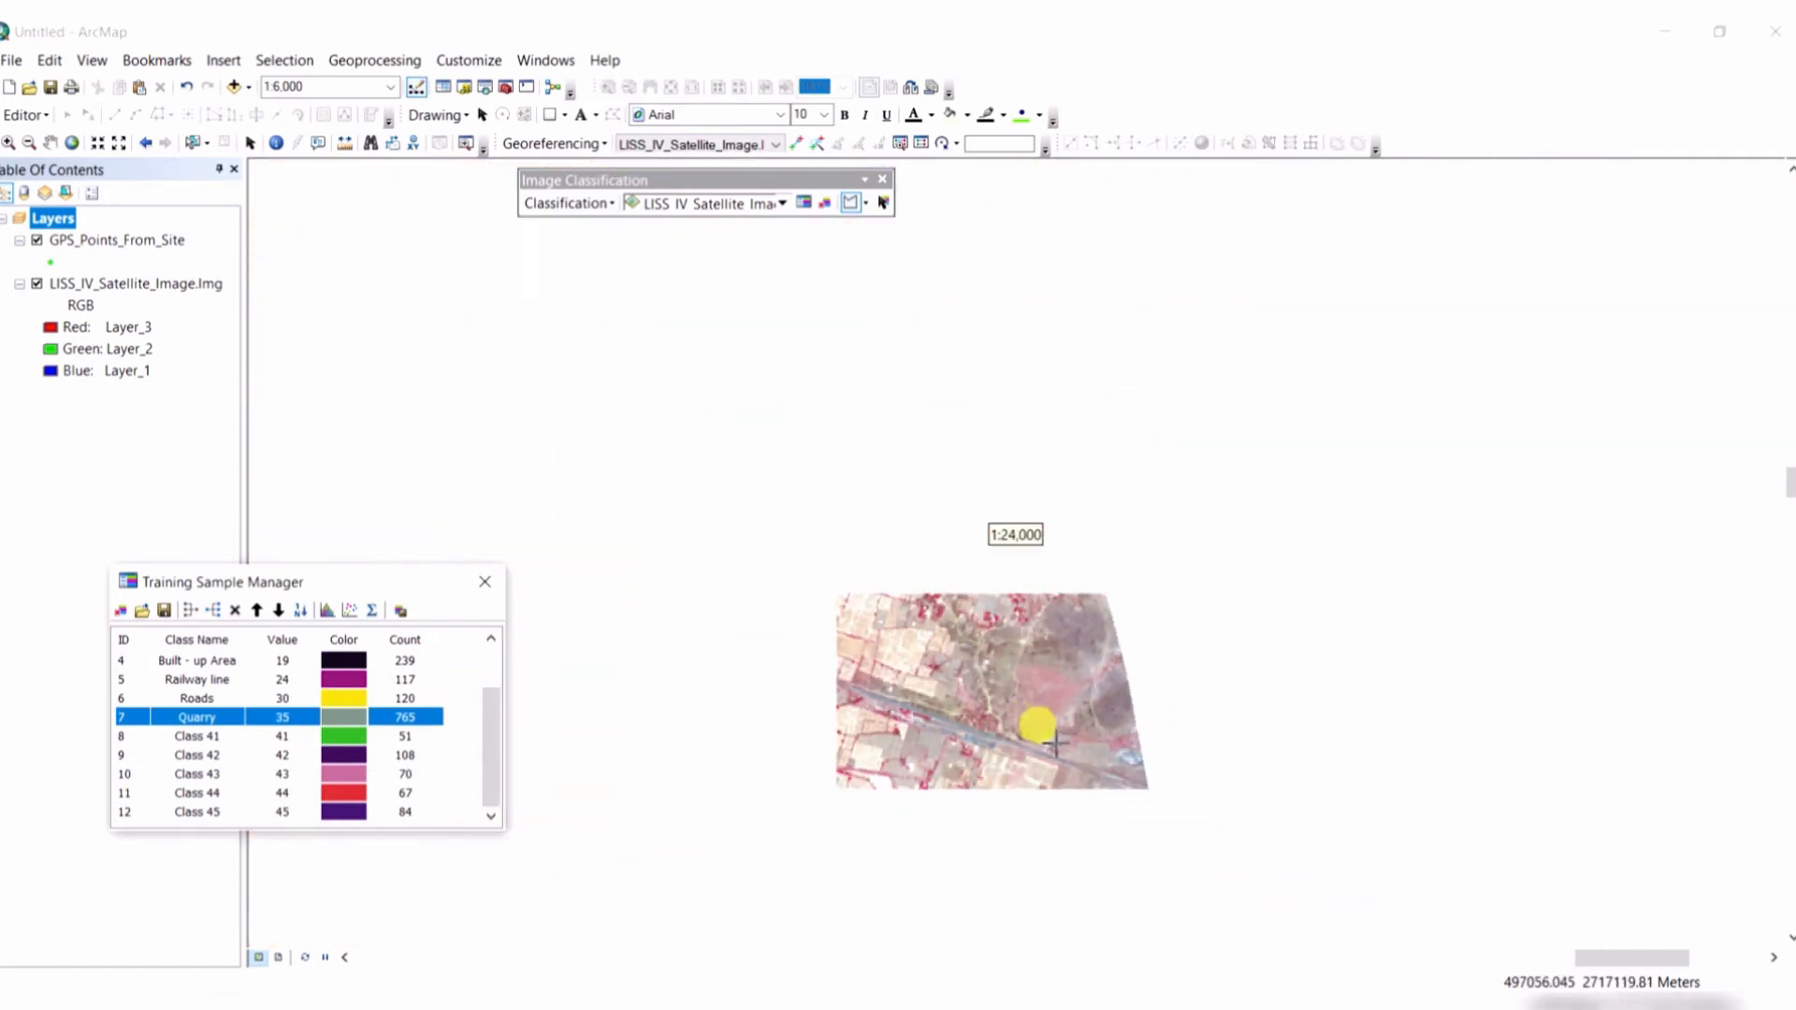
left_click_drag(948, 824, 1091, 425)
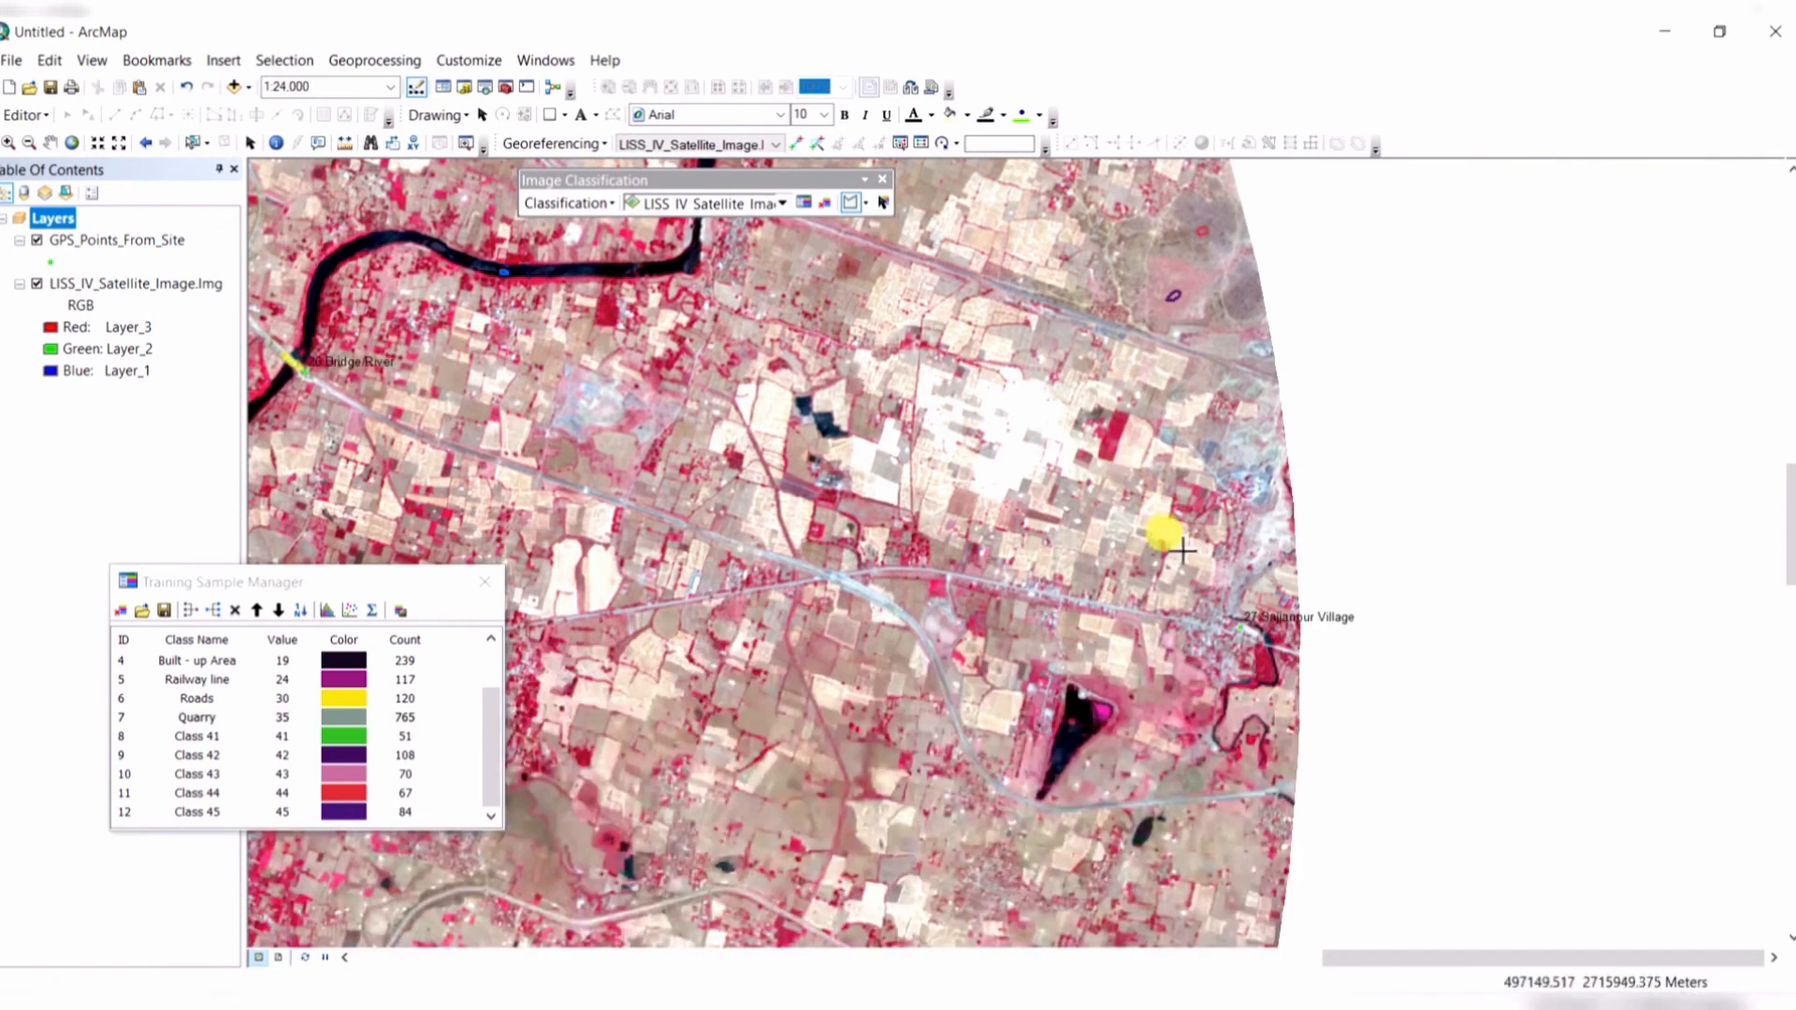
left_click_drag(1153, 765, 1211, 763)
left_click_drag(1023, 438, 1222, 716)
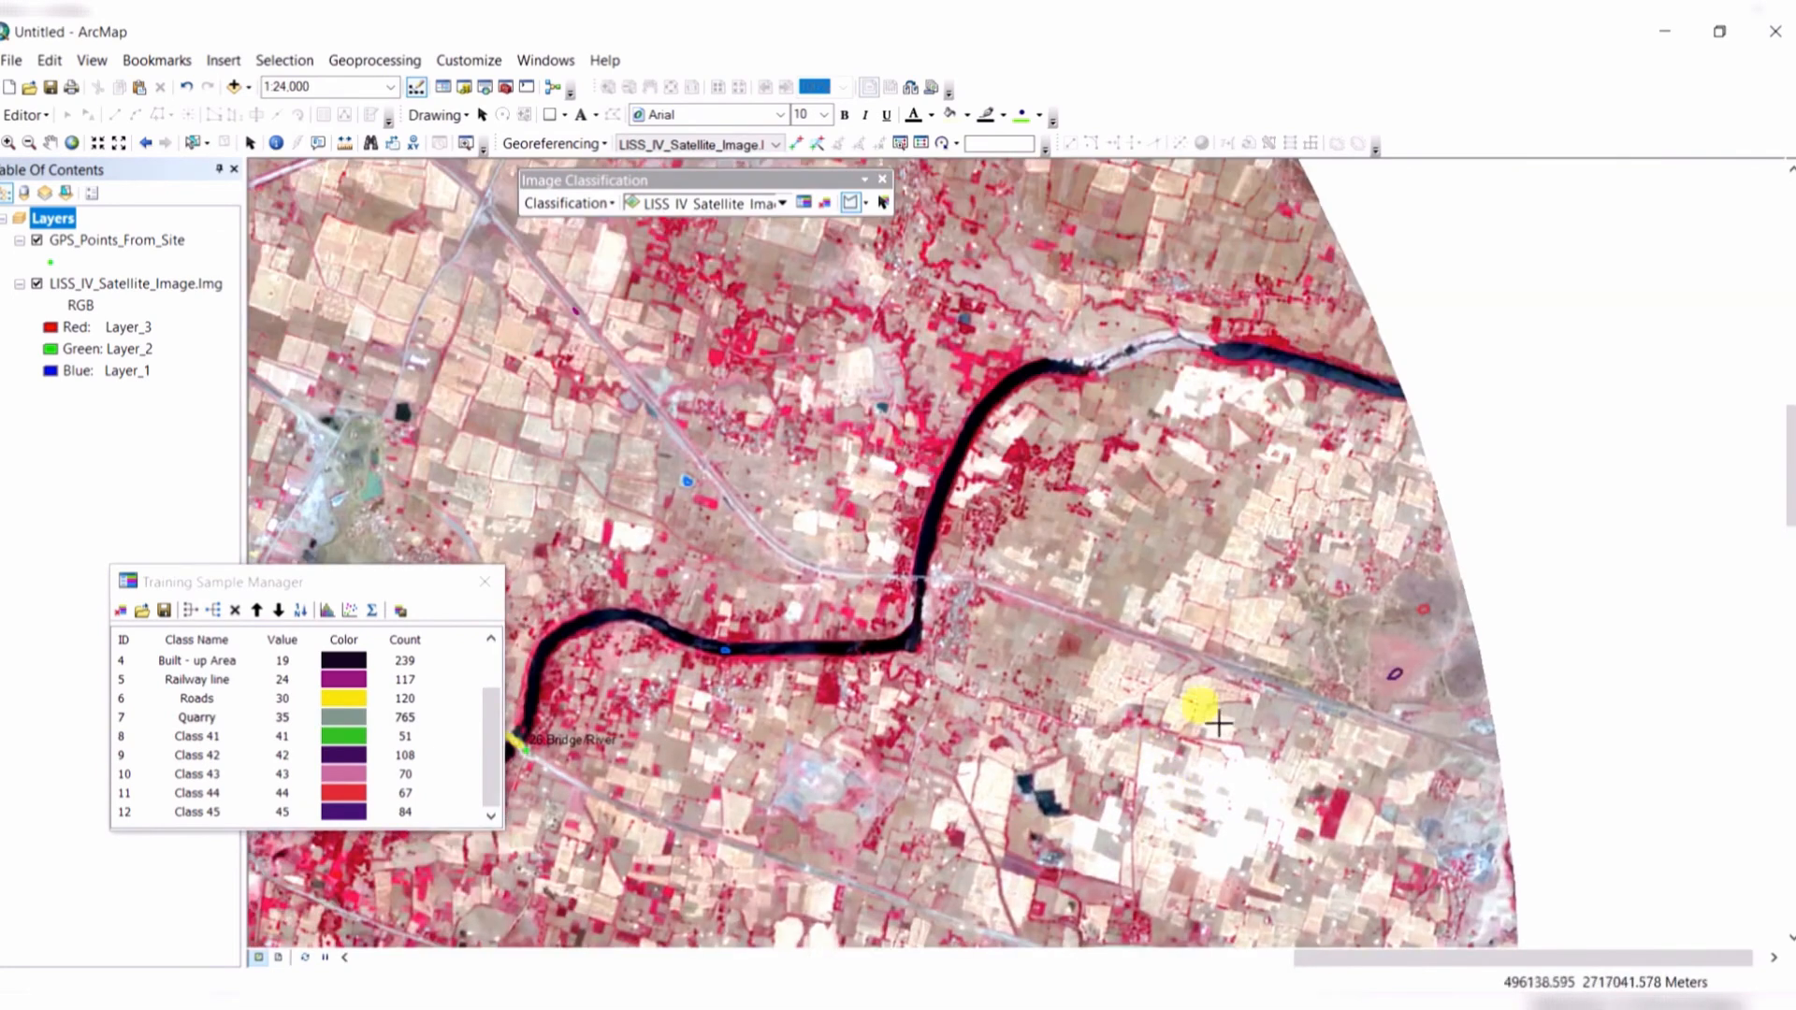
left_click_drag(768, 419, 1291, 708)
left_click_drag(980, 374, 1388, 608)
left_click_drag(1423, 326, 1143, 695)
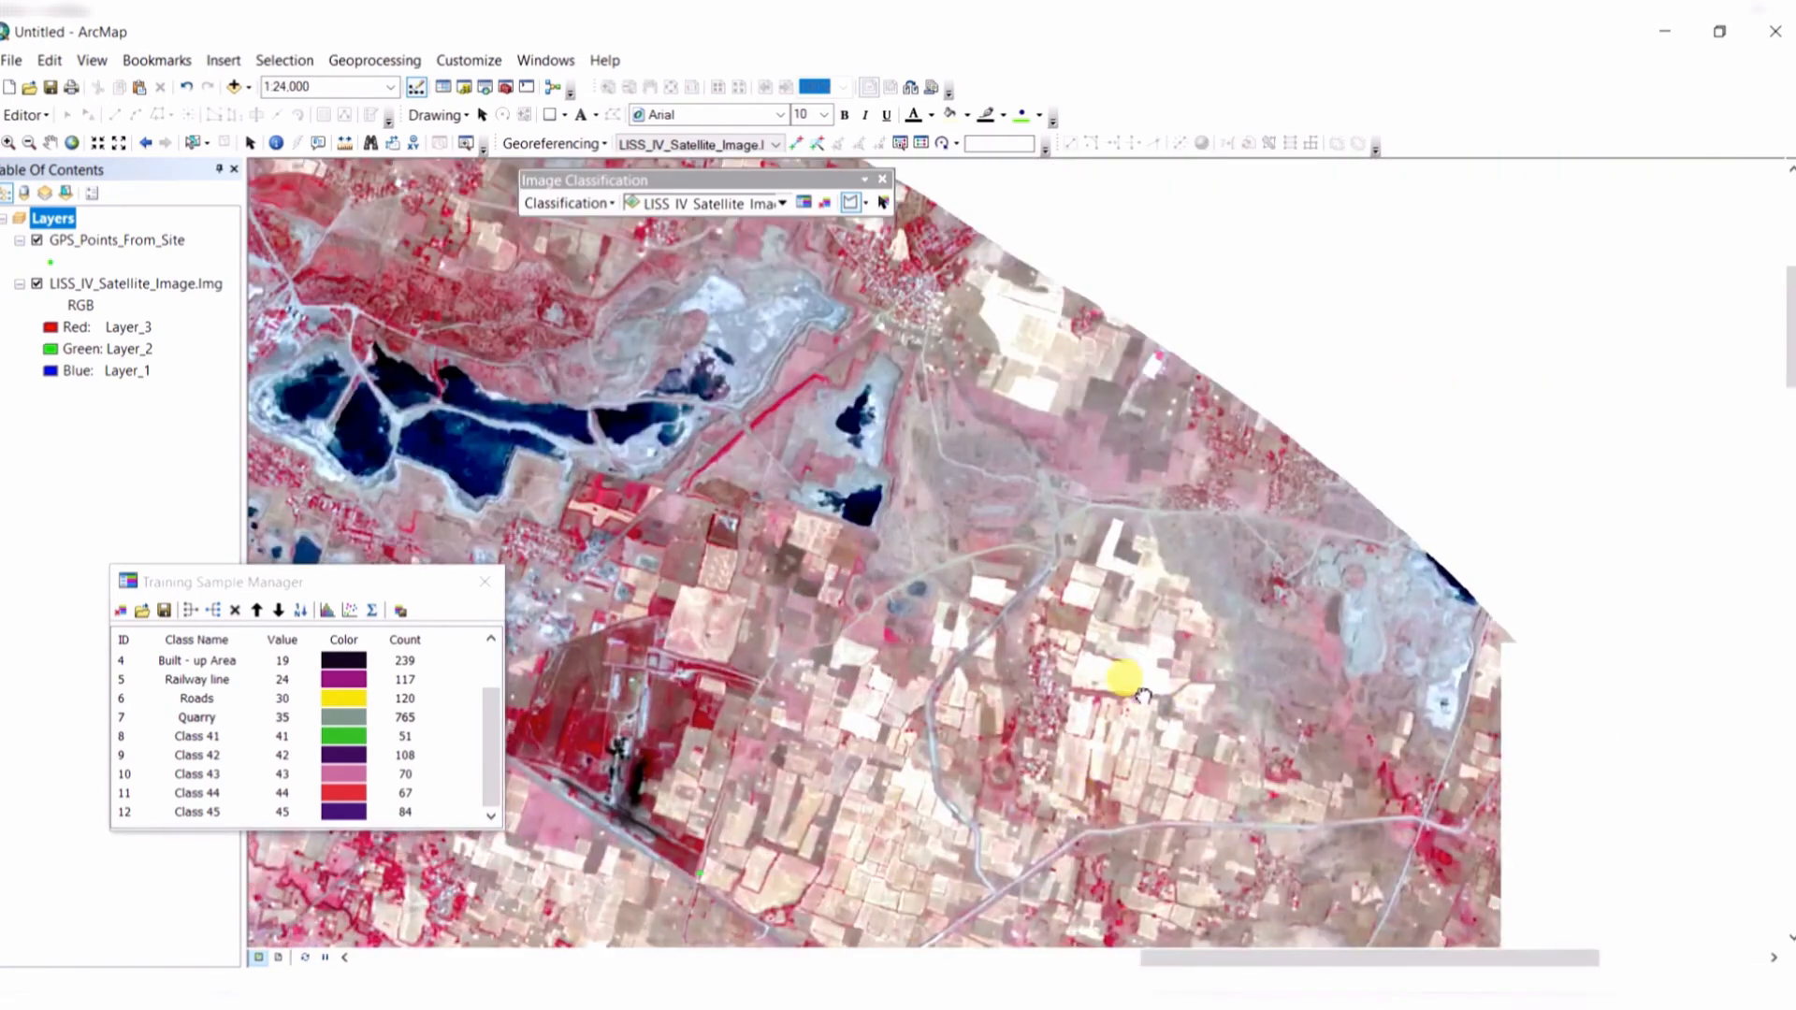
left_click_drag(1011, 525, 1206, 677)
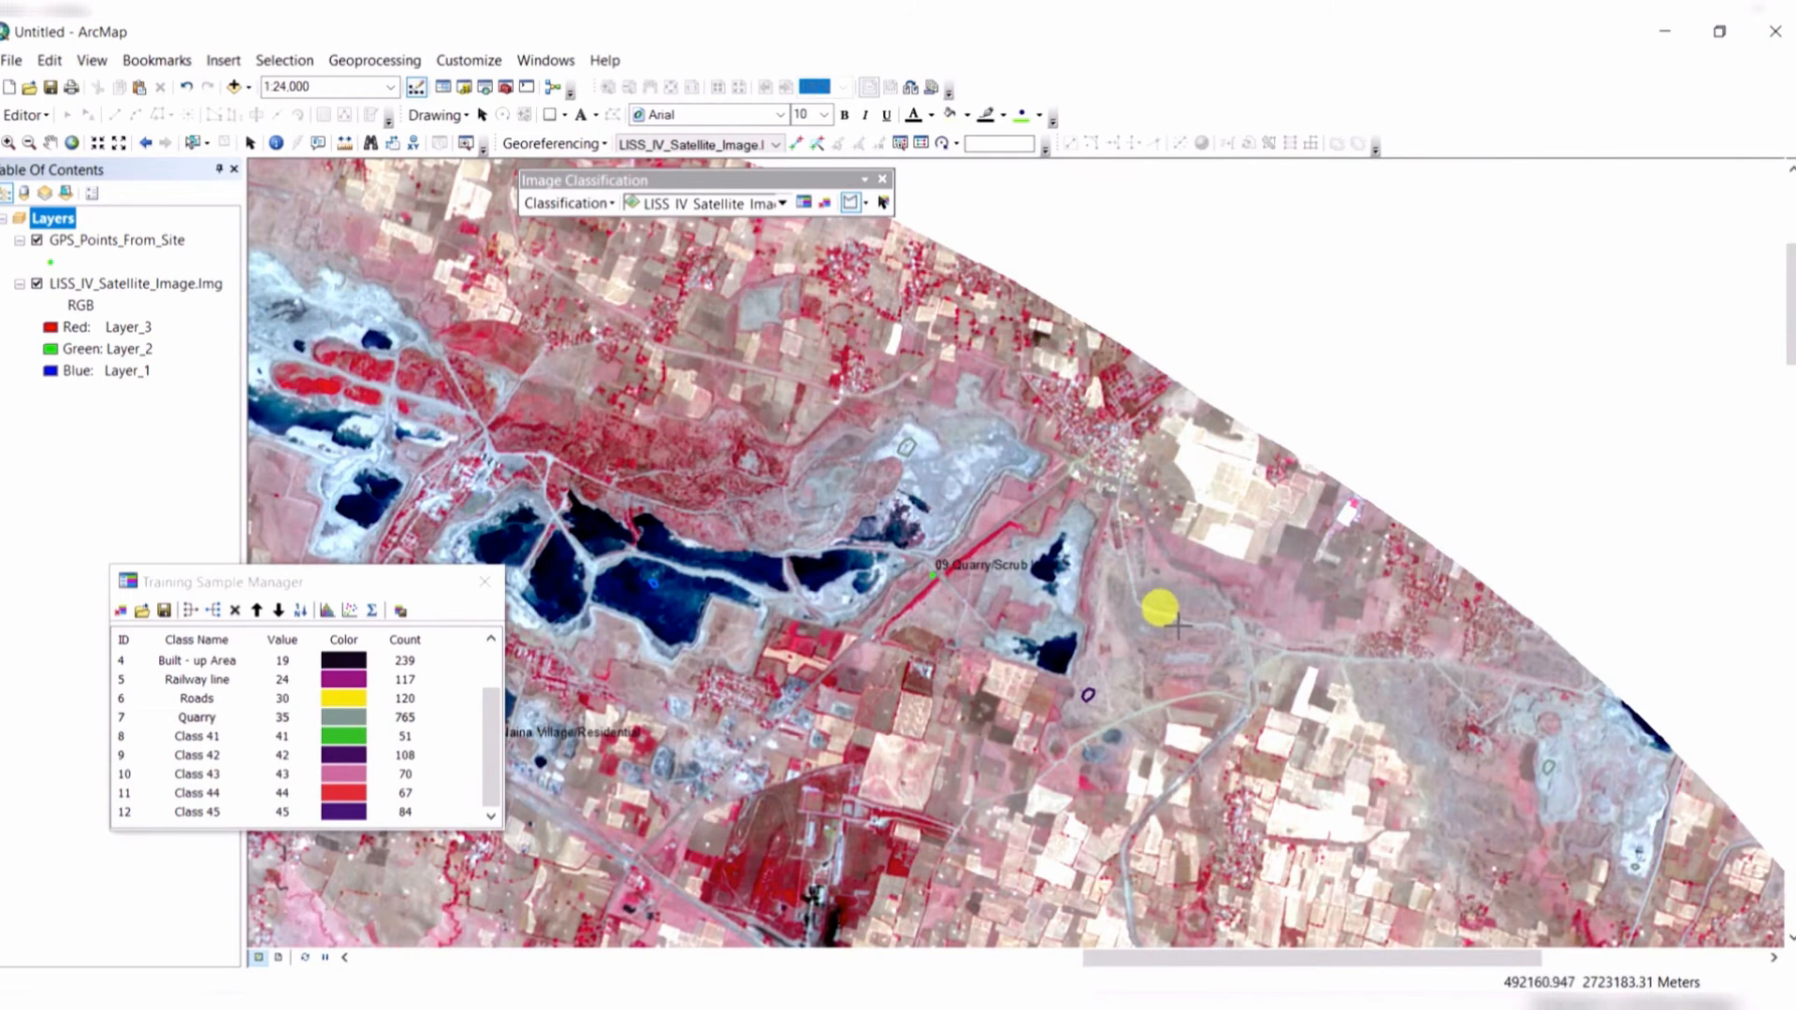
Draw a small training sample on the greyish open ground east of the 09 Quarry/Scrub Land ponds, just south of the thin pale track.
scroll(1141, 627, "down", 5)
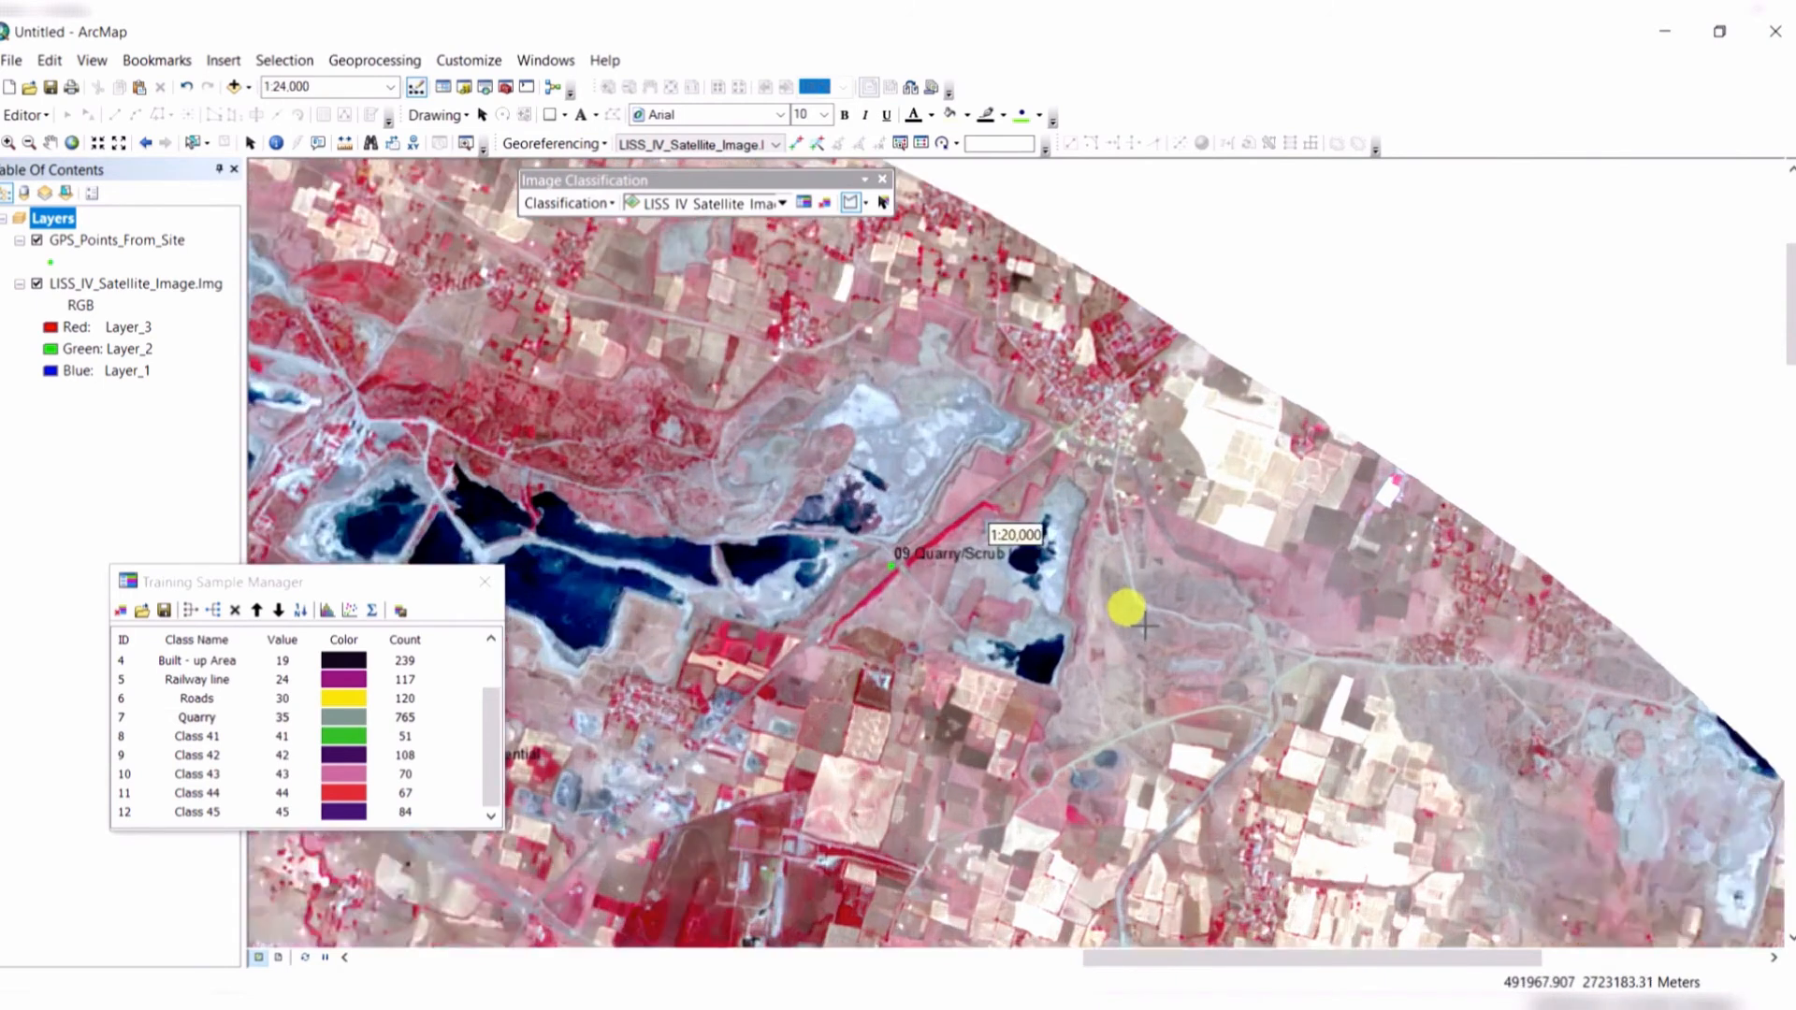
scroll(1137, 645, "down", 1)
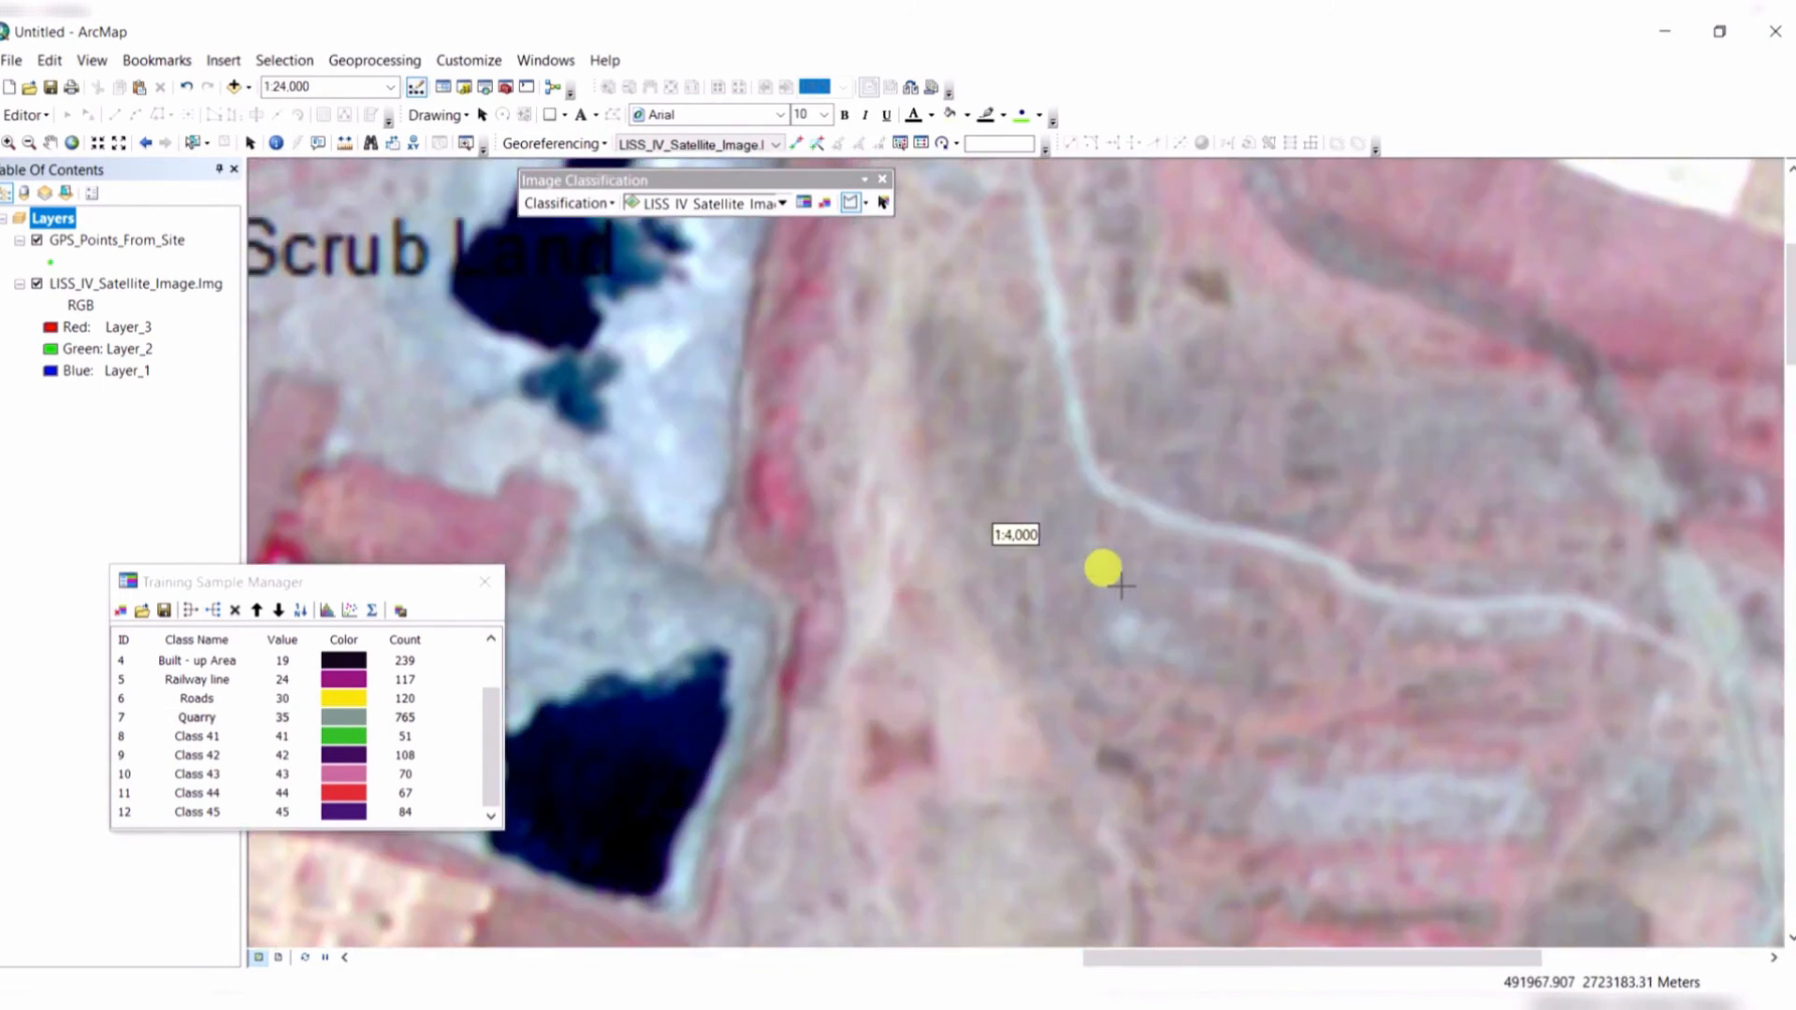
left_click(1114, 555)
left_click(1125, 559)
double_click(1130, 572)
Merge the training samples Class 41 through Class 46 into one class and name it Scrub Land.
left_click_drag(491, 699, 497, 803)
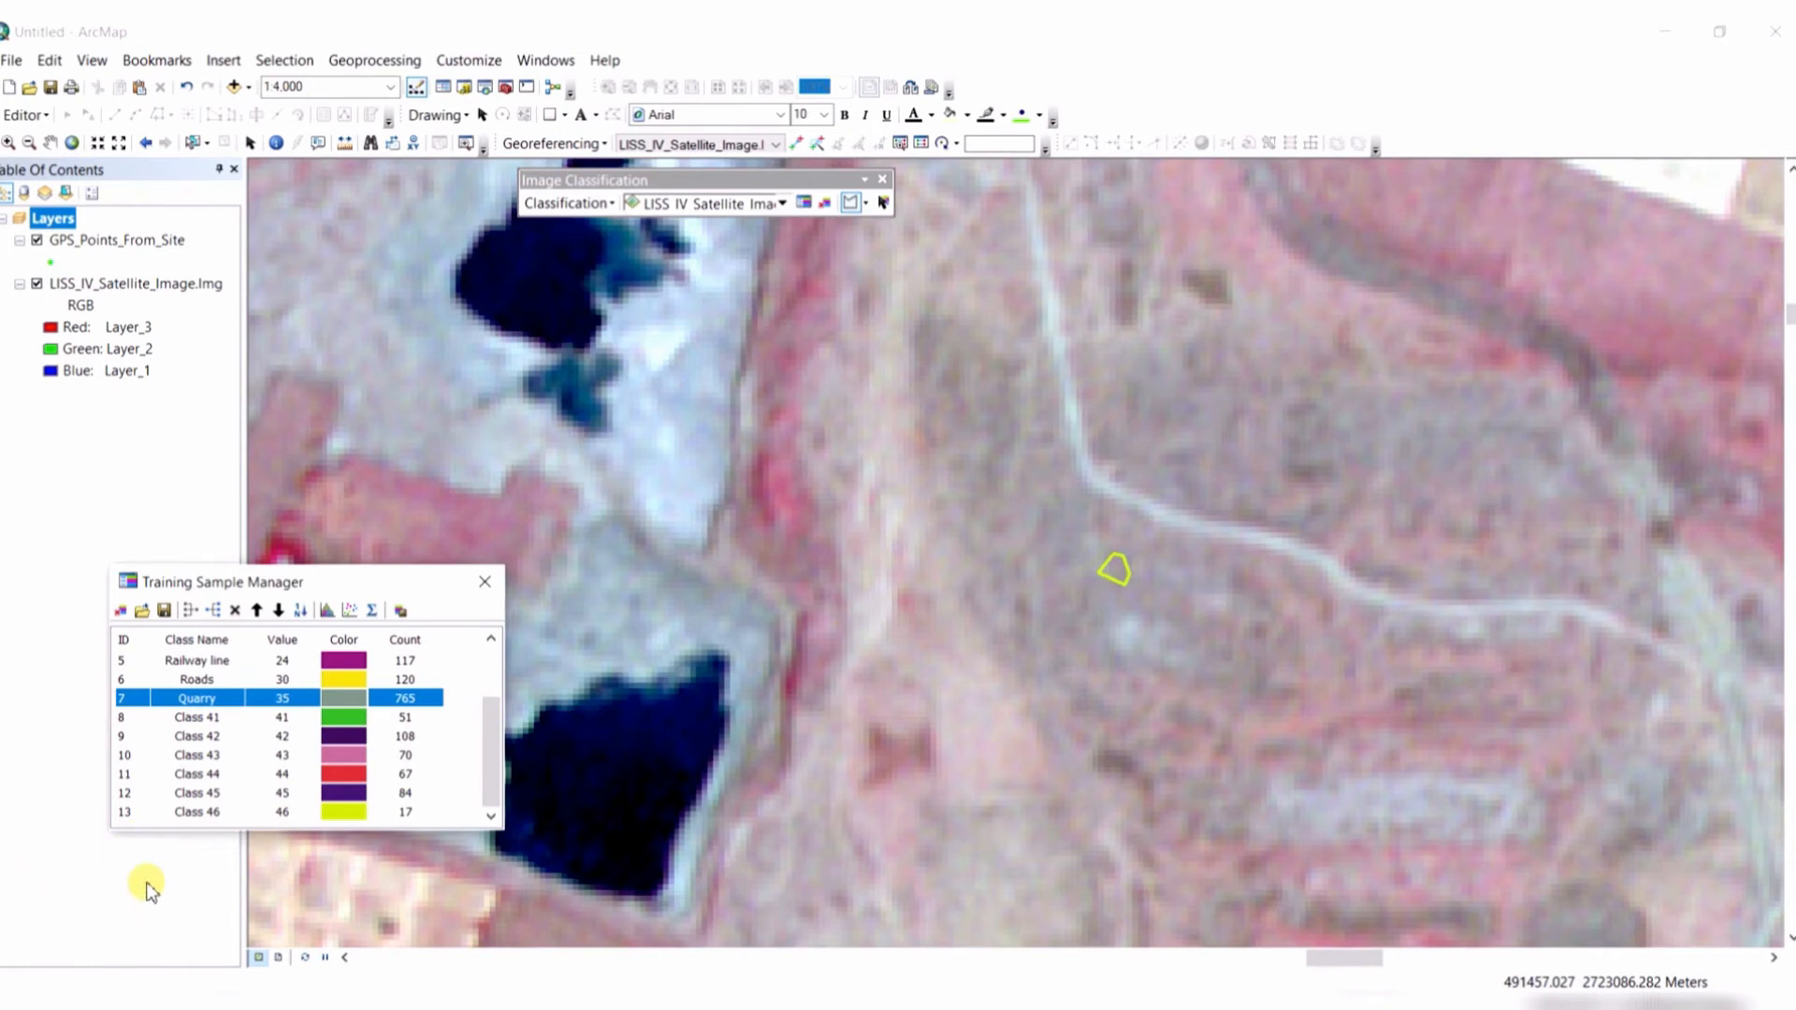
left_click(124, 717)
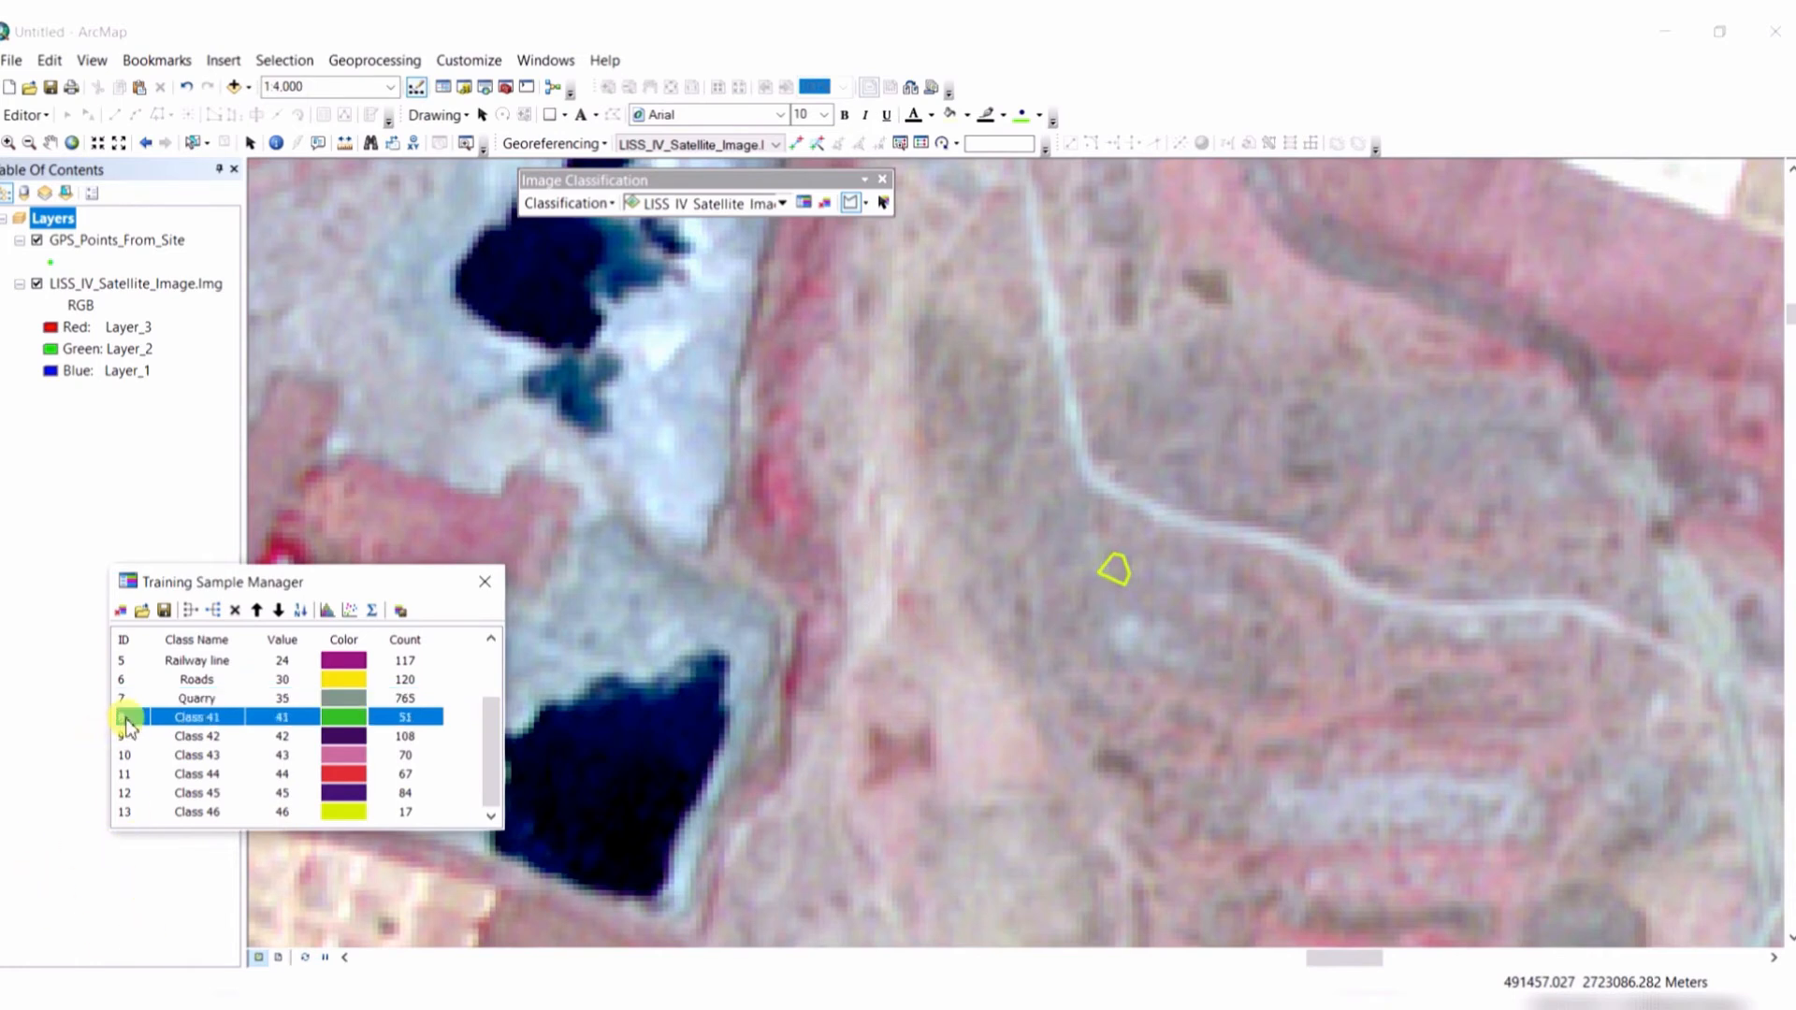
left_click(125, 812, "shift")
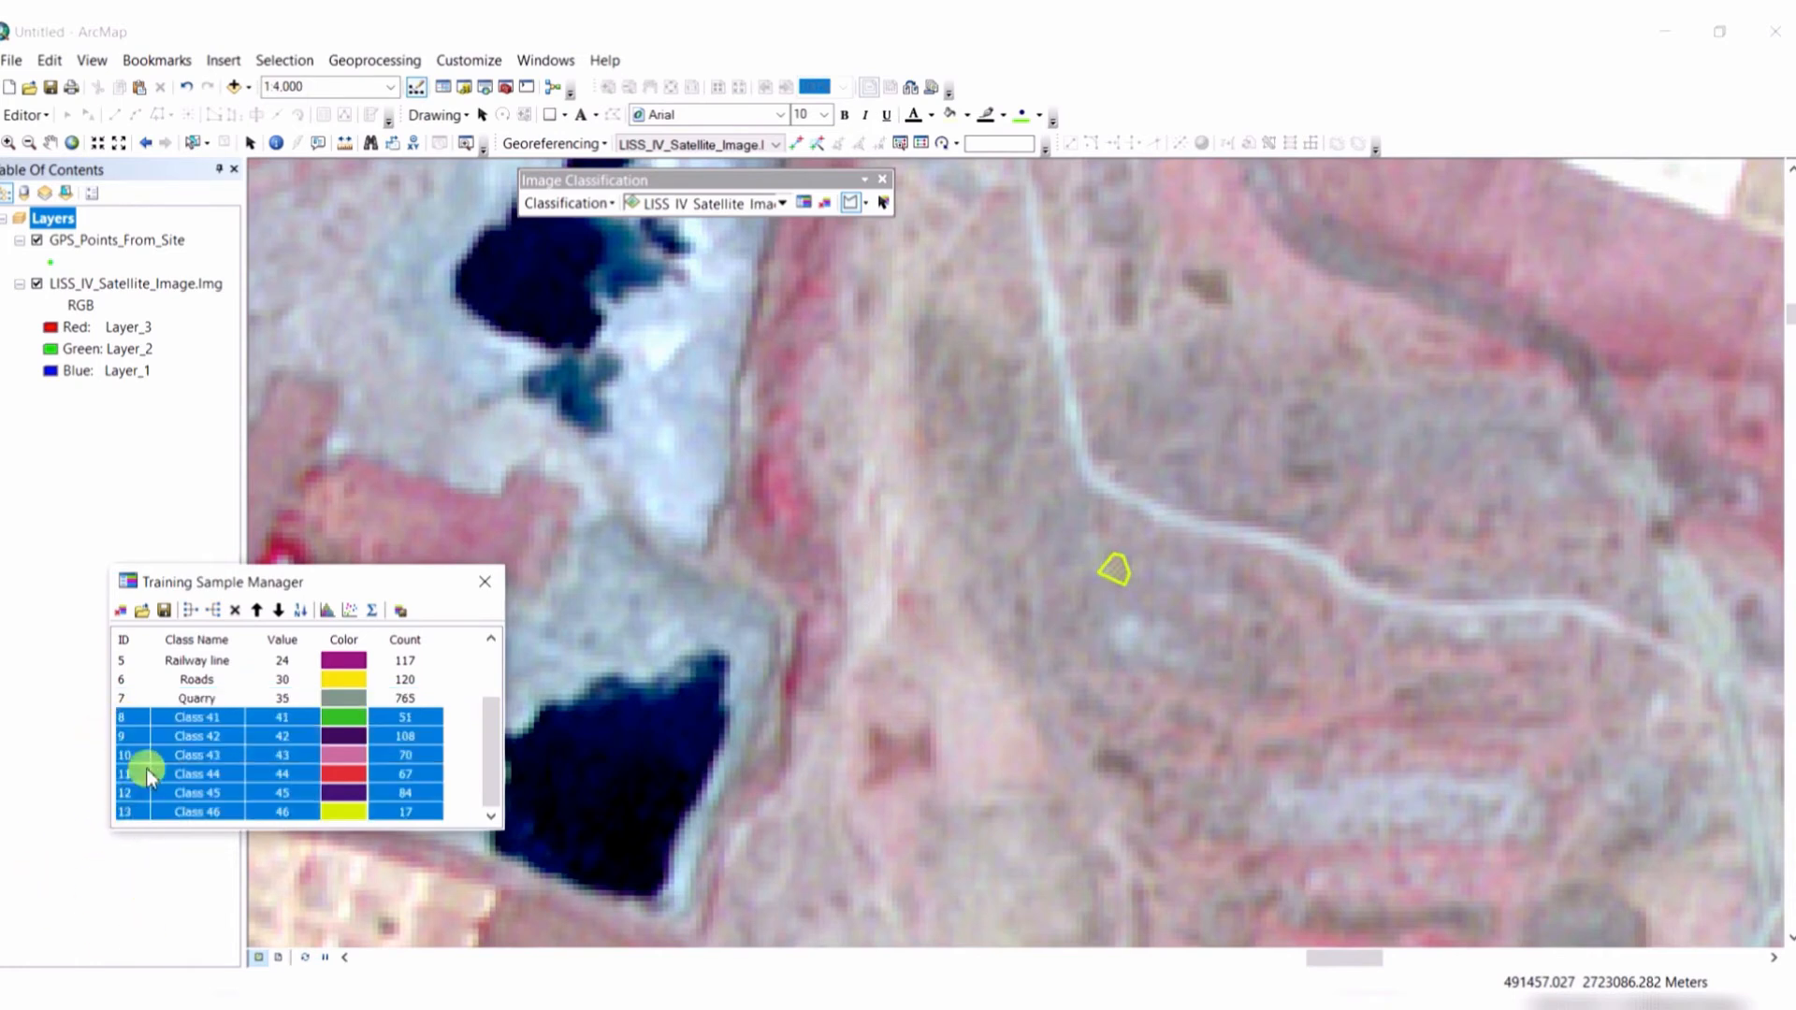
left_click(190, 612)
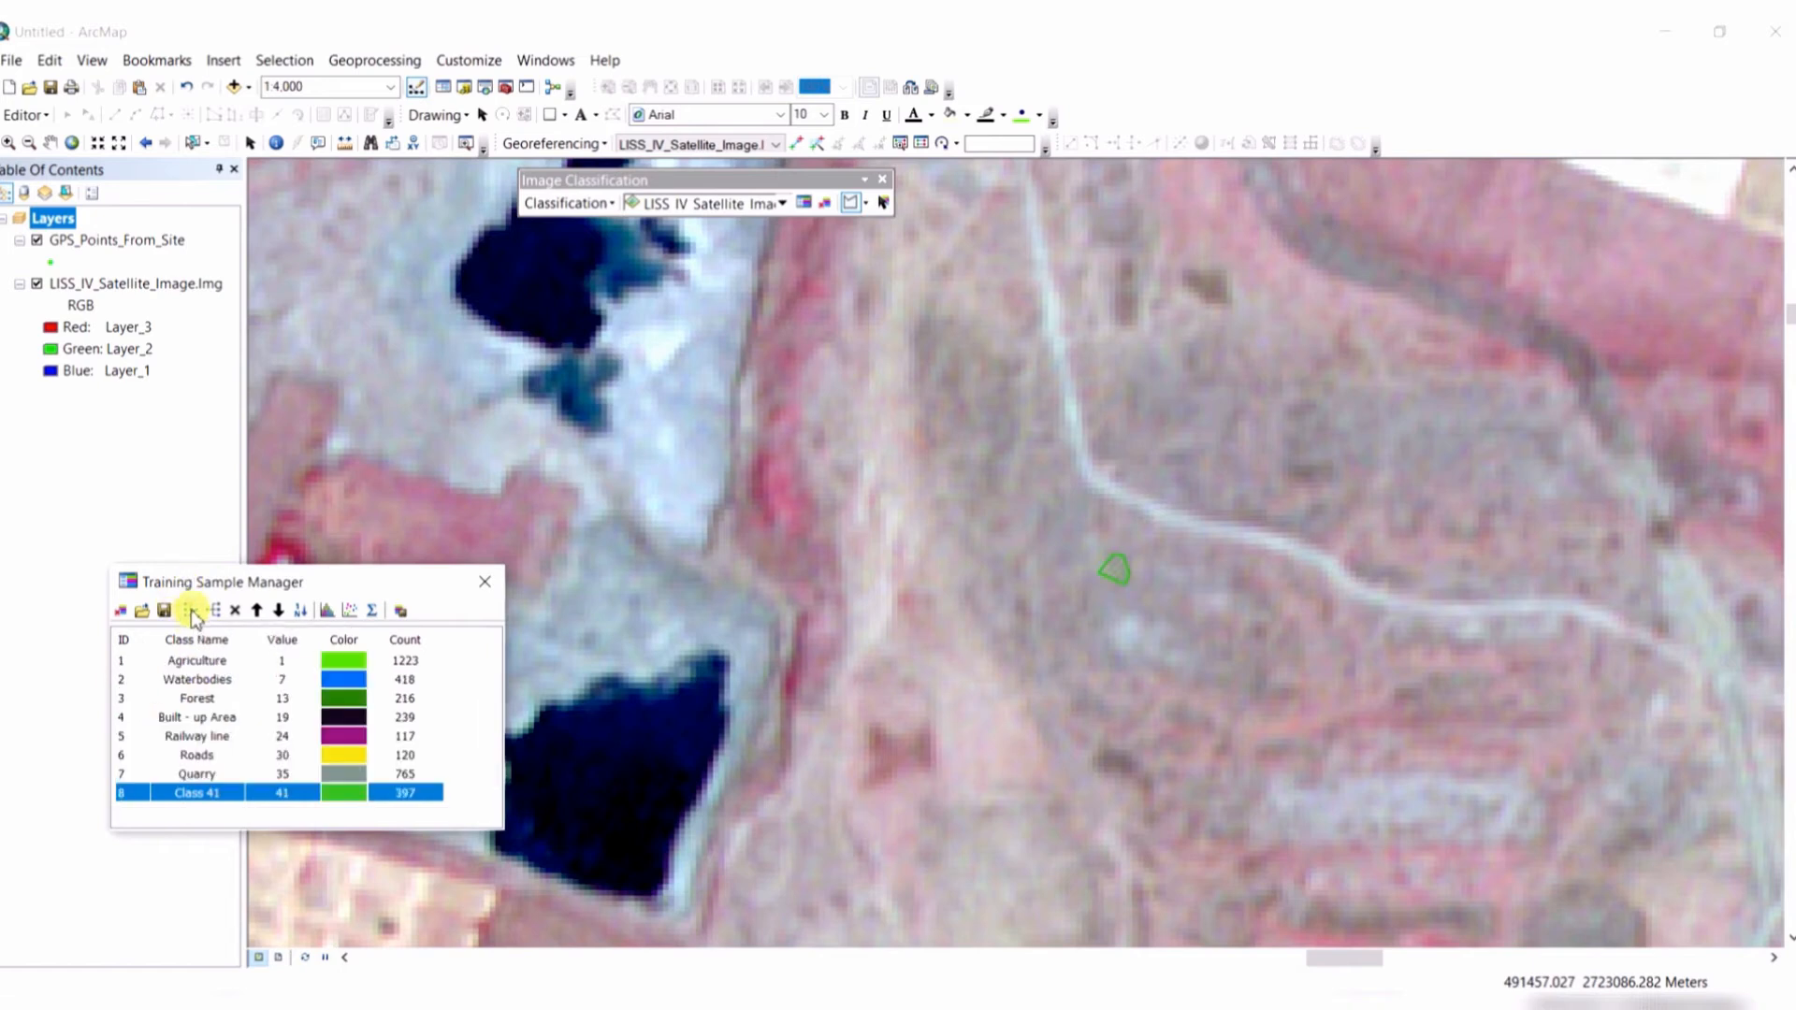
double_click(223, 796)
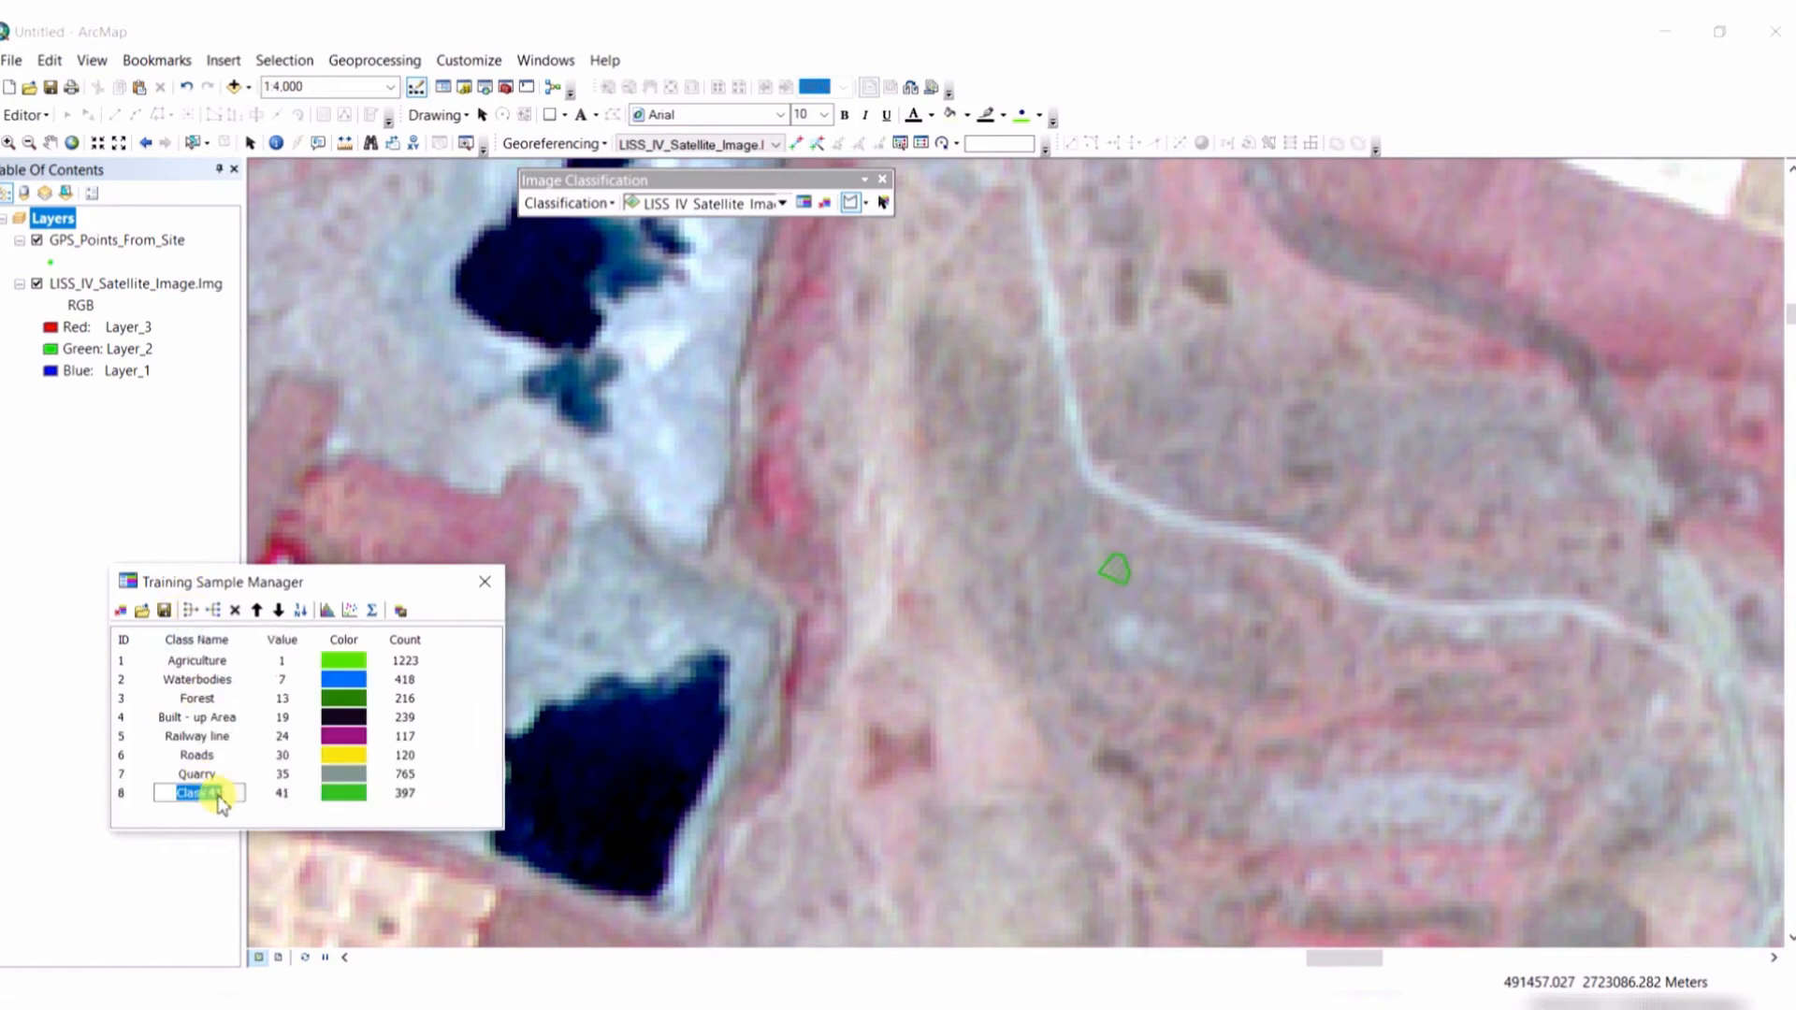
type("Scrub Land")
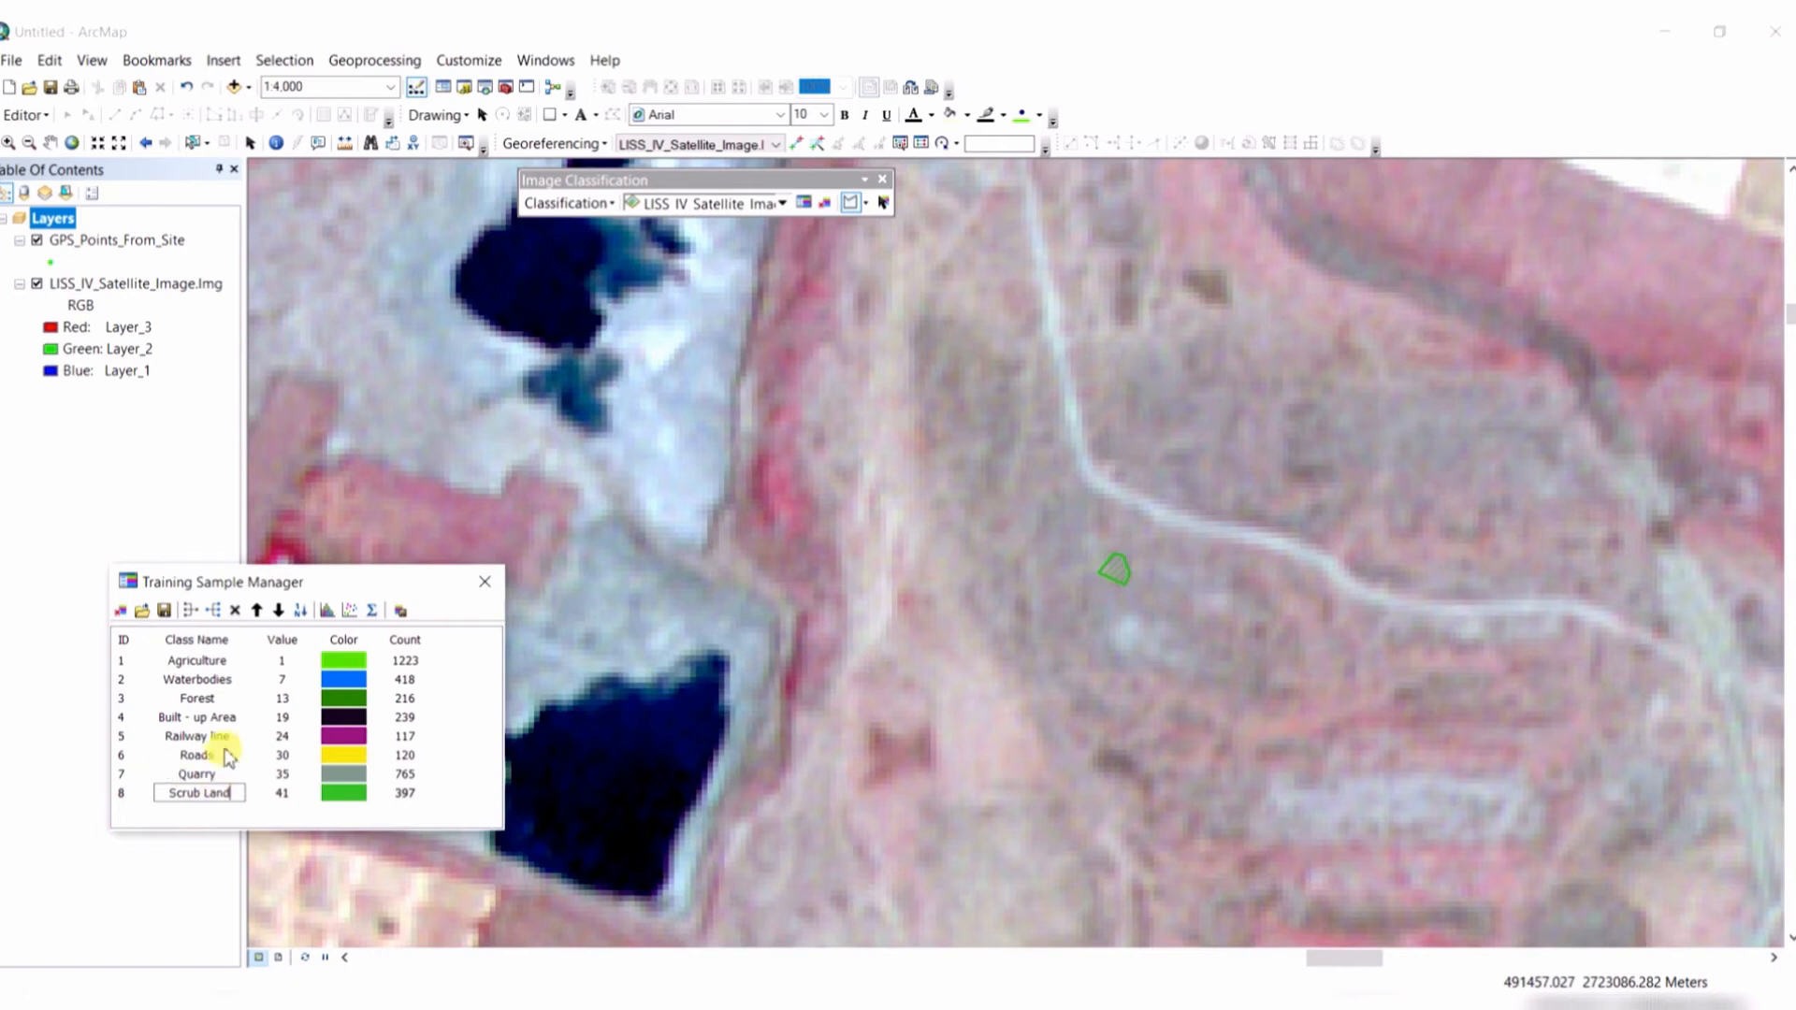
Set the Scrub Land class colour to brown and the Quarry class colour to orange.
left_click(344, 793)
left_click(344, 793)
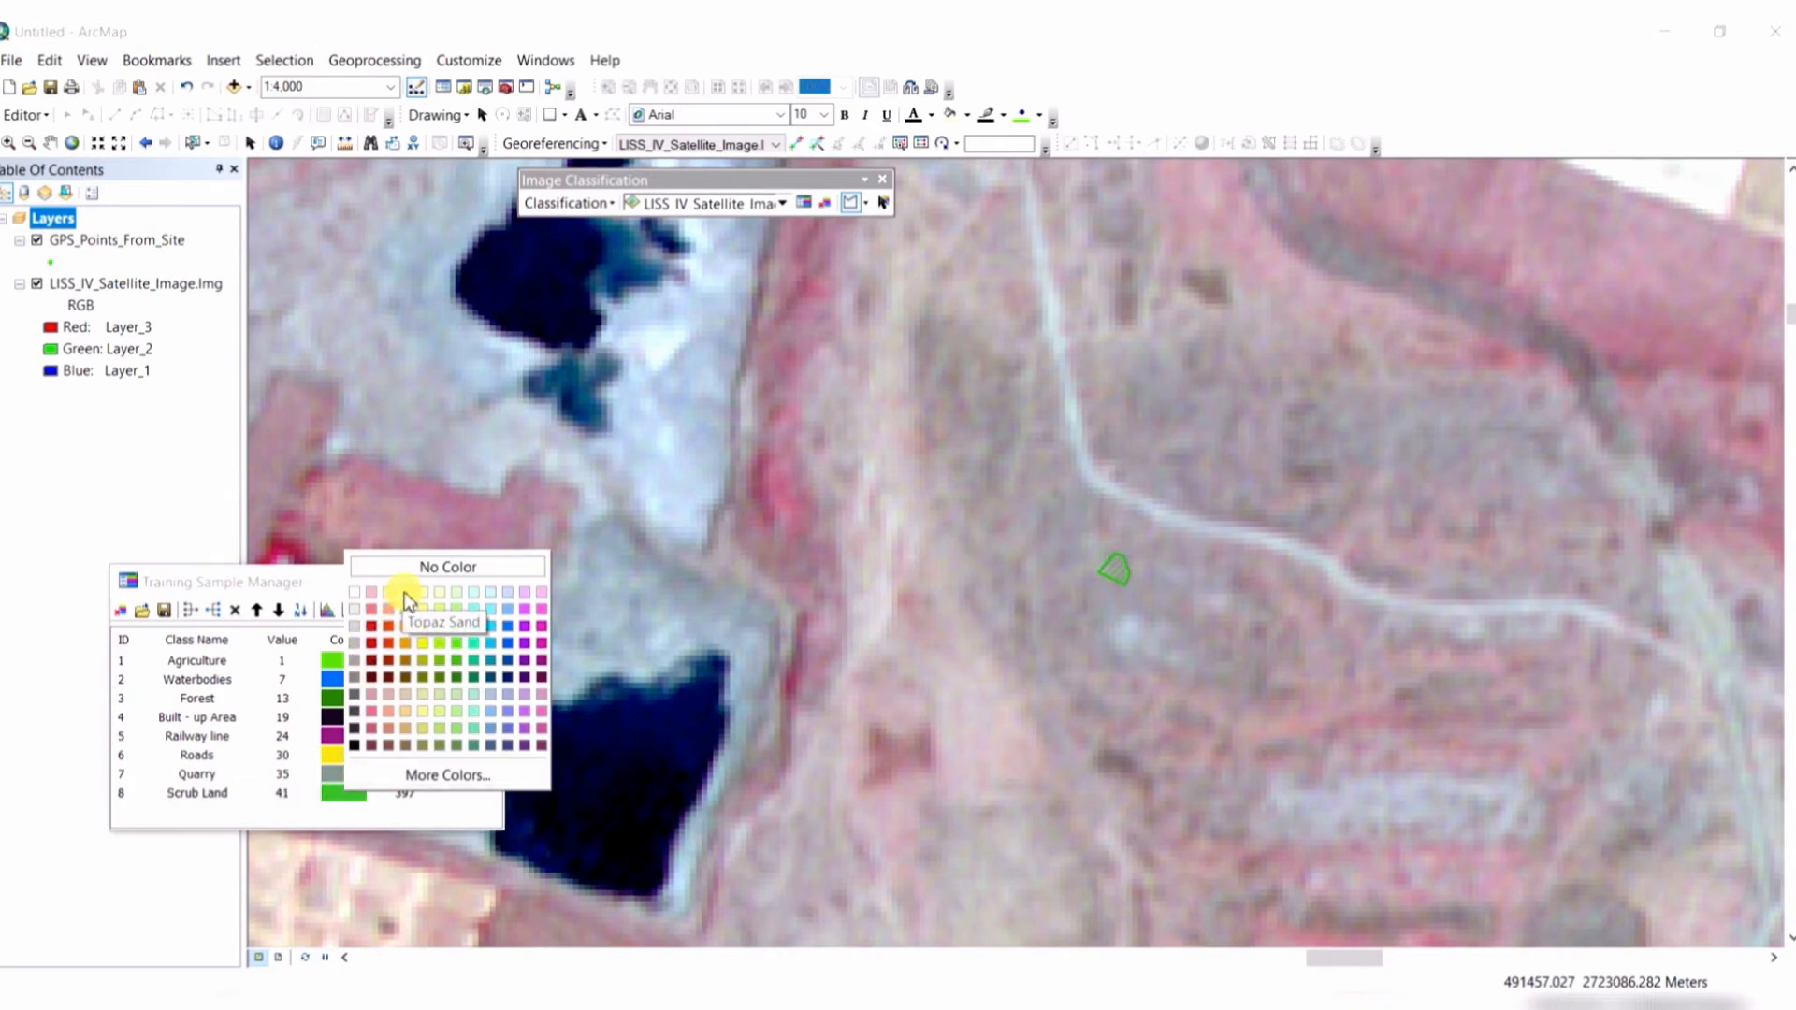
left_click(408, 666)
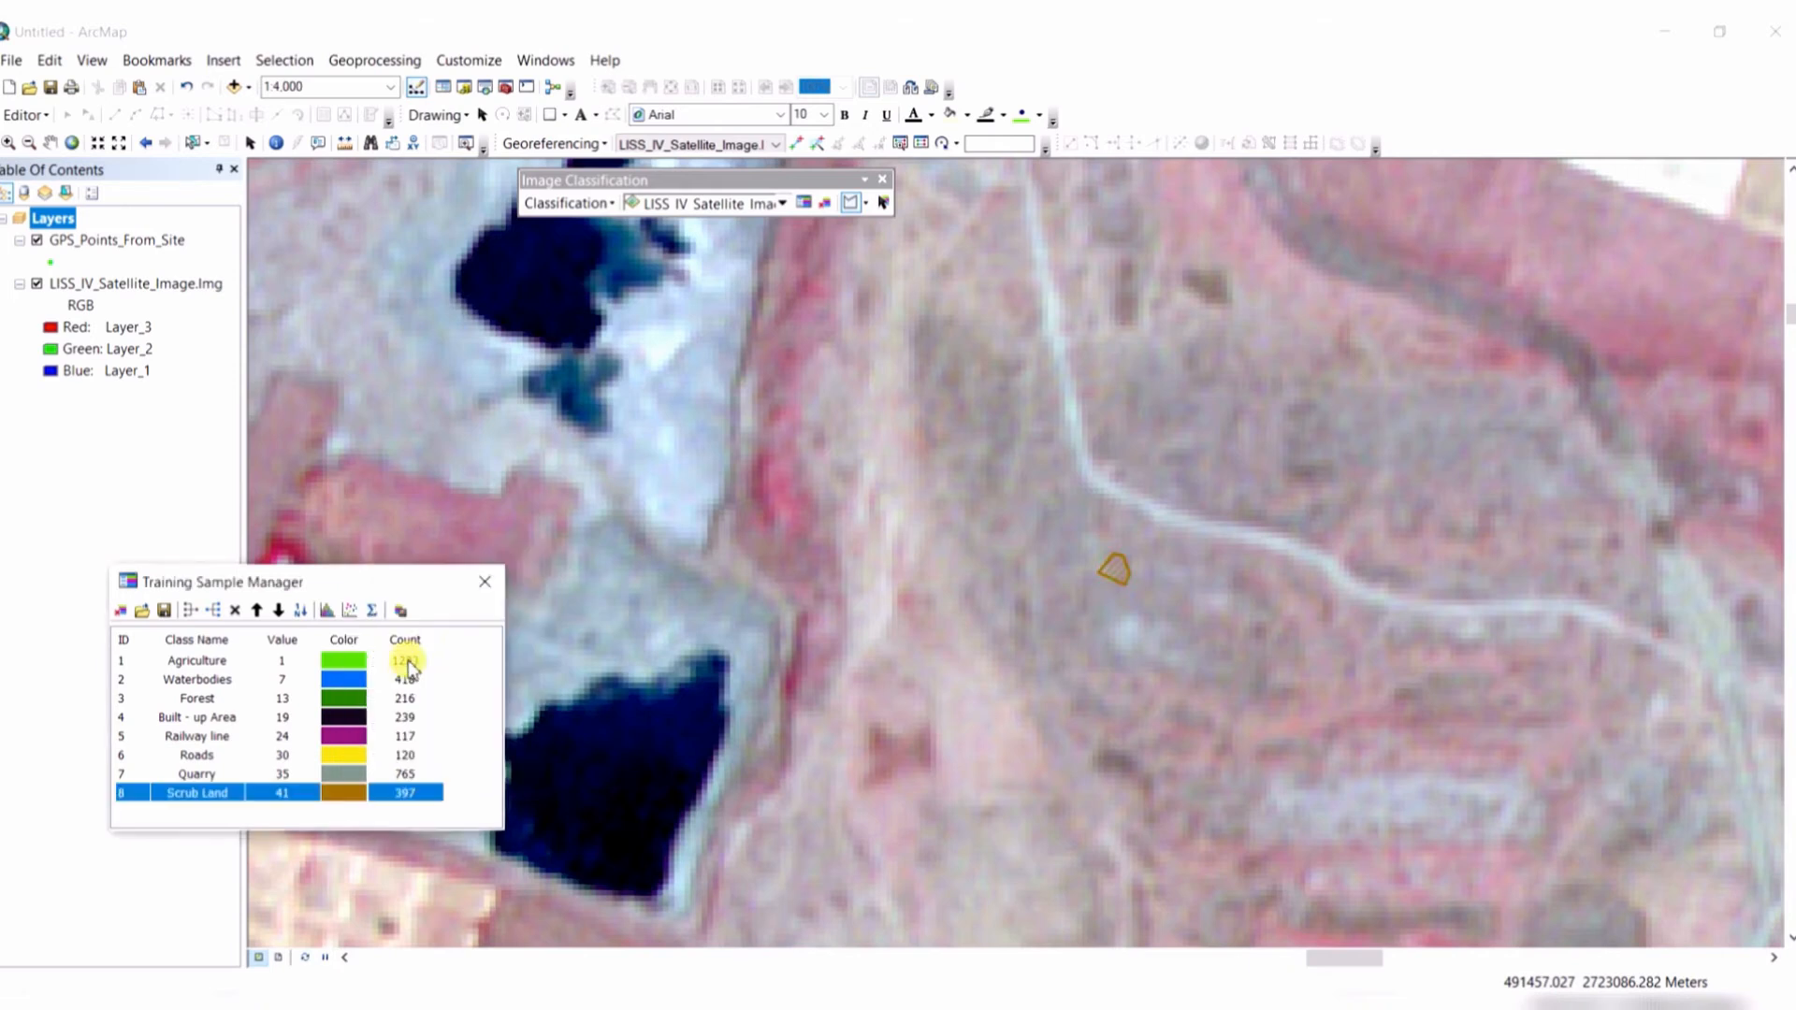
left_click(343, 778)
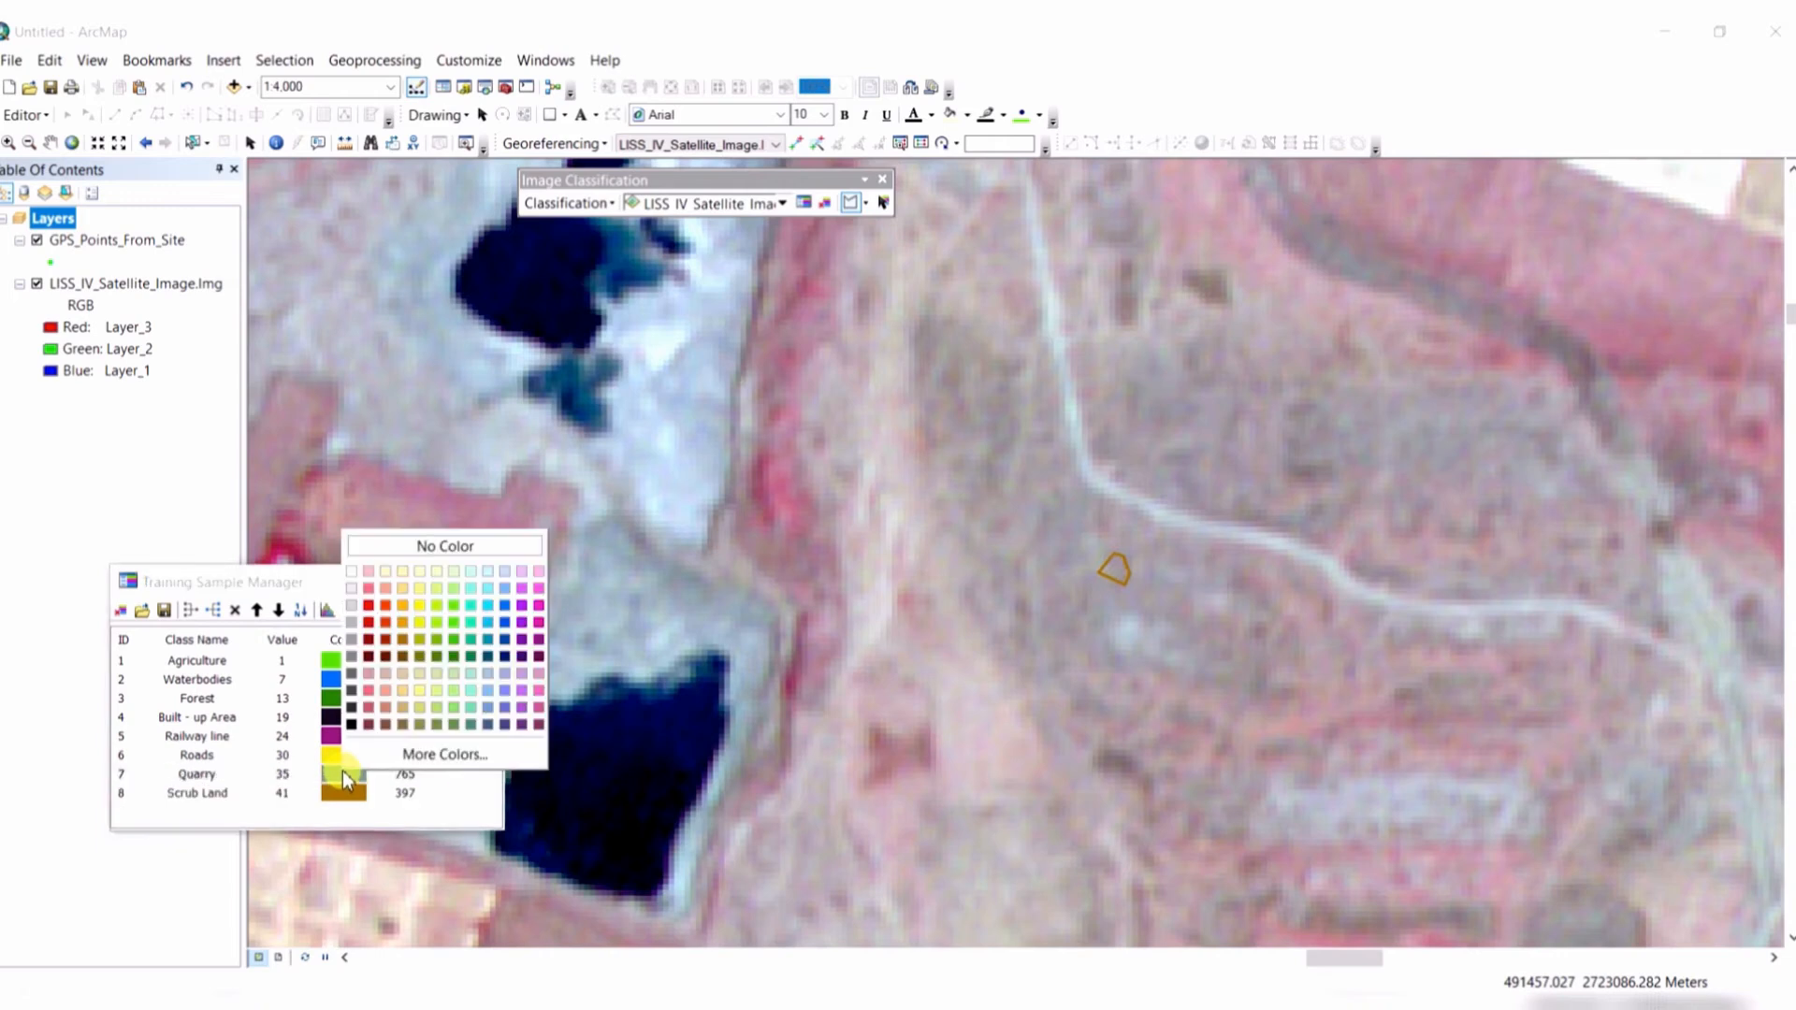
left_click(402, 619)
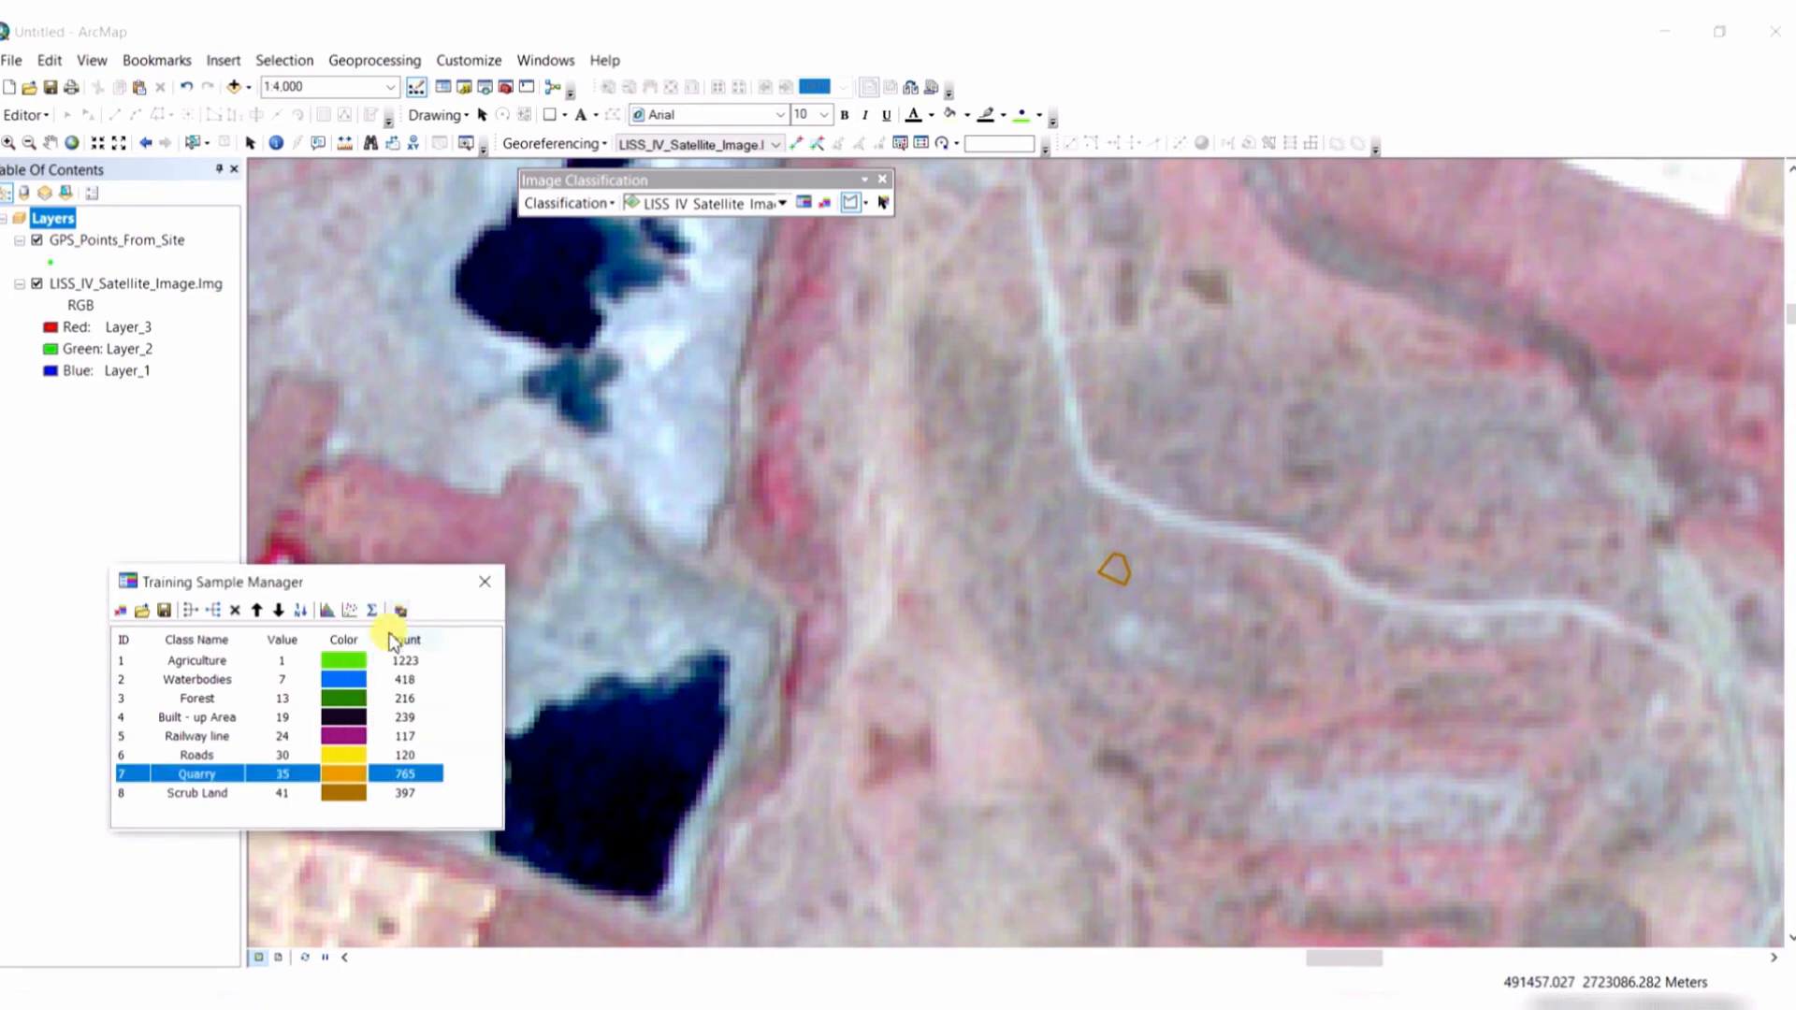
Set the Roads class colour to white and the Railway line class colour to black.
left_click(342, 754)
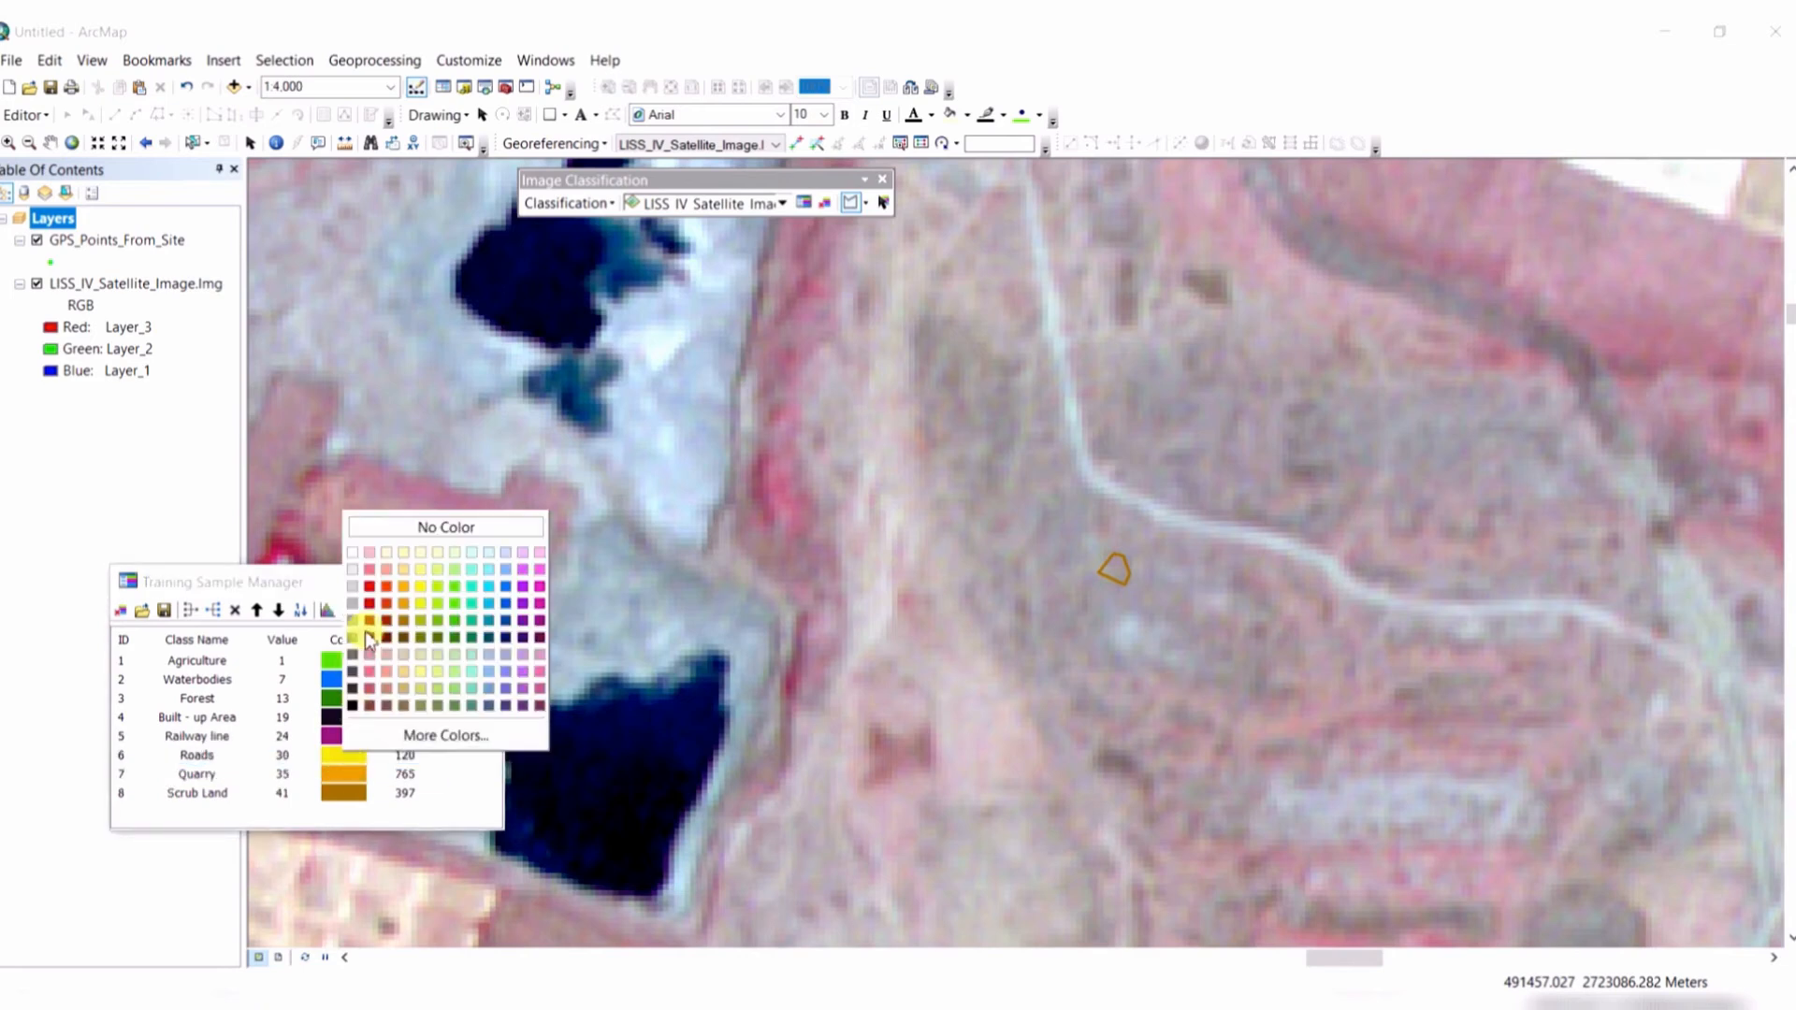
left_click(353, 553)
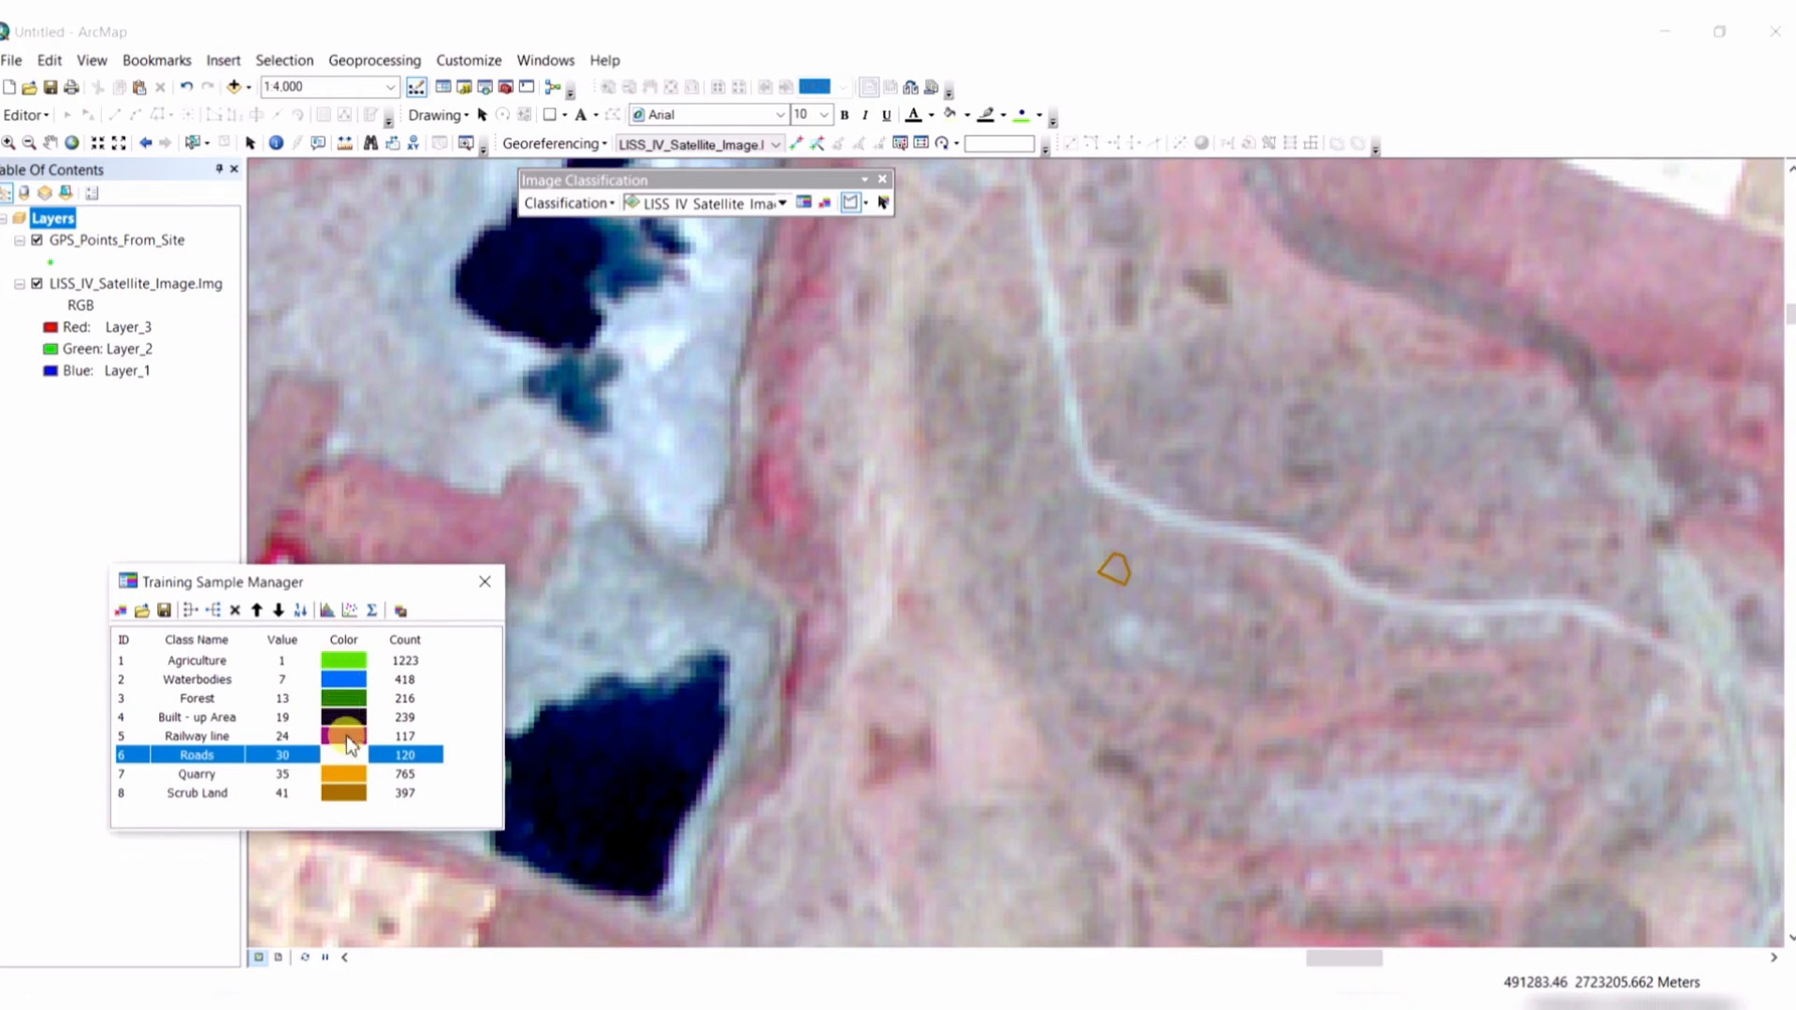
left_click(346, 735)
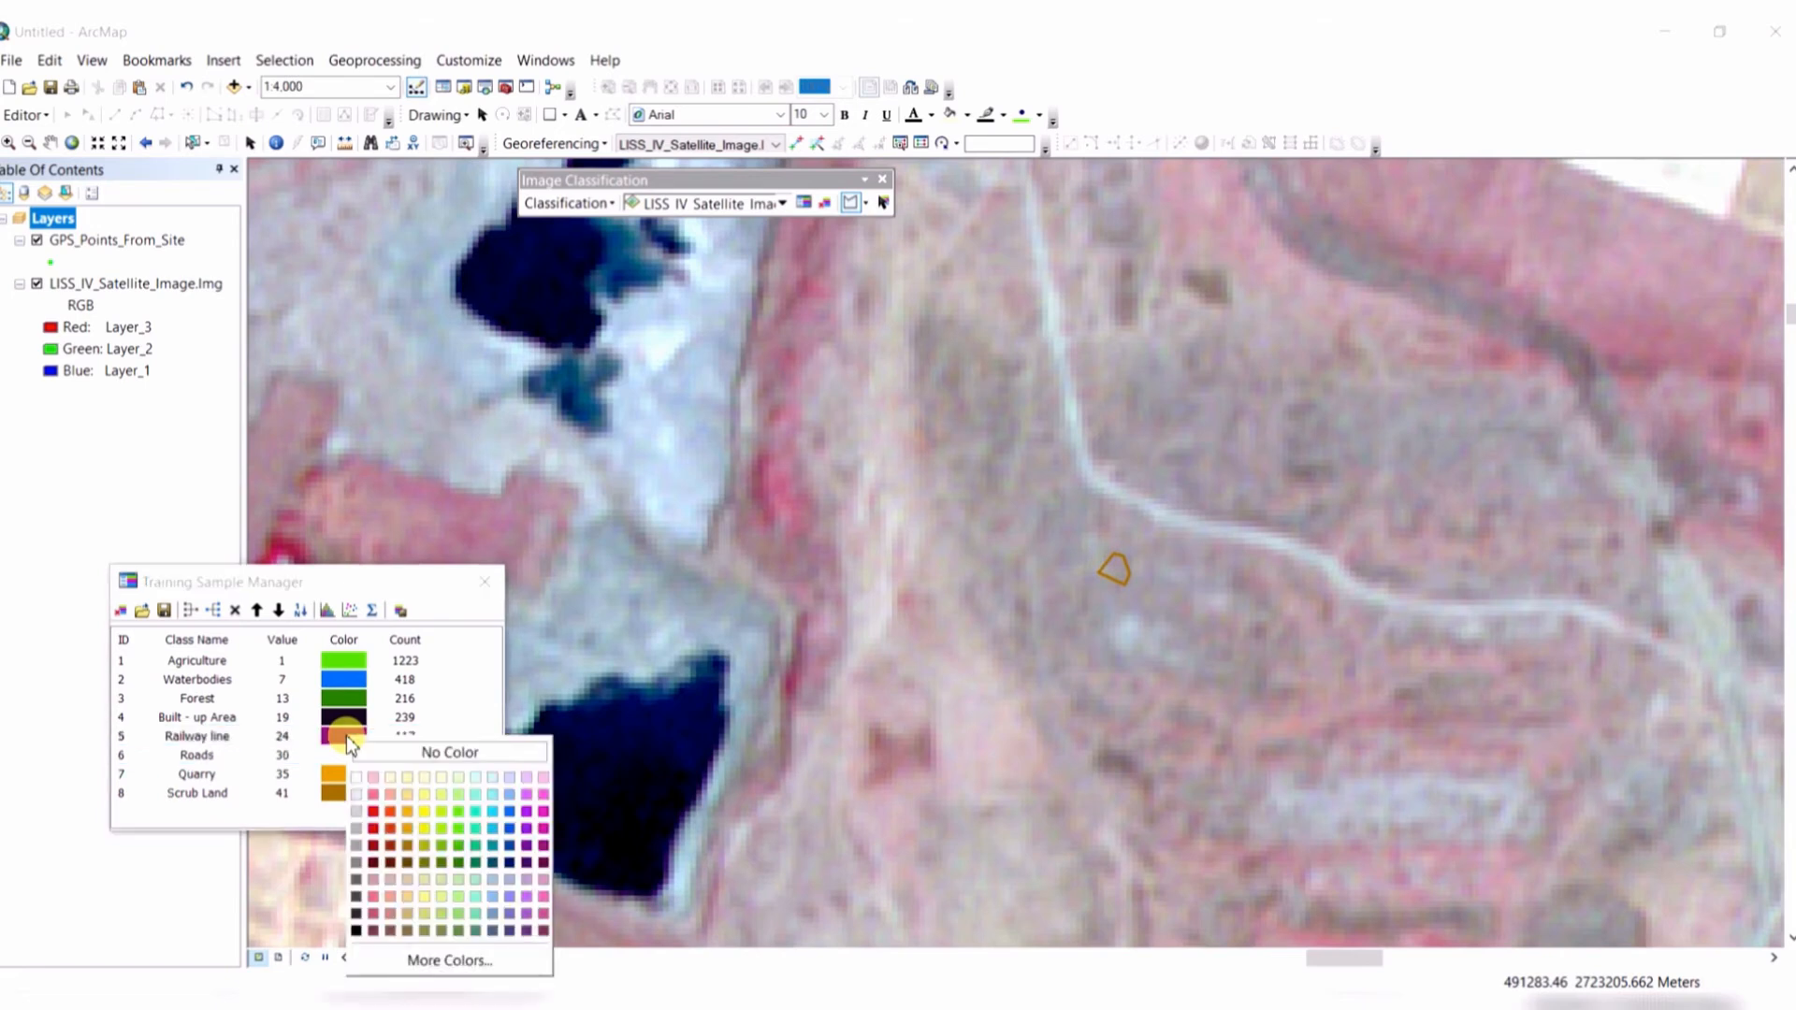
left_click(354, 930)
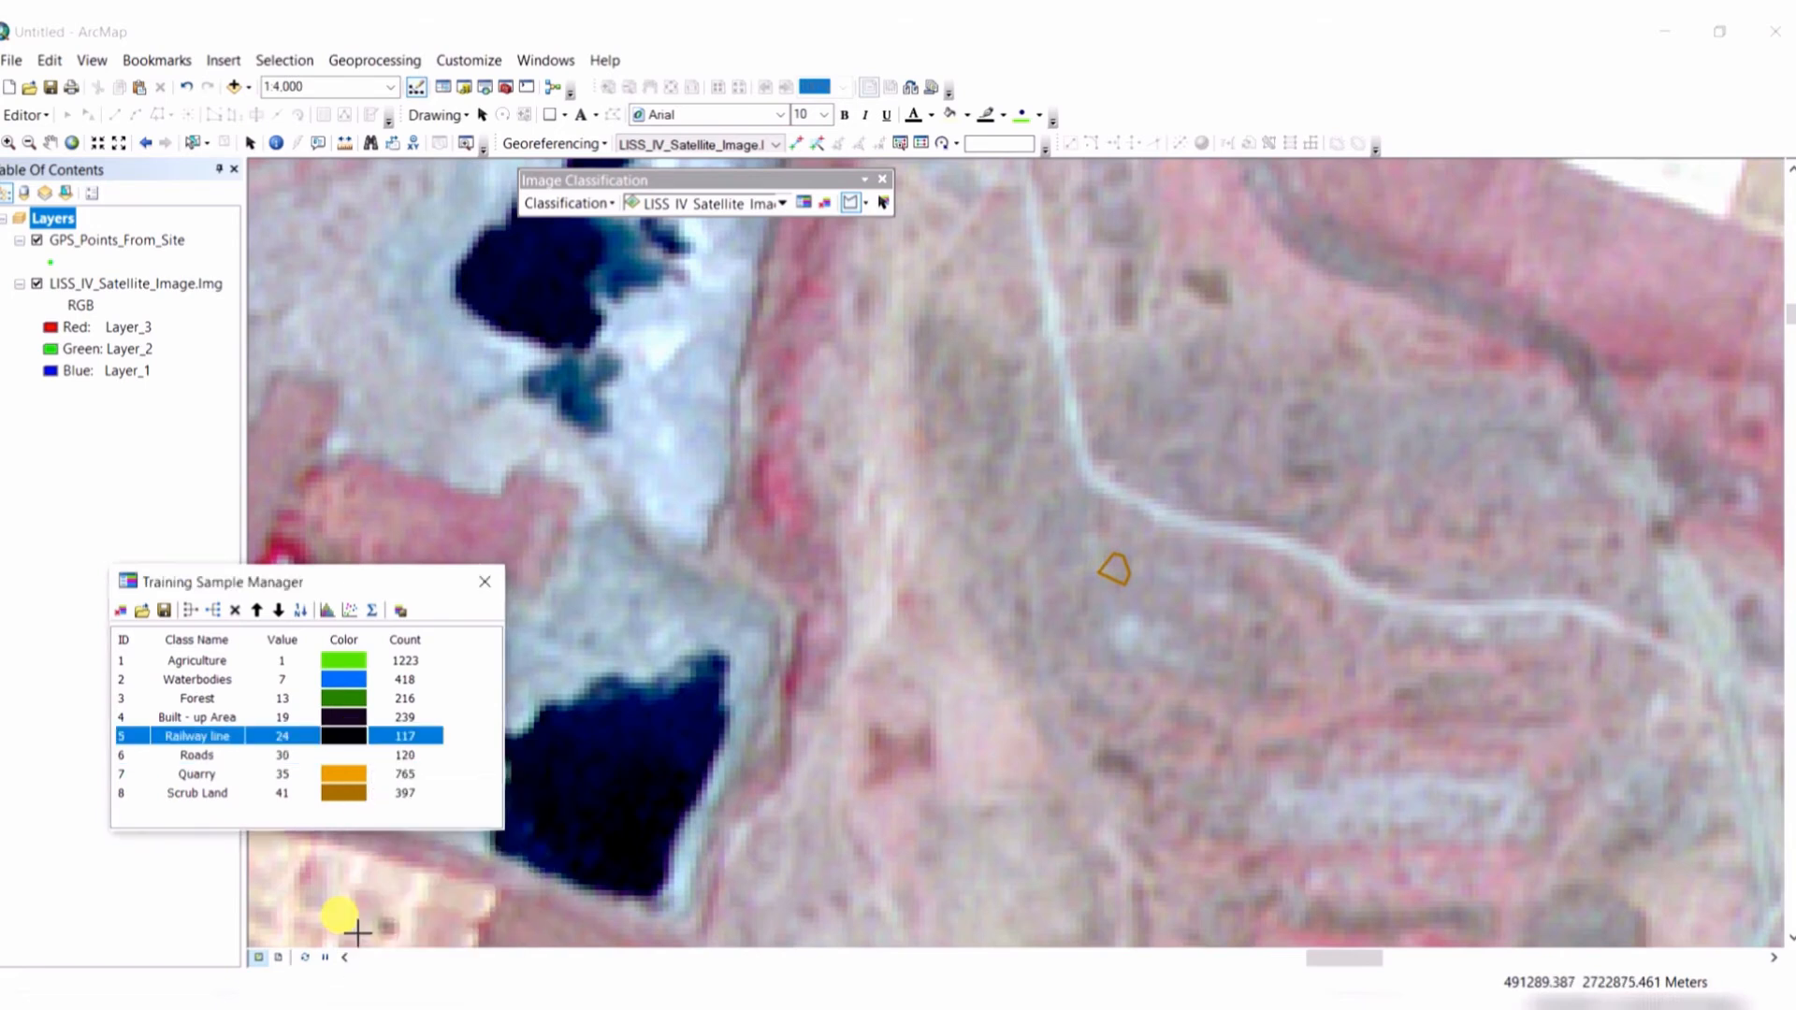
Set the Built - up Area class colour to bright red.
left_click(346, 715)
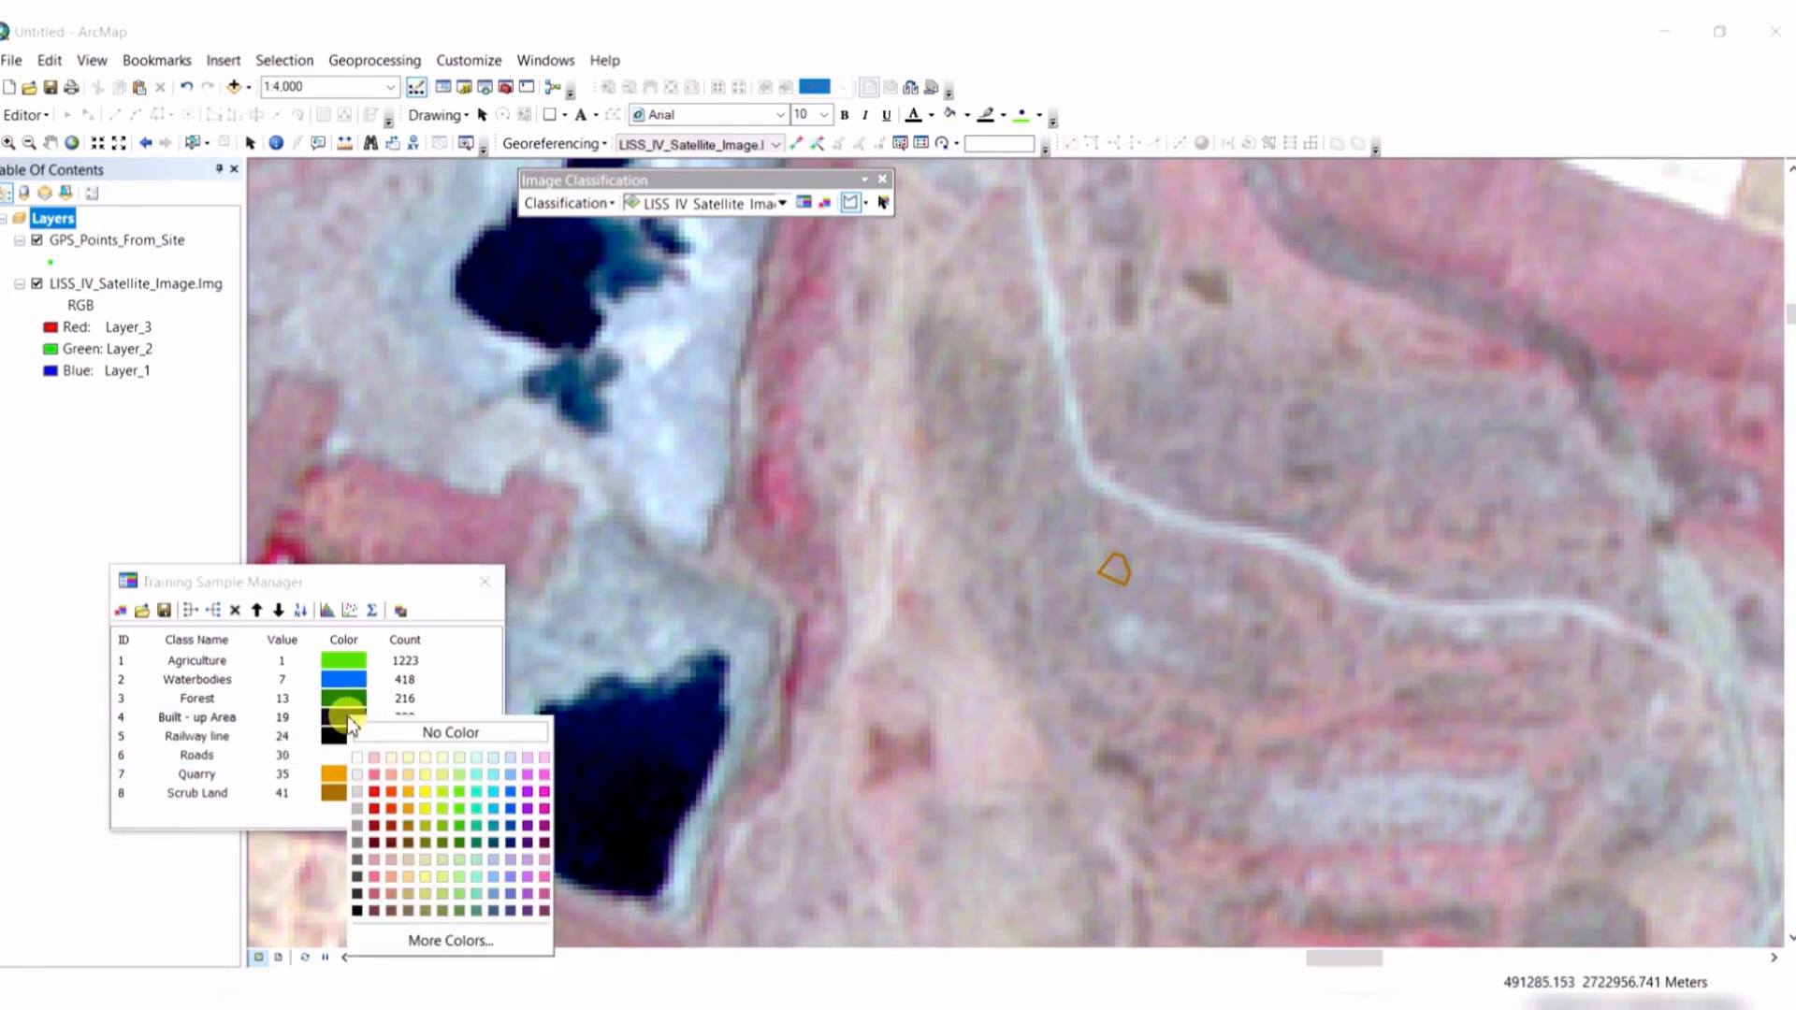
left_click(375, 793)
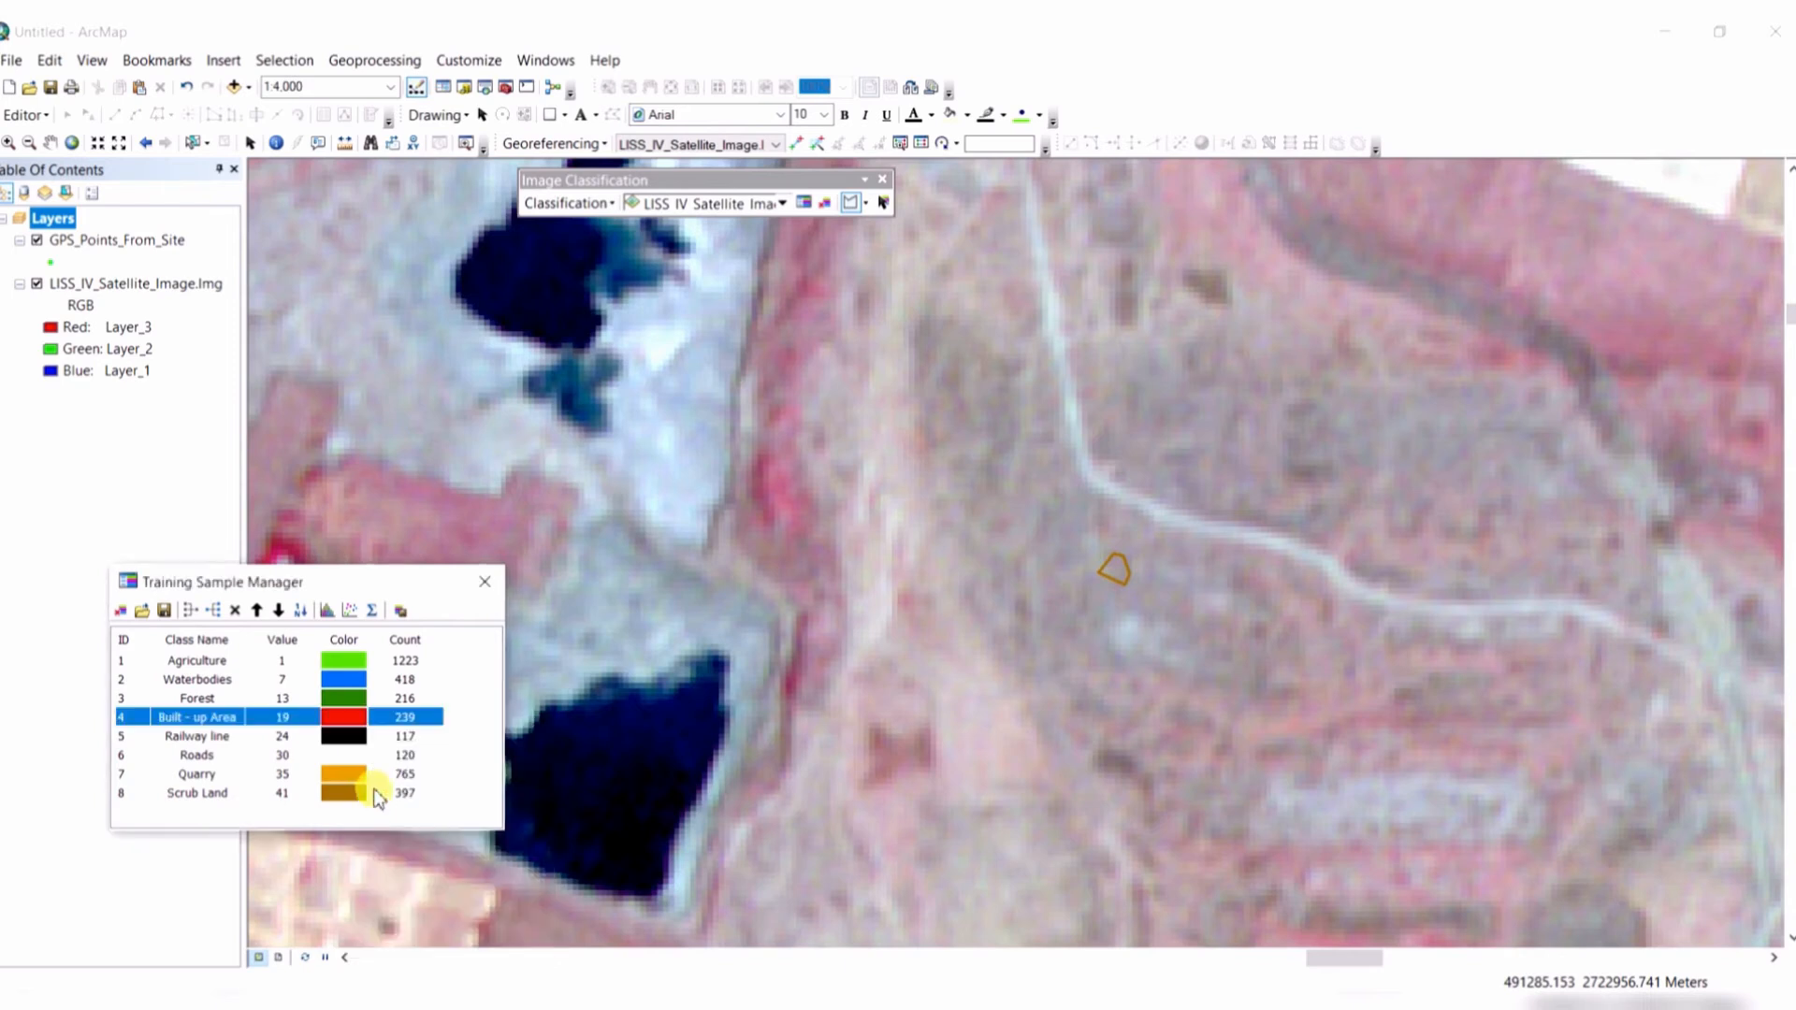
left_click(348, 692)
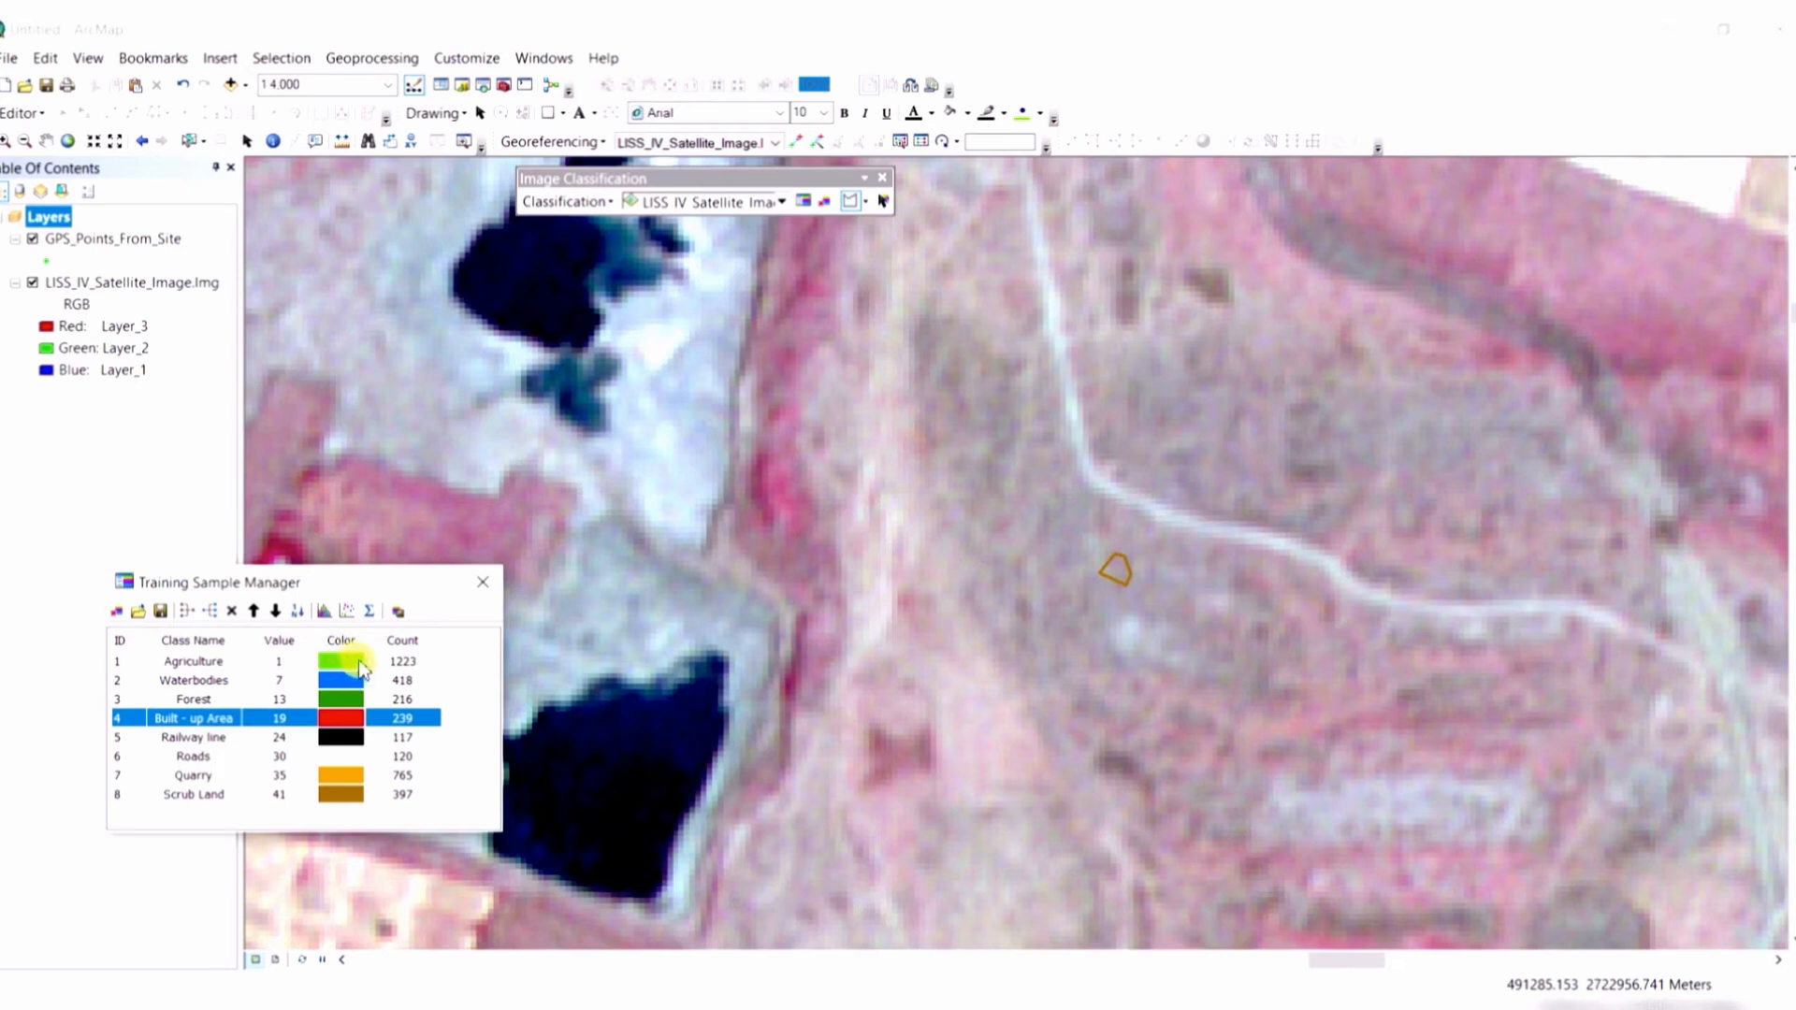
Create a signature file from the training samples and save it as Singnature_File in New folder.
left_click_drag(412, 588, 517, 528)
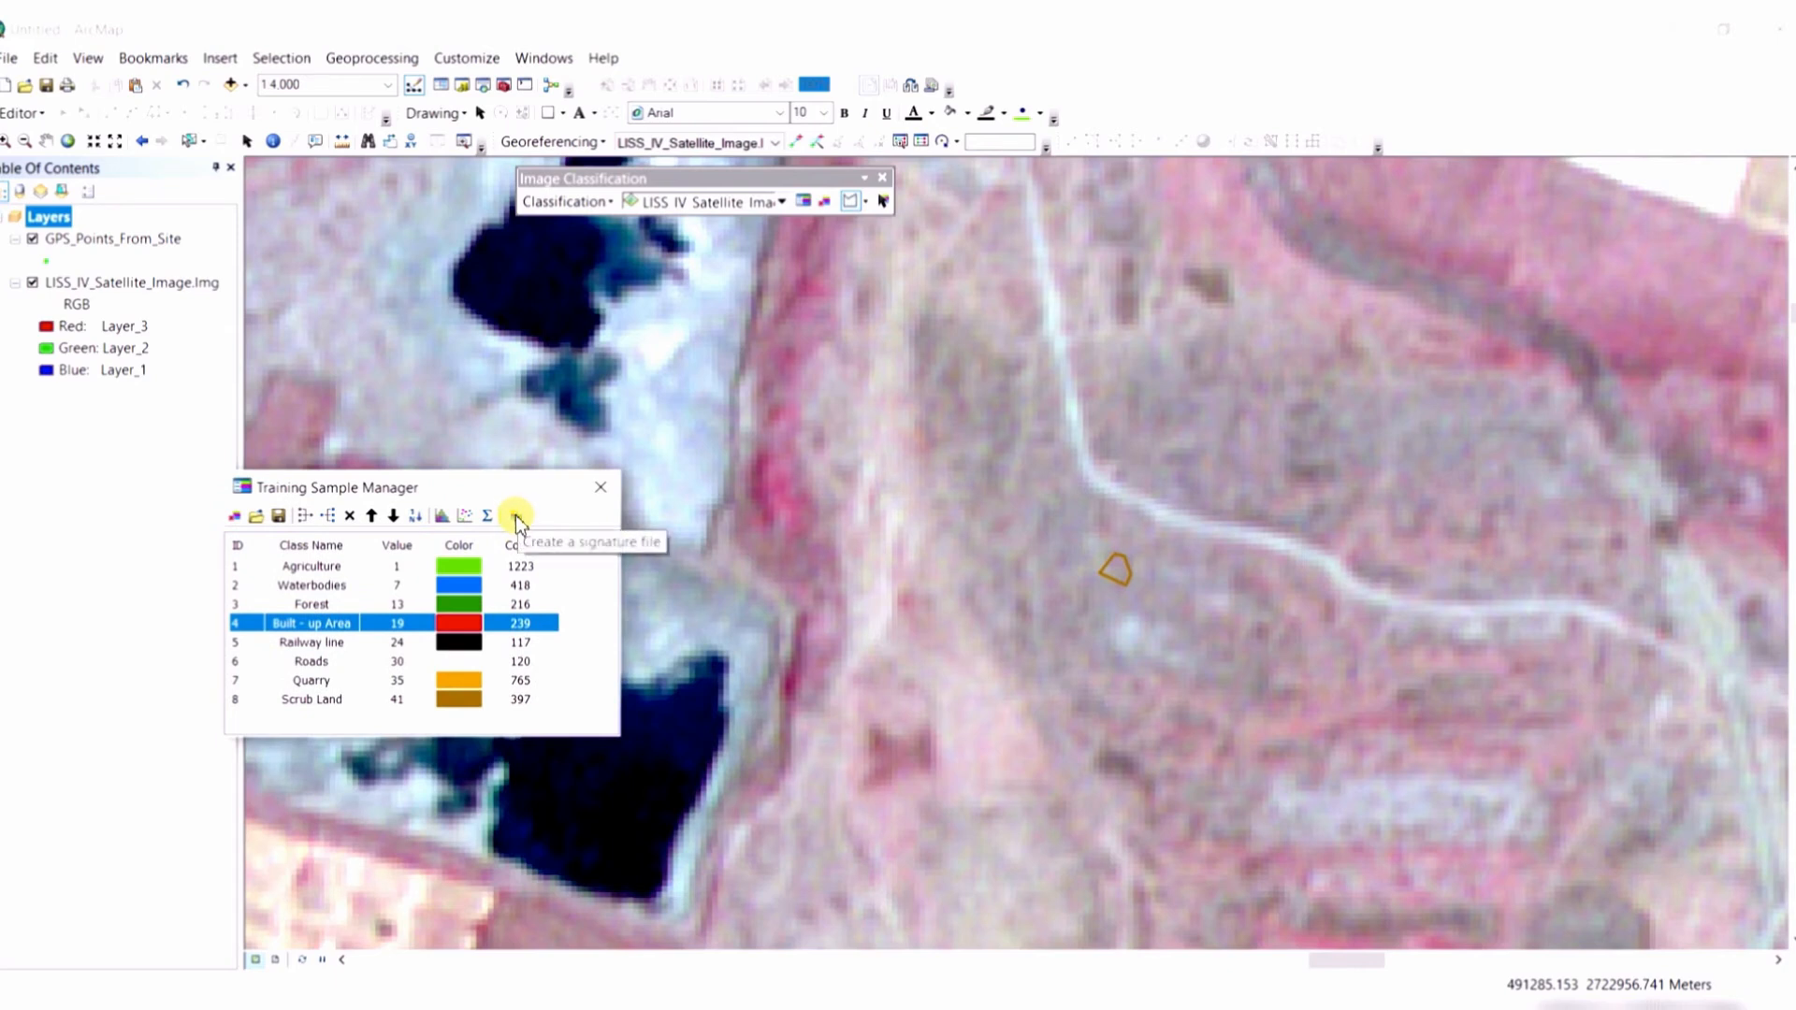
left_click(517, 526)
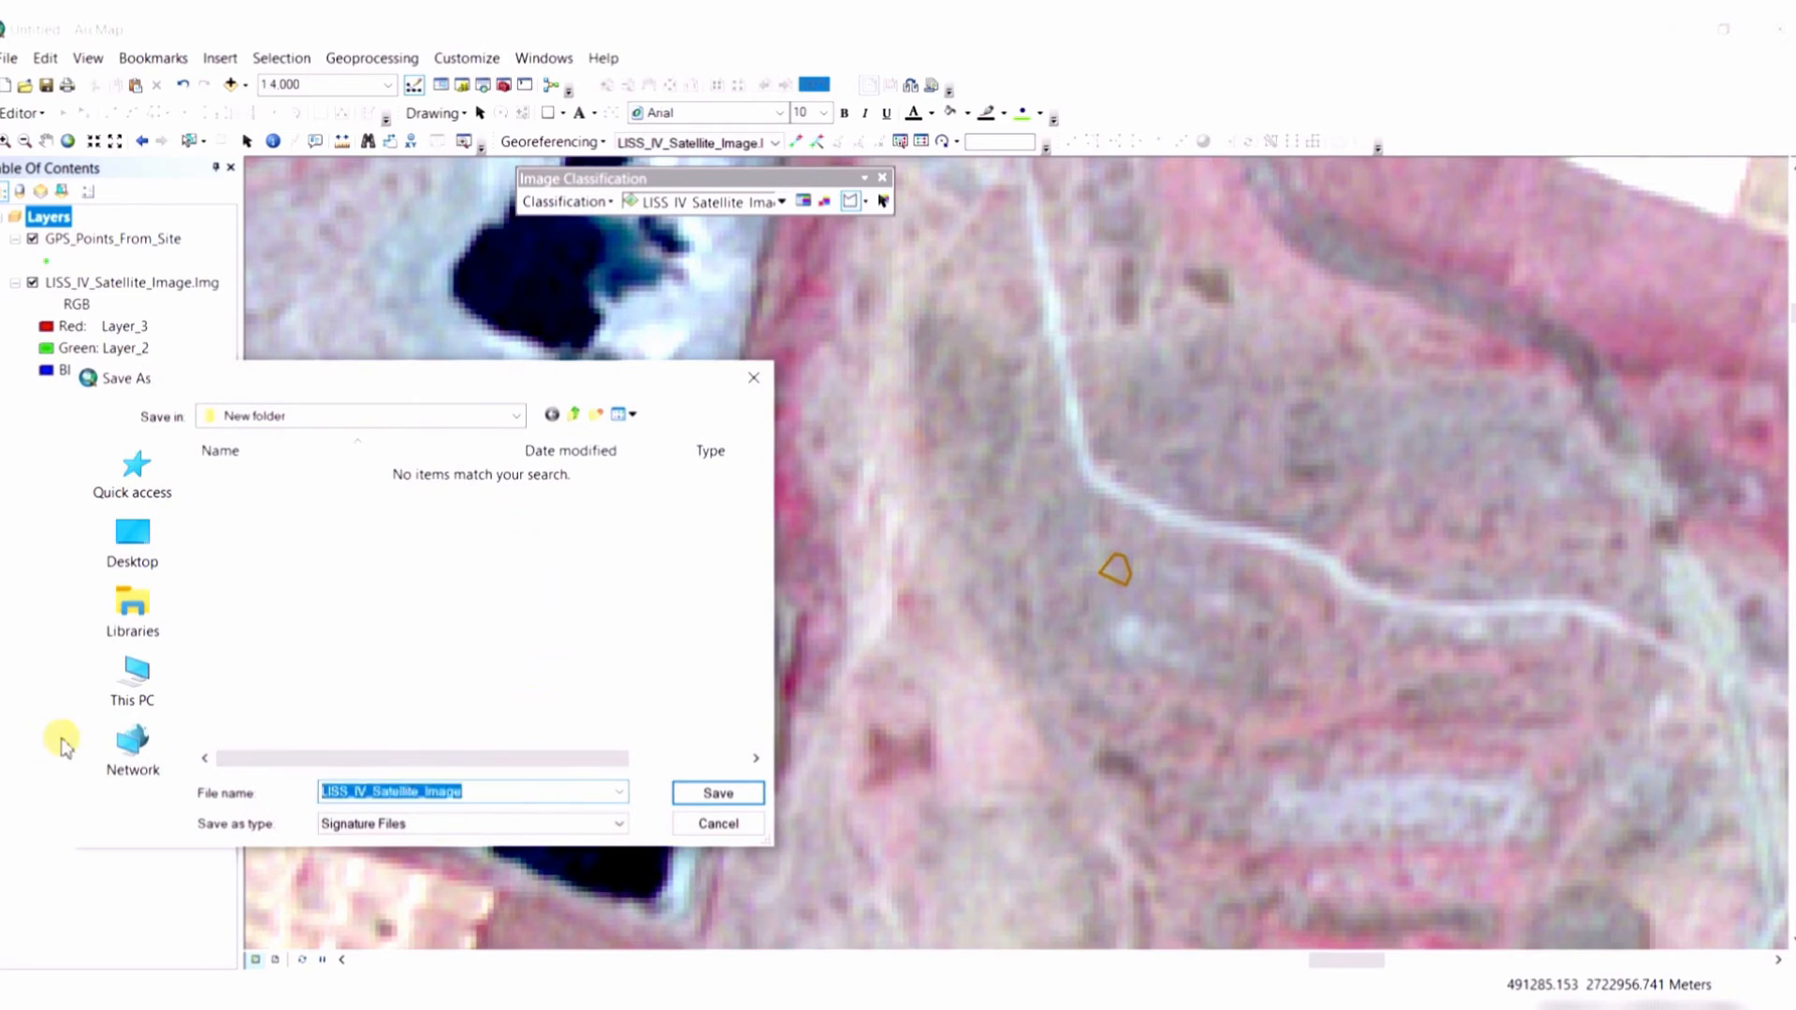
type("Singnature_File")
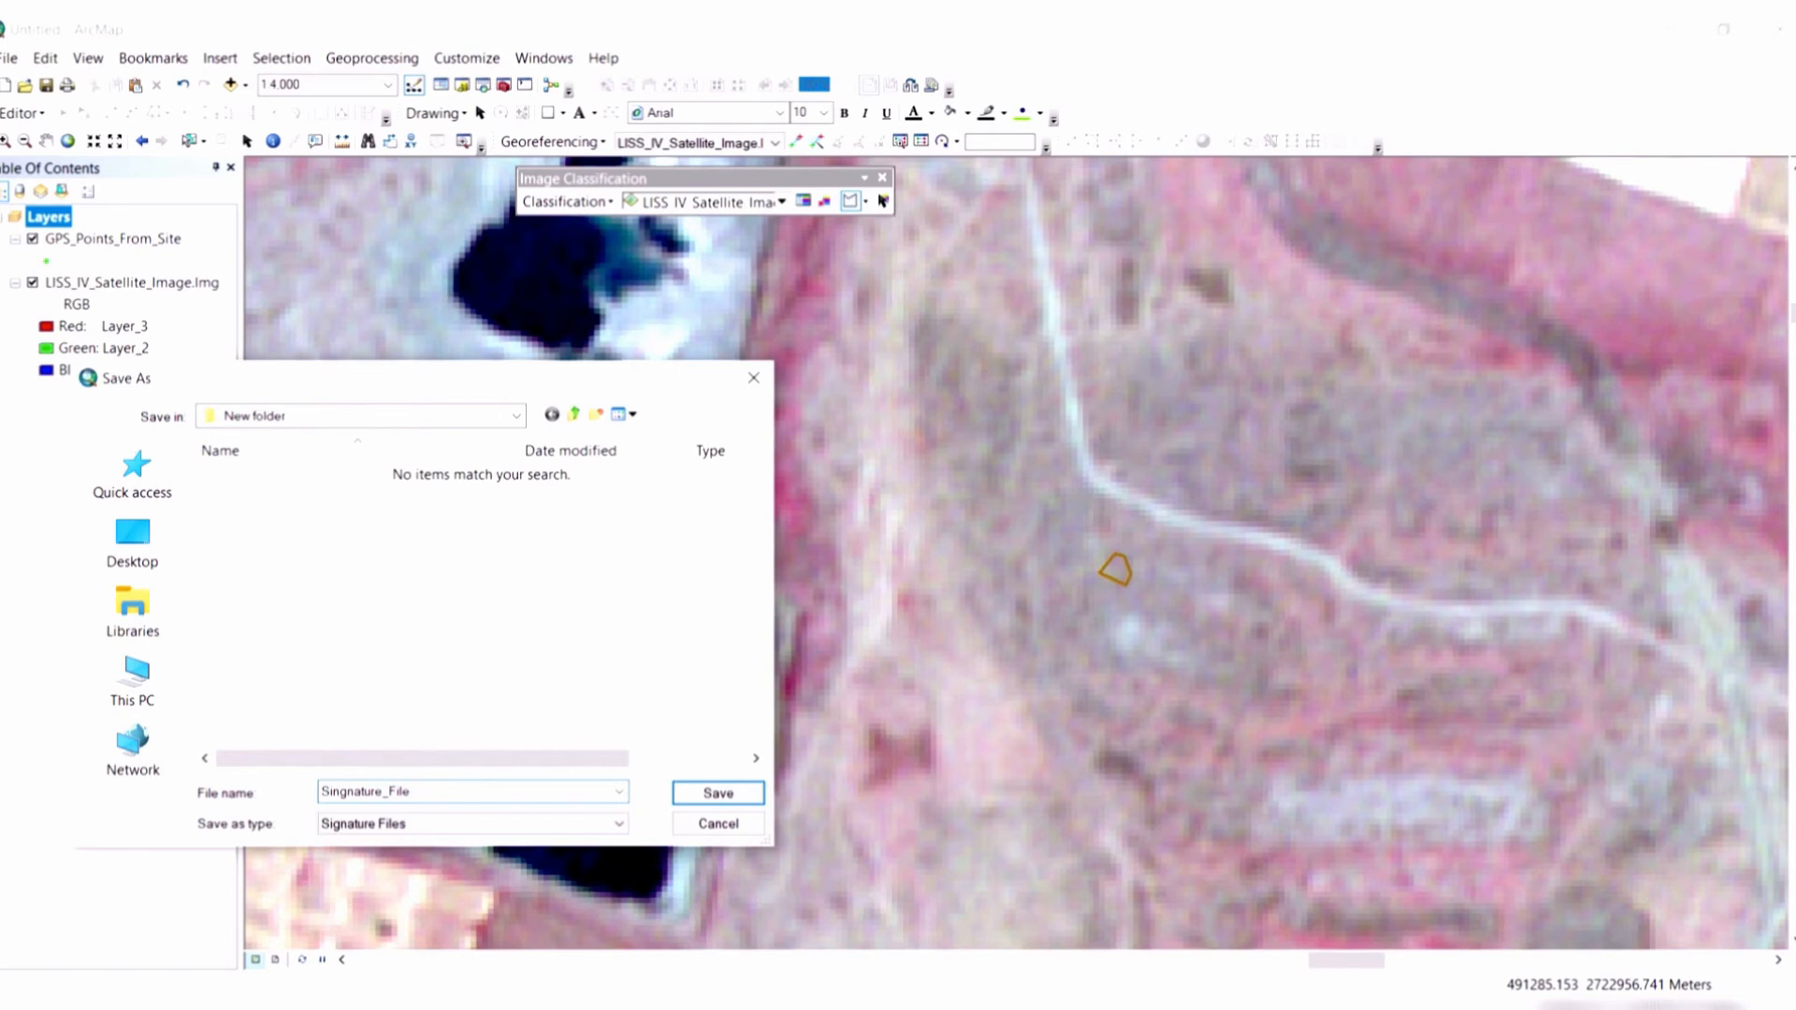
left_click(714, 793)
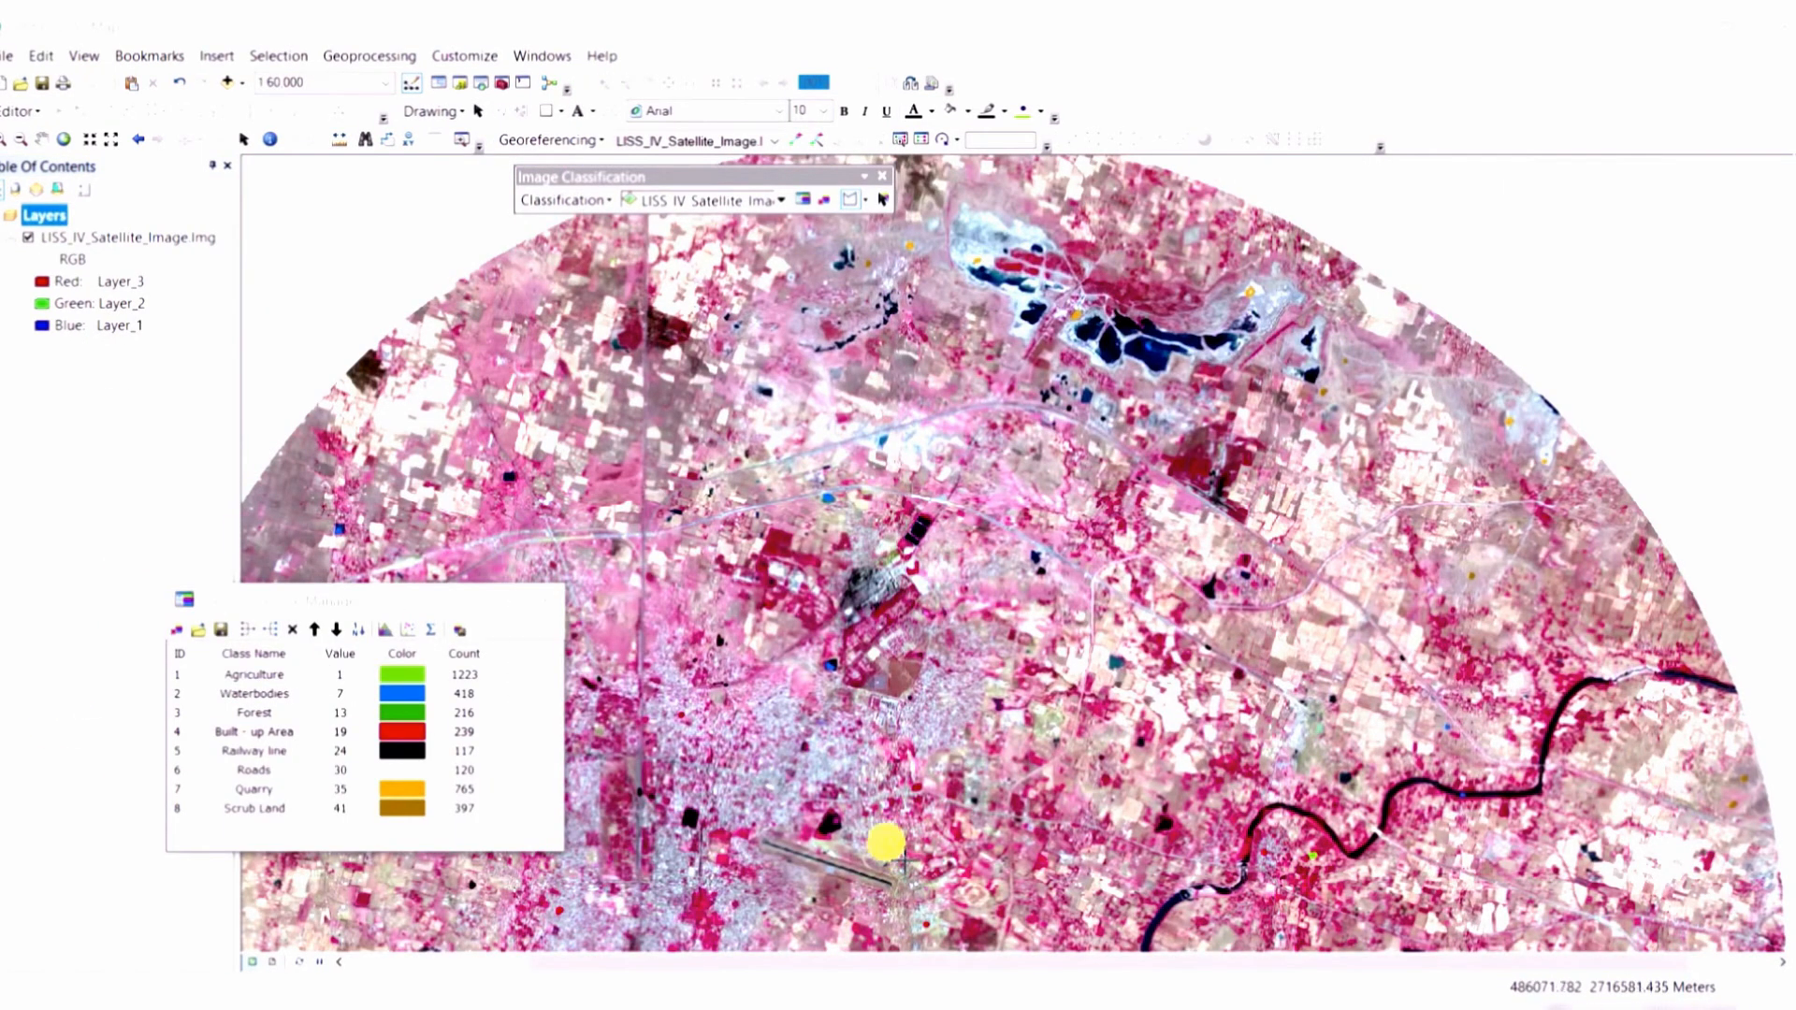
Run Interactive Supervised Classification on the LISS_IV satellite image using the collected training samples.
left_click(592, 202)
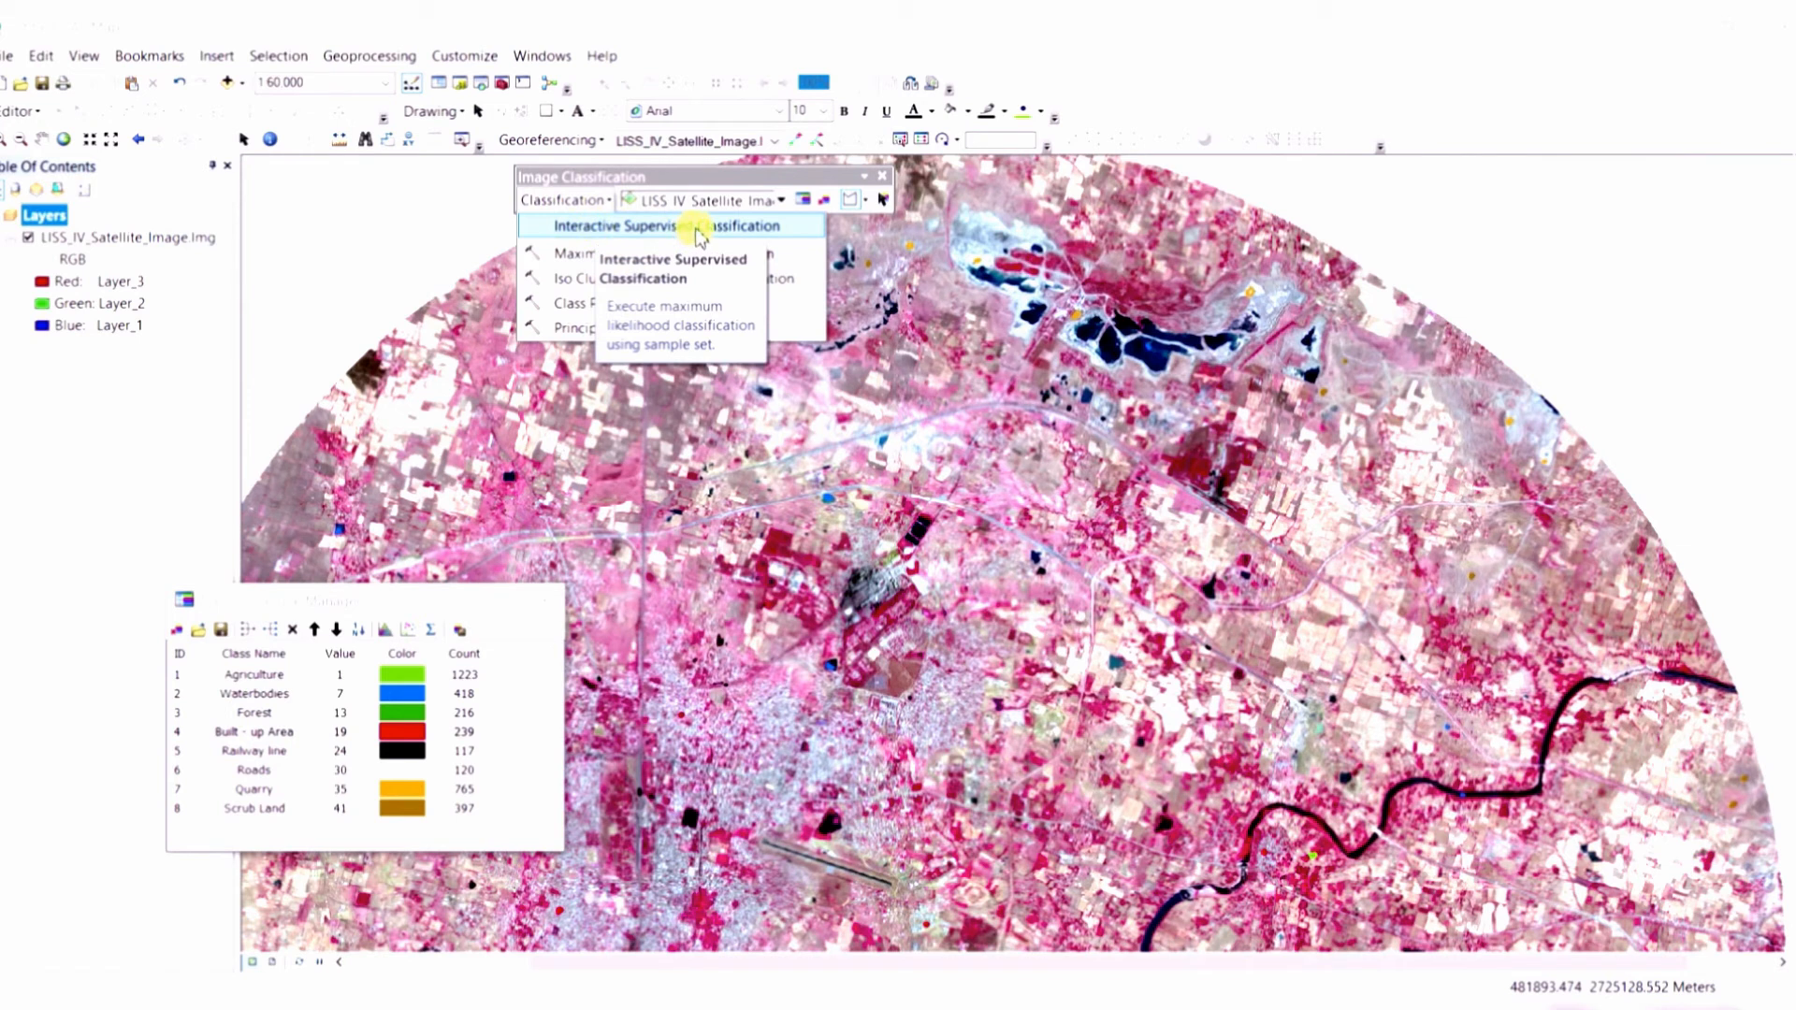
left_click(648, 231)
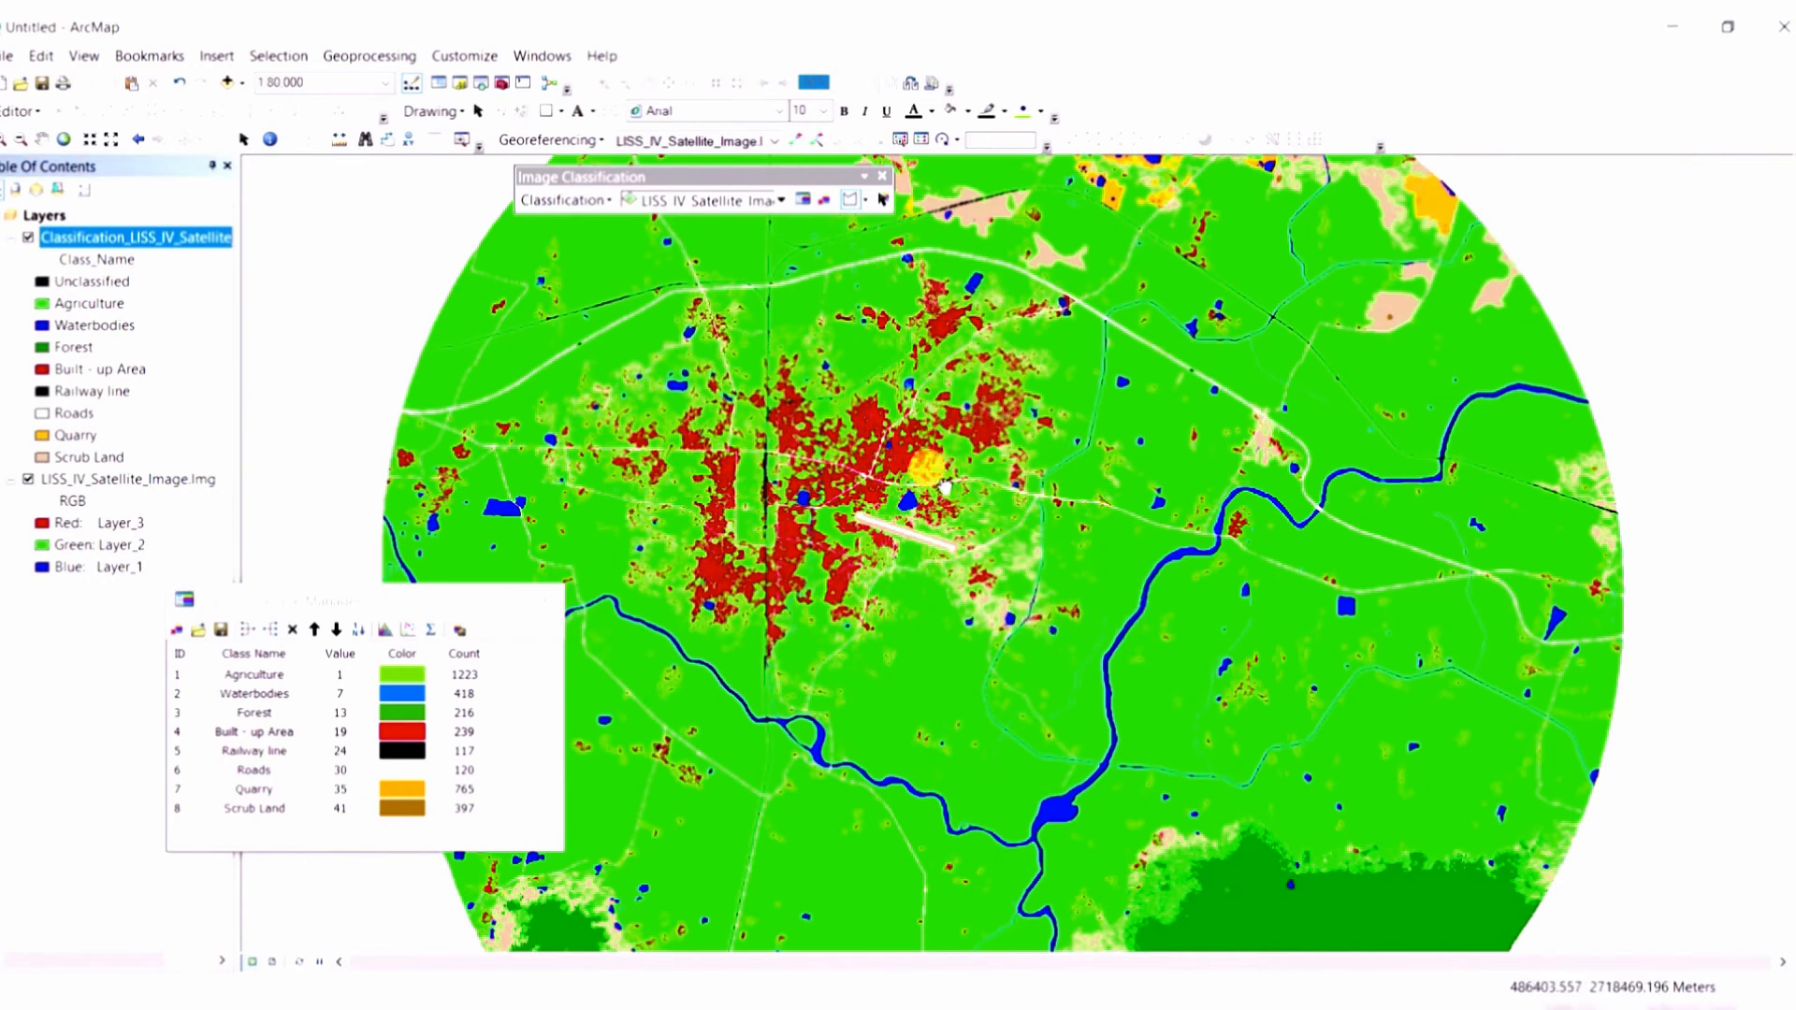
Examine the classified image from the northern quarries through the eastern river and southern forest to the central built-up area and the full extent.
scroll(944, 487, "down", 3)
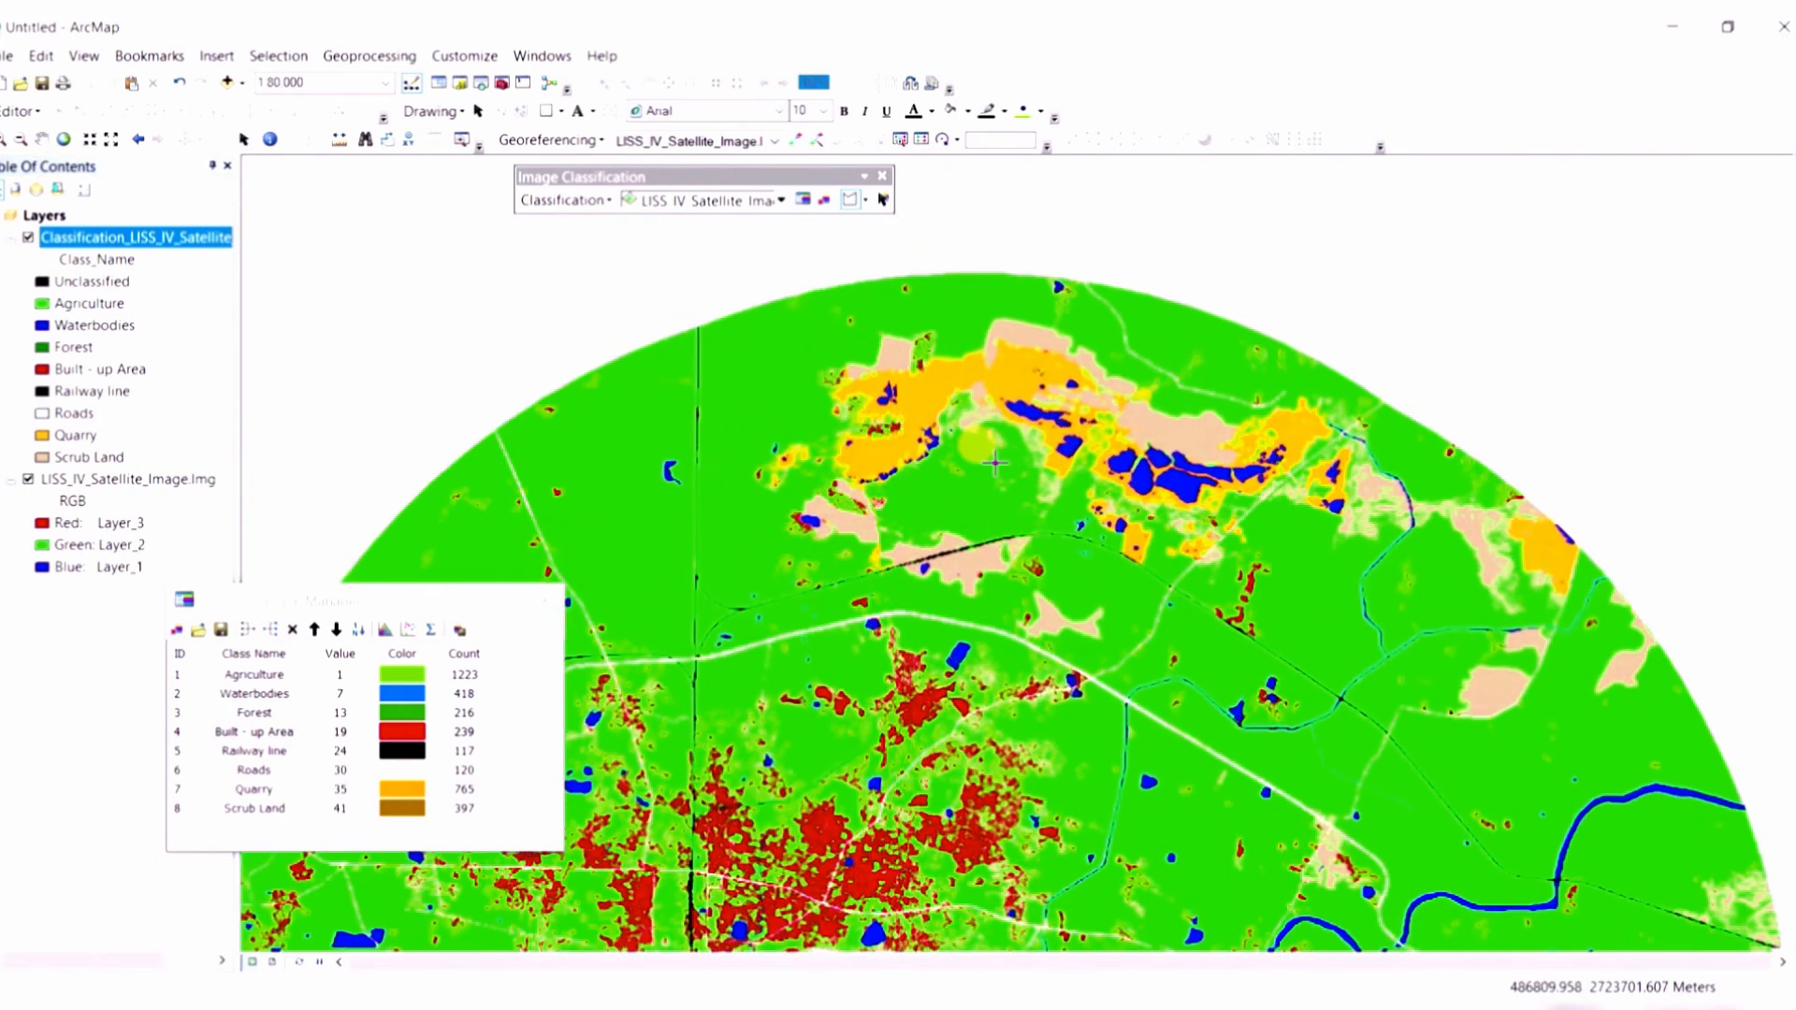
scroll(1010, 524, "down", 3)
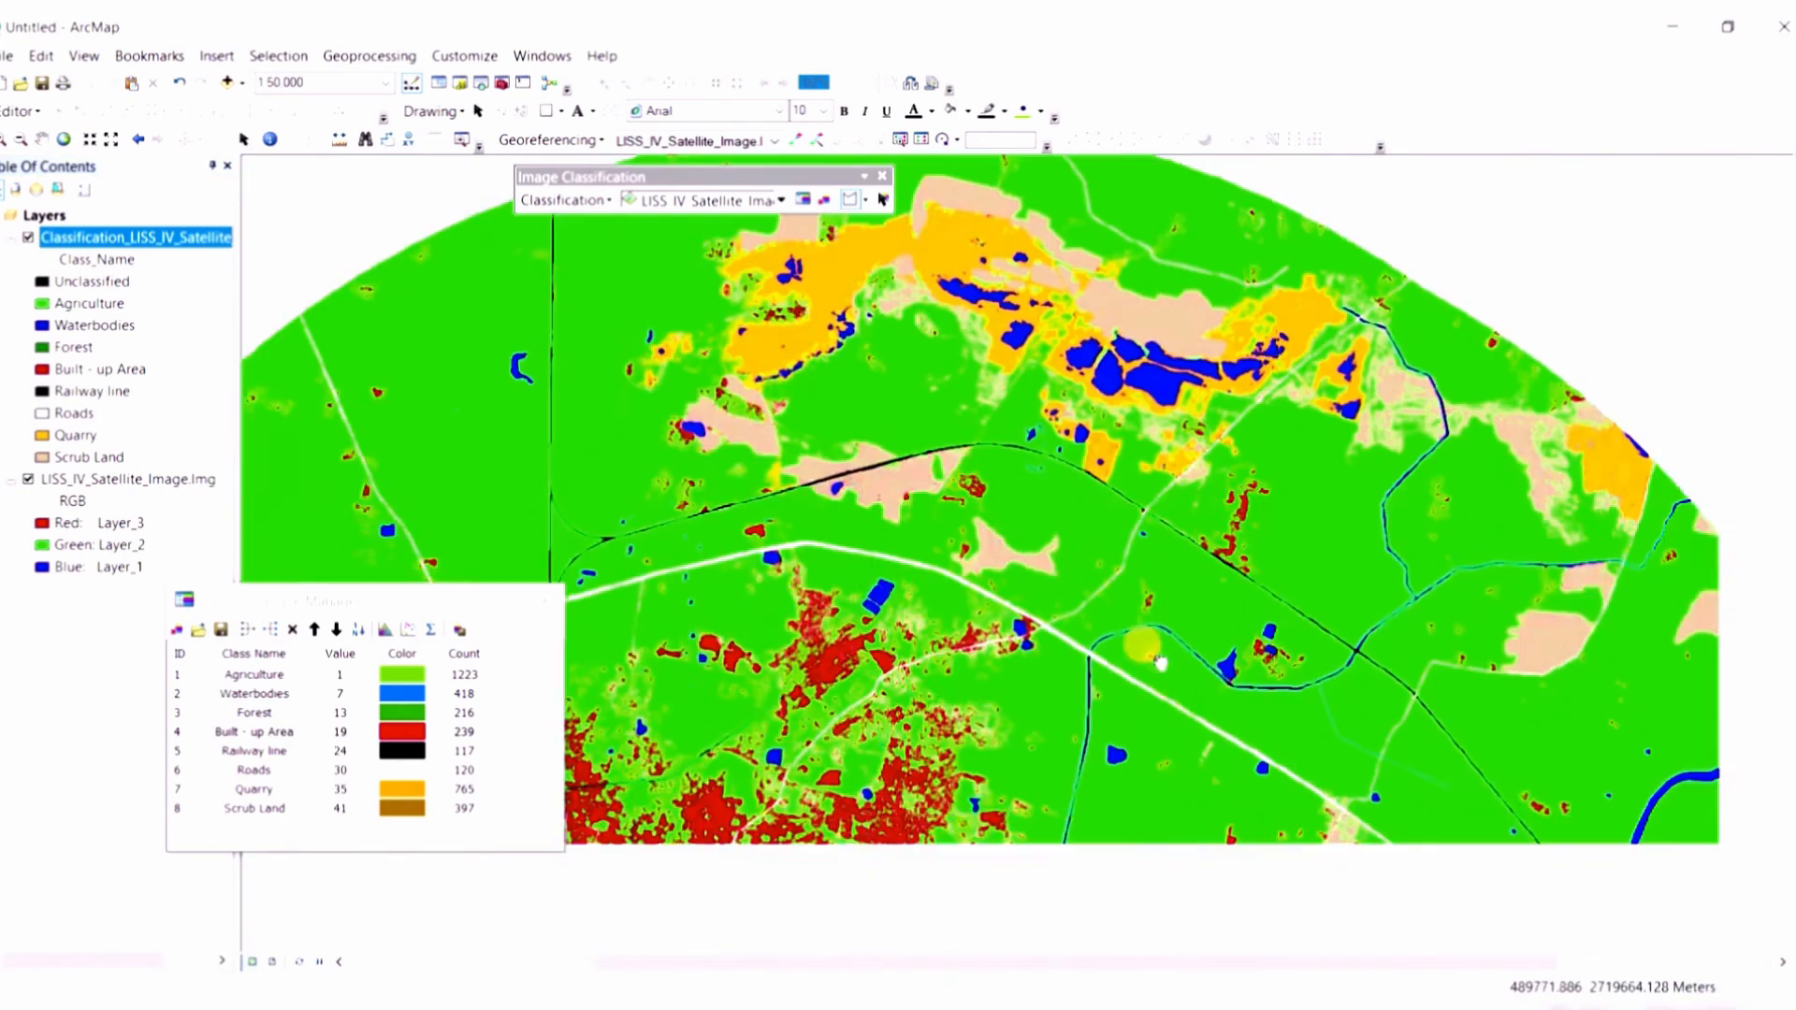
left_click_drag(1160, 662, 1029, 469)
left_click_drag(1160, 784, 1118, 474)
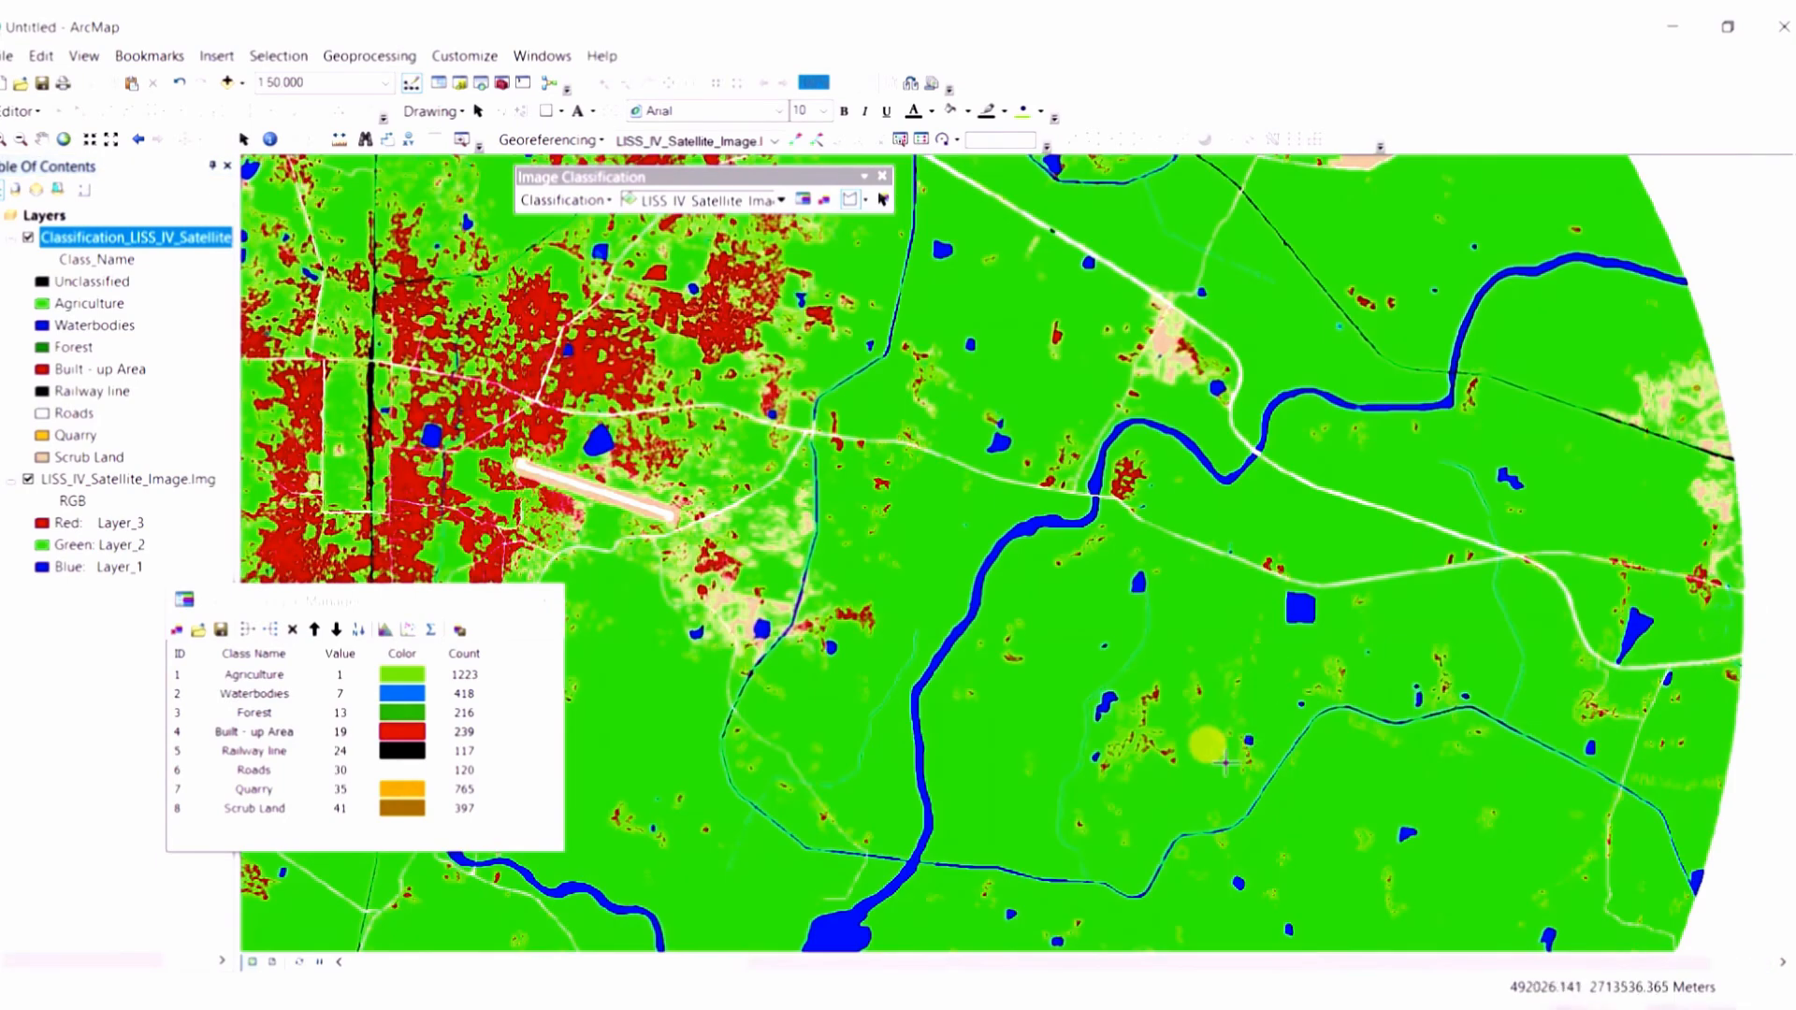
left_click_drag(1222, 767, 1324, 518)
left_click_drag(1198, 767, 1348, 585)
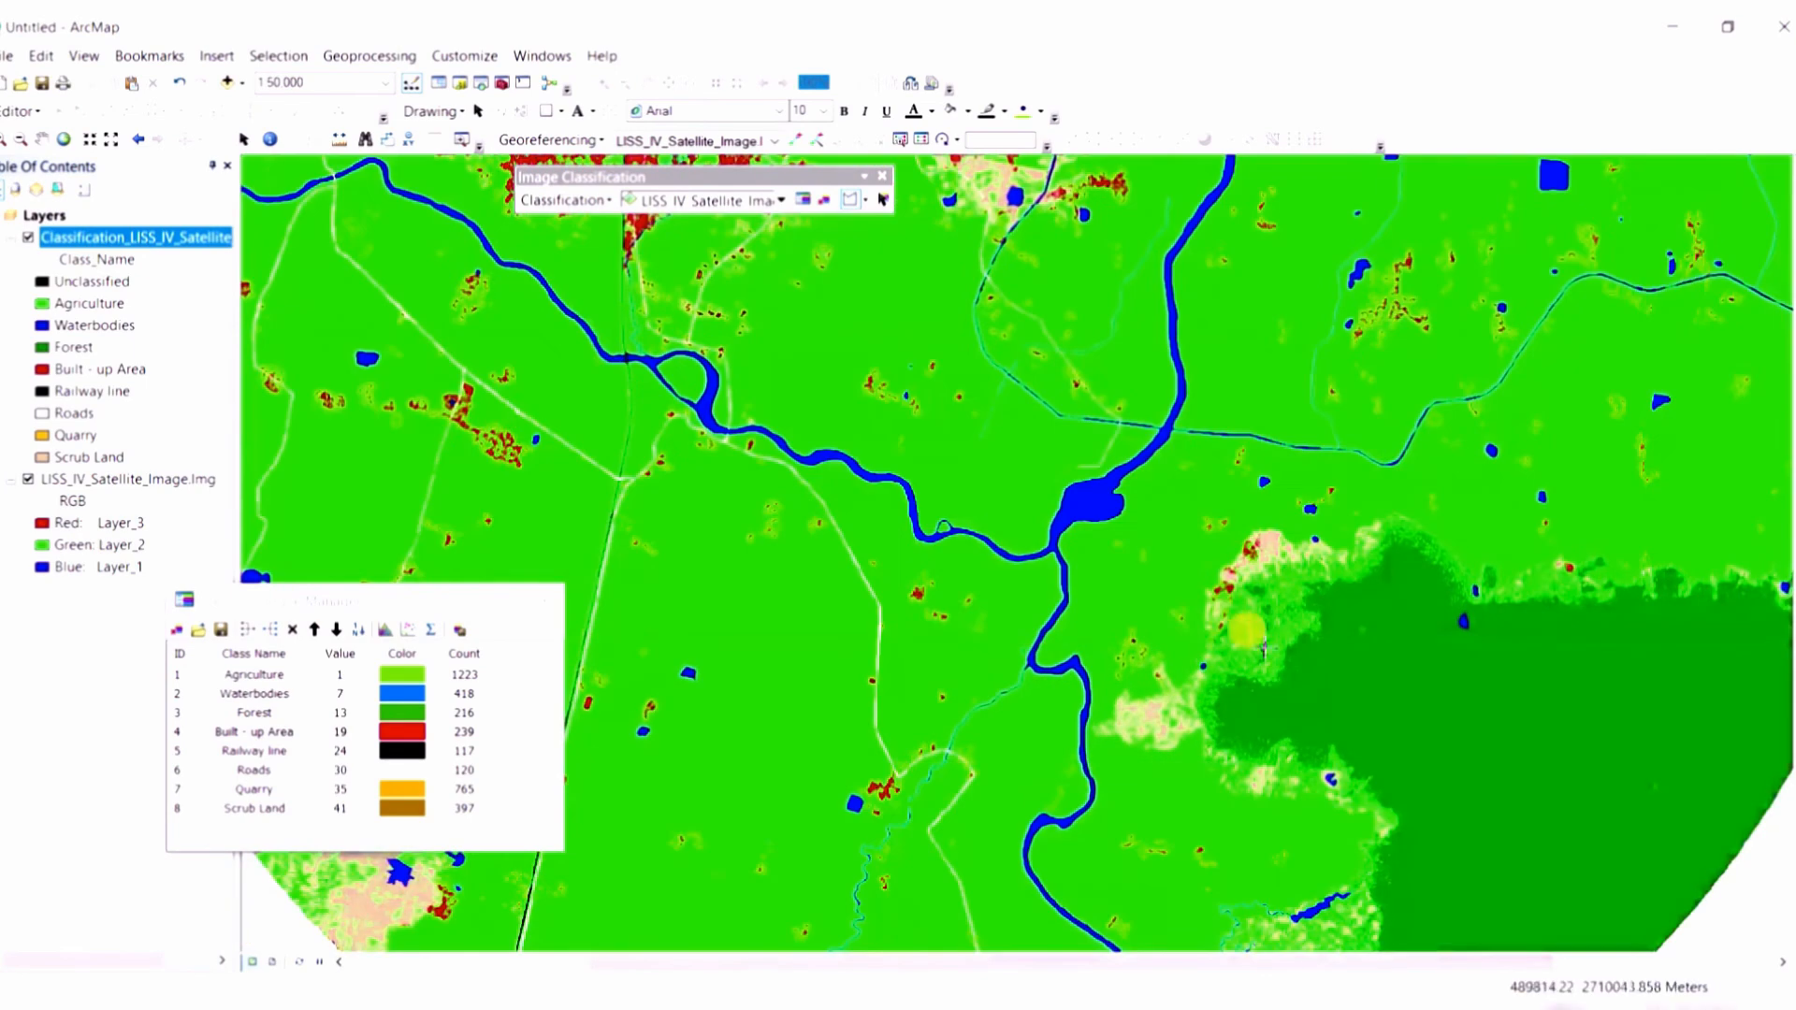
left_click_drag(1013, 610, 1119, 724)
left_click_drag(748, 564, 999, 378)
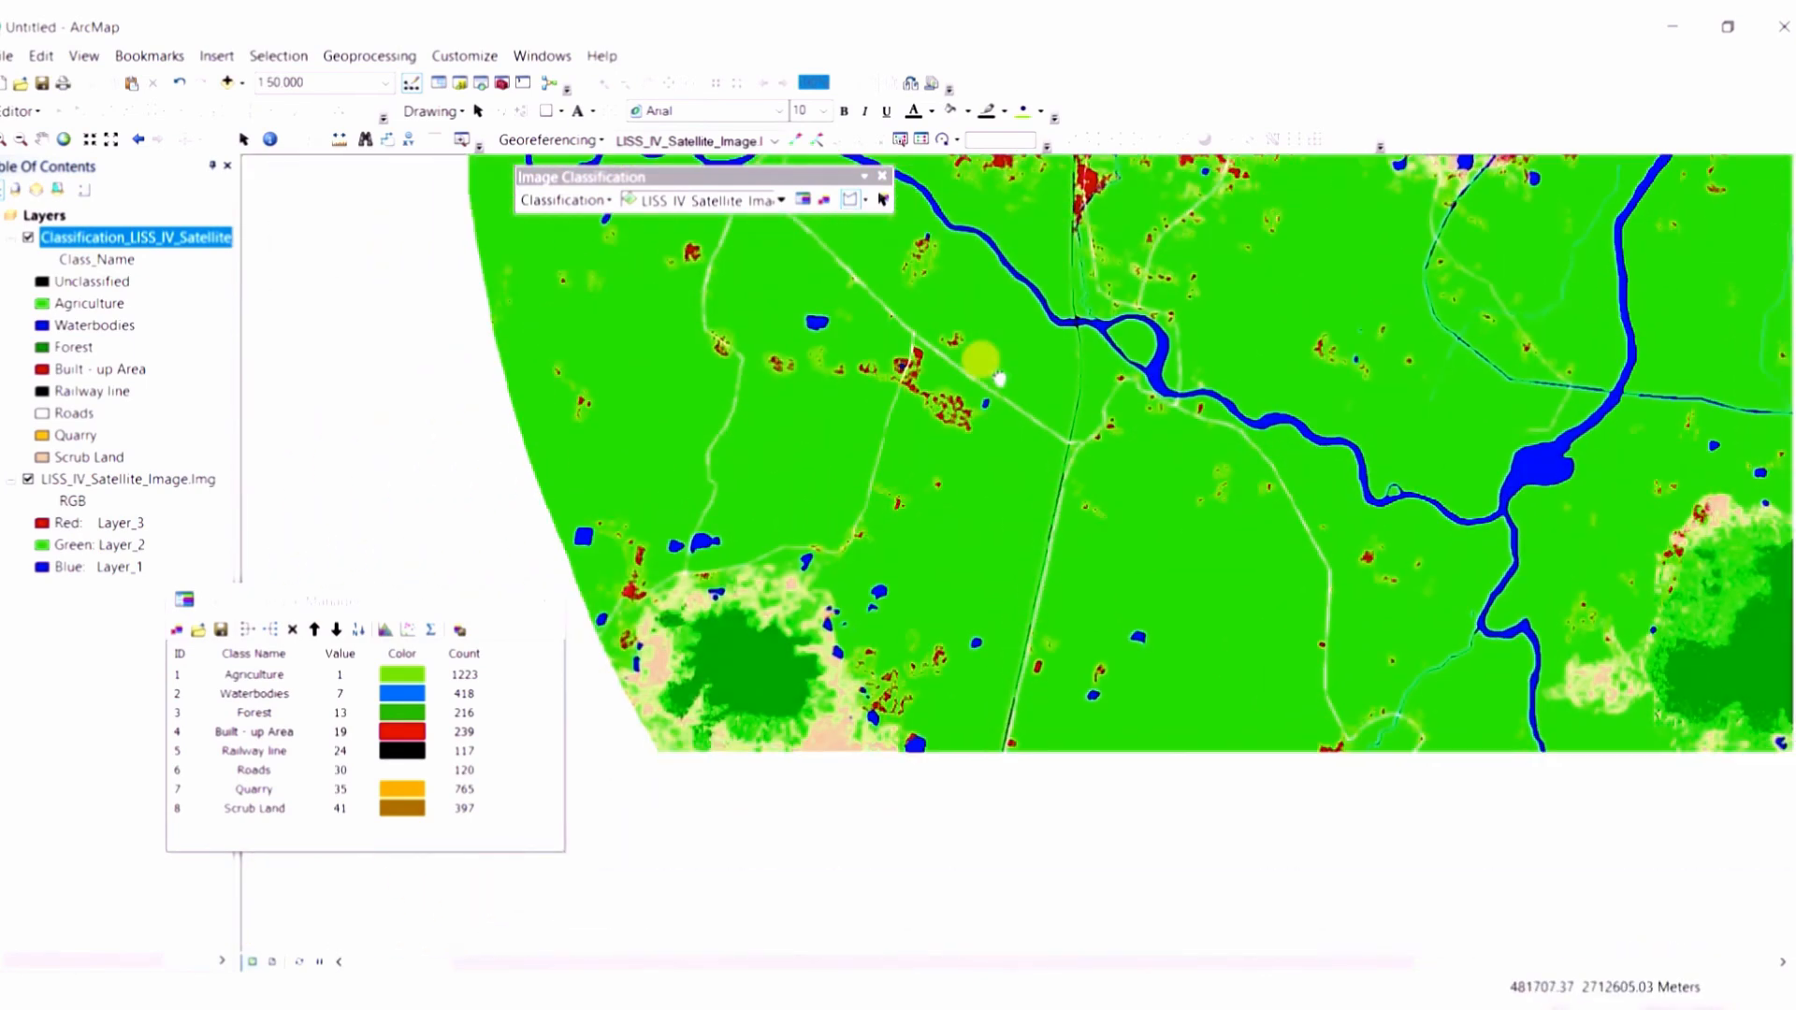
left_click_drag(954, 304, 947, 636)
left_click_drag(926, 407, 1080, 491)
left_click_drag(1025, 365, 830, 662)
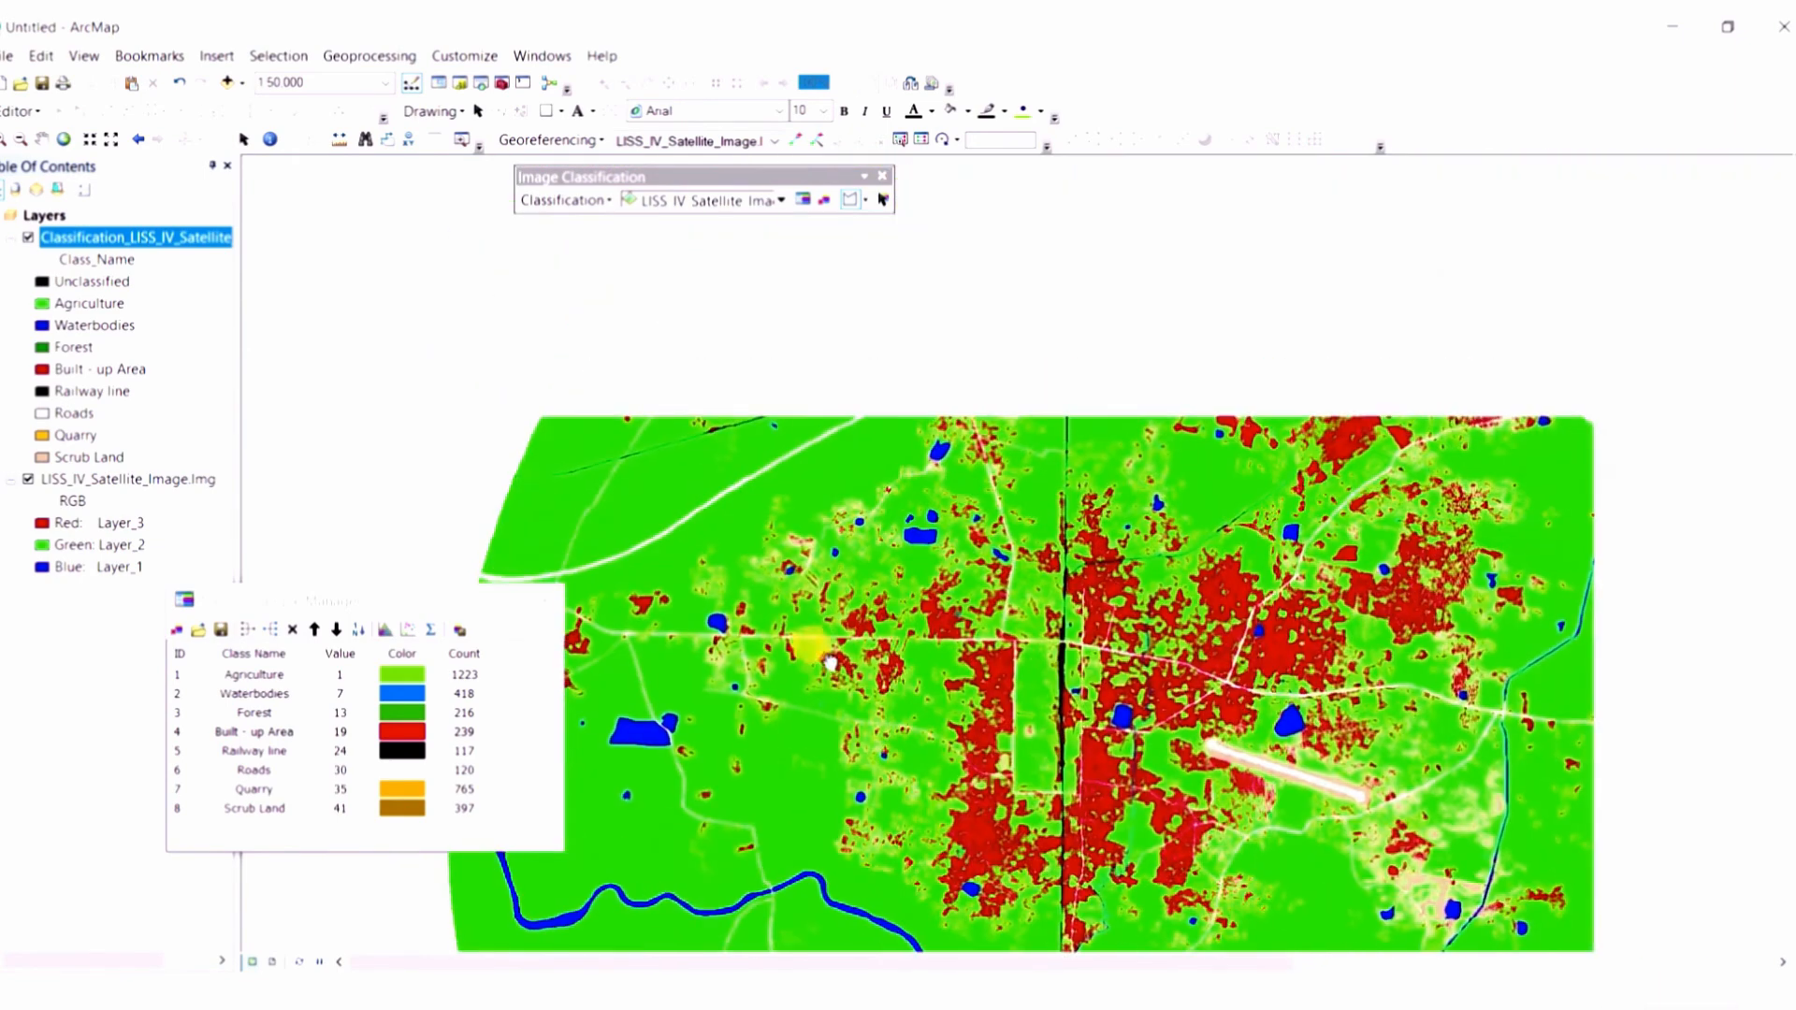
scroll(1104, 739, "down", 1)
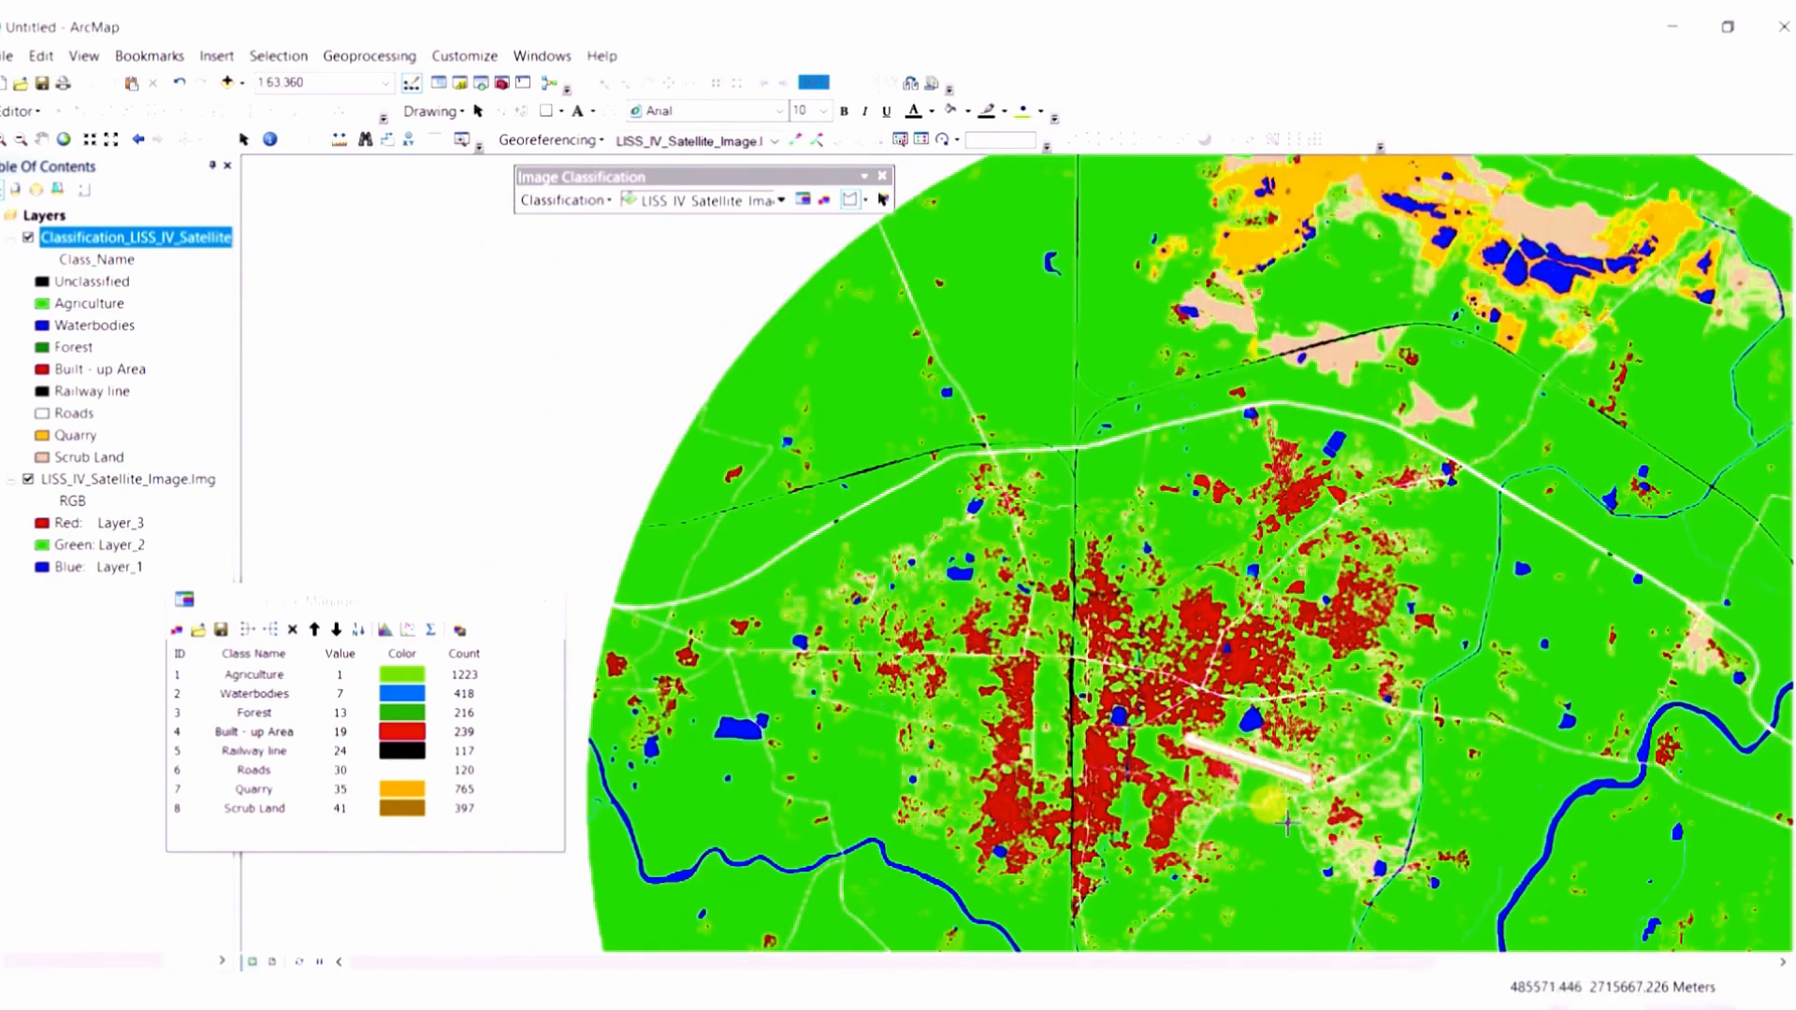
scroll(1287, 823, "down", 1)
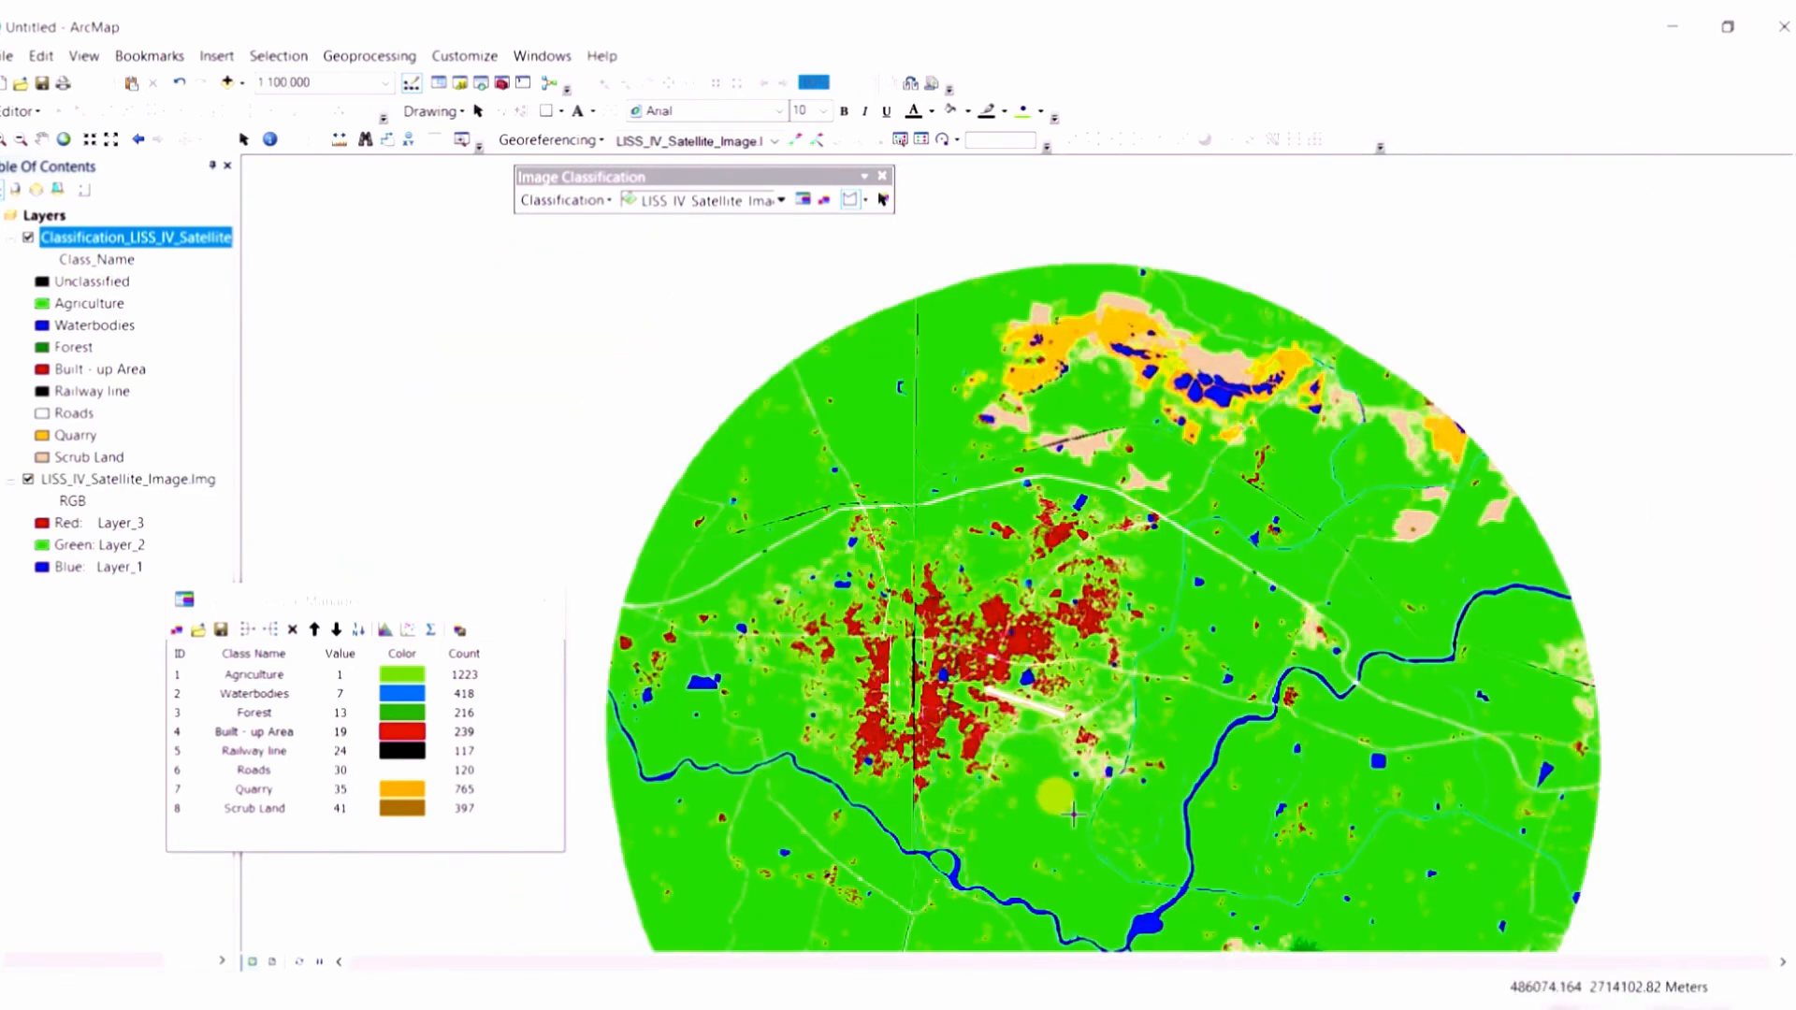
left_click_drag(1073, 765, 975, 648)
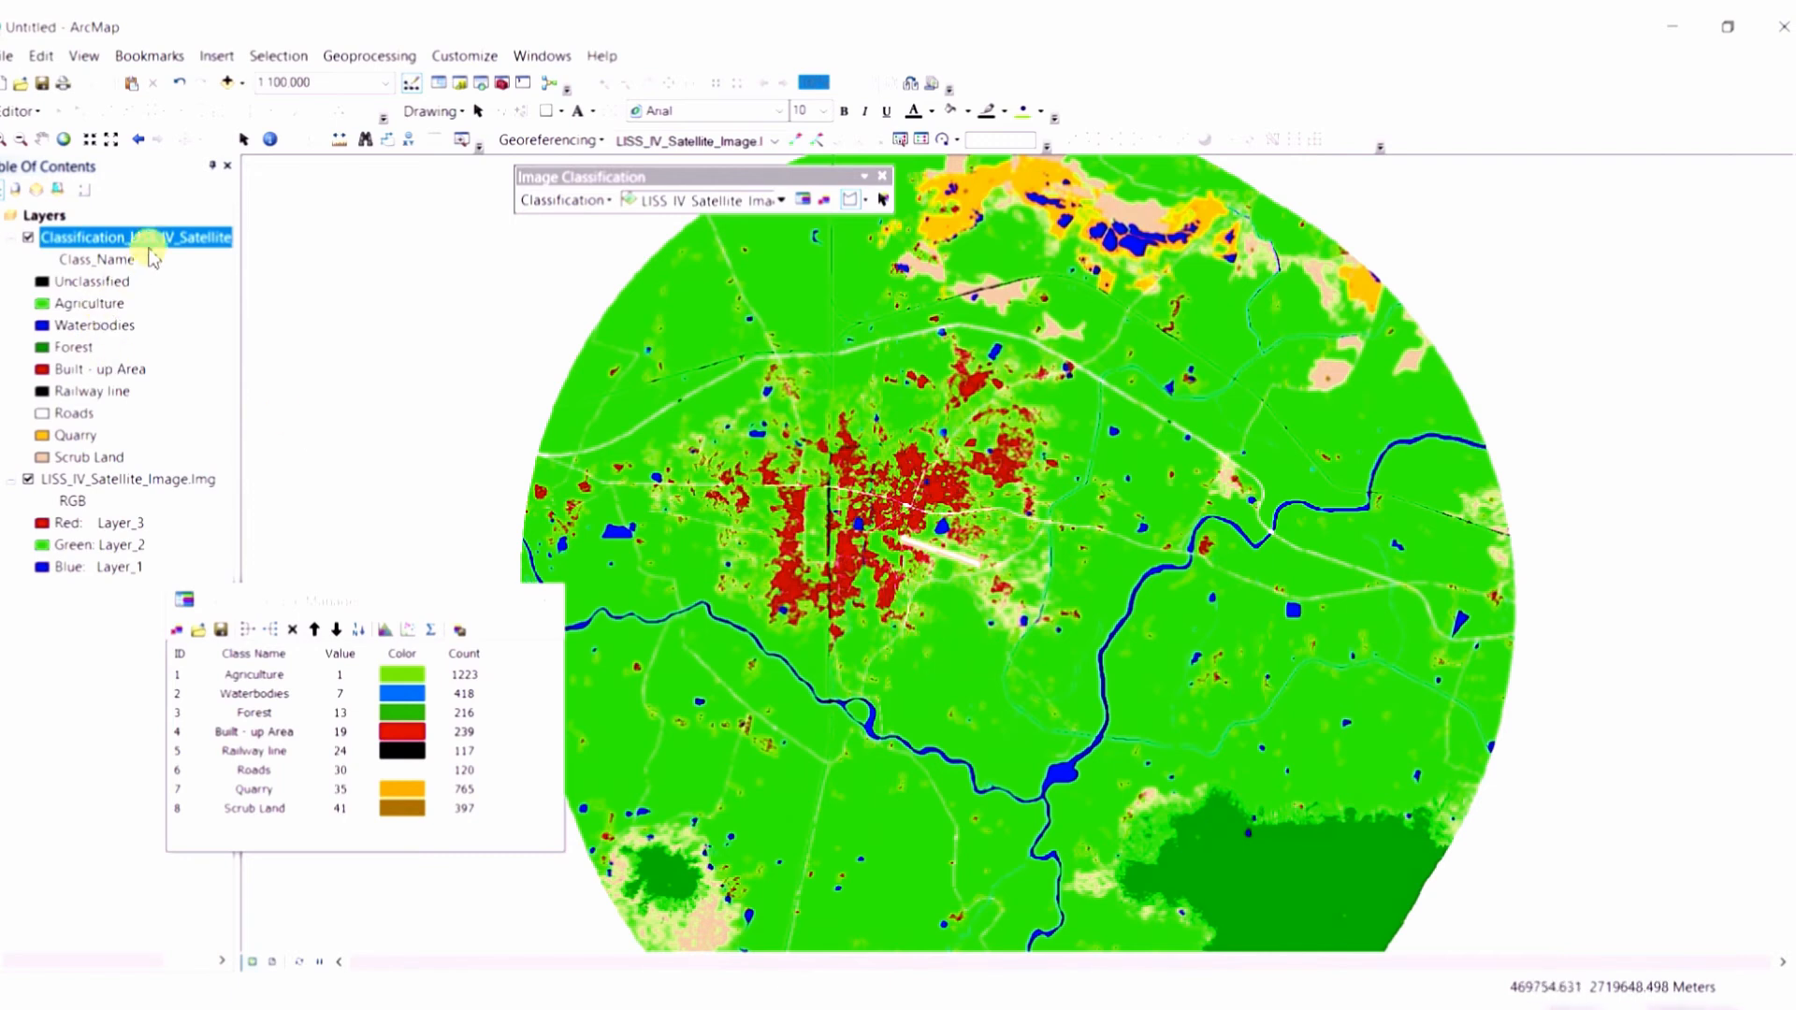
Search the tools for "raster to polygon" and open the Raster to Polygon conversion tool.
left_click(481, 85)
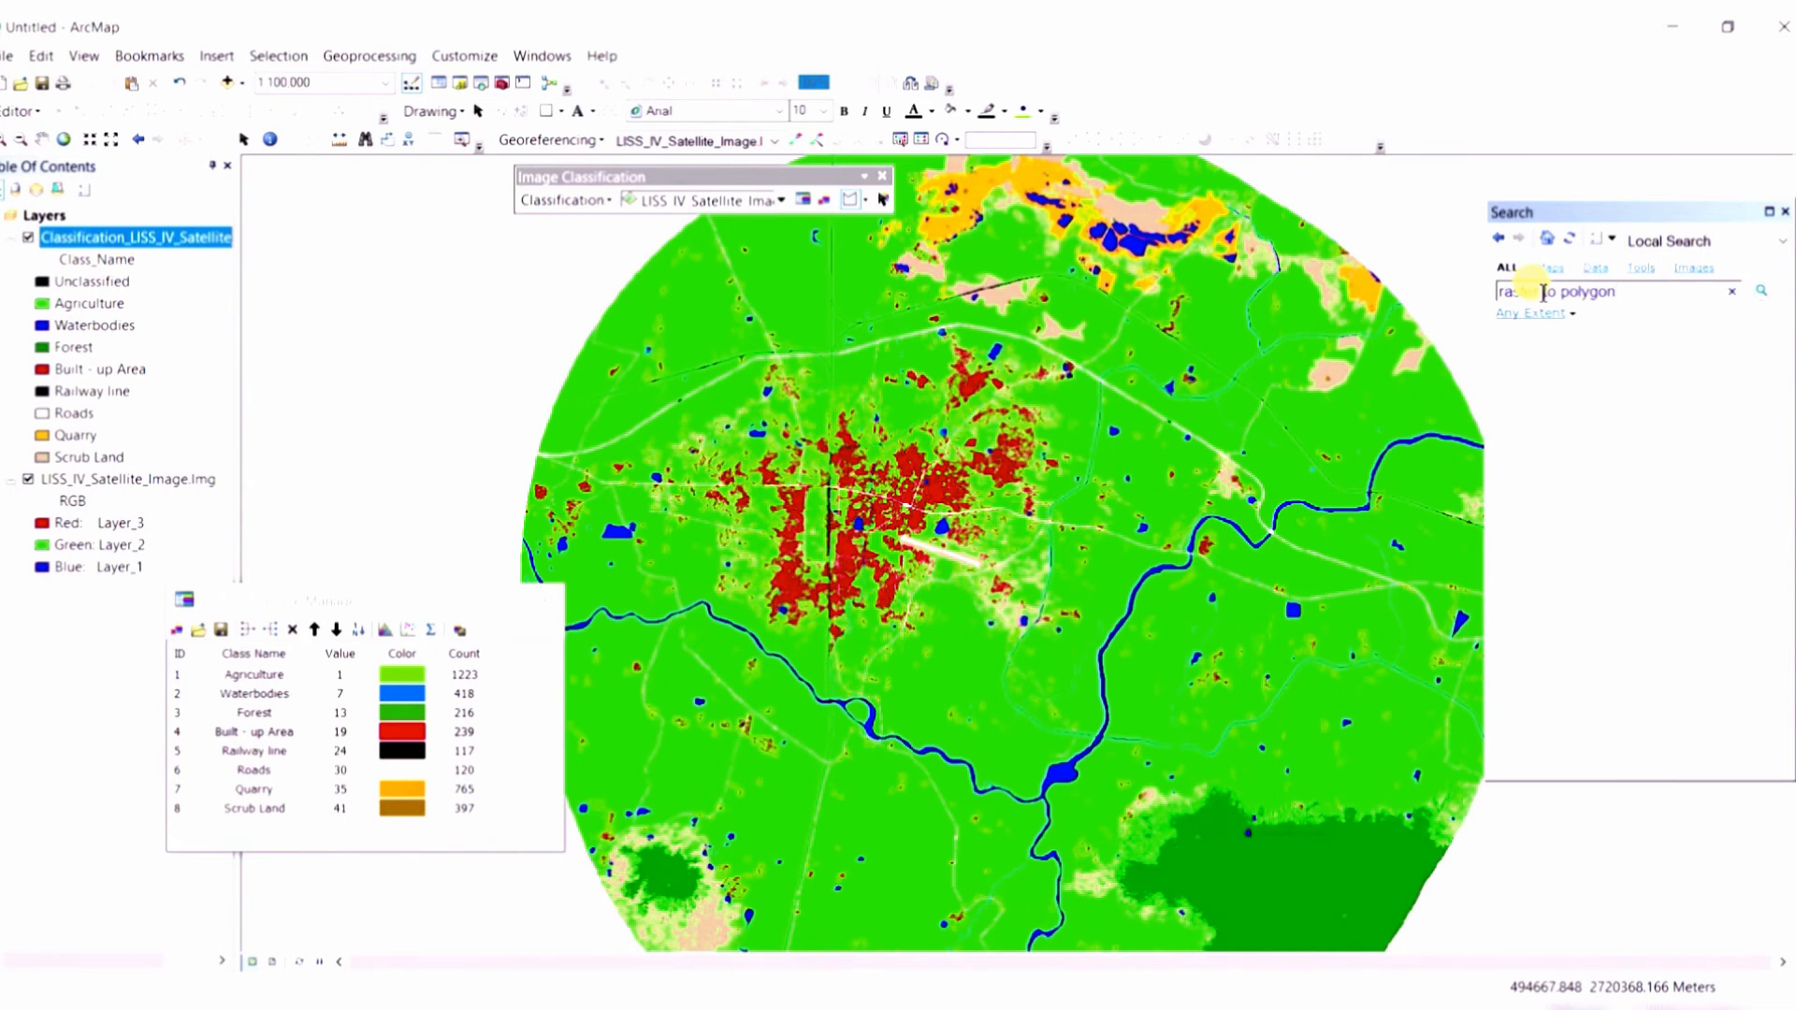
key("Return")
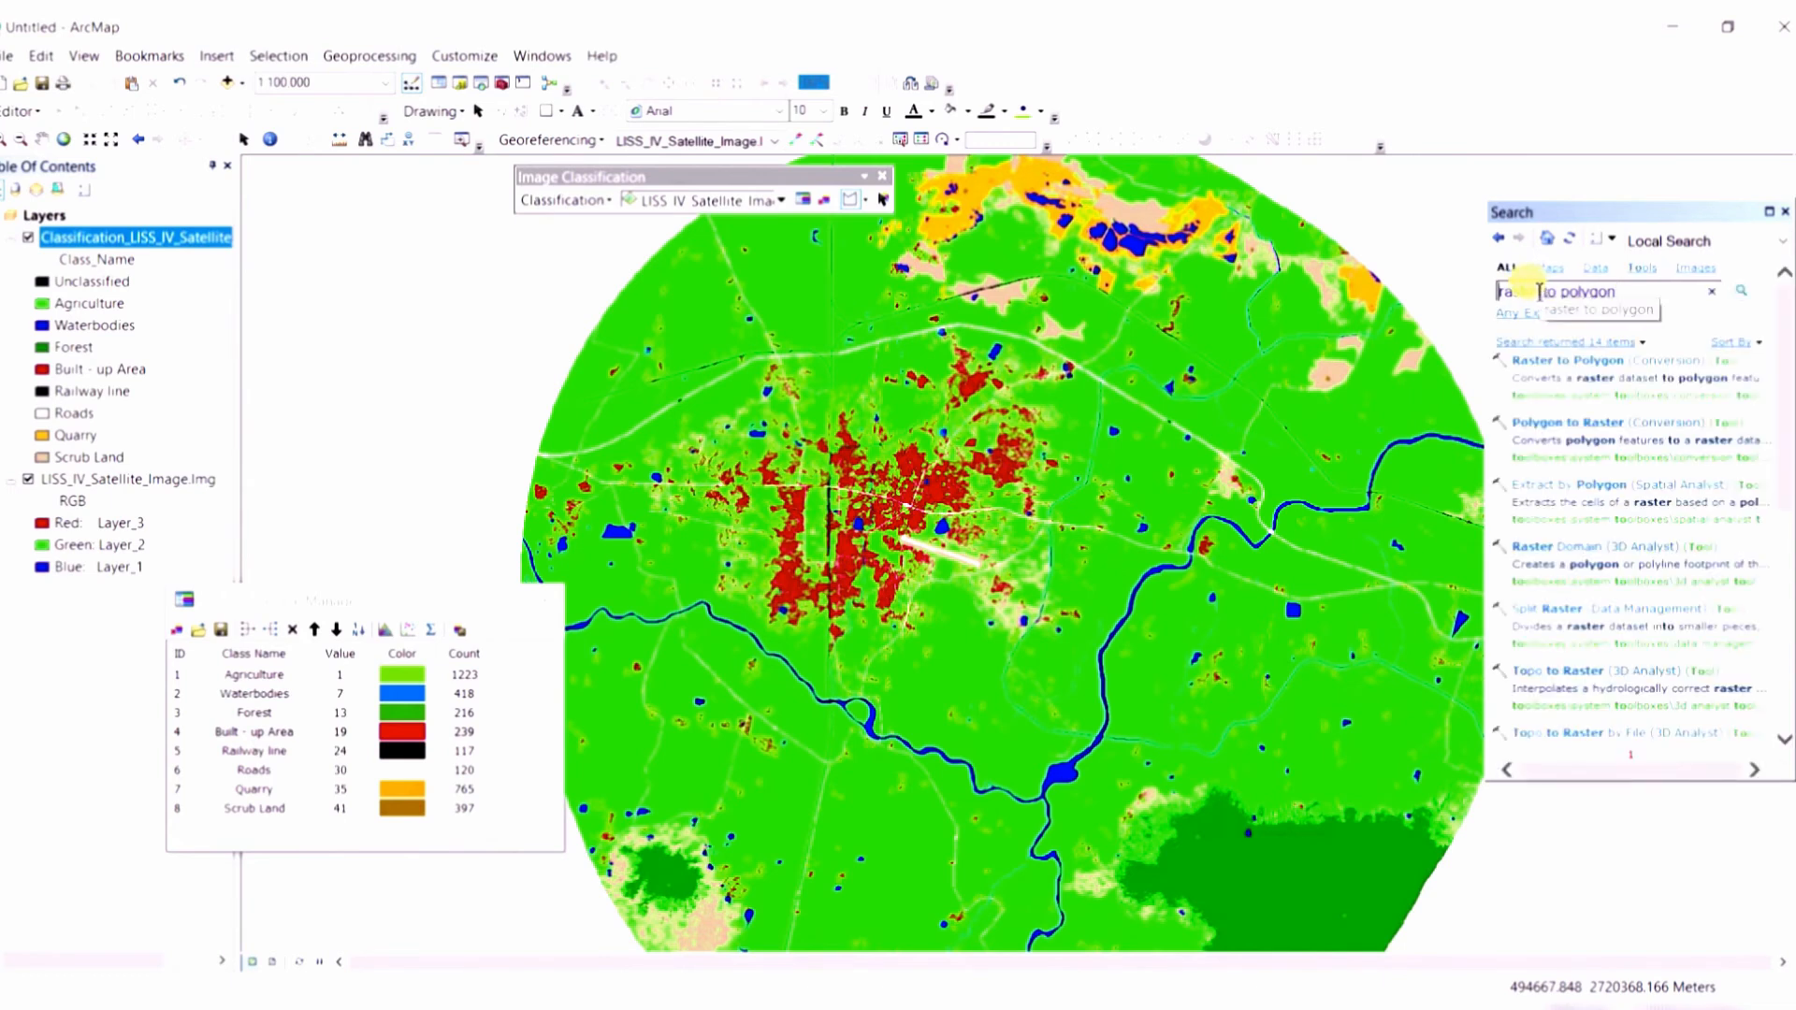
left_click(1579, 365)
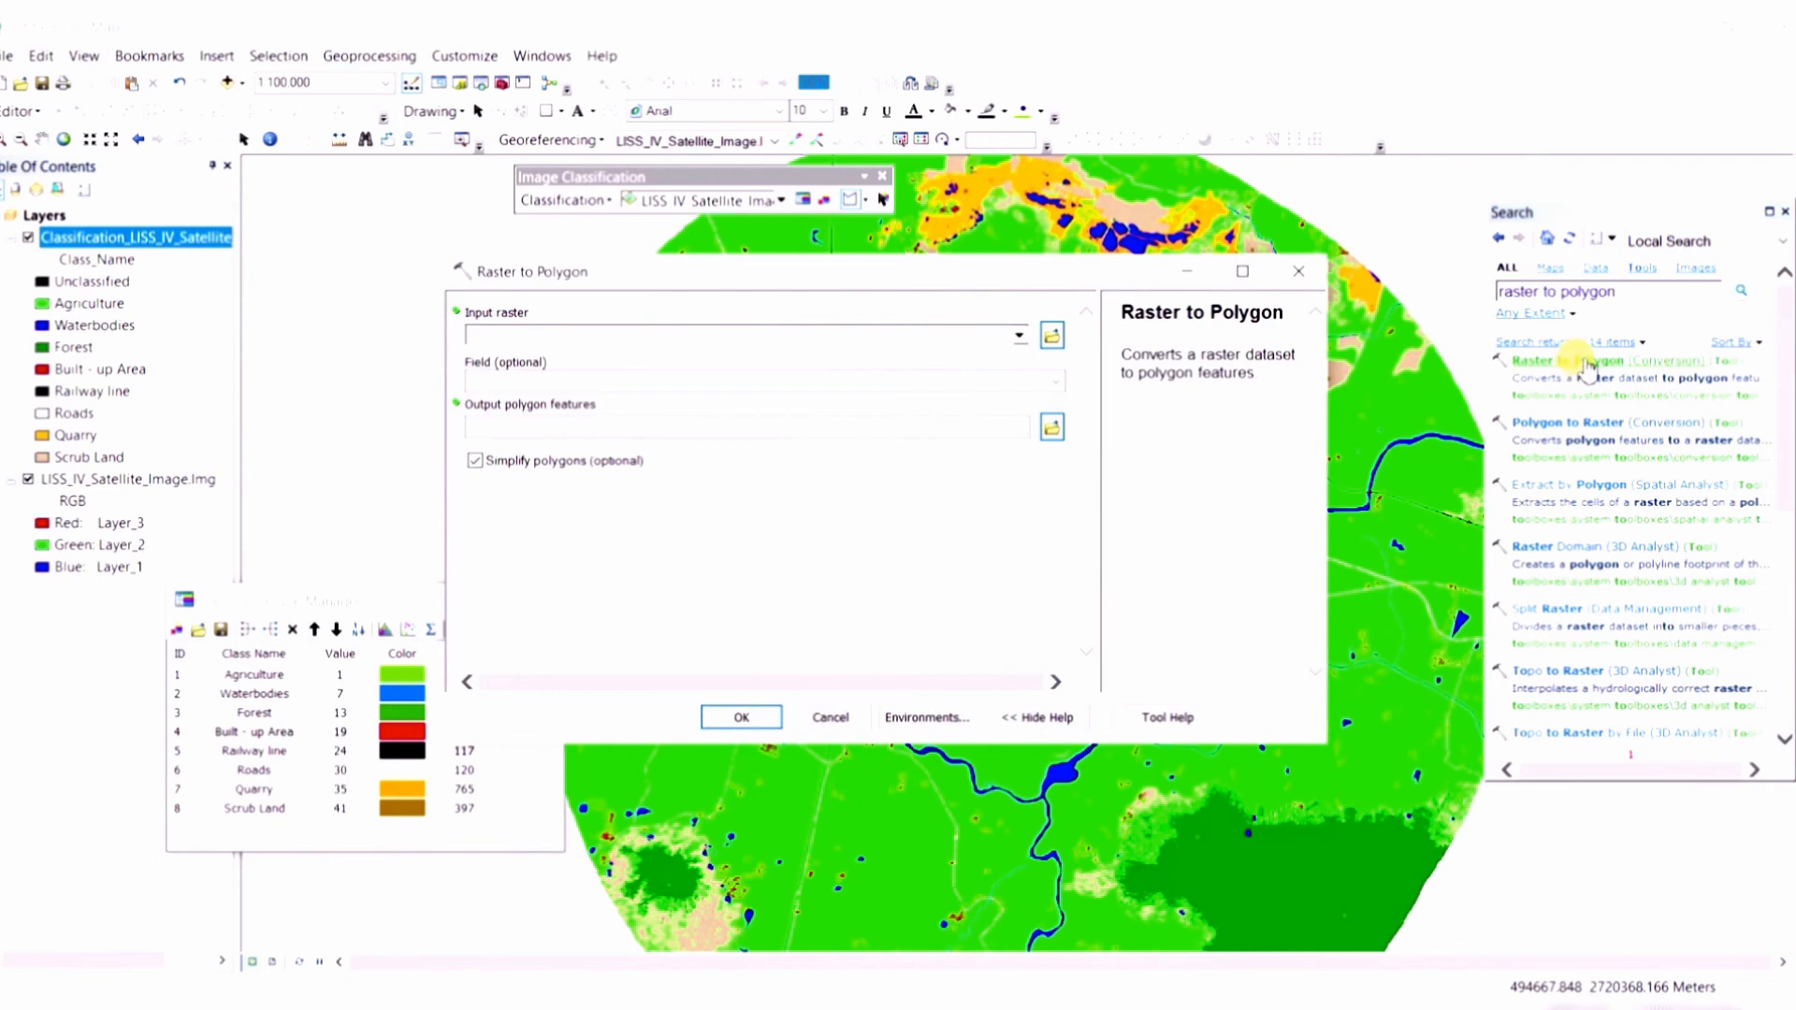
left_click_drag(1006, 280, 983, 307)
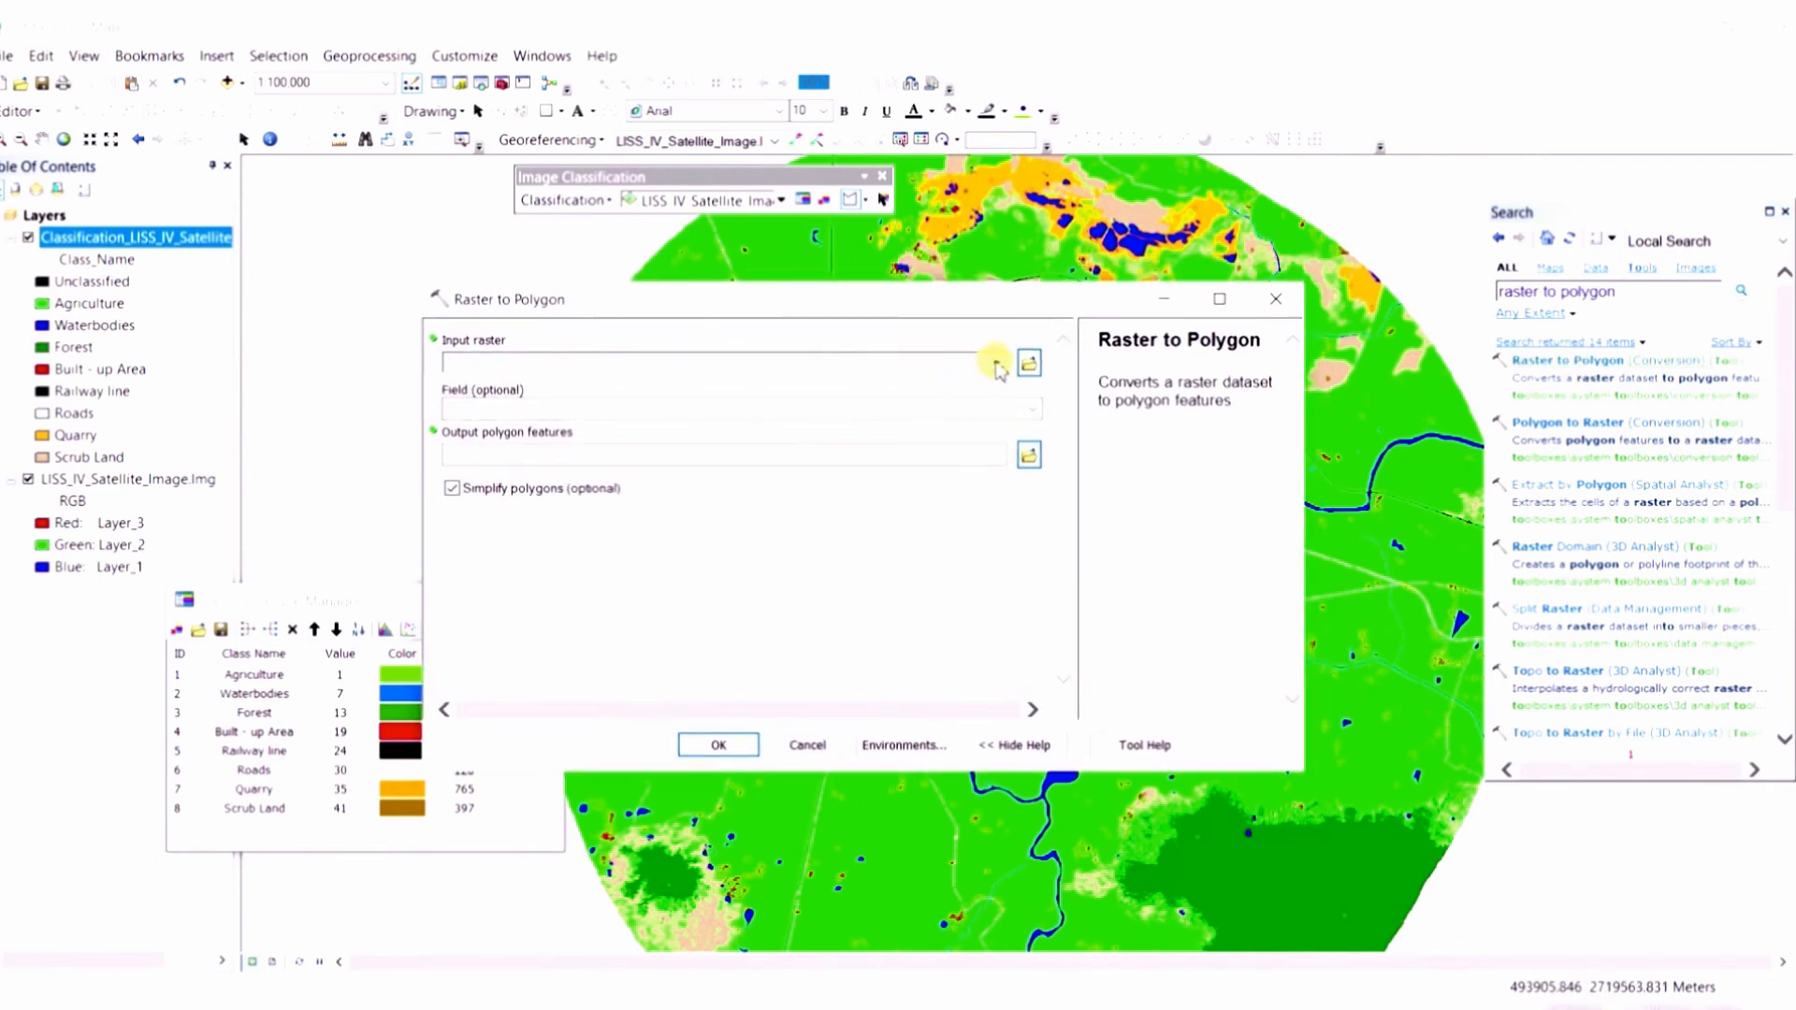
Set Classification_LISS_IV_Satellite_Image.img as the input raster and Class_Name as the conversion field.
left_click(997, 364)
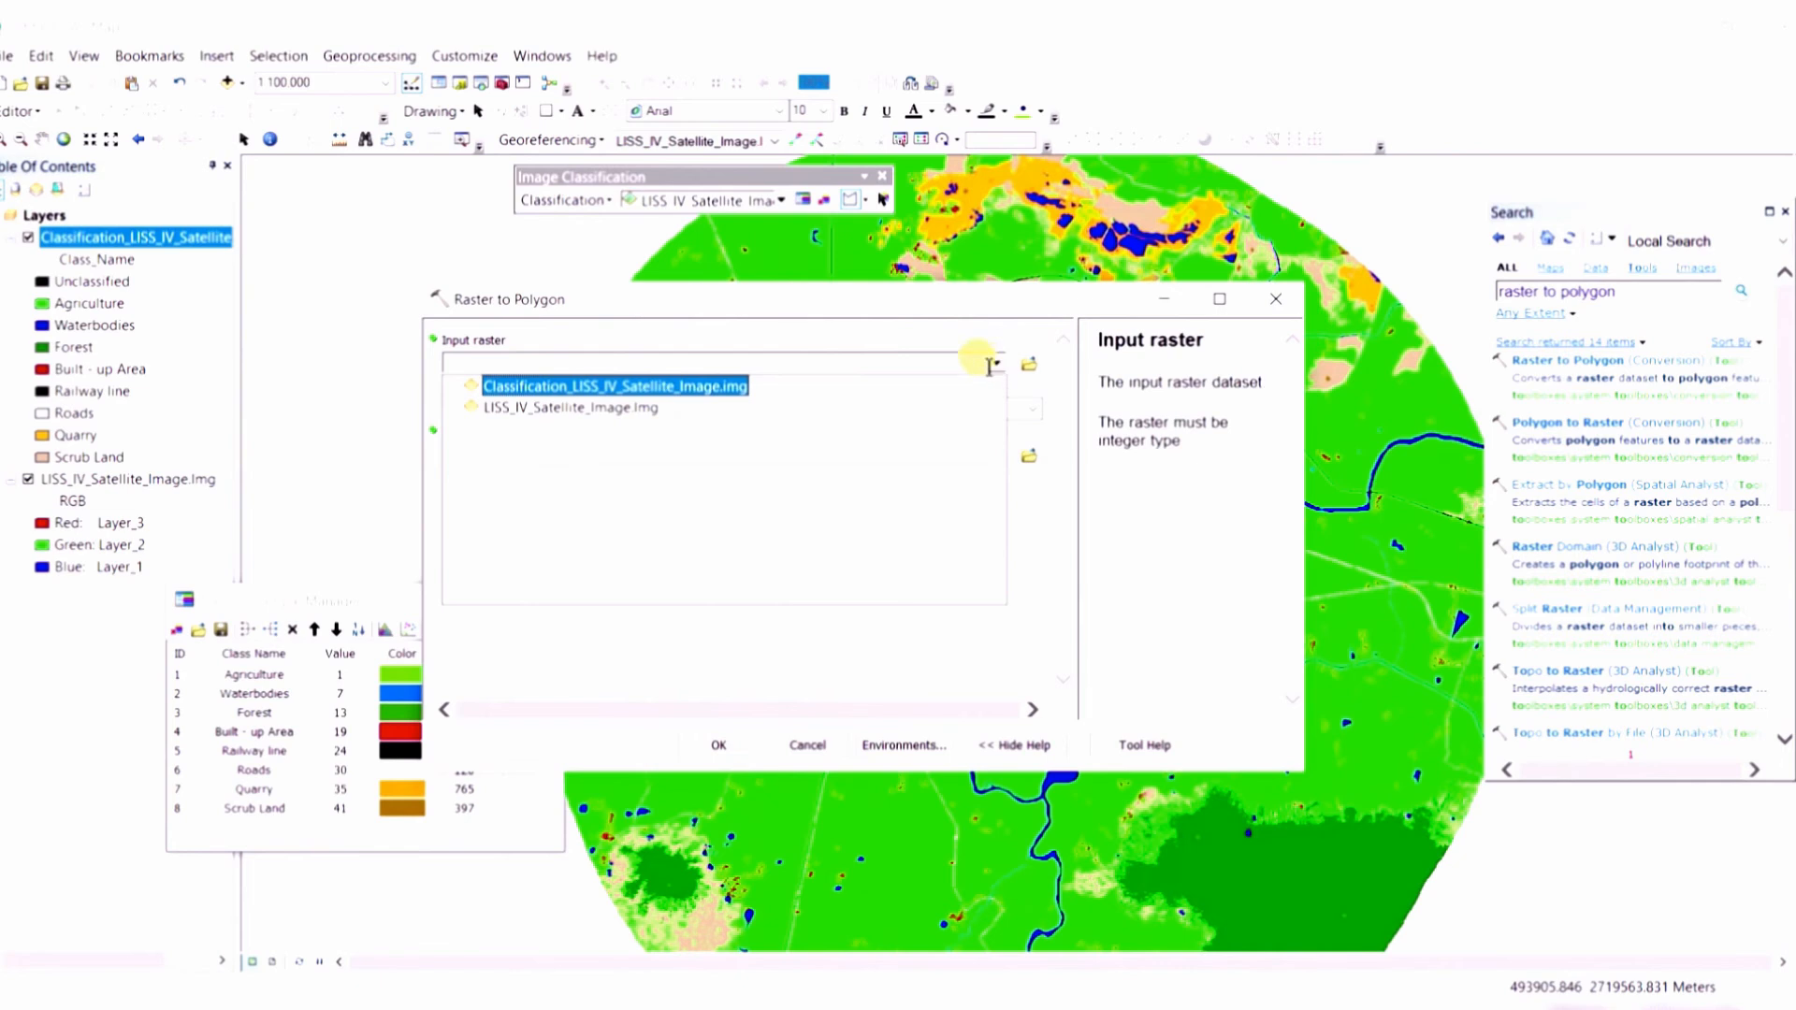
left_click(701, 389)
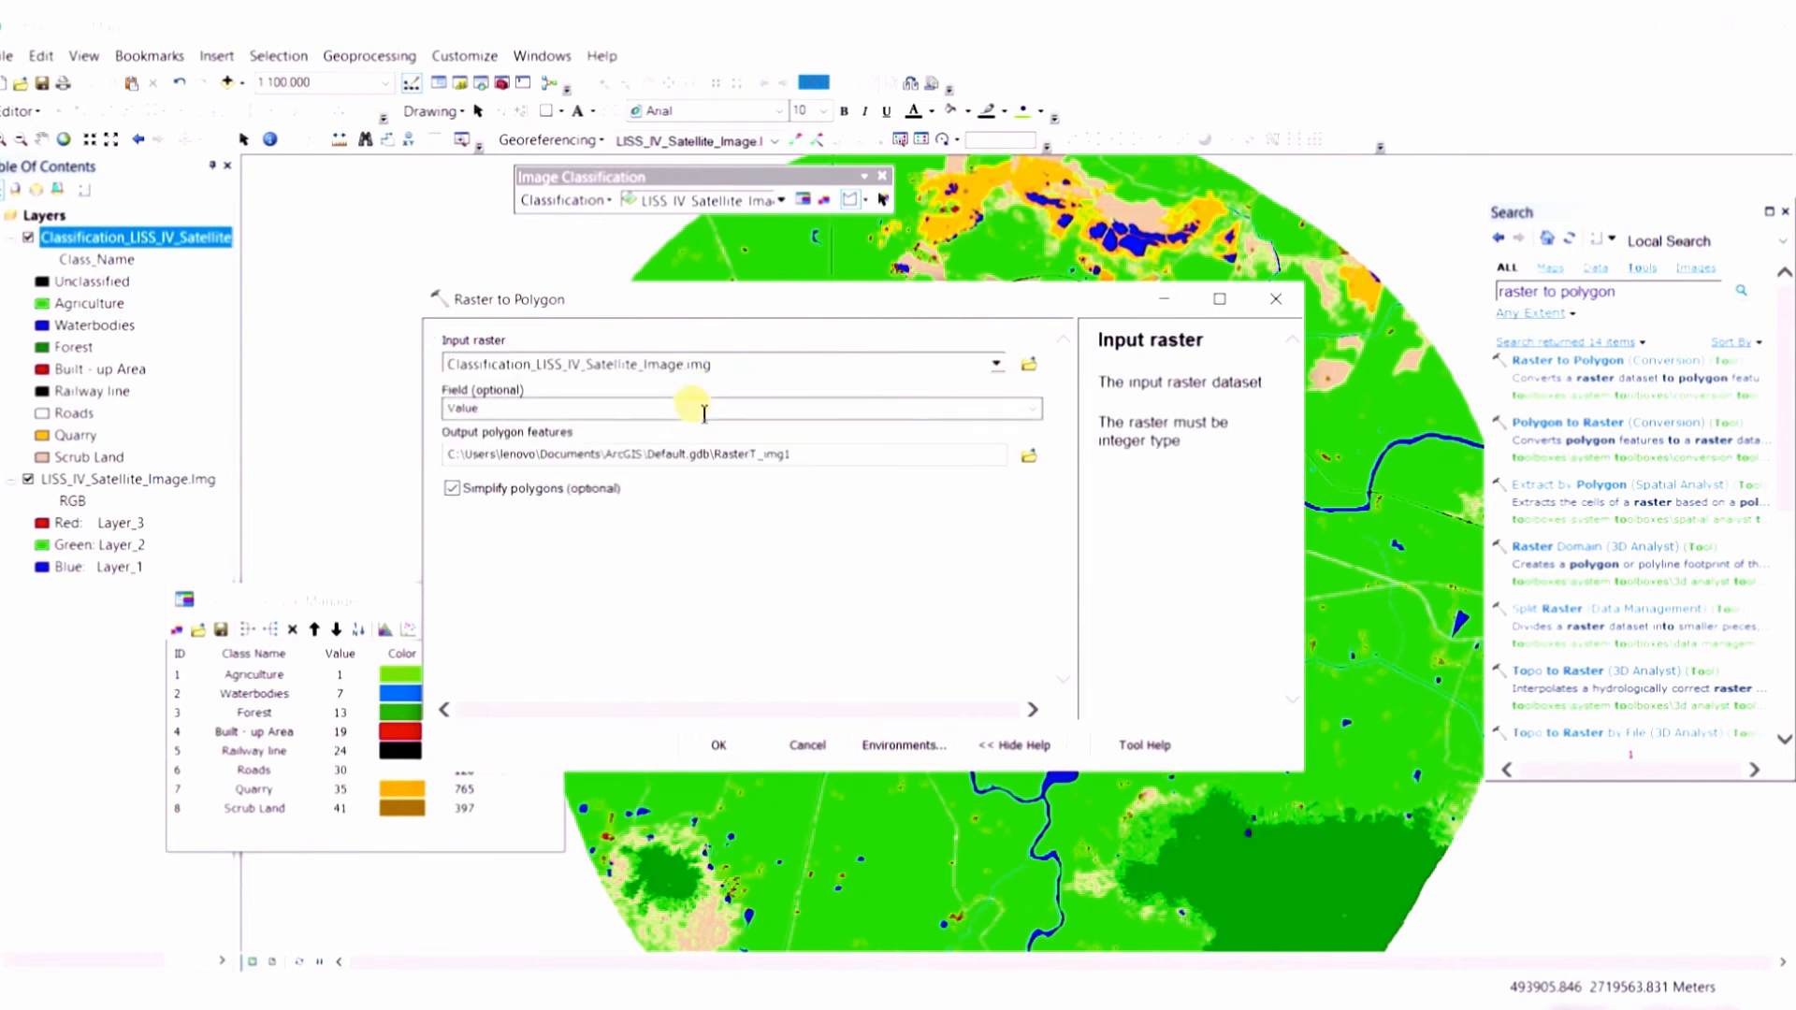
left_click(1033, 412)
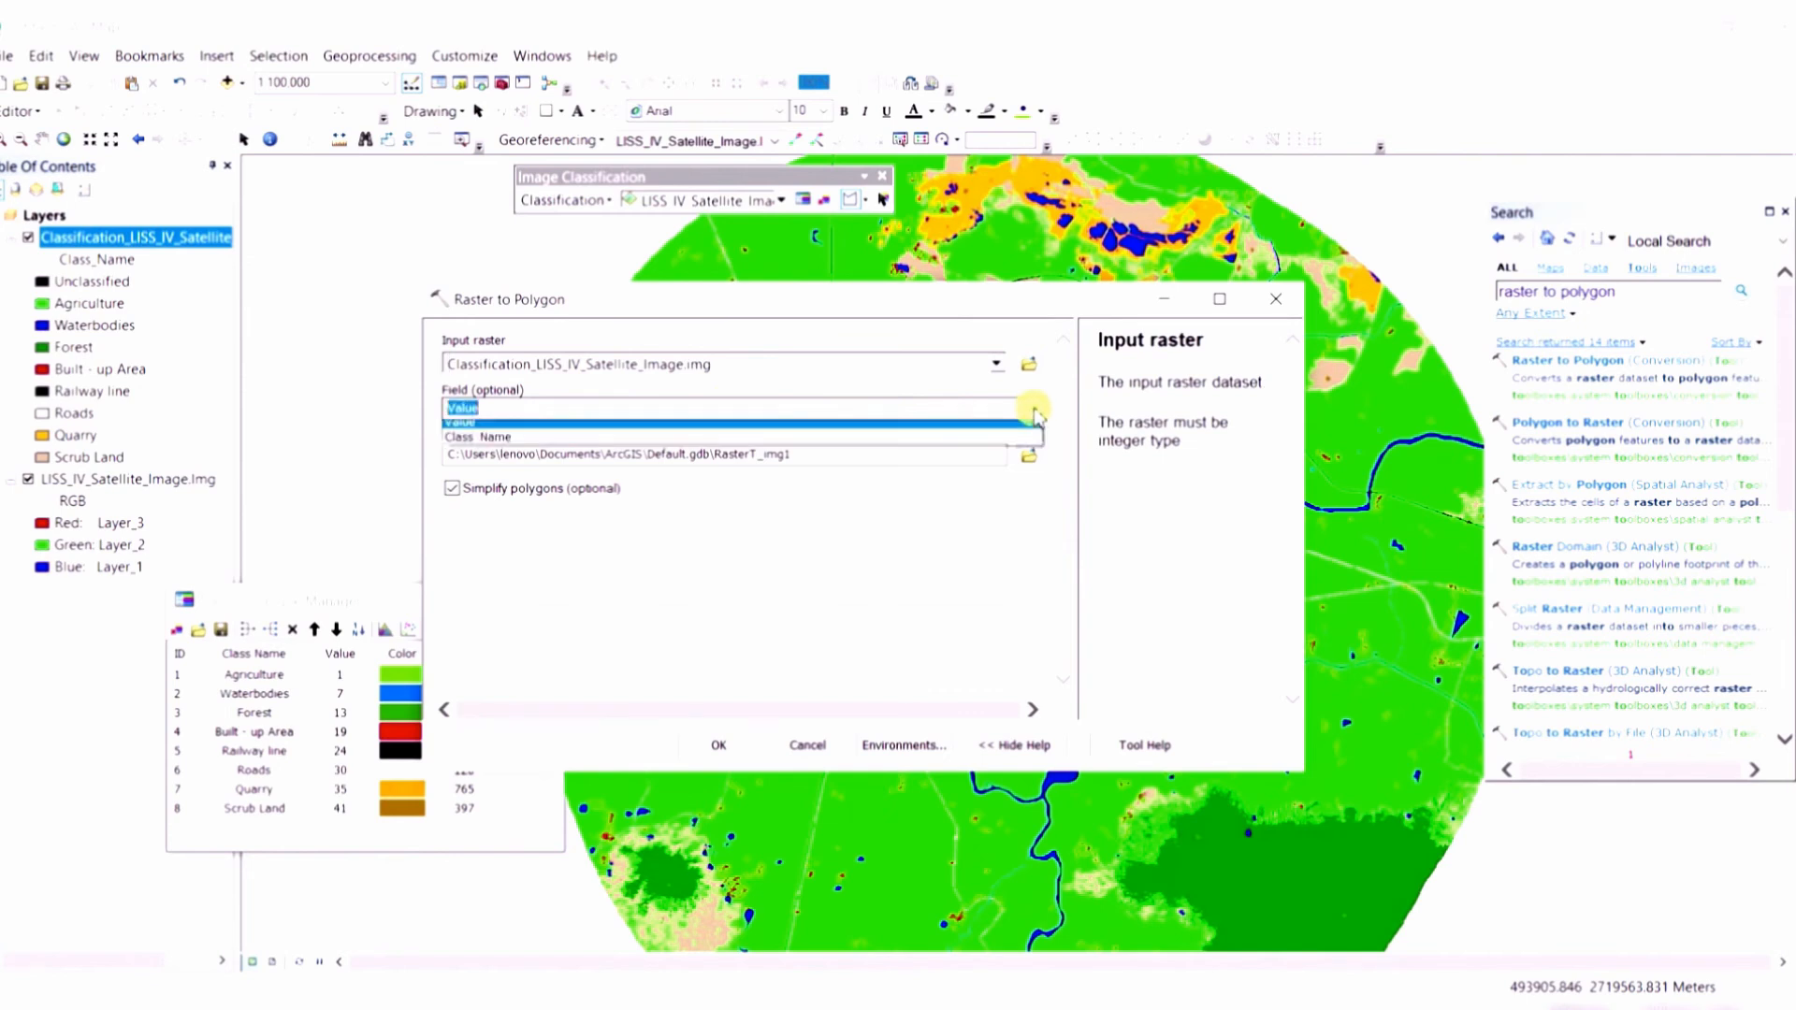
left_click(477, 446)
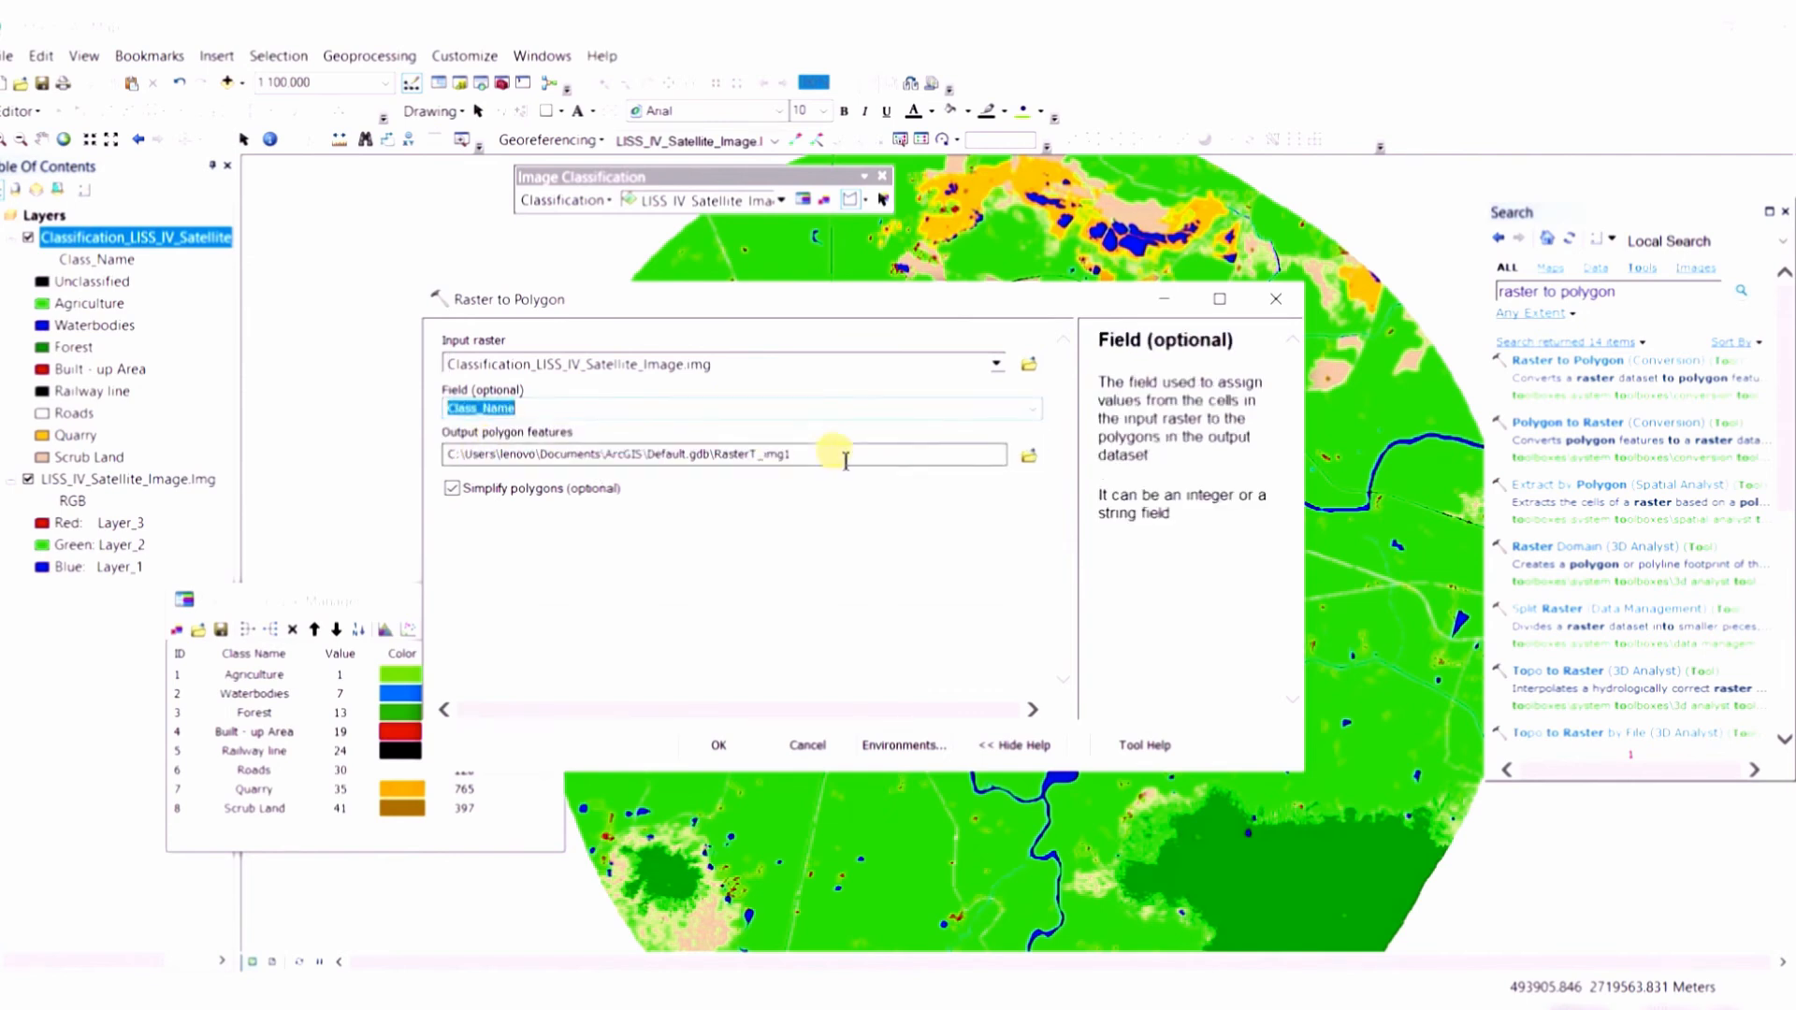
Set the output polygon features to LULC.shp in New folder and run the Raster to Polygon conversion.
left_click(1029, 460)
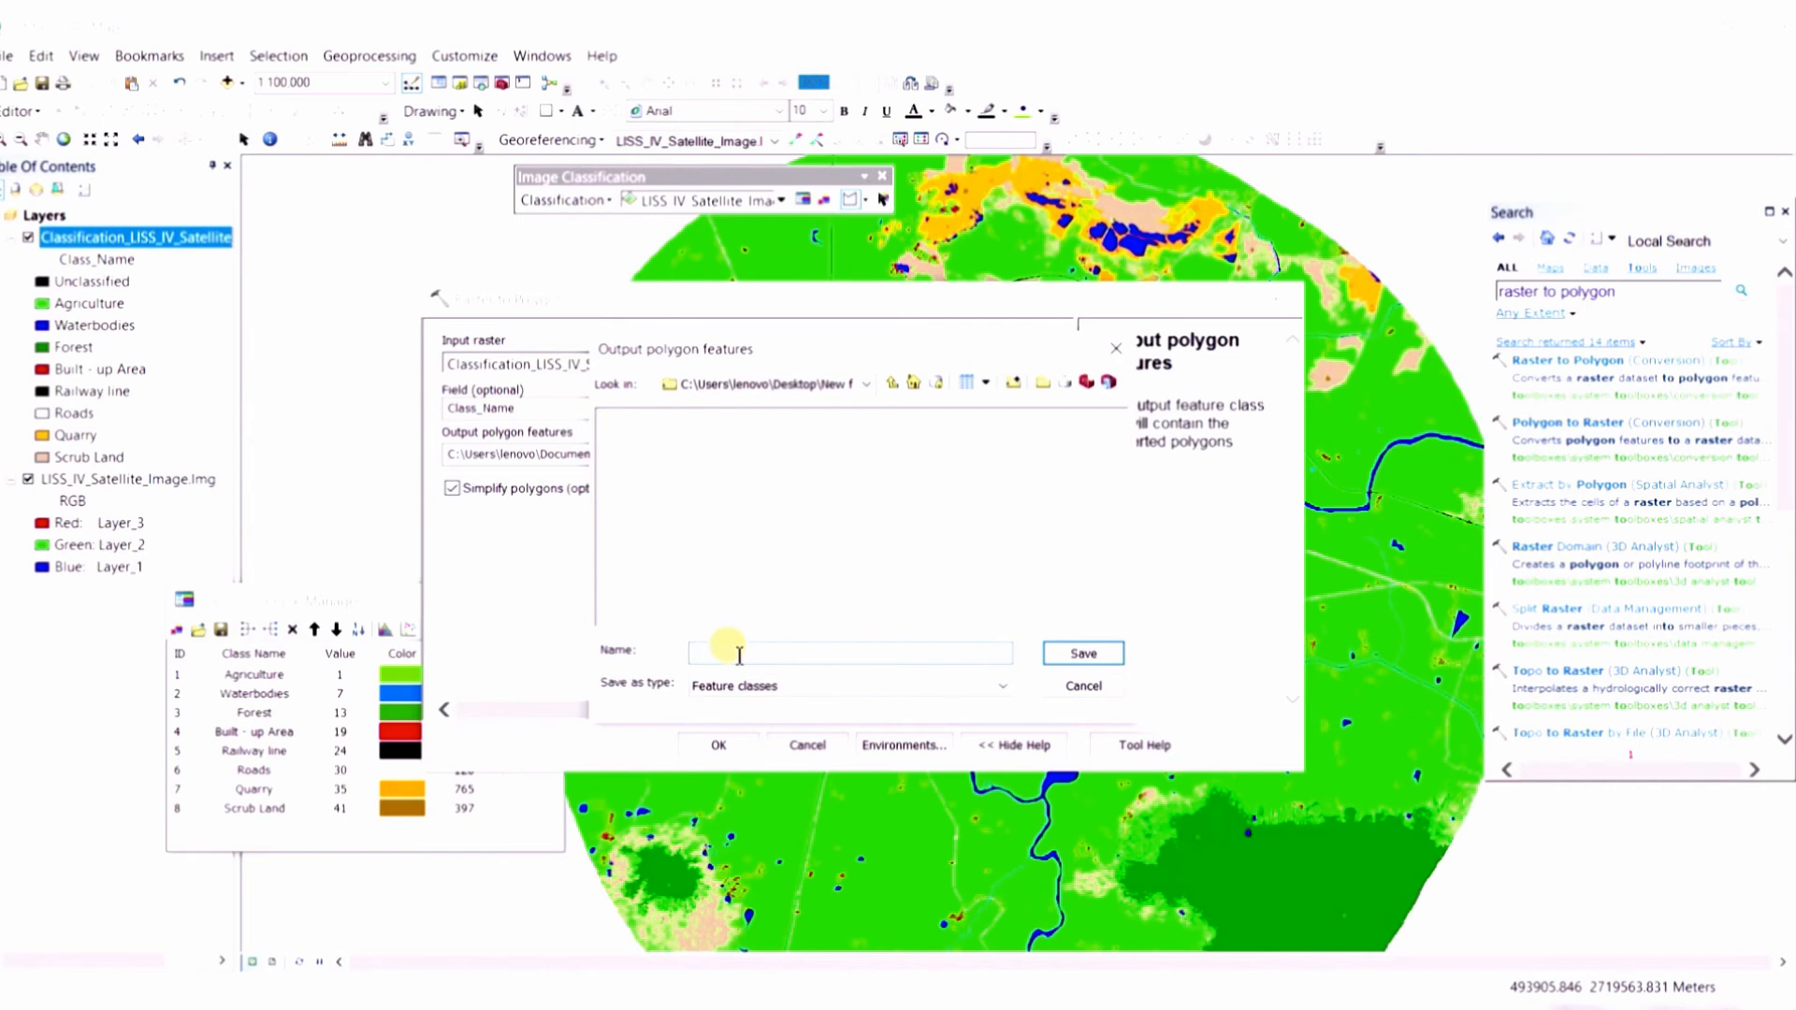
type("LU")
left_click(1081, 655)
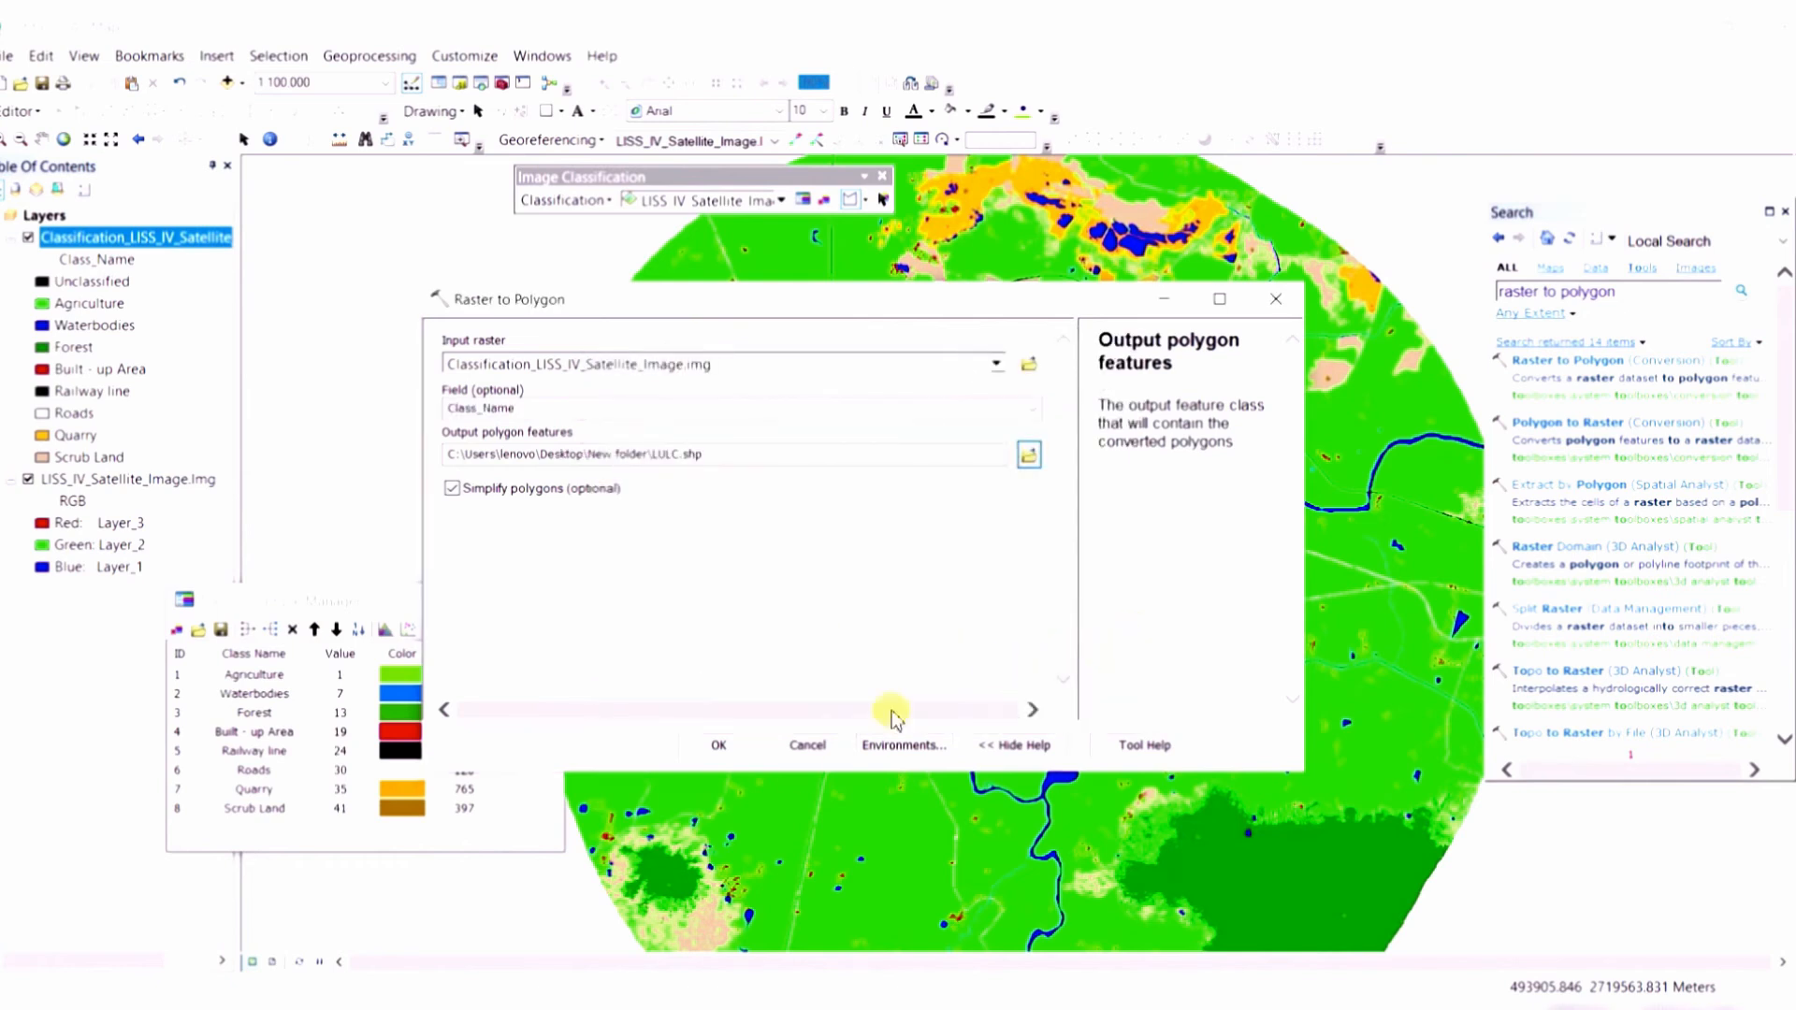
left_click(720, 746)
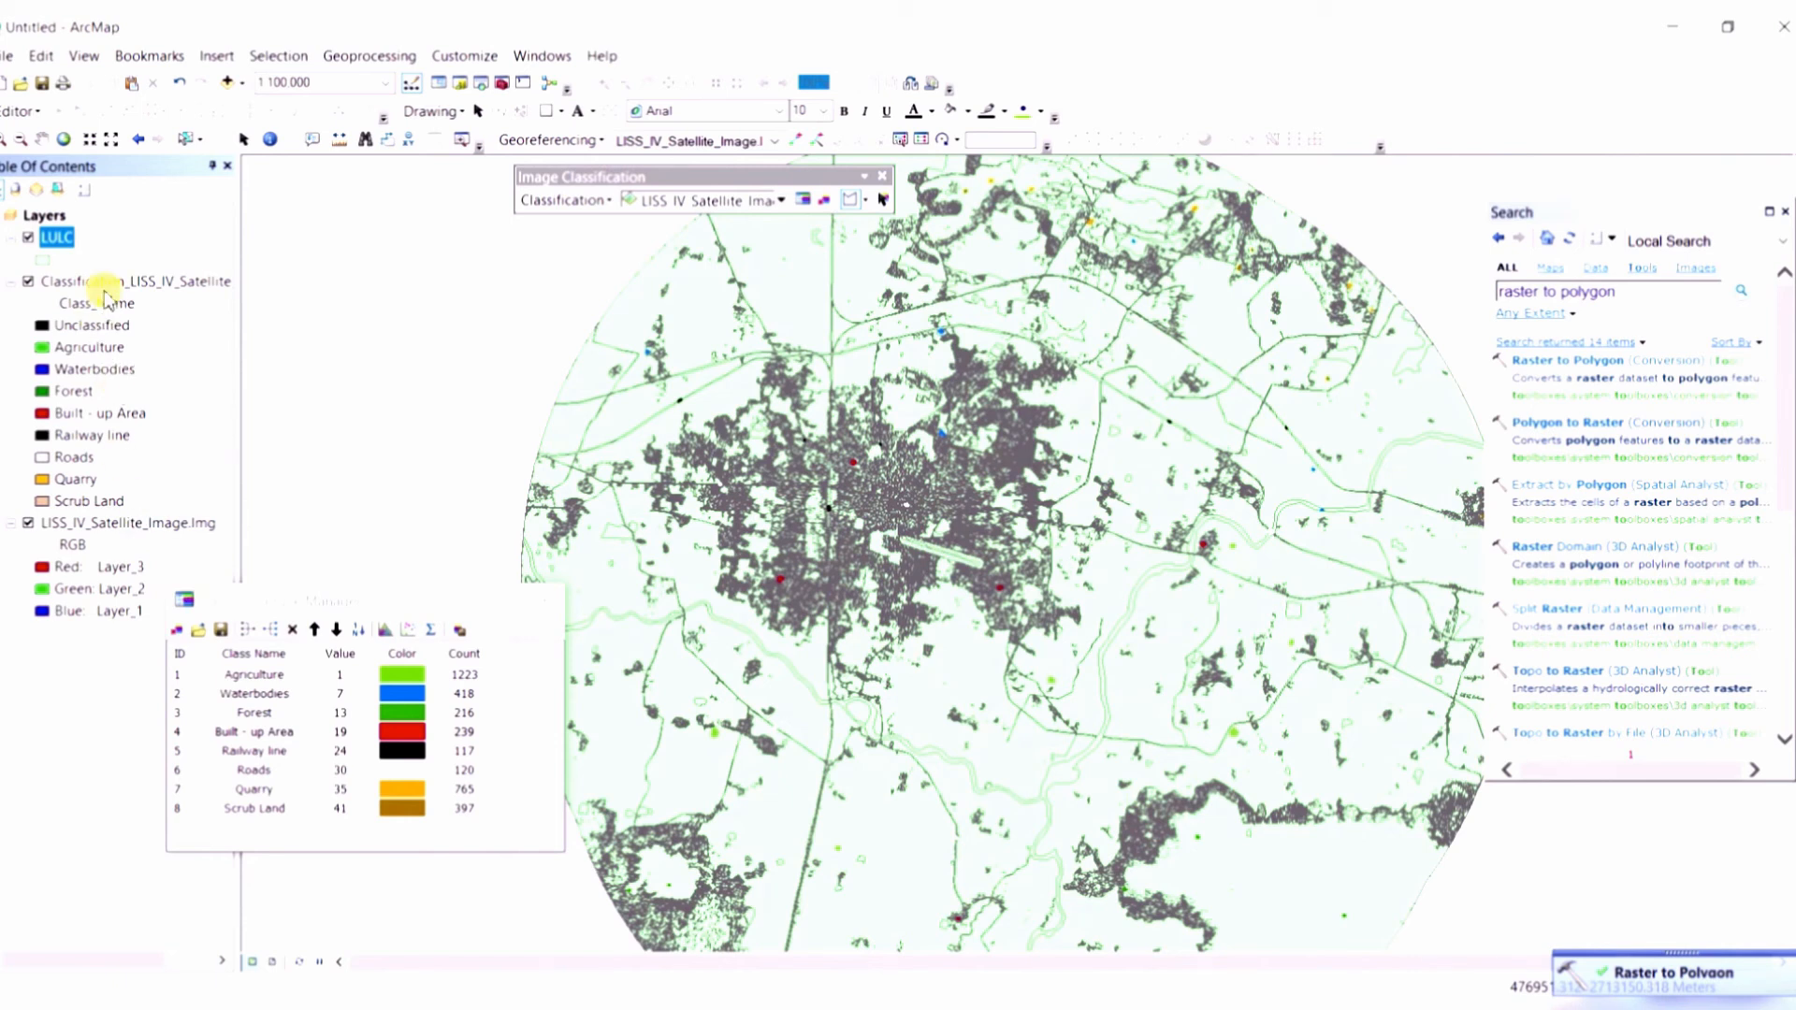
Open the LULC layer's attribute table and add a field named Area of type Double.
left_click(58, 240)
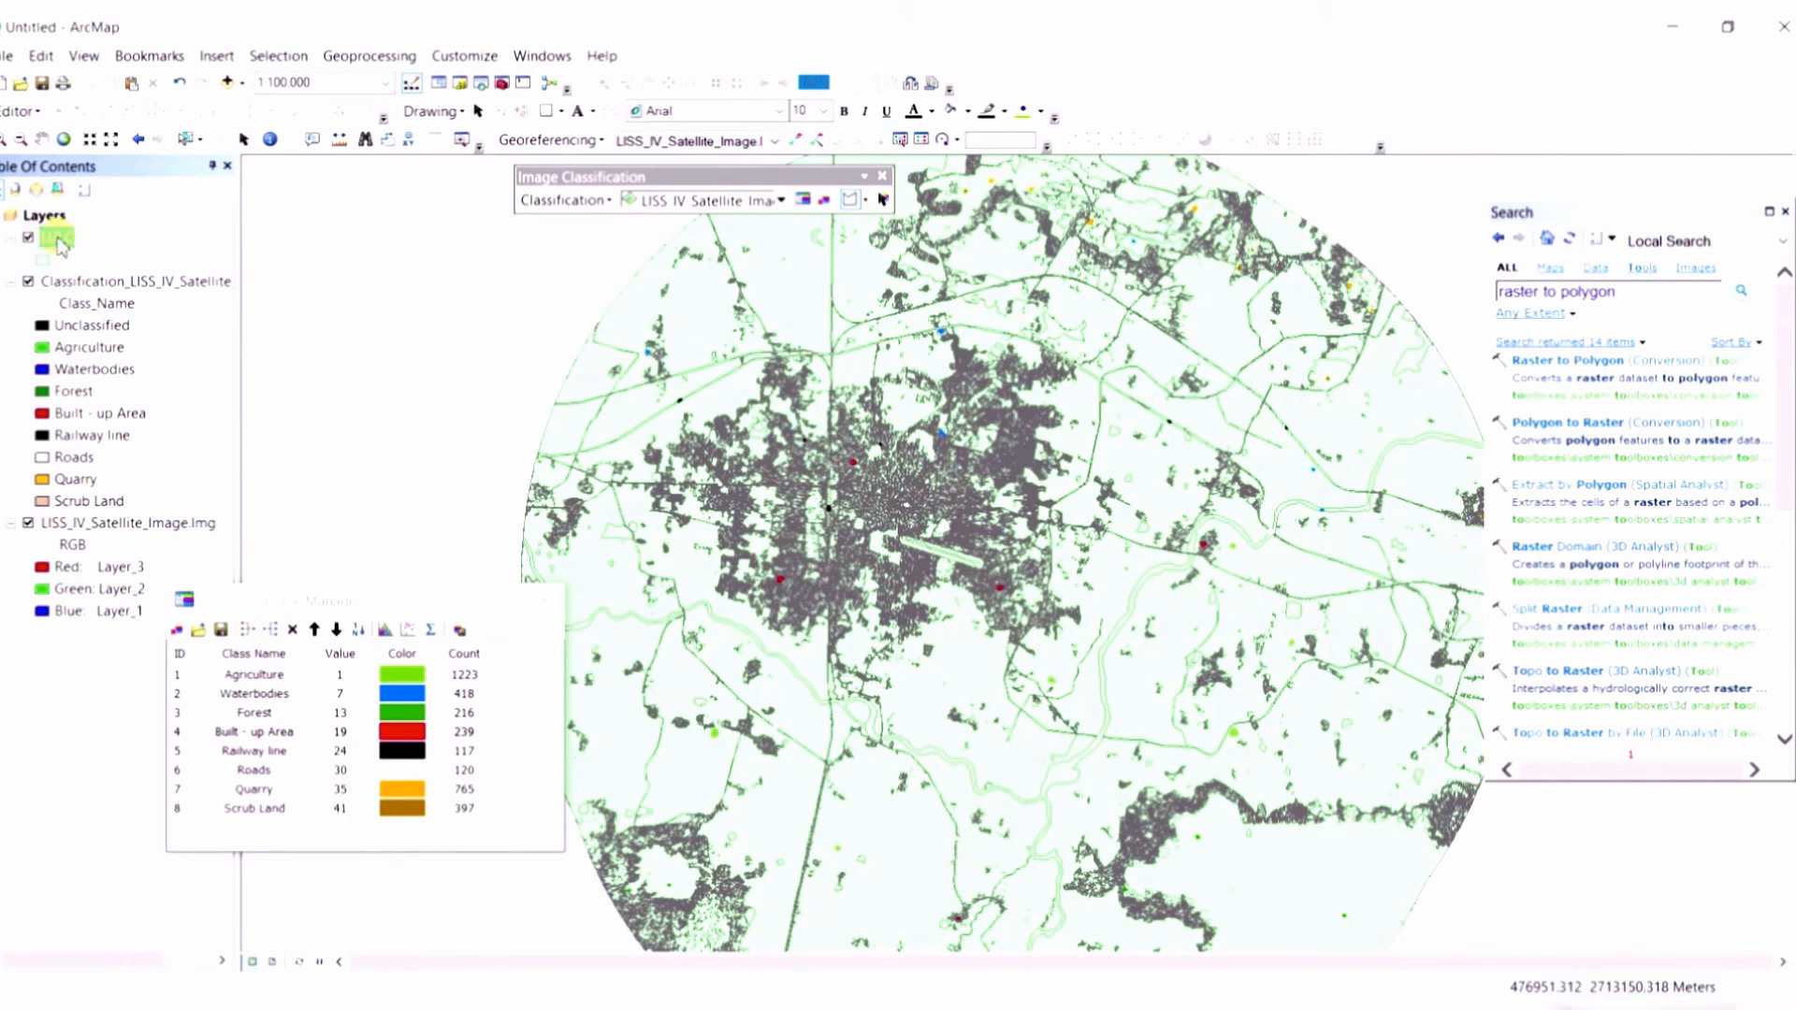
right_click(58, 242)
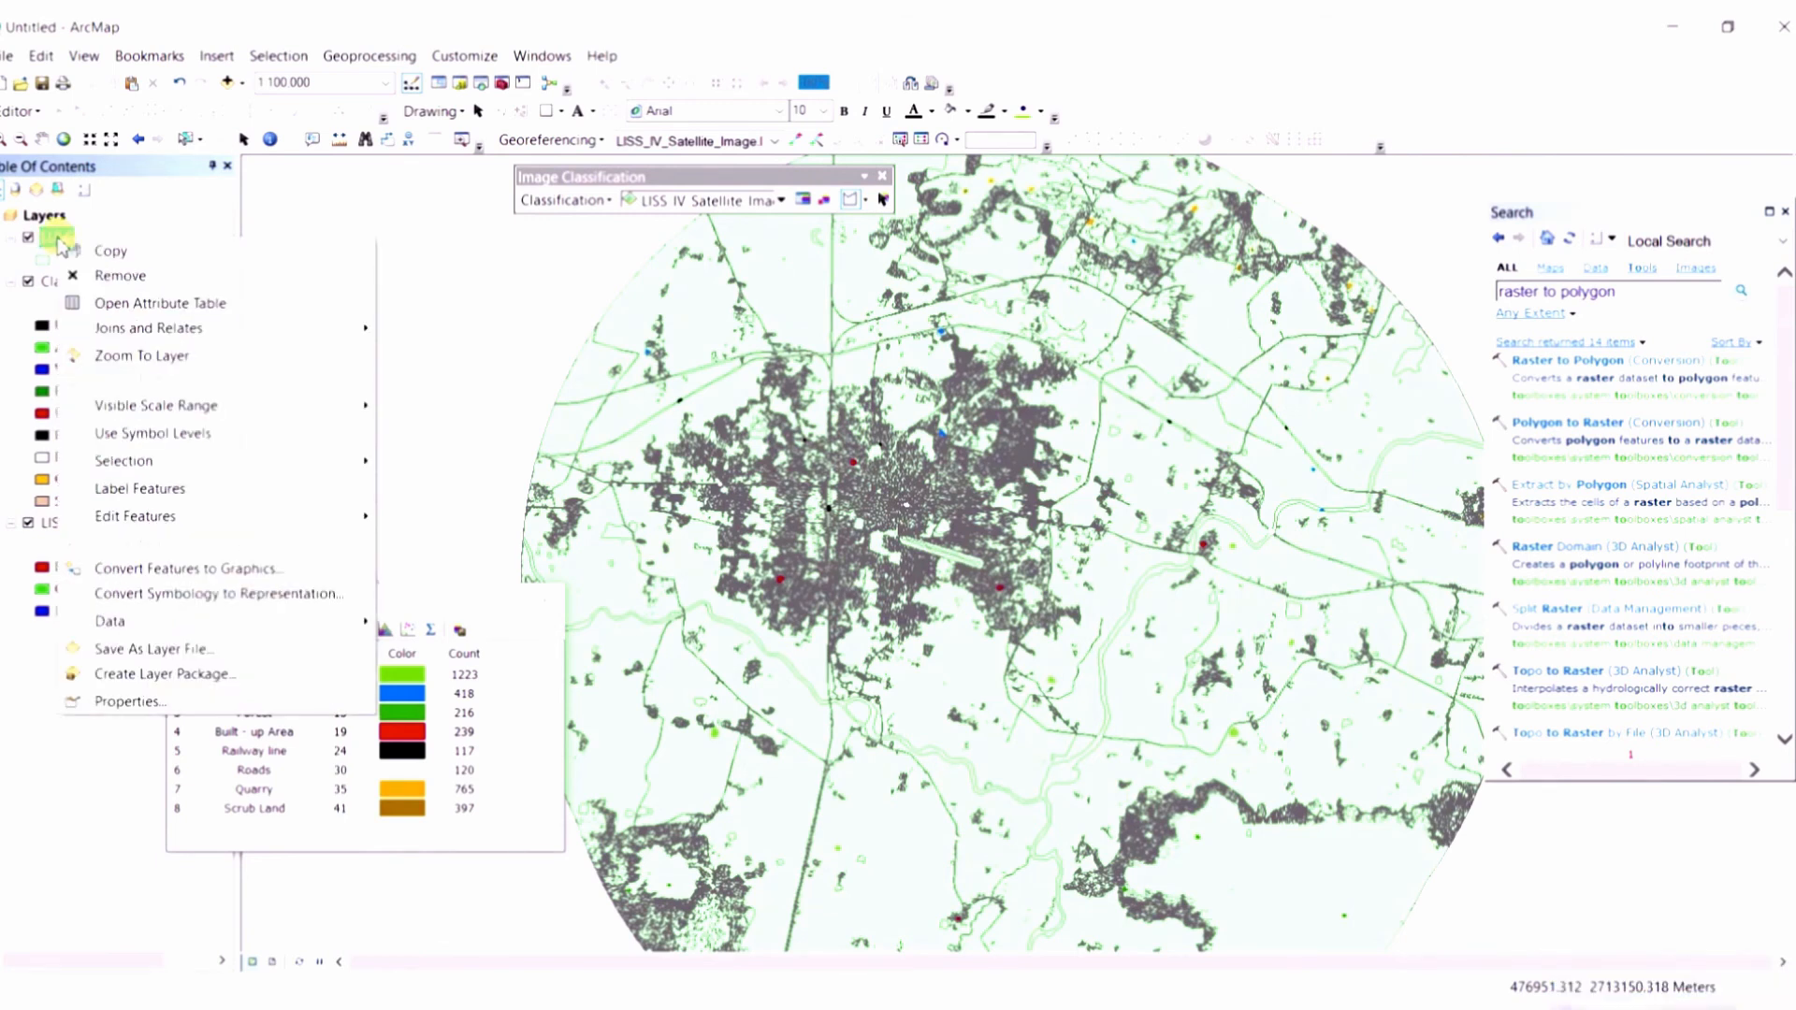
left_click(117, 303)
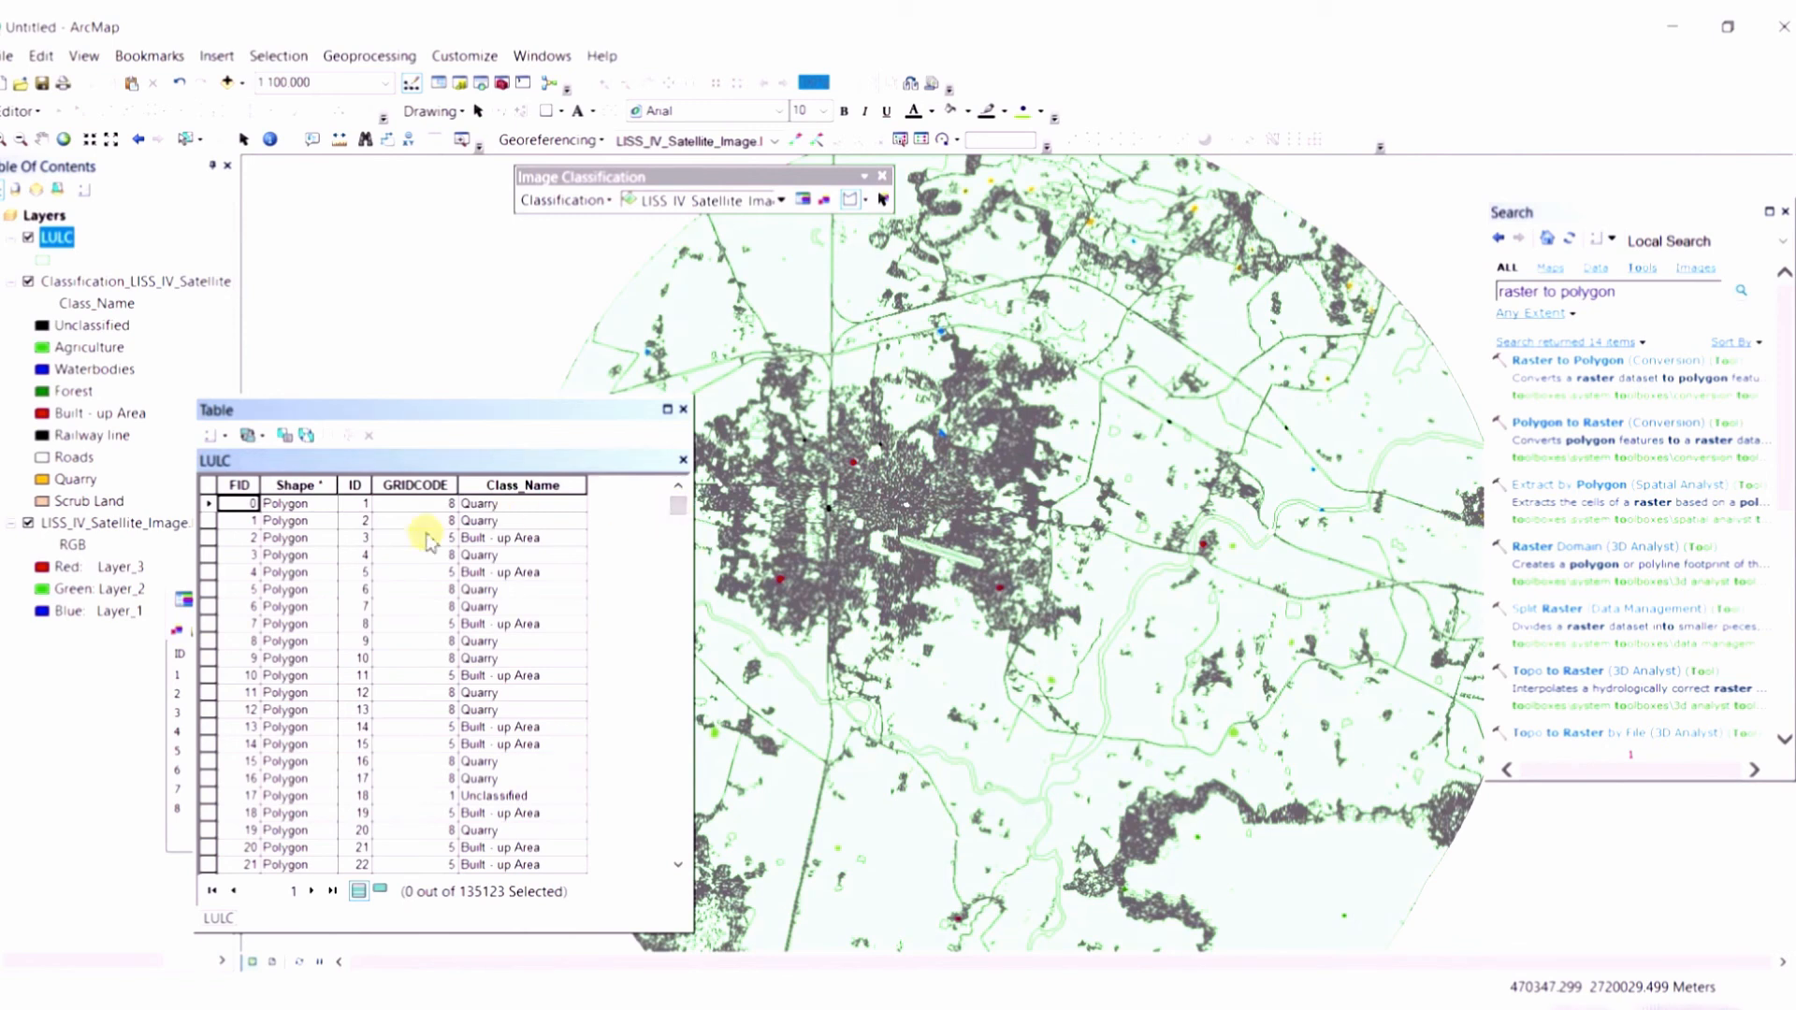
left_click(224, 438)
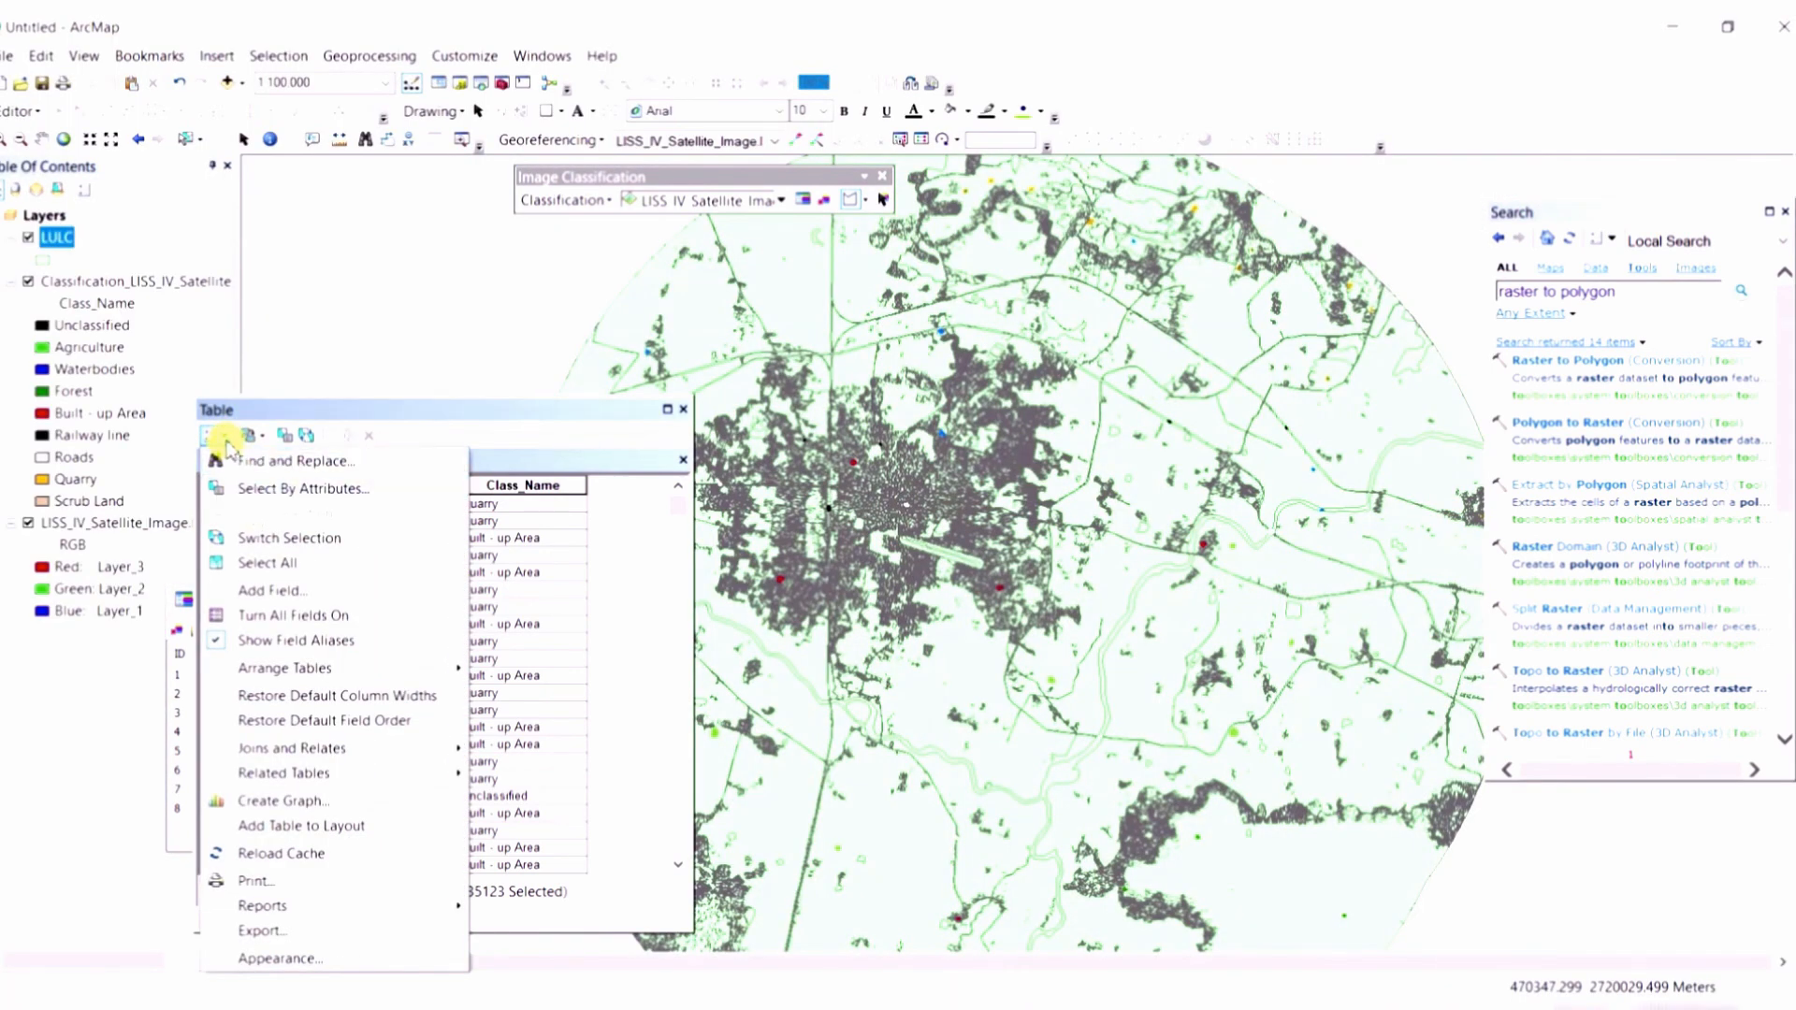
left_click(279, 590)
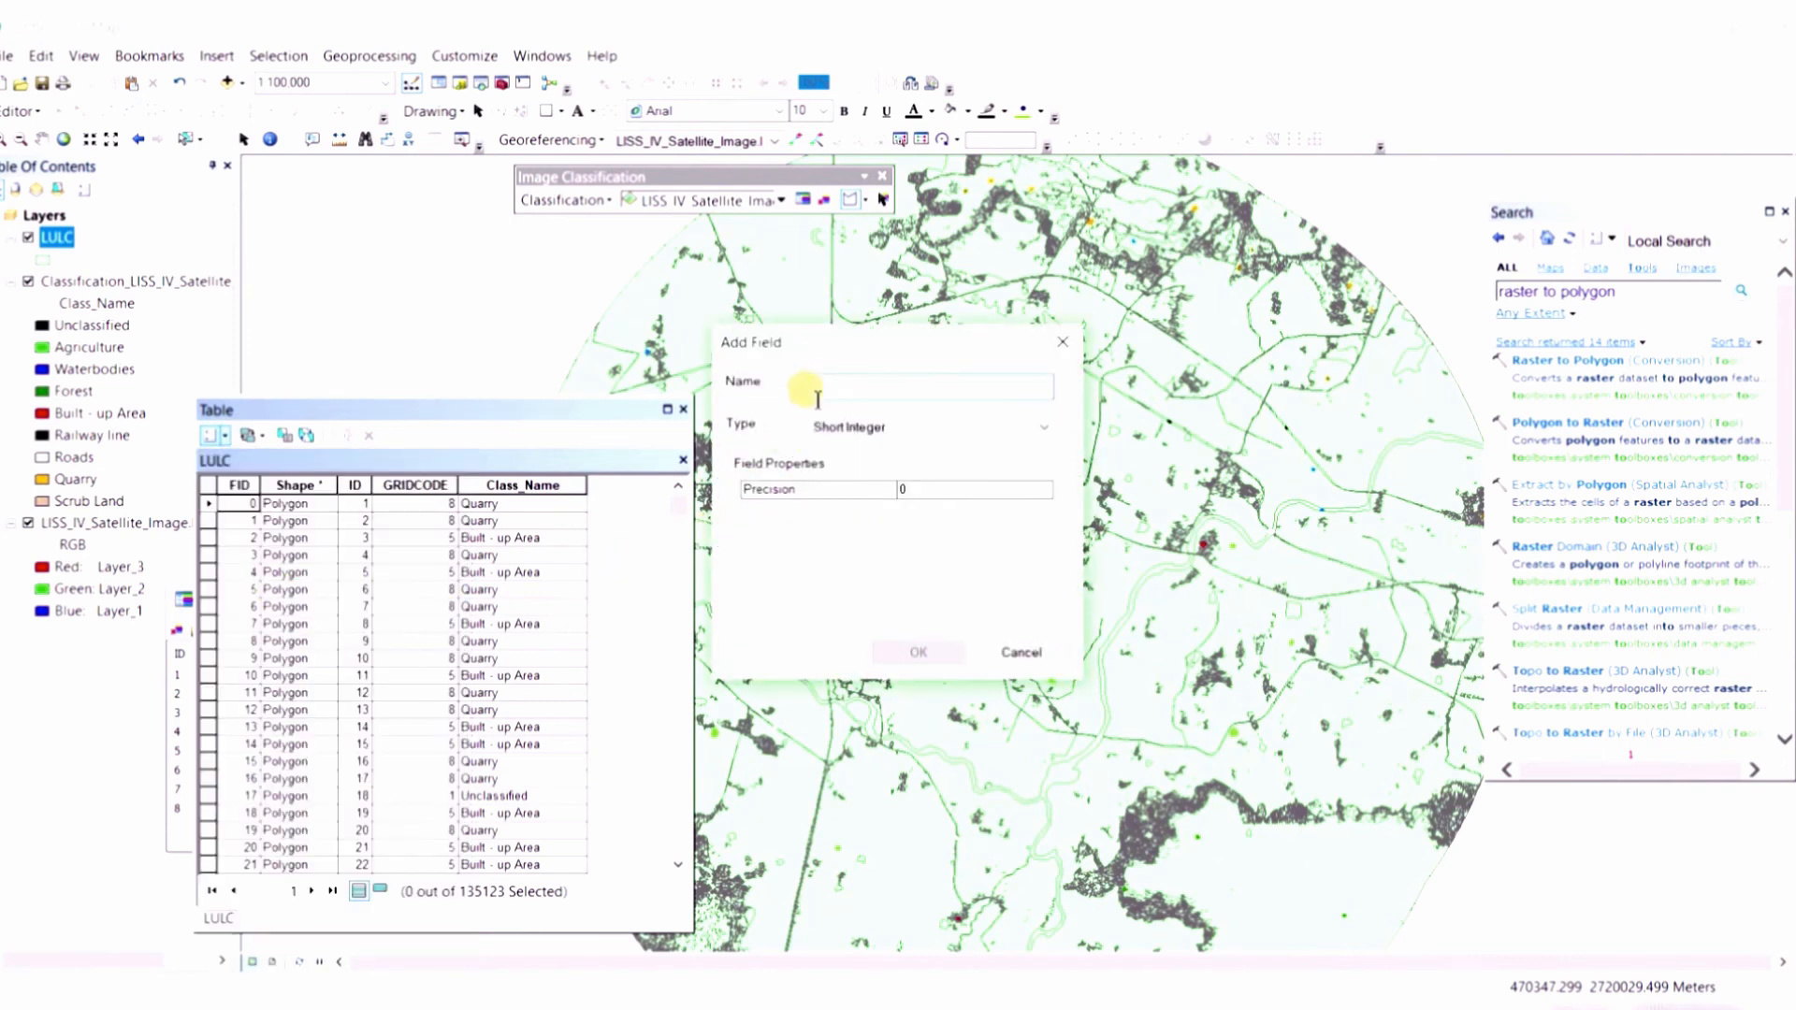
left_click(822, 391)
type("Area")
left_click(947, 432)
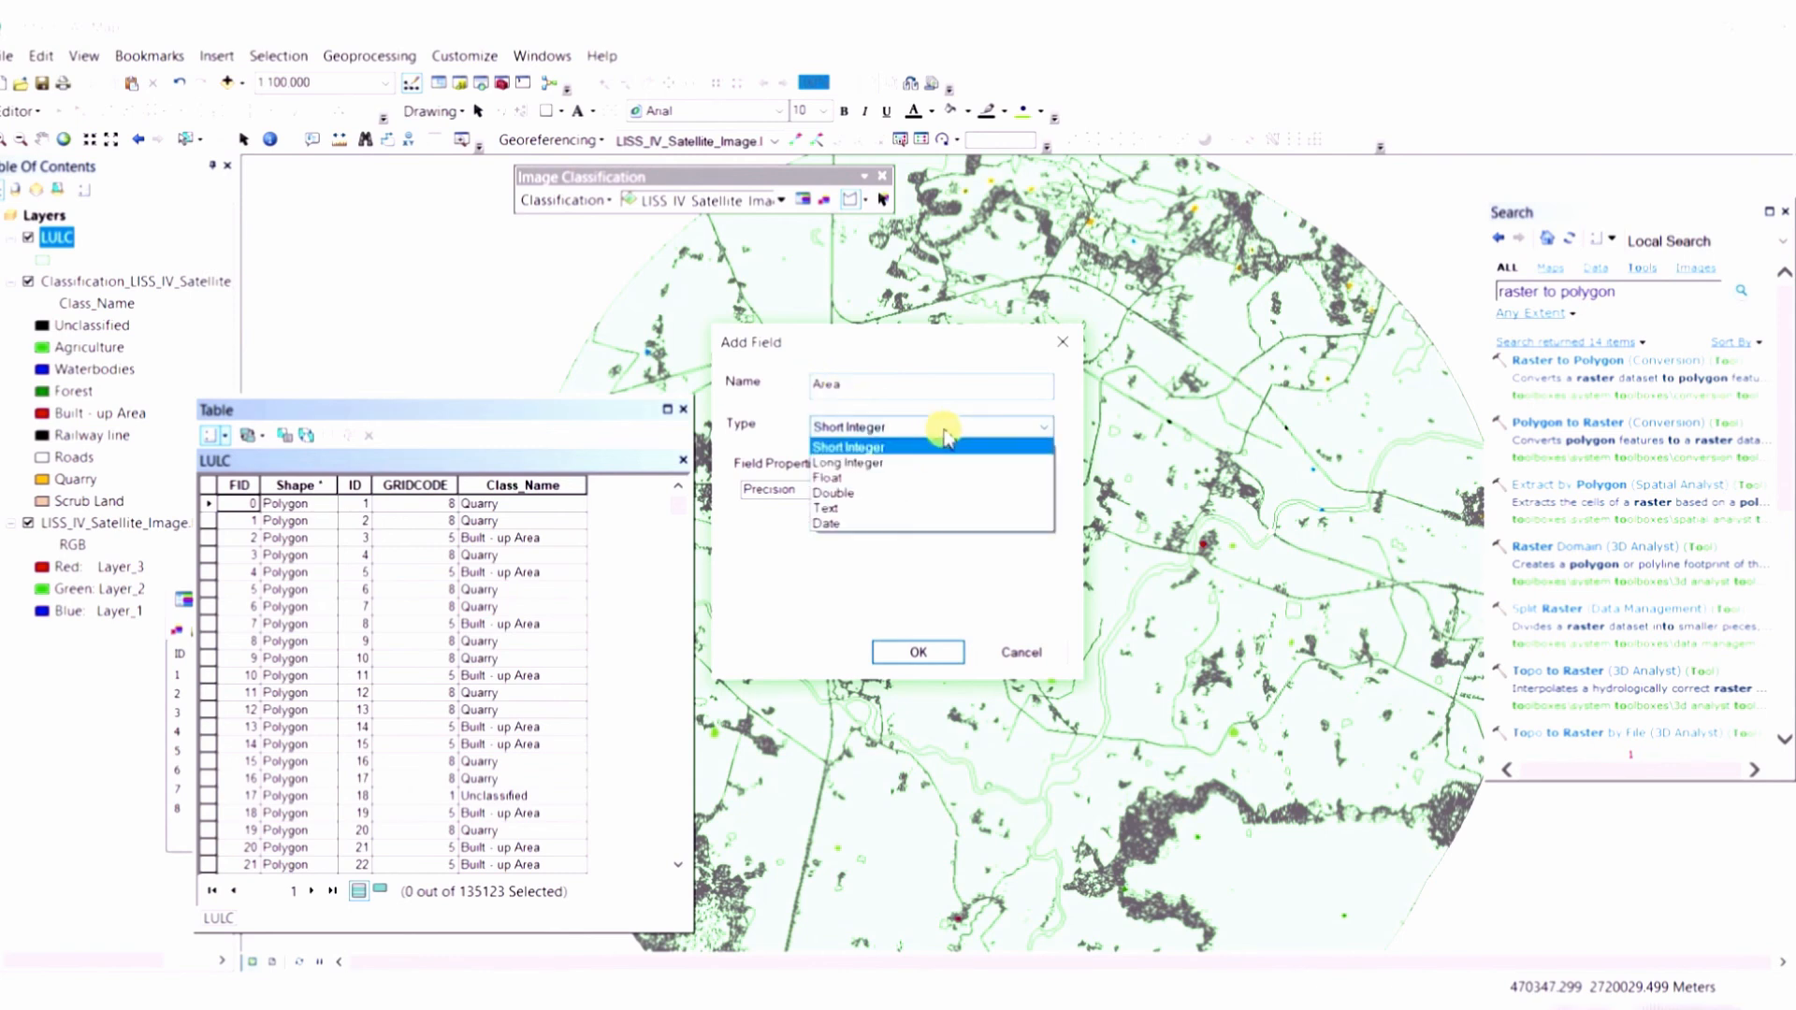
left_click(843, 496)
left_click(918, 655)
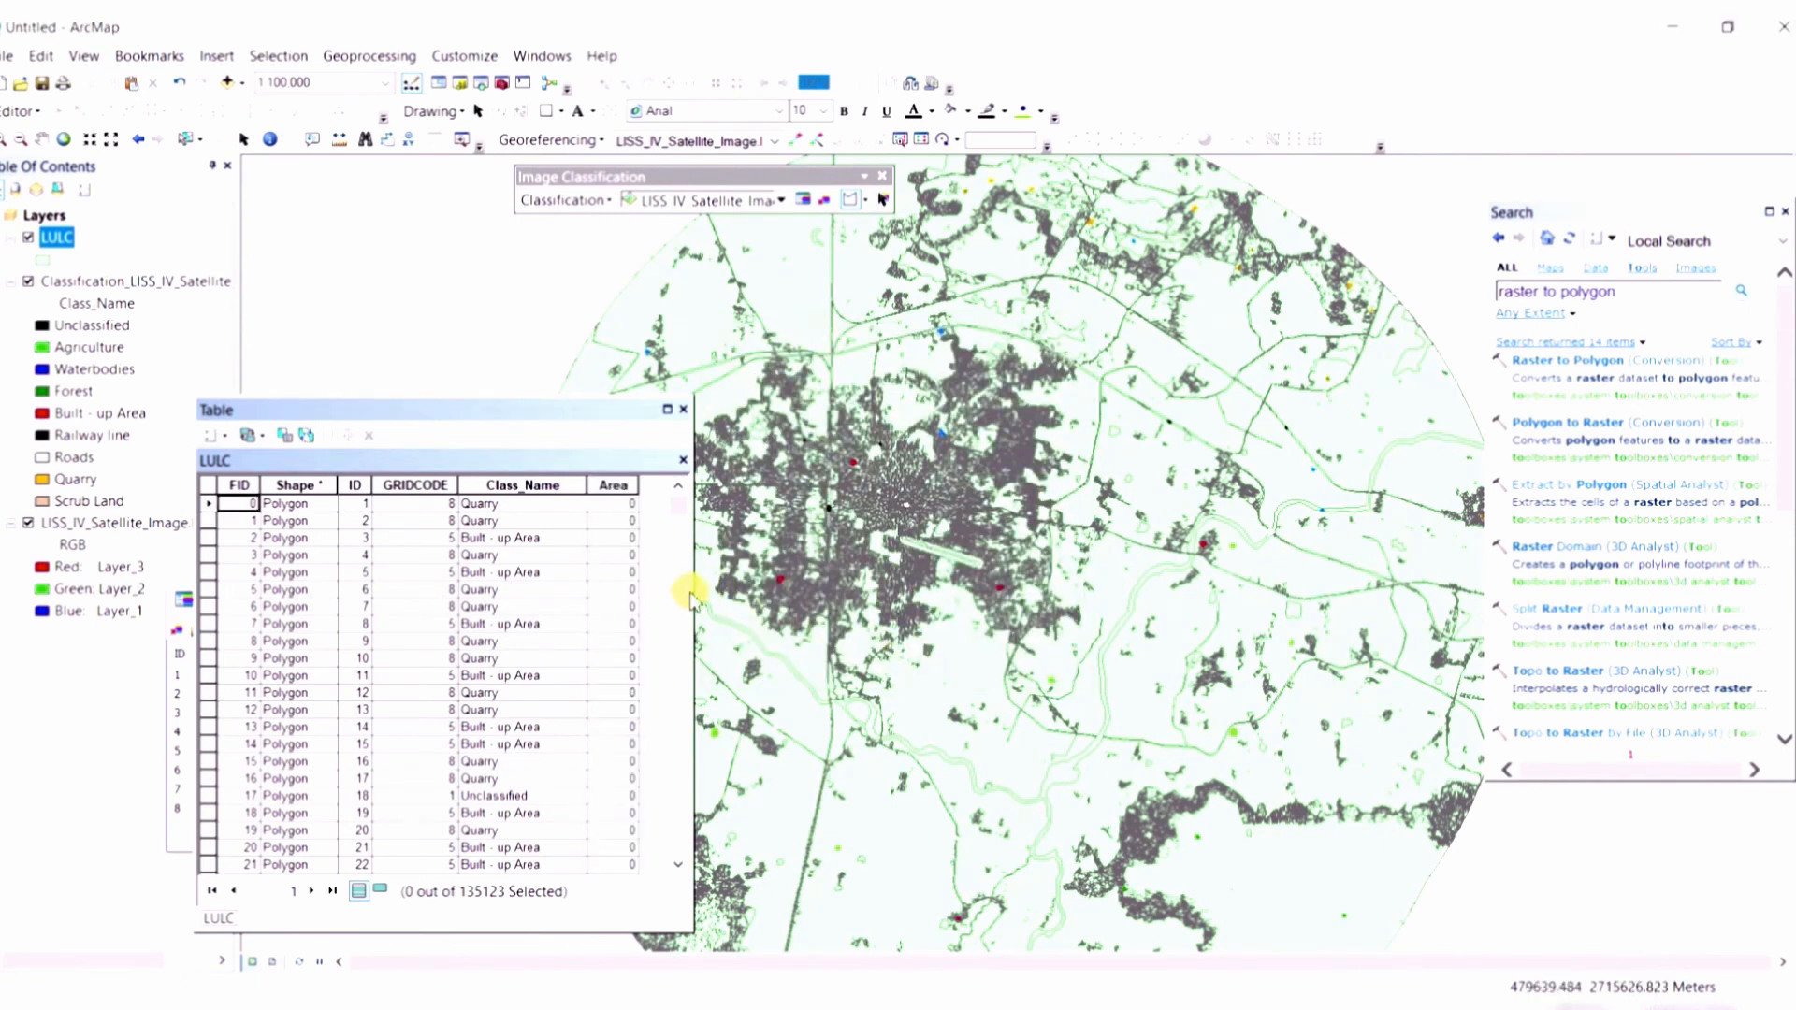
Calculate the polygon areas into the Area field in hectares with Calculate Geometry, using the data source's coordinate system.
left_click(619, 486)
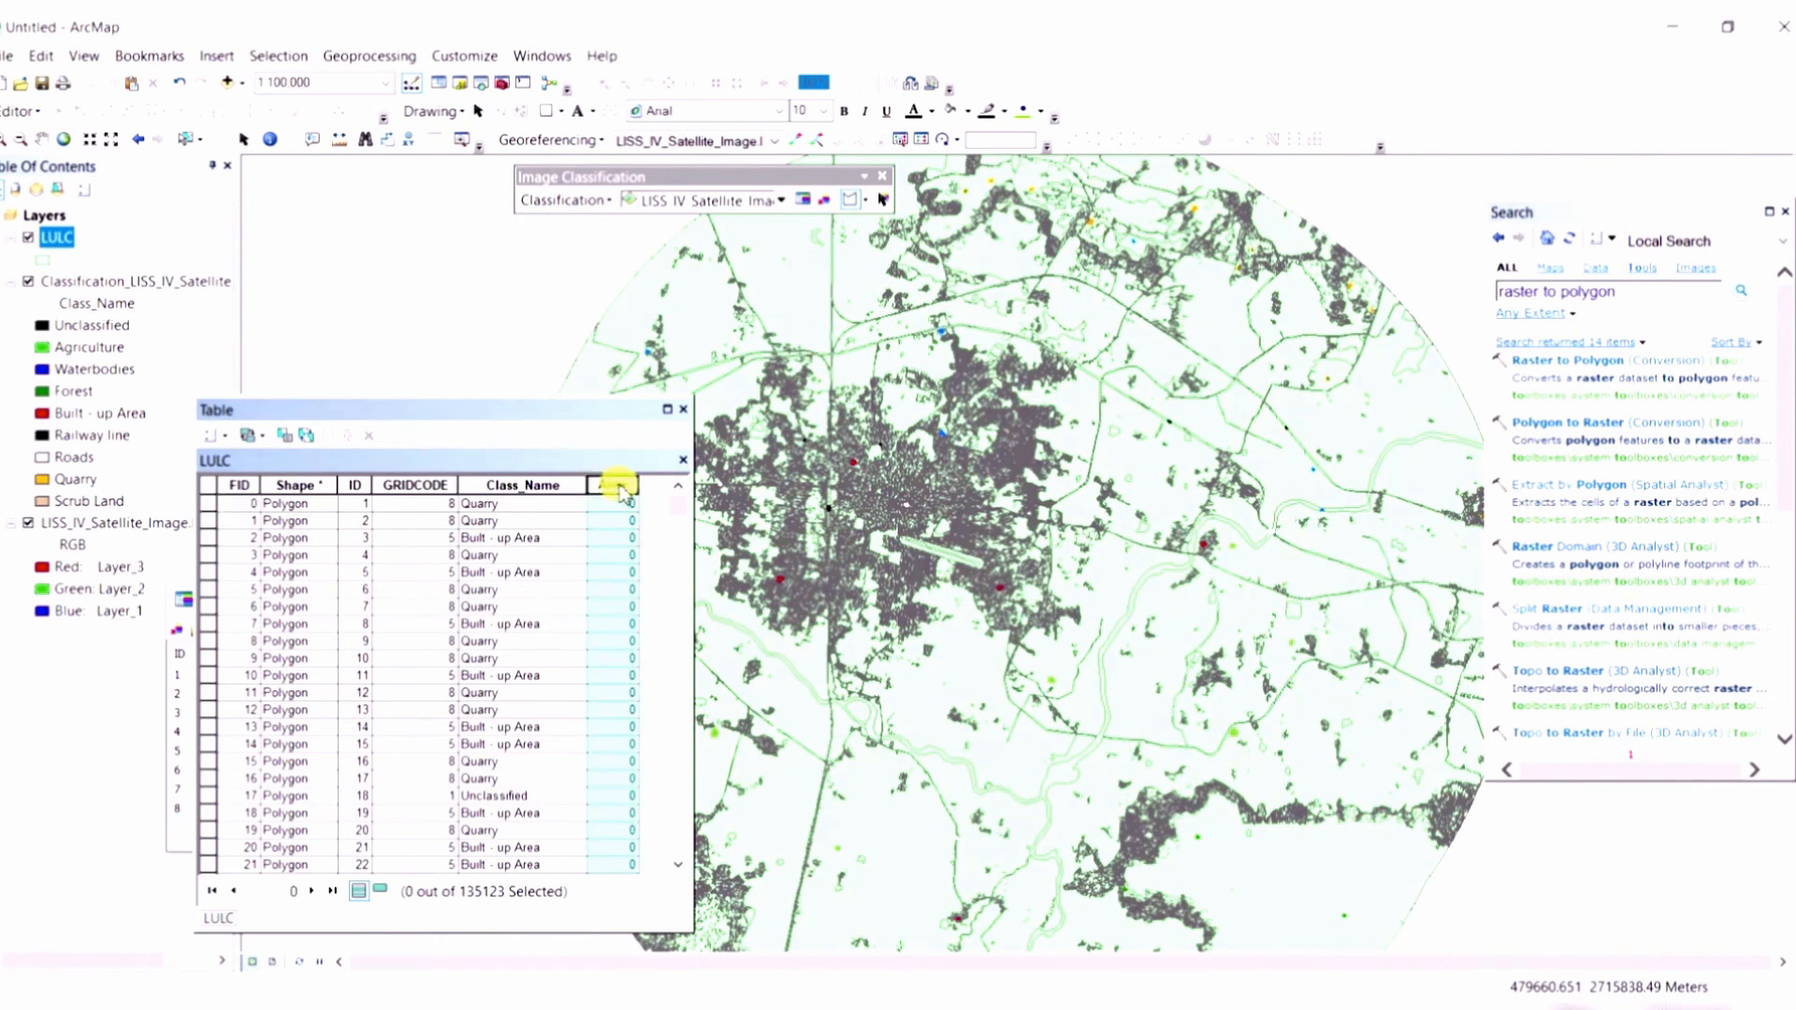
right_click(621, 490)
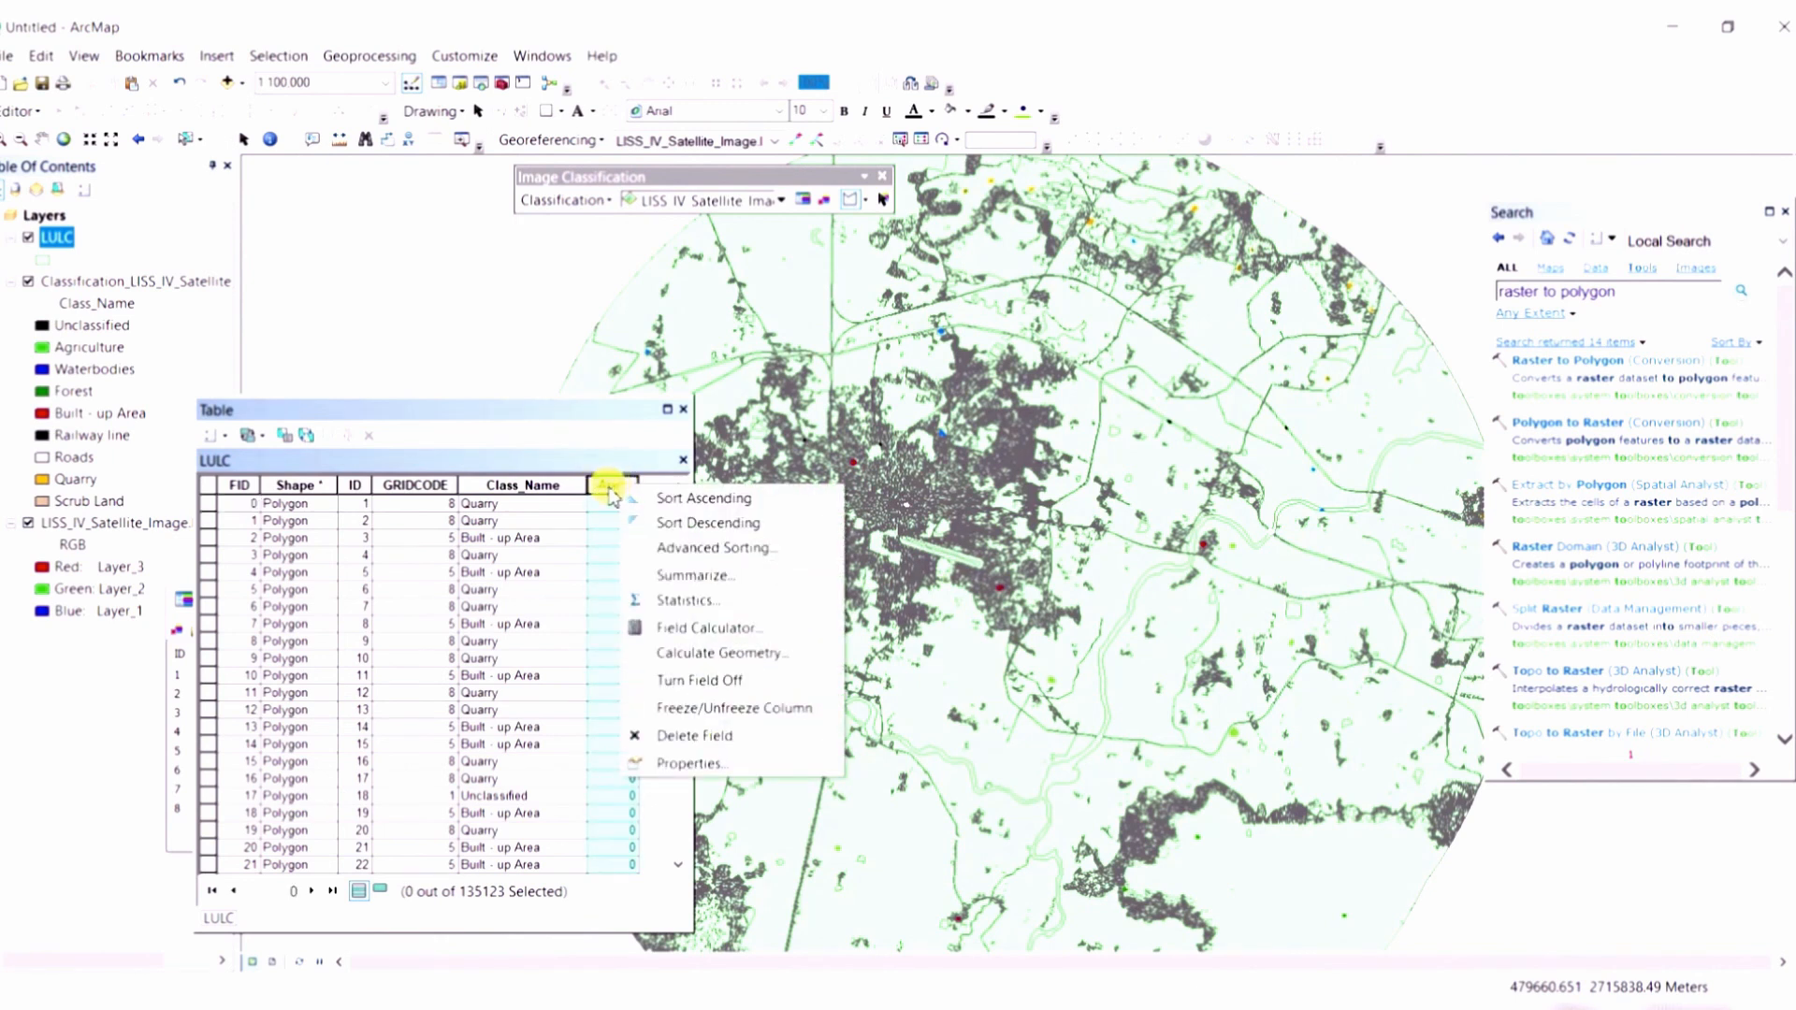
left_click(704, 654)
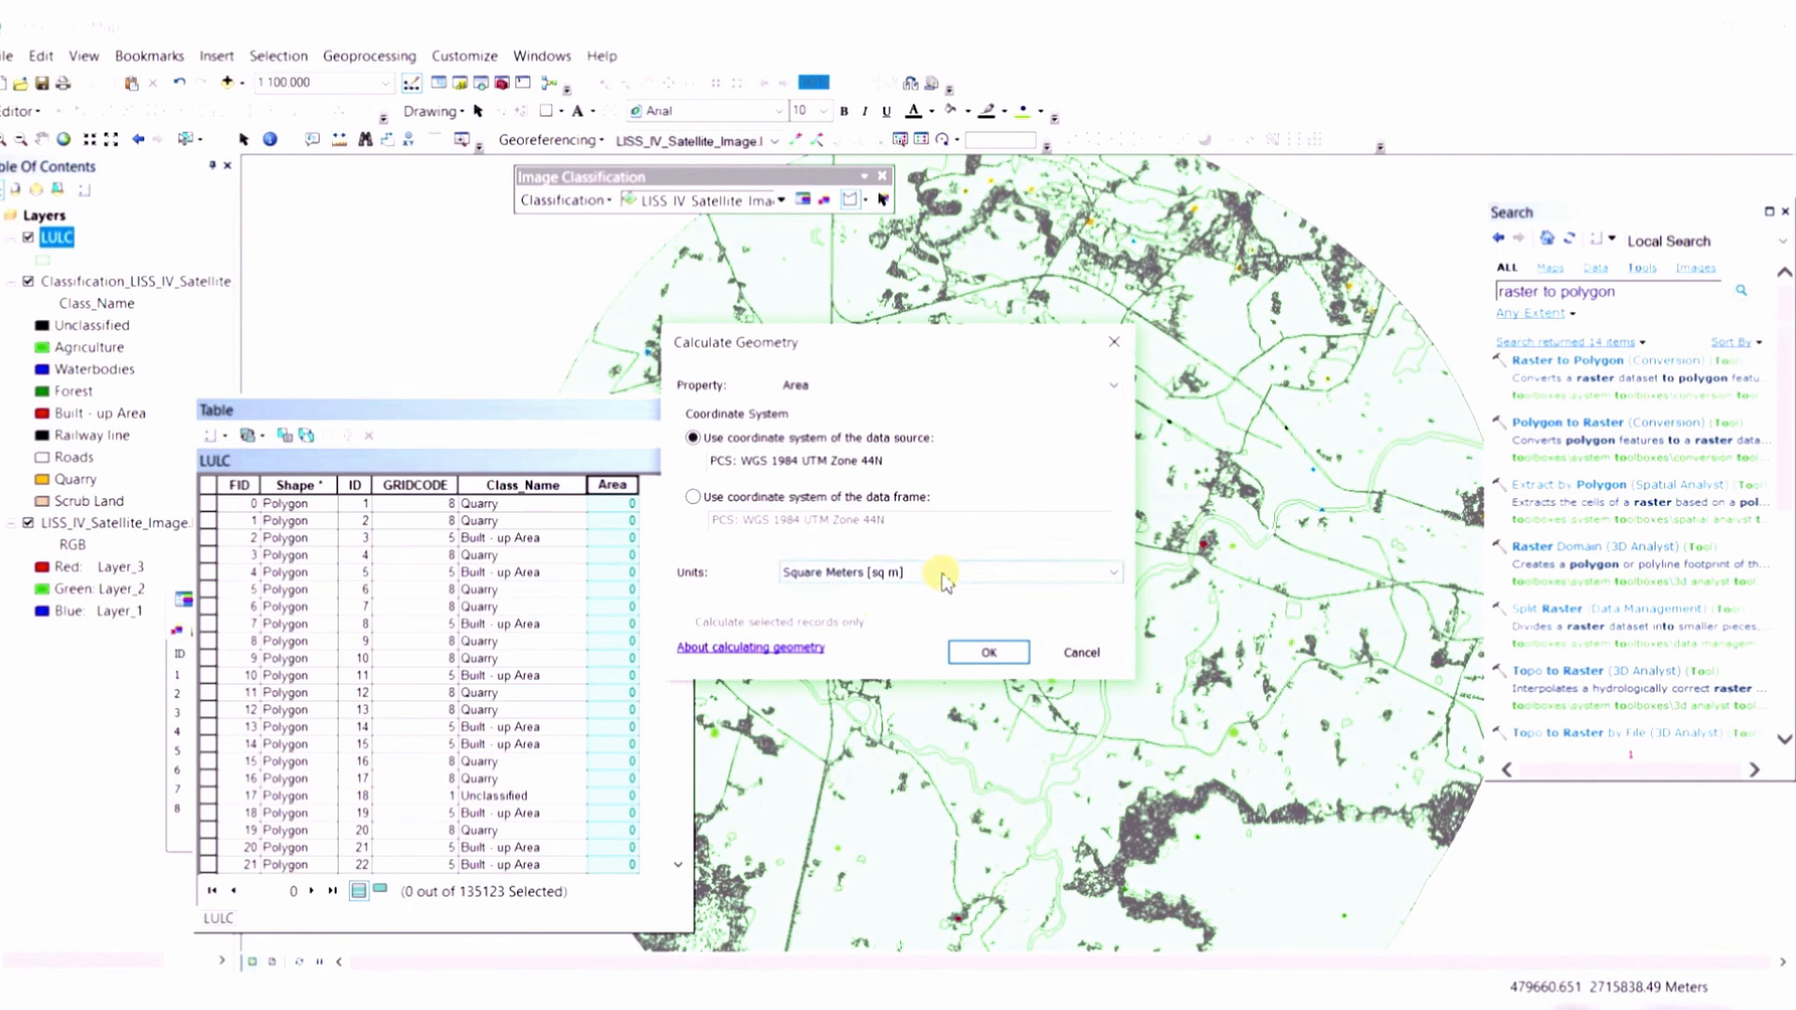
left_click(942, 574)
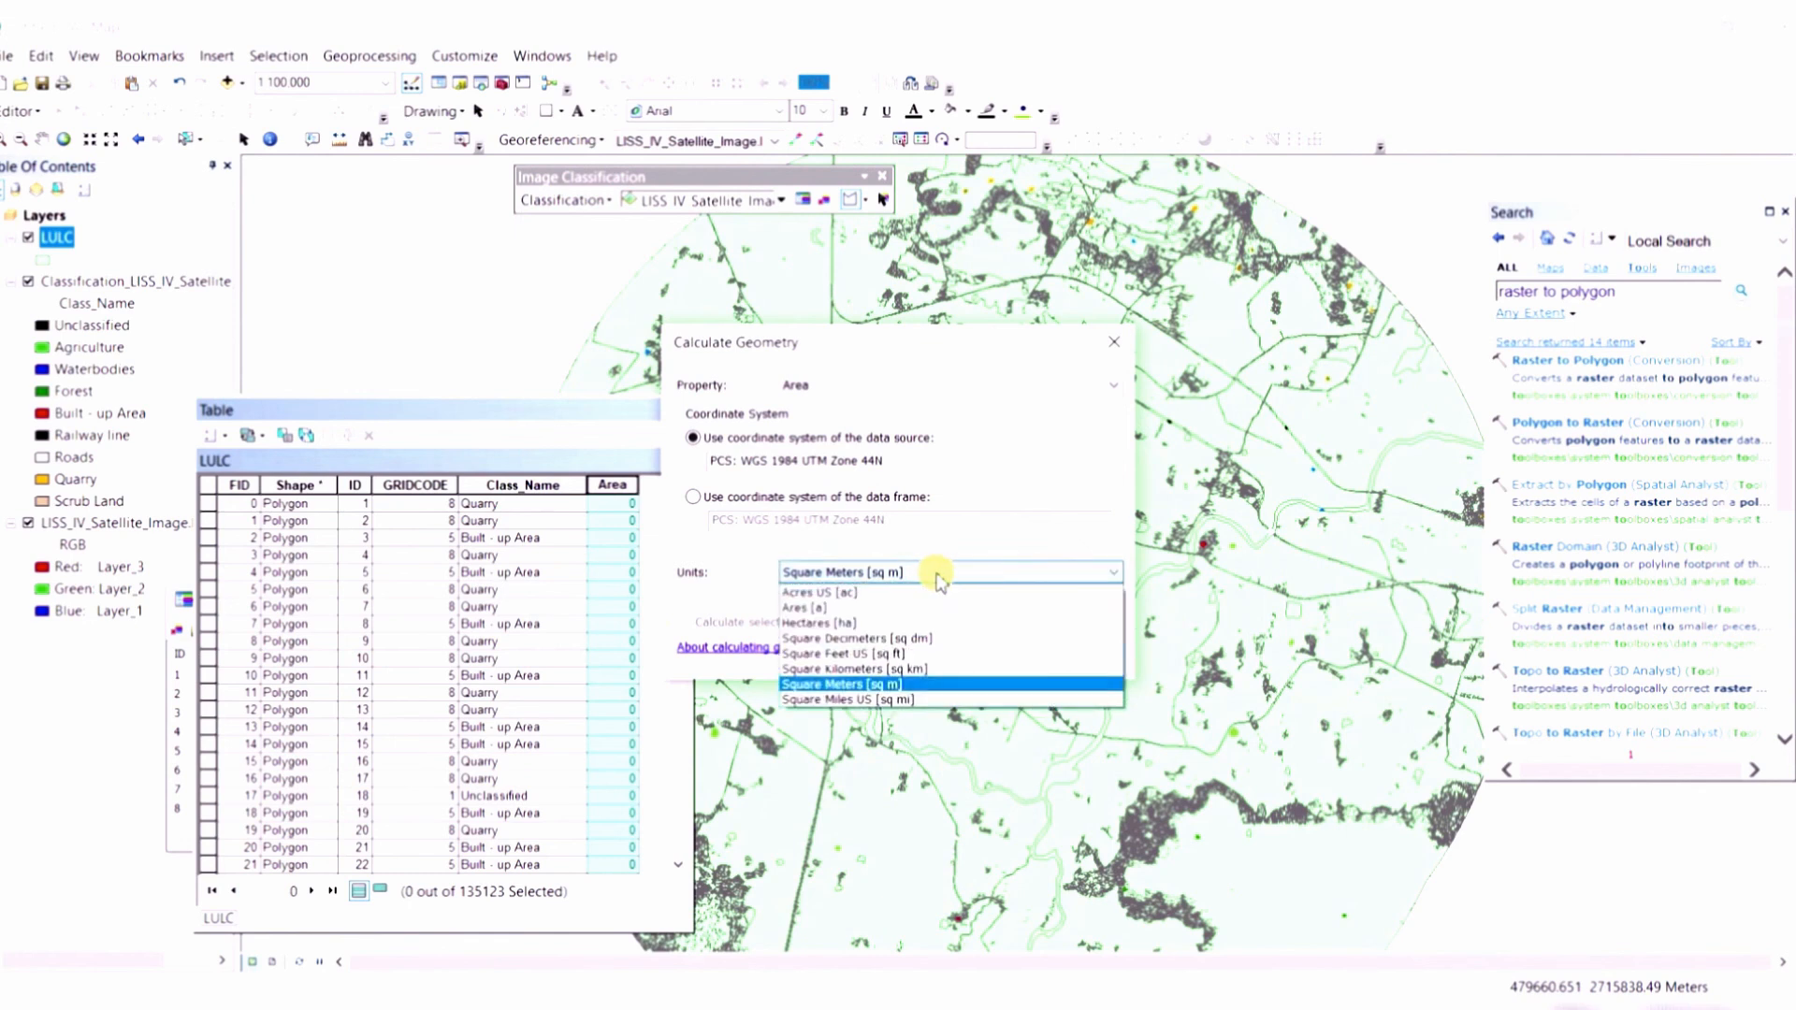
left_click(820, 624)
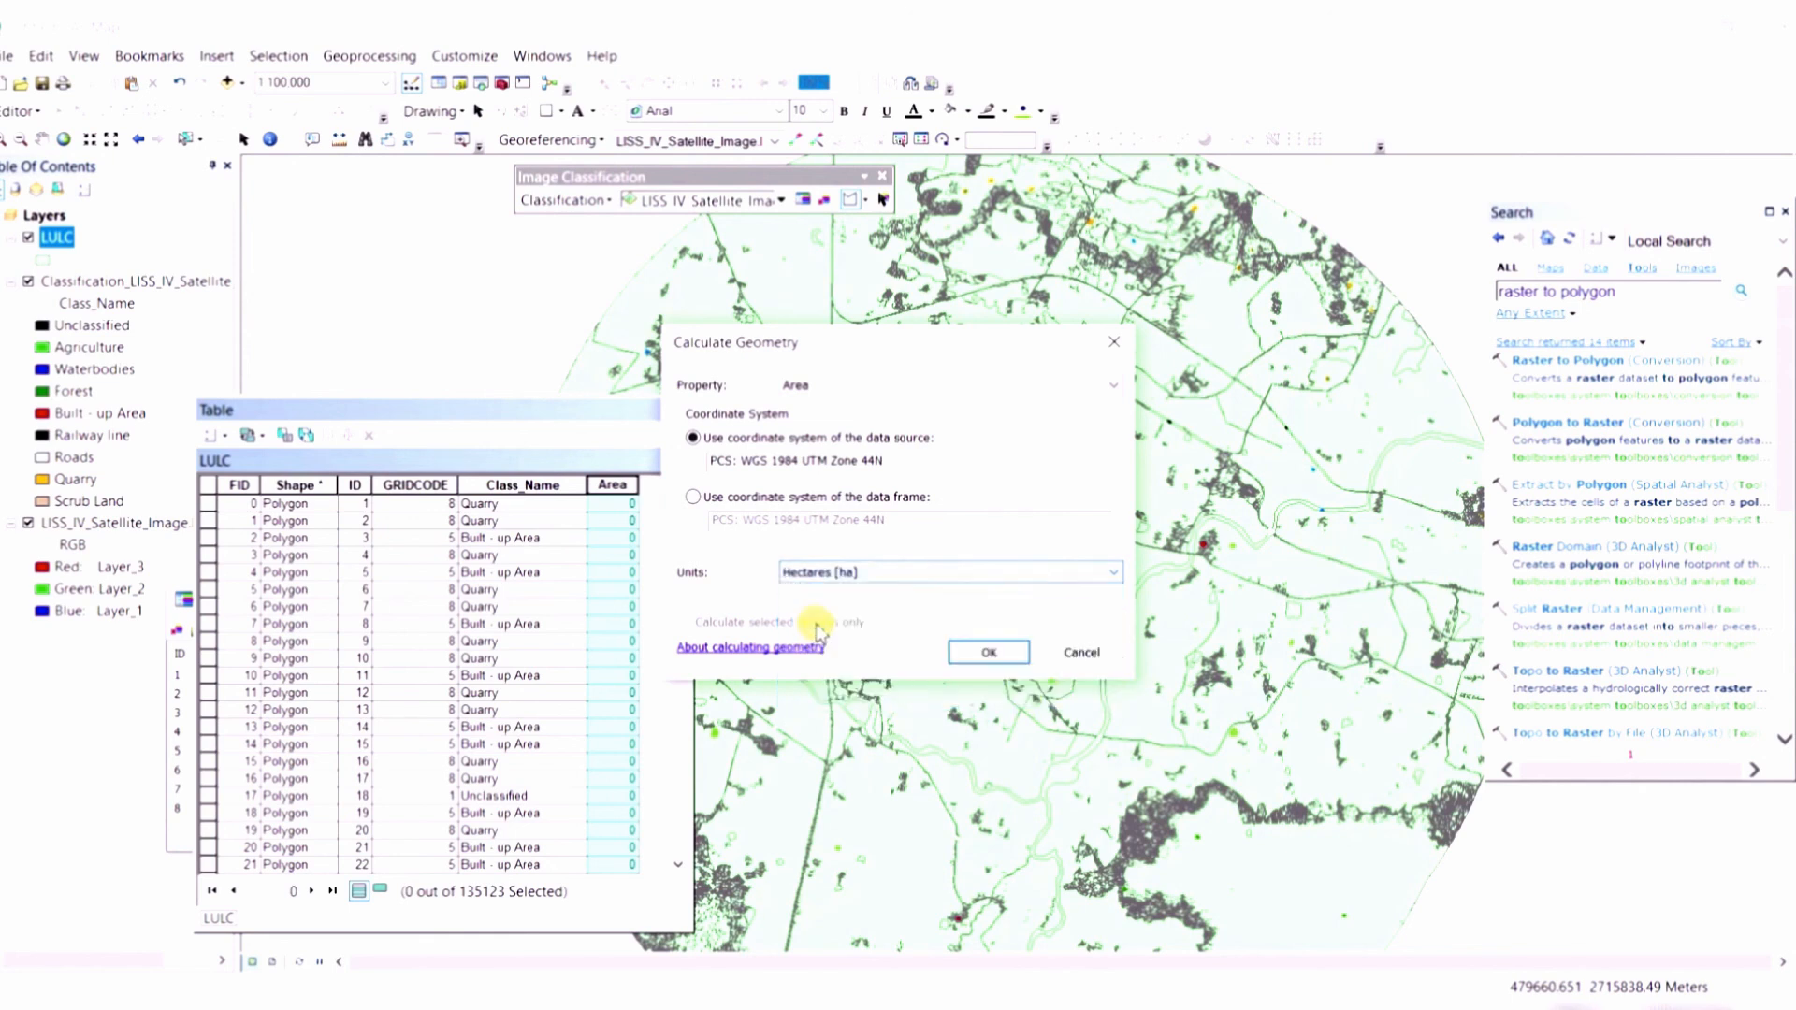
left_click(987, 651)
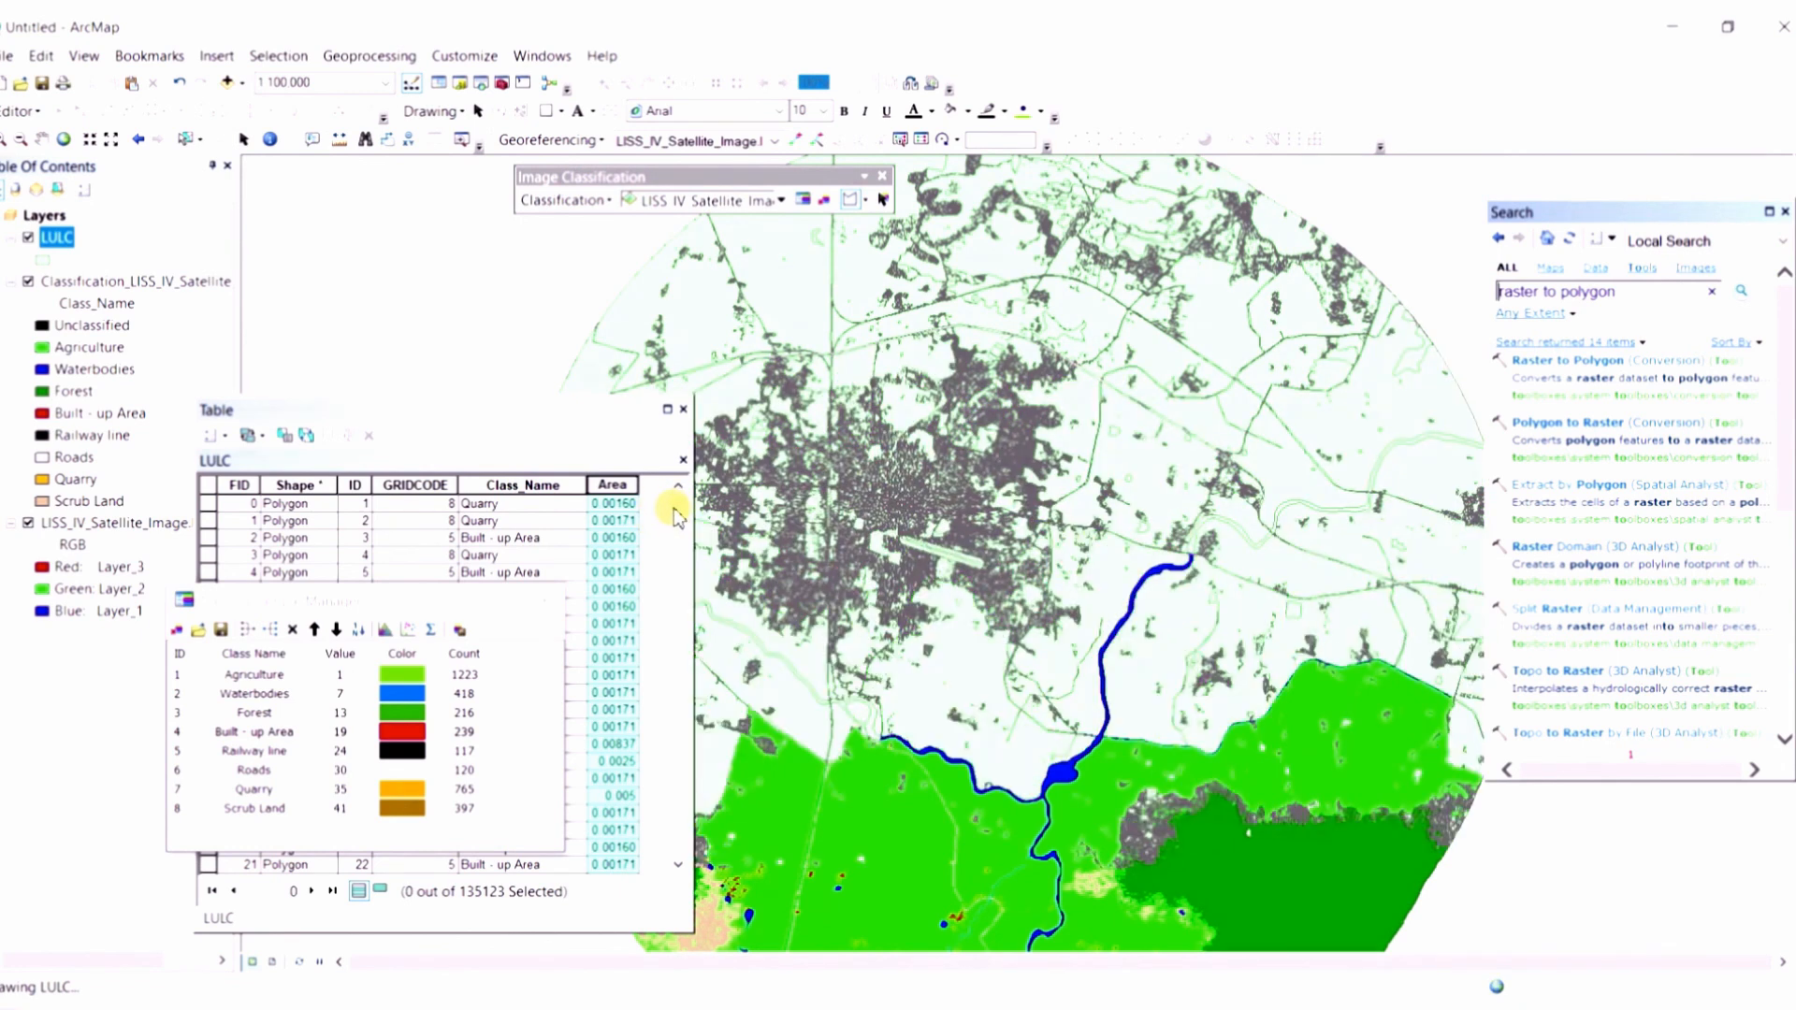
mouse_move(678, 513)
left_mouse_down()
mouse_move(689, 587)
mouse_move(677, 496)
mouse_move(674, 754)
mouse_move(674, 509)
left_mouse_up()
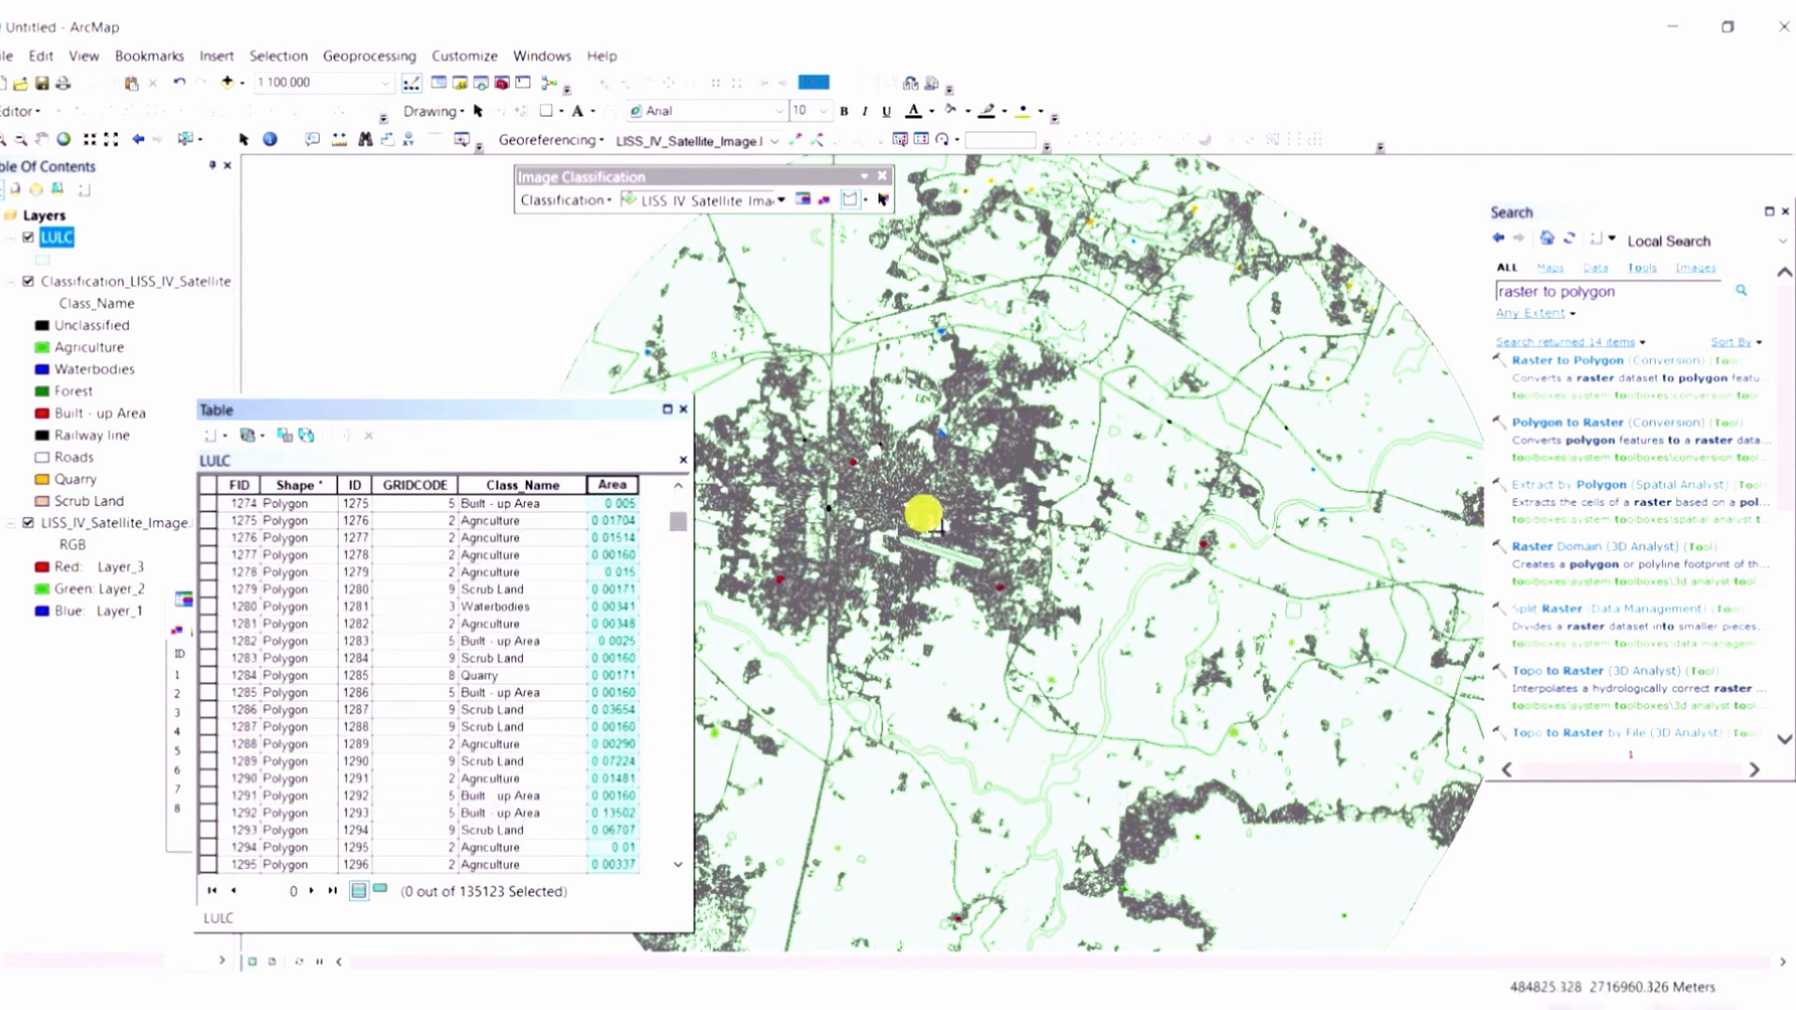